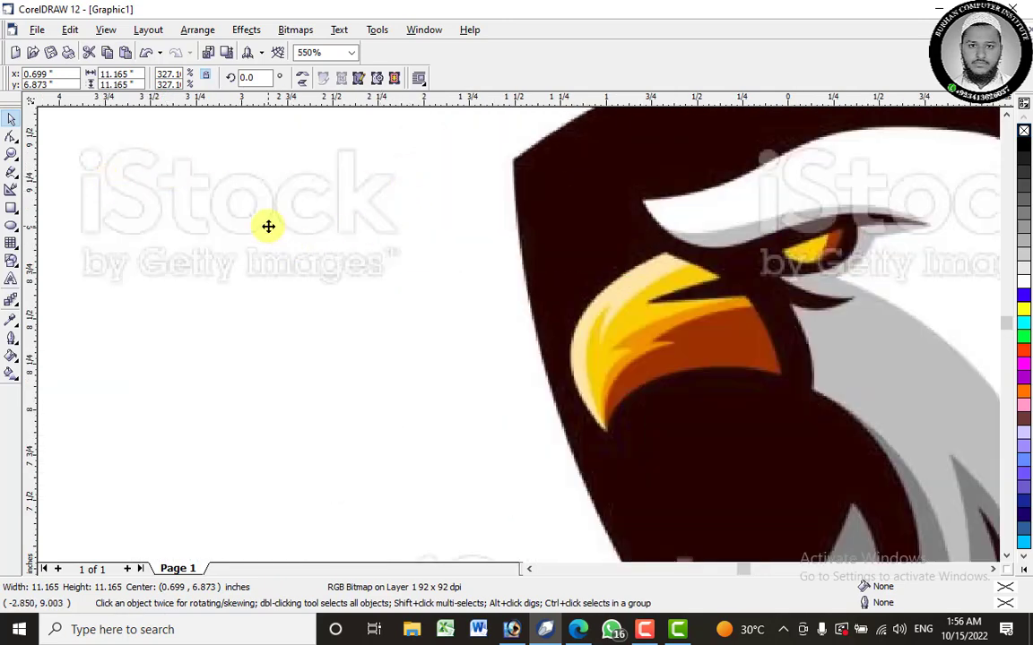
Shrink the eagle logo bitmap to about 1.344 inches square and centre it near X 3.668, Y 7.095 inches.
scroll(268, 225, down, 3)
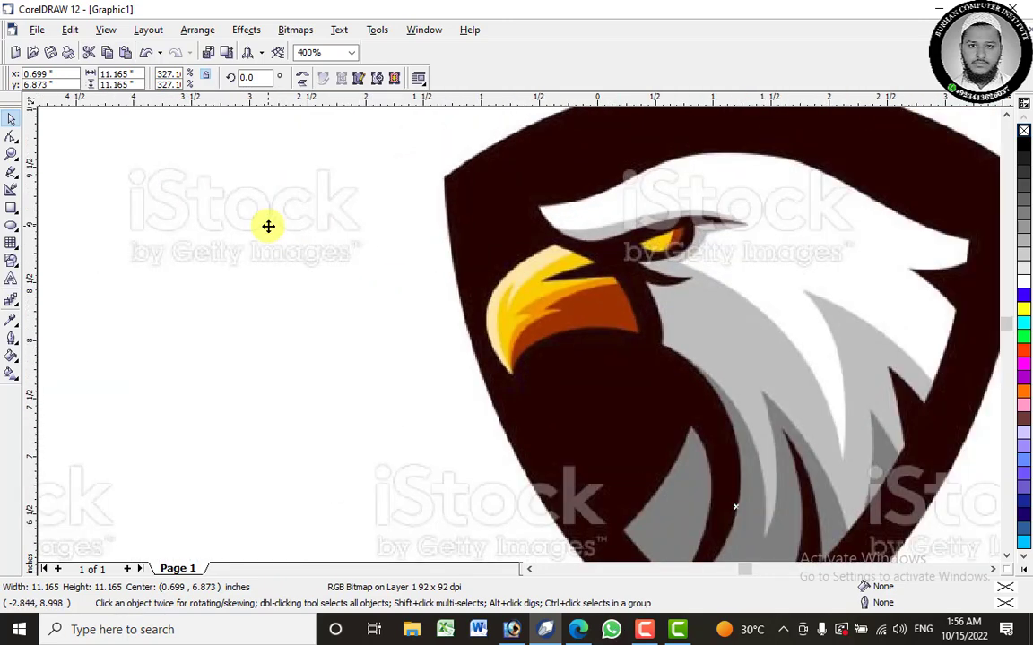
scroll(634, 251, up, 3)
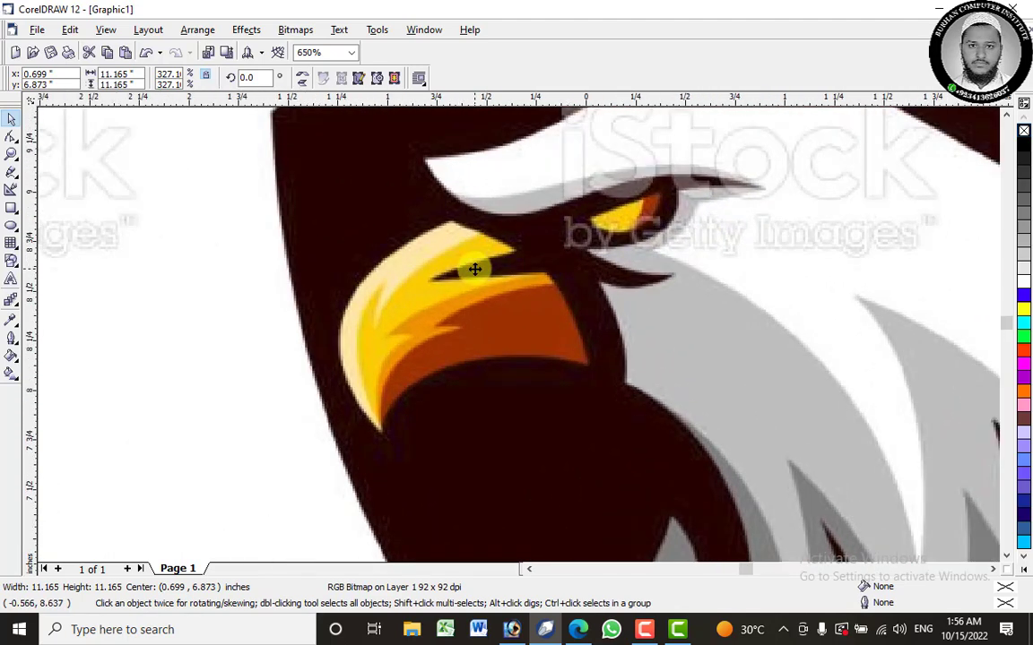
scroll(475, 269, down, 4)
scroll(476, 269, down, 4)
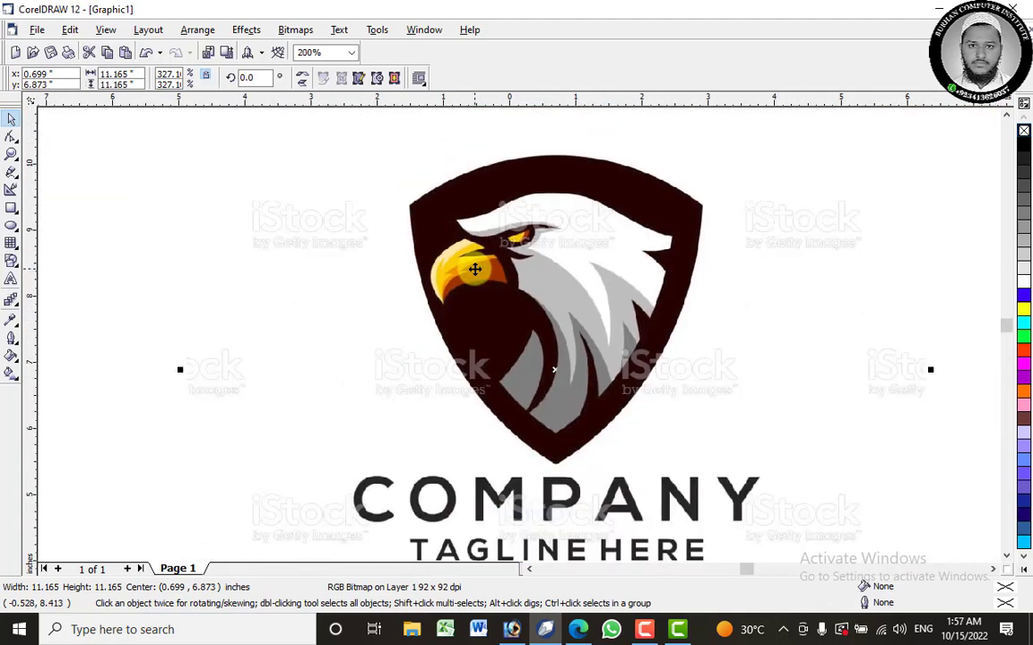
drag(323, 123, 594, 375)
drag(666, 396, 629, 313)
scroll(629, 313, up, 6)
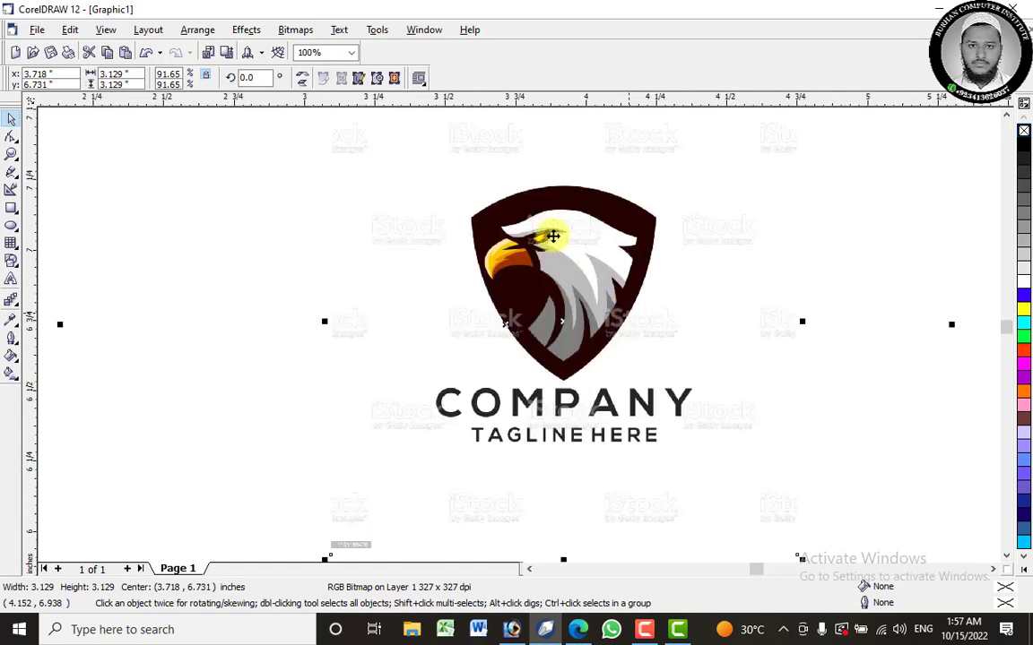
scroll(535, 293, down, 4)
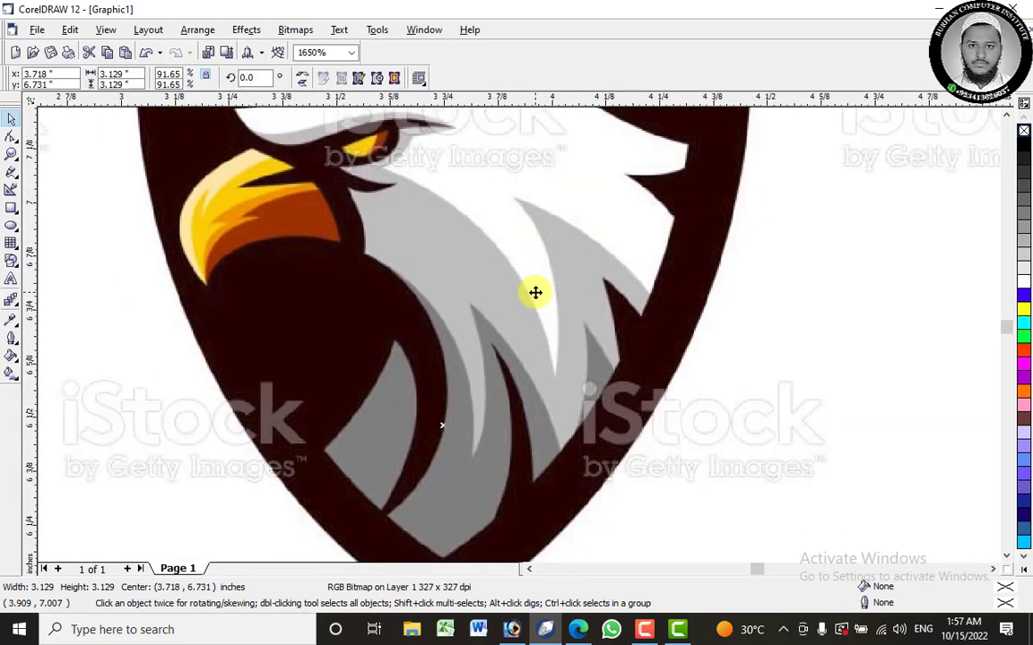
scroll(536, 292, down, 8)
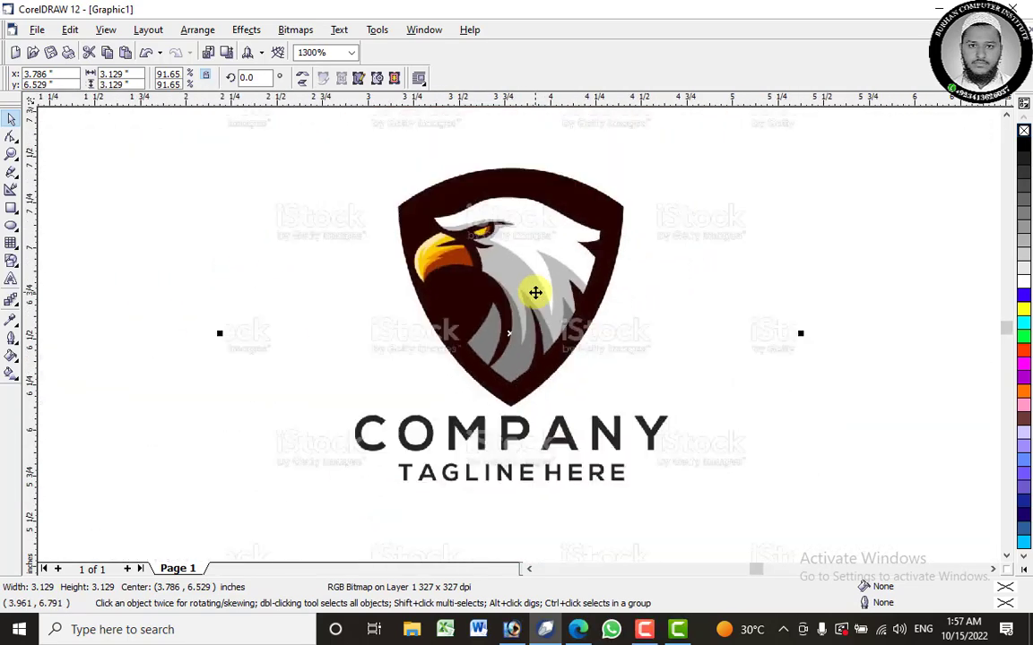
scroll(558, 252, up, 2)
scroll(558, 252, up, 2)
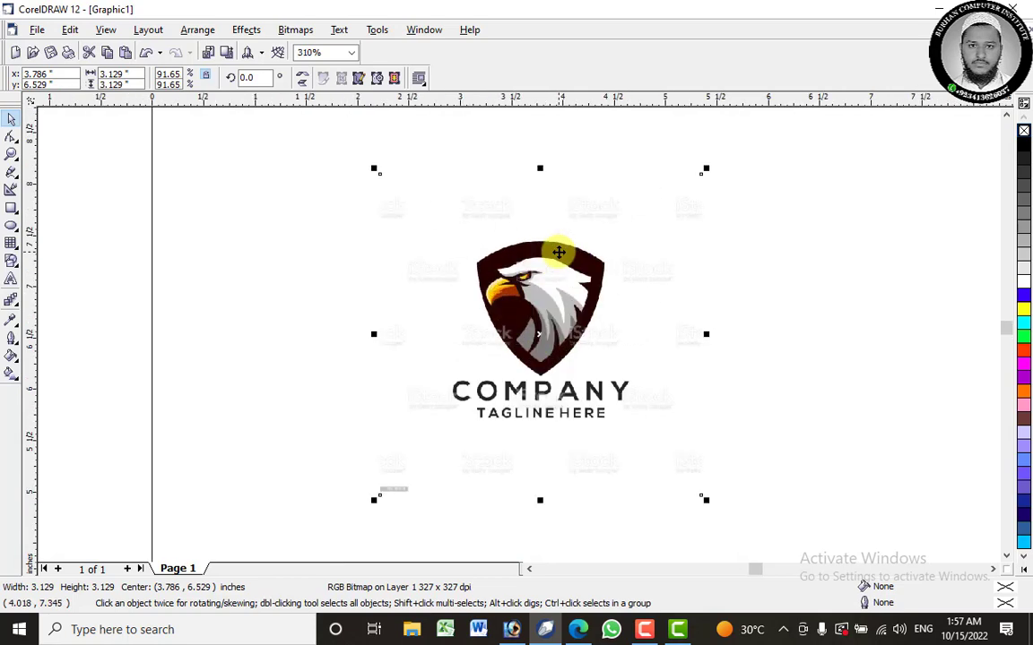
drag(376, 169, 555, 353)
drag(604, 396, 525, 230)
scroll(524, 230, up, 7)
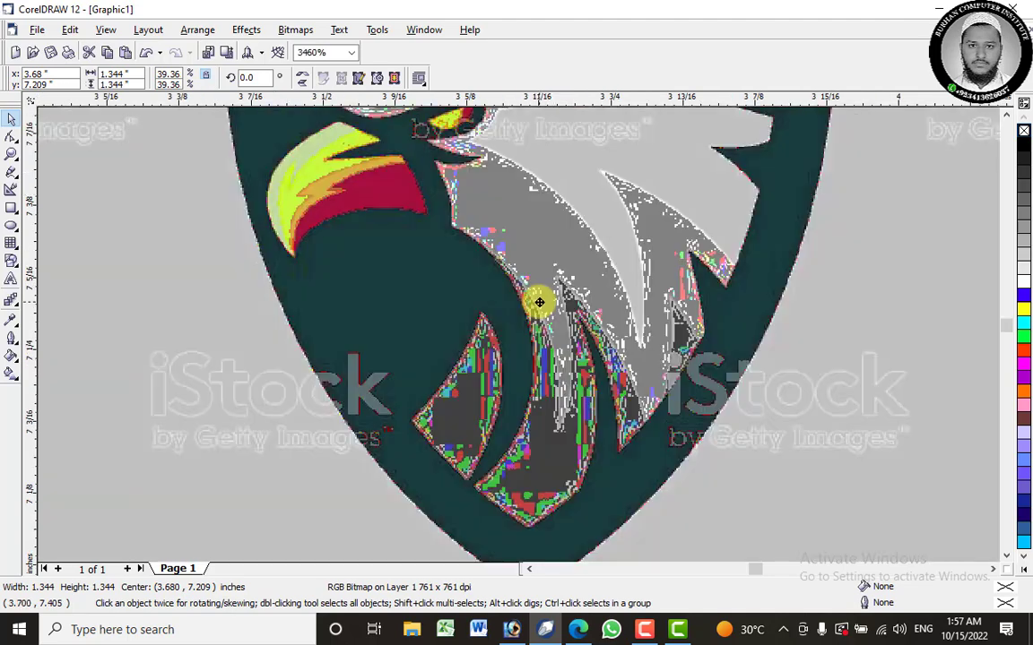
drag(539, 302, 539, 279)
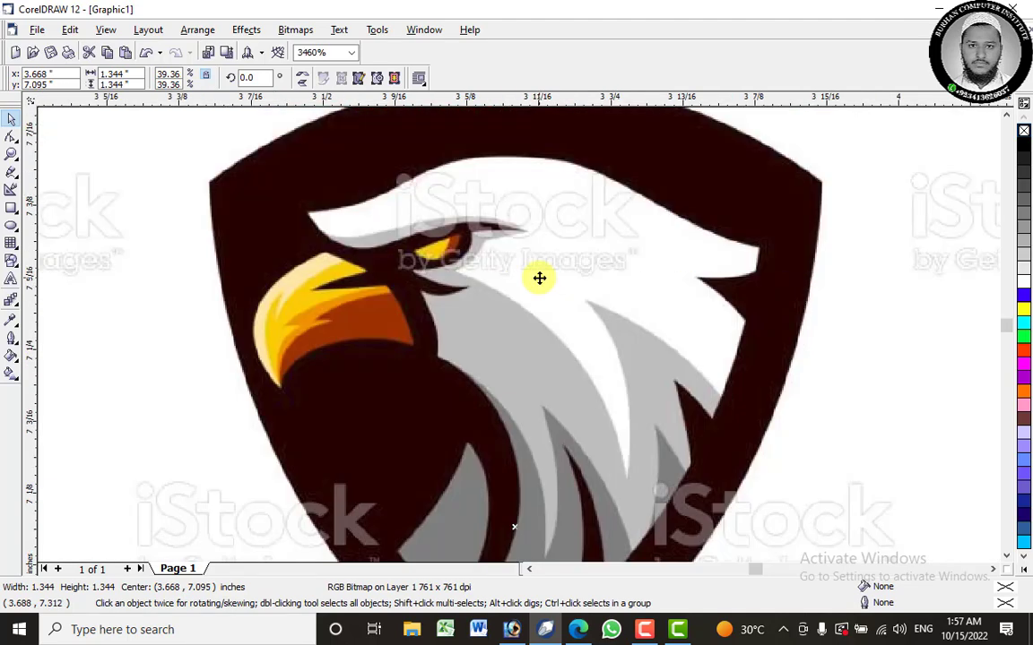
Start a Bezier outline at the white brow's tip, tracing straight segments over the crown and down the back feathers to the lower rear tip.
scroll(539, 279, down, 2)
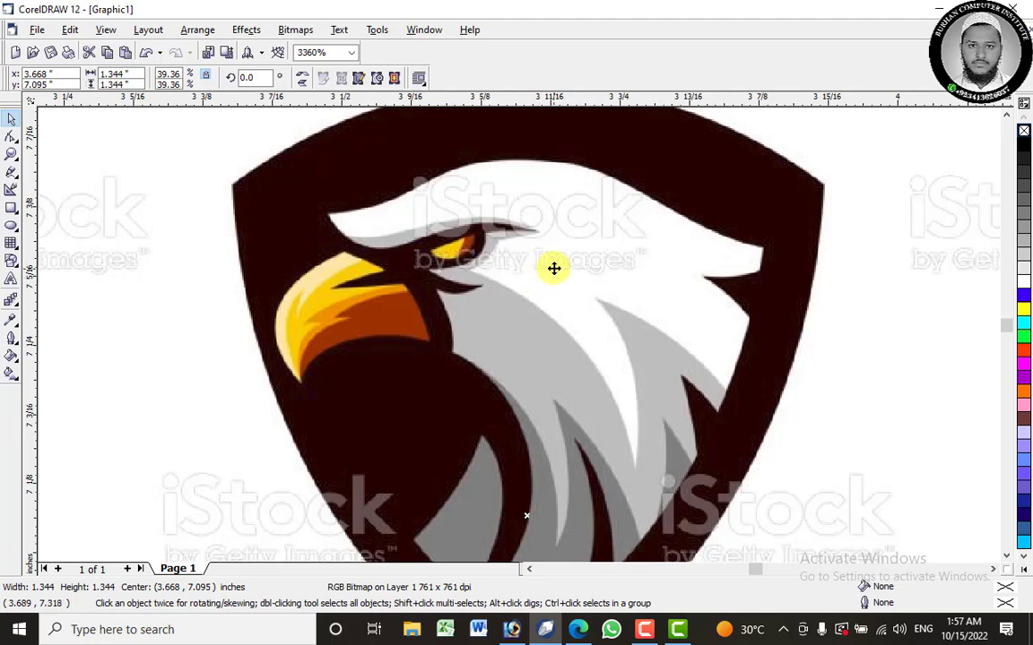
scroll(554, 267, down, 2)
scroll(555, 267, down, 1)
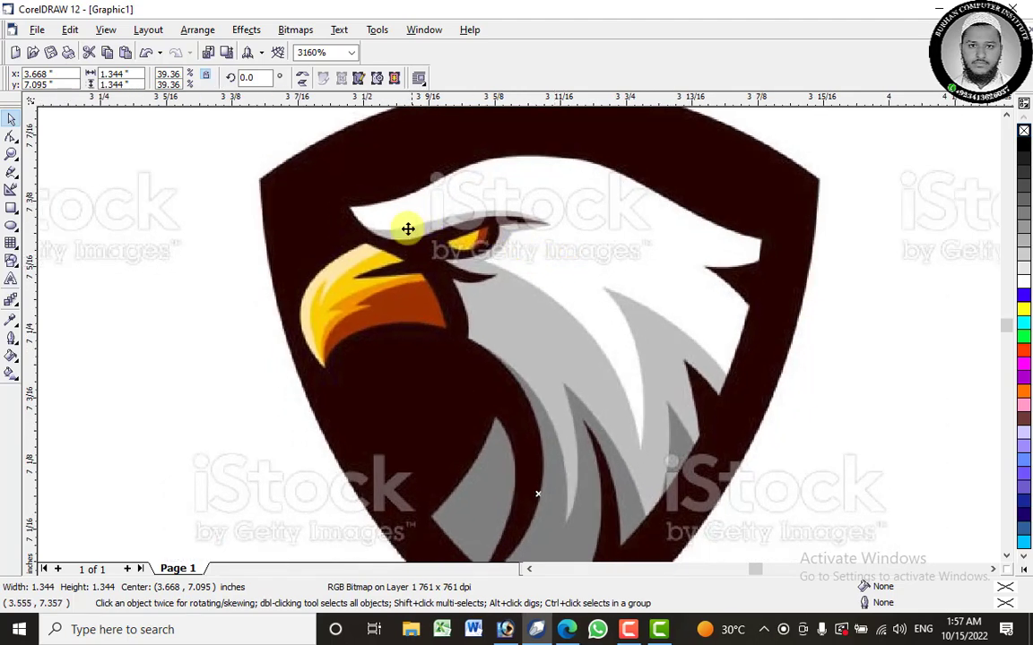
scroll(627, 267, down, 1)
scroll(628, 266, down, 3)
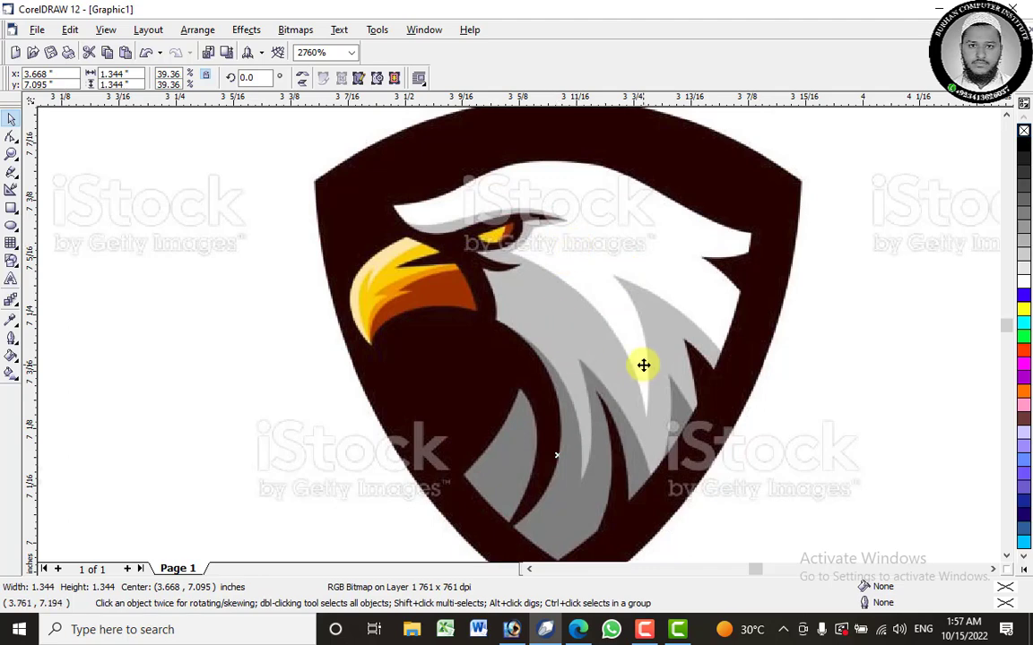
click(14, 177)
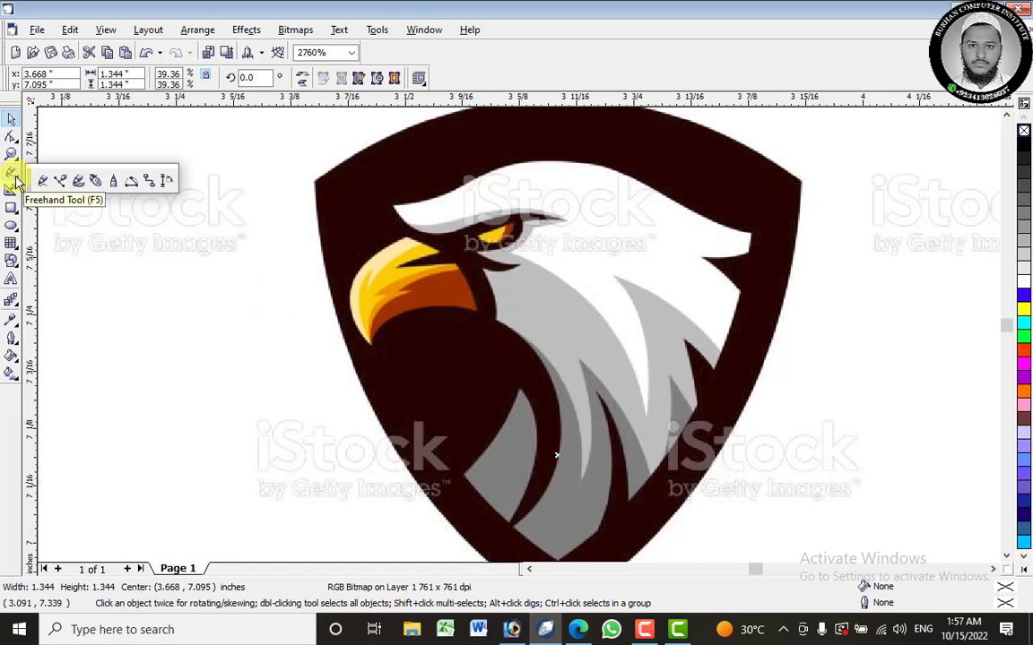
click(60, 185)
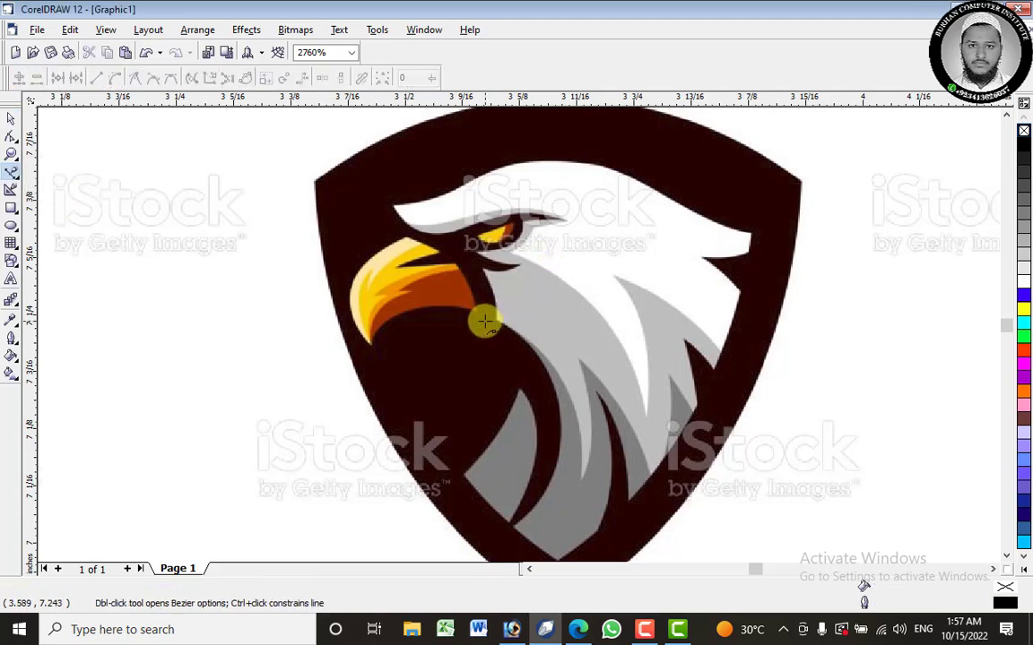
scroll(618, 190, up, 1)
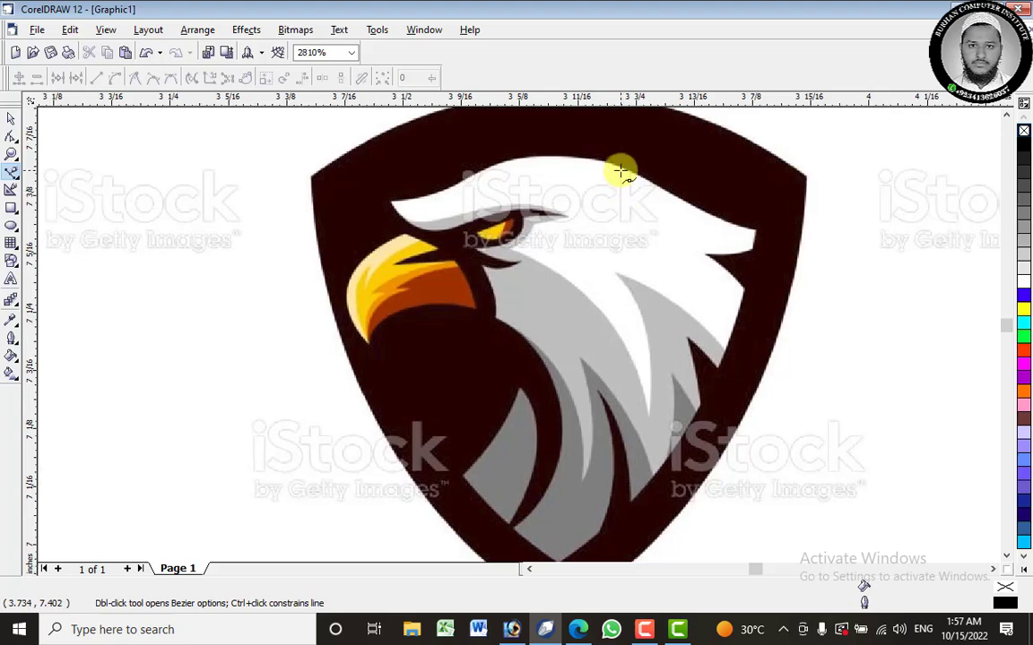
scroll(626, 146, up, 2)
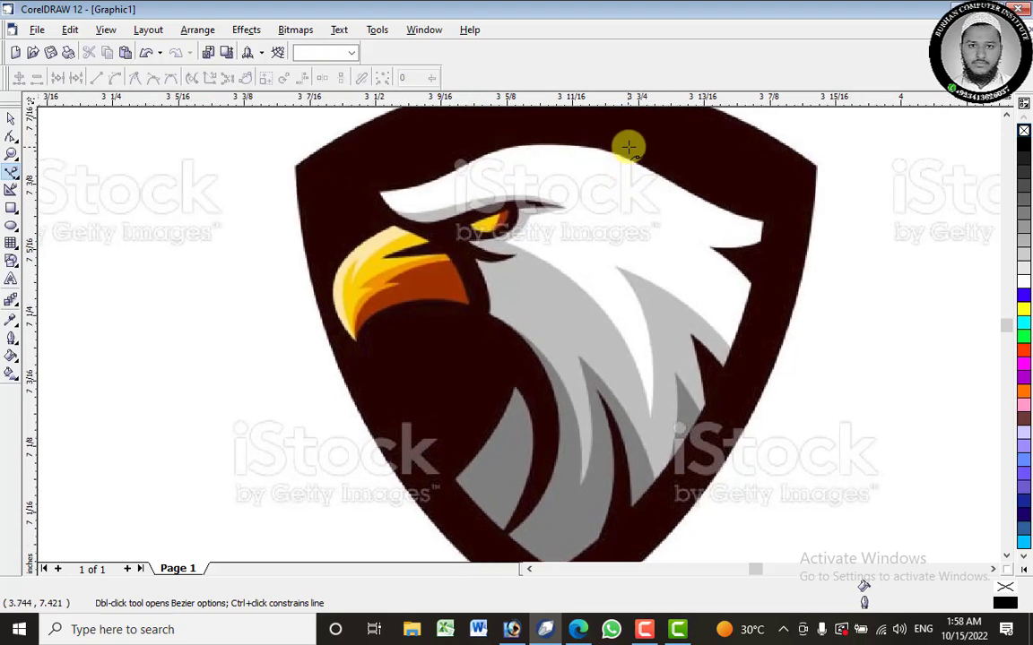
scroll(620, 117, up, 1)
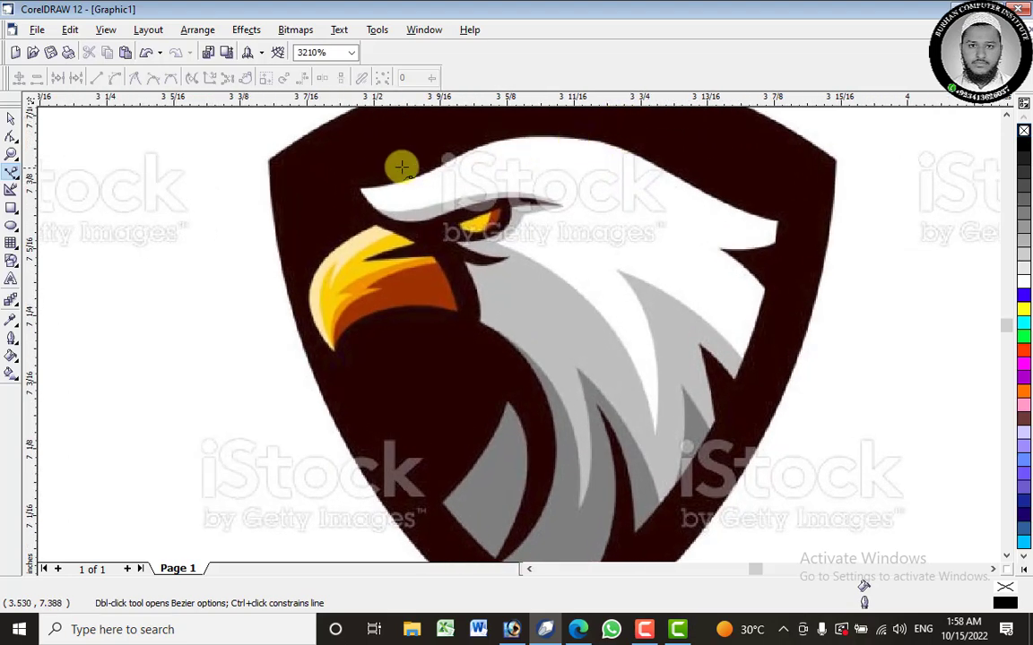
click(359, 187)
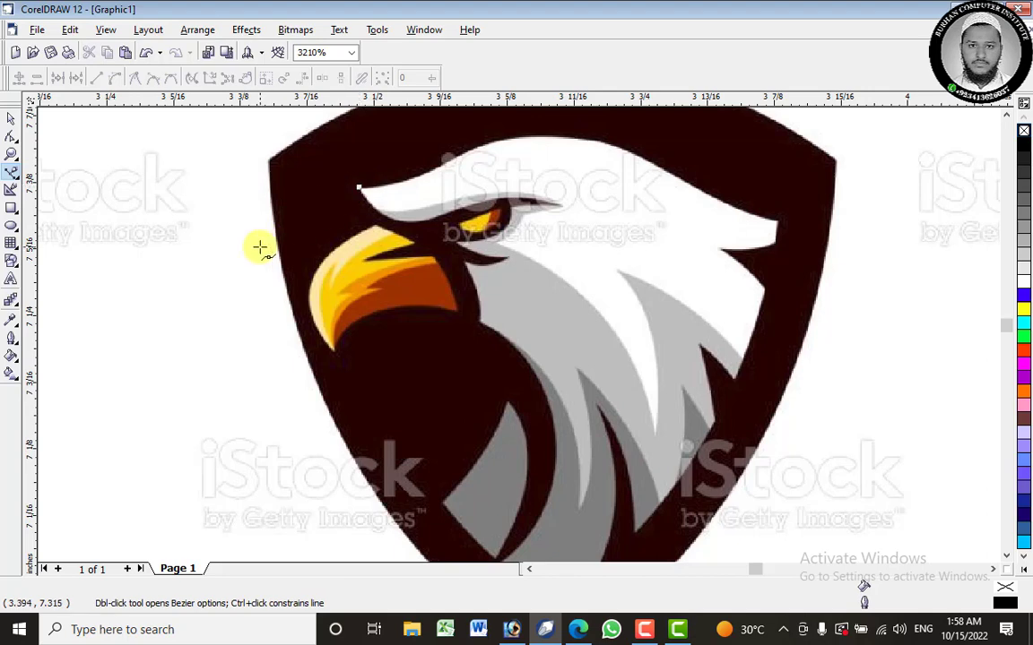
click(548, 137)
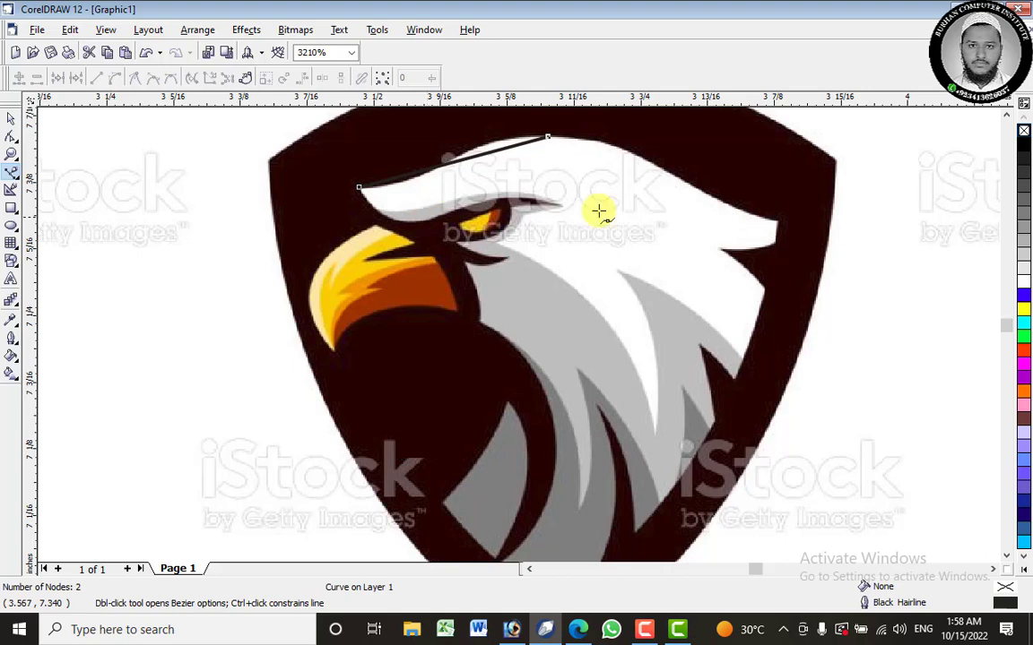
click(777, 222)
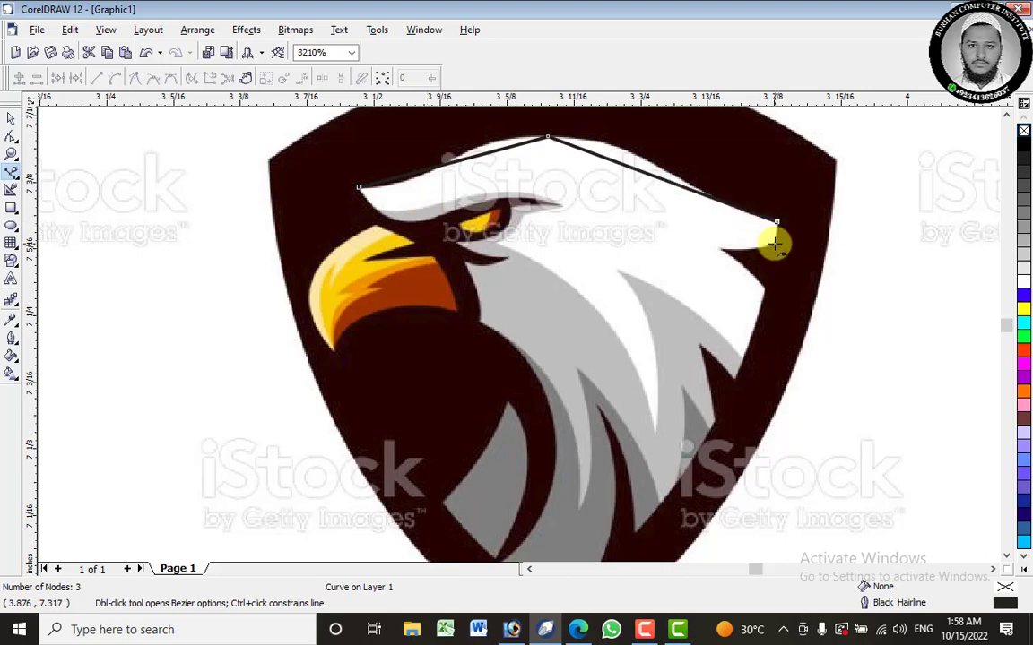
click(720, 250)
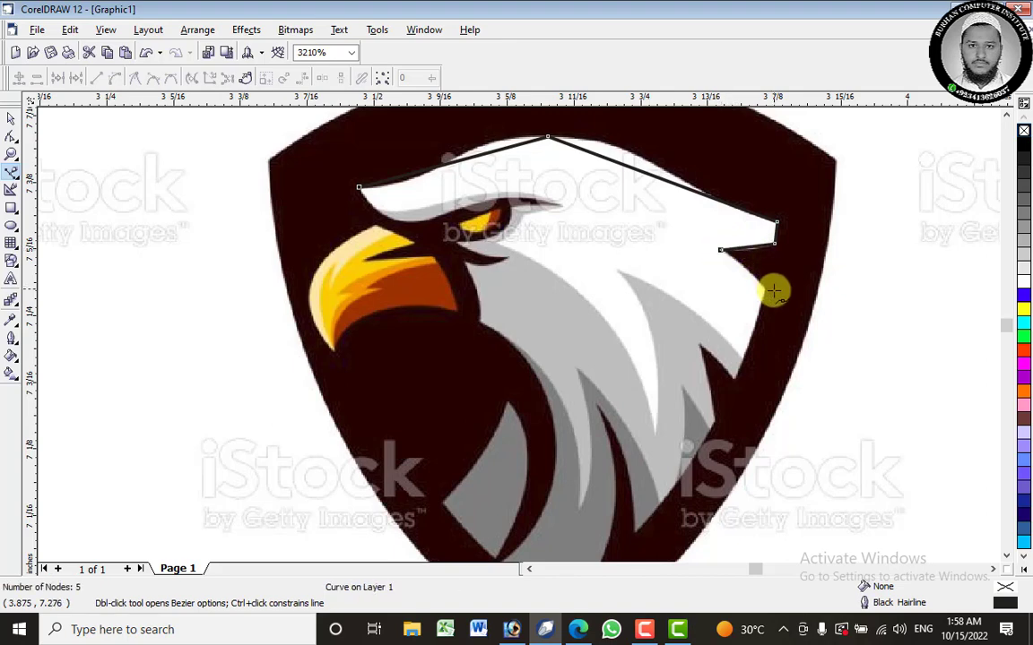
click(765, 288)
click(744, 357)
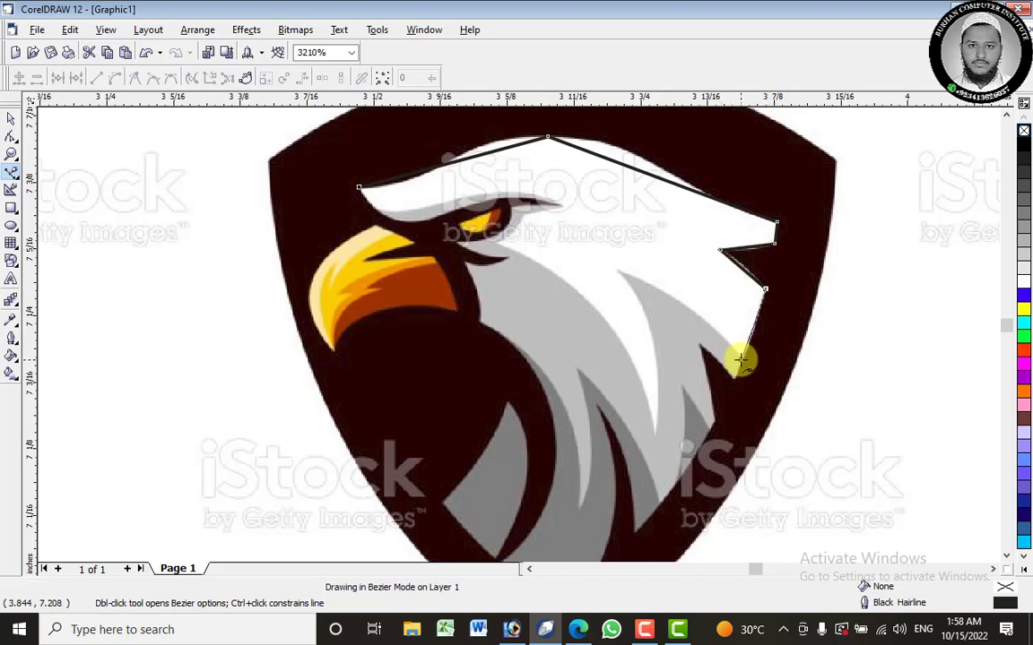
Continue the outline through the inner feather notch, the long white feather's point and the eye corner, closing it at the brow tip.
click(617, 271)
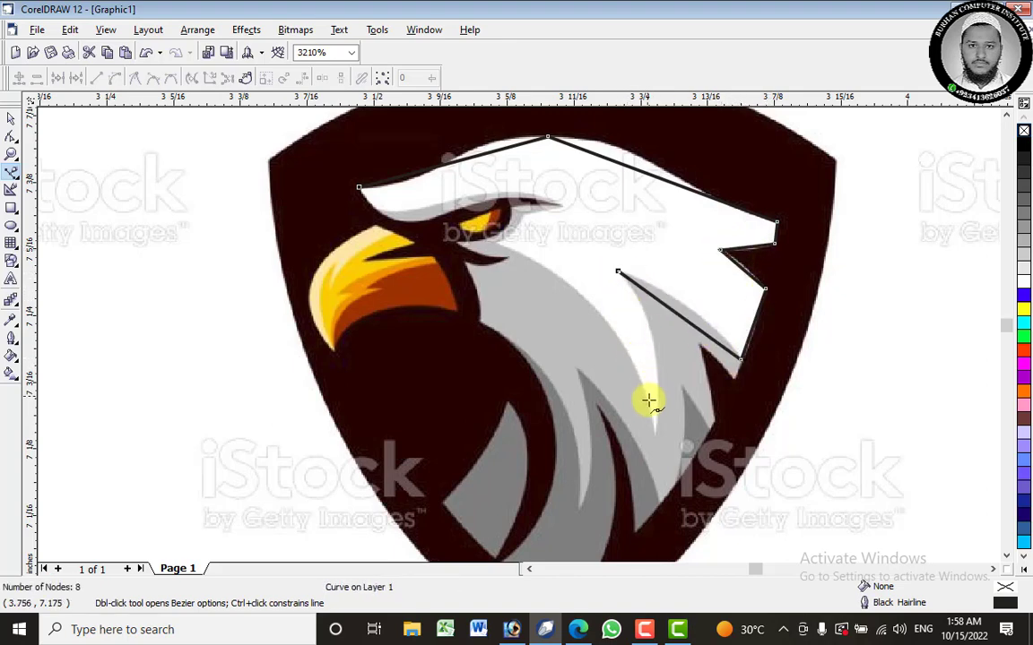
click(655, 431)
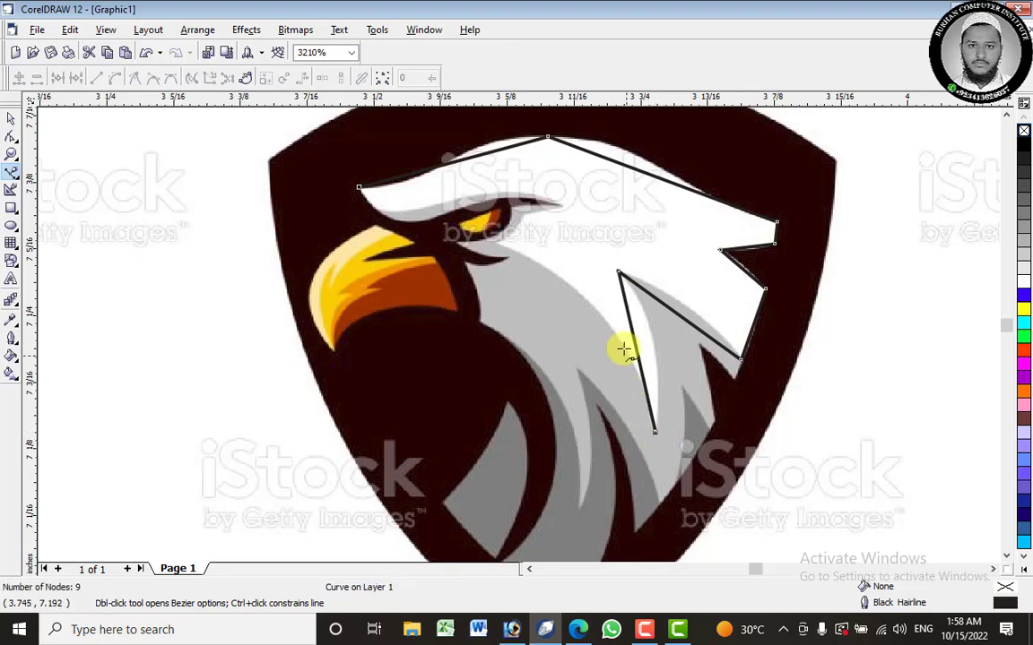
click(498, 243)
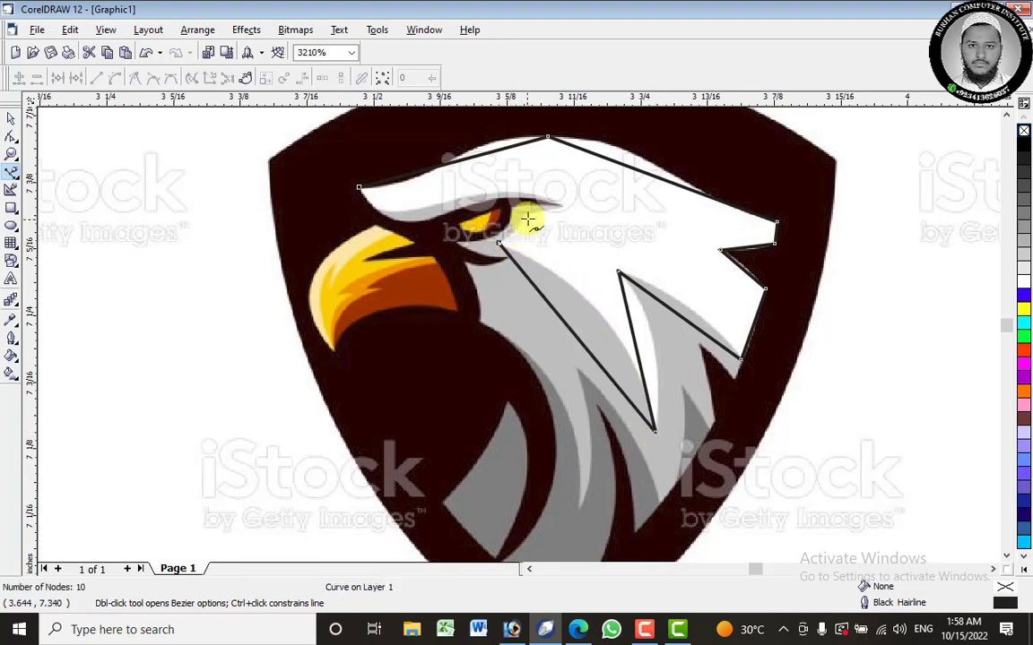
click(522, 216)
click(561, 208)
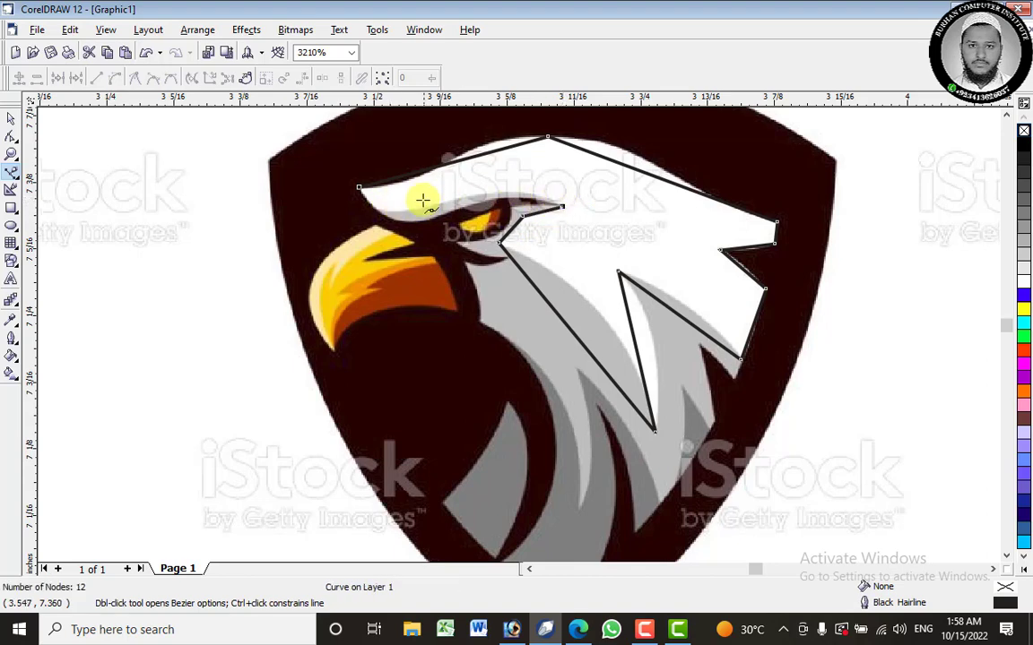
click(359, 189)
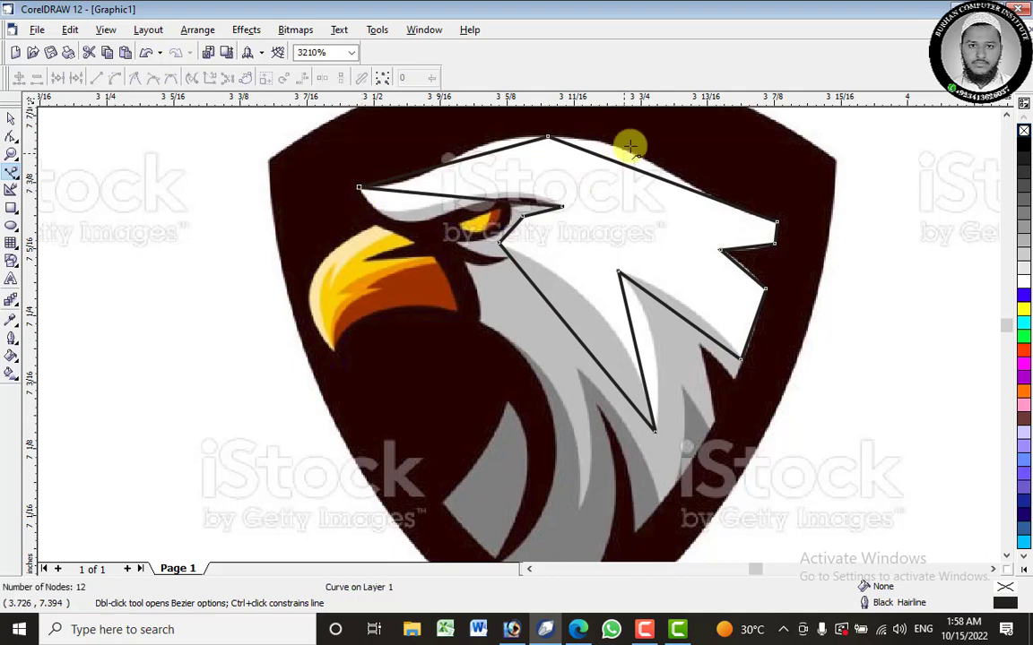
Convert the outline's straight segment between the brow tip and the top of the crown into a curve.
scroll(623, 124, up, 1)
scroll(623, 124, up, 1)
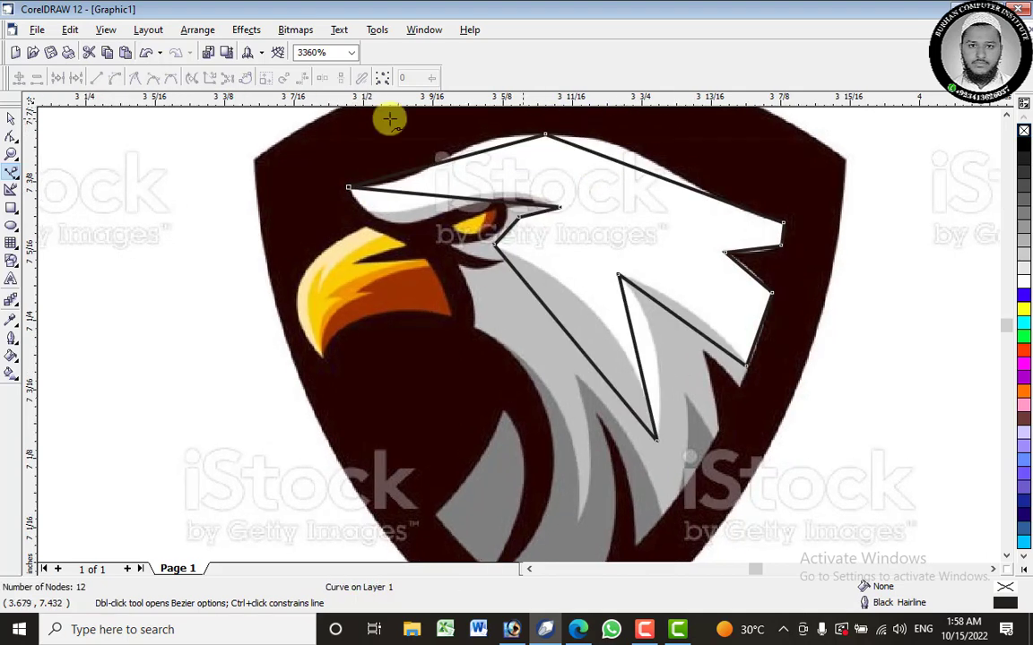
click(11, 118)
scroll(590, 128, up, 1)
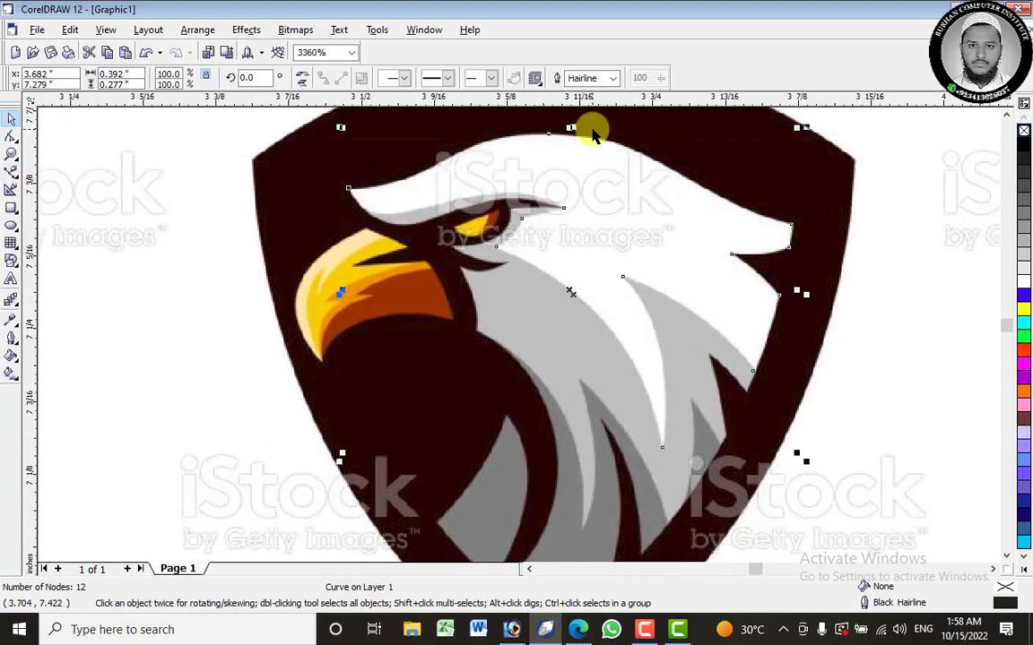
right_click(478, 153)
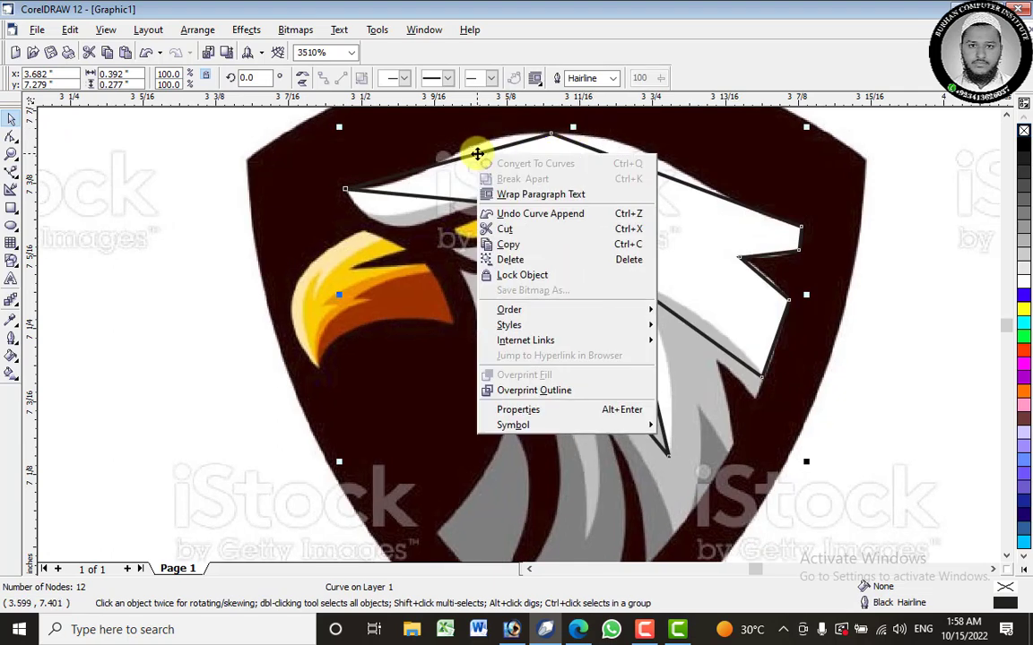
click(10, 135)
right_click(484, 156)
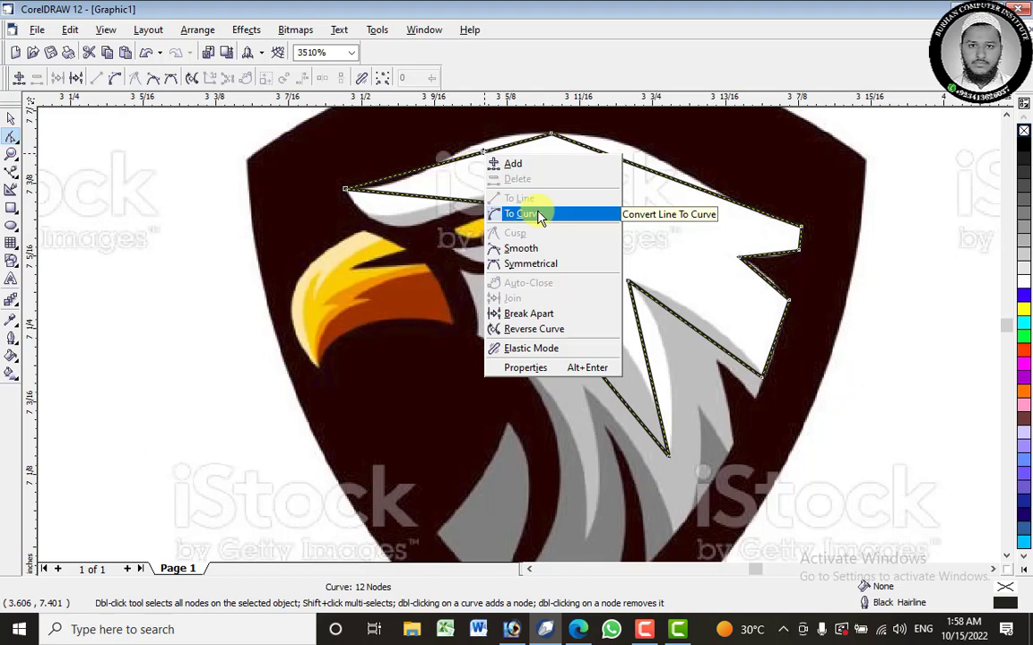
click(548, 215)
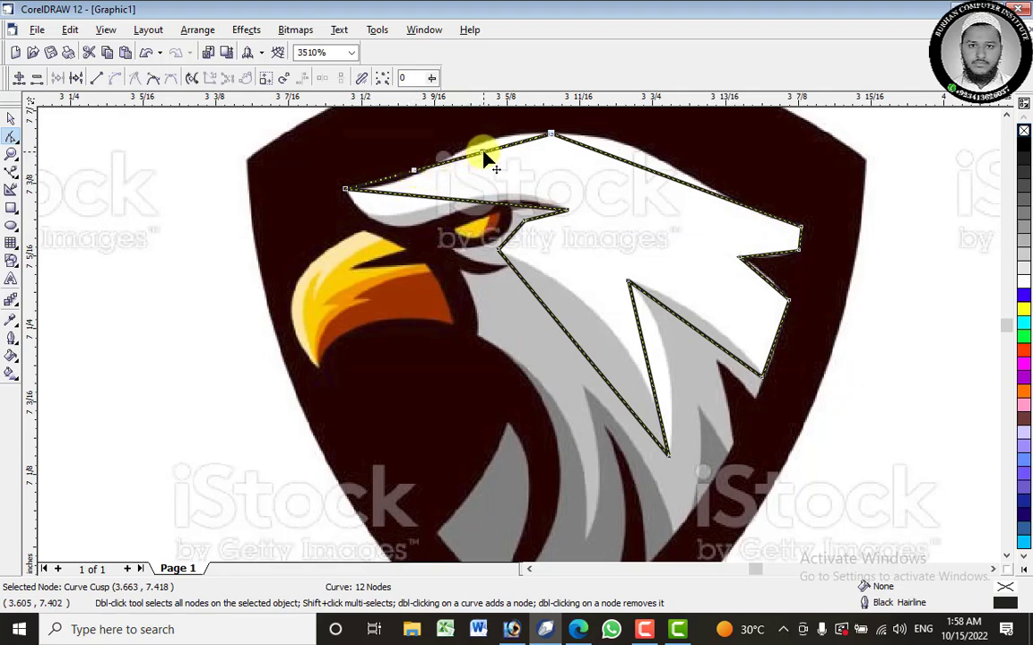
Adjust the curved segment's control handles to follow the white head's upper contour from the brow tip to the crown.
drag(480, 156, 468, 132)
drag(414, 171, 412, 194)
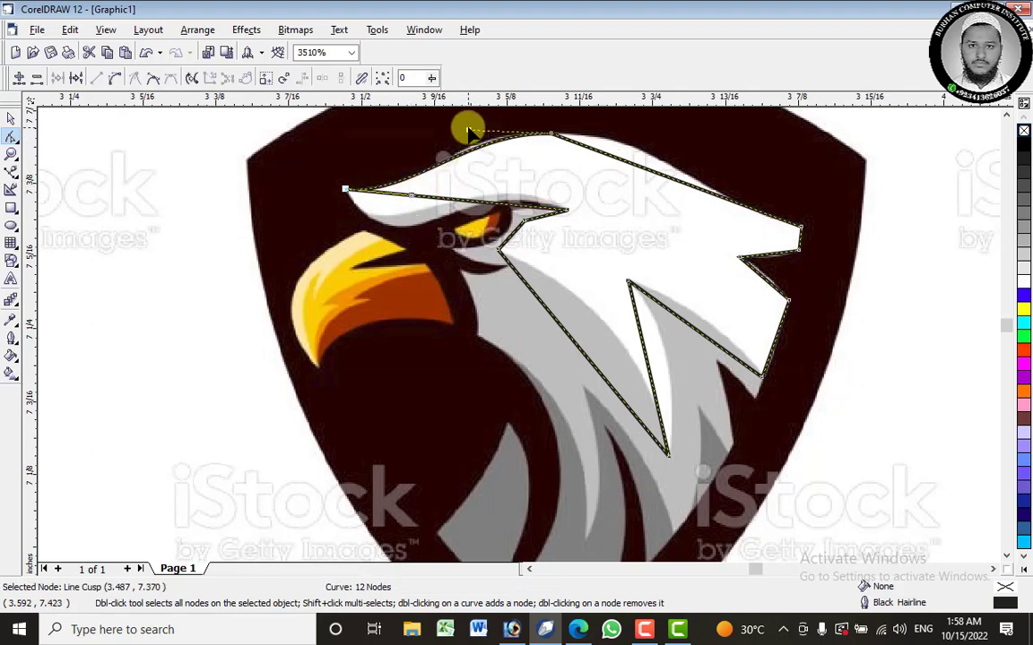
drag(468, 129, 459, 111)
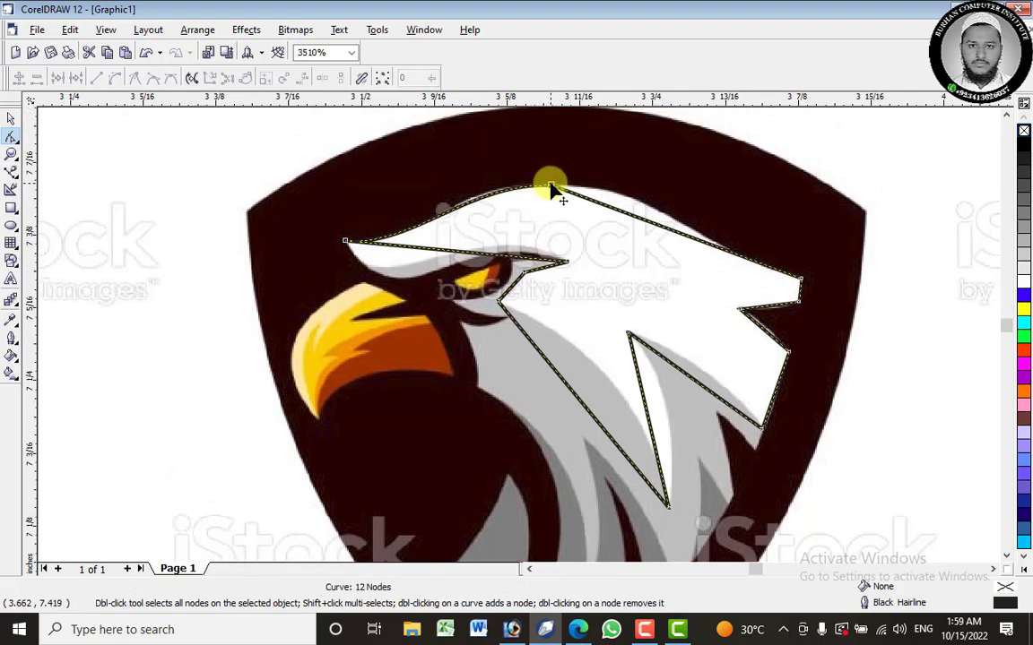
drag(549, 185, 448, 184)
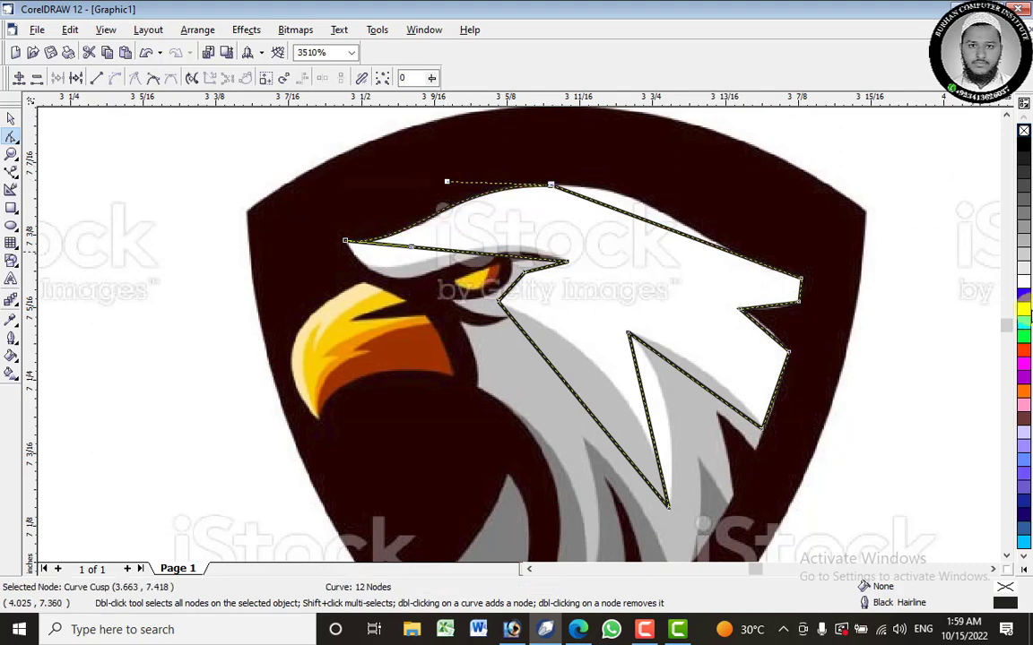
Colour the head outline yellow and convert its straight segment between the brow tip and the eye corner into a curve.
right_click(1025, 310)
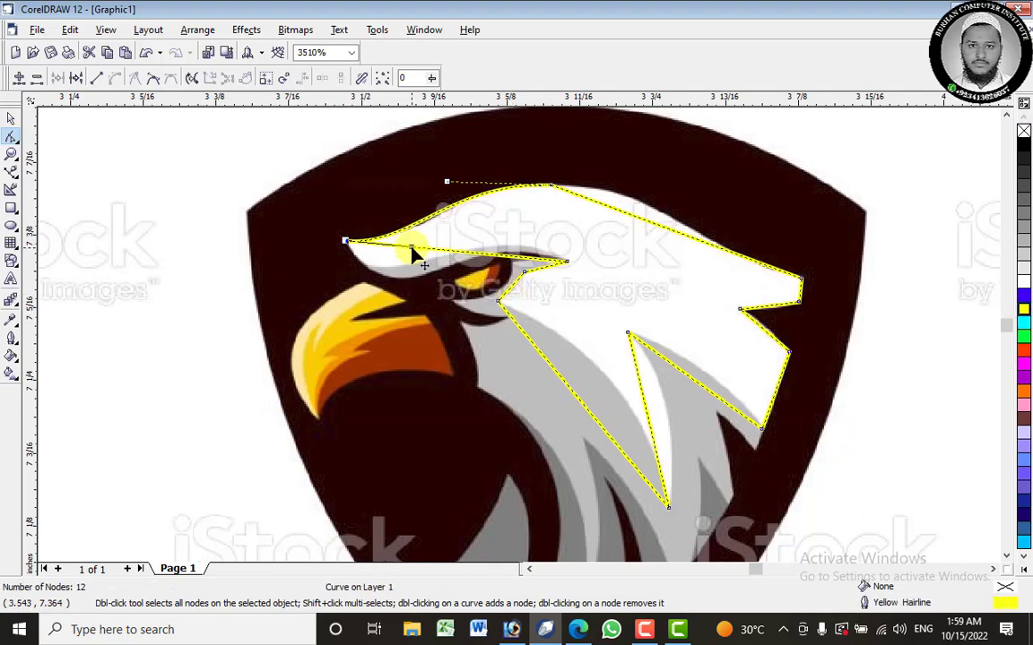
drag(410, 248, 360, 274)
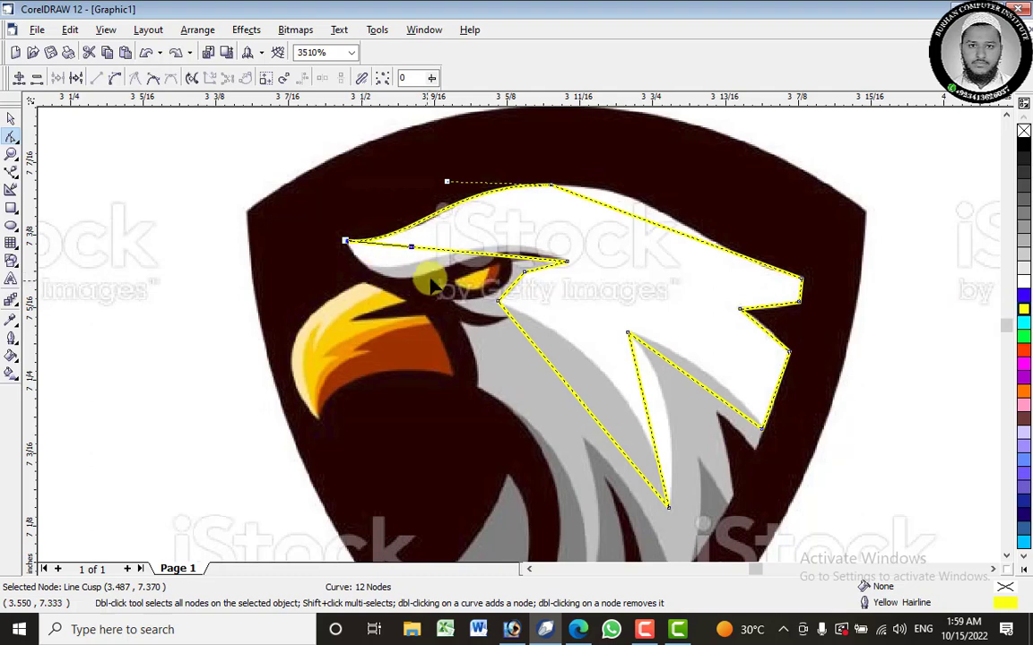
click(459, 256)
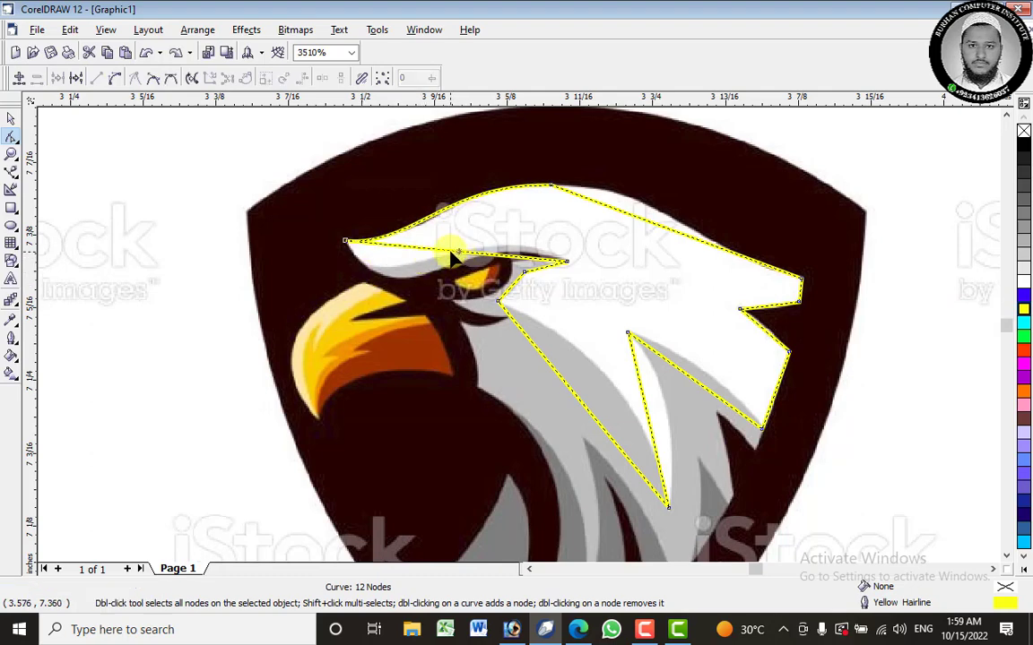
right_click(453, 254)
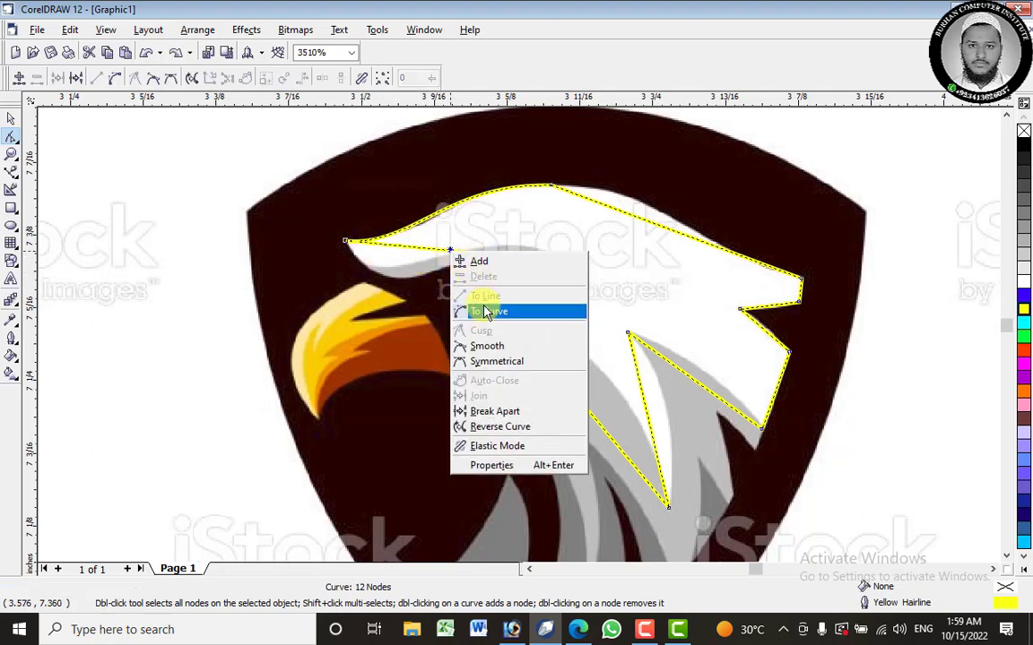
click(481, 305)
Bend the lower brow curve along the white brow's bottom edge, and fine-tune the upper curve's control handle at the brow tip.
drag(416, 250, 386, 319)
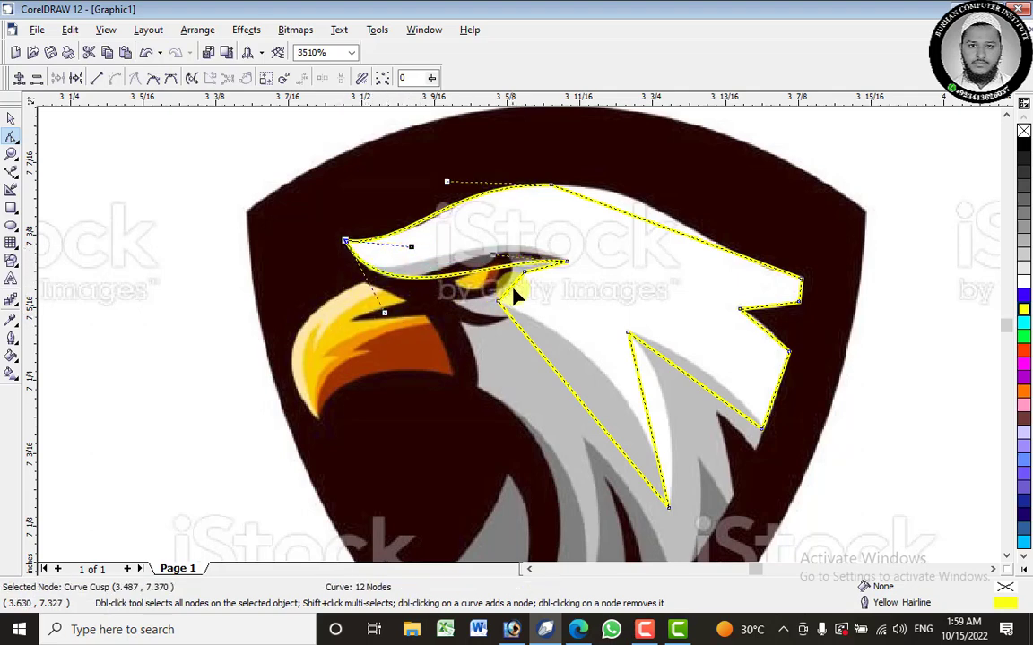
drag(497, 260, 471, 208)
click(347, 240)
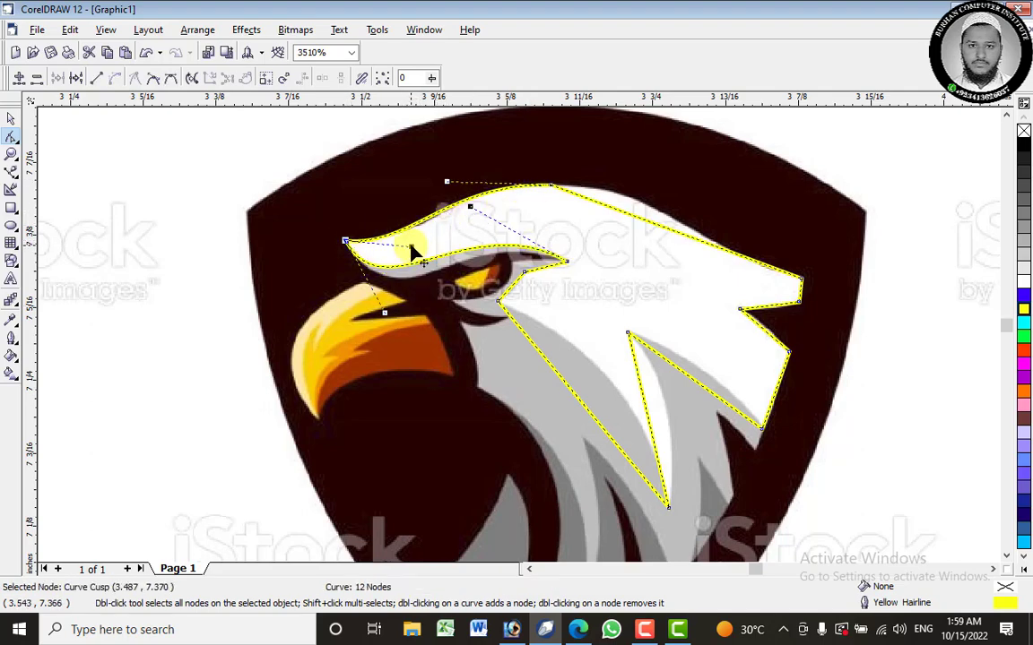
drag(412, 246, 424, 246)
click(430, 238)
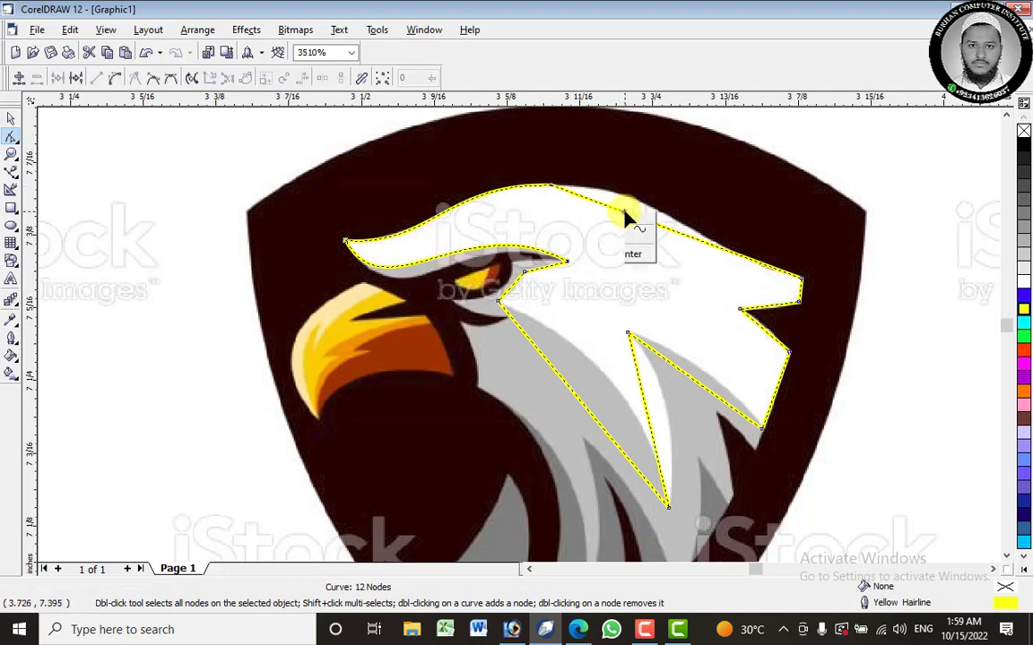
Convert the segment from the crown to the upper back feather tip into a curve and adjust its handles to follow the head's back contour.
right_click(627, 217)
click(663, 270)
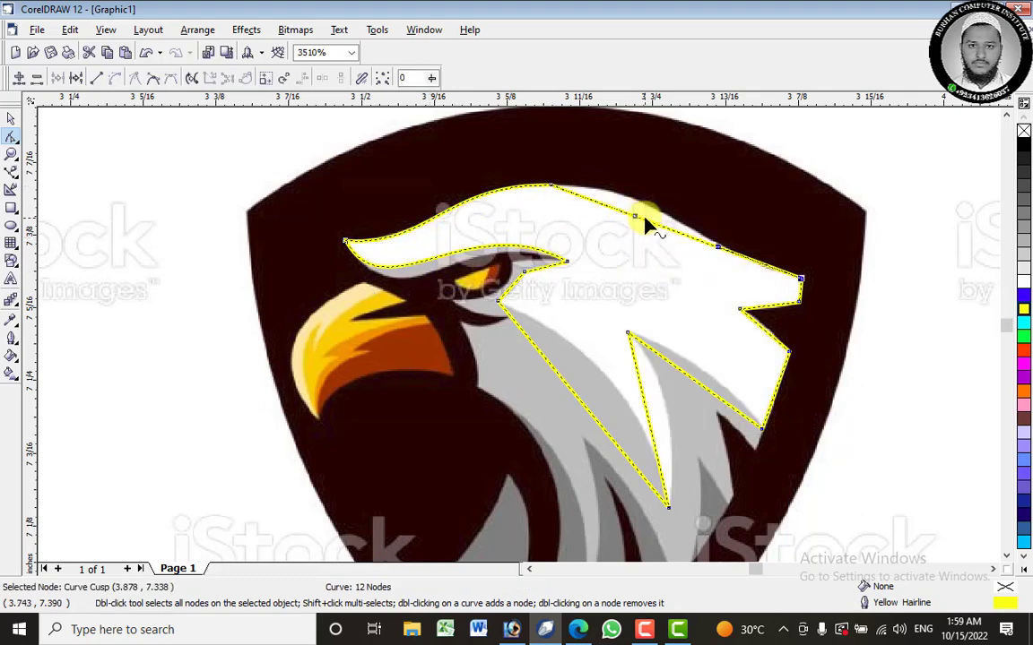
drag(645, 219, 719, 260)
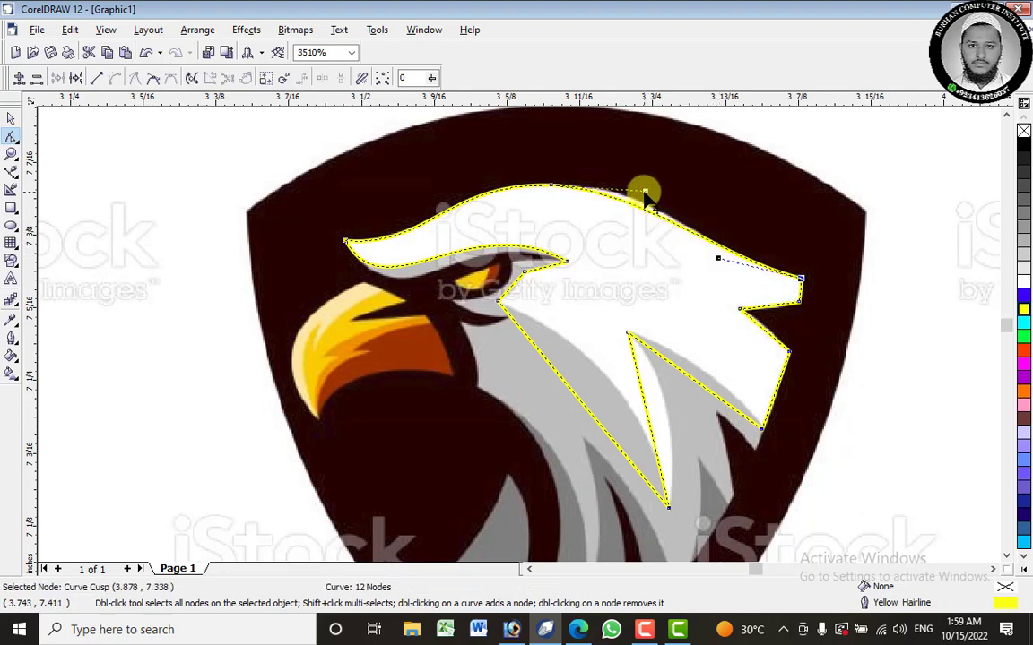
drag(655, 182, 662, 189)
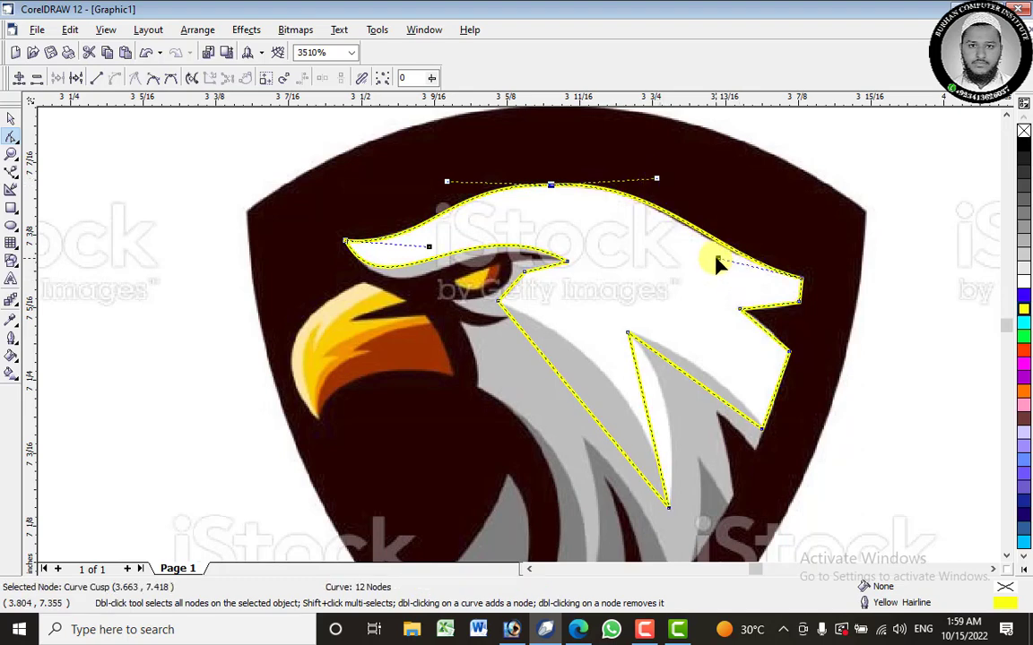
click(718, 269)
click(801, 279)
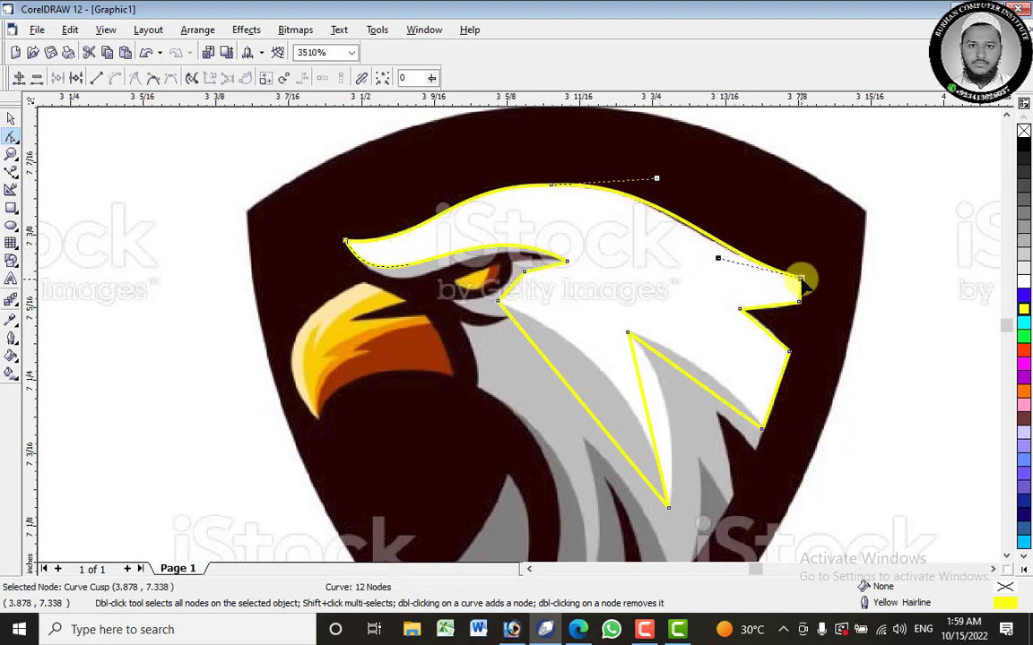
drag(718, 260, 698, 258)
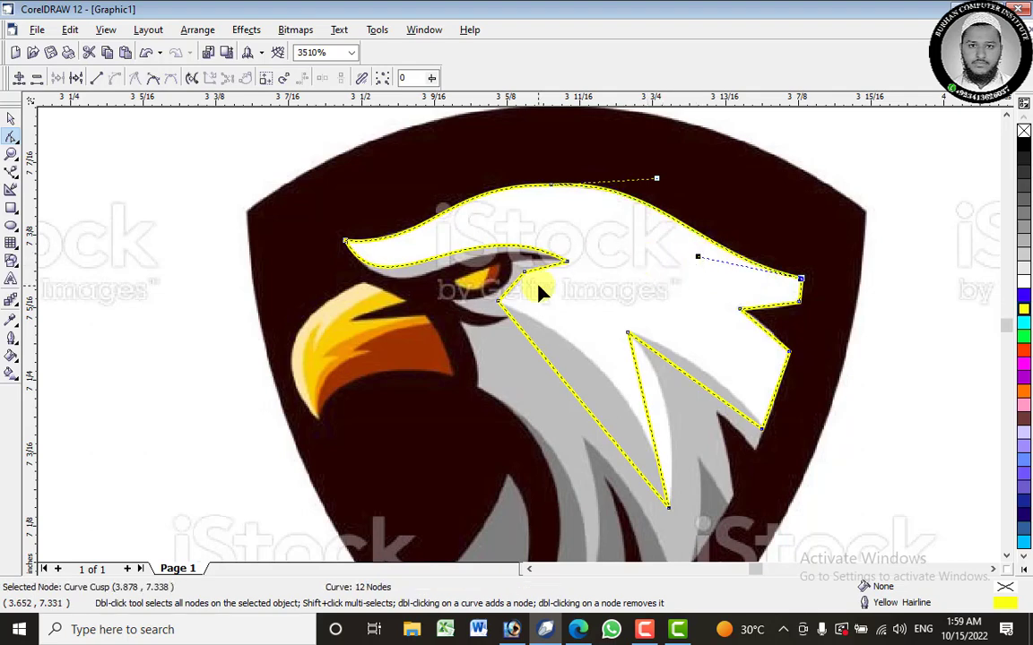
Convert the segment from the cheek corner to the long feather's point into a curve, bending it along the white and grey boundary.
scroll(558, 271, up, 2)
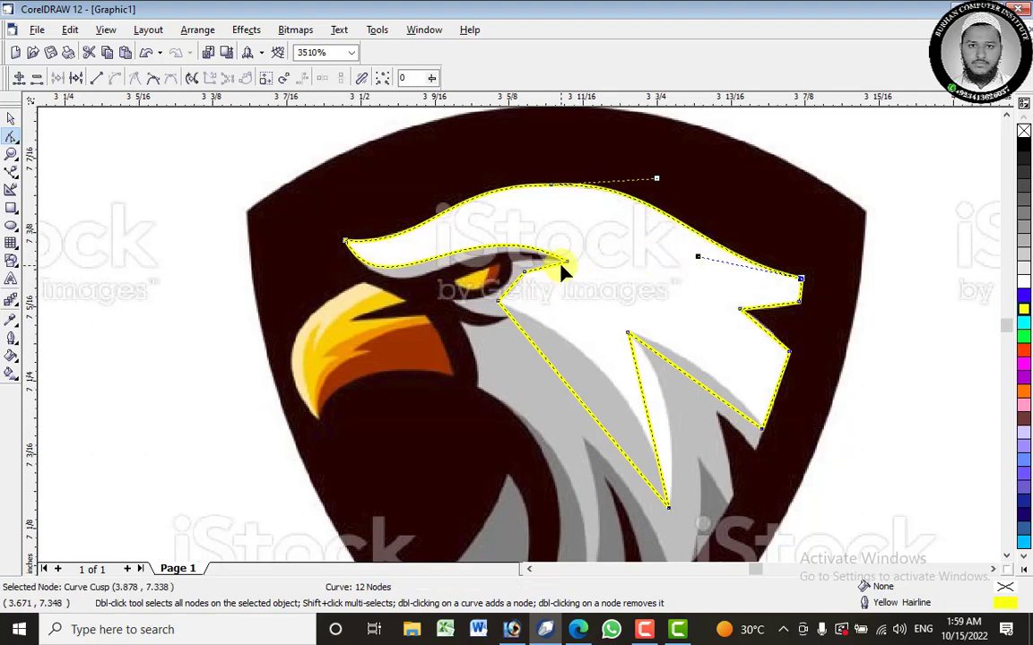
scroll(581, 254, up, 1)
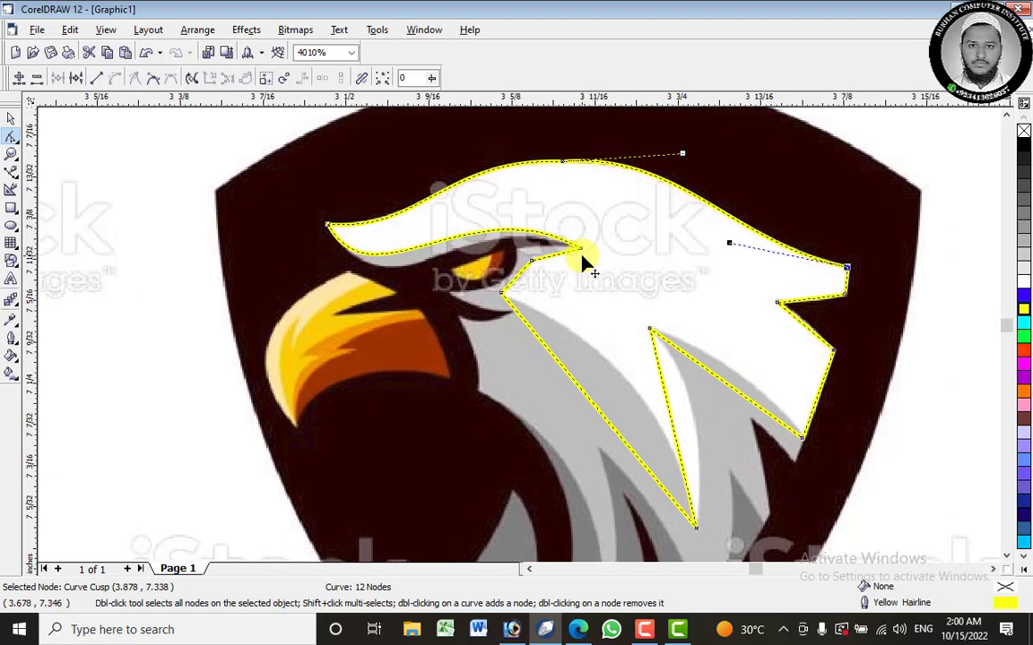
scroll(592, 247, up, 1)
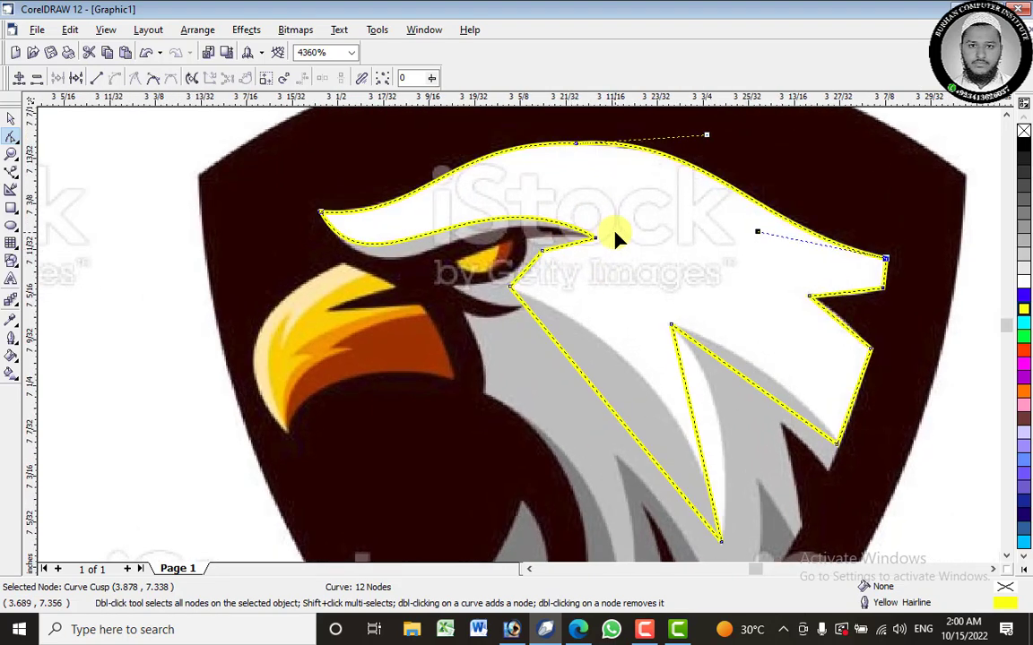
scroll(615, 236, up, 2)
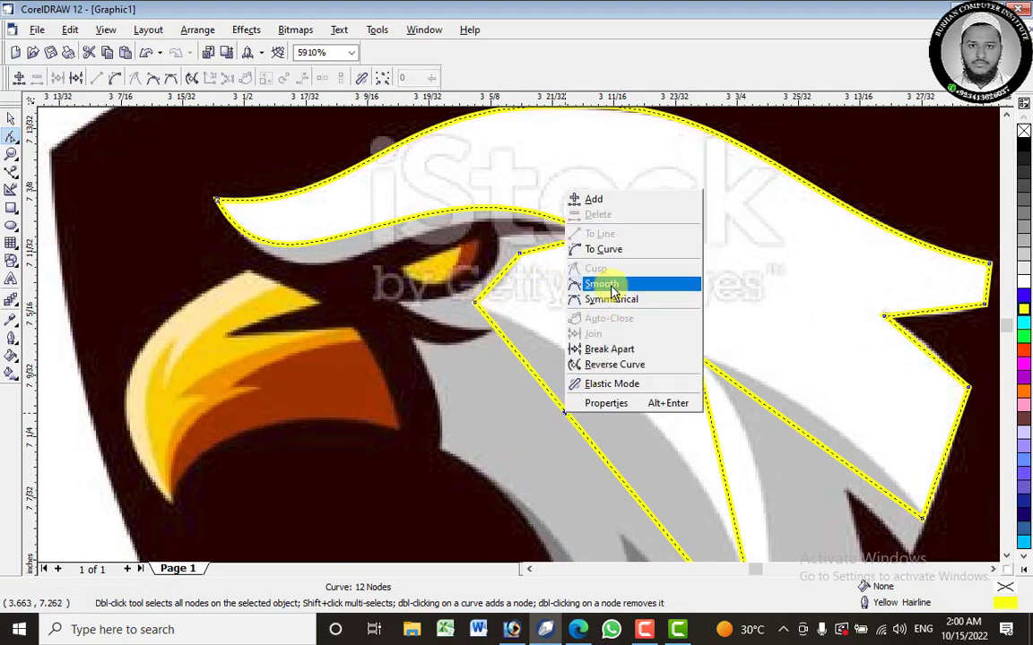
click(610, 249)
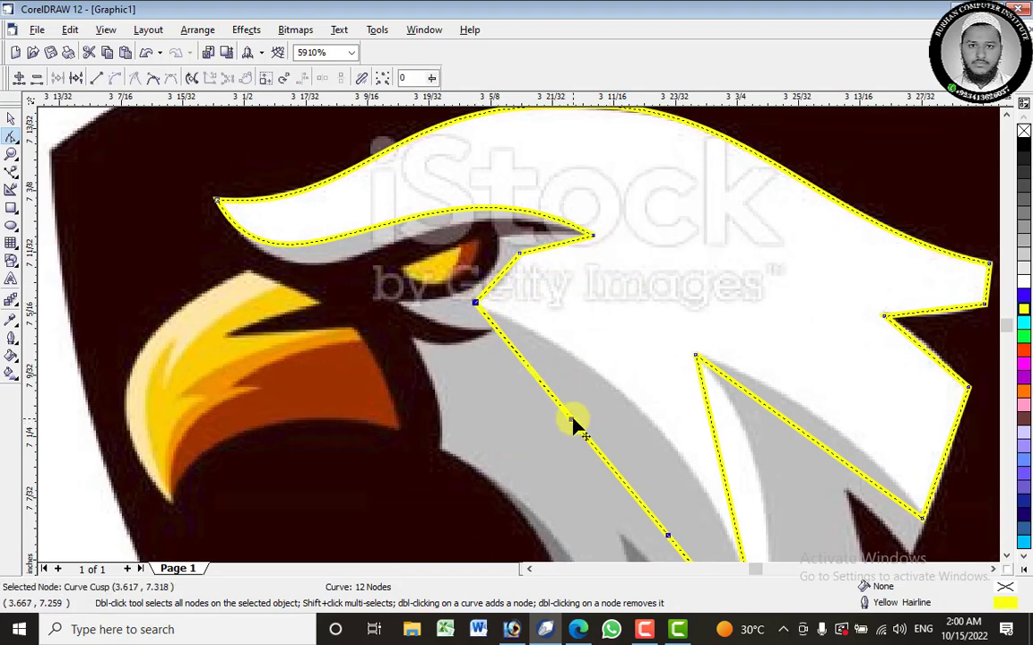
drag(572, 419, 631, 362)
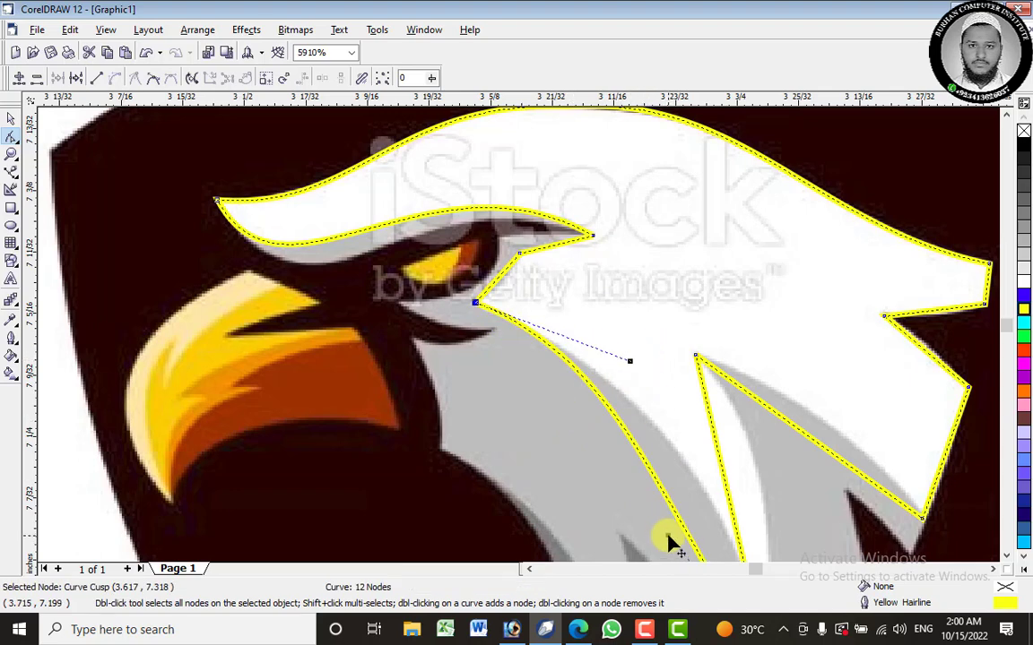
drag(668, 541, 729, 477)
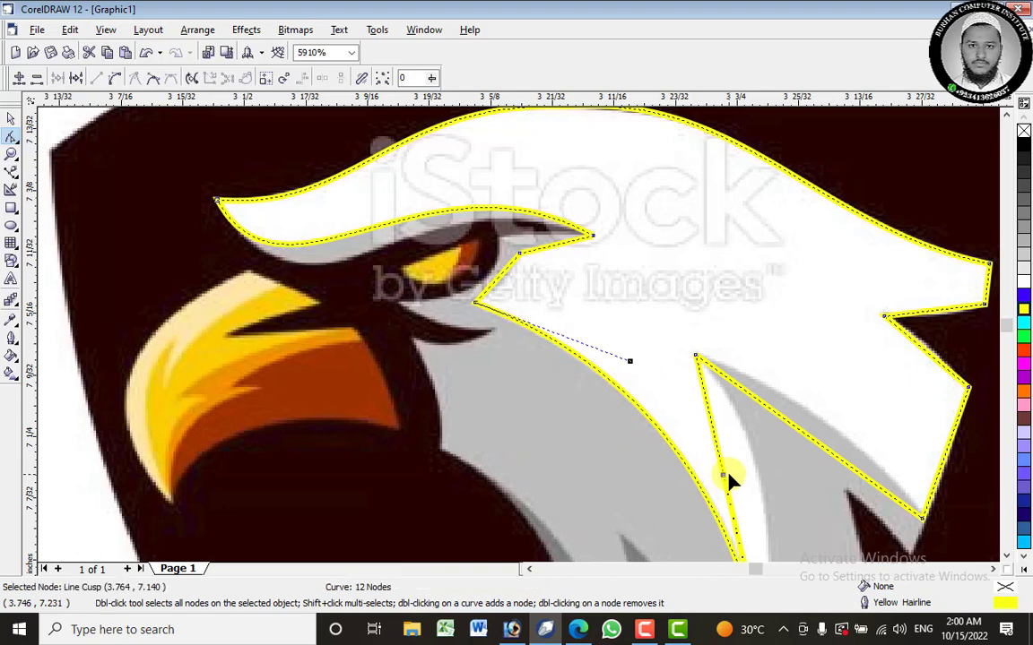
Convert the short cheek segment below the eye corner into a curve and bend it inward around the eye, undoing the stray node move.
right_click(503, 279)
click(549, 335)
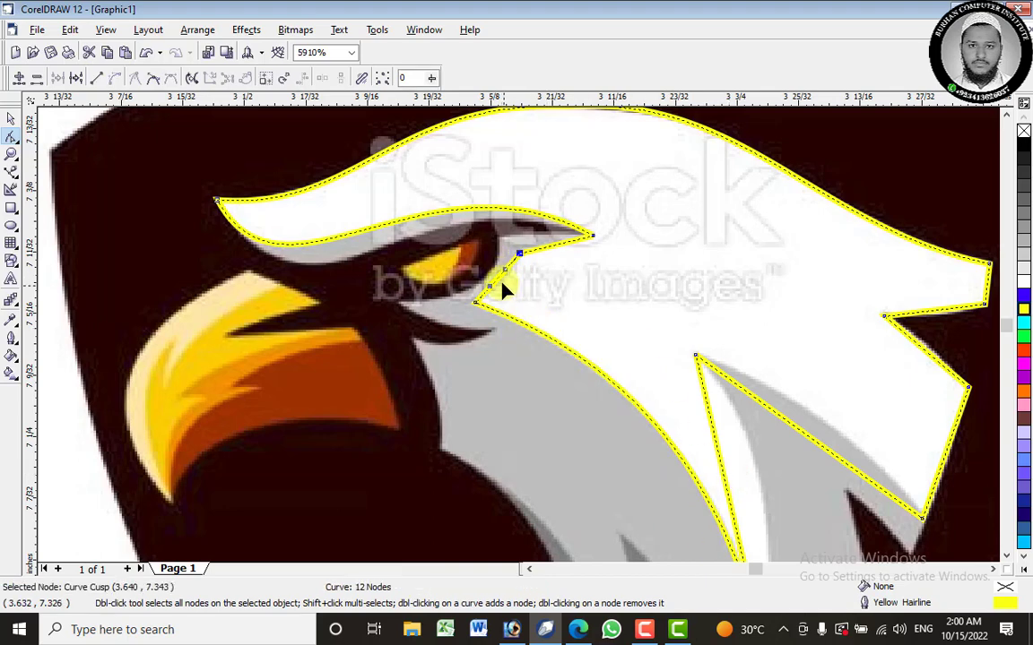
drag(500, 276, 521, 280)
drag(520, 259, 498, 228)
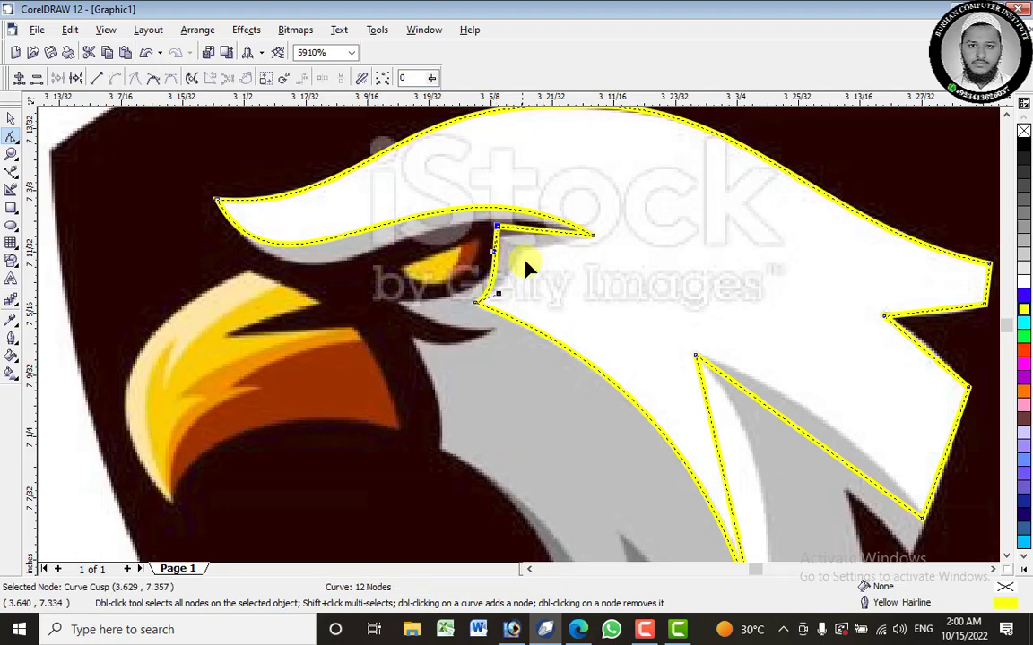
key(ctrl+z)
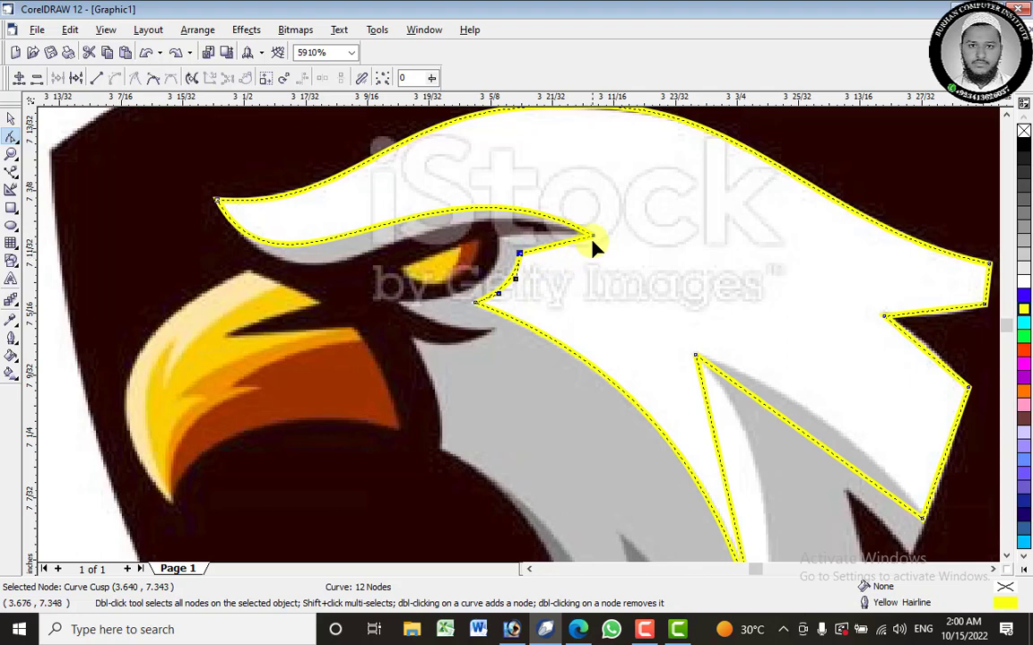
Convert the short segment behind the eye, ending at the eye corner, into a curve and adjust its bend slightly.
click(557, 245)
right_click(558, 247)
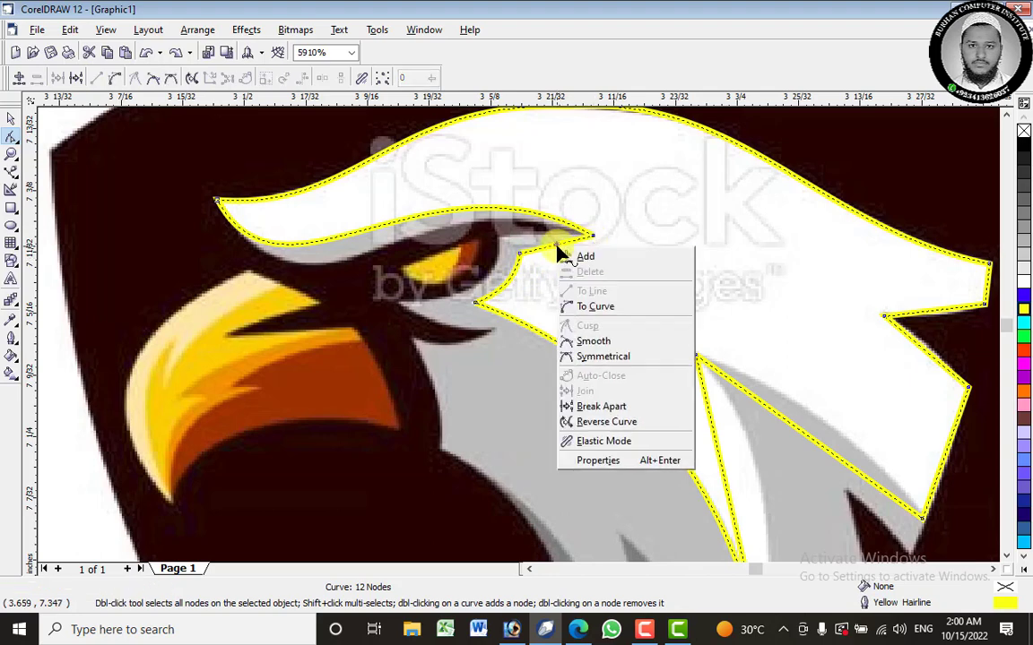
click(599, 309)
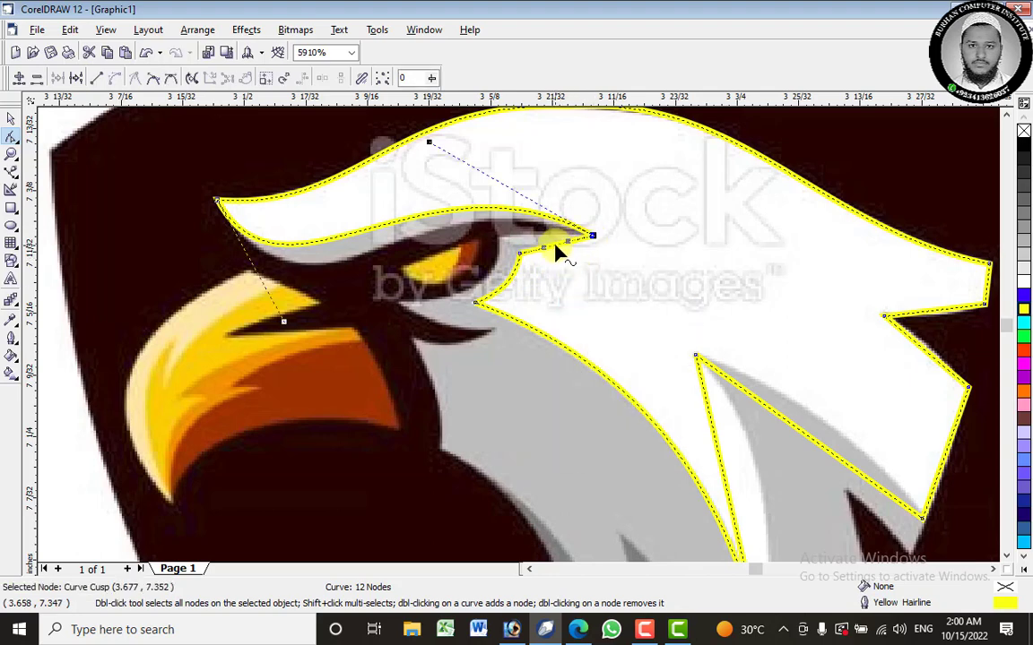
mouse_move(555, 247)
mouse_down()
mouse_move(562, 259)
mouse_move(557, 247)
mouse_up()
Convert the long white feather's inner edge into a curve and bend it outward to follow the feather down to its point.
scroll(789, 421, down, 3)
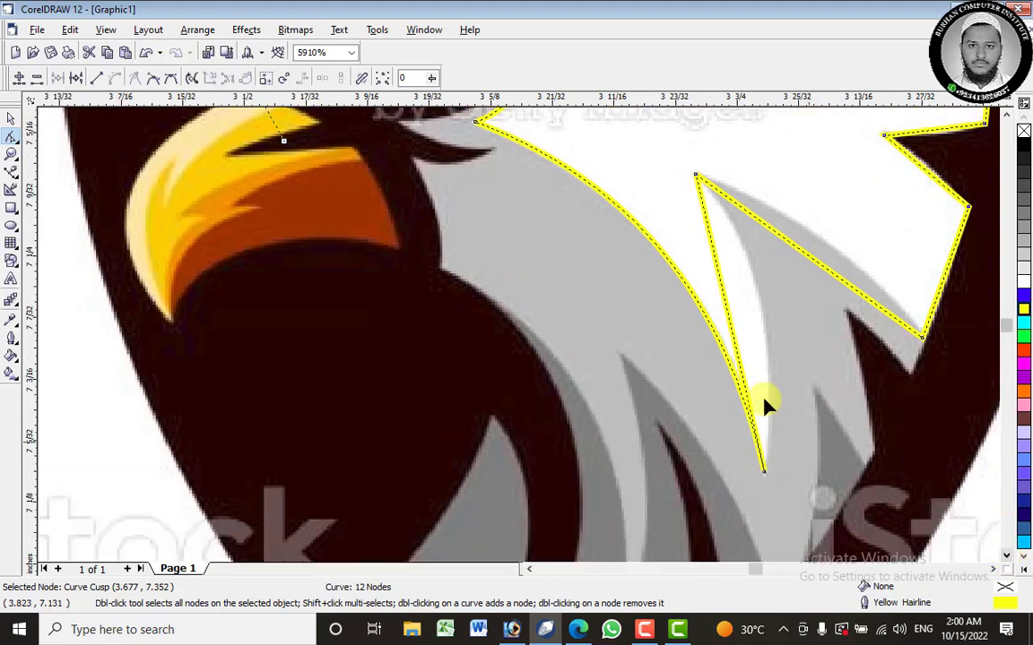
right_click(727, 310)
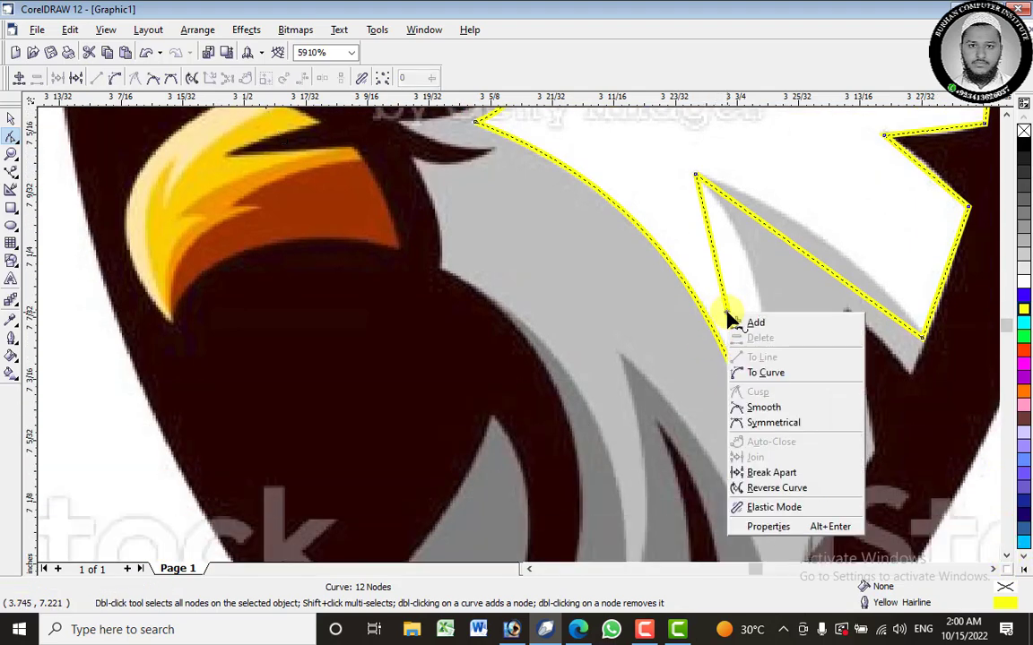
click(780, 372)
drag(726, 308, 760, 294)
Curve the segment from the inner feather notch to the lower rear tip along the grey edge, and move the long feather's point node slightly down.
right_click(801, 257)
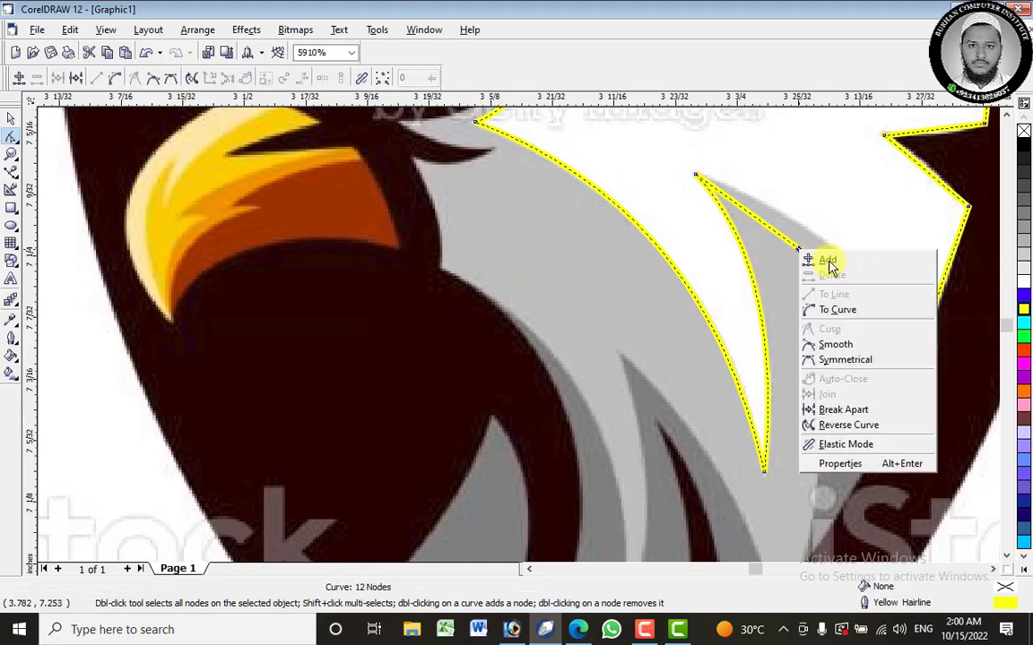
click(865, 307)
drag(801, 257, 823, 238)
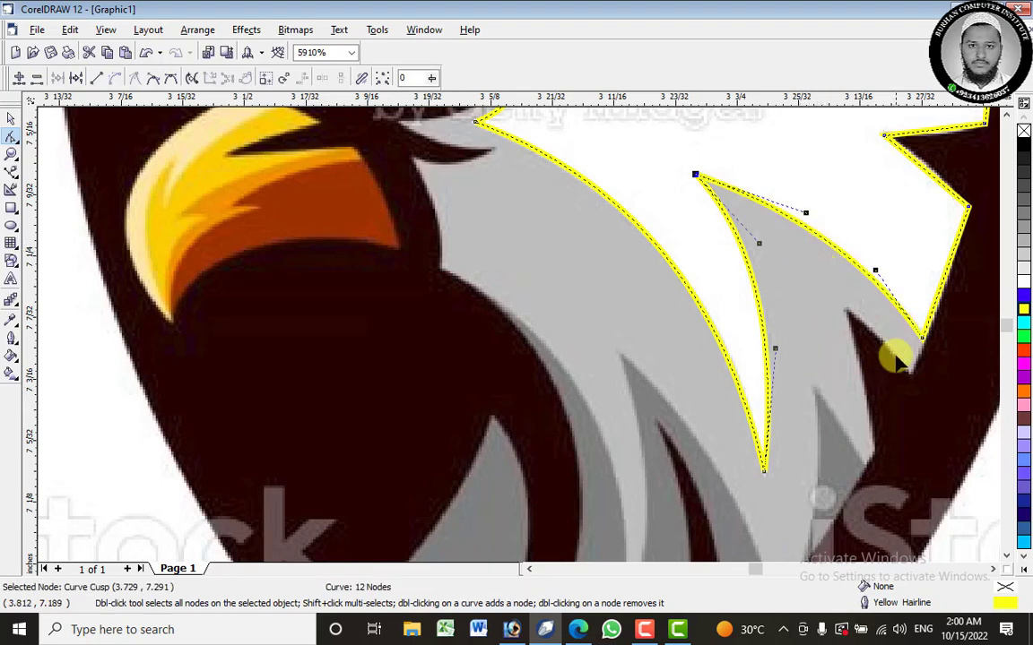
scroll(772, 489, up, 1)
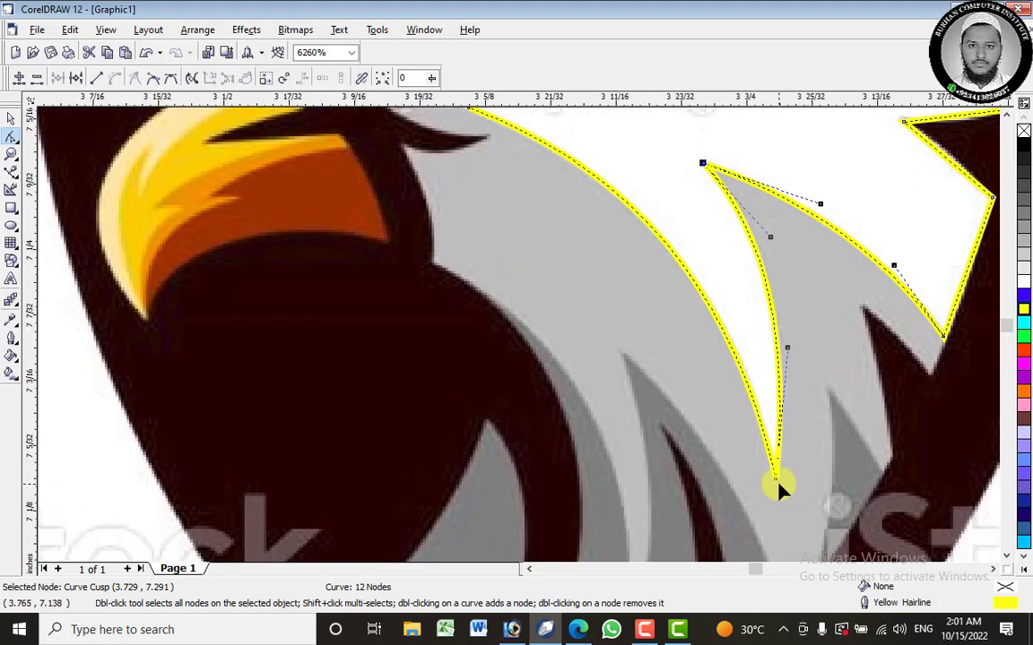
drag(776, 478, 776, 490)
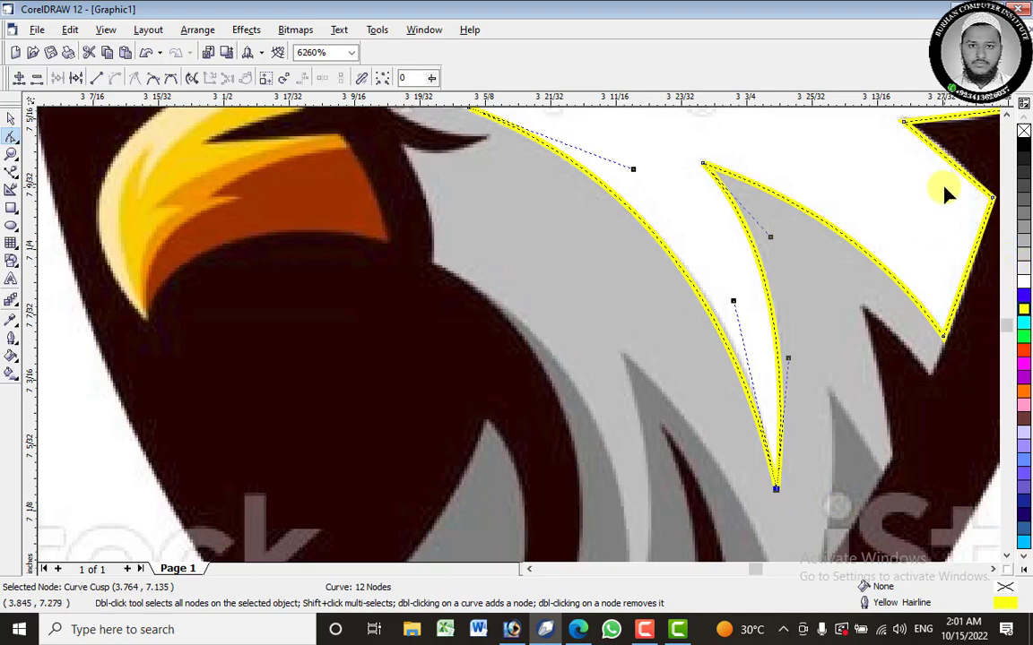
Move the outline node at the notch between the two back feathers slightly outward to match the dark notch's point.
scroll(944, 191, up, 1)
click(994, 570)
click(994, 570)
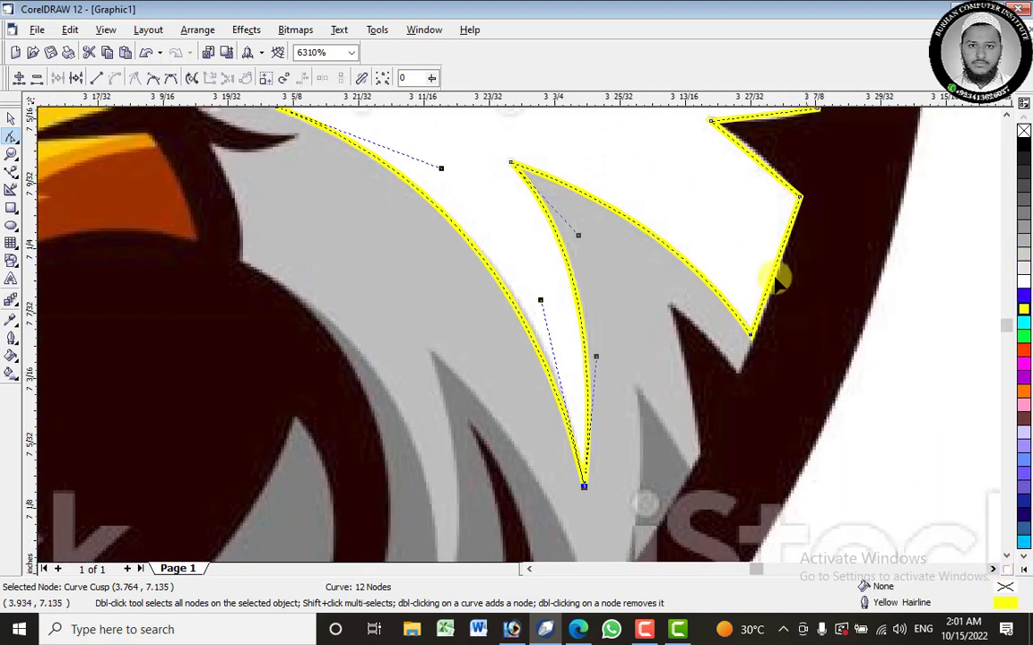
key(h)
drag(772, 193, 696, 330)
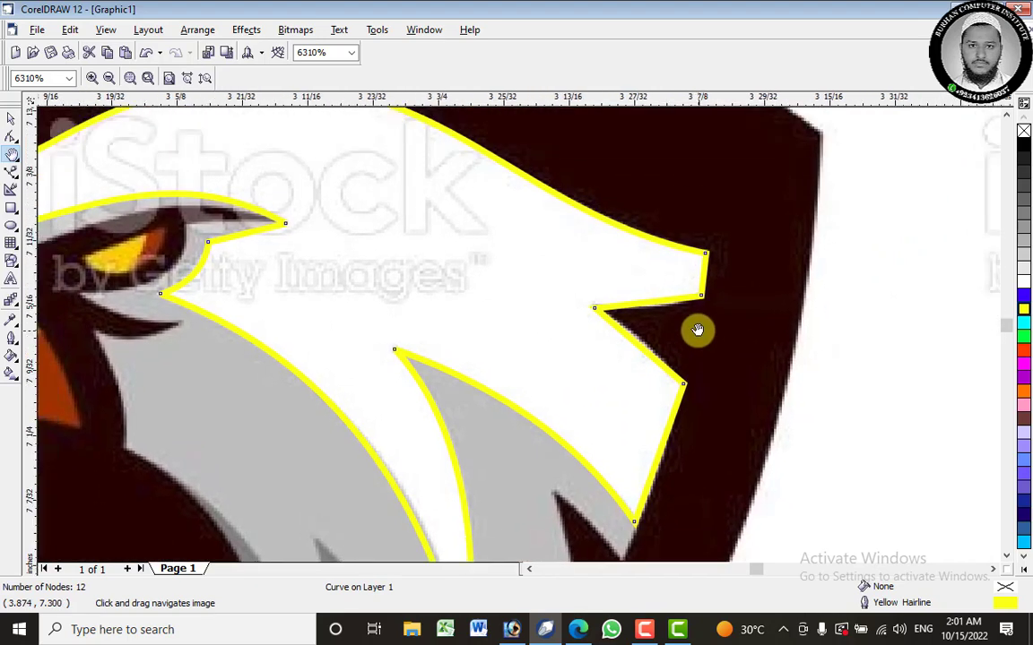
key(shift+s)
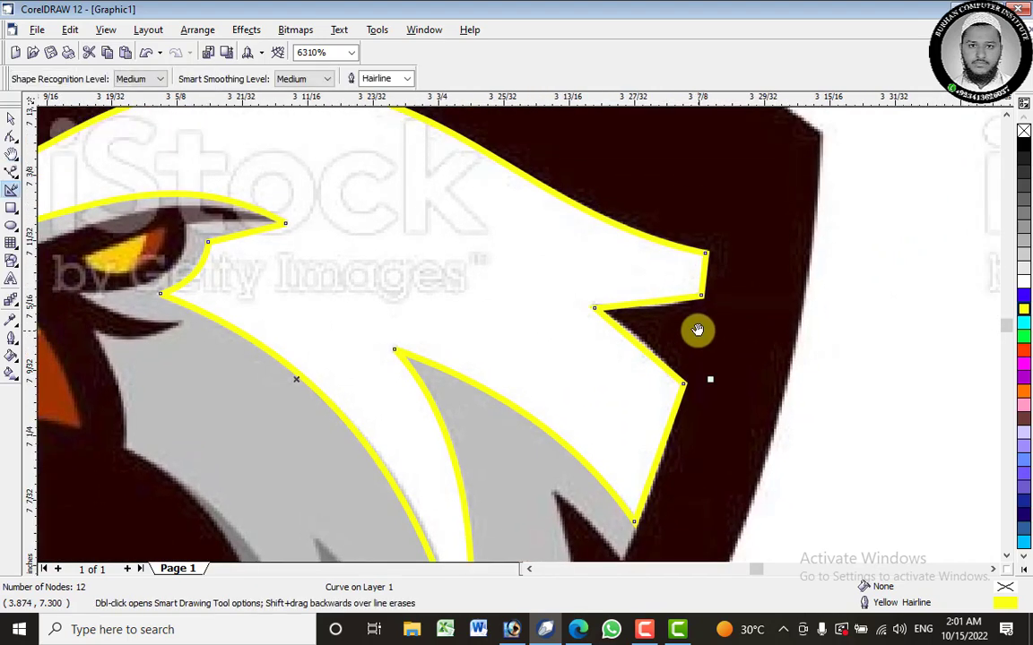
click(11, 141)
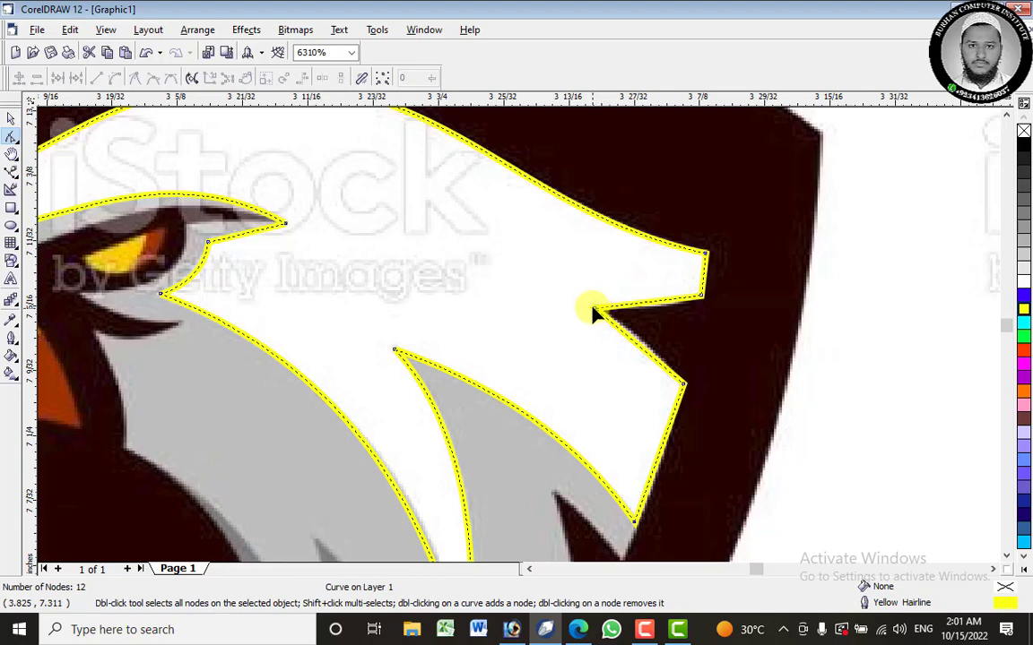
drag(594, 309, 604, 314)
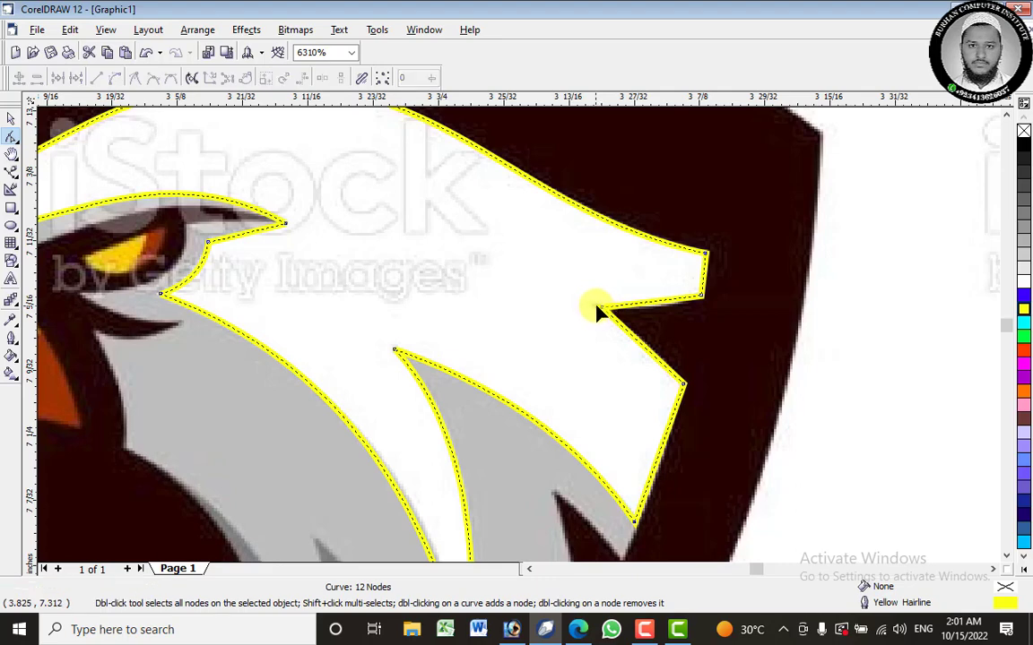
Shift the node at the inner point between the two back feathers slightly farther onto the white.
drag(598, 307, 594, 307)
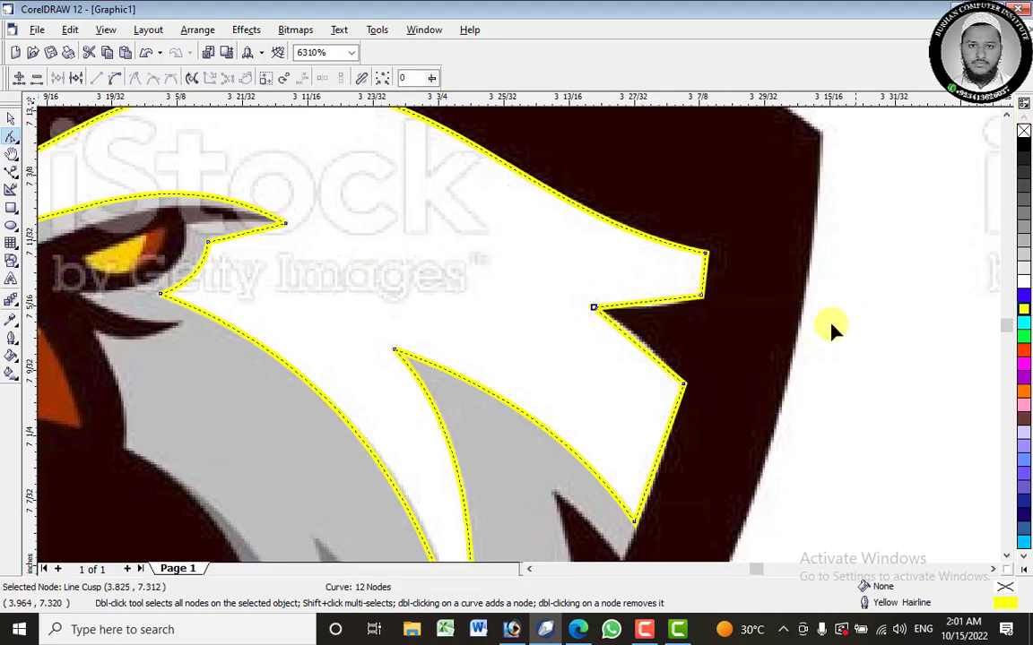
click(1006, 116)
click(1005, 115)
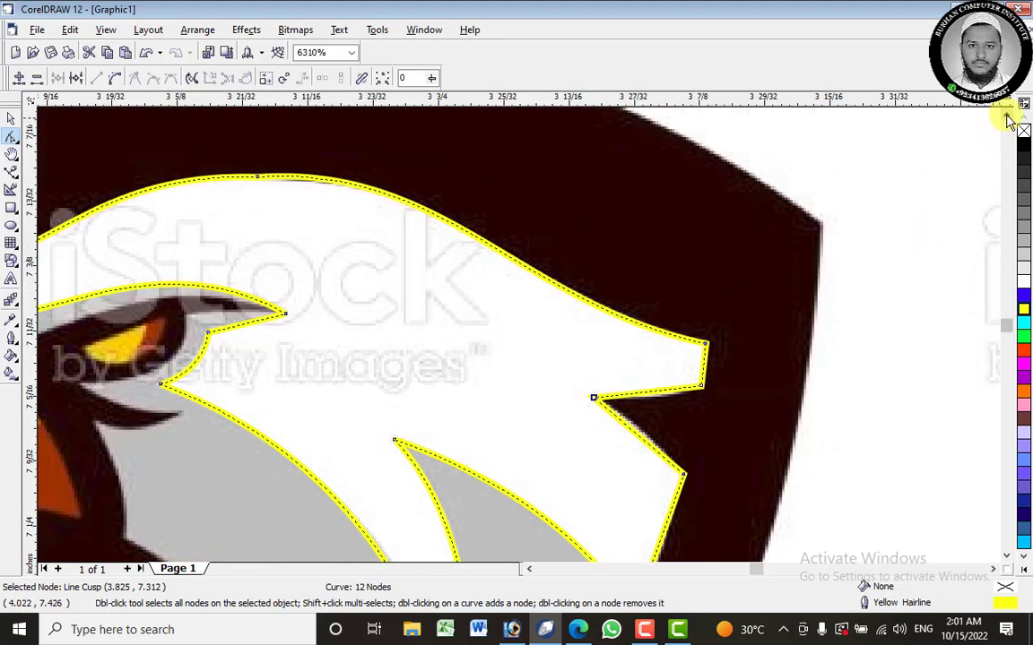
click(259, 178)
right_click(259, 179)
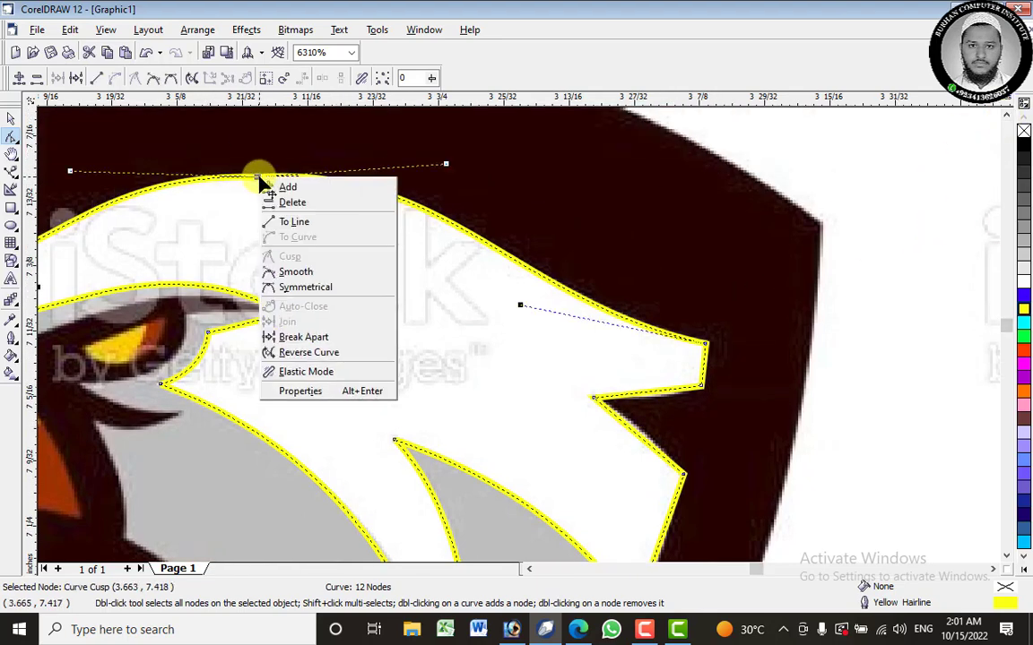
click(327, 276)
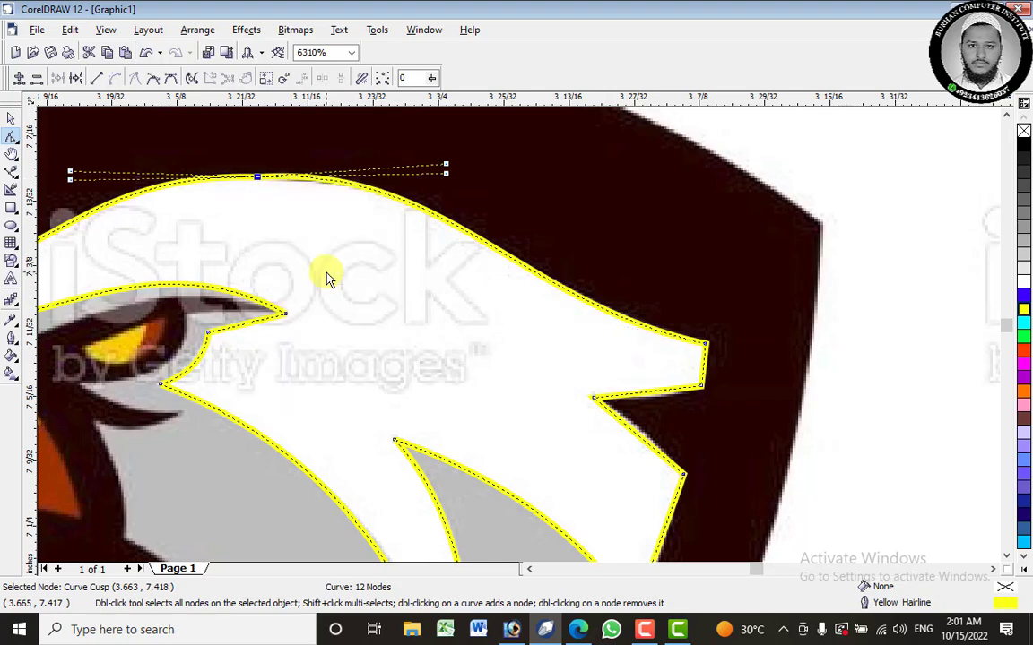
click(529, 570)
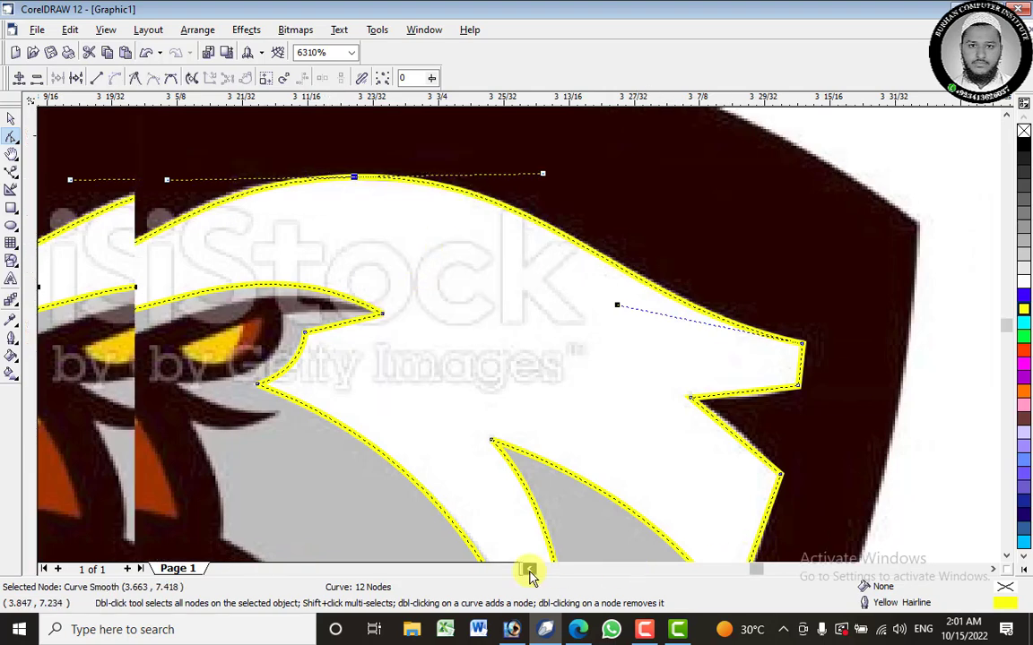
click(529, 570)
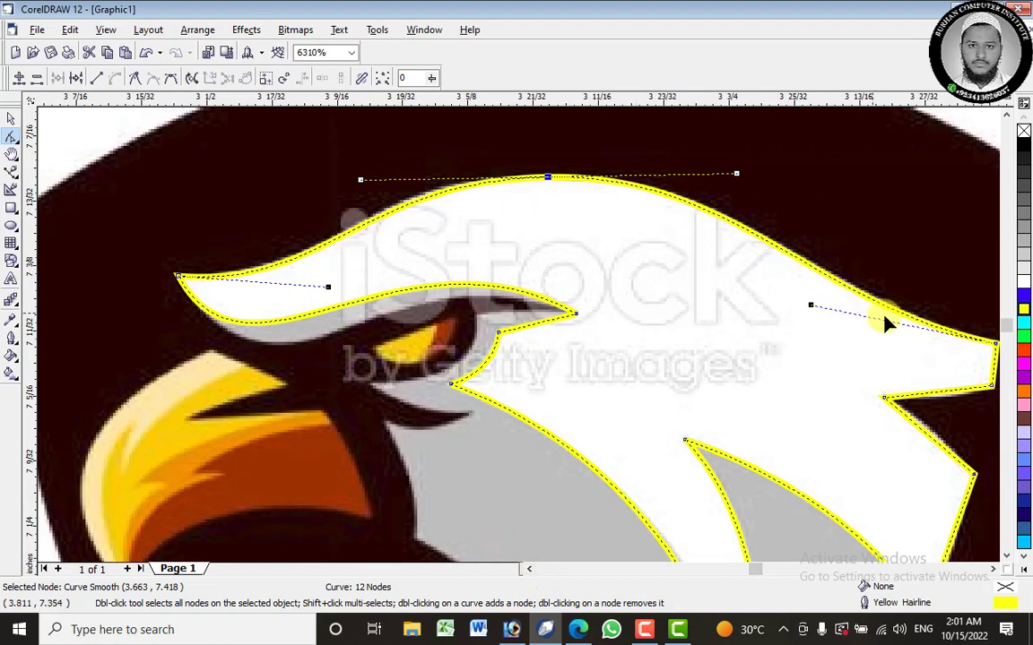
right_click(551, 180)
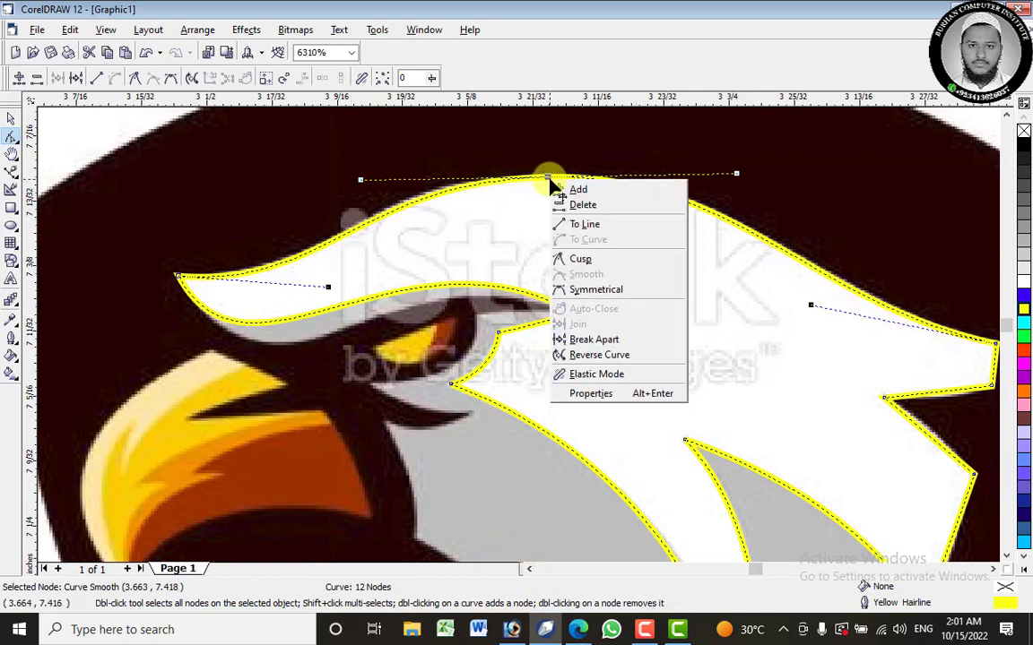
click(592, 260)
key(ctrl+z)
key(ctrl+z)
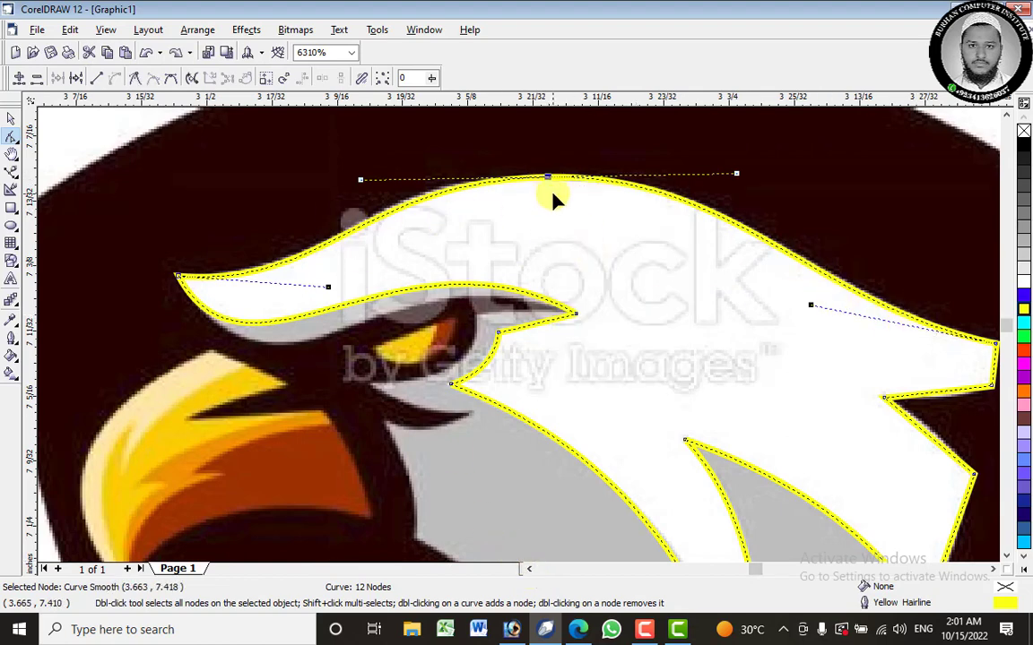
Change the outline node at the crown of the white head to a smooth node.
click(567, 194)
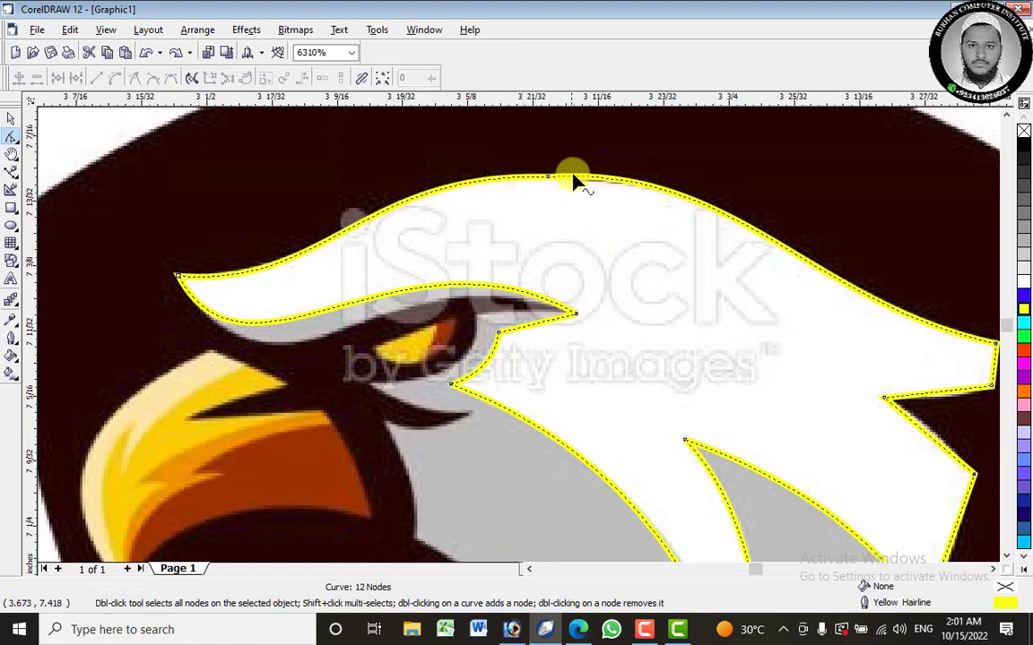
right_click(549, 178)
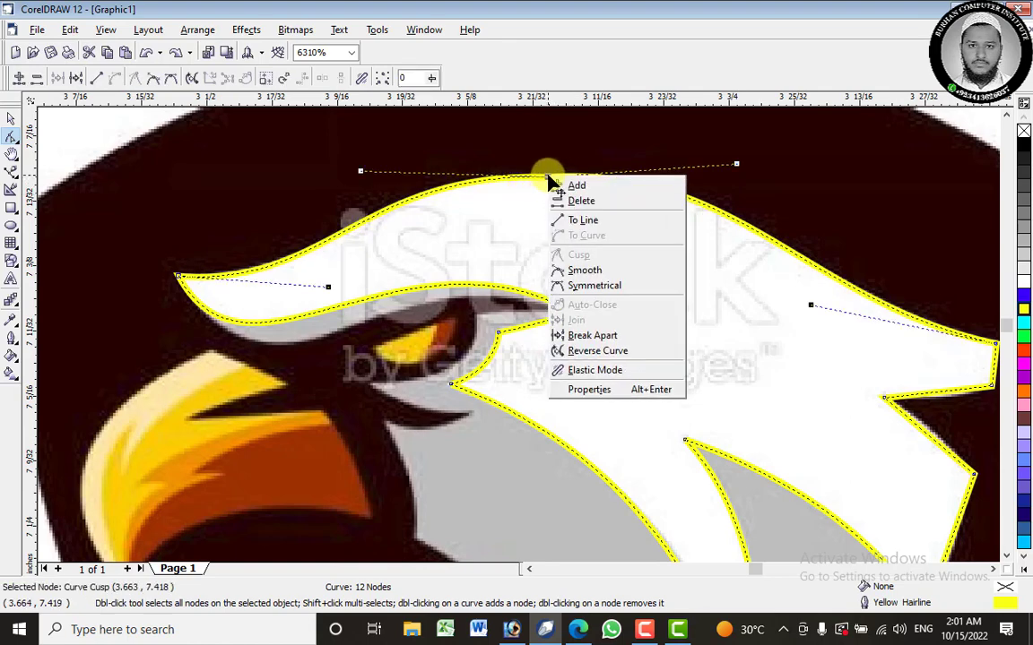
click(595, 271)
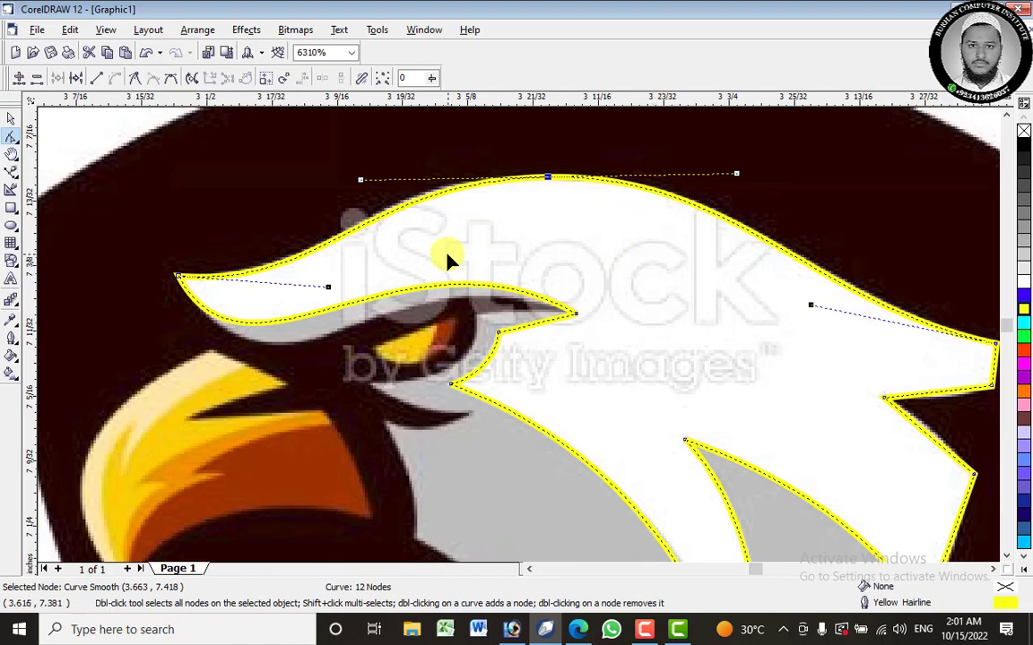
Move the finished white head shape off the bitmap to beside the shield's upper corner and fill it with blue.
scroll(440, 222, down, 1)
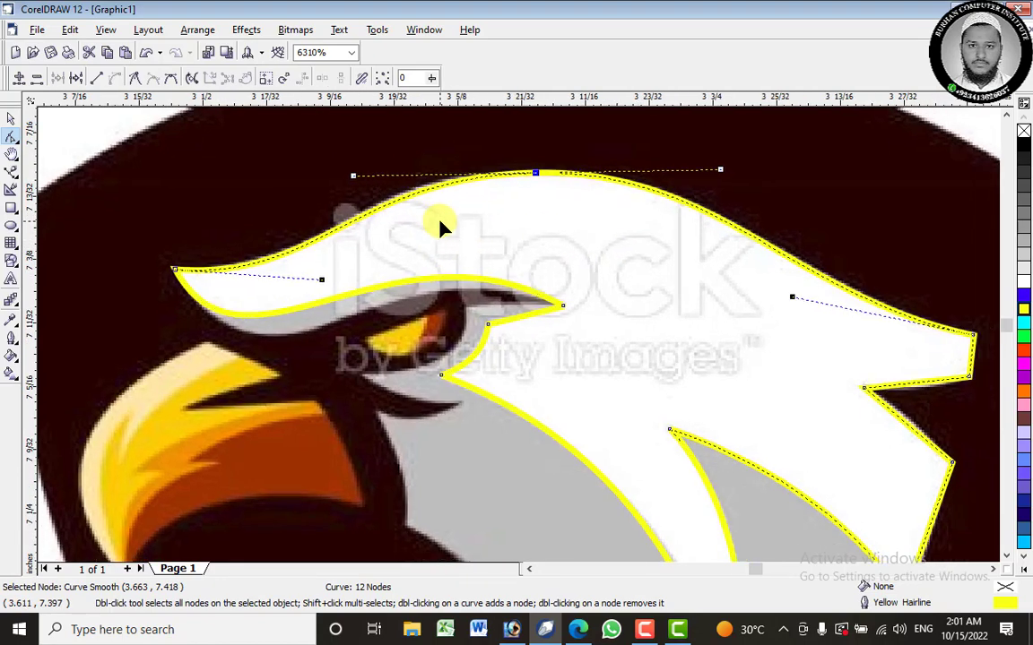
scroll(440, 226, down, 3)
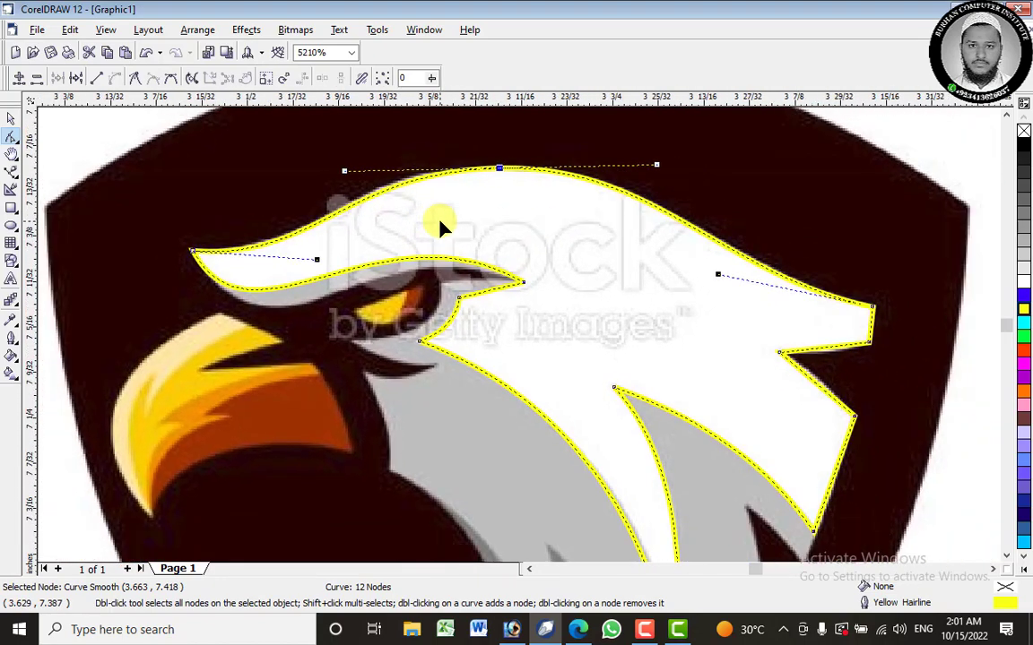
scroll(440, 226, down, 4)
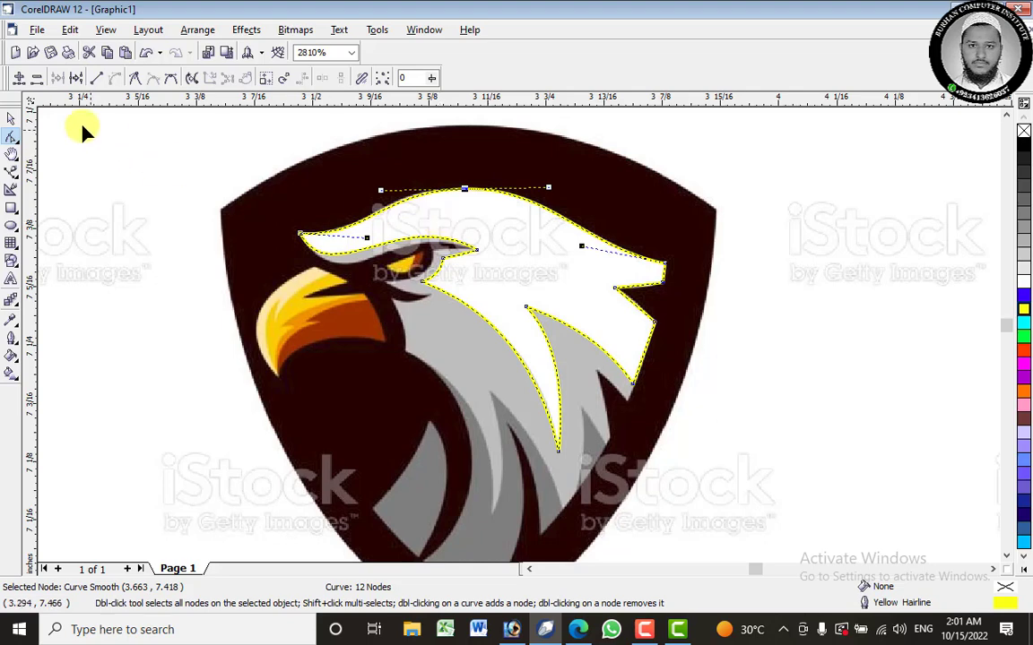
click(9, 119)
click(577, 271)
drag(739, 274, 943, 281)
click(1023, 295)
drag(855, 273, 902, 170)
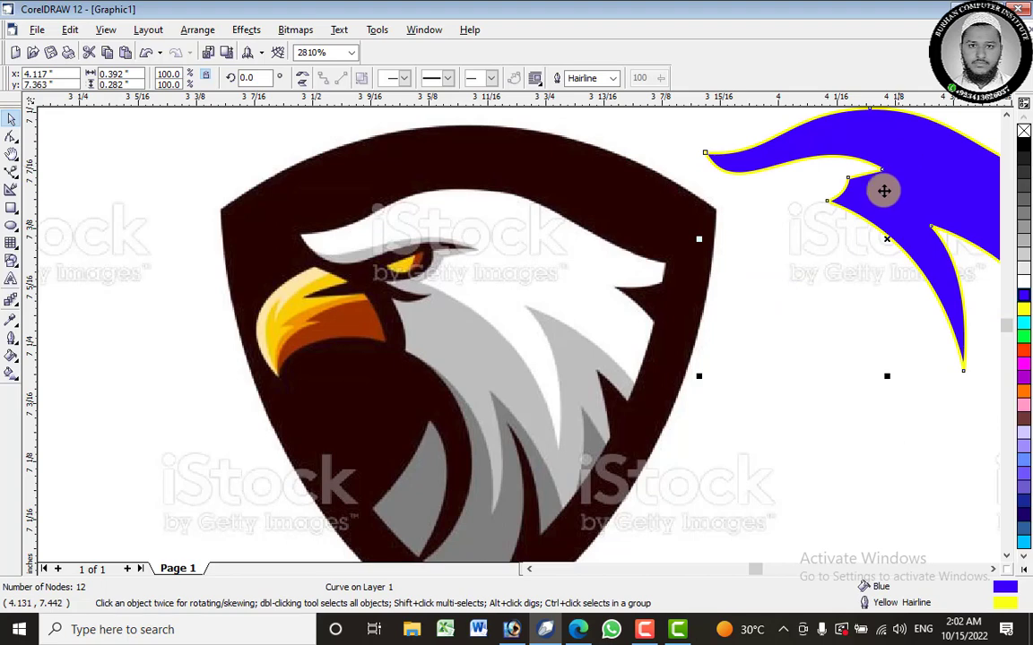
Start a Bezier path at the grey brow's front edge and trace straight segments along its underside to the rear eye tip and back to the eye.
click(459, 327)
scroll(488, 316, up, 1)
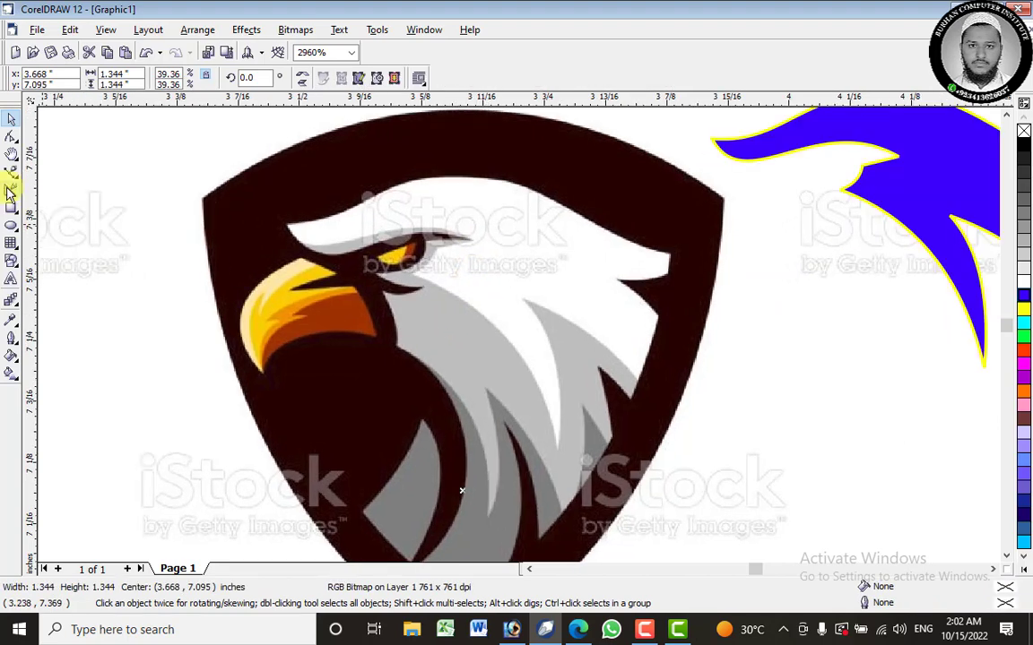
click(12, 170)
scroll(464, 244, up, 1)
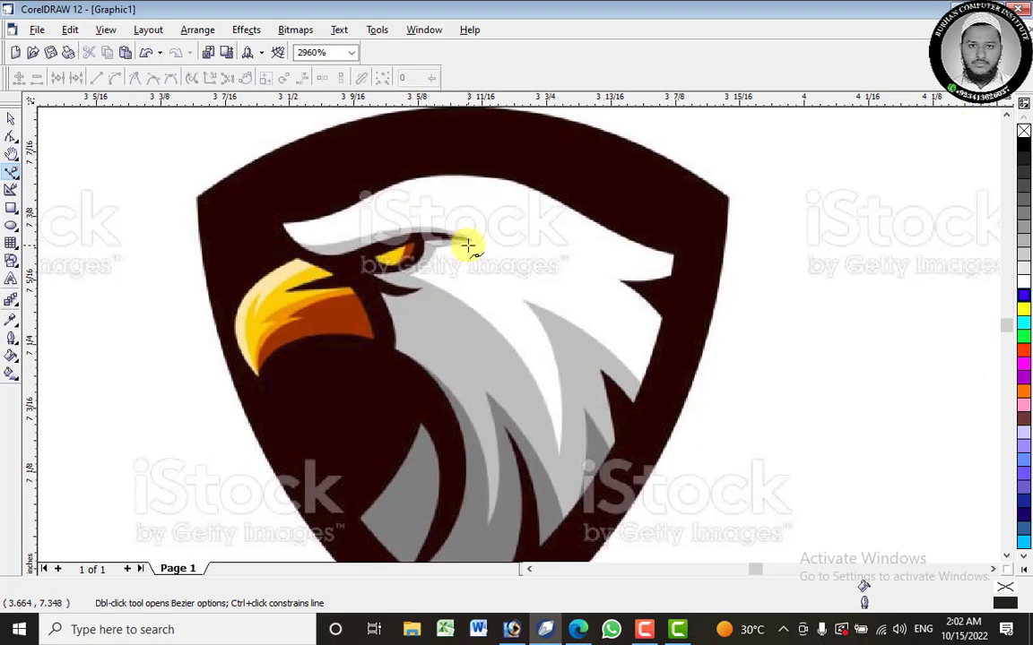
scroll(582, 424, up, 1)
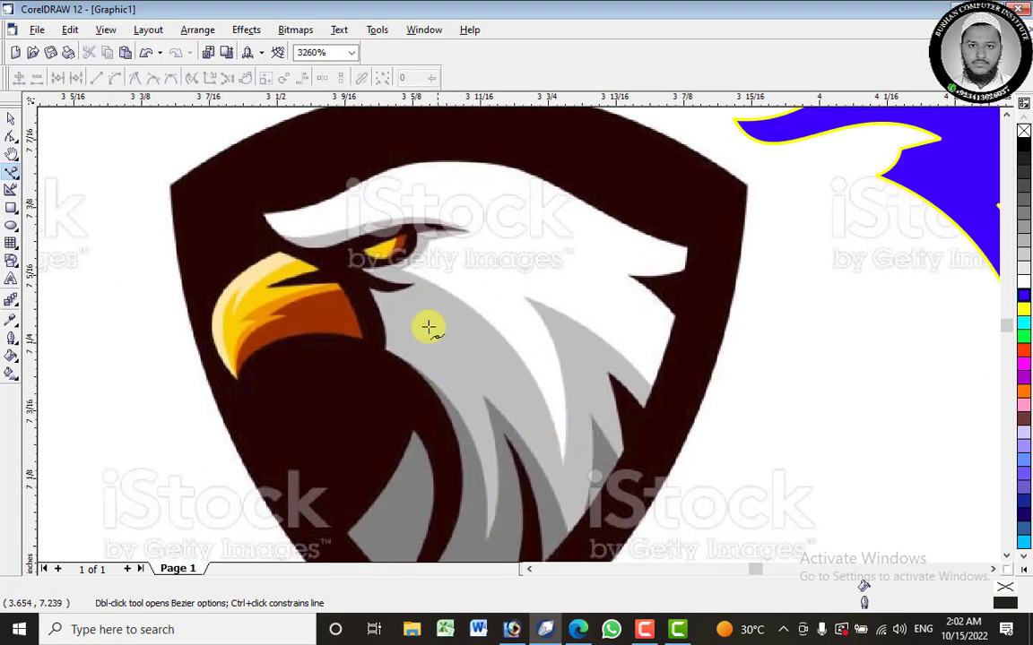
click(279, 235)
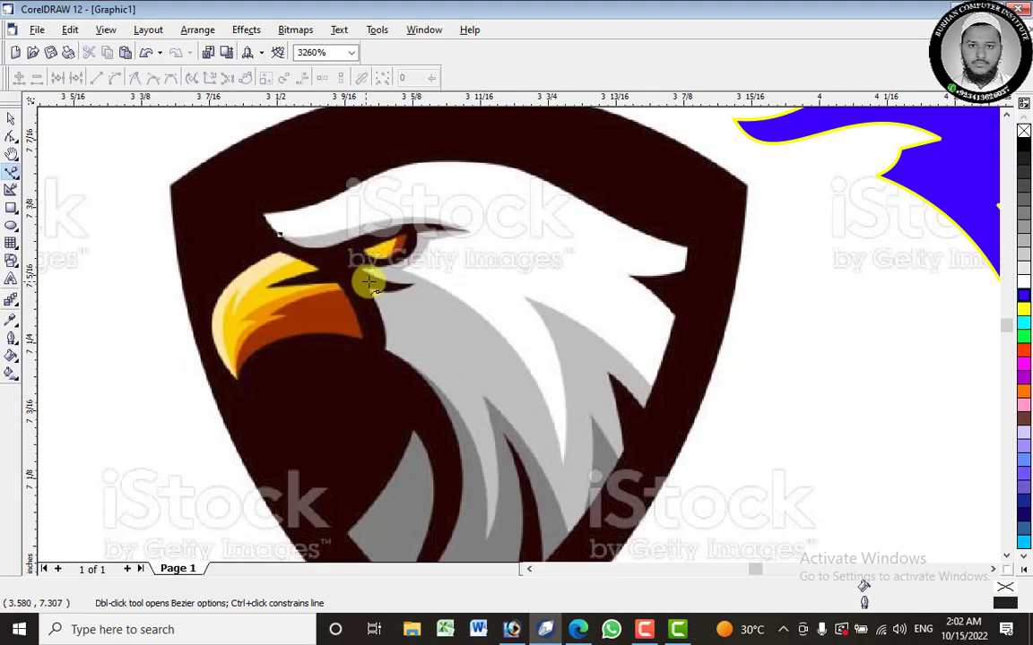
click(345, 240)
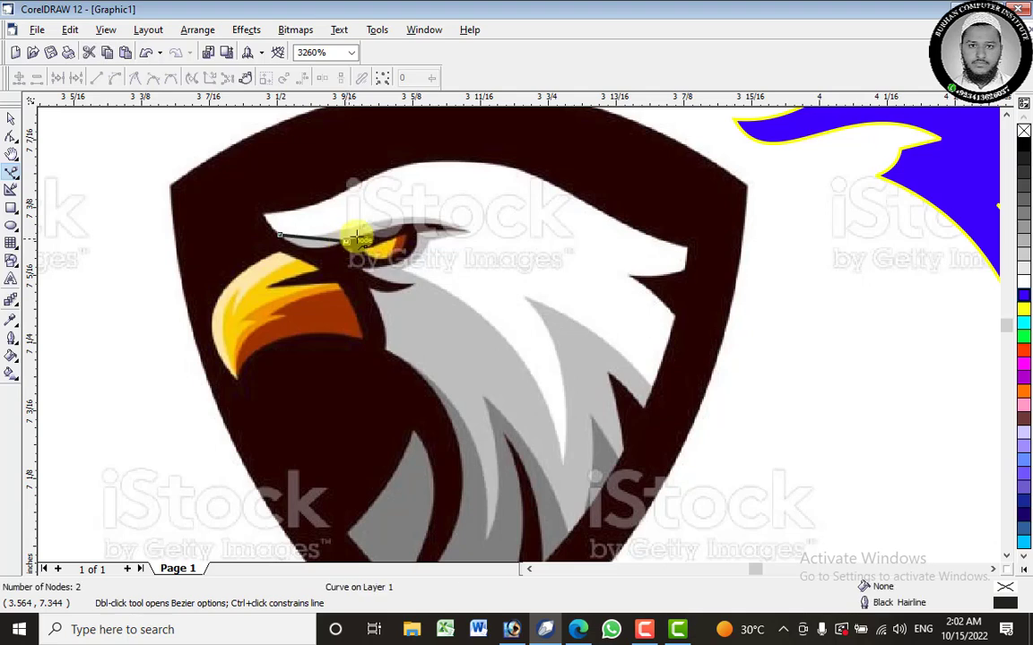
click(465, 232)
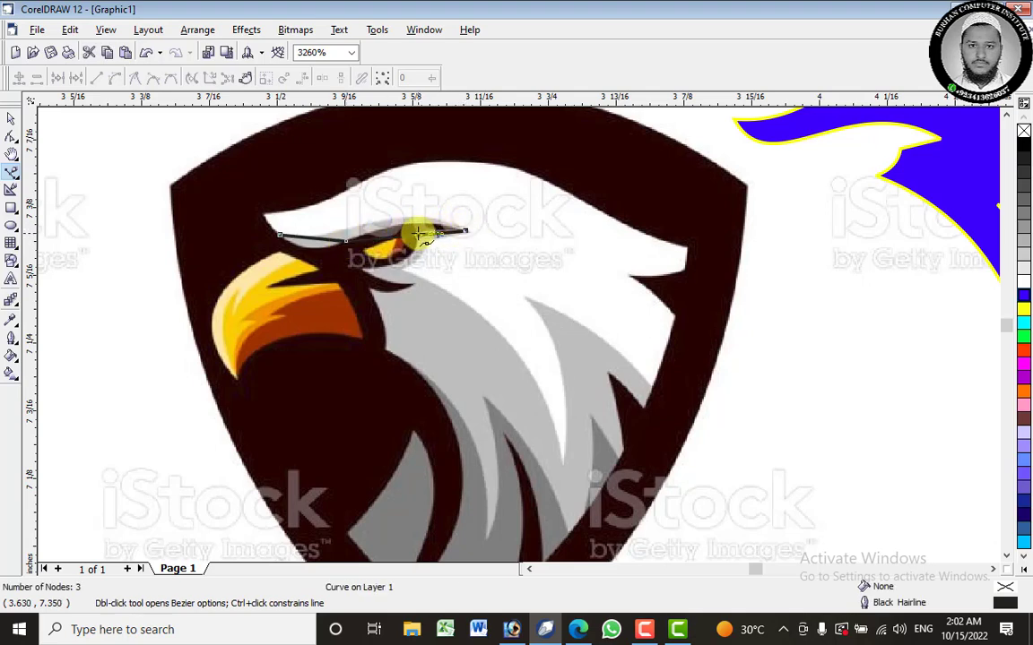
click(418, 234)
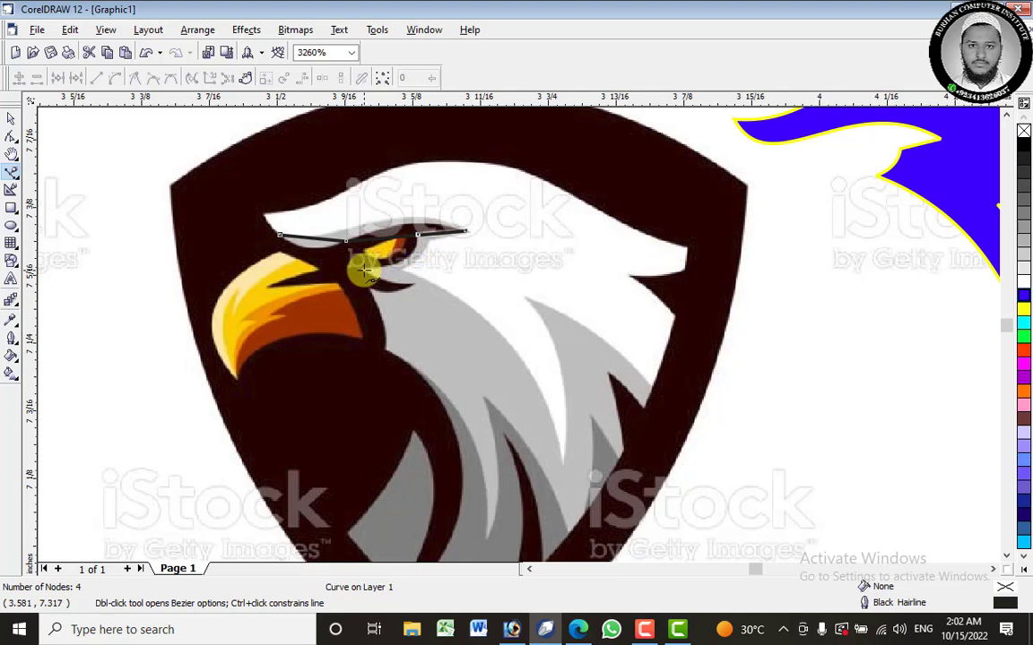
Continue the path with straight segments below the eye, around the dark cheek stripe's point, and down to the grey neck's front corner.
click(362, 268)
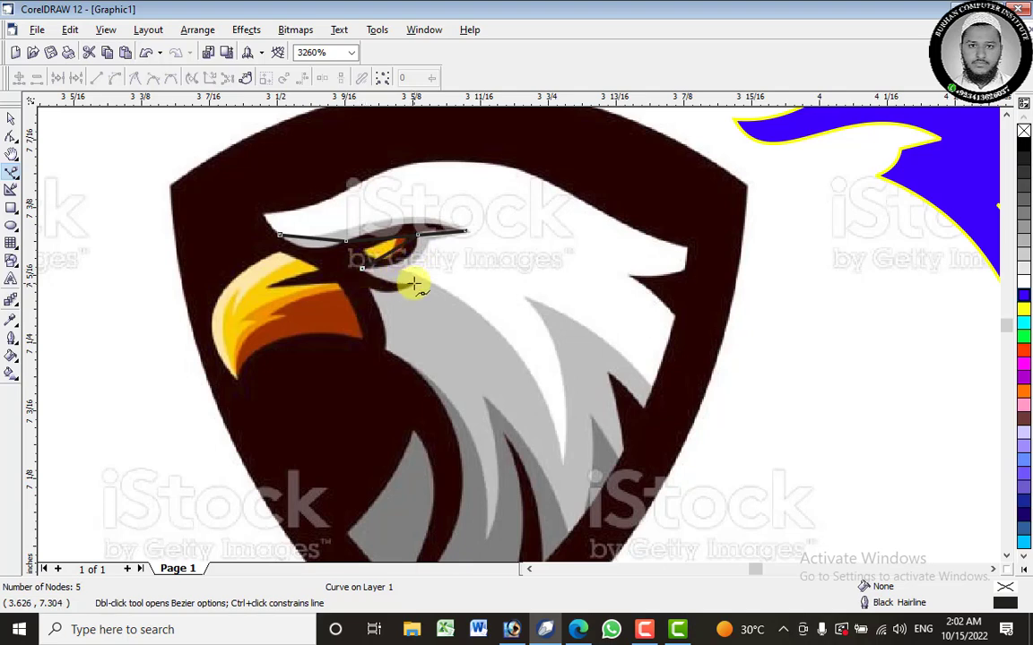
click(413, 284)
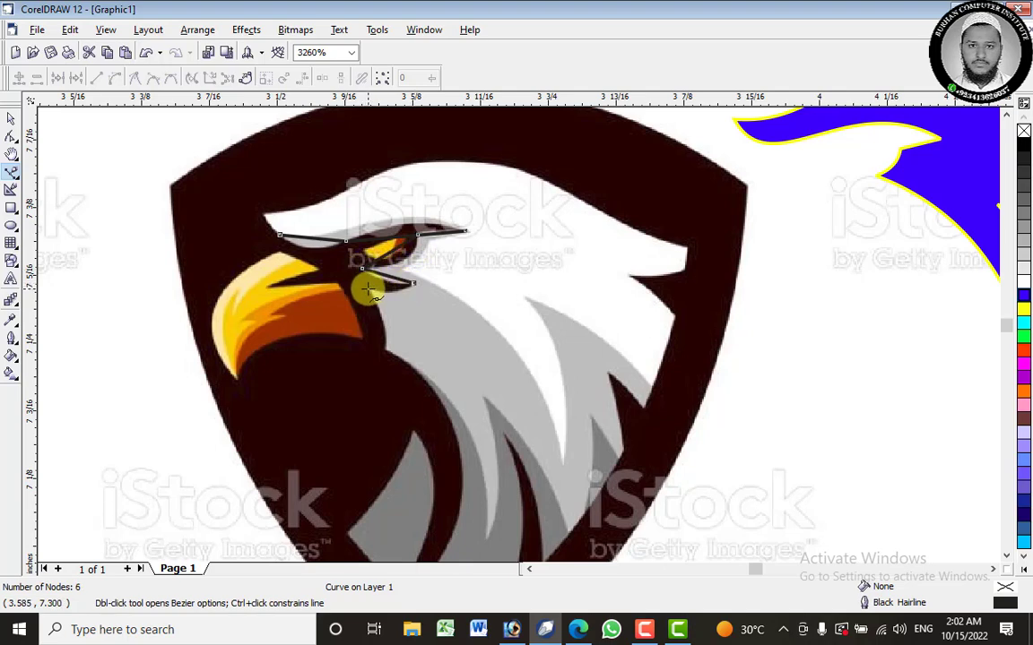
click(369, 287)
click(384, 349)
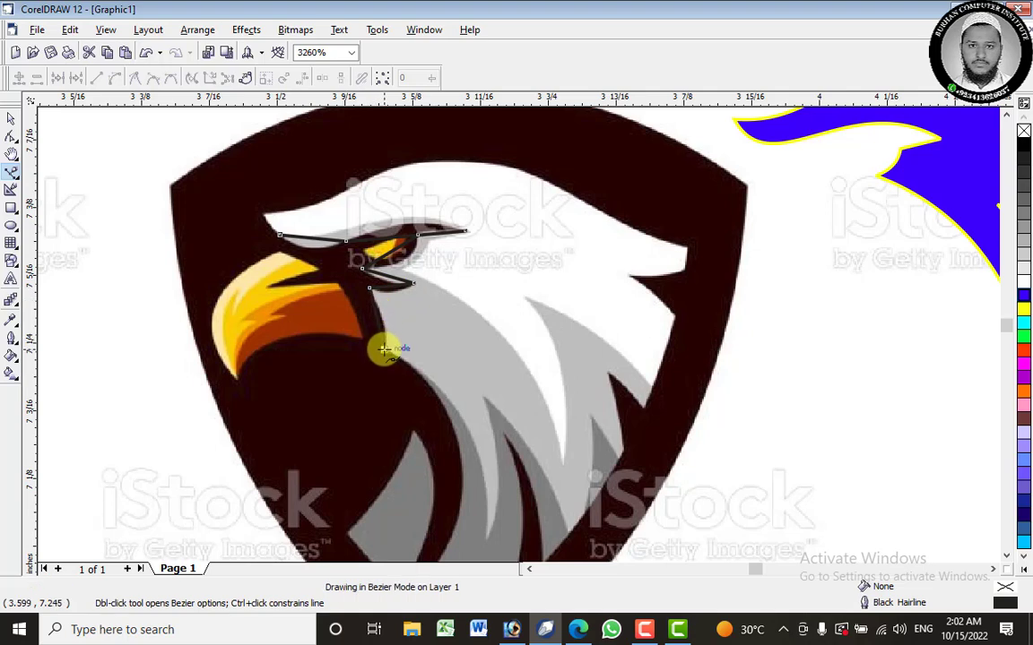
Extend the path in a straight zigzag over the light grey neck feathers, placing nodes at two lower tips and the notch above each.
click(484, 537)
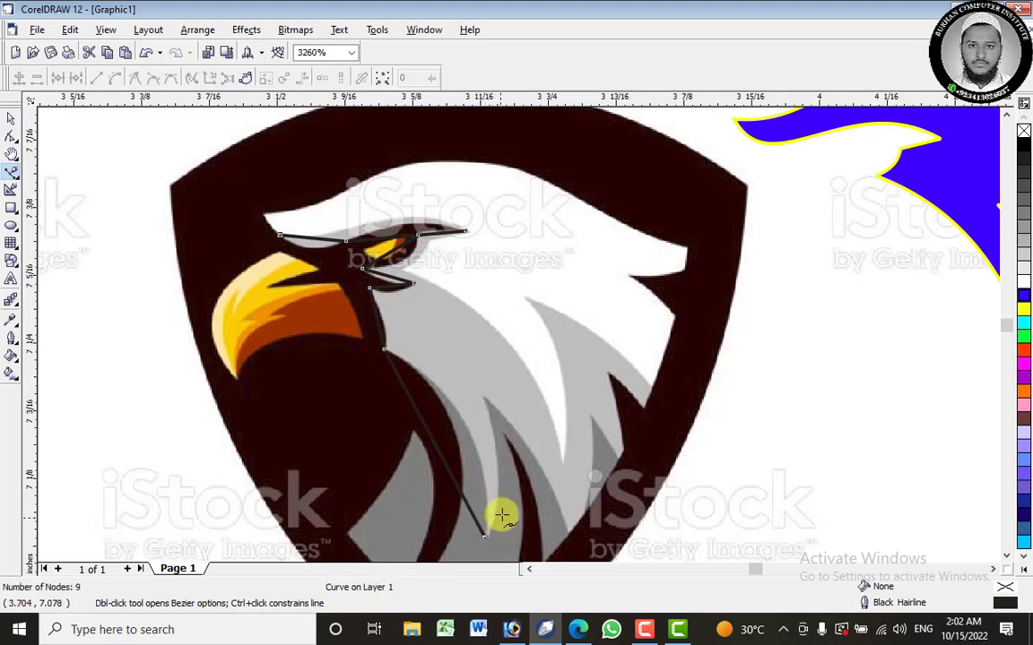
click(484, 398)
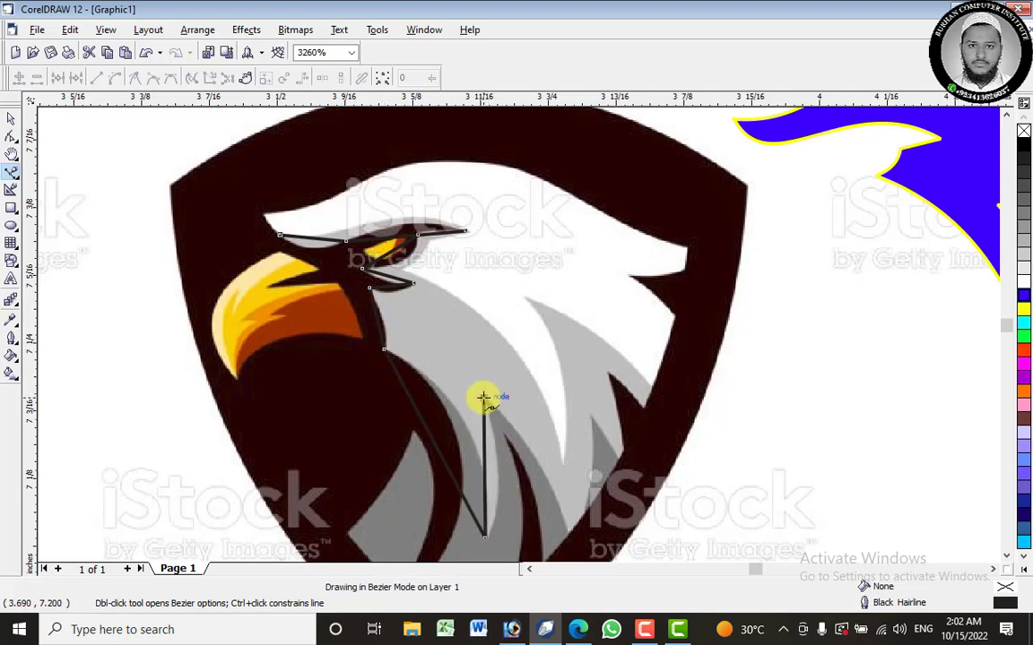
click(570, 530)
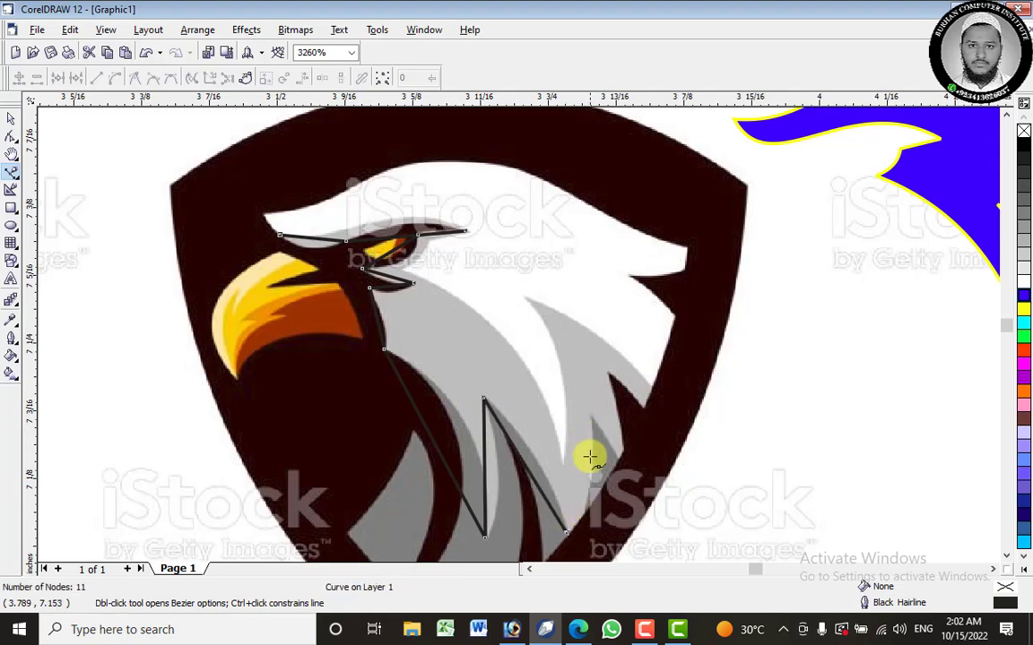
click(589, 413)
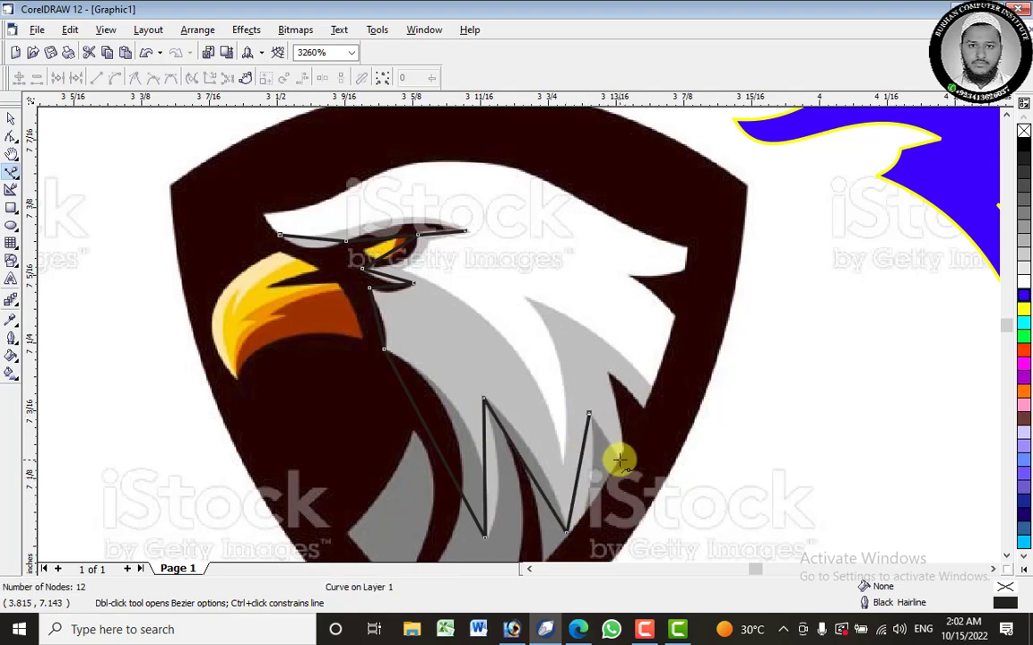
Trace the rear grey feather tips and the dark notch between them, ending at the inner grey point between the white feathers.
double_click(620, 455)
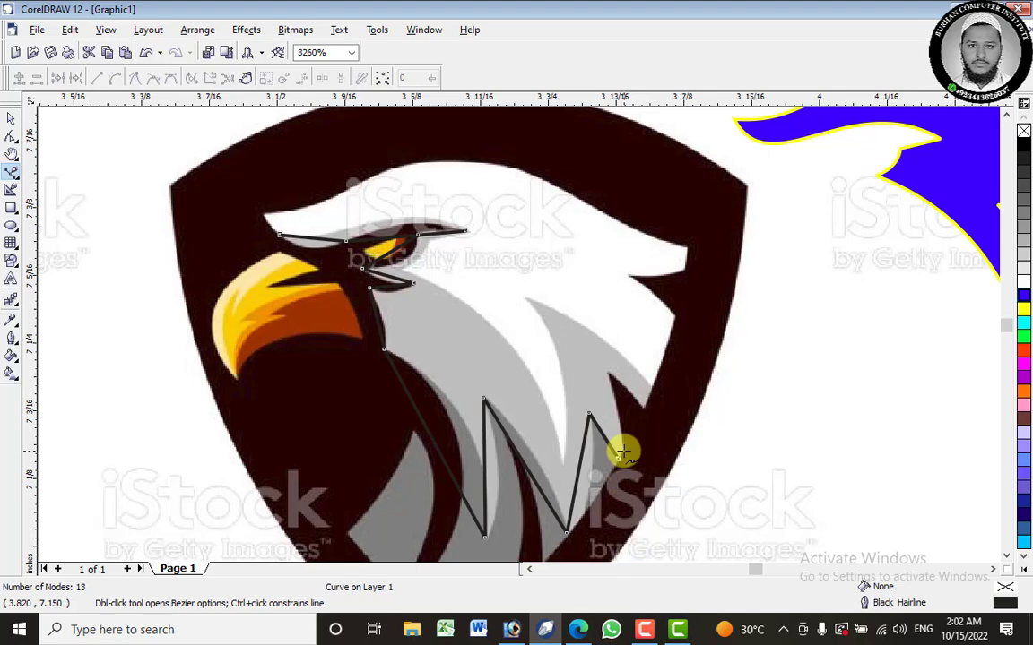
click(622, 452)
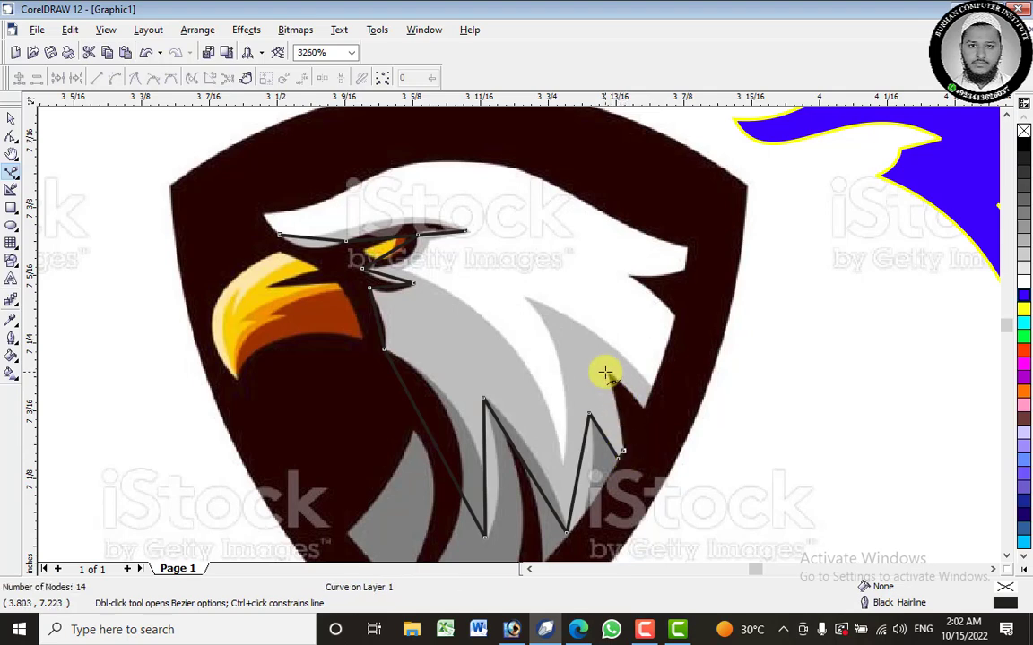
click(605, 370)
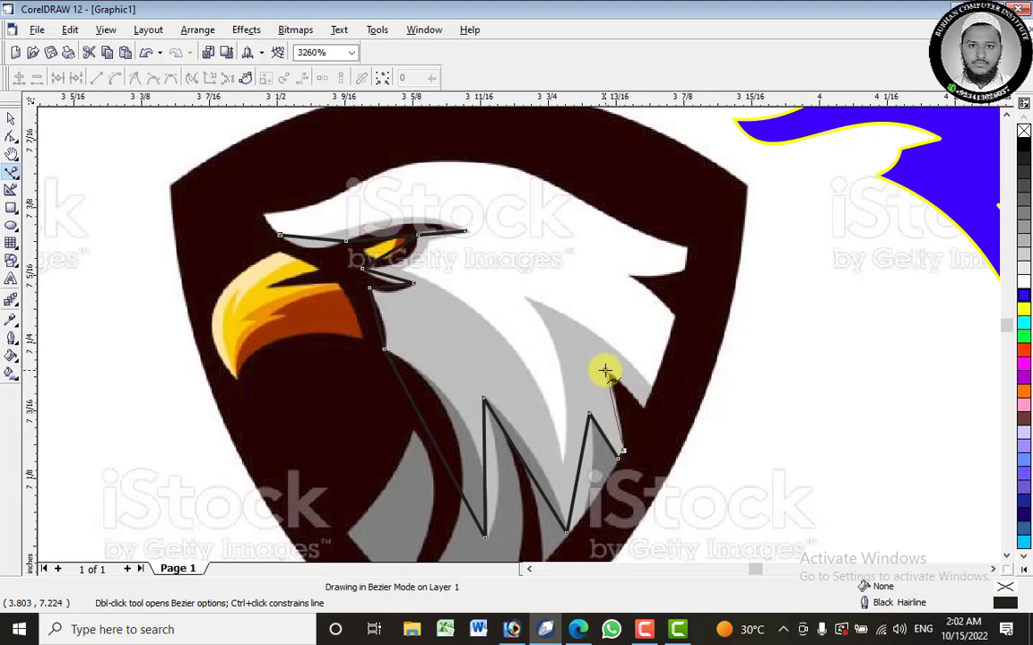
click(642, 408)
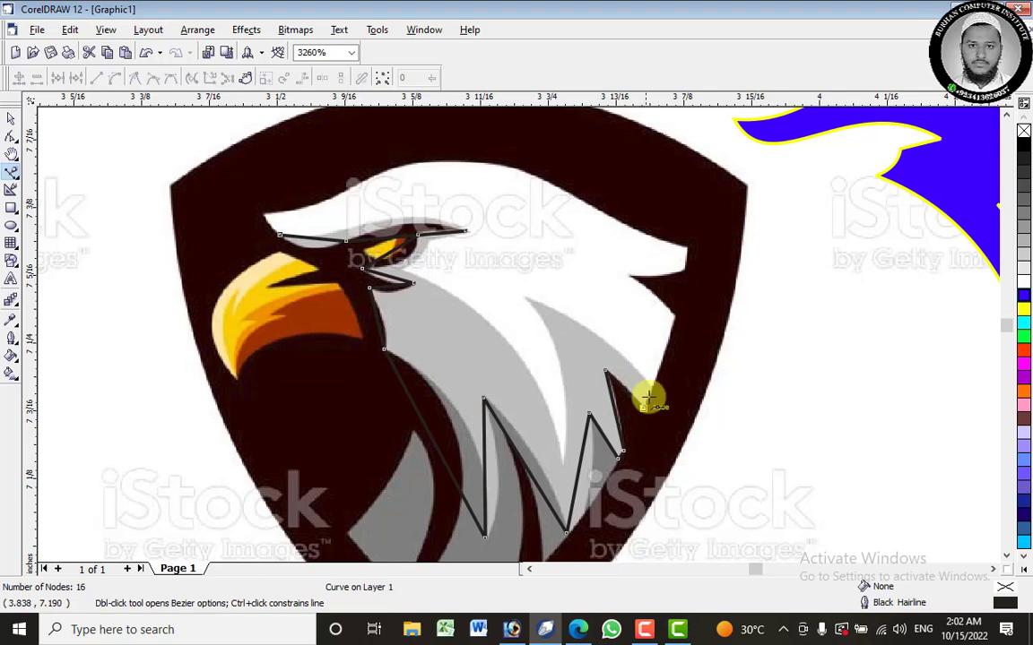
click(650, 387)
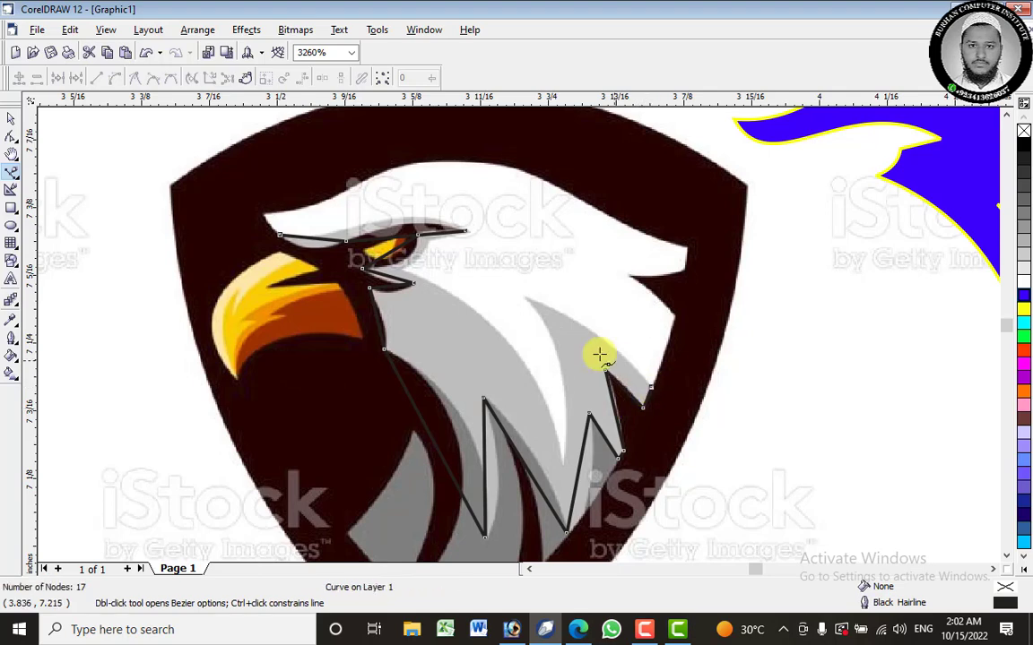
click(525, 294)
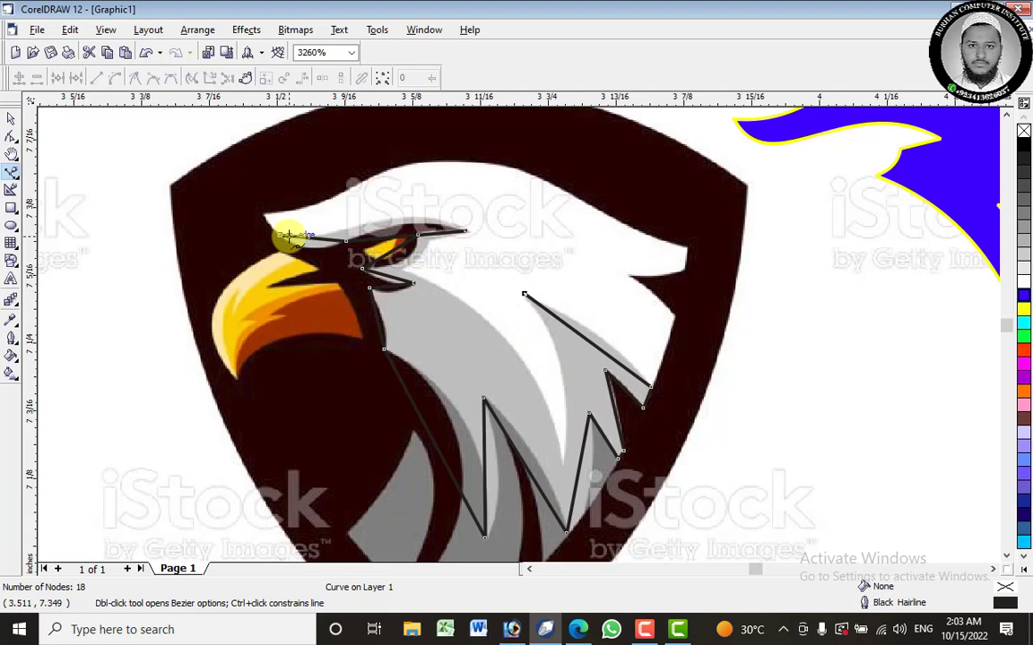
Complete the Bezier path through the white feather's lower tip, the cheek, behind the eye and the brow's rear tip, closing it at the brow's front edge.
click(562, 463)
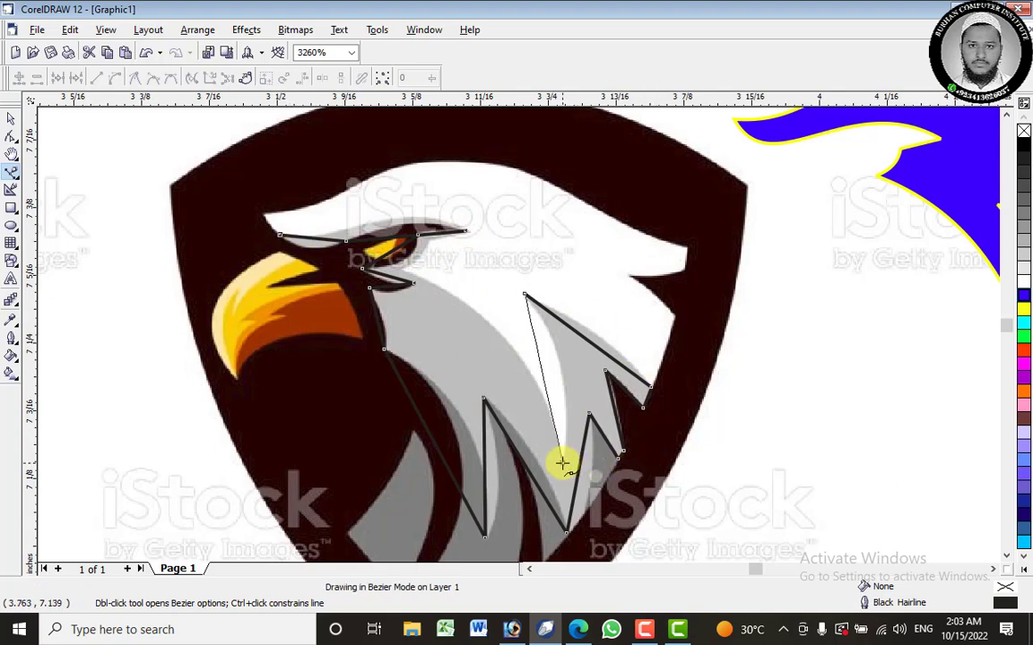
click(404, 274)
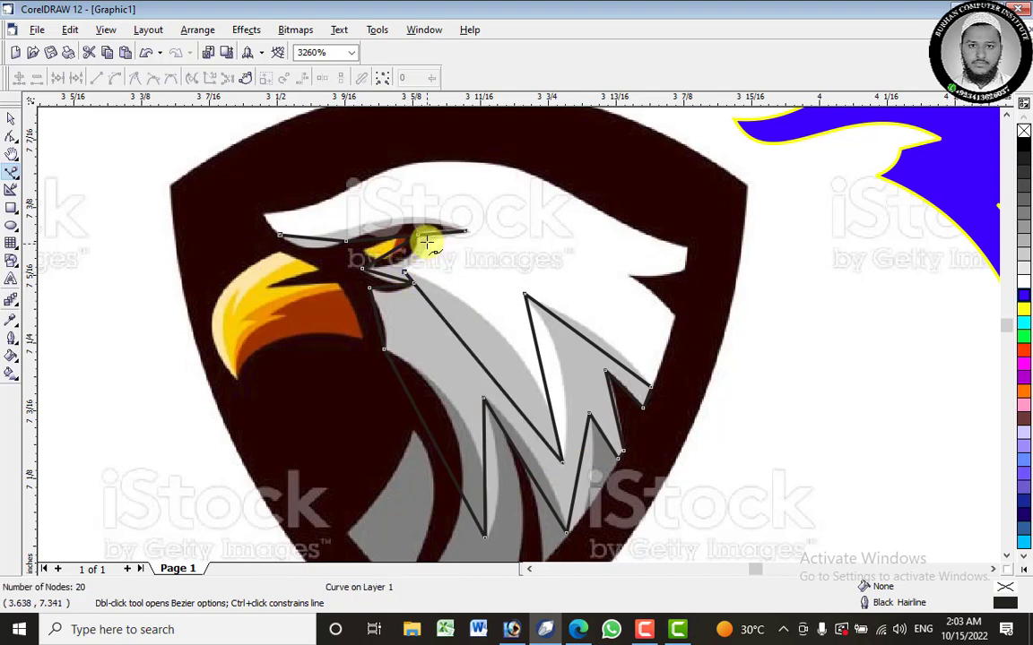
click(418, 234)
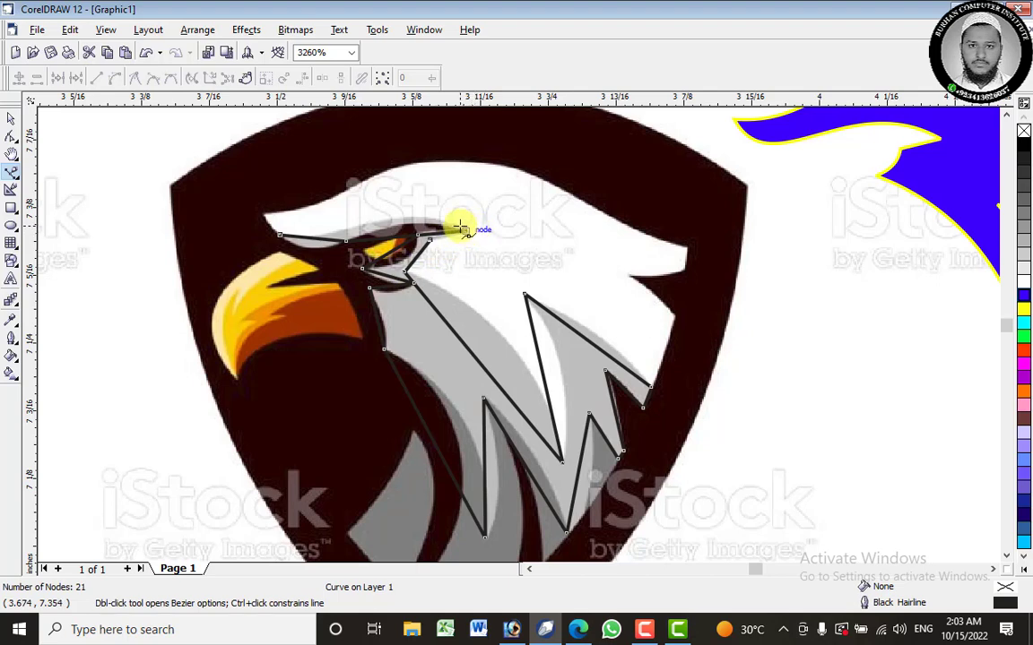
click(456, 228)
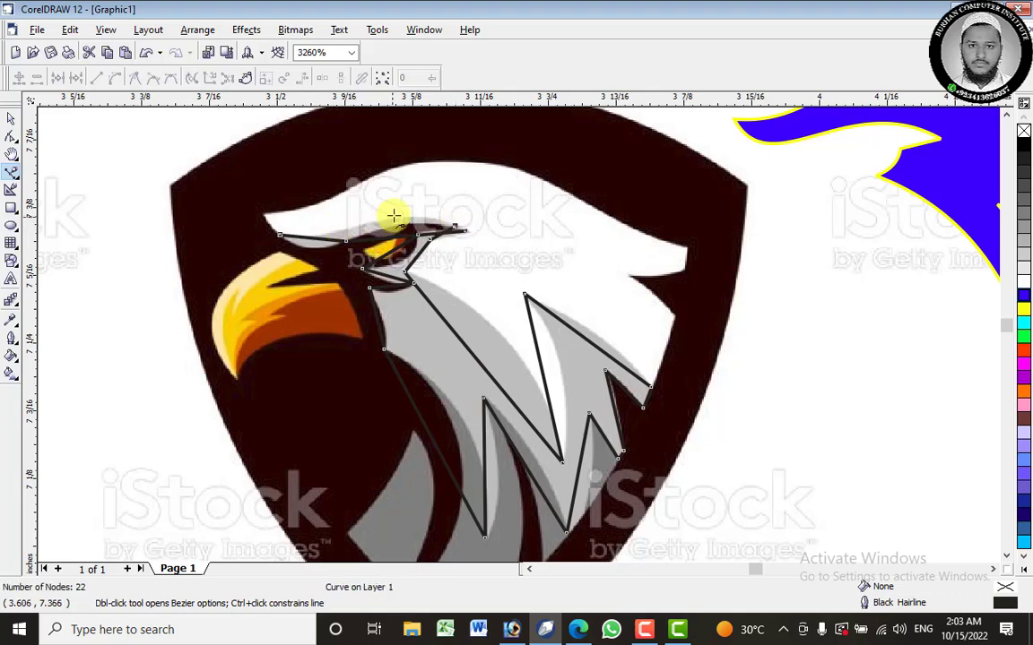
click(280, 235)
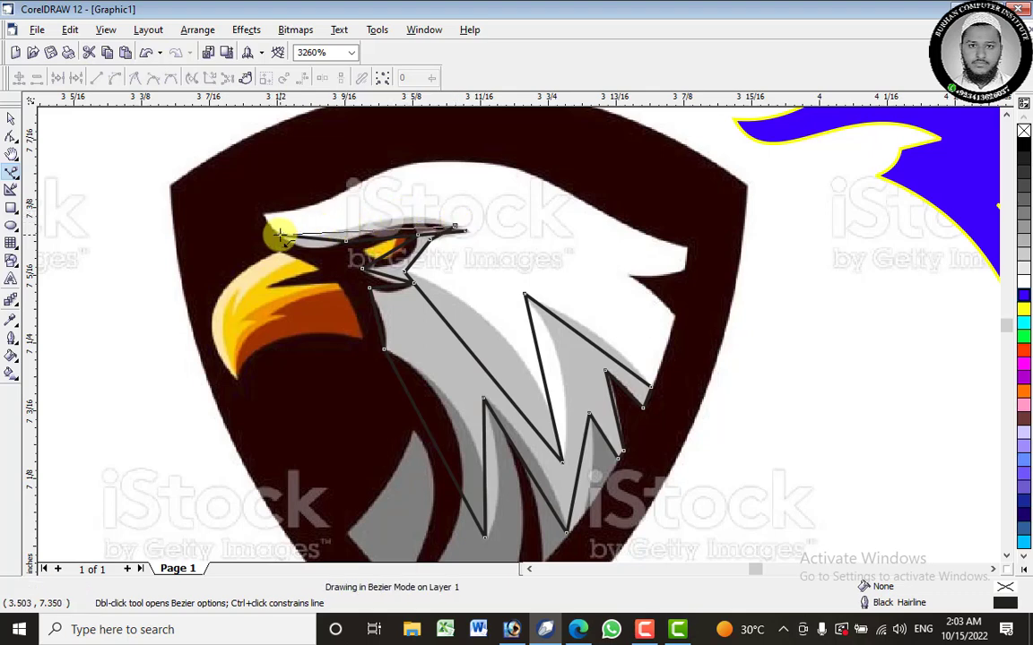
Give the closed face and neck path a yellow outline colour.
click(11, 118)
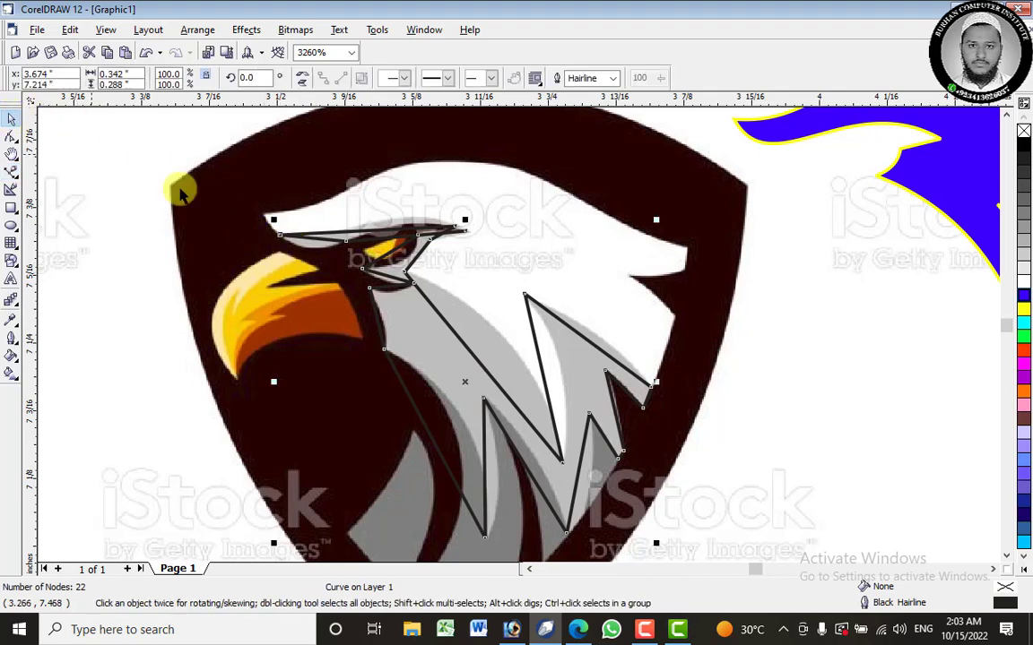
right_click(1024, 310)
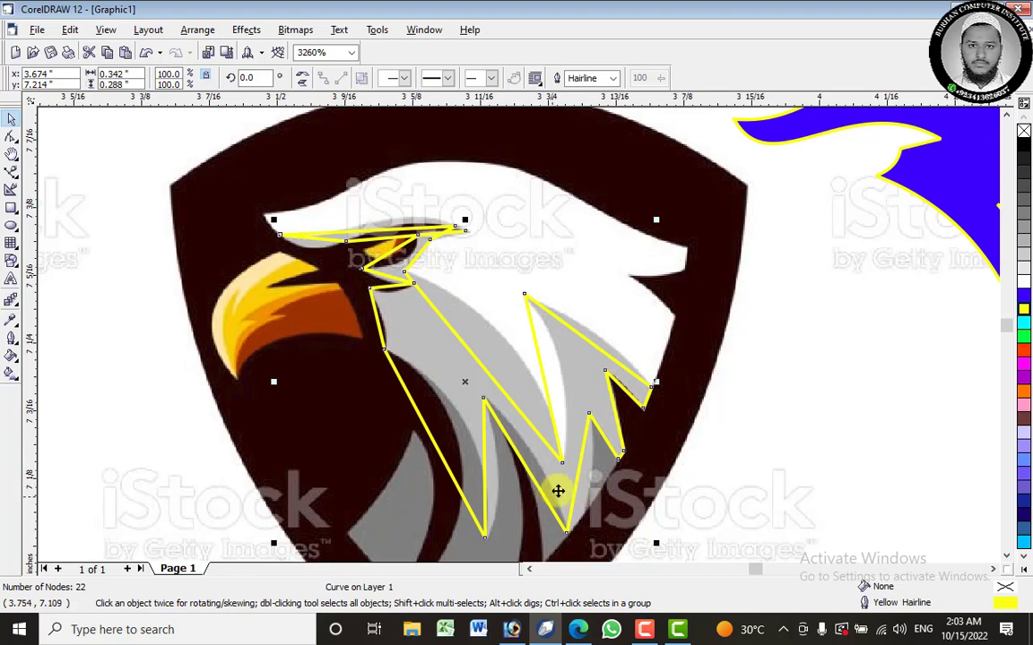
right_click(471, 356)
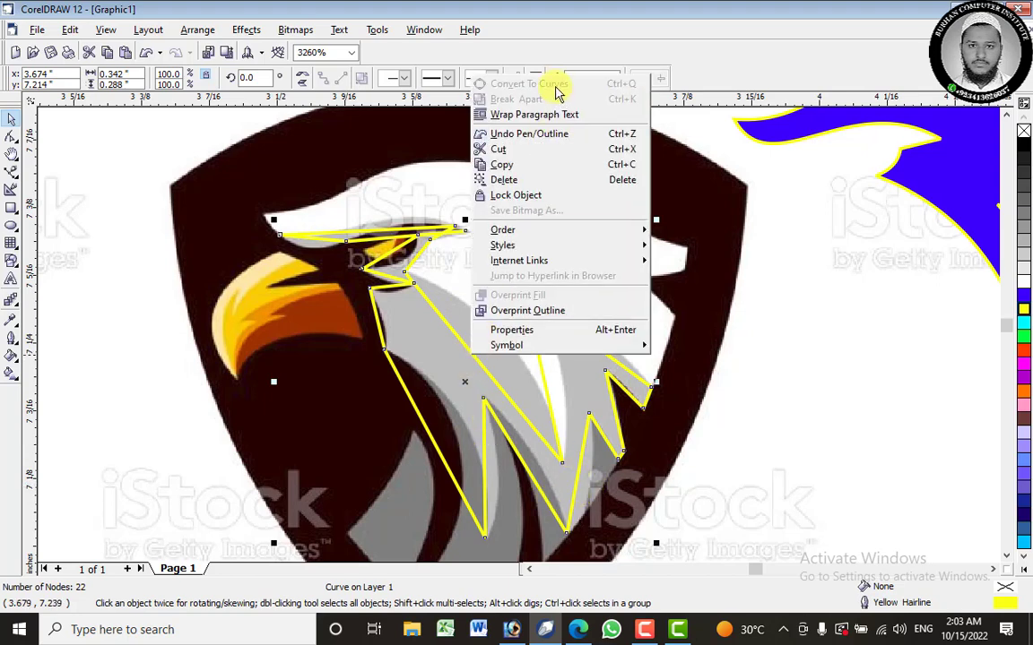
Convert the segment from below the eye to the white feather's lower tip to a curve and bend it along the grey edge.
click(12, 136)
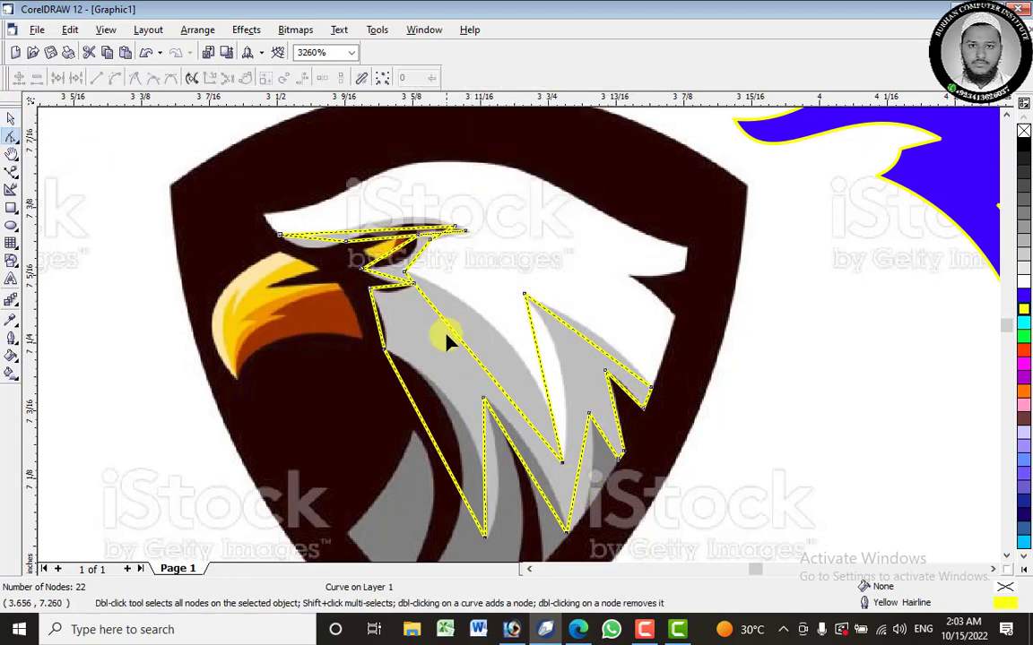
right_click(472, 358)
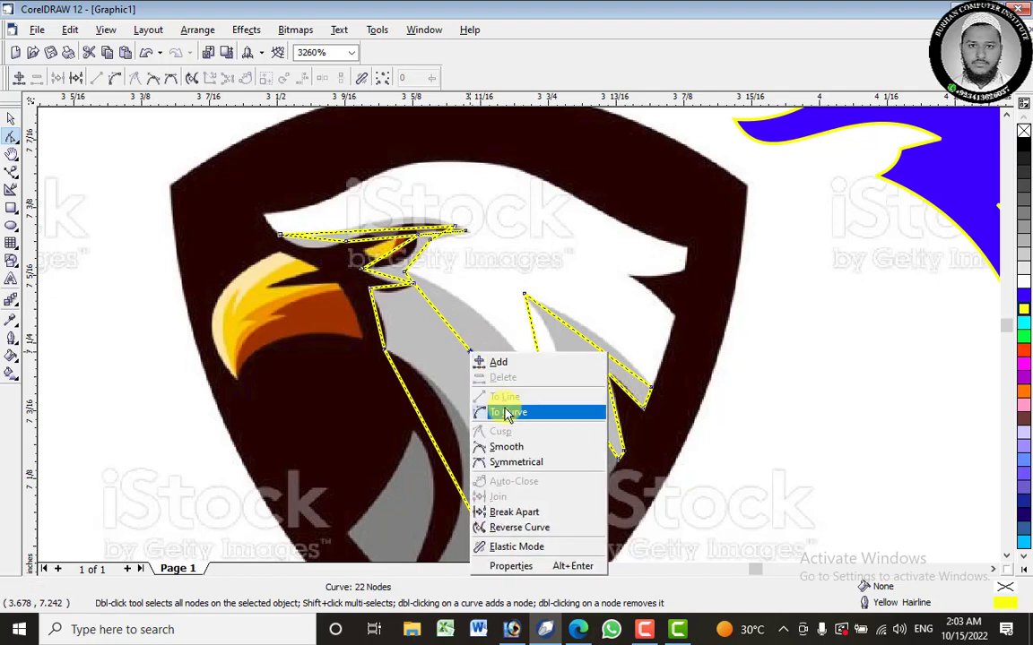
click(491, 410)
drag(467, 351, 502, 332)
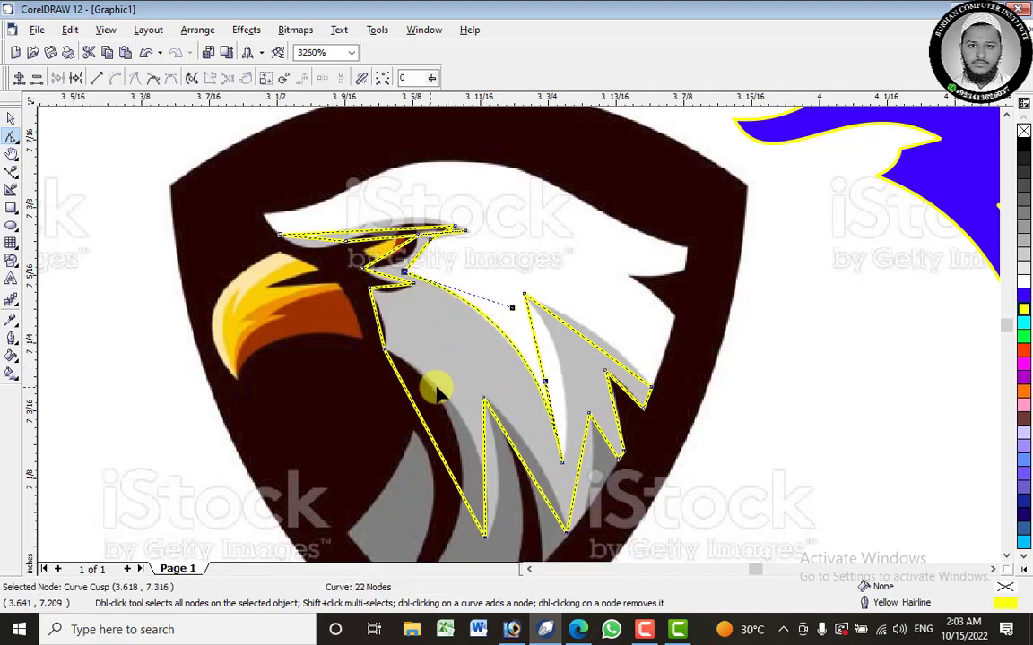
Convert the two long segments meeting at the inner grey point to curves and fit them to the rear grey feather's edges.
right_click(540, 352)
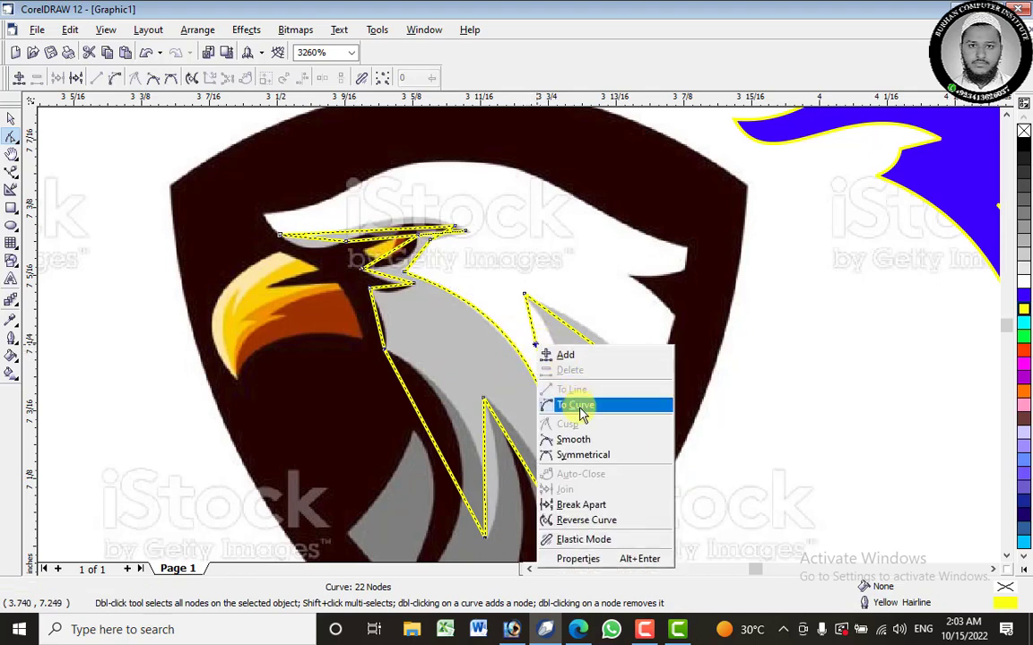
click(574, 405)
drag(540, 368, 584, 356)
right_click(592, 348)
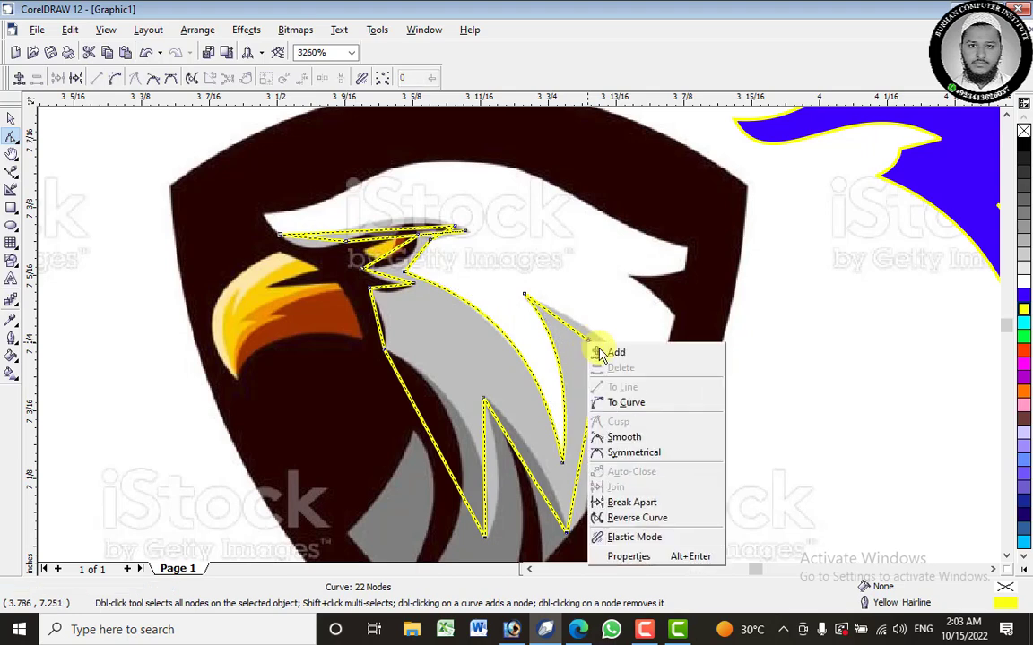
click(601, 351)
drag(594, 341, 632, 401)
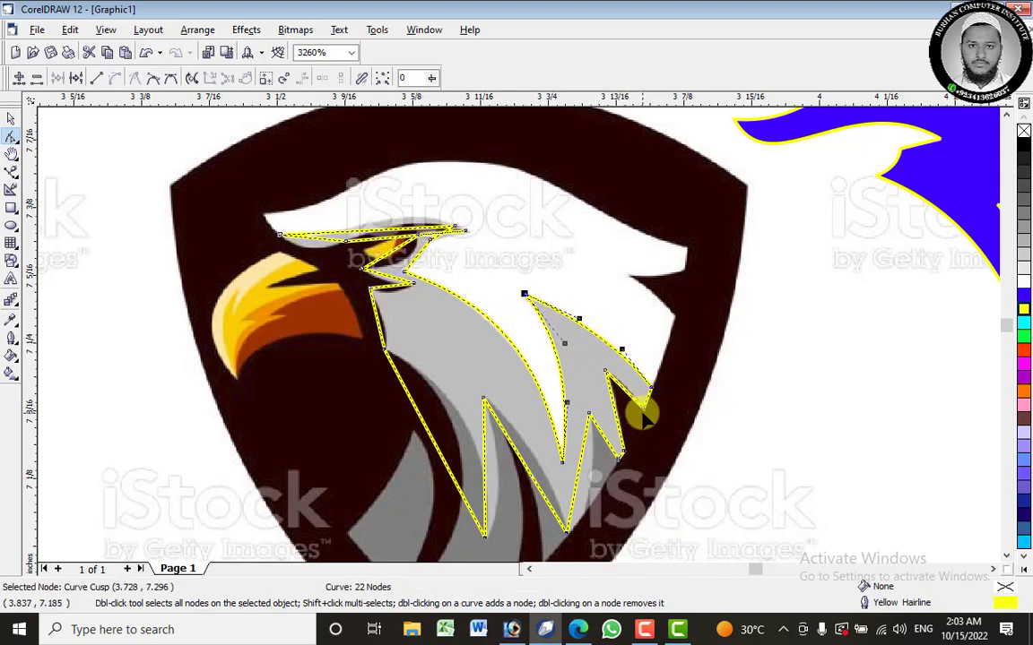
Adjust the node at the top of the dark notch beside the rearmost grey feather tip to match the bitmap.
scroll(645, 415, up, 2)
scroll(690, 435, up, 5)
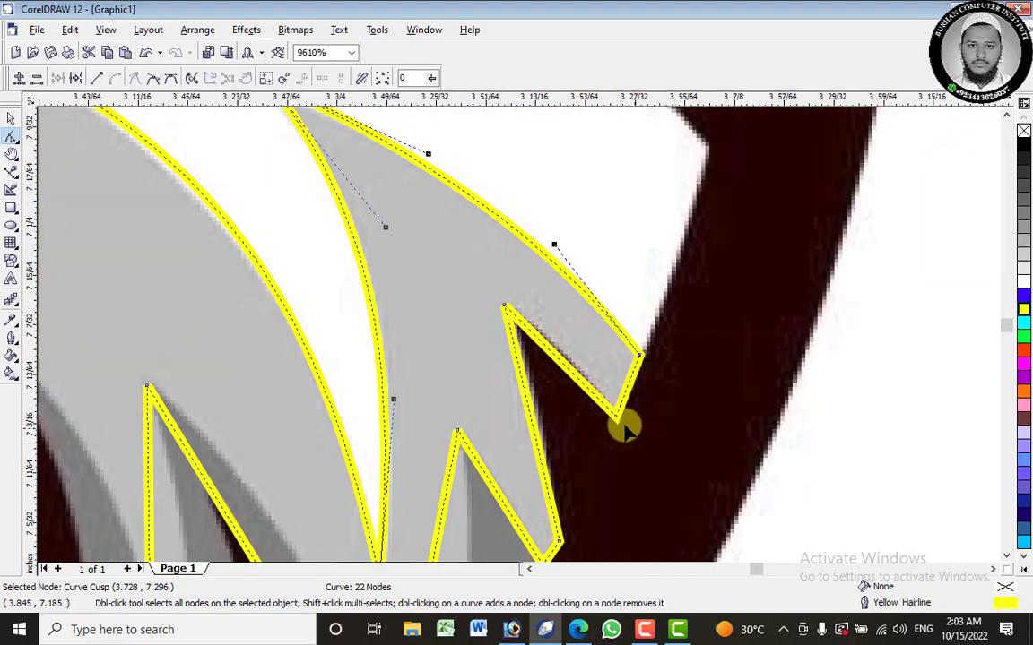
mouse_move(511, 307)
mouse_down()
mouse_move(520, 316)
mouse_move(513, 309)
mouse_up()
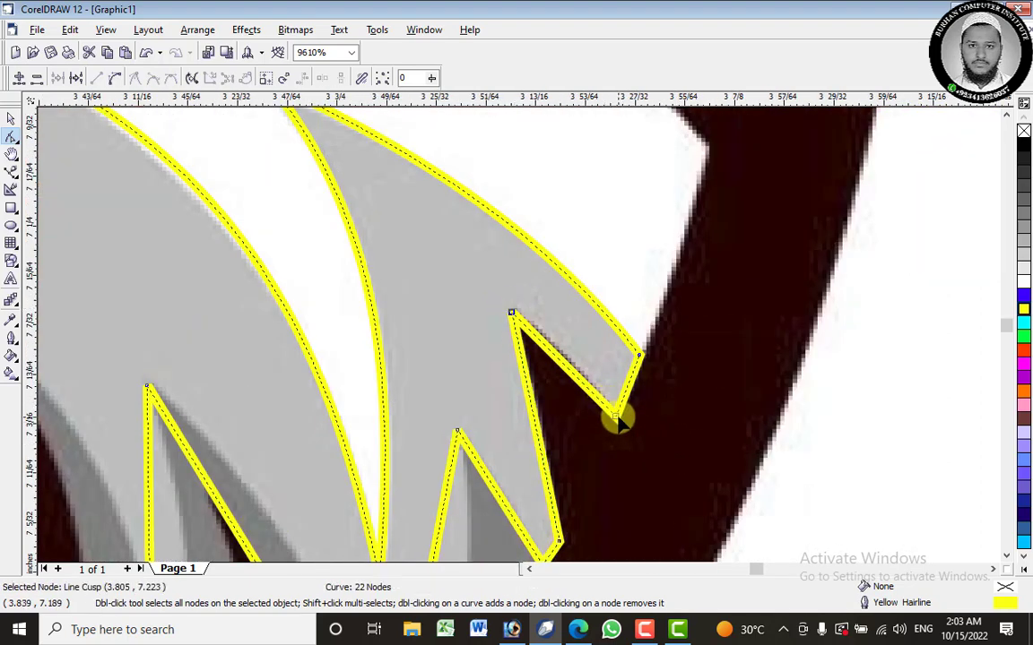
mouse_move(617, 417)
mouse_down()
mouse_move(621, 408)
mouse_move(617, 417)
mouse_up()
mouse_move(511, 312)
mouse_down()
mouse_move(536, 308)
mouse_move(506, 297)
mouse_up()
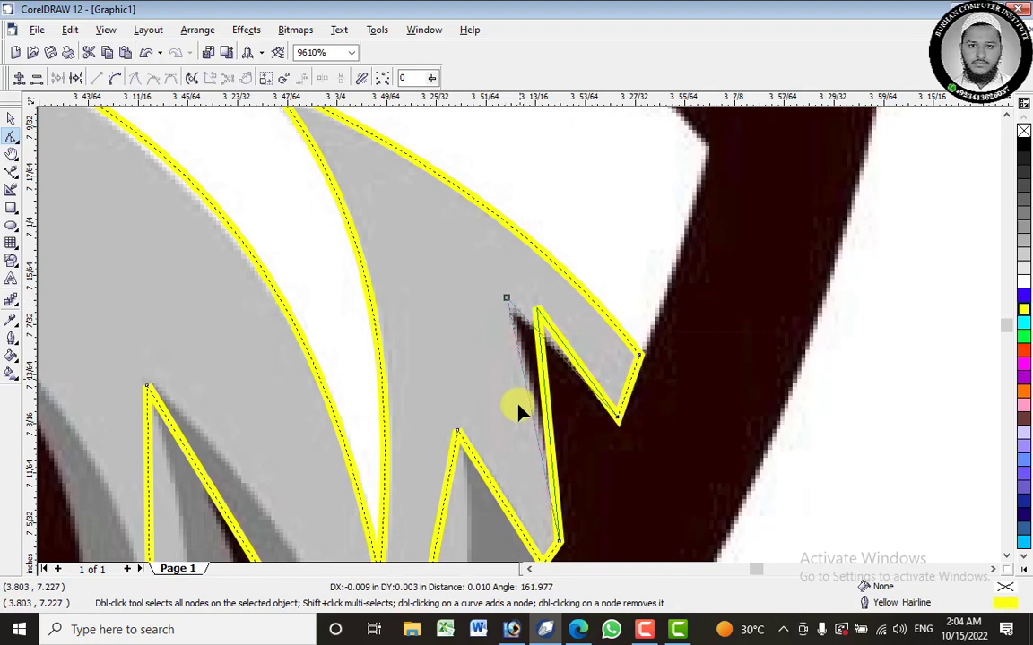
scroll(530, 475, down, 1)
scroll(530, 474, up, 1)
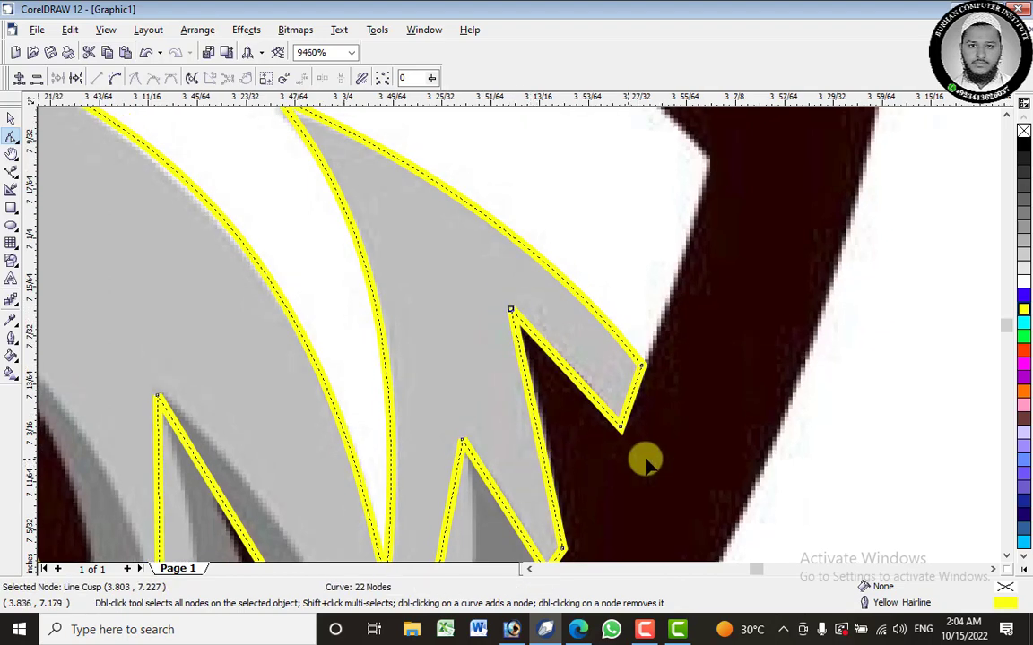
Move the node at the inner grey point slightly outward, beyond the grey feather's pointed upper end.
click(1006, 116)
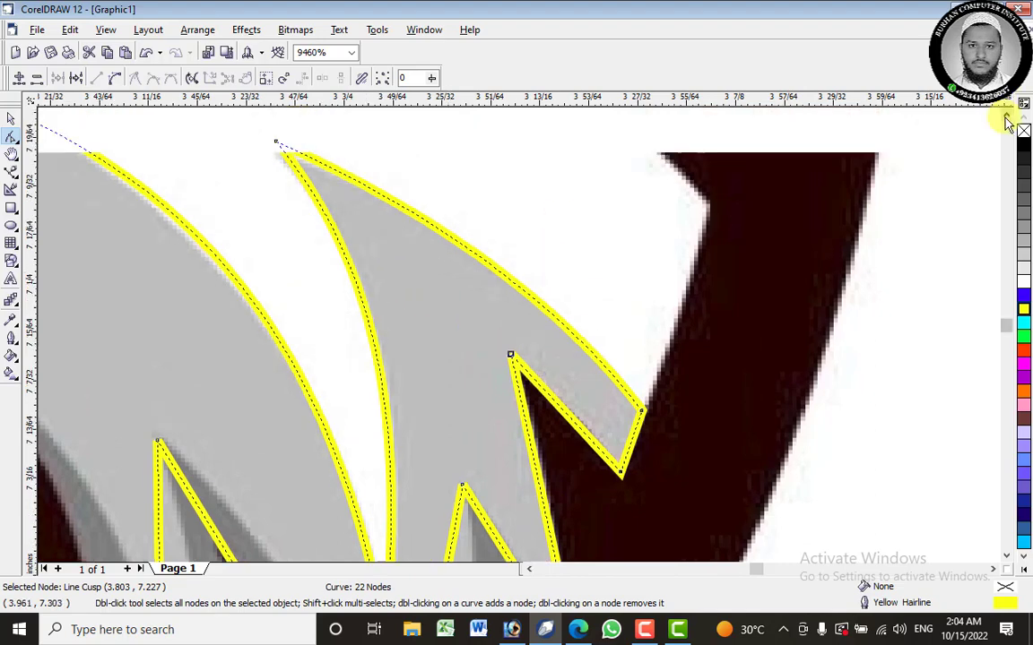
click(1006, 115)
drag(274, 186, 265, 184)
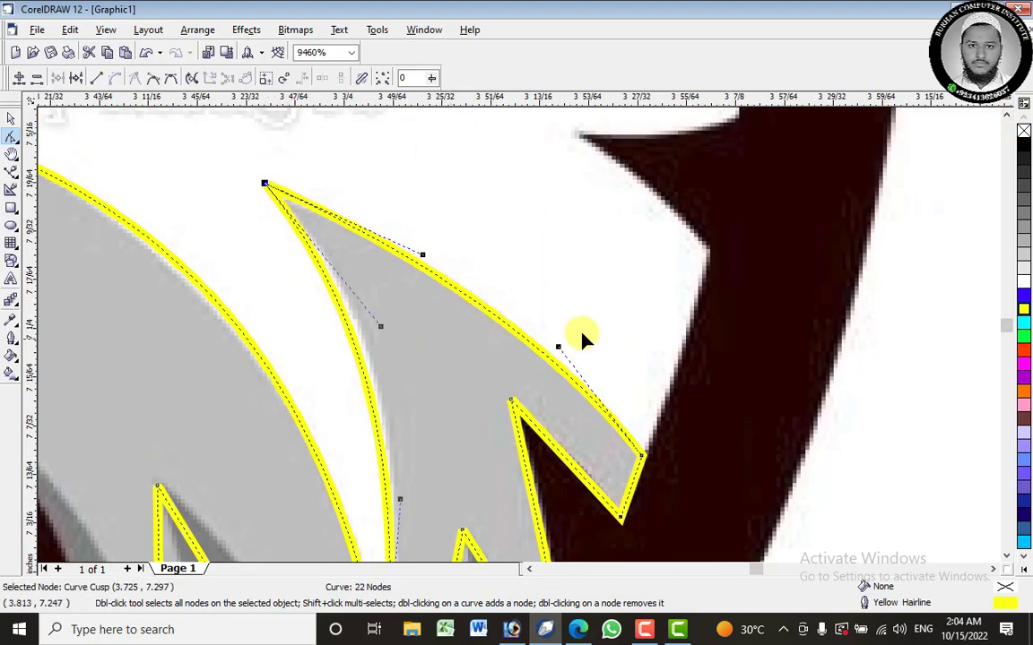
scroll(590, 330, down, 1)
scroll(590, 330, down, 1)
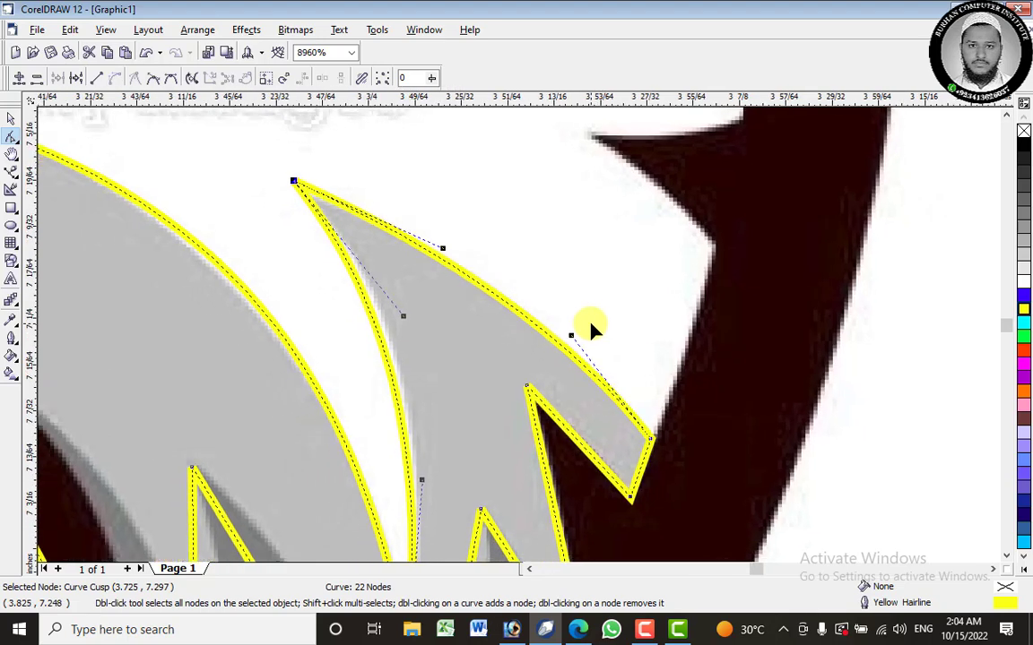
Add a node on the middle grey feather's rear edge, move it to the lower rear corner, and fit the lower tip node to the bitmap.
drag(1006, 555, 1007, 558)
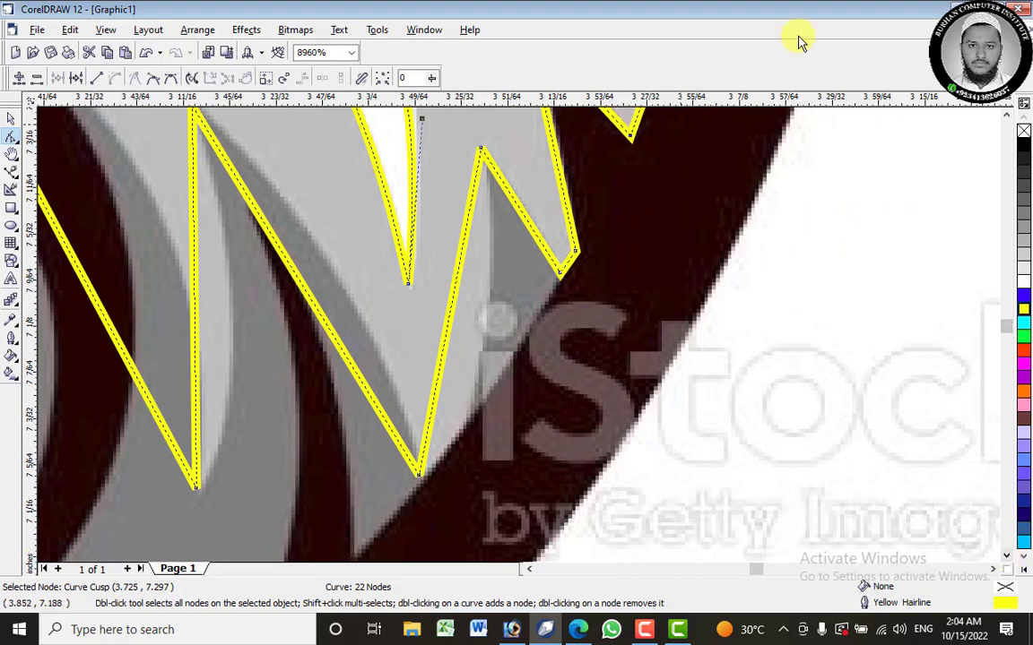
click(439, 368)
right_click(438, 367)
click(461, 377)
click(440, 367)
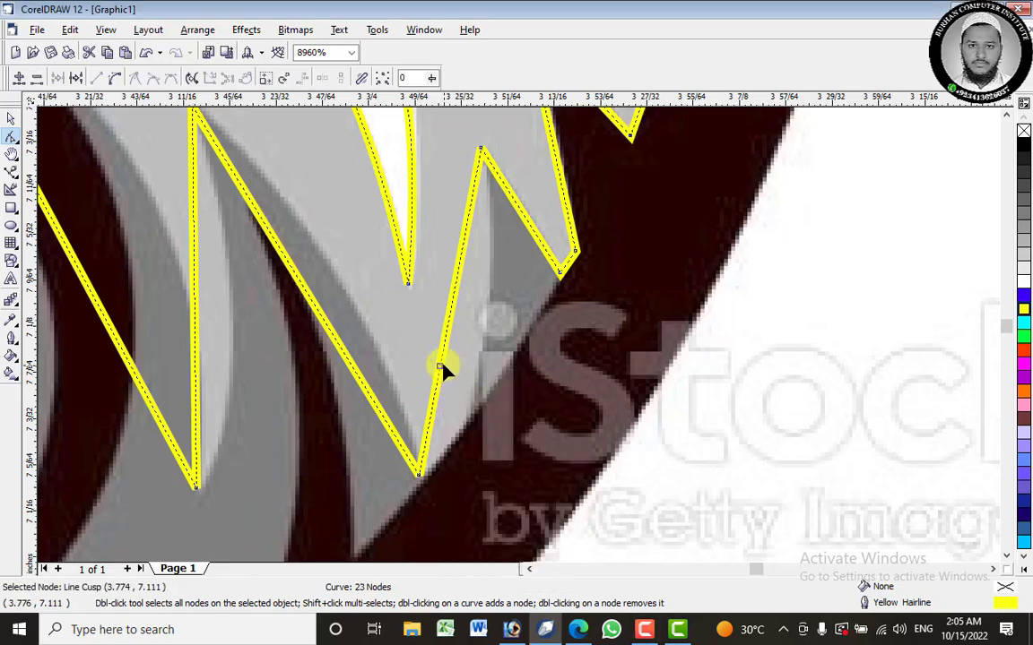
drag(440, 368, 471, 417)
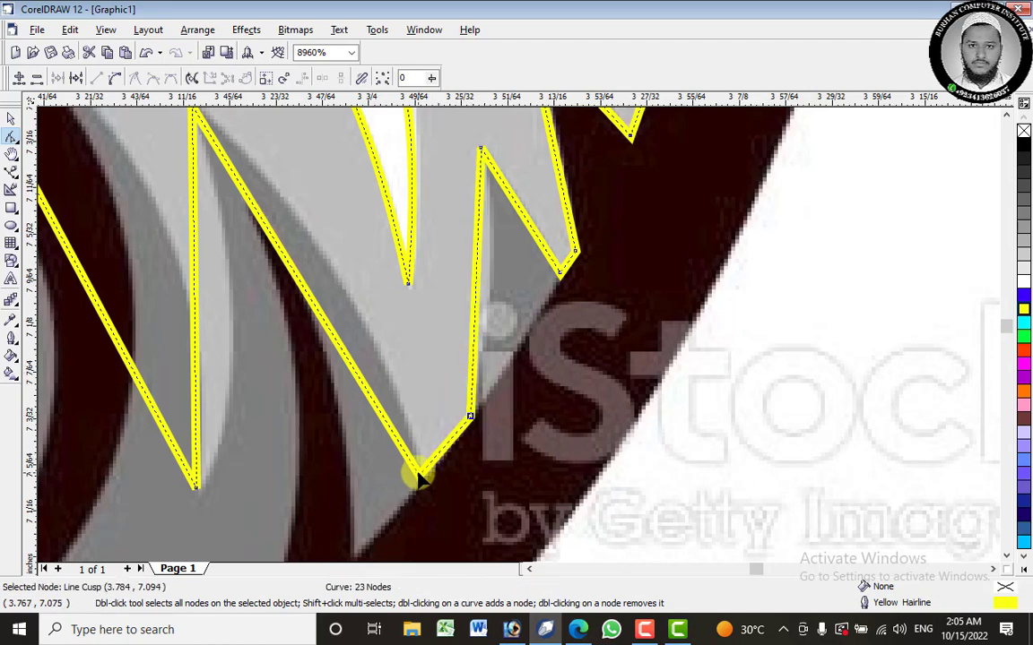
drag(418, 478, 423, 470)
Convert the middle grey feather's rear and front edges to curves and bend them along the light grey boundary.
right_click(477, 286)
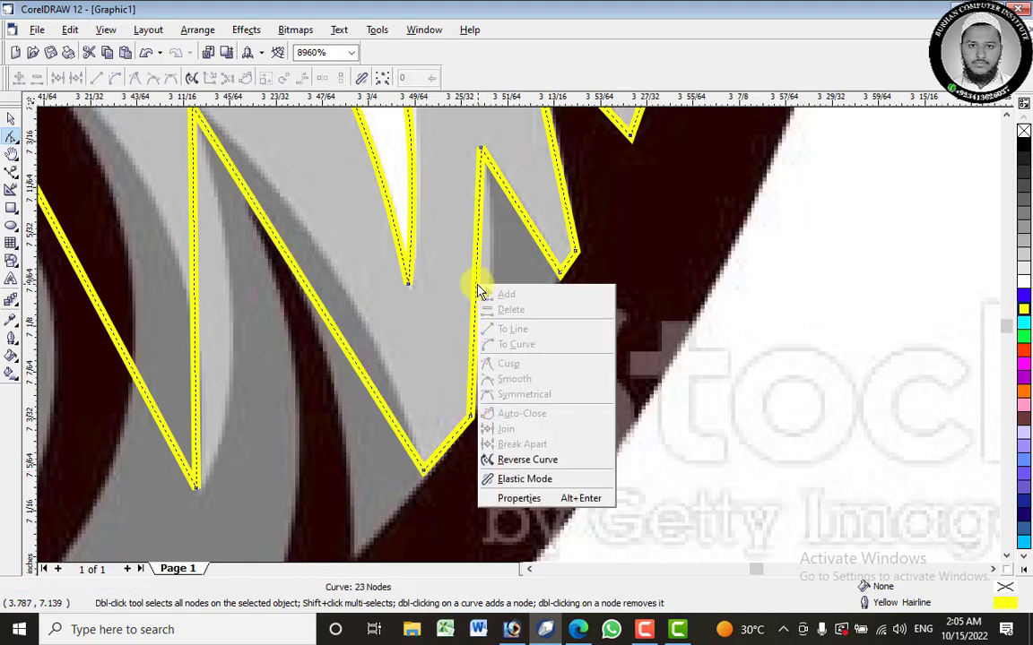
key(Escape)
right_click(477, 286)
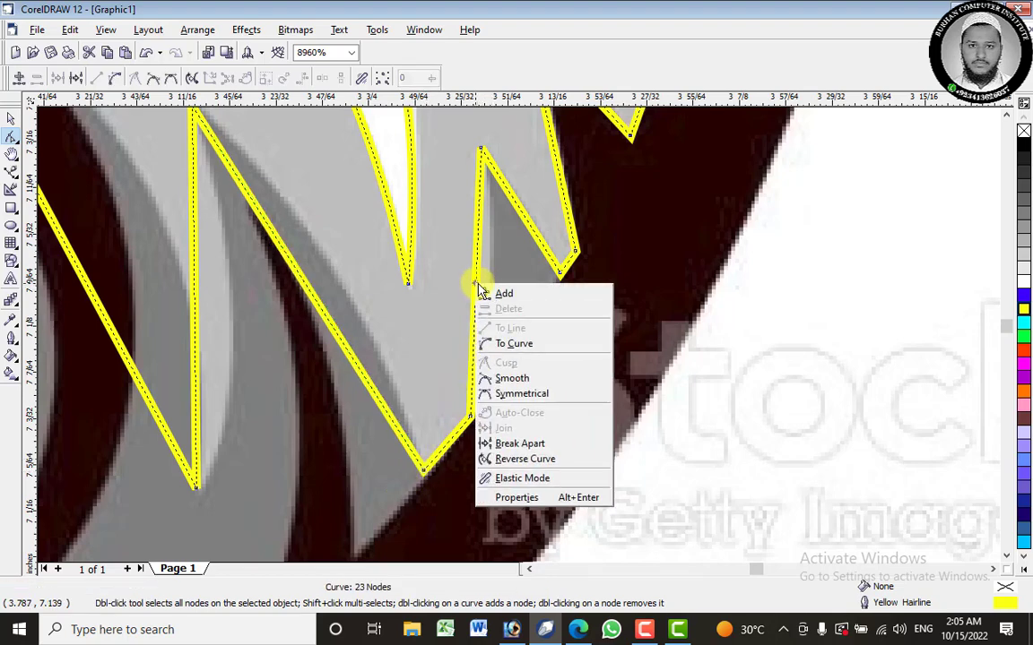
click(524, 342)
drag(477, 286, 491, 283)
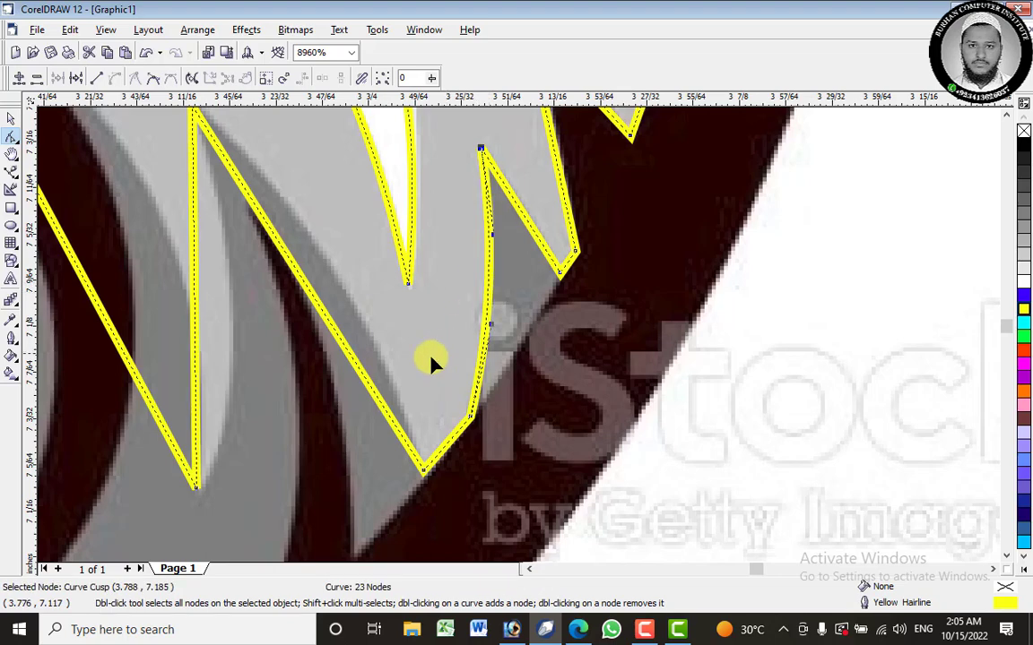
right_click(309, 295)
click(350, 349)
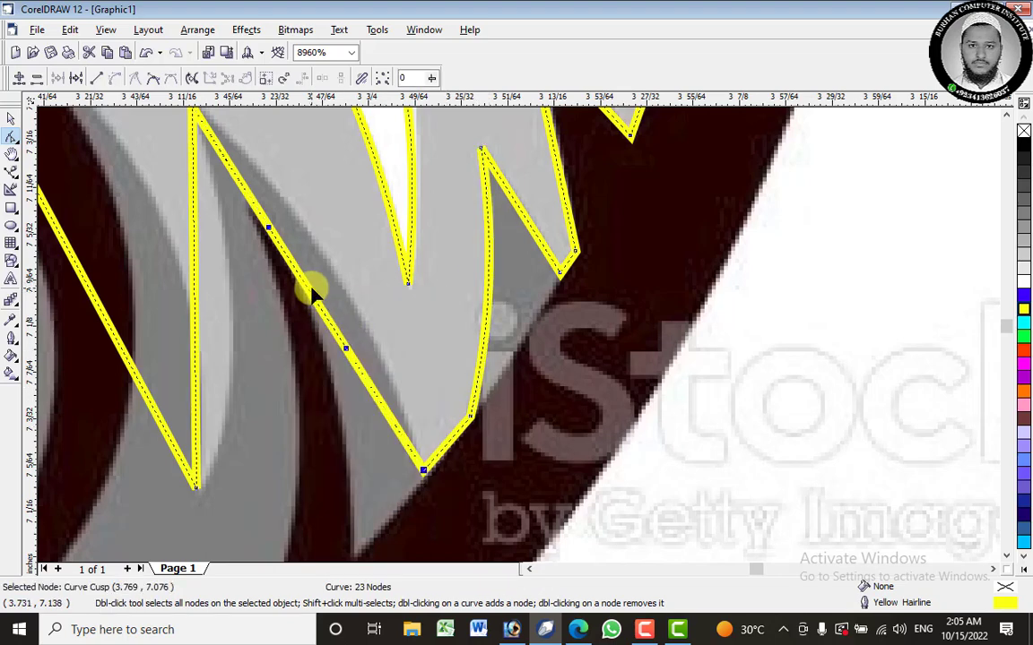
drag(308, 290, 287, 285)
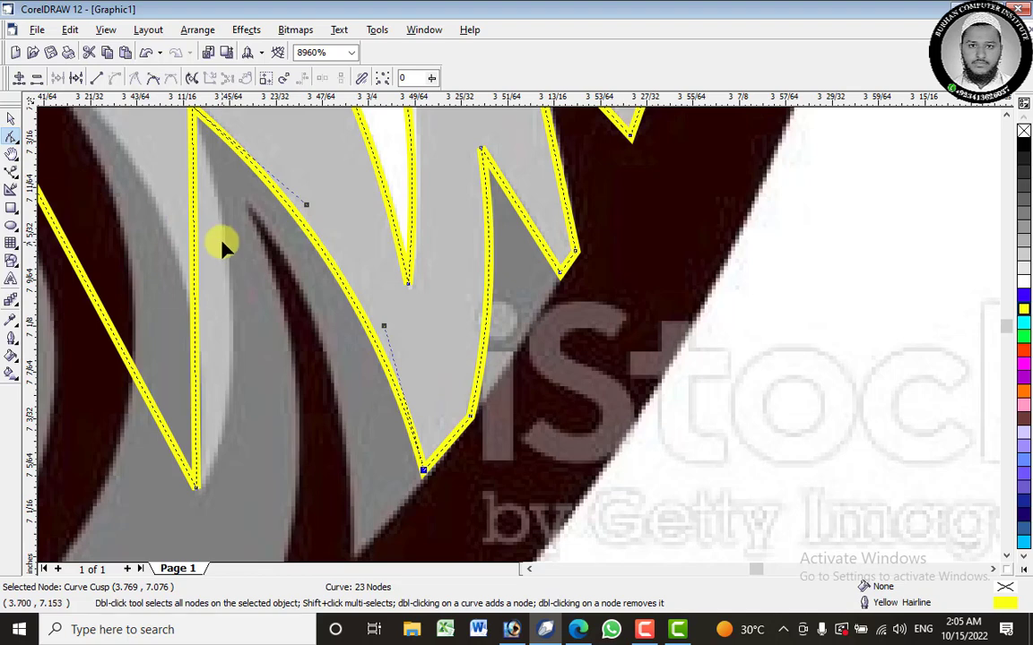
Move the node at the top of the notch between the front and middle feathers slightly up and forward.
key(h)
drag(207, 154, 310, 209)
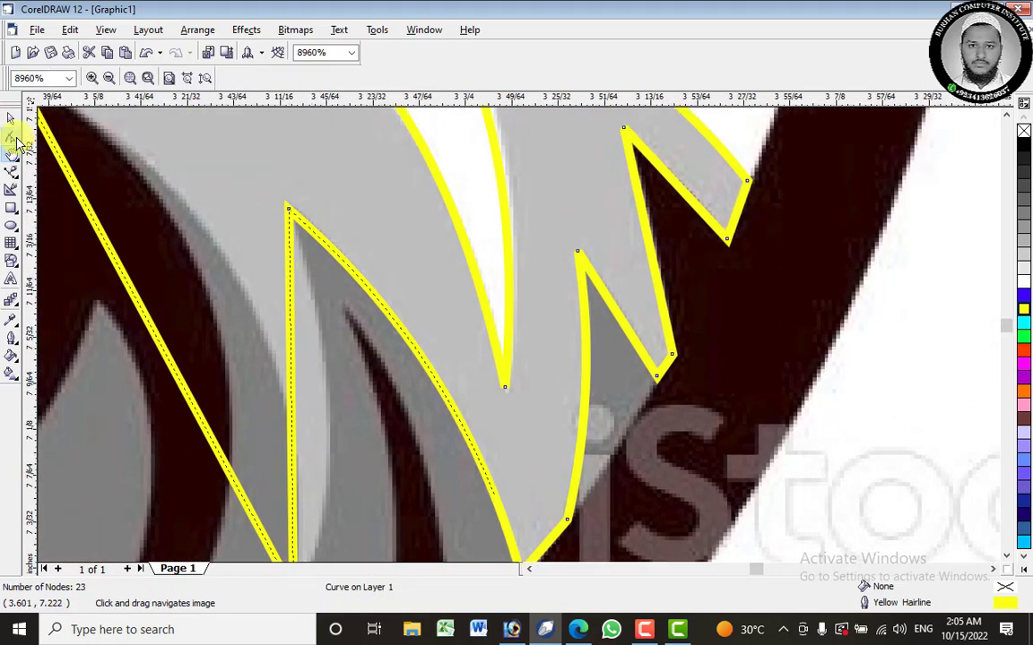
click(11, 136)
click(293, 205)
drag(294, 207, 285, 199)
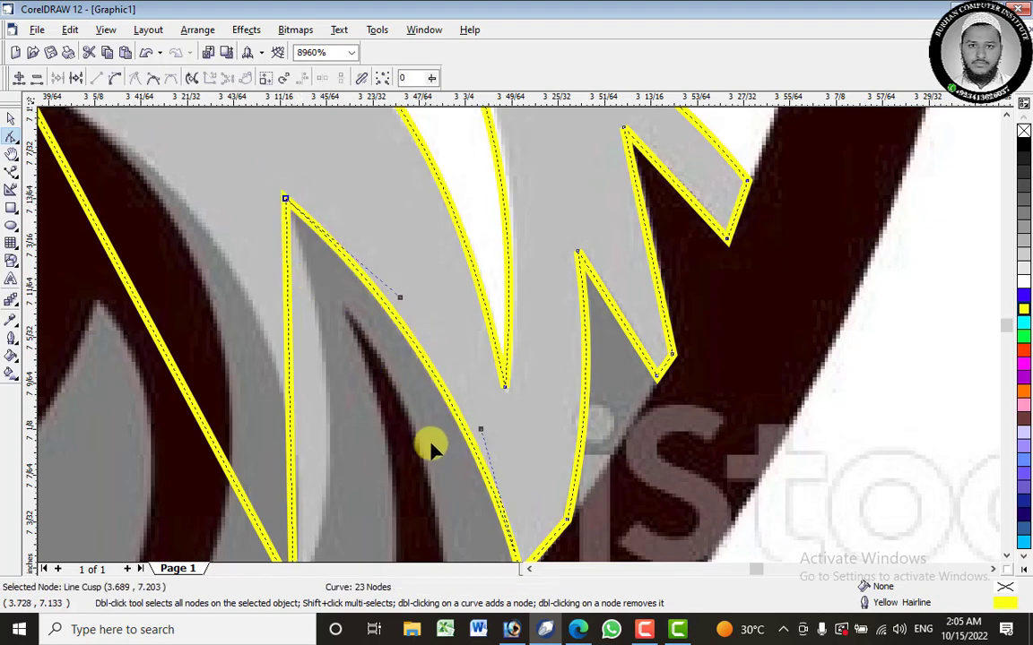
Convert the front neck feather's rear edge and the long front neck edge to curves and bend them along the light grey boundary.
right_click(294, 405)
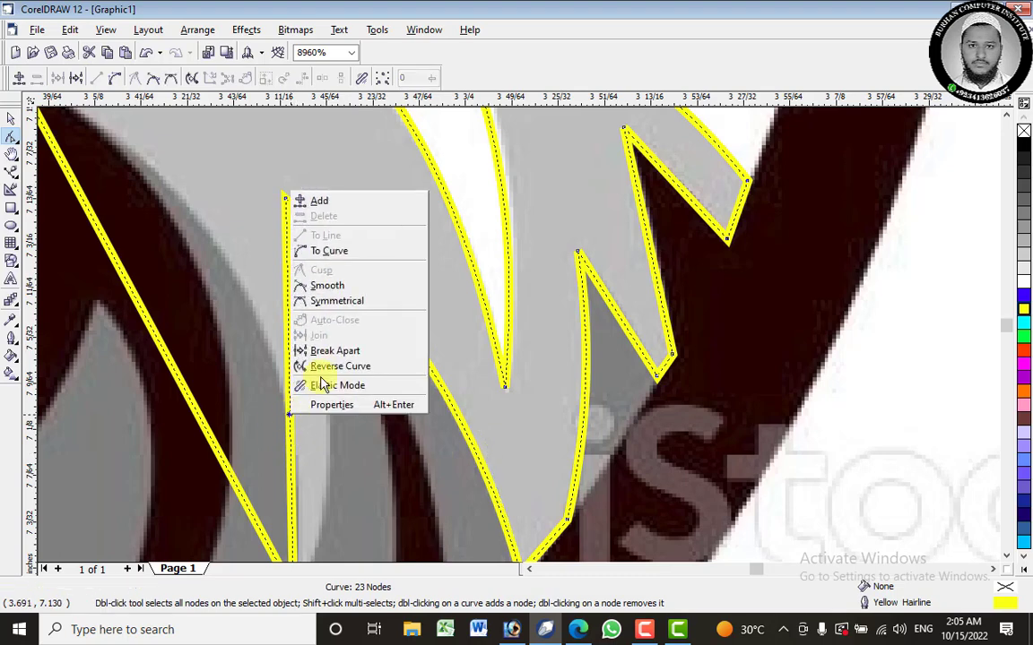
click(321, 251)
drag(295, 407, 332, 432)
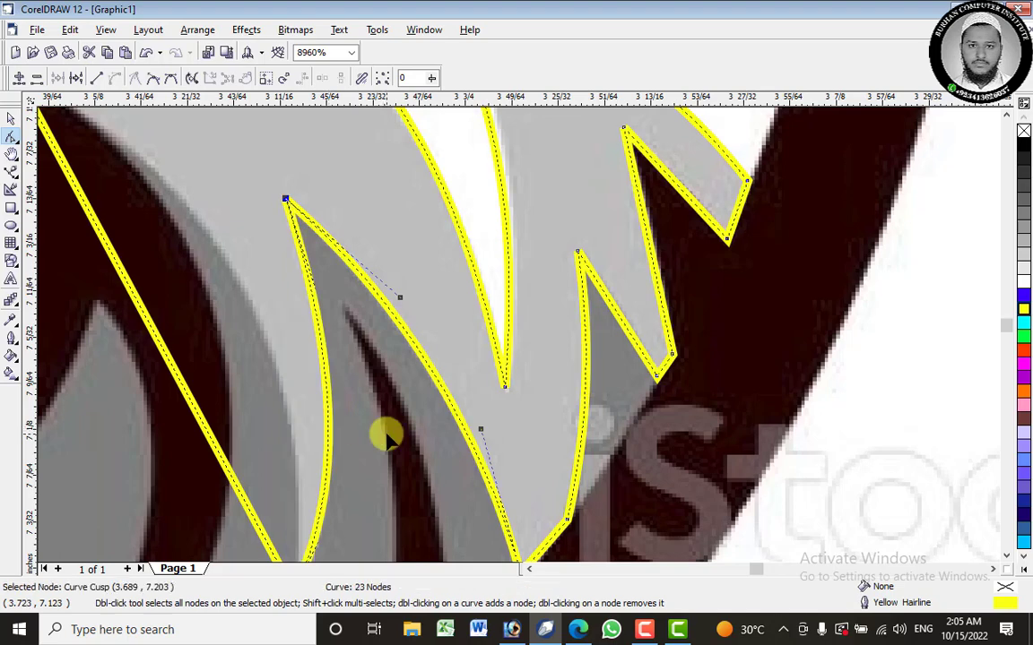
right_click(179, 384)
click(242, 443)
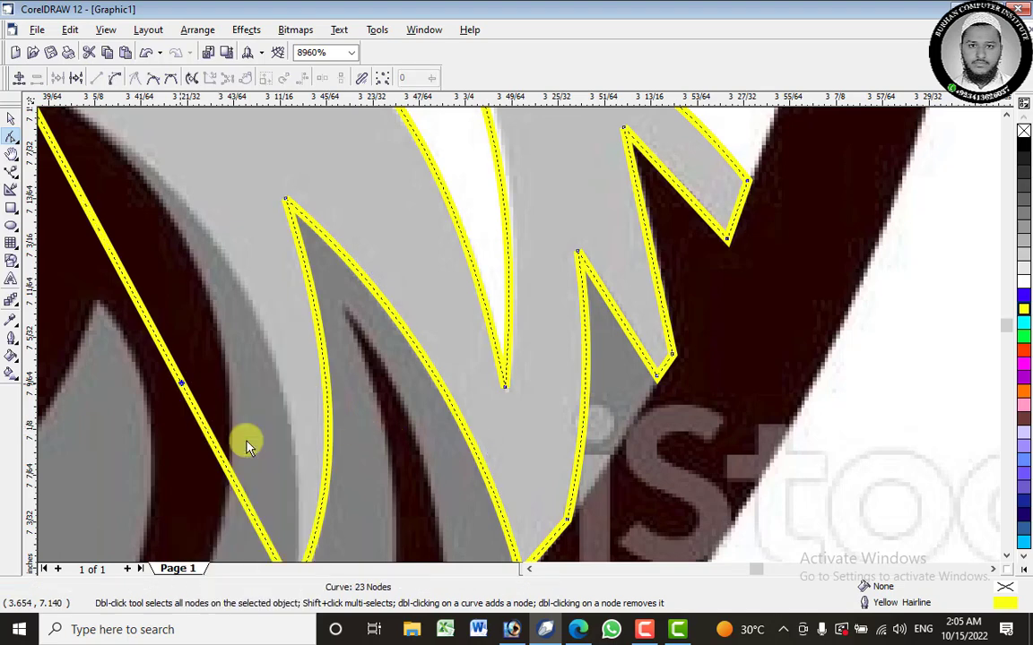
drag(166, 355, 251, 307)
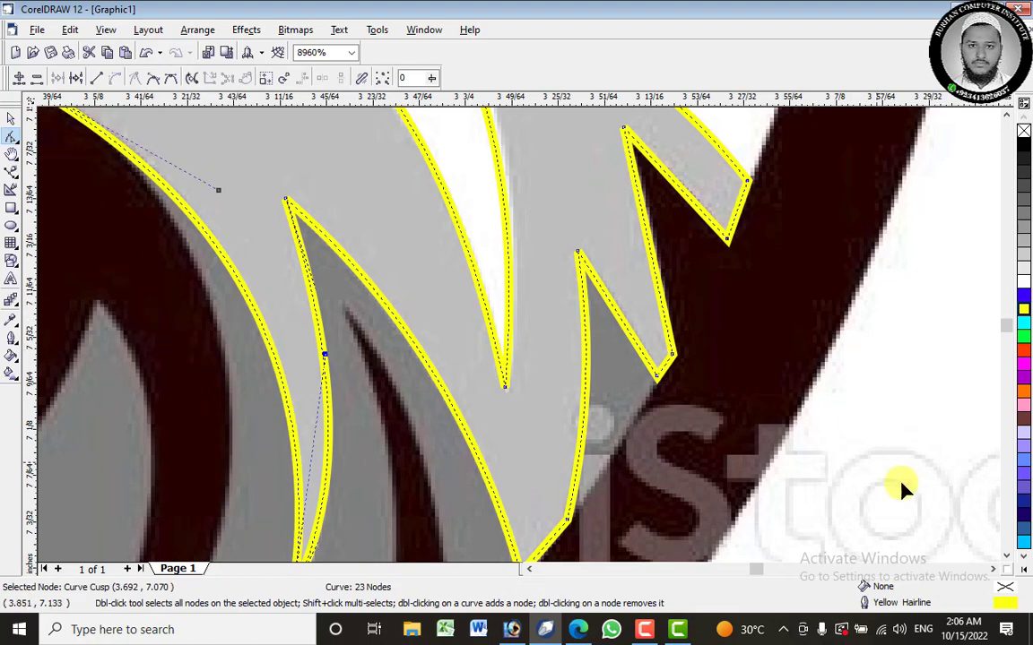
Convert the short straight cheek edge behind the beak to a curve and bend it along the light grey boundary.
click(1006, 557)
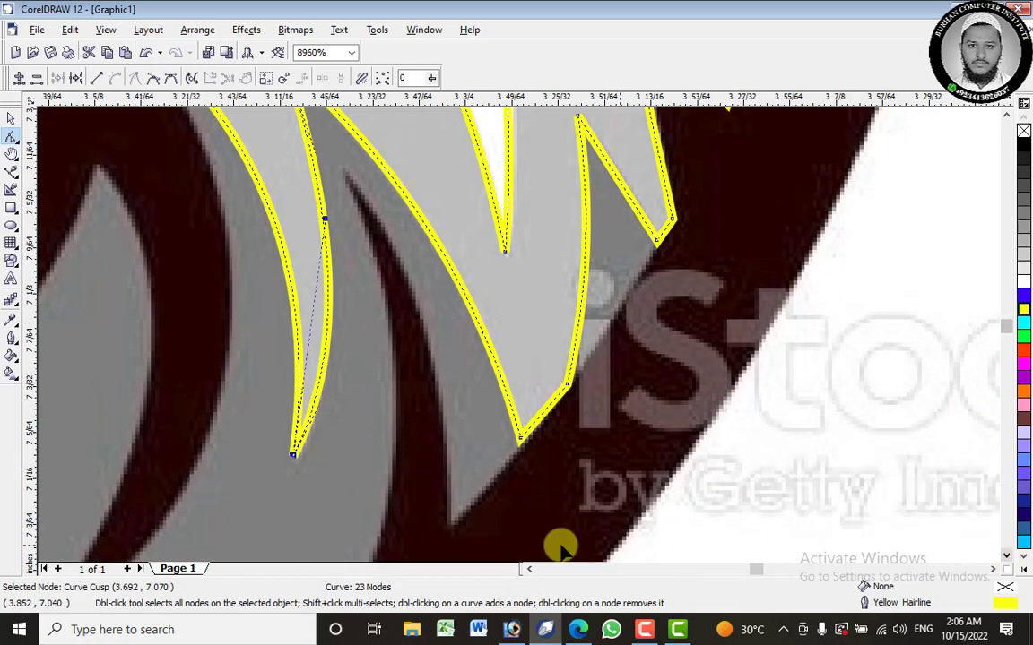
click(293, 455)
scroll(360, 465, down, 2)
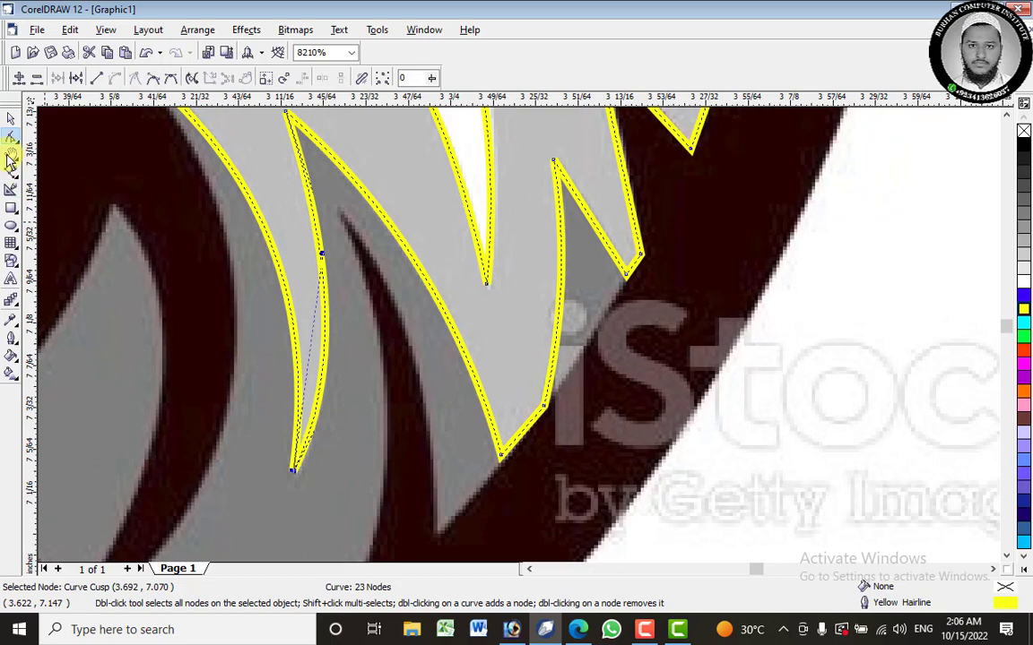
click(12, 154)
drag(122, 149, 319, 252)
drag(304, 213, 382, 415)
drag(279, 257, 294, 302)
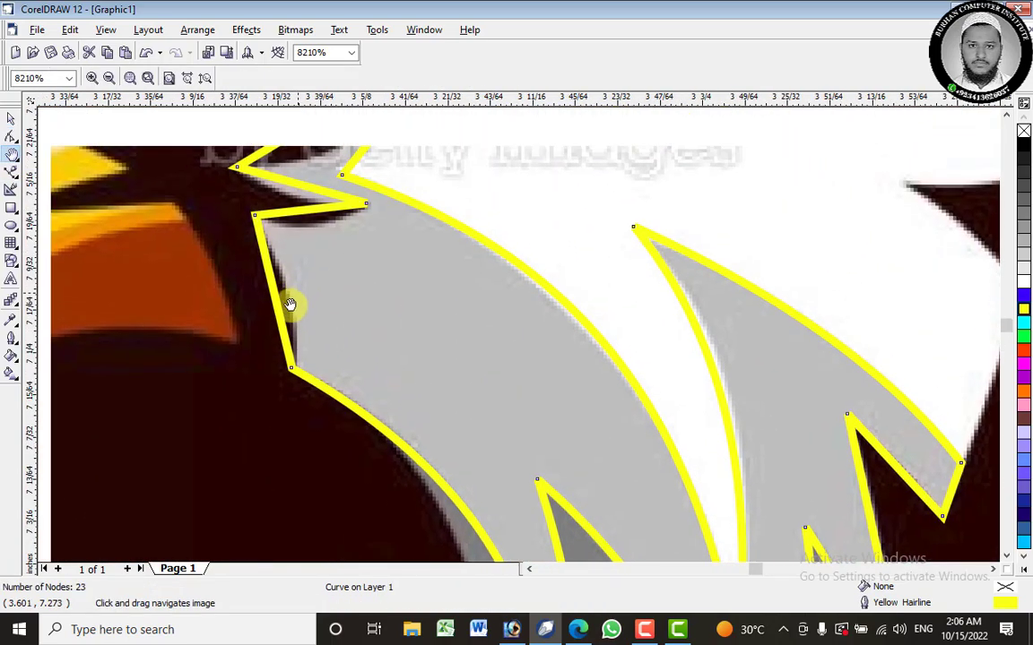
click(11, 135)
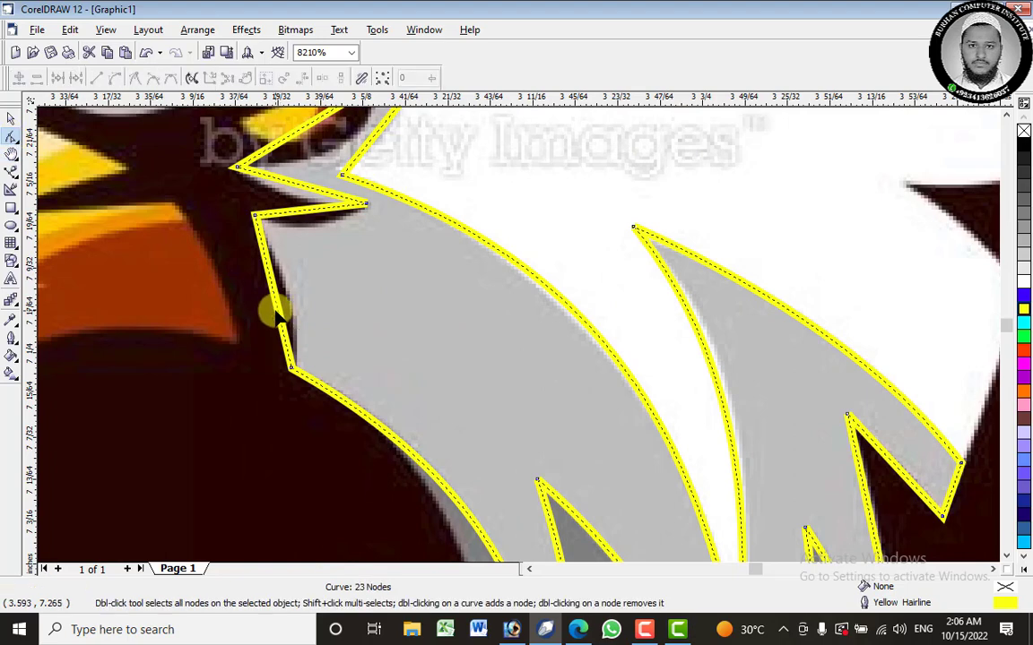
right_click(275, 311)
click(273, 285)
right_click(275, 296)
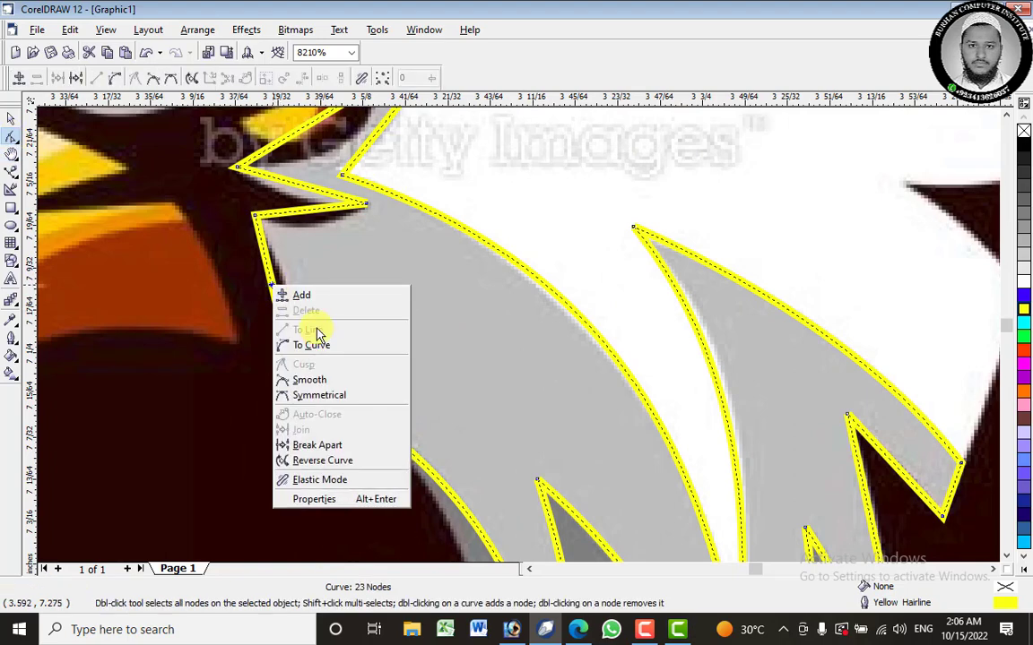
click(316, 334)
mouse_move(273, 293)
mouse_down()
mouse_move(296, 309)
mouse_move(289, 305)
mouse_up()
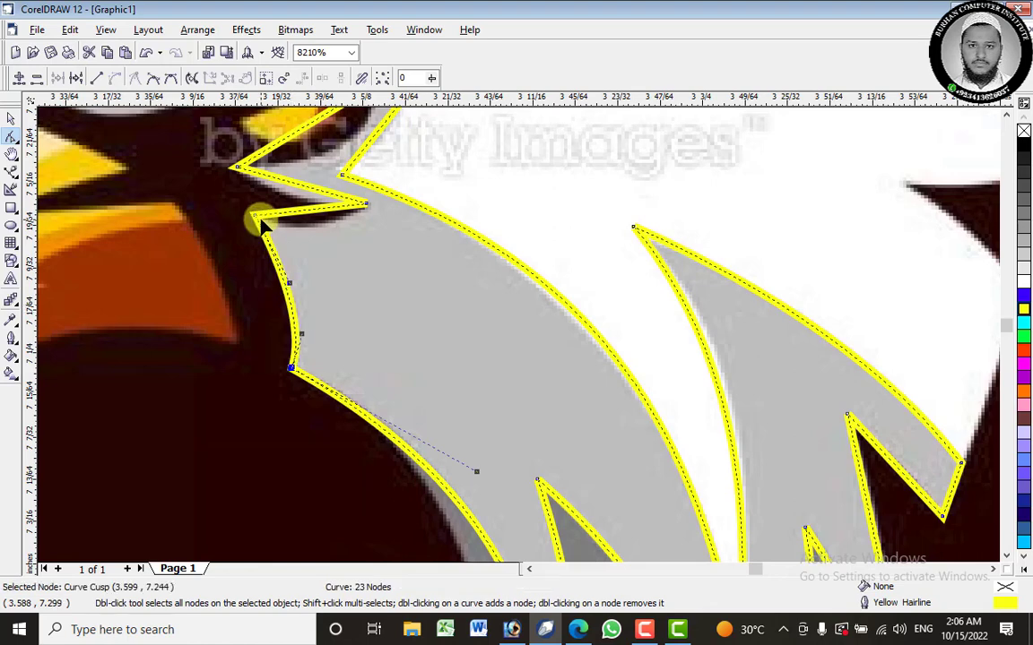
Convert the lower and upper edges of the dark crease below the eye to curves and bend both to the bitmap.
right_click(314, 218)
click(341, 269)
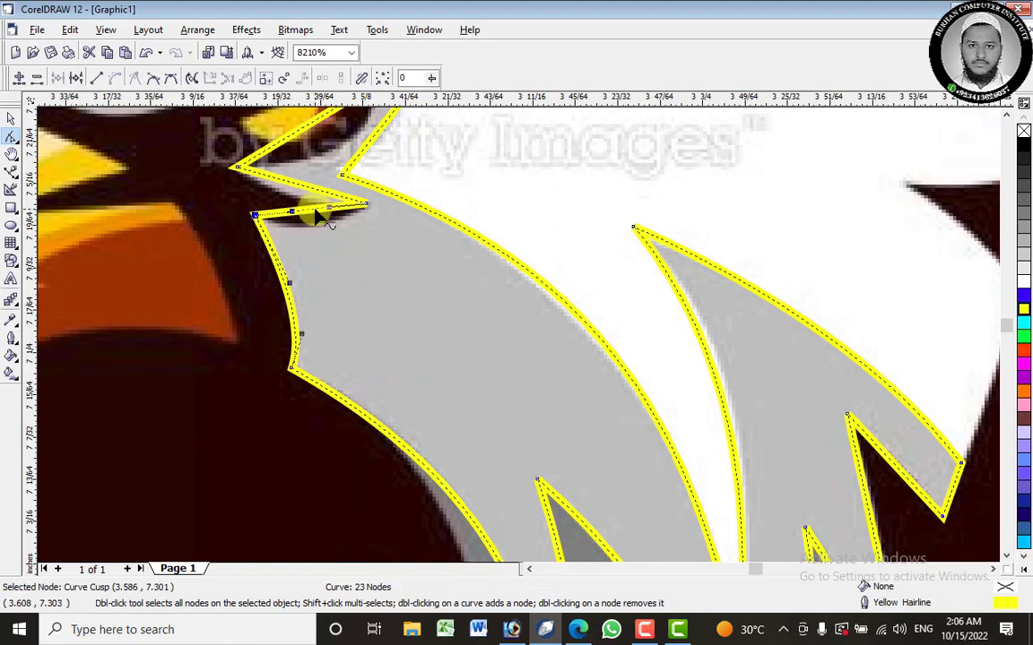
drag(318, 235, 312, 230)
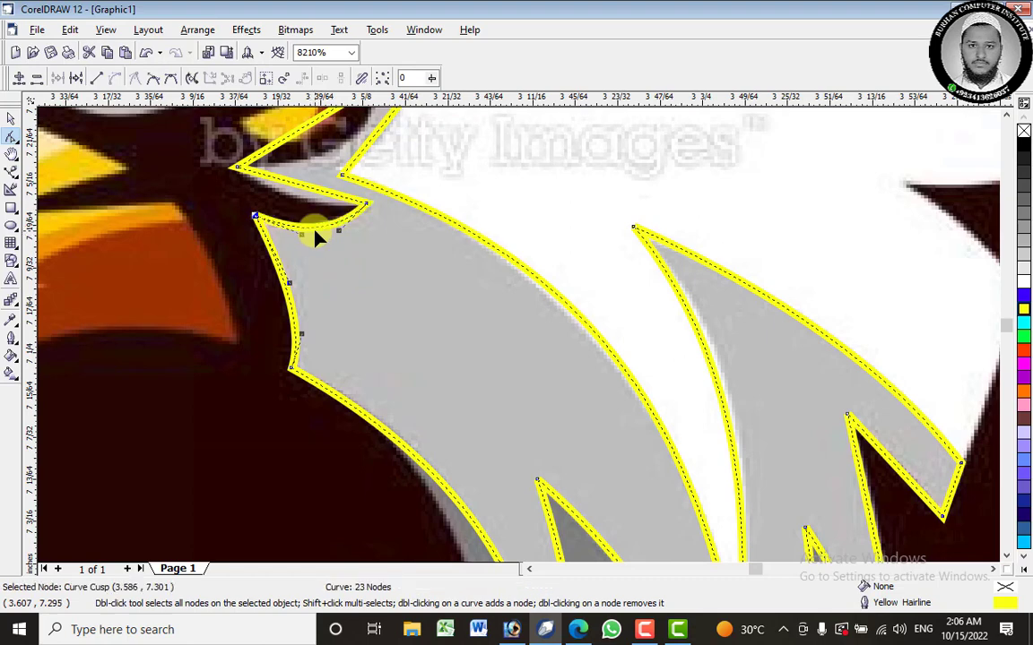
right_click(312, 197)
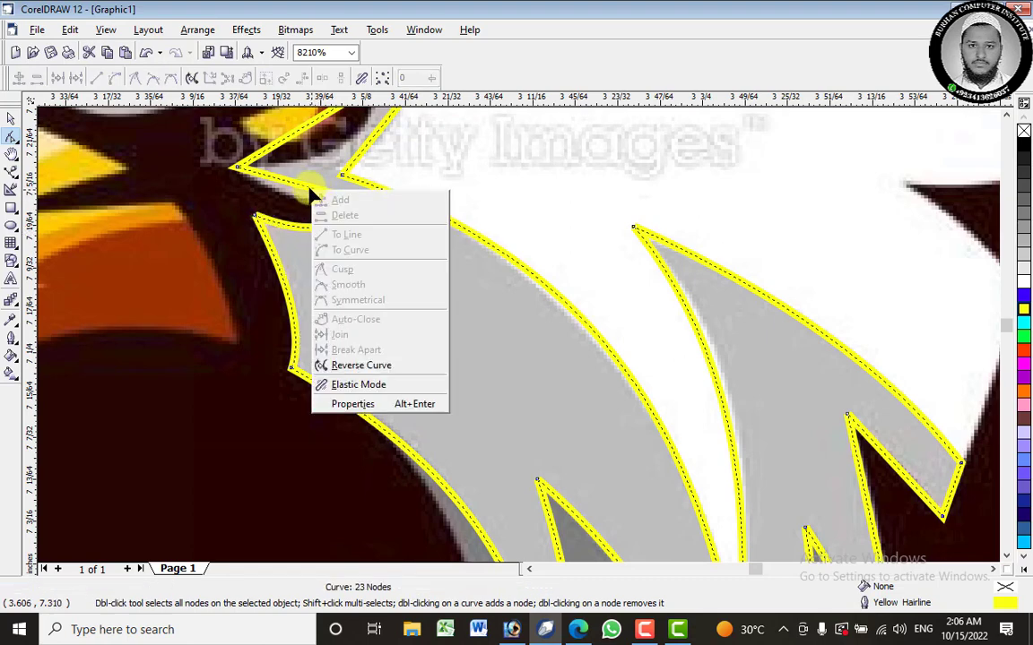
key(Escape)
right_click(307, 191)
click(340, 245)
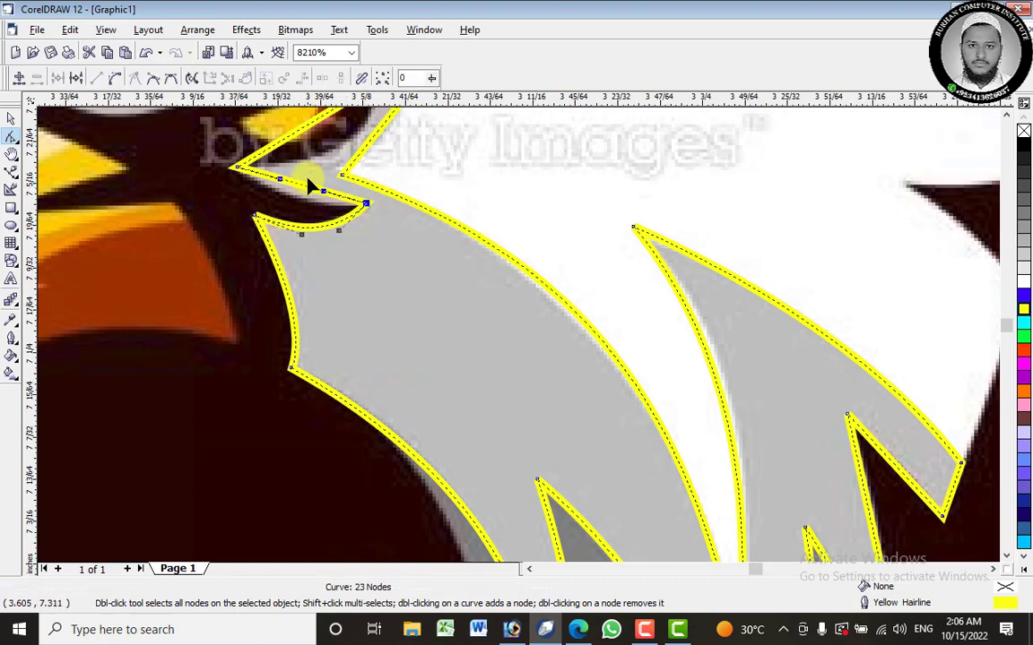
drag(308, 191, 305, 208)
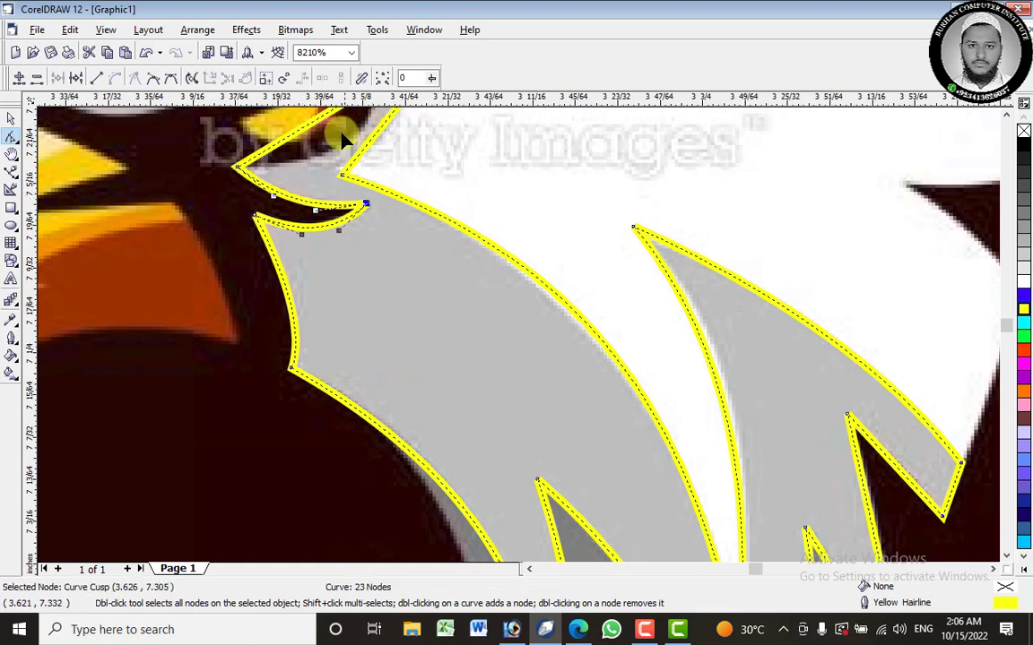
Convert the straight edge crossing the eye to a curve and bend it around the eye's lower rear rim.
key(h)
drag(323, 126, 286, 318)
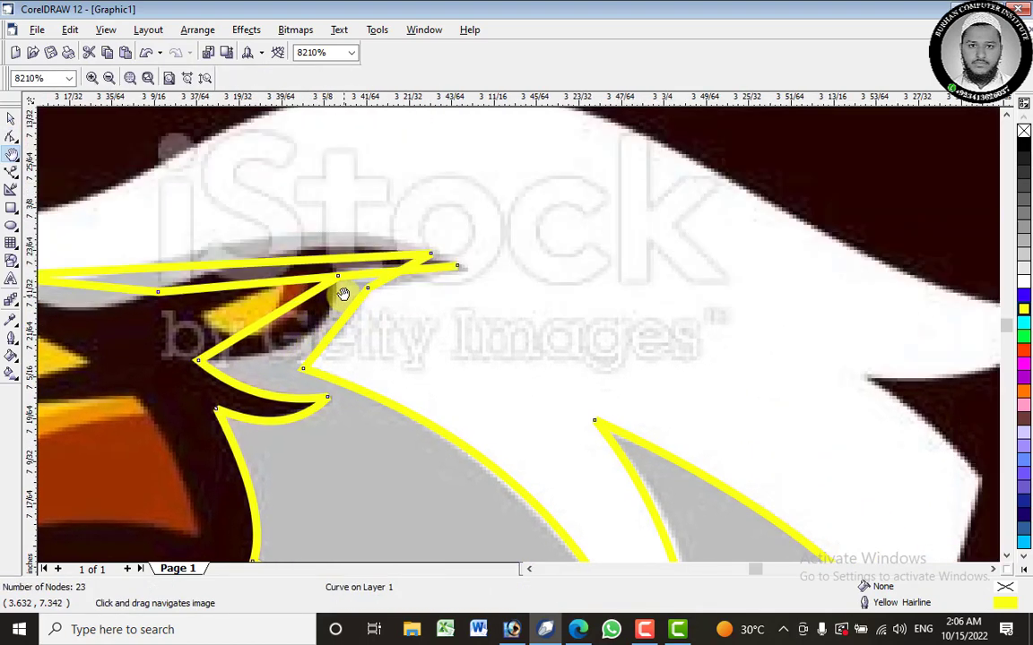
click(10, 135)
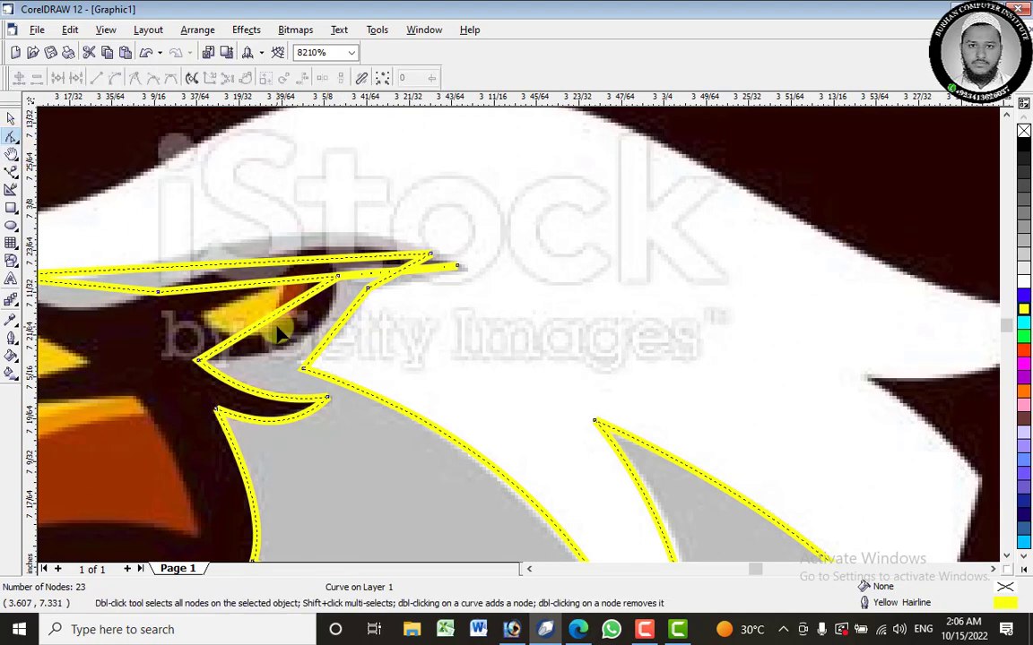
right_click(275, 322)
click(318, 374)
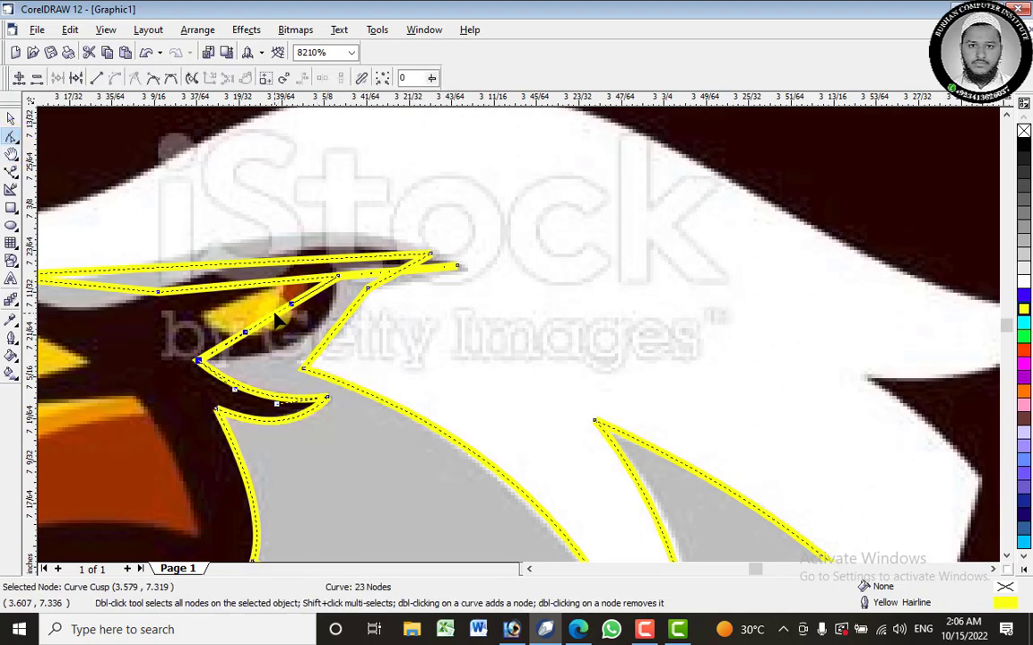
drag(276, 297, 251, 387)
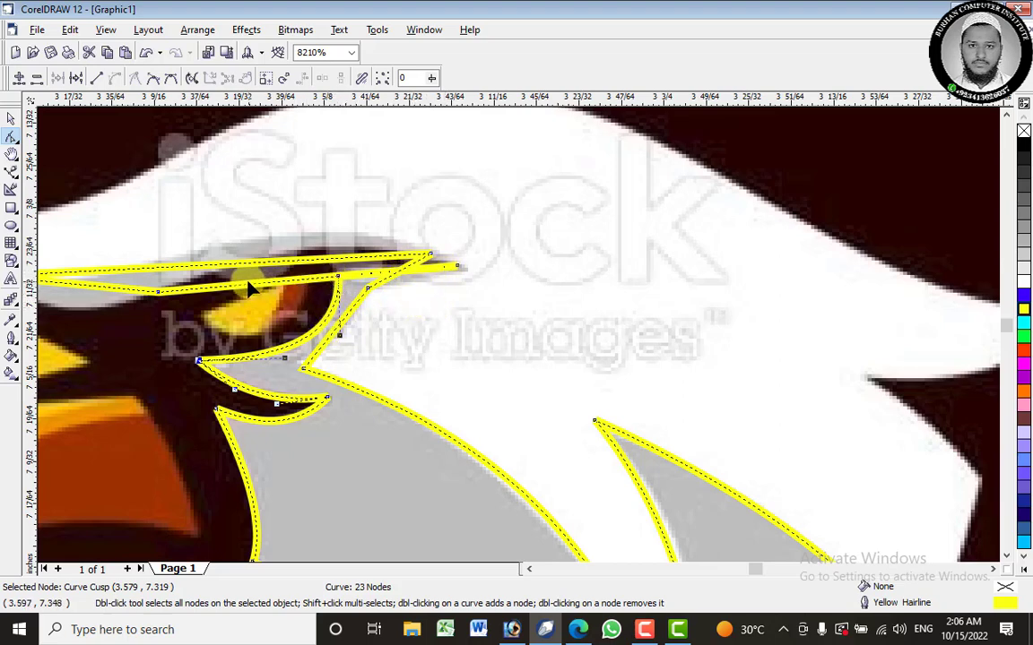
Move the inner rear brow node forward near the eye's corner and the outer one out to the dark eye stripe's rear tip.
click(530, 570)
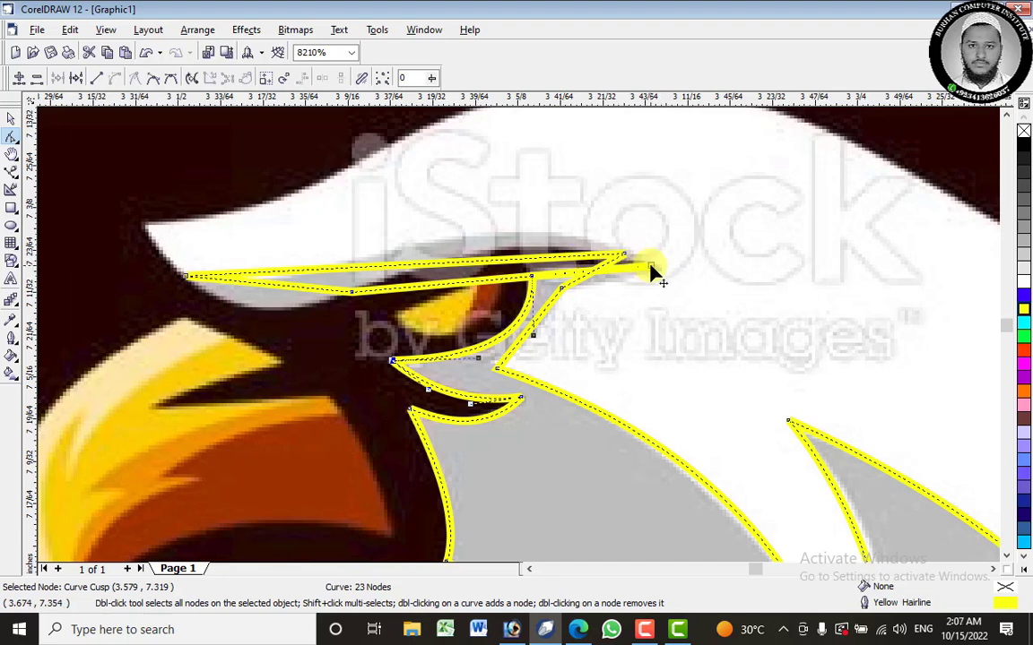
drag(650, 266, 529, 305)
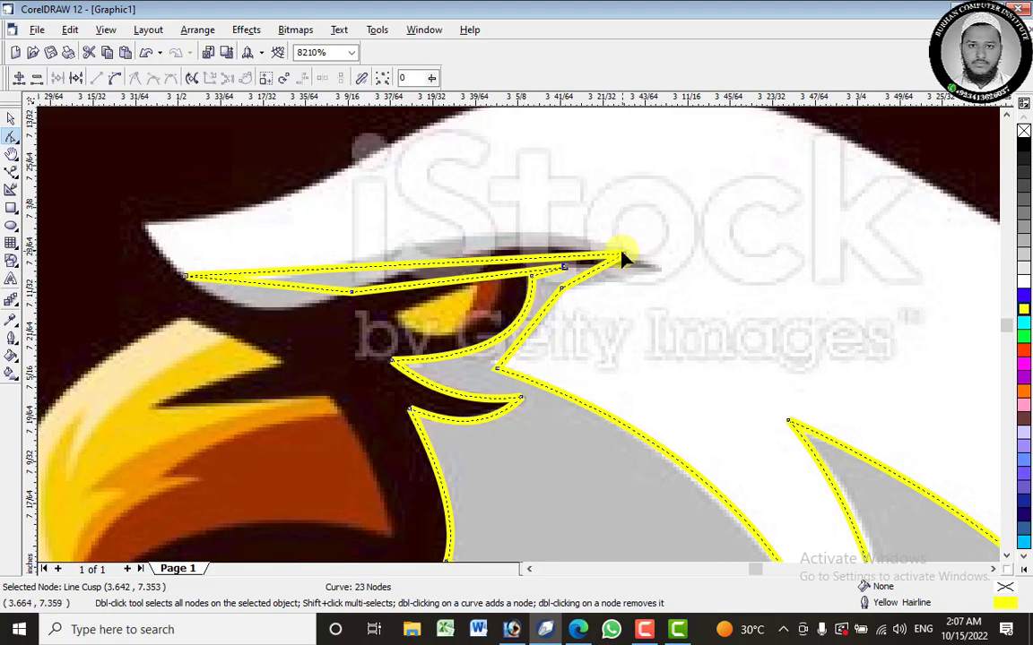
drag(626, 256, 664, 270)
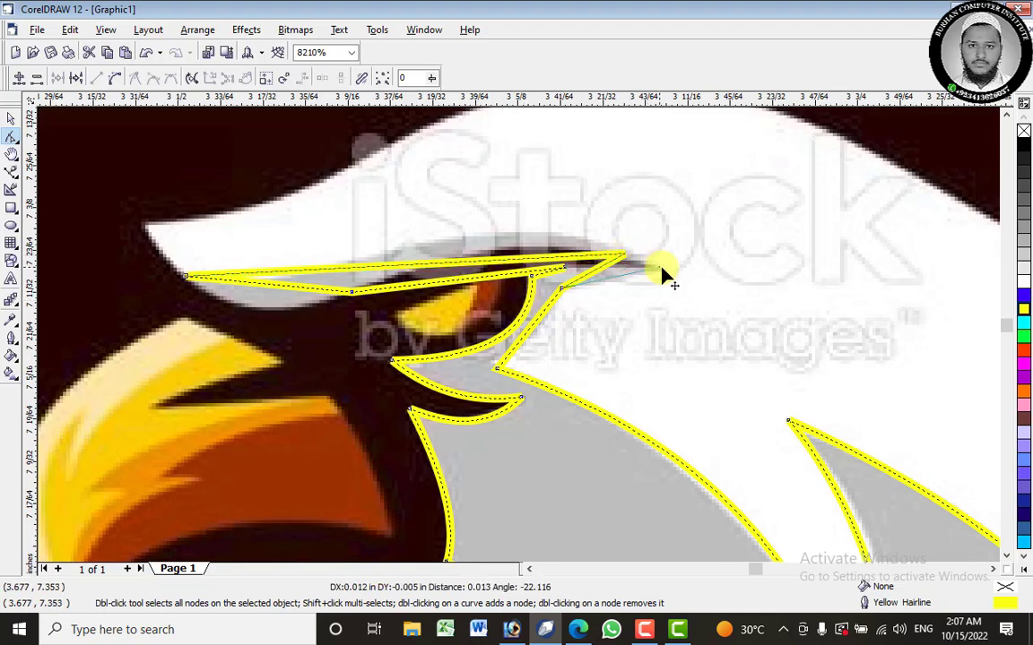
Convert the long upper brow edge to a curve, bow it up over the grey shading, and move its rear tip node slightly outward.
right_click(415, 280)
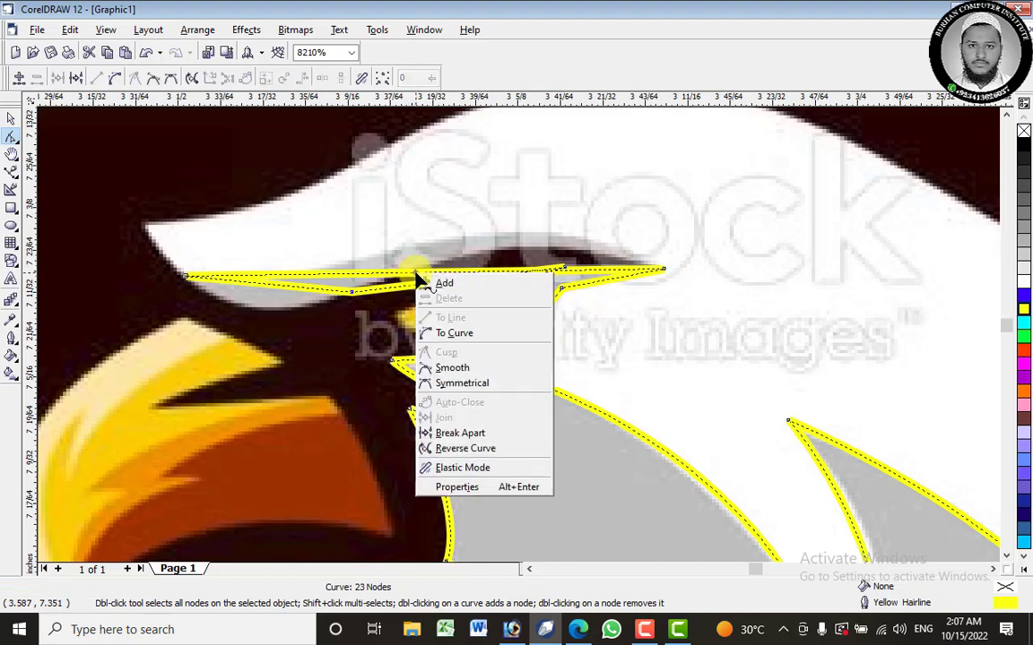
click(455, 332)
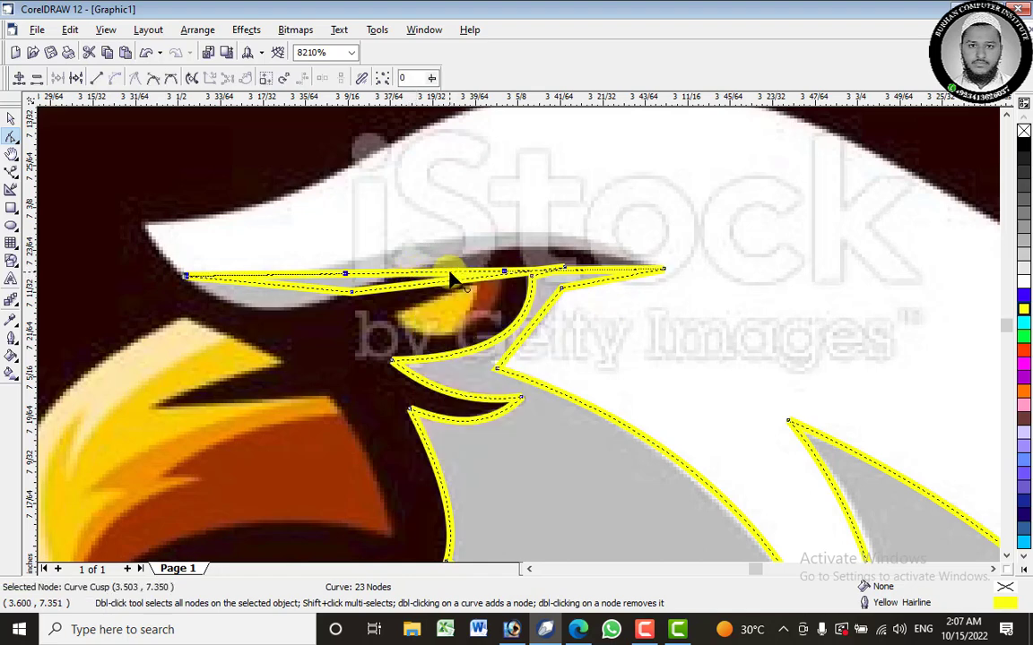
drag(456, 274, 533, 224)
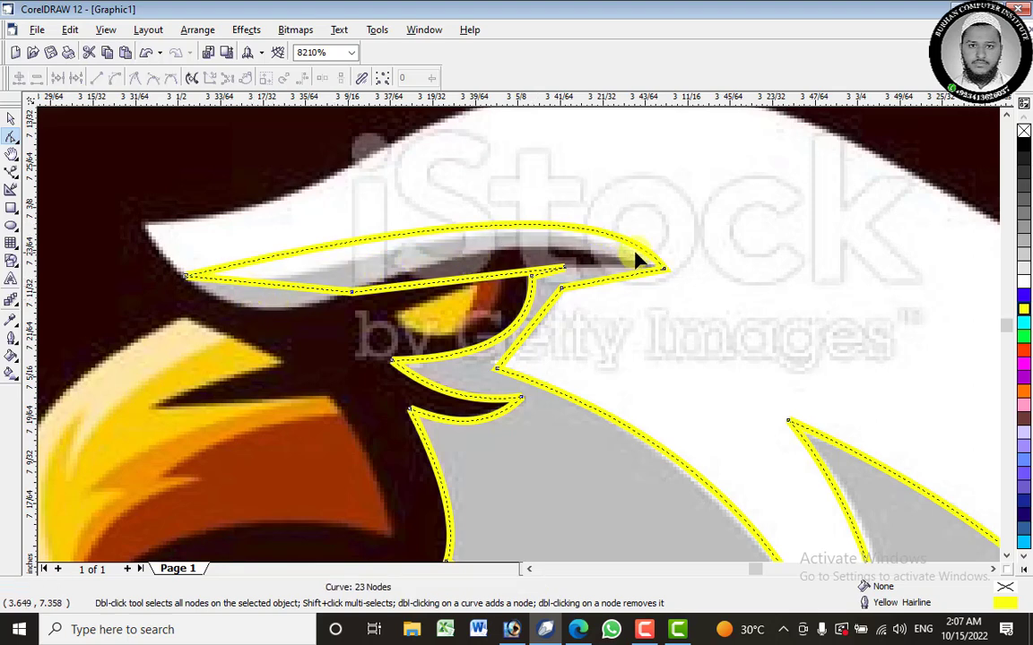
drag(665, 275, 673, 269)
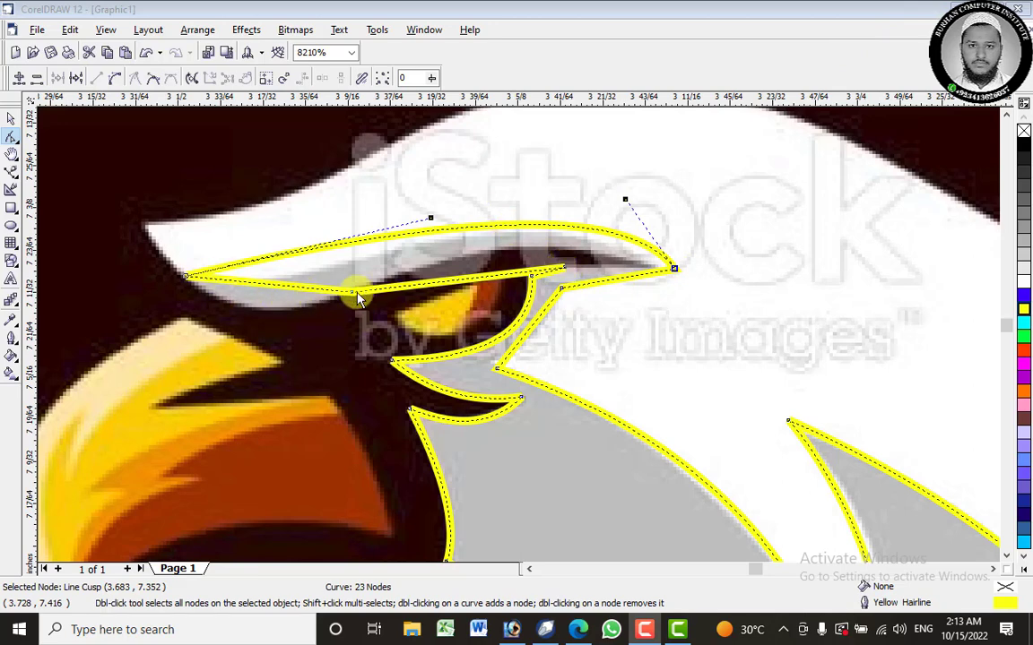
Convert the front lower brow edge to a curve and bend it down along the grey boundary above the beak.
click(264, 284)
right_click(265, 286)
click(301, 345)
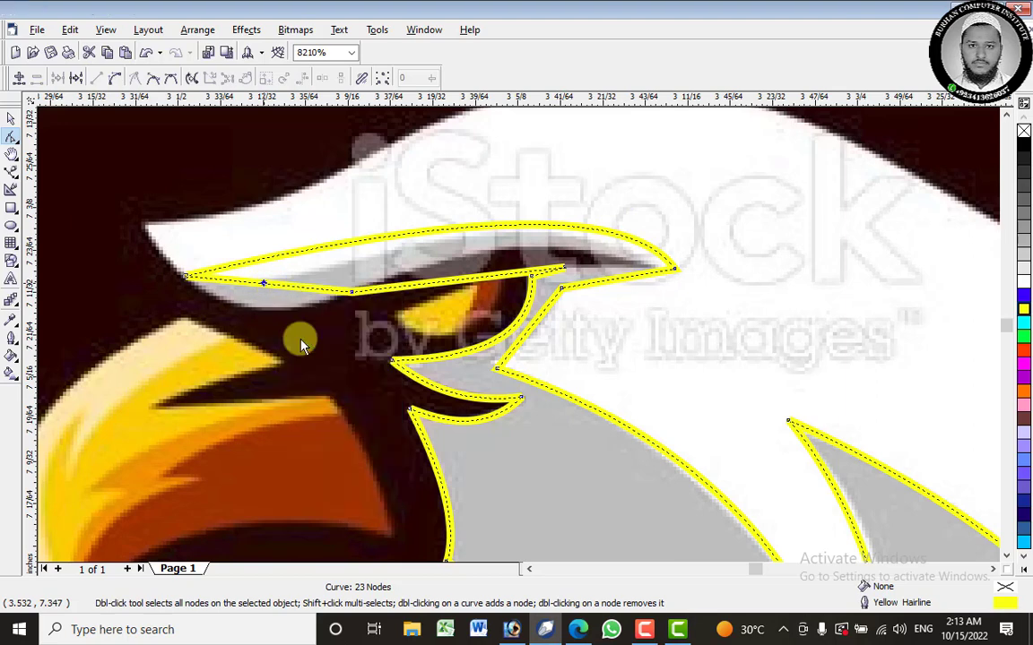
click(264, 285)
drag(266, 285, 311, 313)
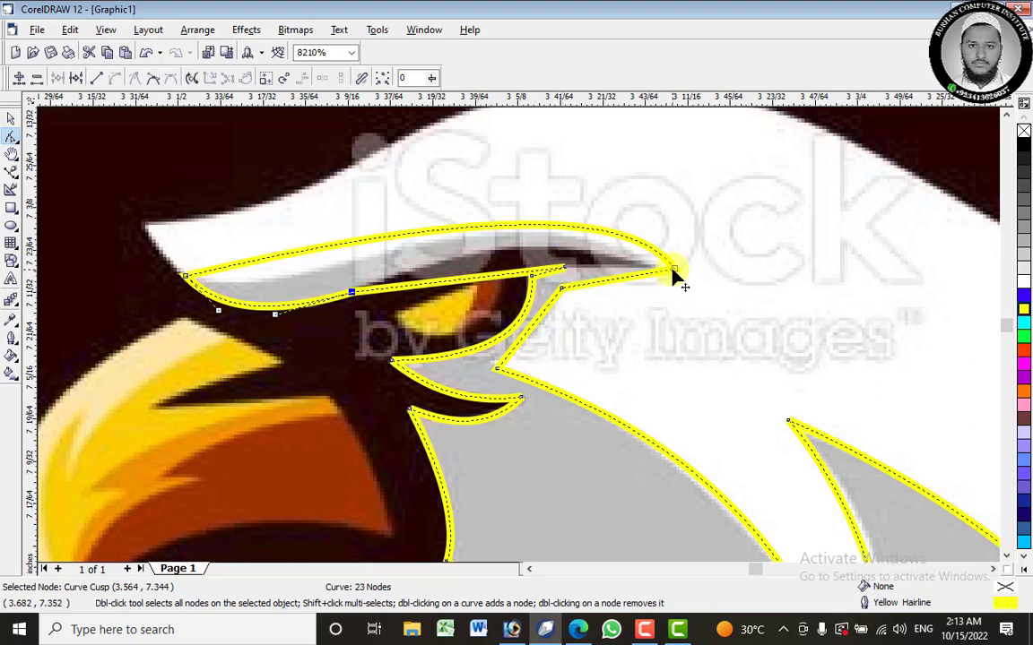
Move the outer brow tip node farther back into the white and the inner node to the rear tip of the dark eye stripe.
drag(673, 270, 724, 276)
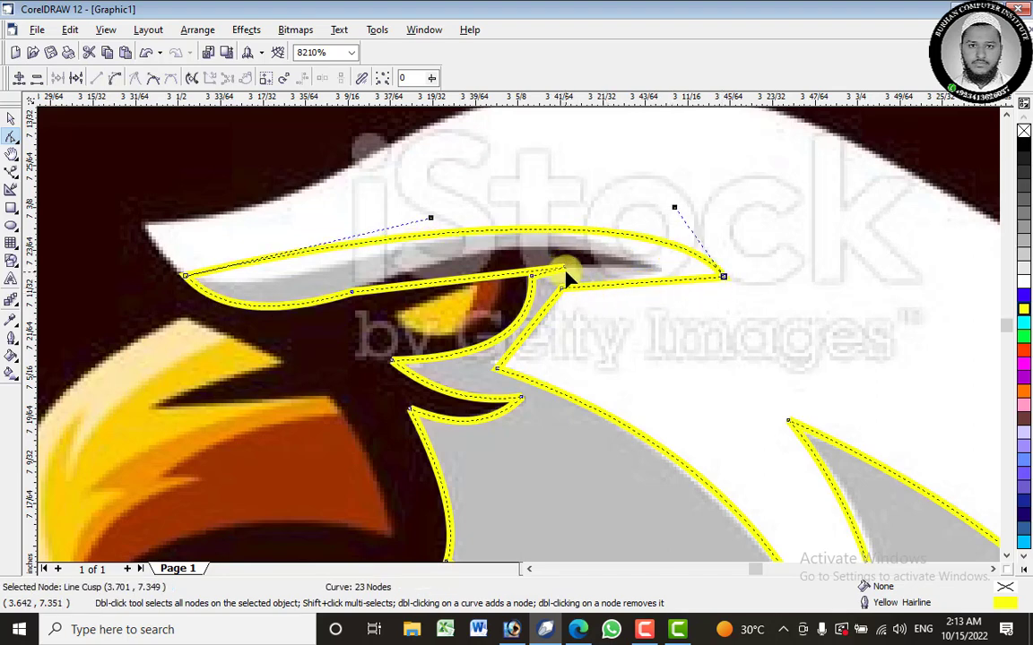
drag(565, 271, 661, 269)
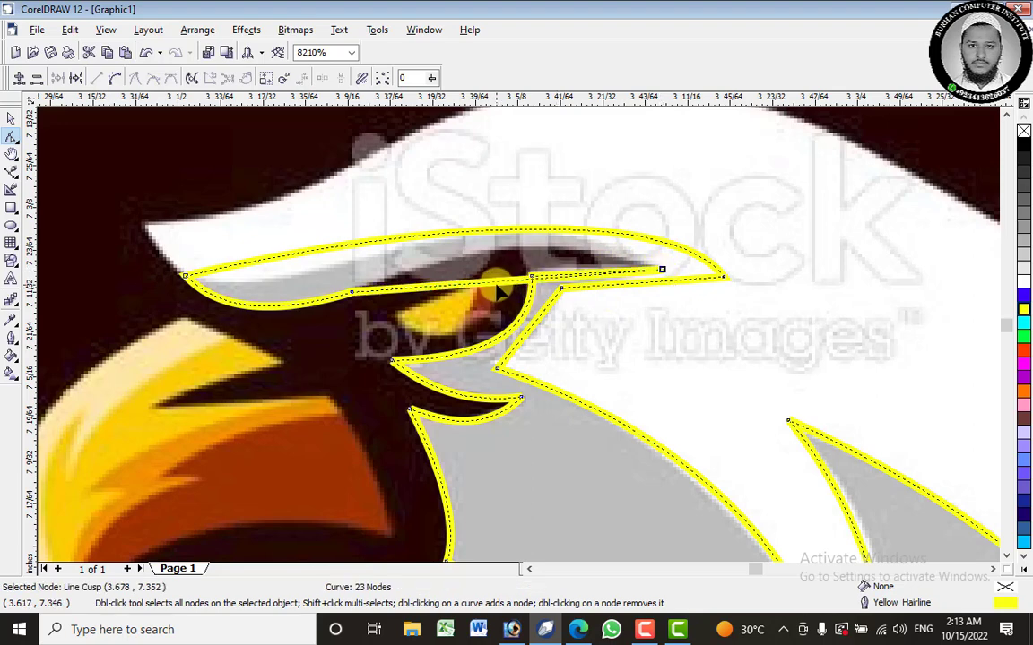
Convert the brow edge above the eye to a curve, bend it along the dark boundary, and make its front node smooth.
right_click(500, 285)
click(537, 341)
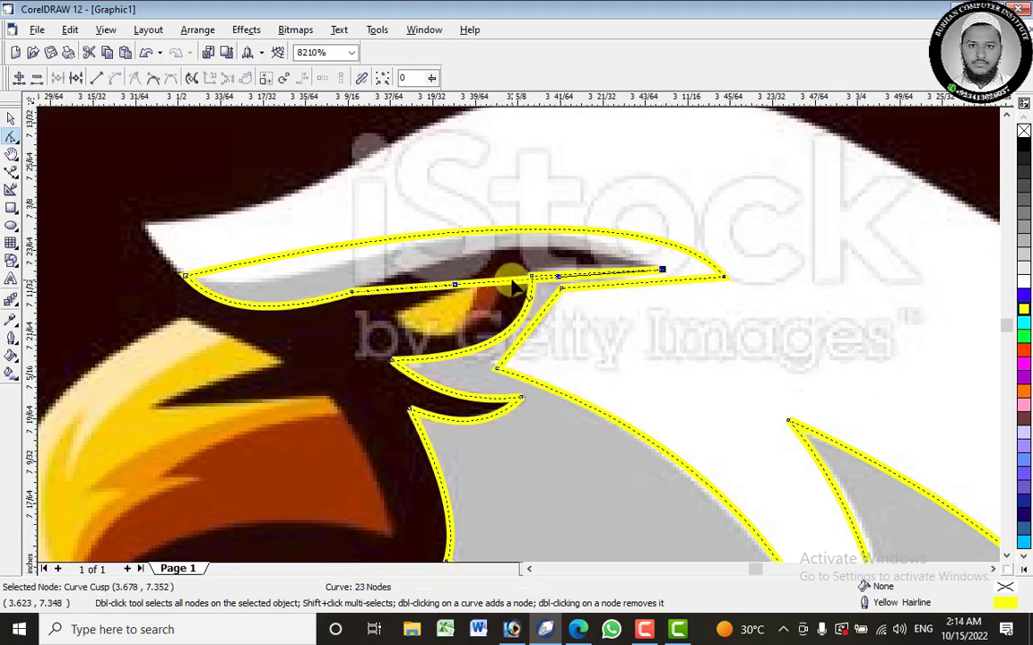
mouse_move(524, 258)
mouse_down()
mouse_move(529, 243)
mouse_move(525, 253)
mouse_up()
right_click(351, 294)
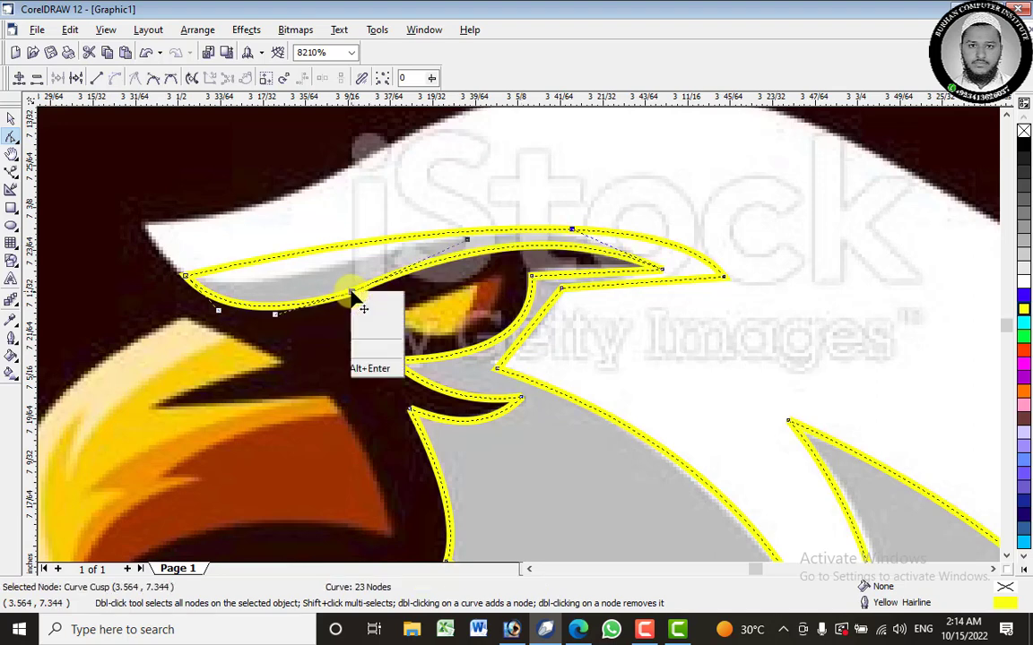
click(384, 384)
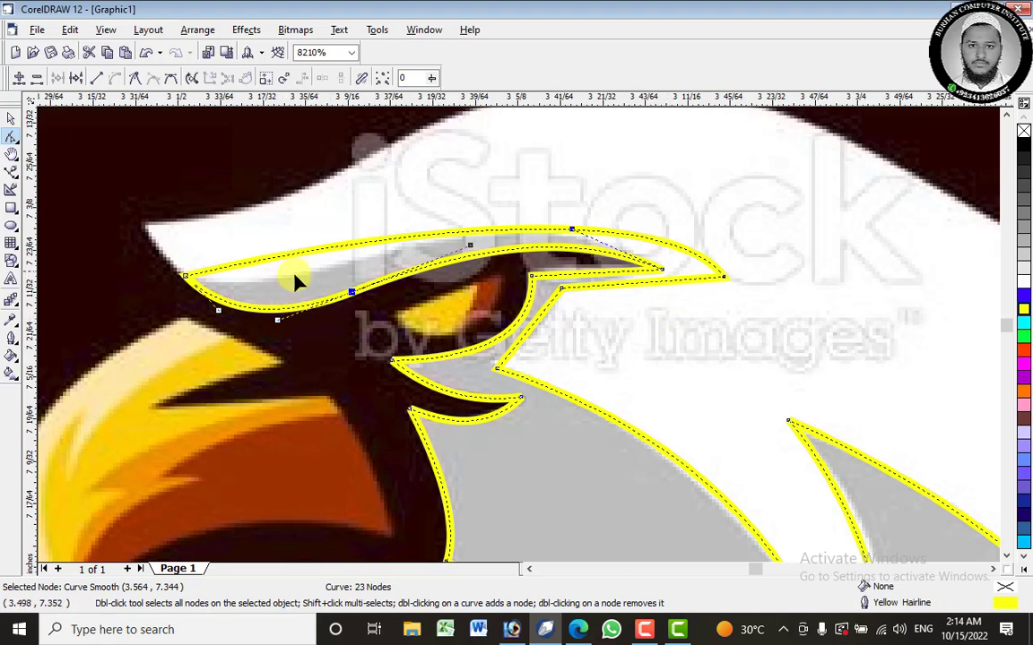
Bend the upper brow curve higher into the white area above the grey shading.
right_click(536, 230)
click(515, 233)
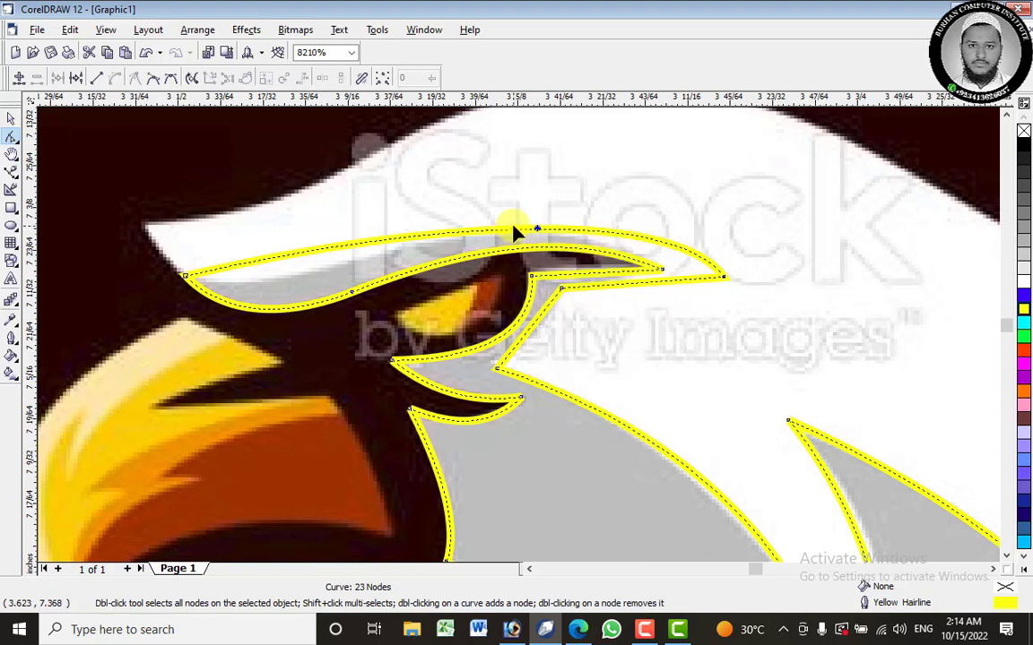
drag(536, 235, 535, 215)
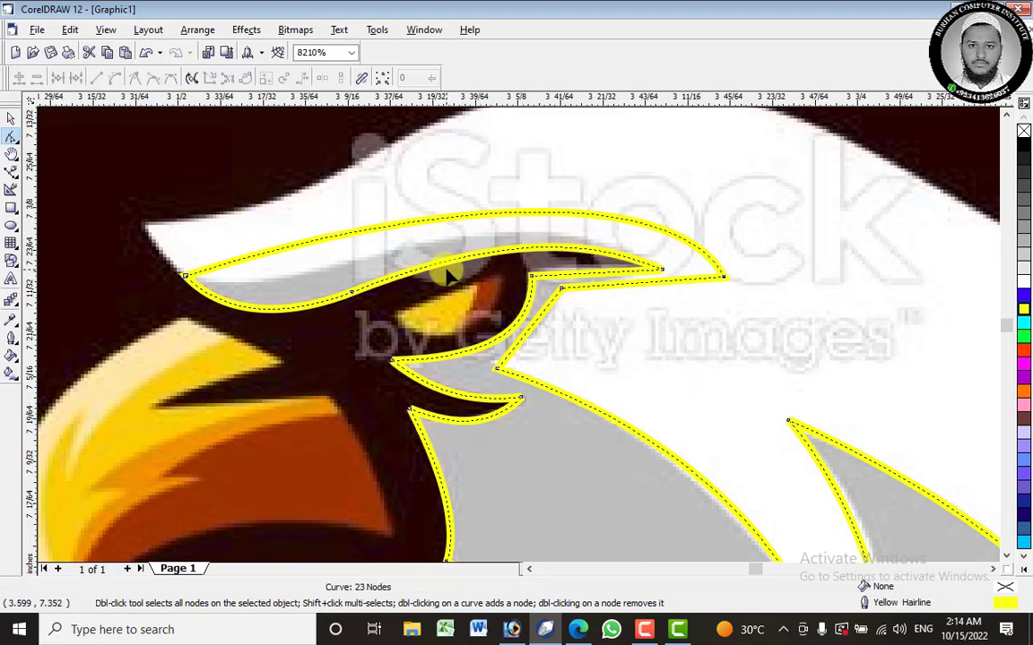
Convert the short straight edge behind the eye's lower corner to a curve and bend it along the light grey boundary.
right_click(535, 335)
click(556, 339)
drag(561, 291, 560, 324)
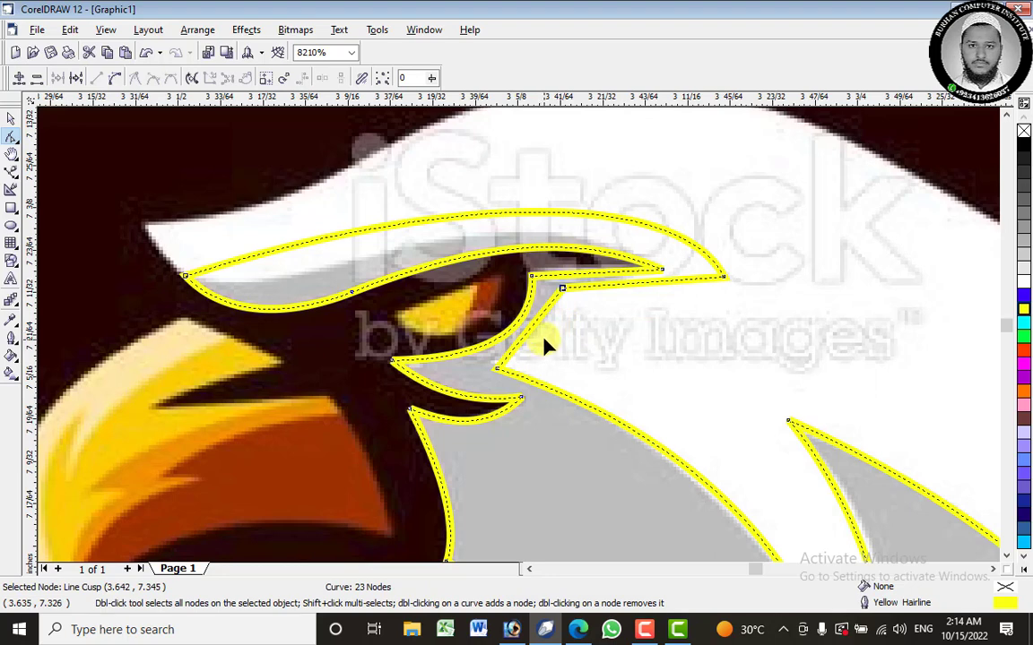
right_click(534, 334)
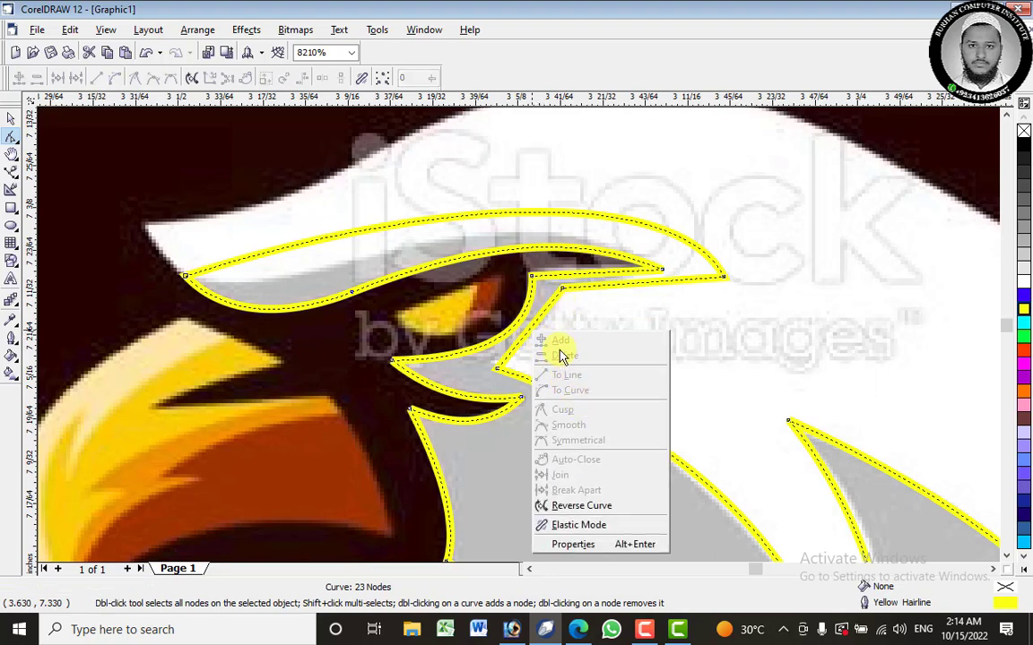
click(529, 334)
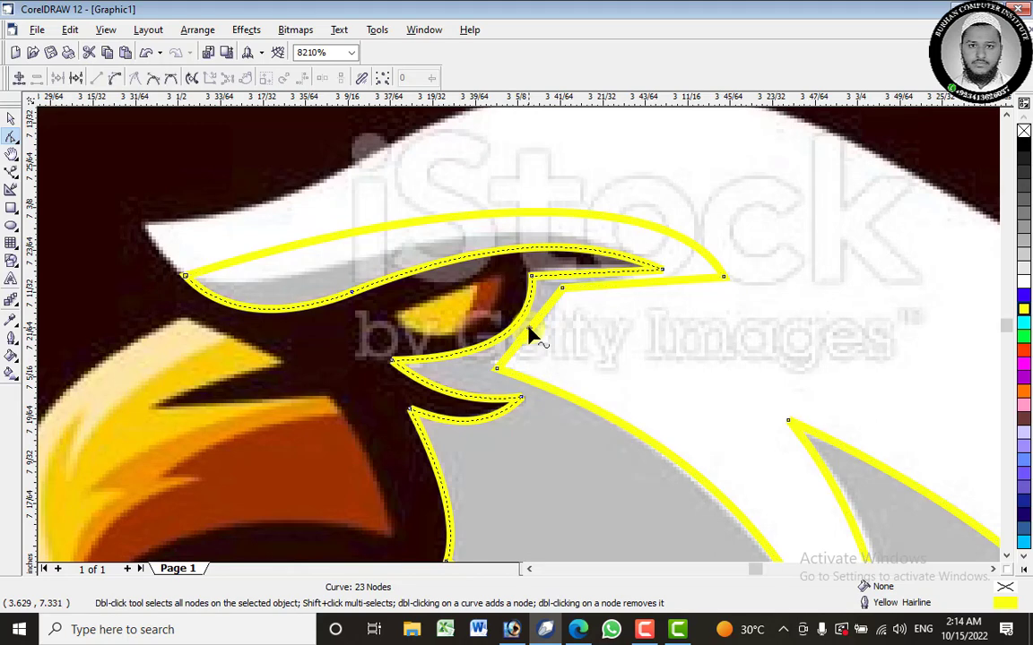
right_click(529, 333)
click(551, 340)
drag(531, 328, 544, 332)
click(604, 341)
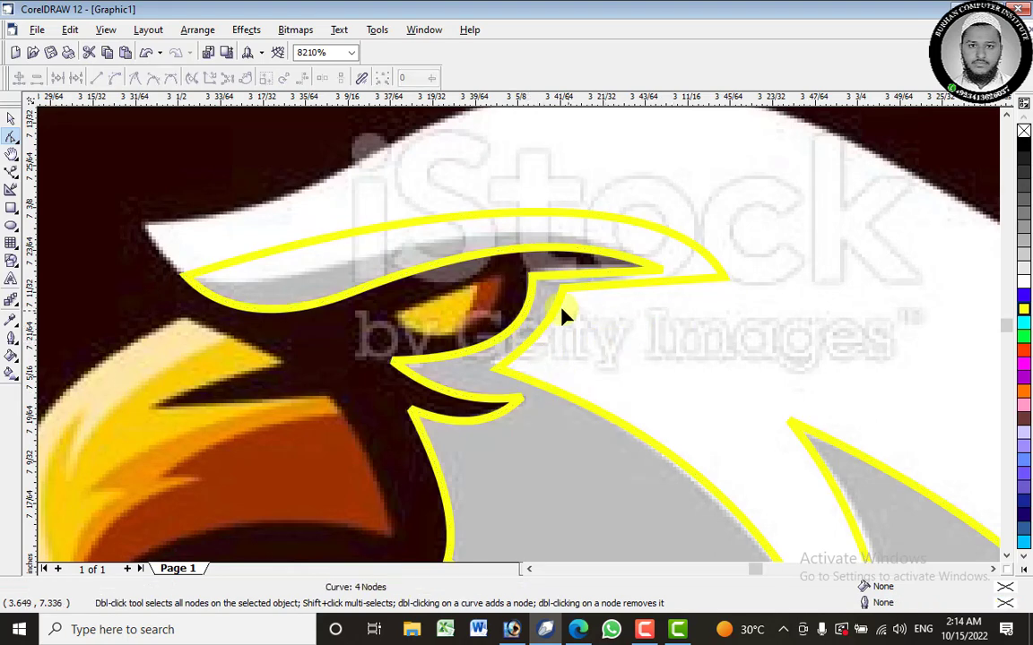
Move the finished light grey face and neck outline off the logo into the empty area beside it and fill it with cyan.
click(986, 520)
drag(1006, 558, 1006, 558)
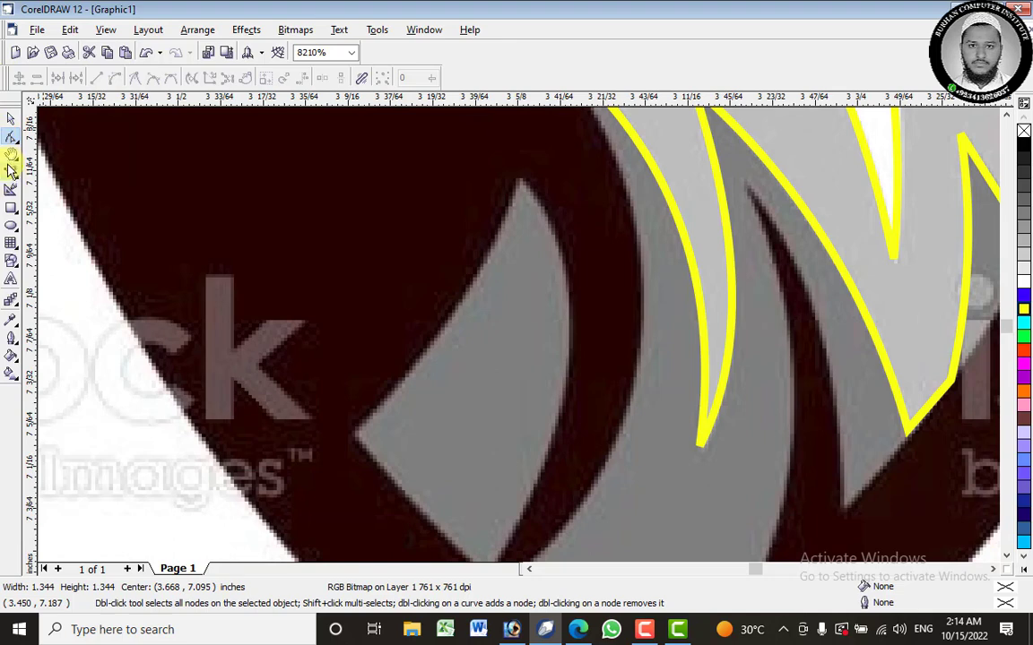
click(11, 154)
drag(589, 229, 362, 261)
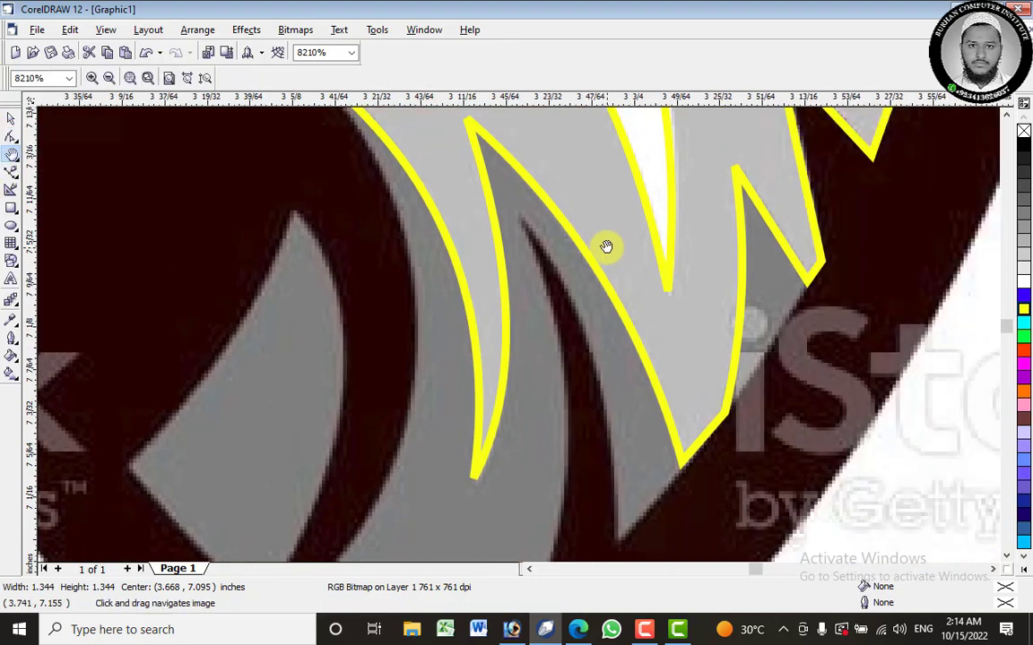
scroll(606, 245, down, 3)
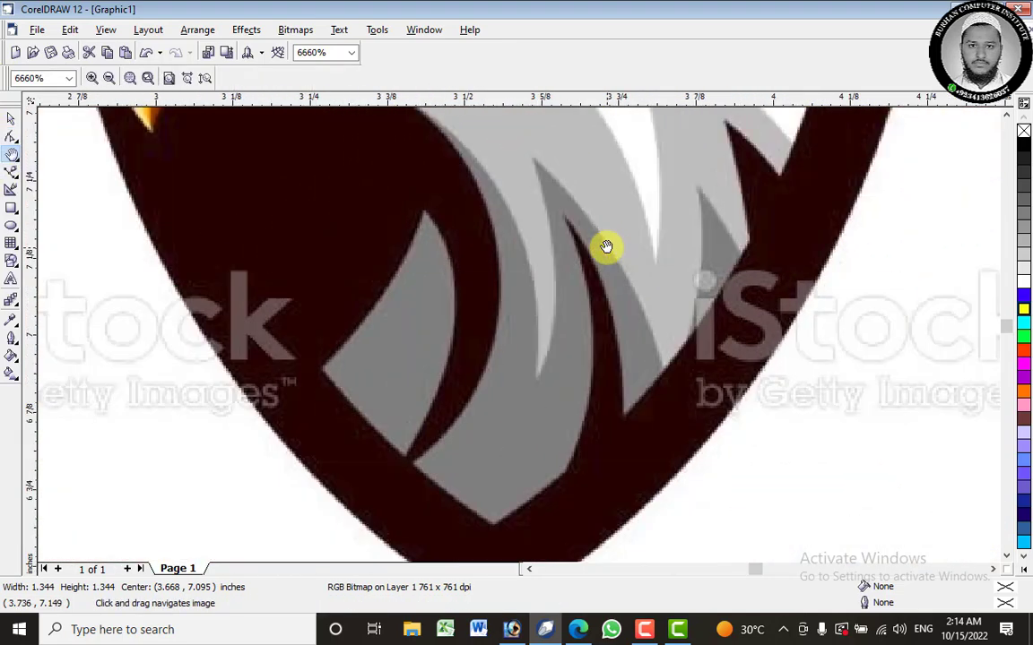
scroll(606, 245, down, 5)
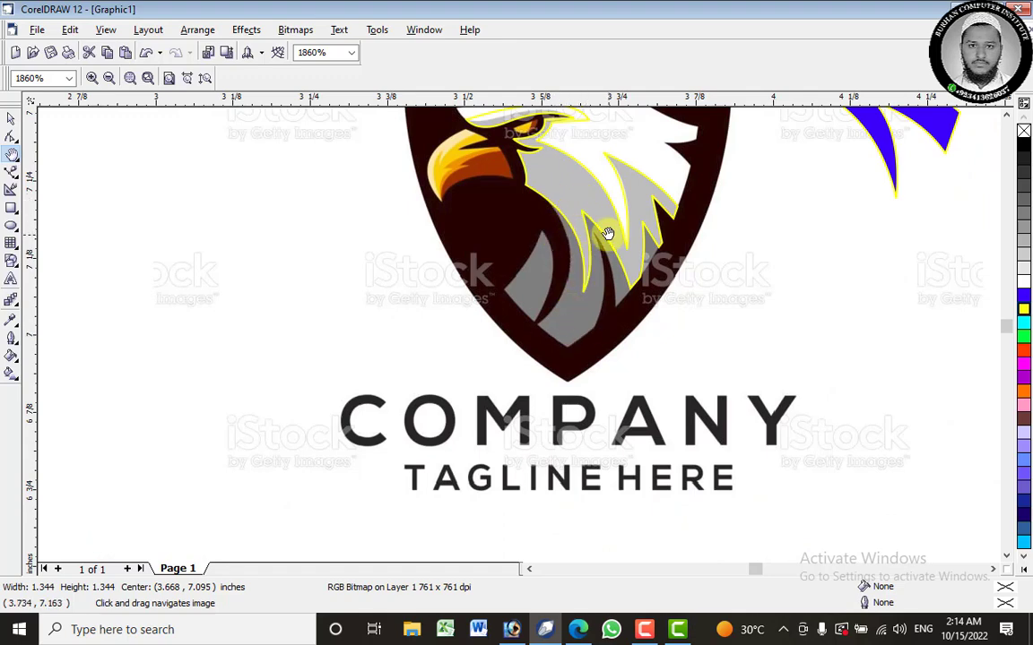
scroll(606, 247, up, 1)
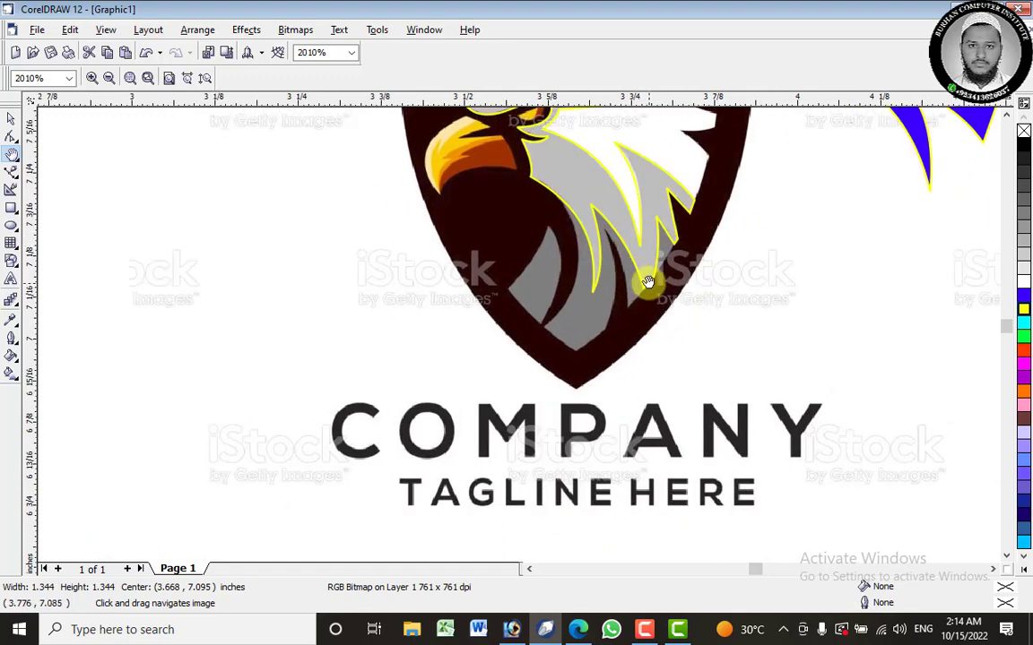
scroll(576, 173, up, 1)
click(10, 118)
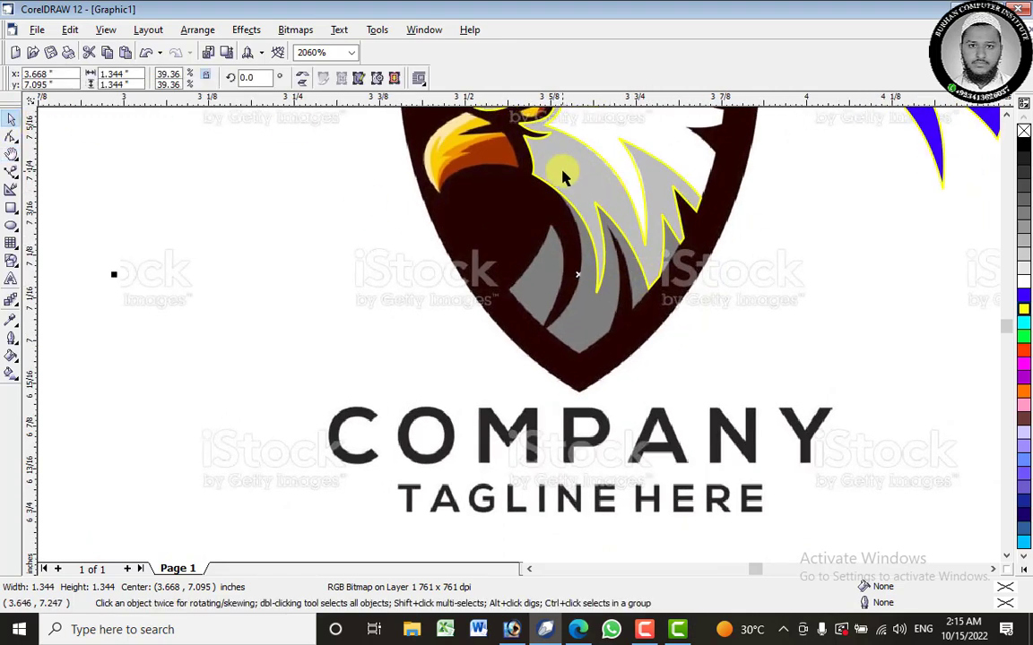
drag(563, 177, 884, 314)
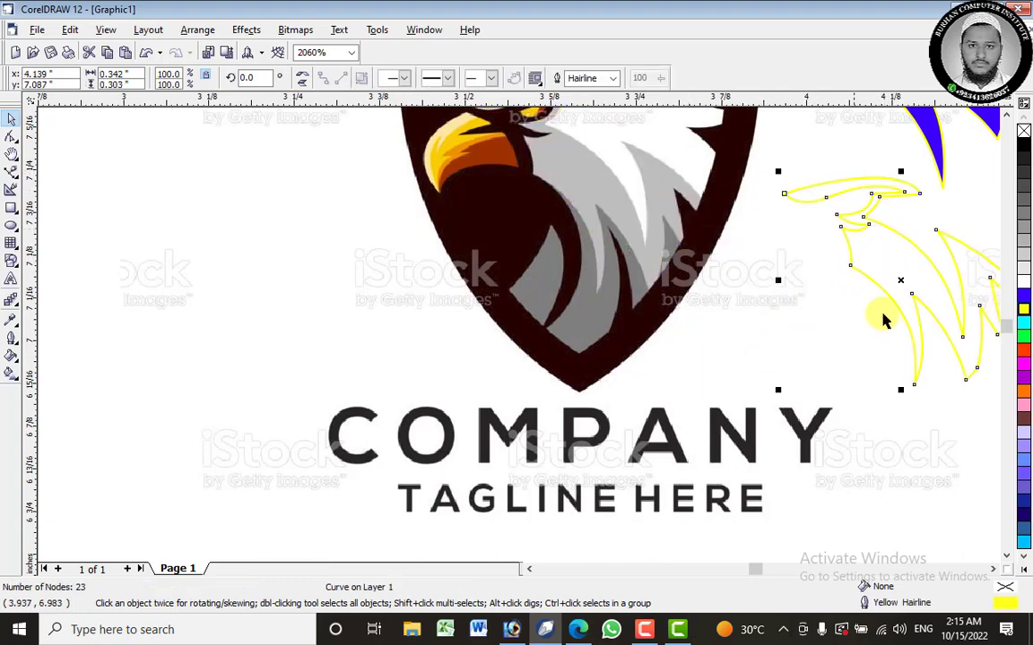
click(1027, 332)
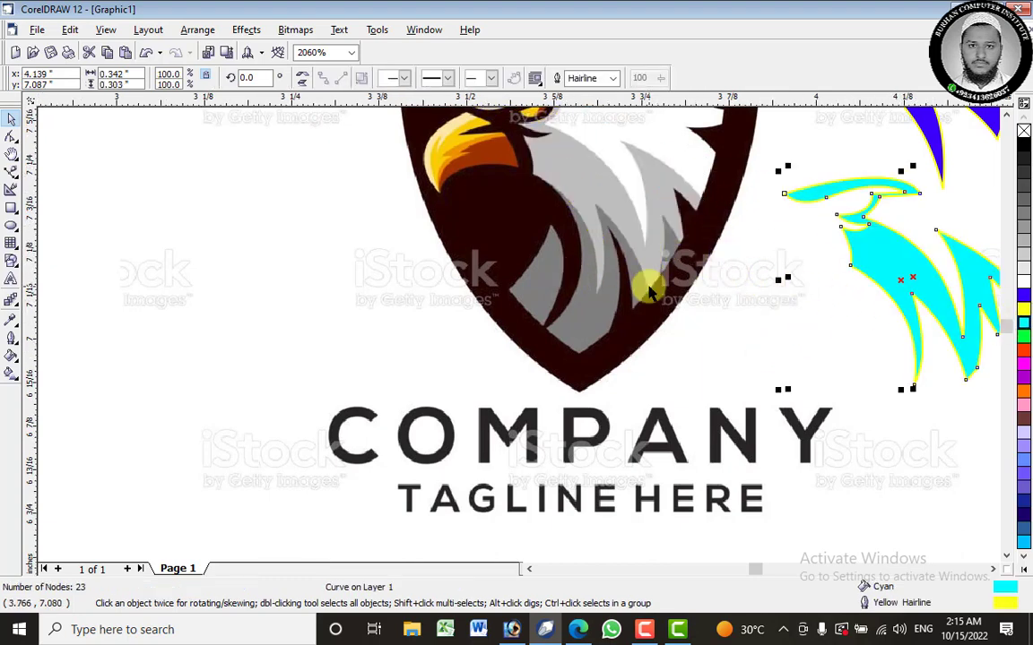
Begin a straight-edged Bezier outline of the dark grey neck from the throat down to the lowest feather point and its rear corner.
scroll(661, 247, up, 1)
click(665, 240)
scroll(695, 226, up, 3)
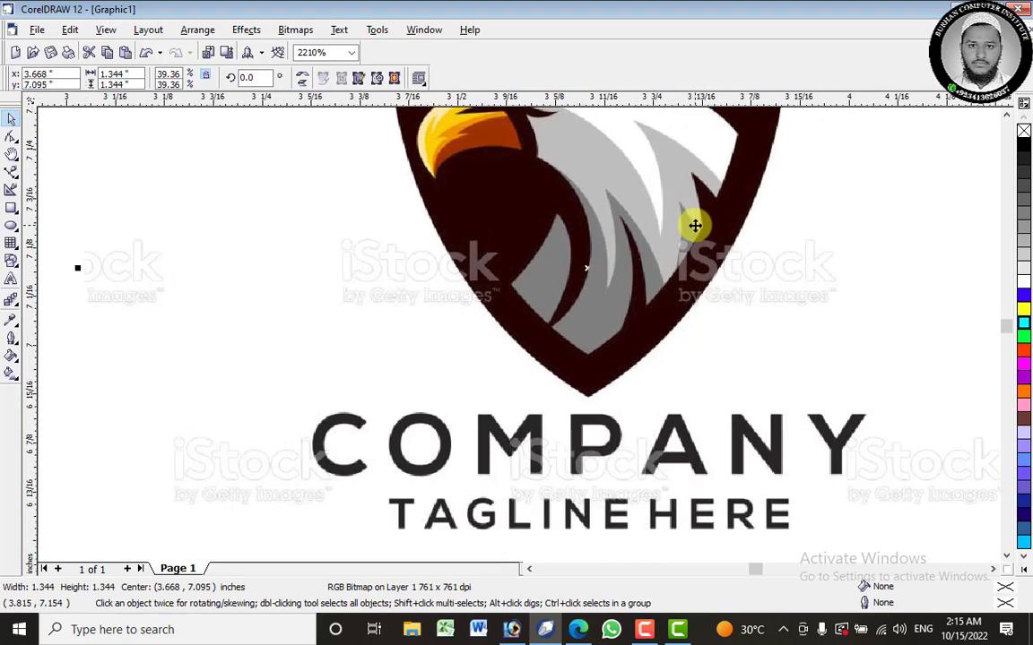
scroll(694, 206, up, 1)
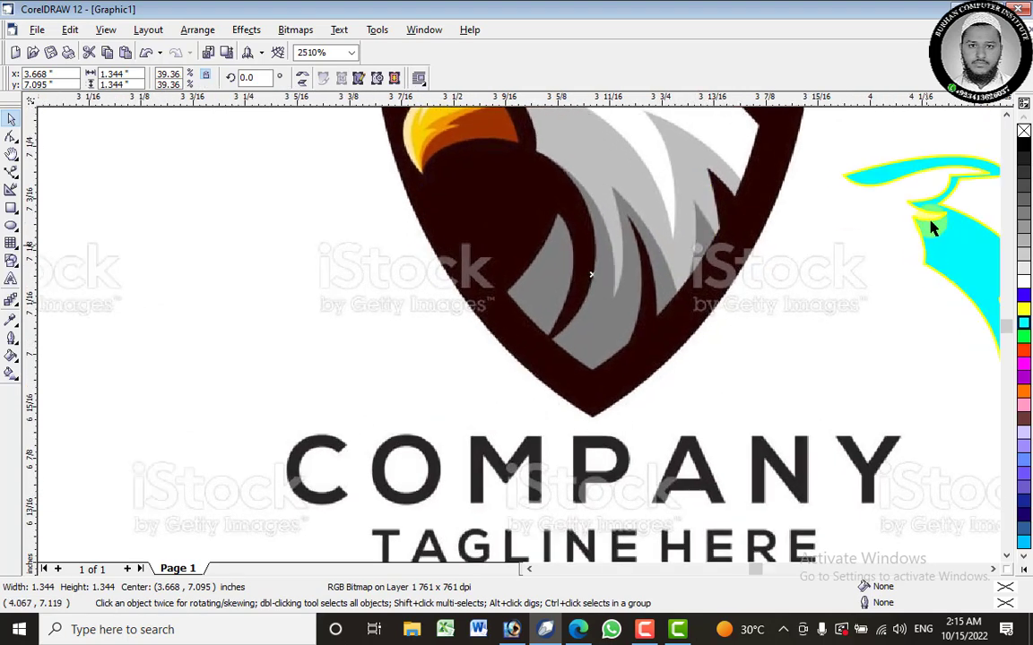
scroll(618, 199, up, 3)
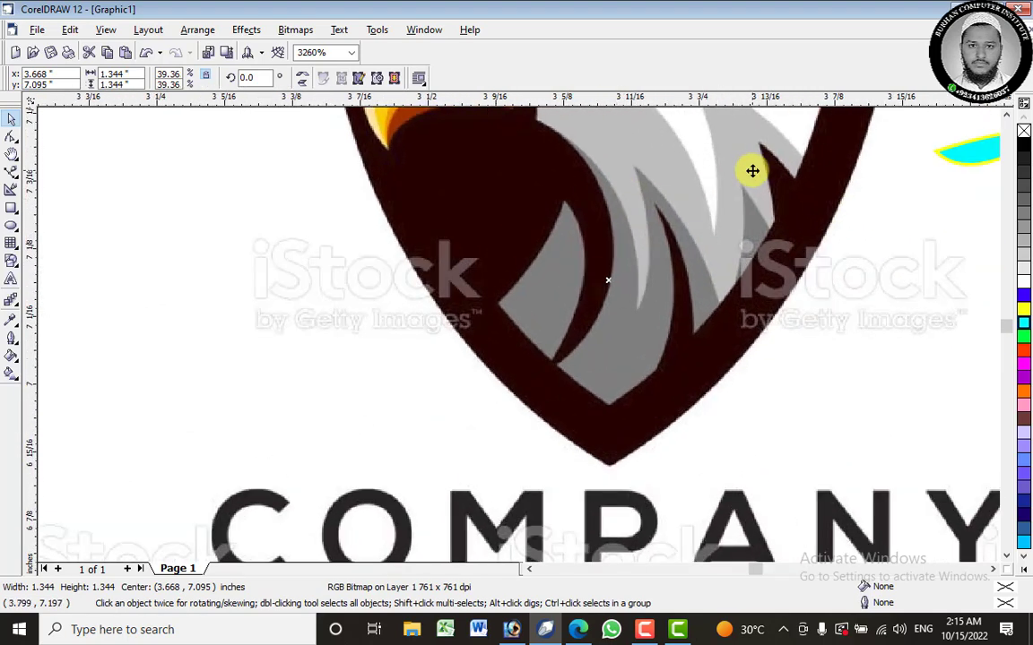
click(11, 170)
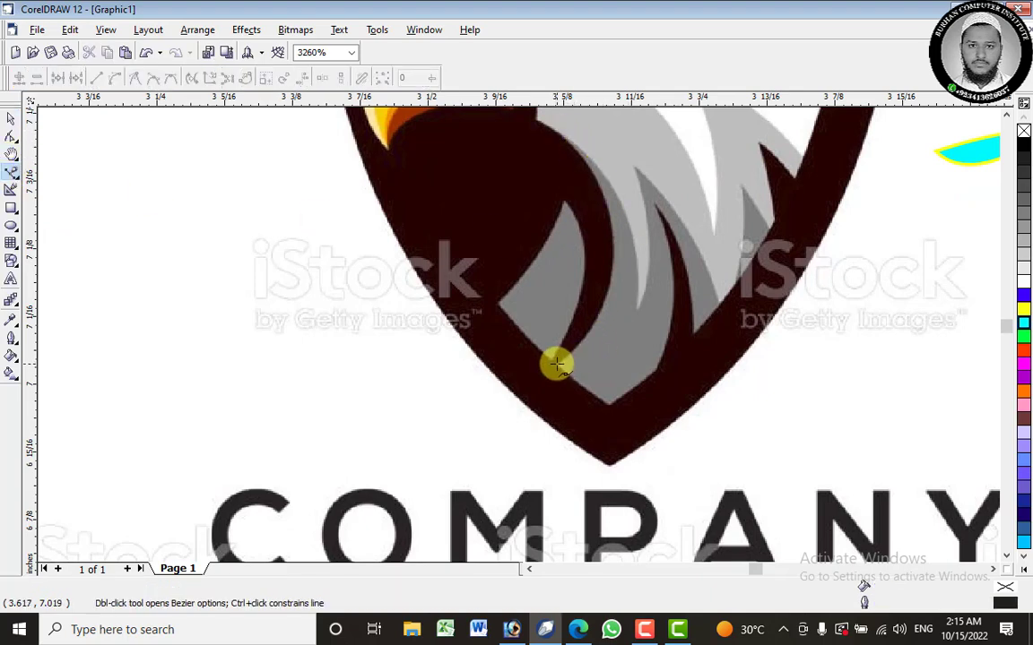
click(560, 135)
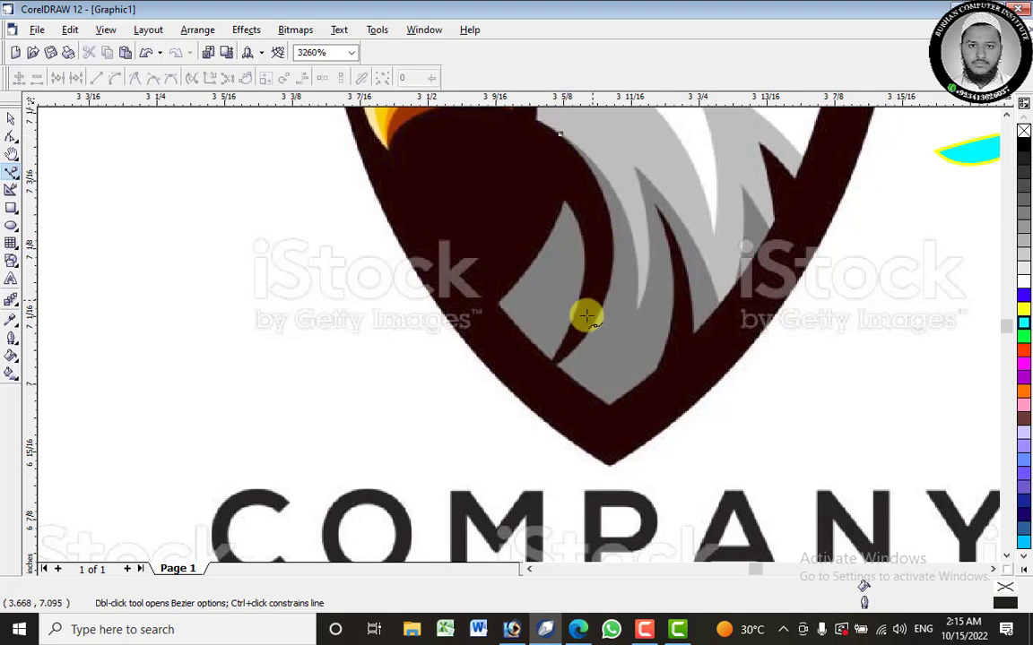
click(556, 363)
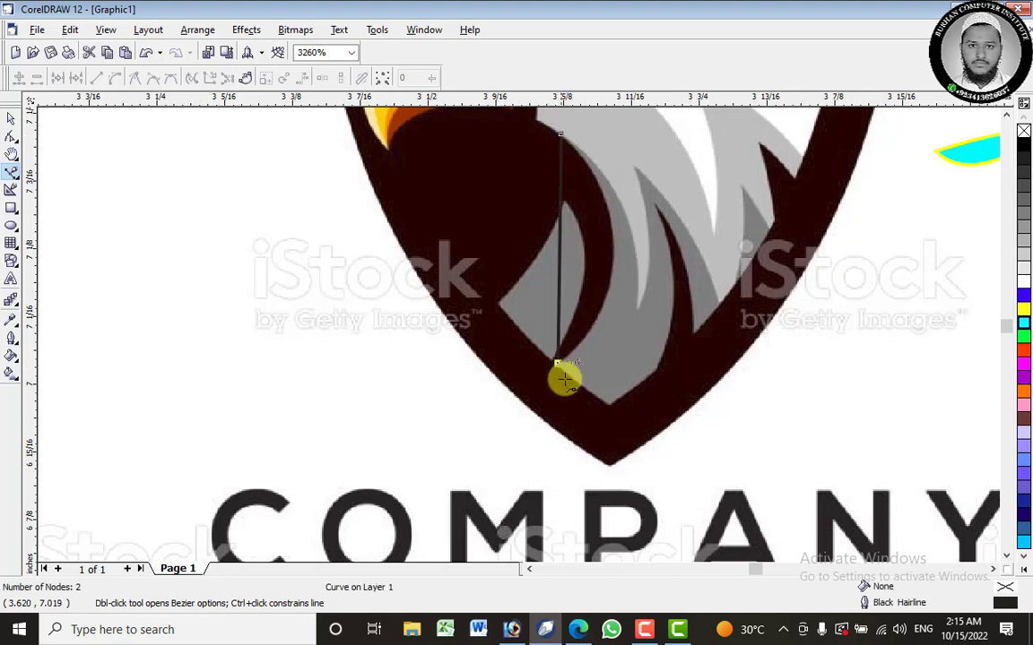
click(608, 404)
click(656, 369)
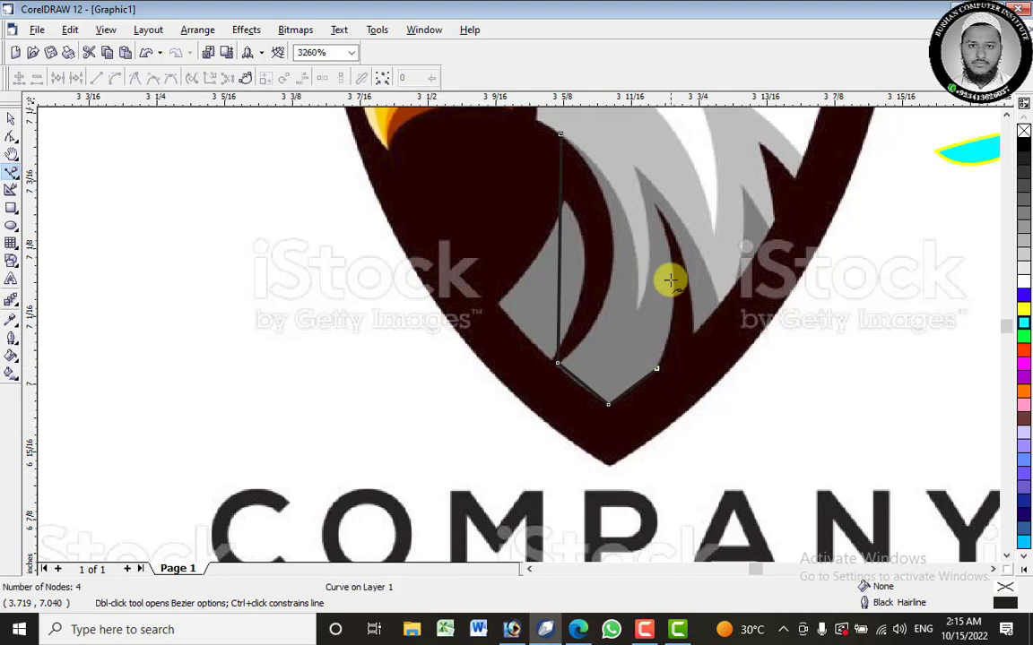
Continue the neck outline around the dark notch and rear feather tips, and close it at the throat starting node.
click(654, 206)
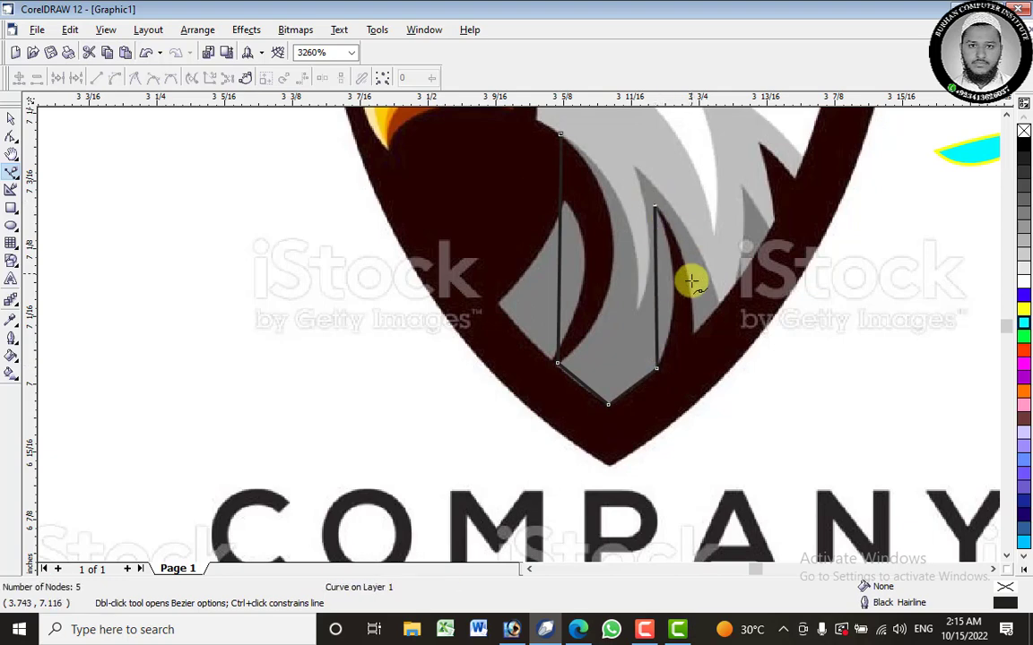
click(693, 331)
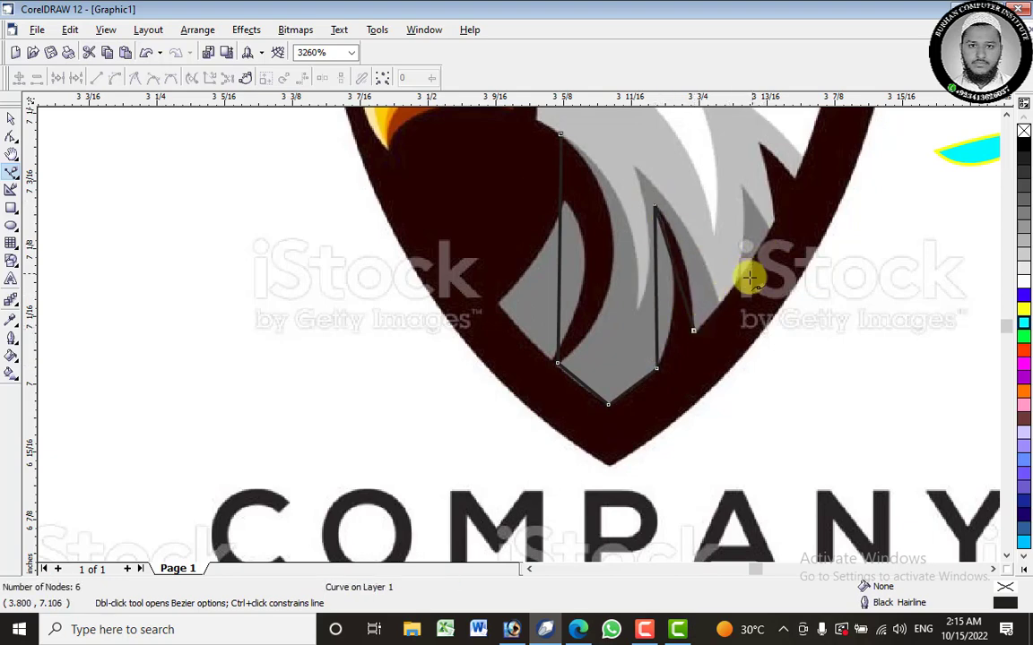
click(734, 282)
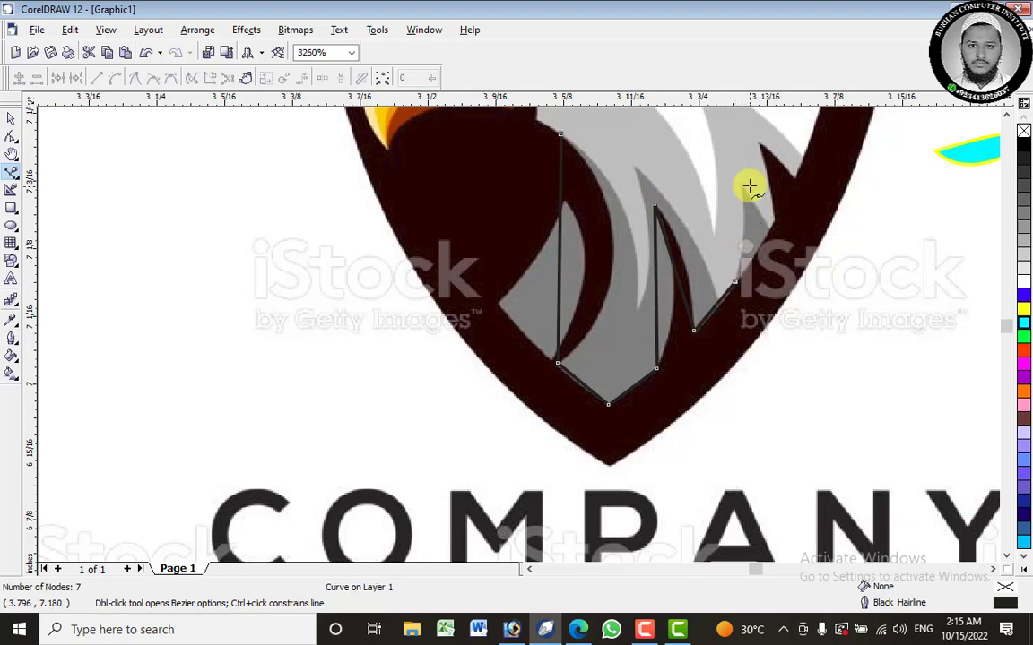
click(739, 186)
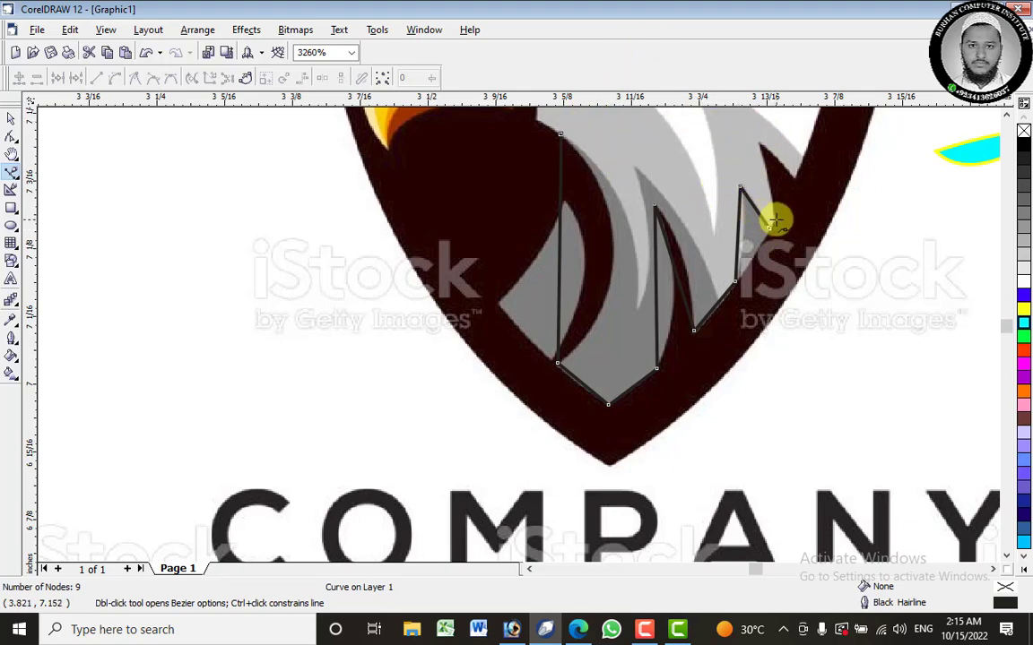
click(560, 134)
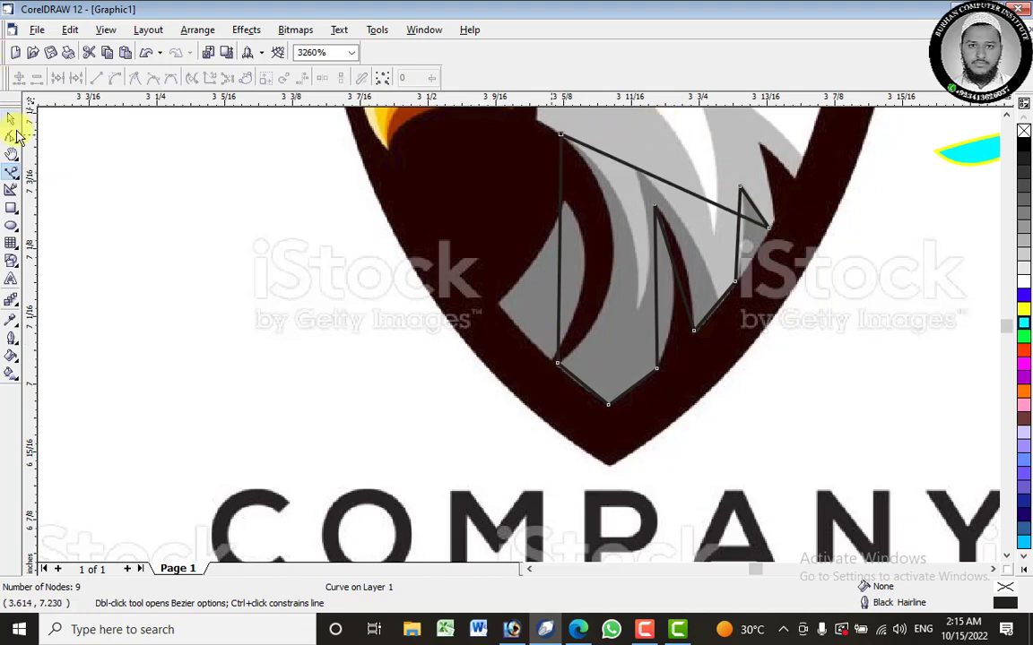
Convert the neck outline's long front edge to a curve, bend it along the dark boundary, and refine its lower node and upper handle.
click(13, 134)
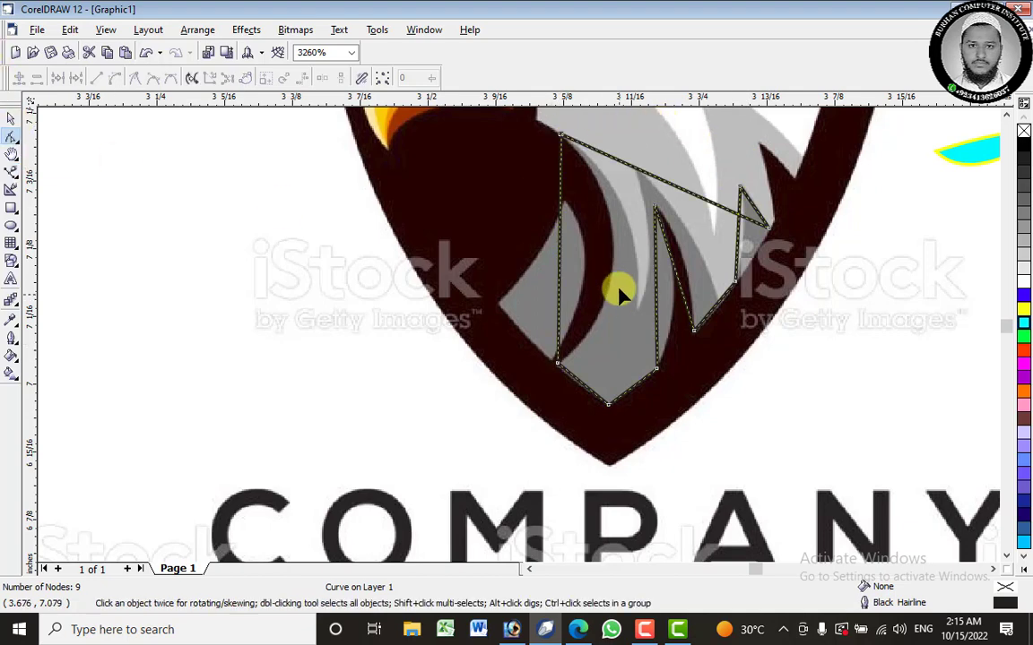
right_click(560, 233)
click(592, 247)
click(563, 241)
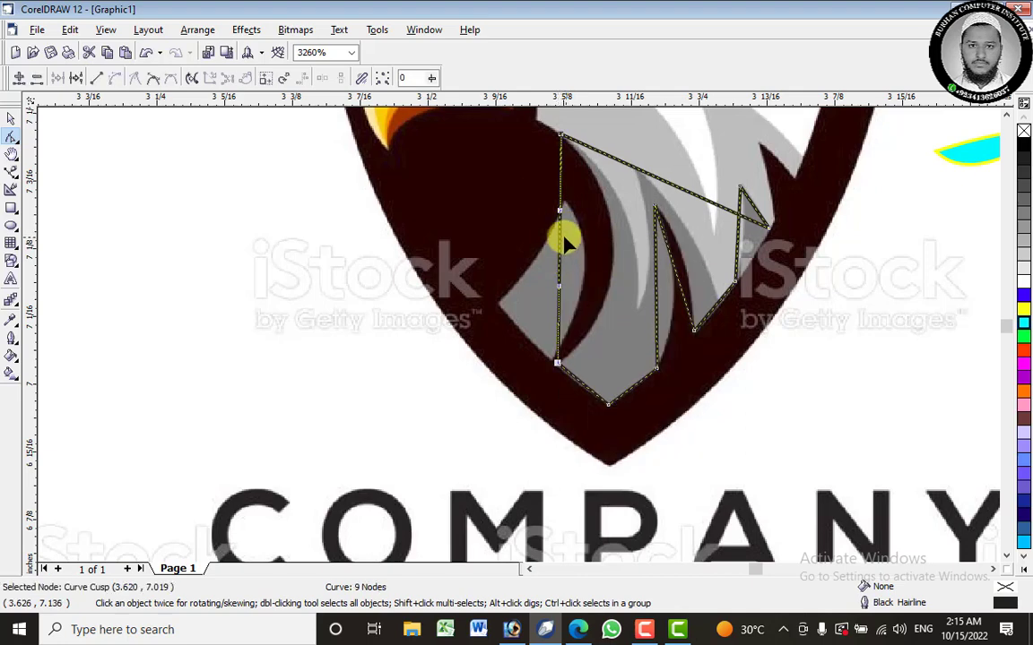
drag(558, 235, 618, 240)
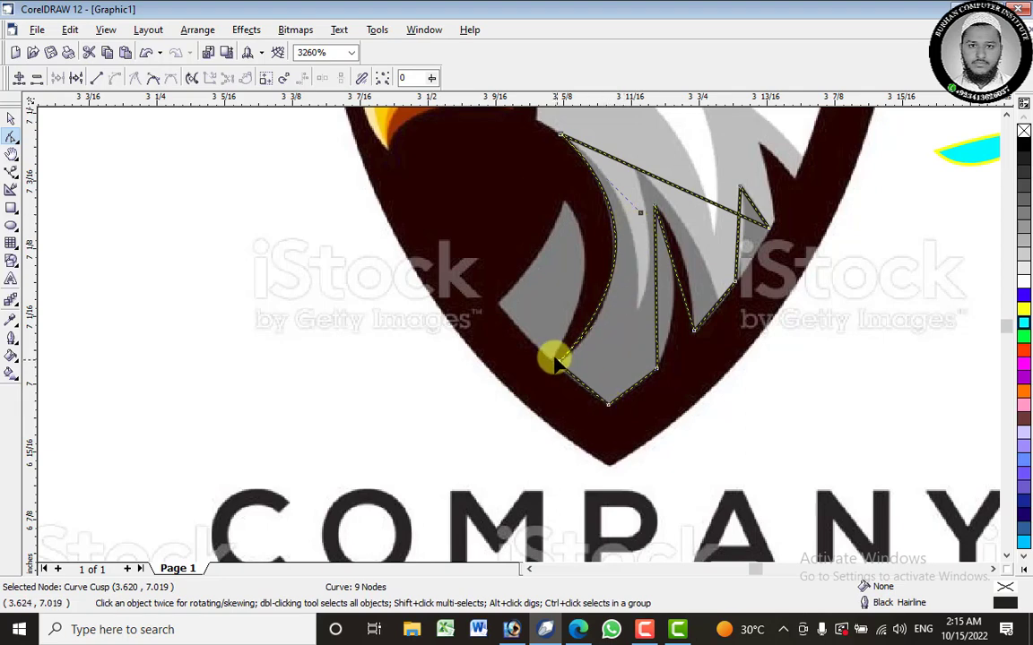
drag(558, 365, 560, 364)
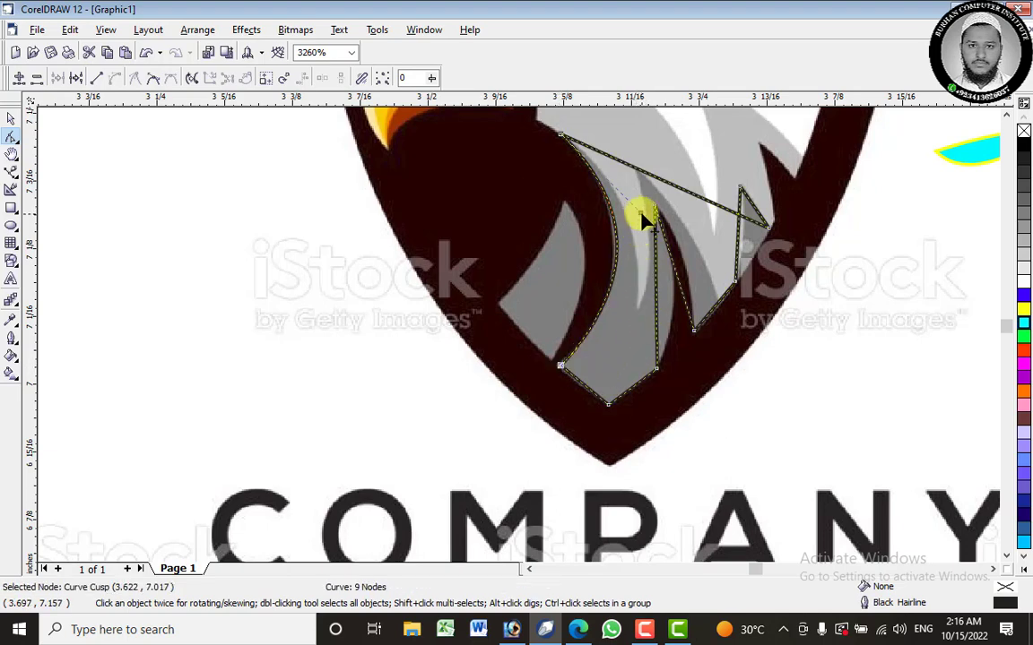
drag(637, 215, 636, 212)
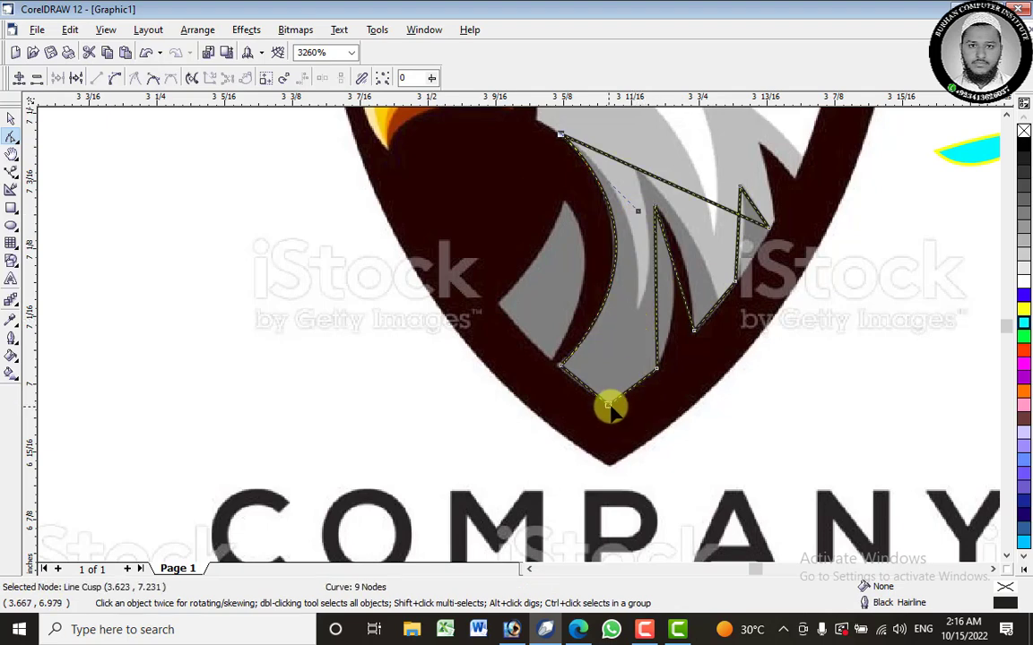
Convert both edges of the dark notch between the neck feathers to curves and bend them along the notch boundaries.
right_click(680, 278)
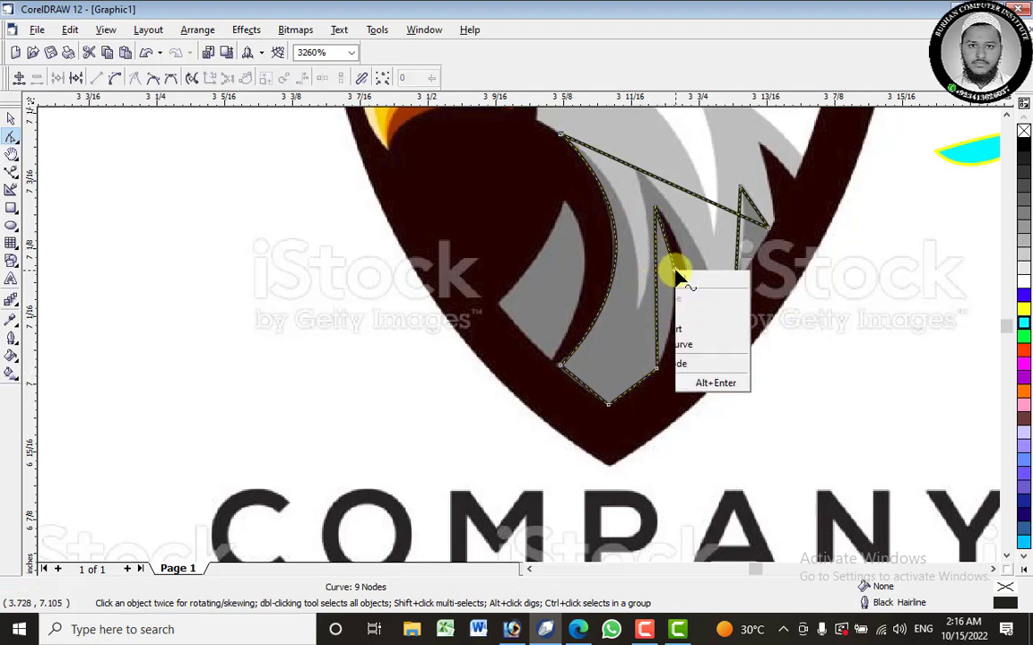
click(690, 328)
drag(684, 267, 686, 273)
right_click(656, 307)
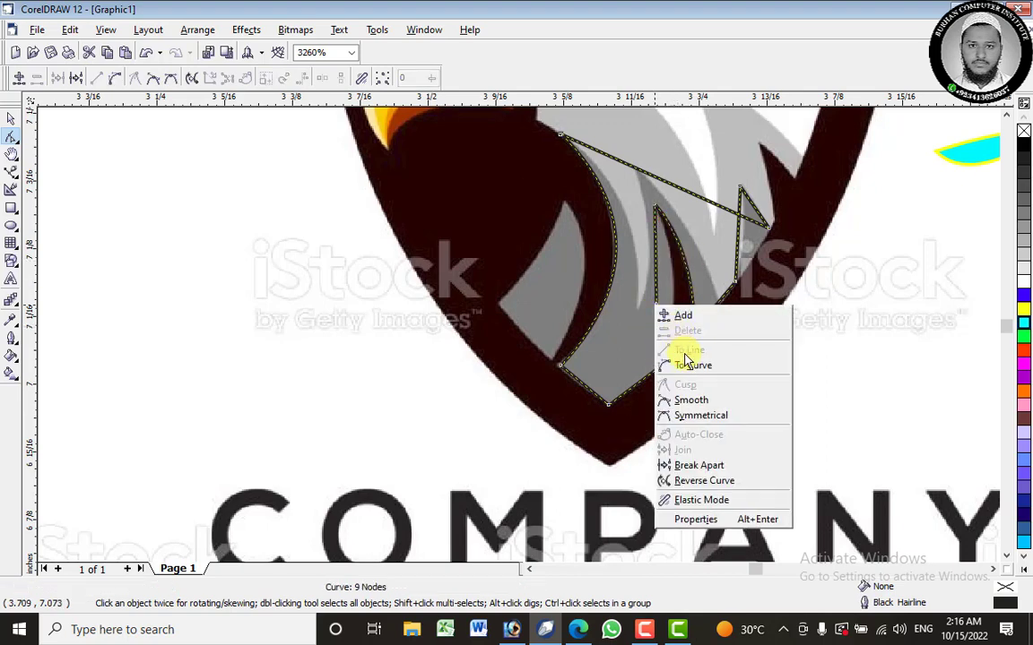
click(691, 364)
drag(663, 289, 675, 285)
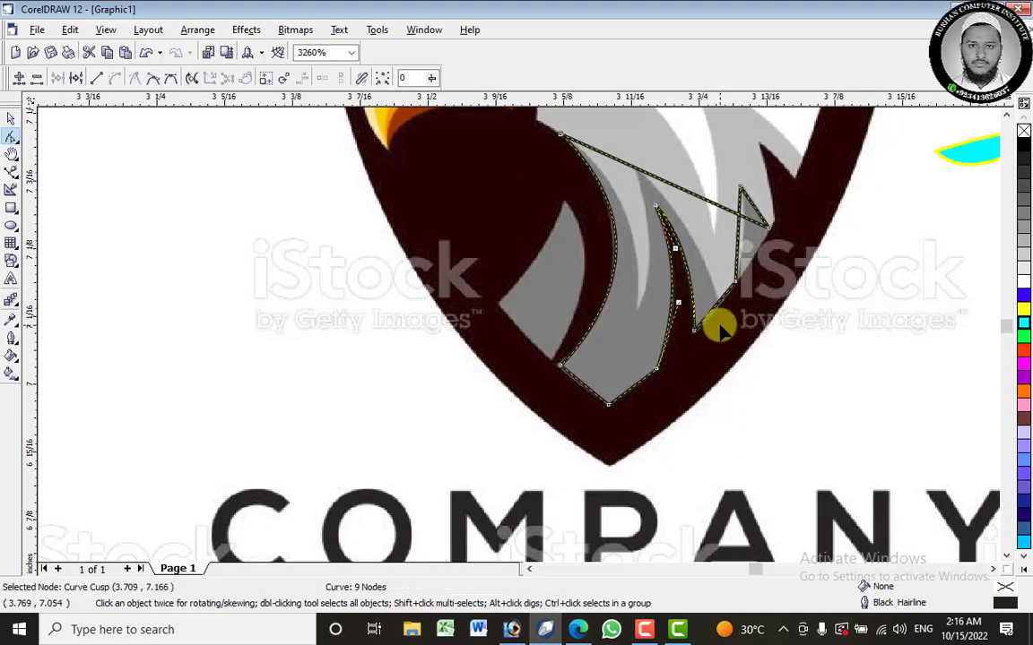
Convert the long closing edge across the neck to a curve and bend it upward over the light grey and white feathers.
right_click(702, 207)
click(753, 260)
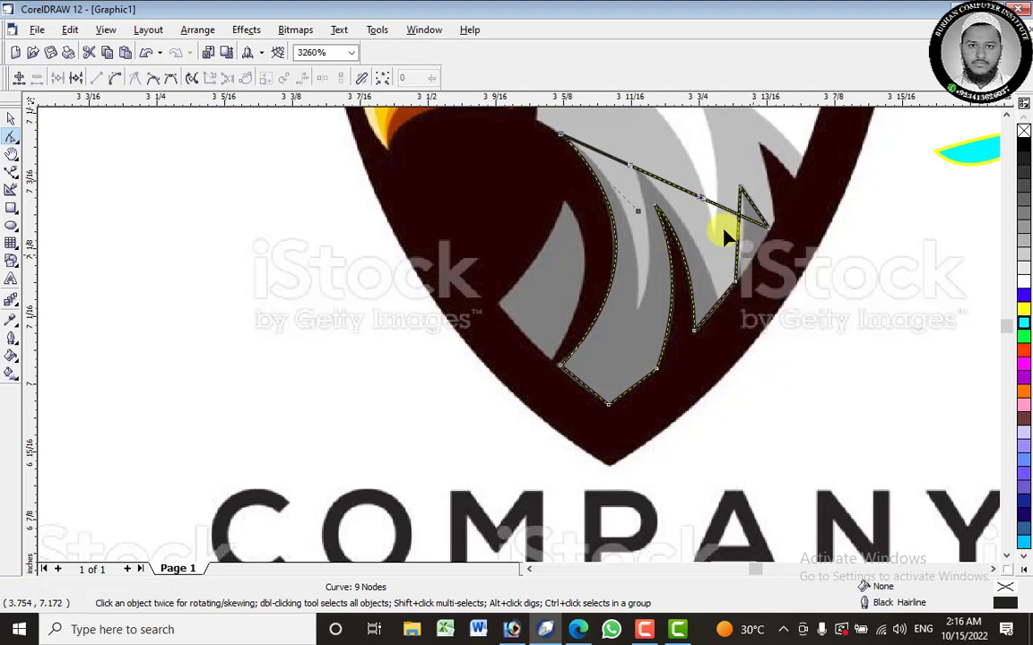
drag(686, 195, 711, 139)
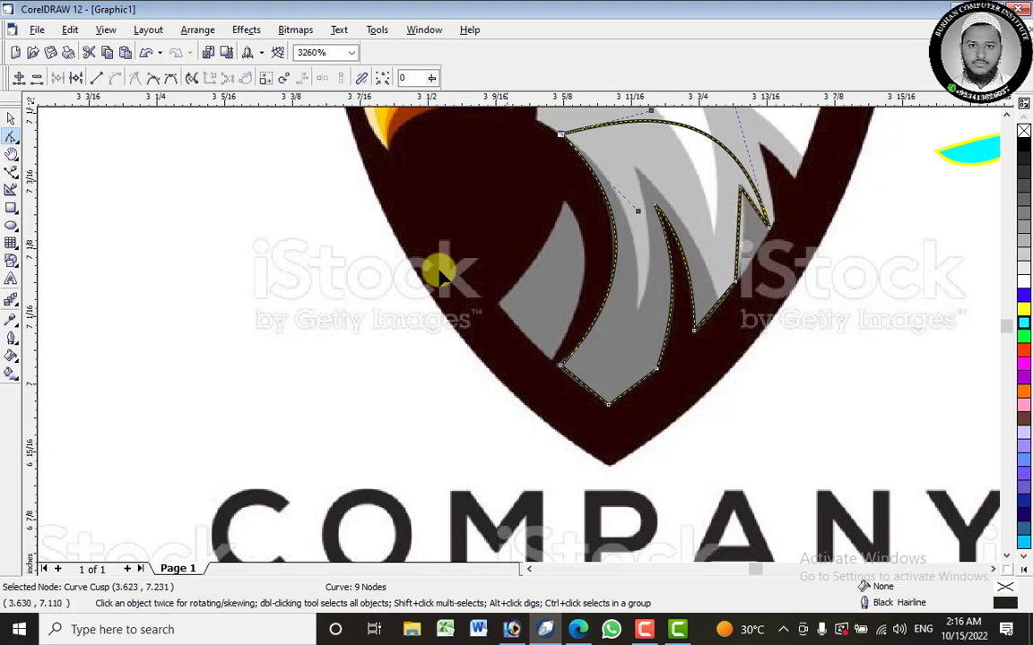
Fill the dark grey neck shape with red and move it off the logo beside the cyan shape.
click(10, 121)
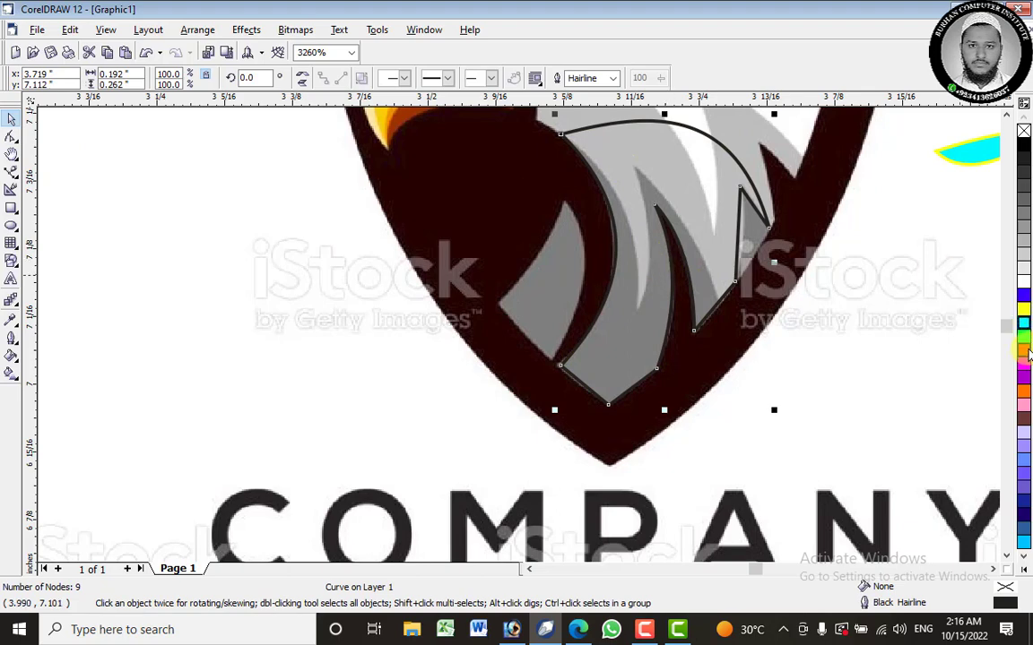
click(1025, 354)
scroll(697, 210, down, 1)
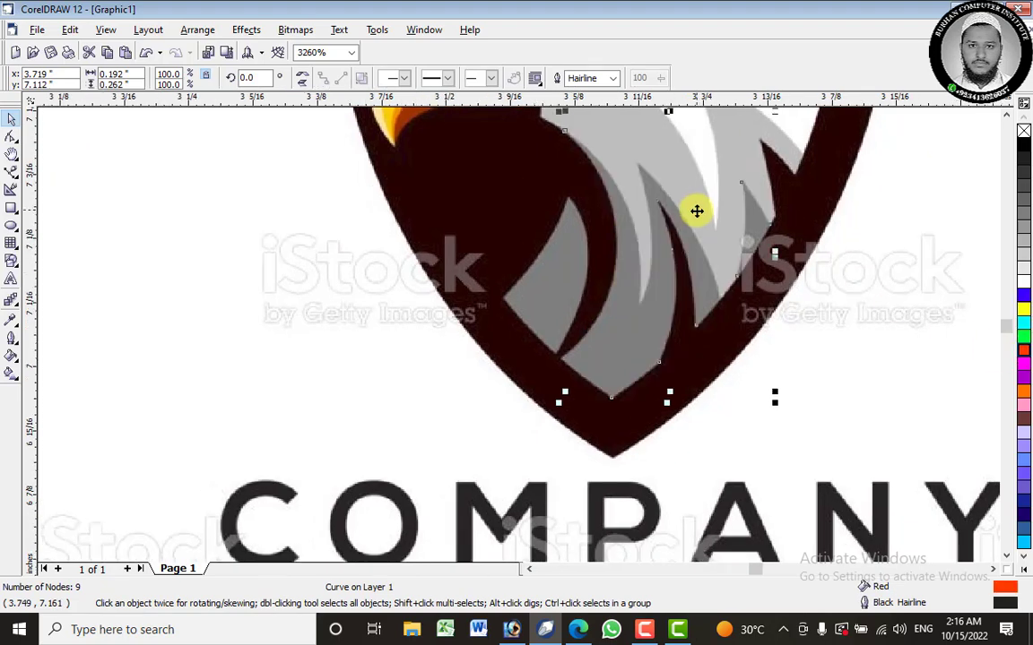
scroll(697, 210, down, 3)
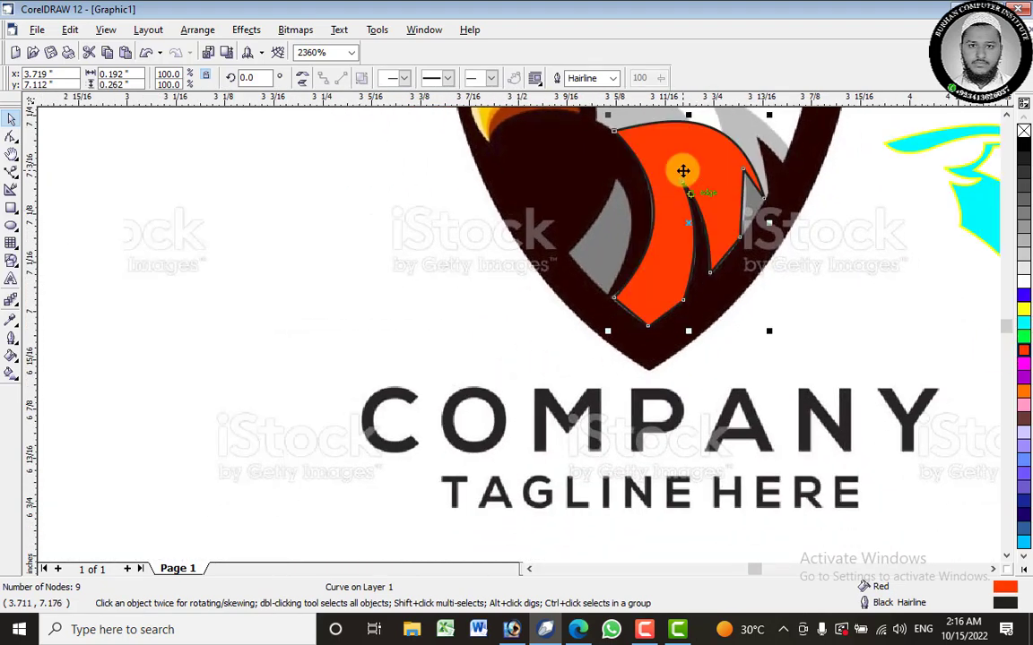
drag(702, 190, 918, 266)
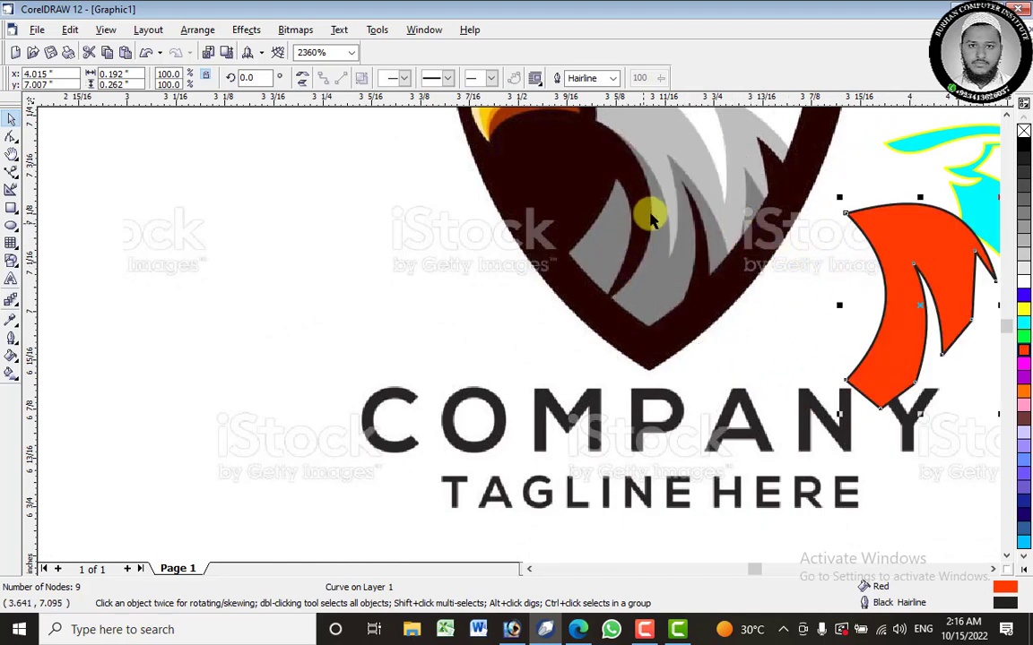
Draw a closed three-node Bezier outline around the small separate dark grey feather at the front of the neck.
click(11, 171)
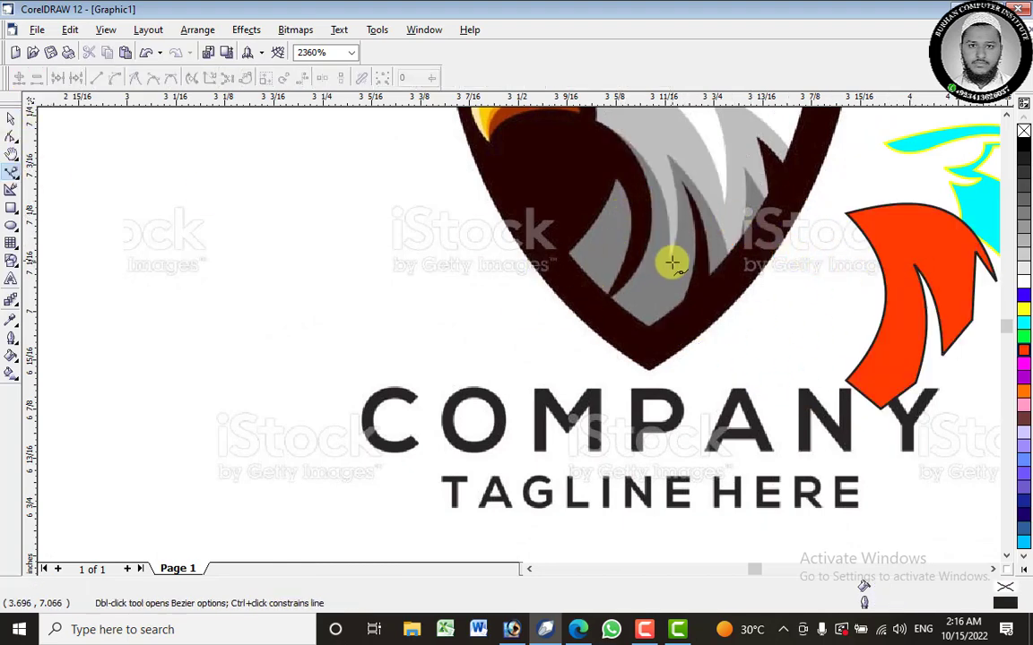
click(568, 252)
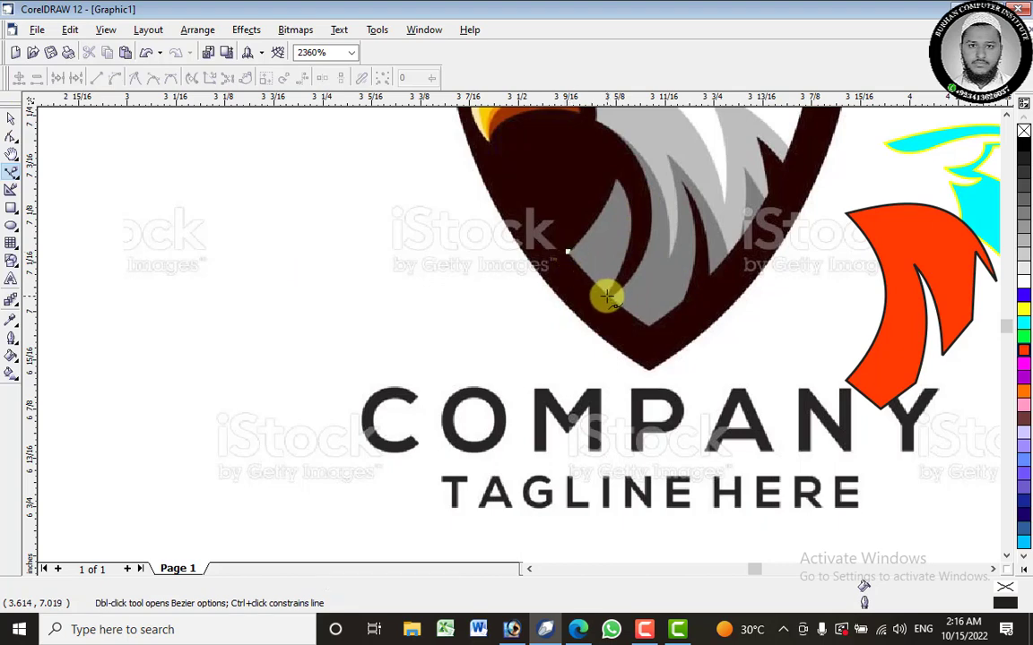
click(607, 296)
click(612, 184)
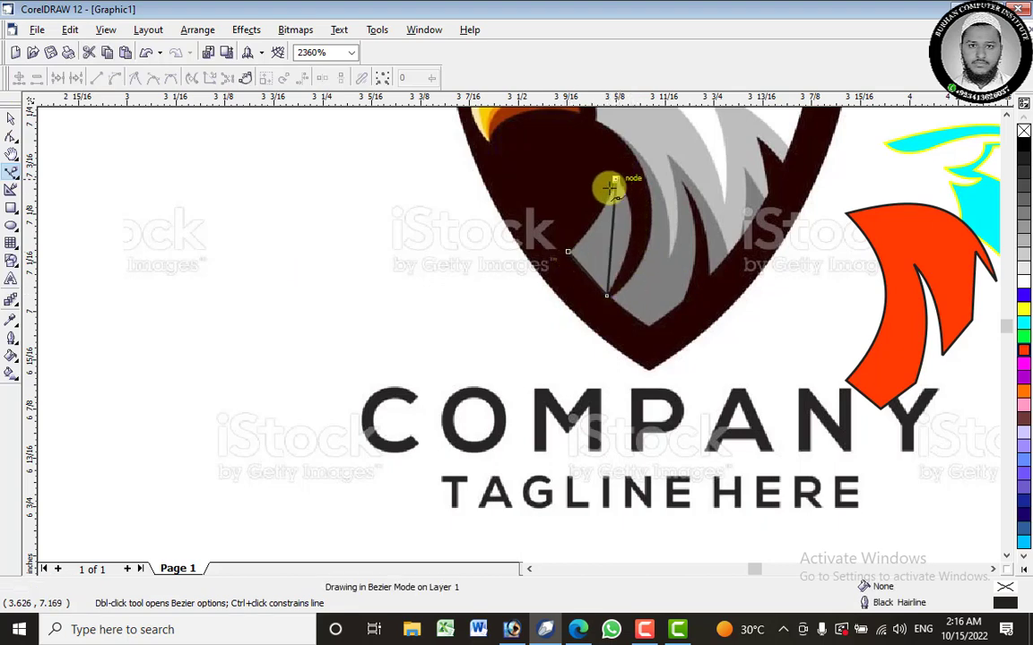
click(570, 253)
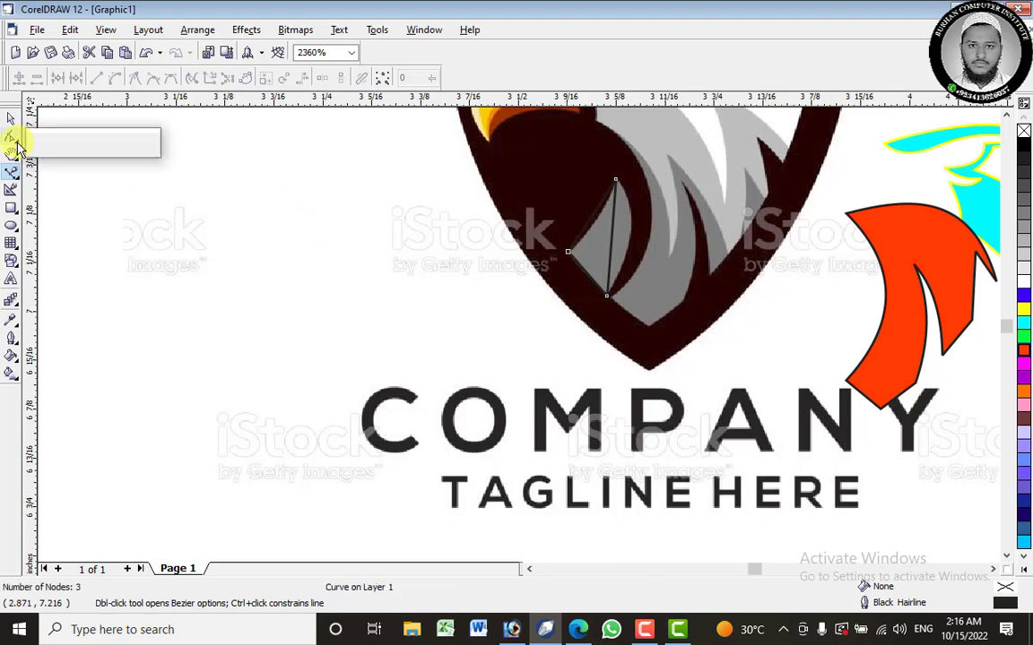
Convert the small feather outline's two long edges to curves and bend them along the grey feather's boundaries.
click(614, 235)
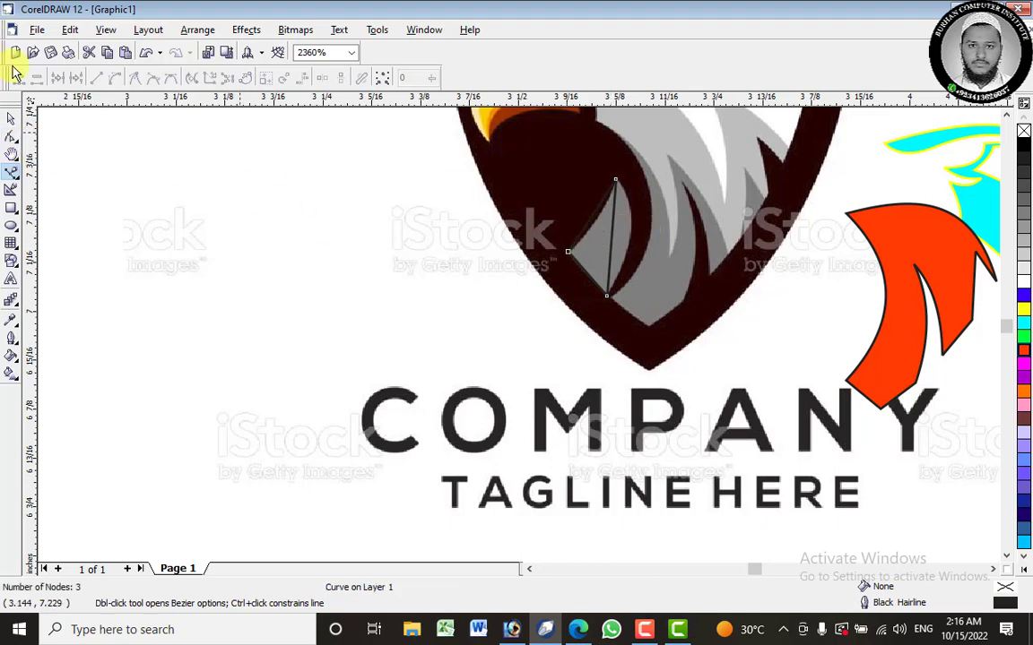
click(11, 136)
click(653, 231)
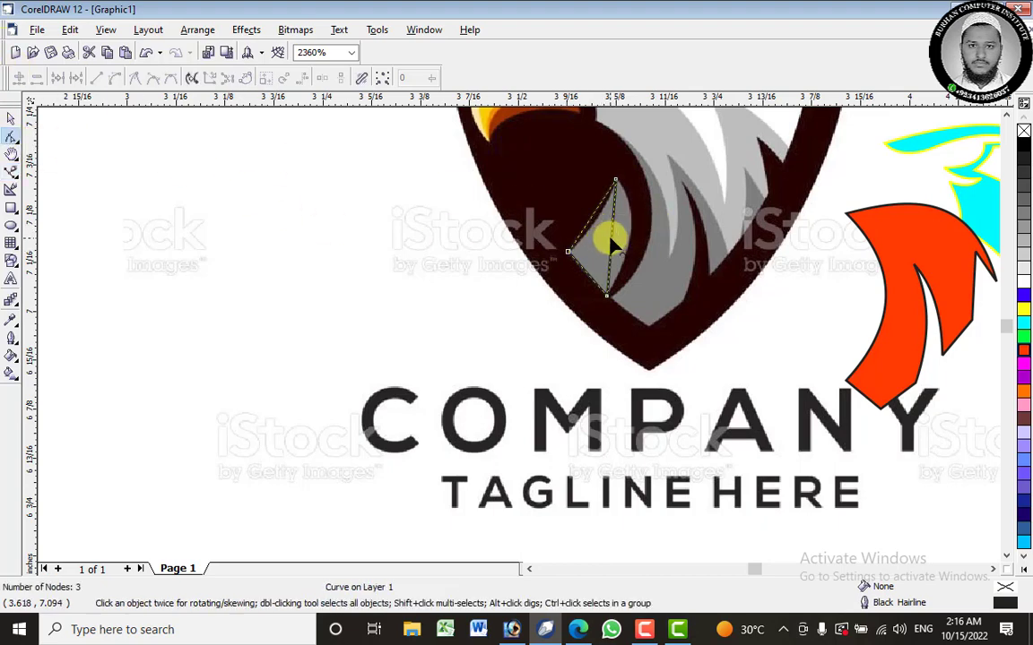
right_click(610, 237)
click(679, 291)
click(603, 242)
drag(603, 242, 630, 231)
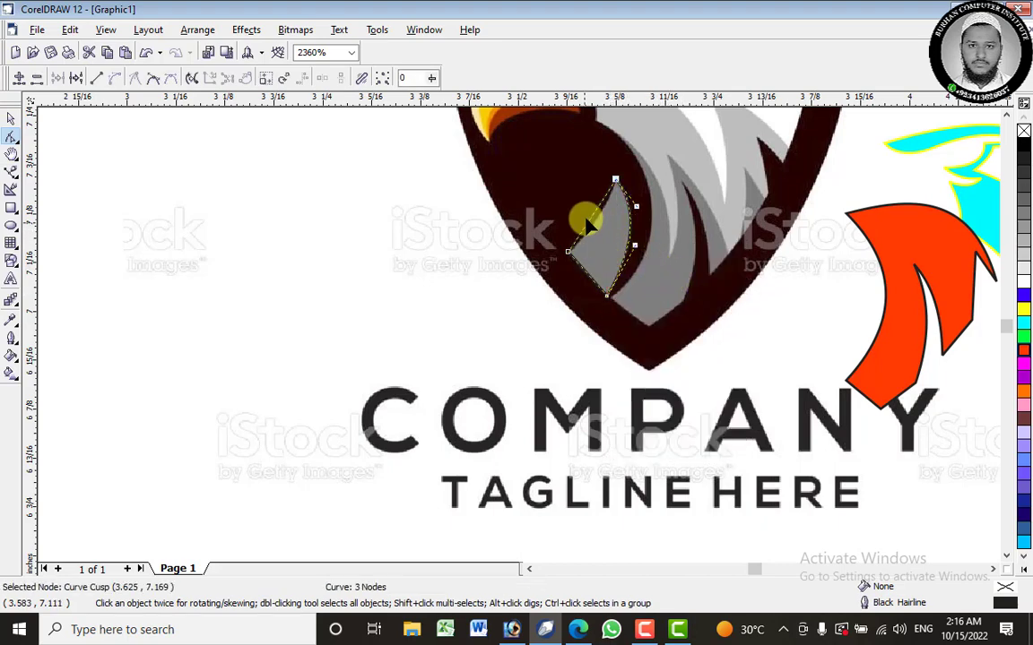
right_click(598, 218)
click(606, 270)
drag(593, 219, 606, 223)
Refine the small feather outline's front curve and move its front and lower corner nodes onto the grey feather's corners.
scroll(606, 223, up, 3)
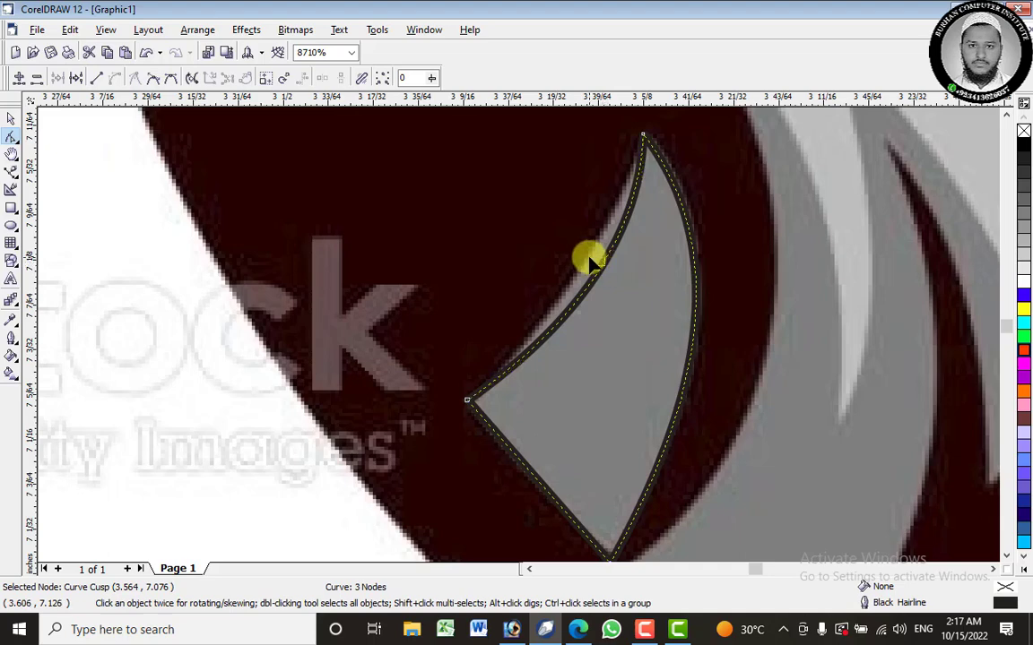
click(596, 273)
drag(593, 272, 588, 264)
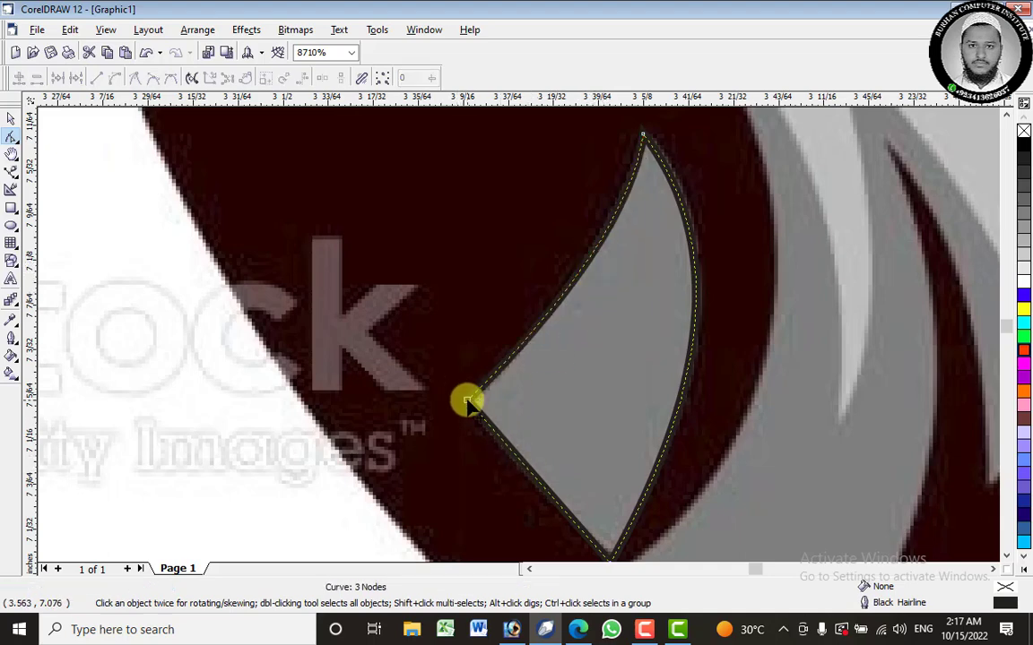
drag(467, 401, 471, 405)
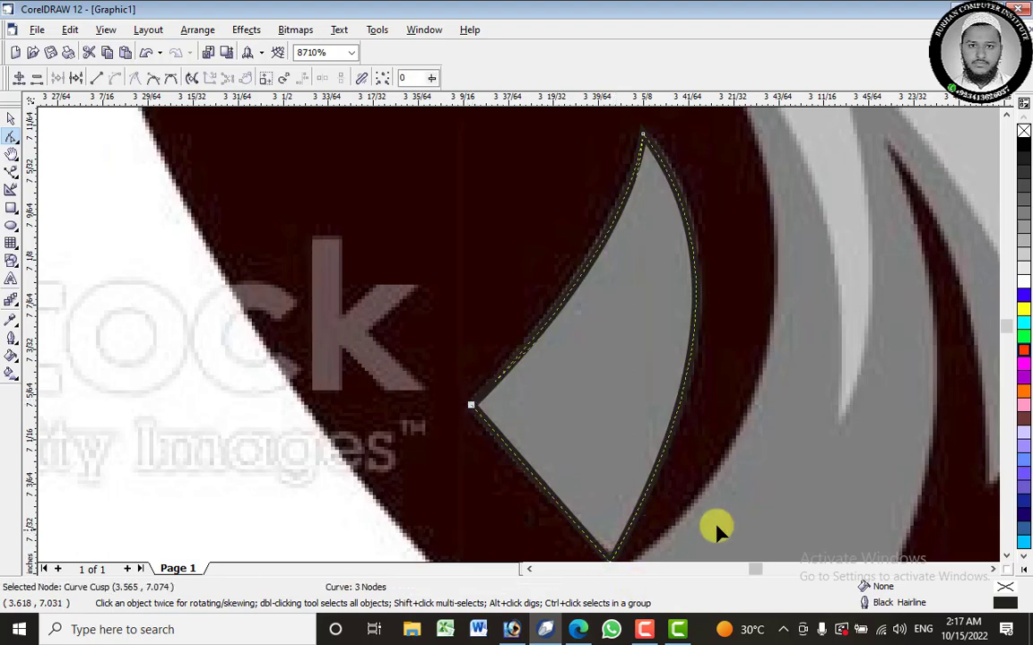
click(1006, 555)
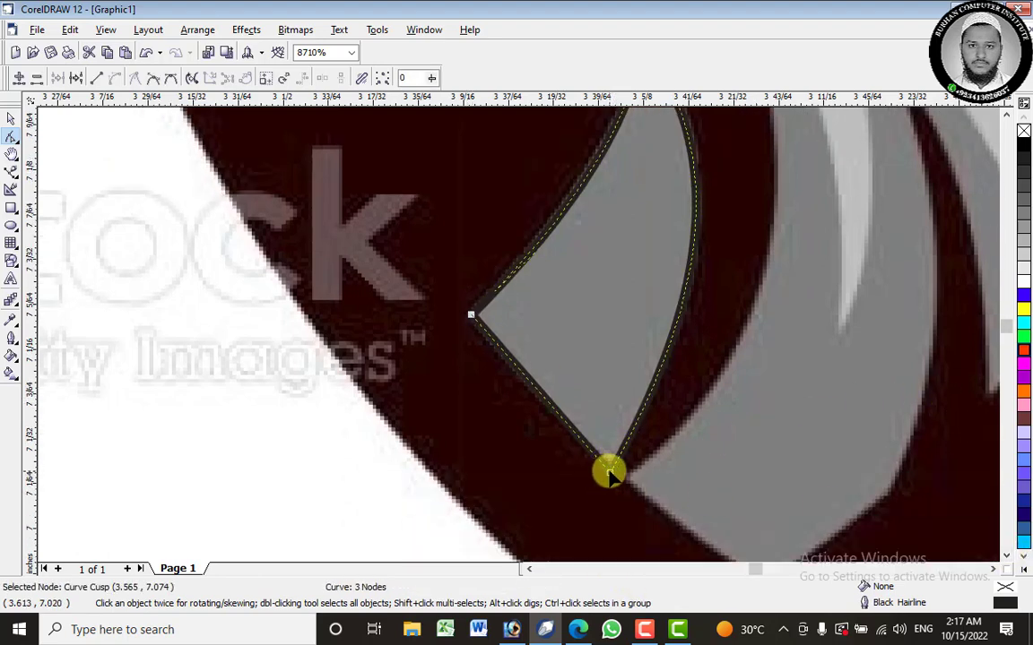
drag(611, 470, 612, 467)
drag(610, 468, 612, 467)
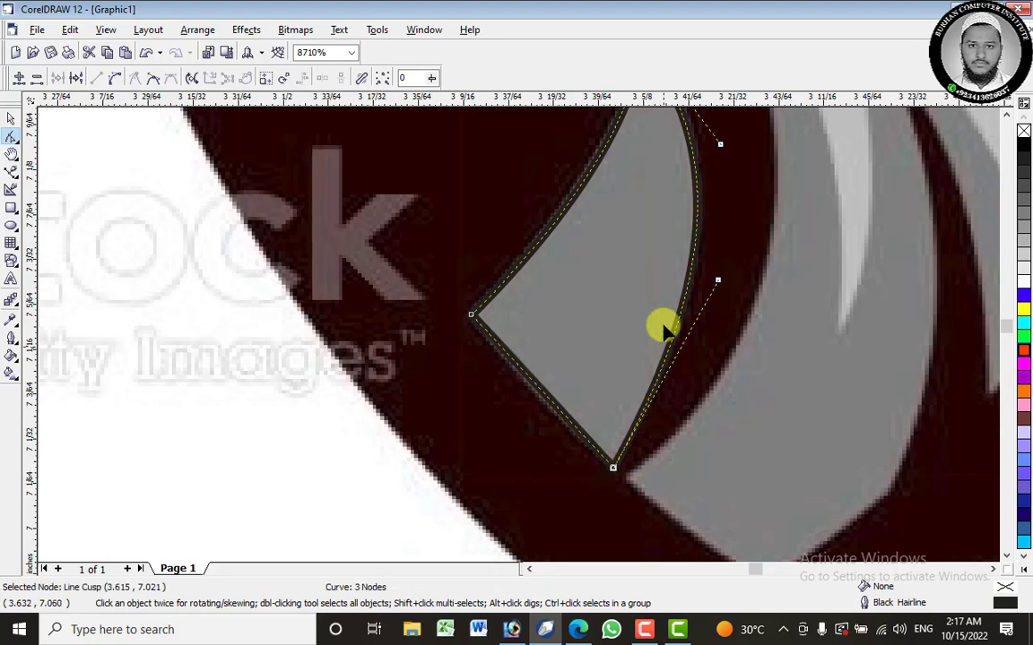
Move the small feather shape off the logo beside the red neck shape and fill it with magenta.
click(1008, 116)
click(1009, 116)
click(1010, 117)
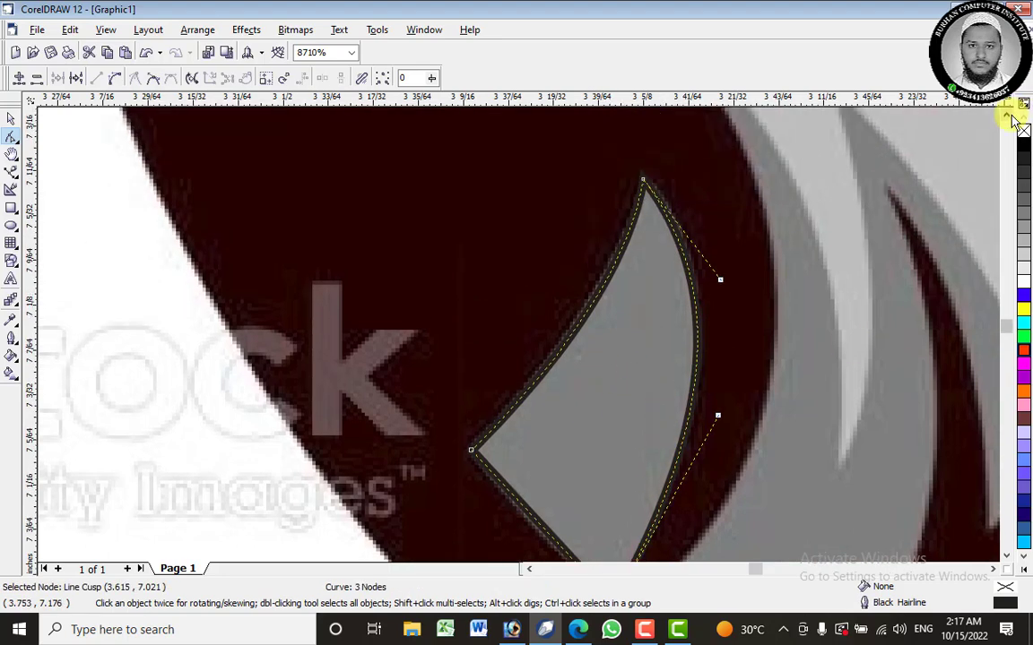
click(11, 119)
scroll(572, 286, down, 2)
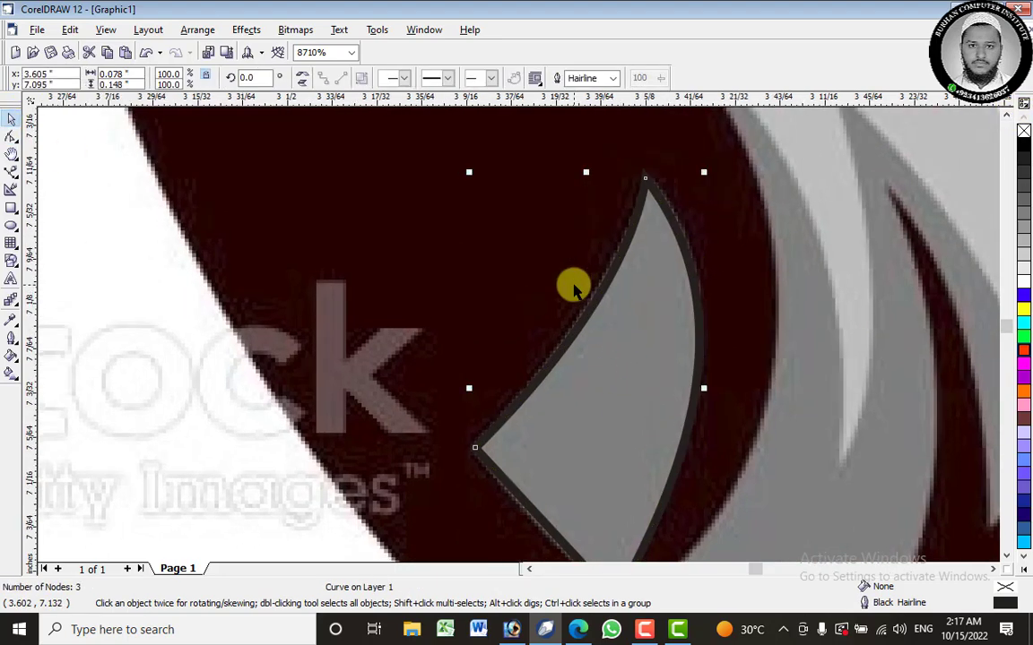
scroll(574, 287, down, 8)
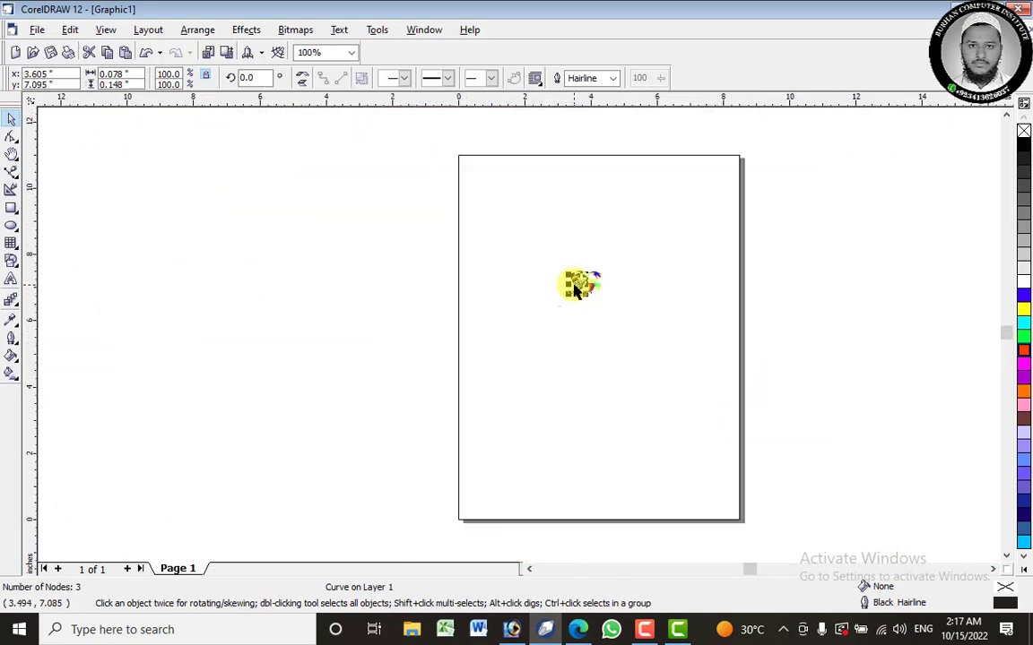
scroll(579, 282, up, 8)
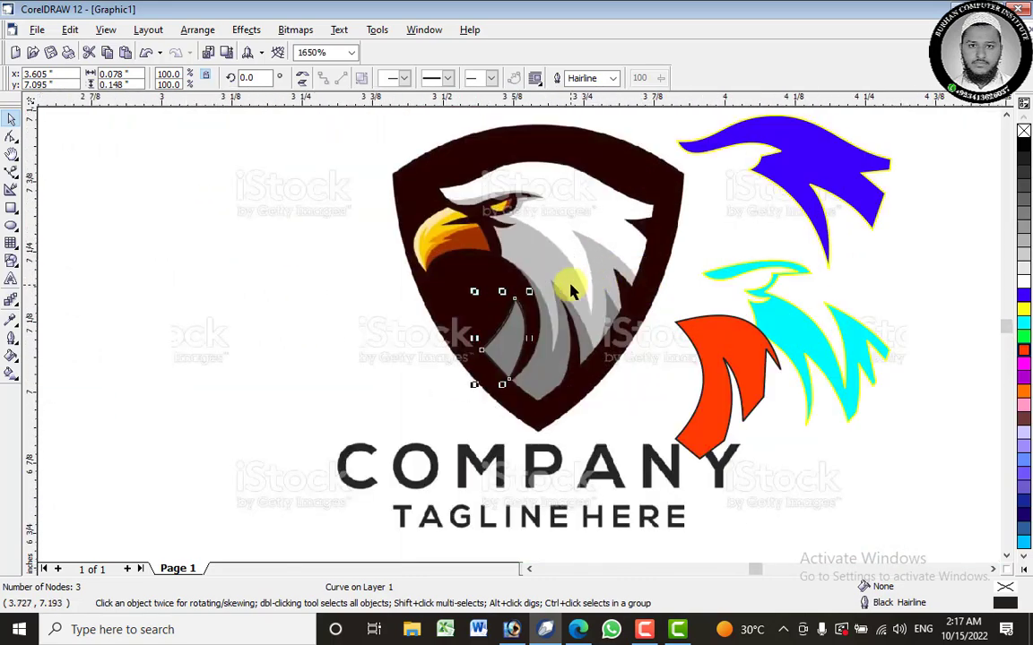
scroll(502, 336, up, 1)
drag(501, 337, 673, 394)
click(1024, 367)
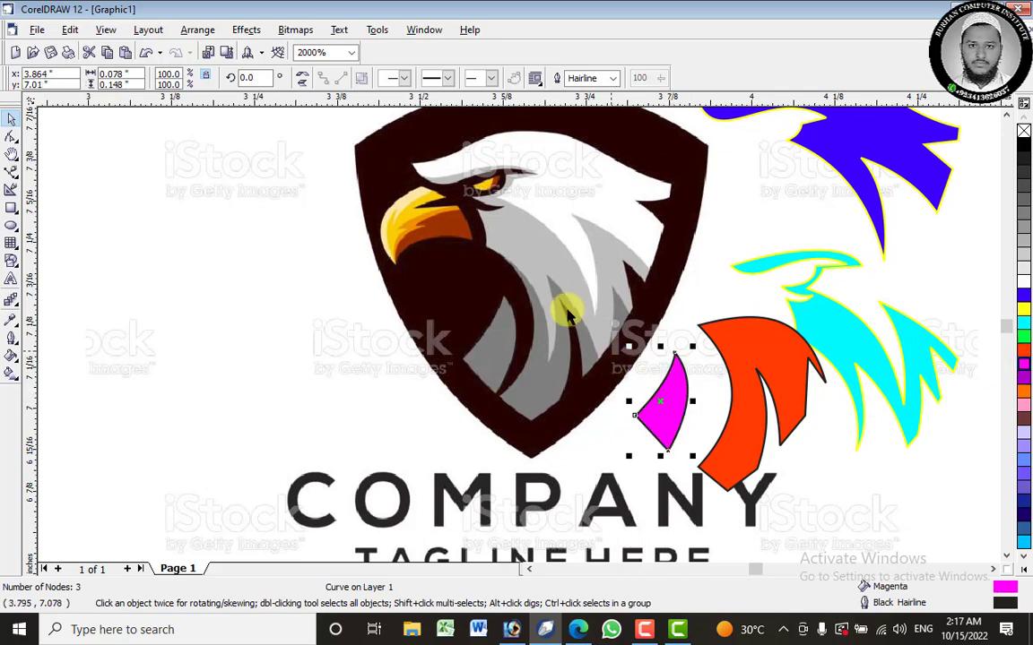
Draw a closed five-node Bezier outline around the cream highlight of the beak, including its inner notch.
scroll(439, 190, up, 1)
scroll(439, 190, up, 4)
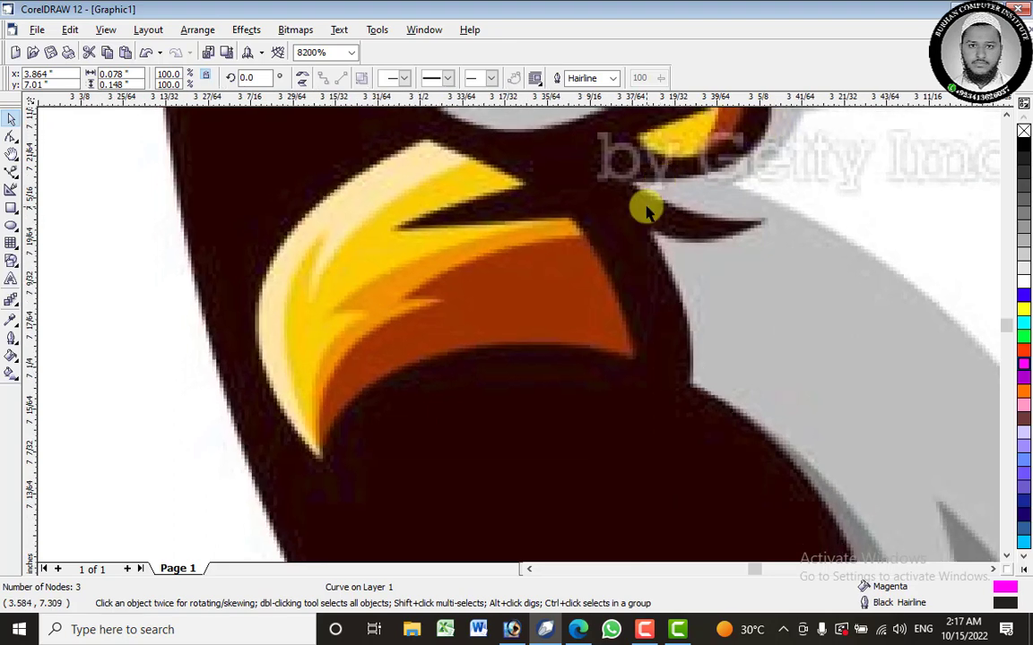
scroll(646, 206, down, 1)
scroll(536, 340, down, 3)
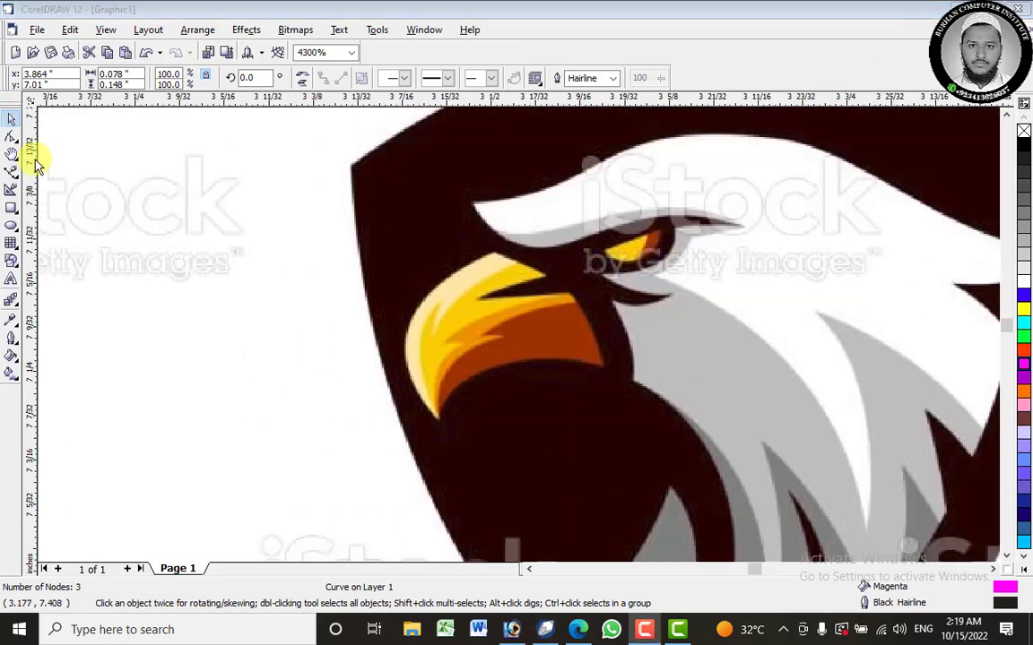
click(11, 170)
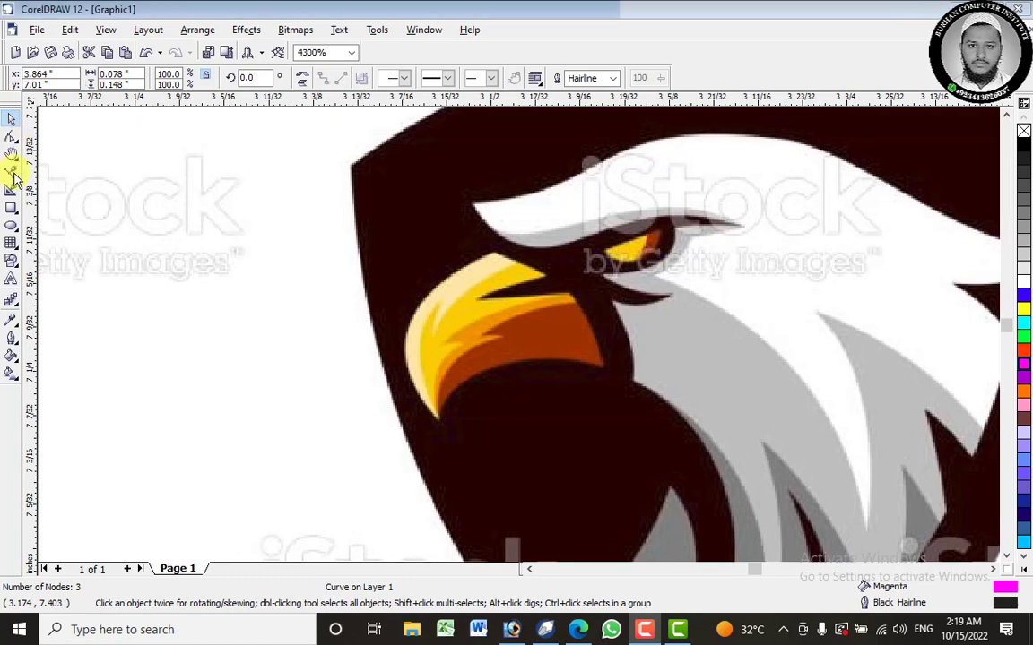
click(438, 418)
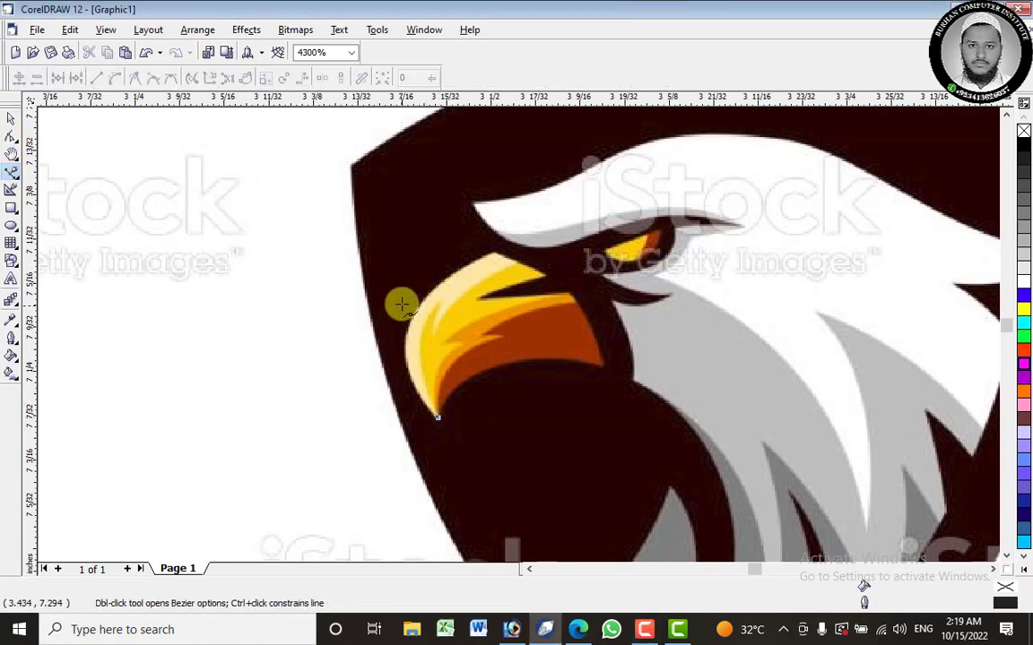
click(493, 253)
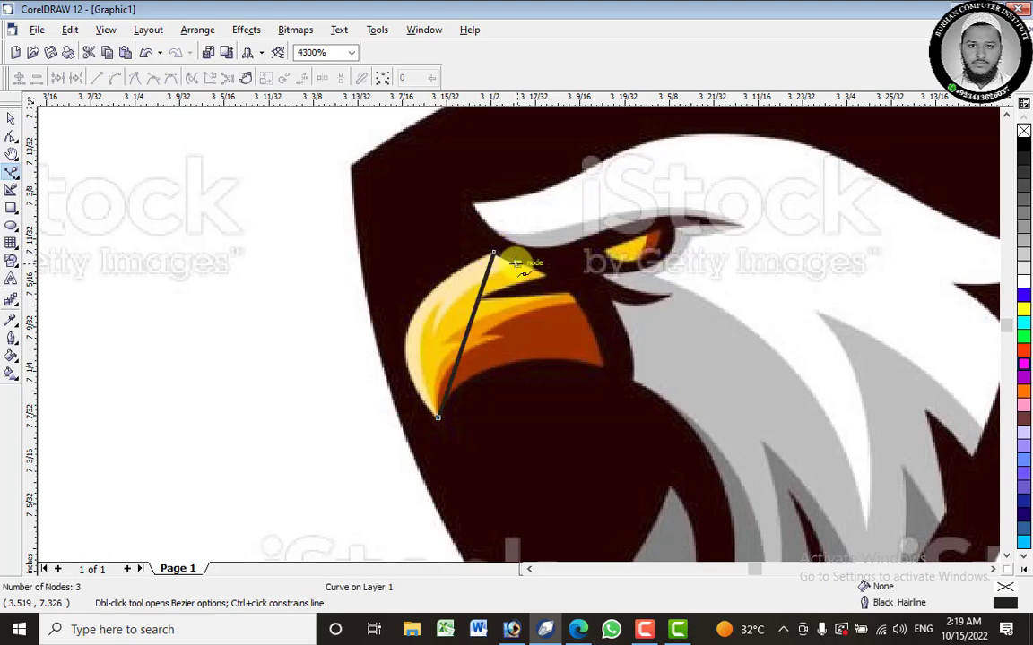
click(443, 303)
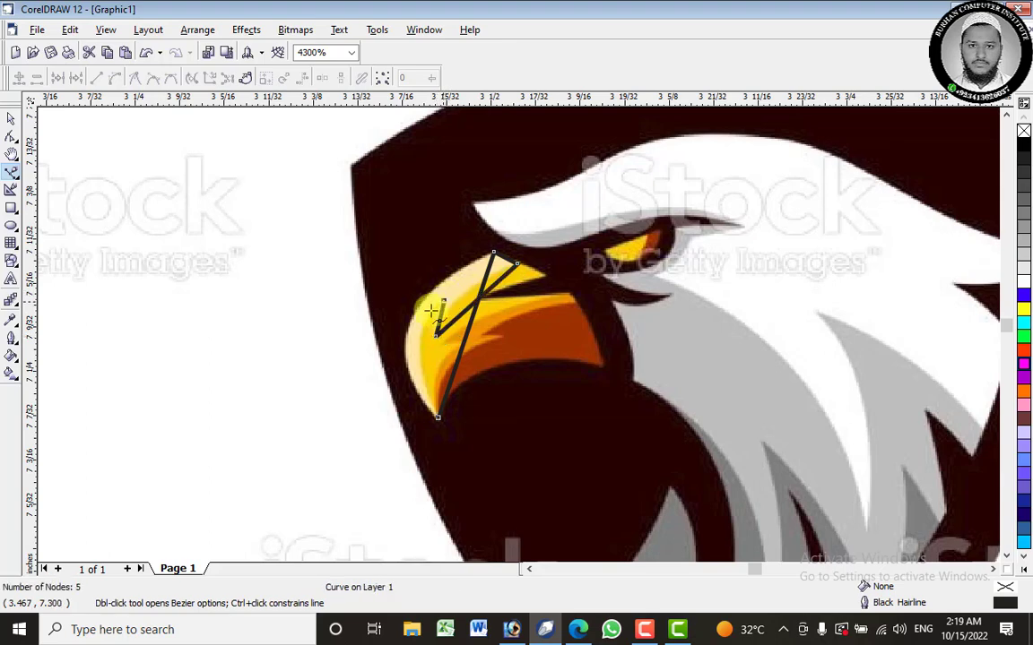
click(437, 417)
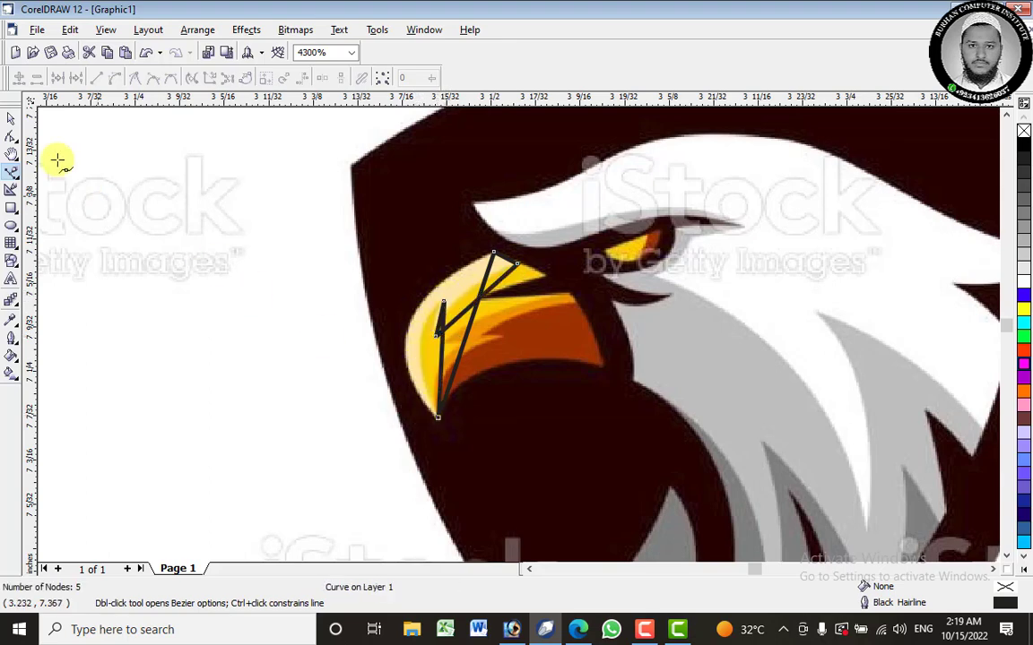
Convert the cream highlight's outer edge and lower inner edge to curves and bend them along the beak's boundaries.
click(11, 118)
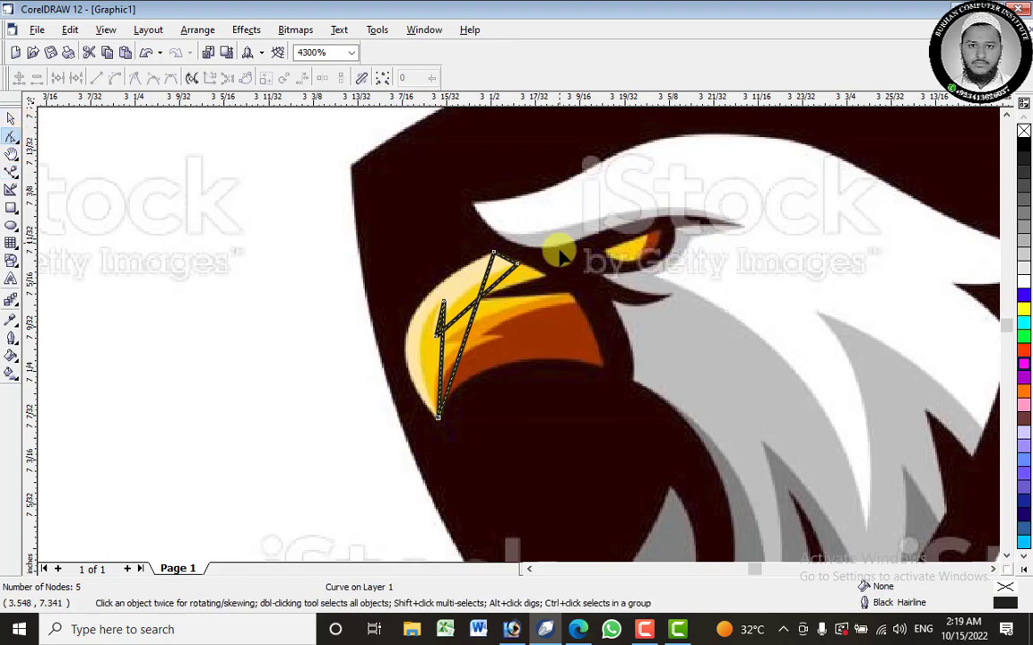
right_click(471, 328)
click(508, 384)
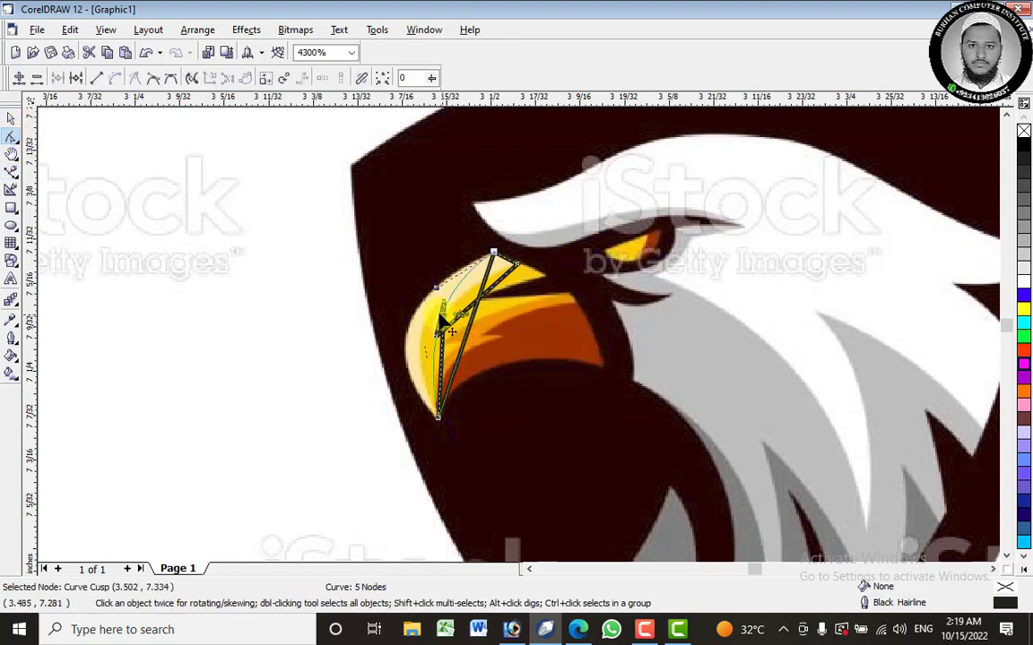
drag(441, 319, 396, 286)
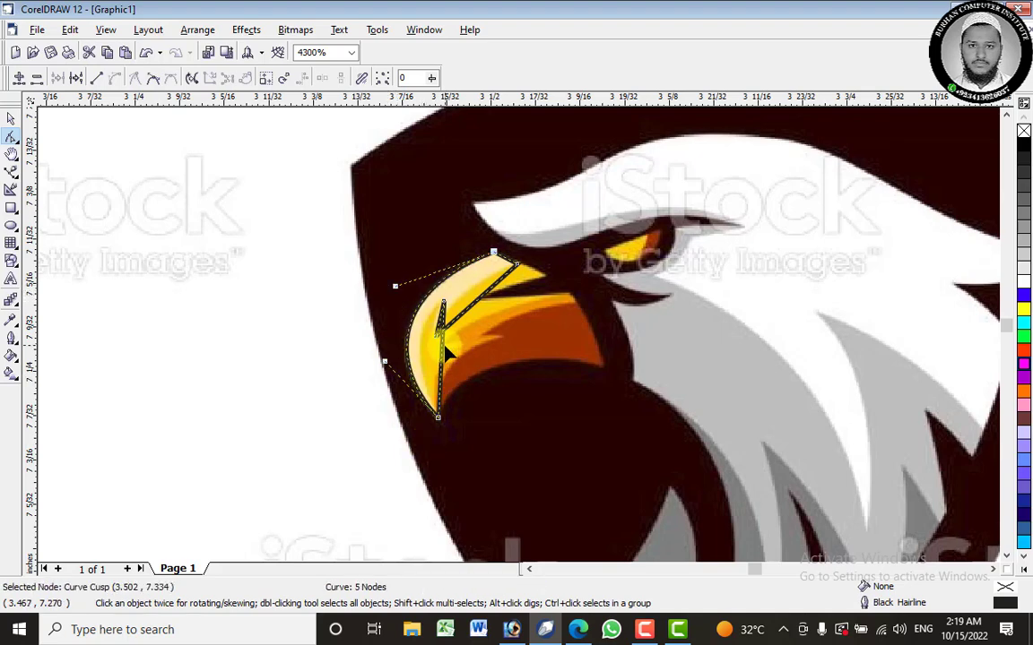
click(441, 353)
right_click(442, 353)
click(477, 411)
drag(441, 359, 419, 340)
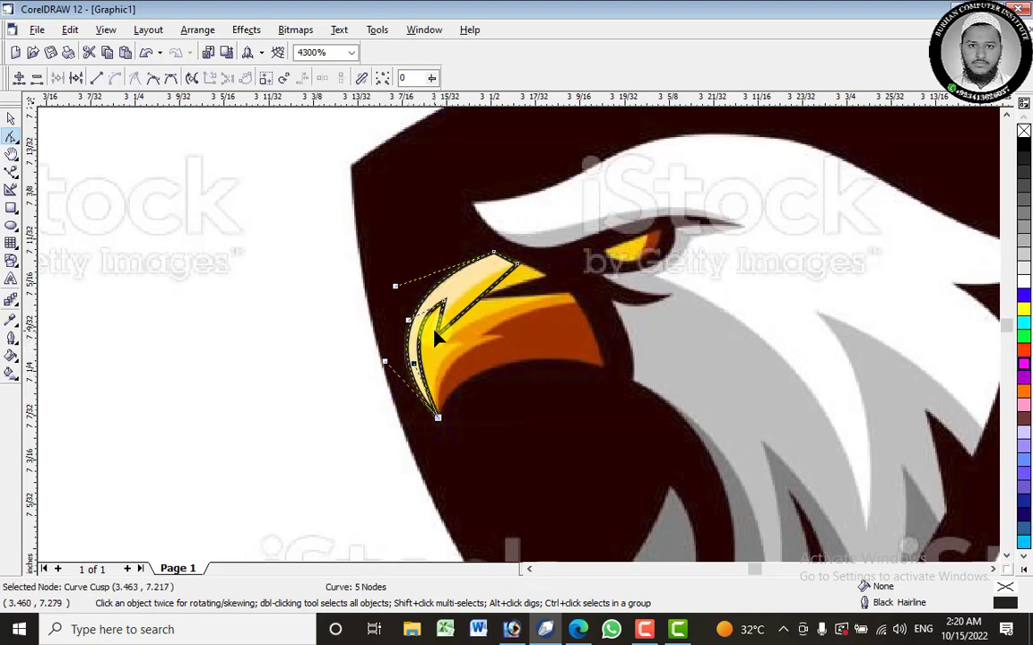
Convert the cream highlight's upper inner edge and short notch edge to curves and bend them along the yellow area.
right_click(484, 303)
click(530, 358)
drag(476, 306, 525, 285)
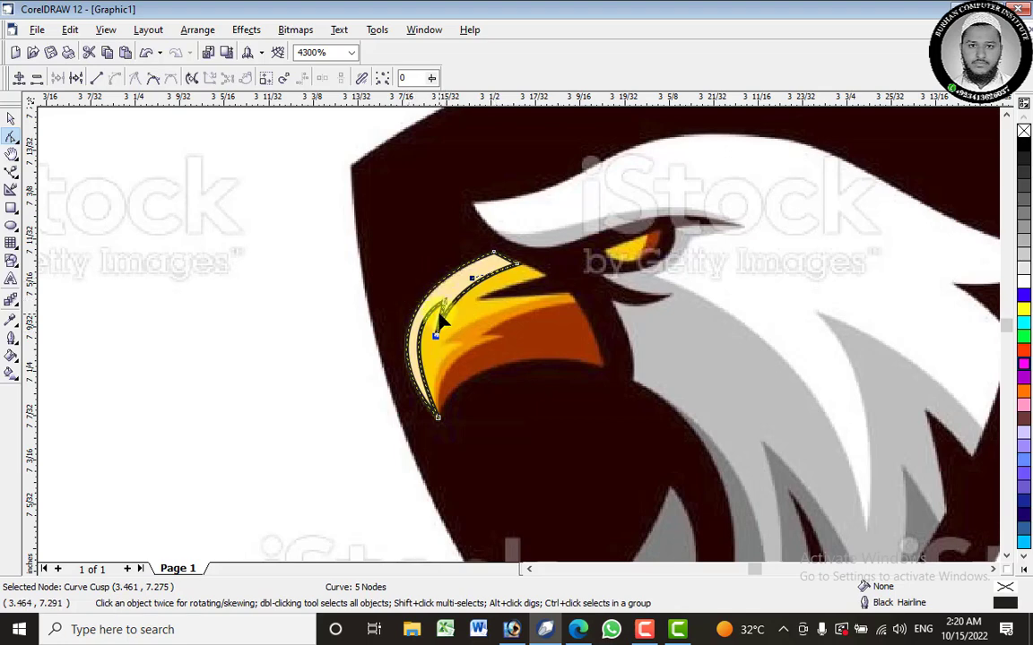
right_click(440, 313)
click(475, 371)
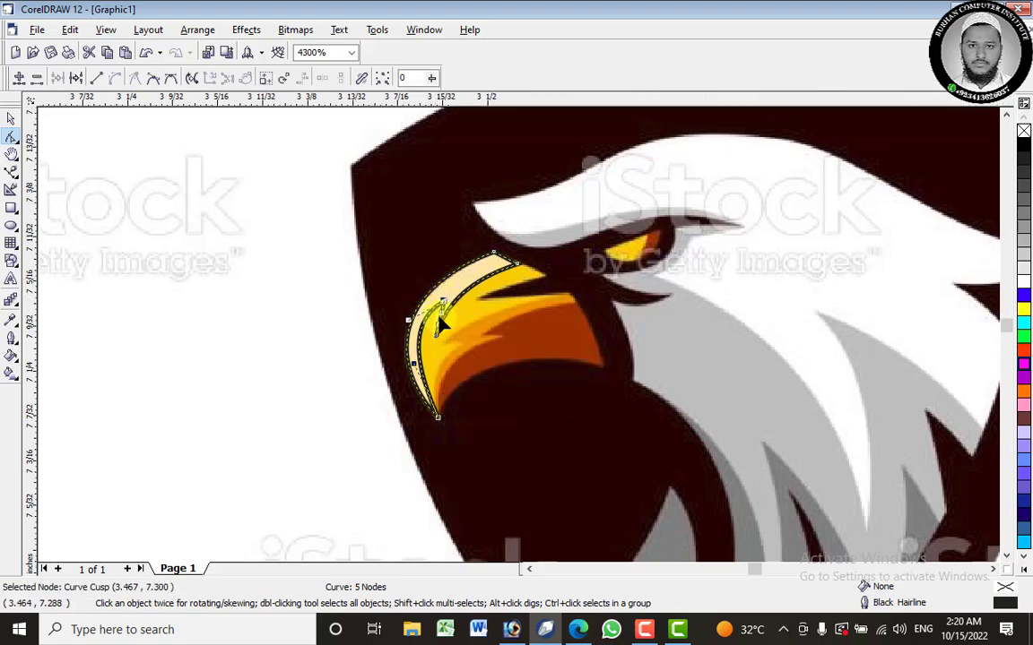
scroll(442, 311, up, 1)
scroll(410, 296, up, 5)
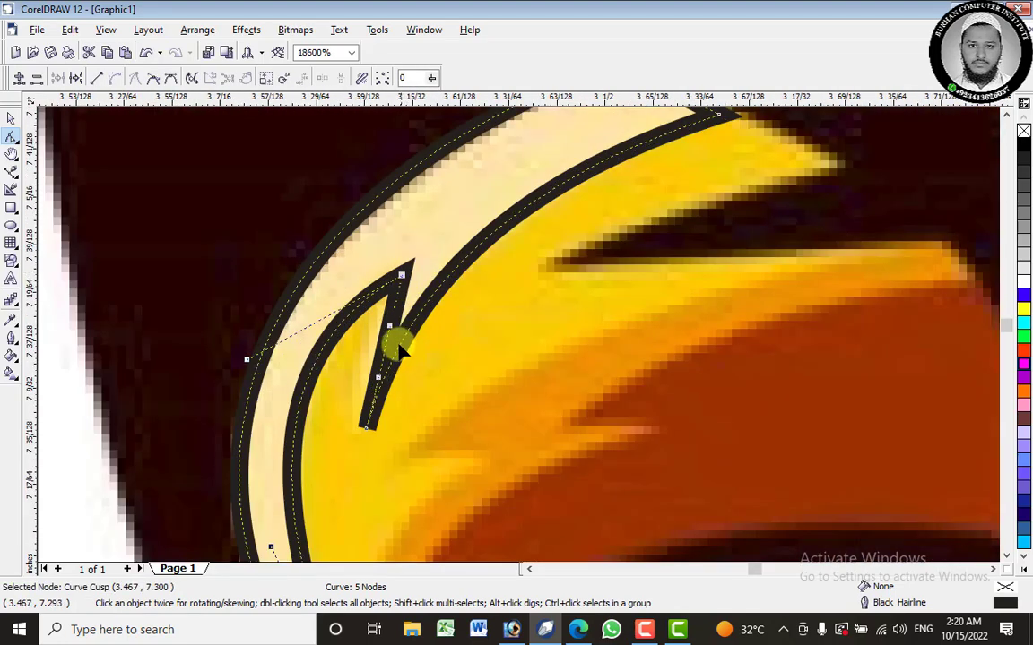
drag(388, 341, 363, 391)
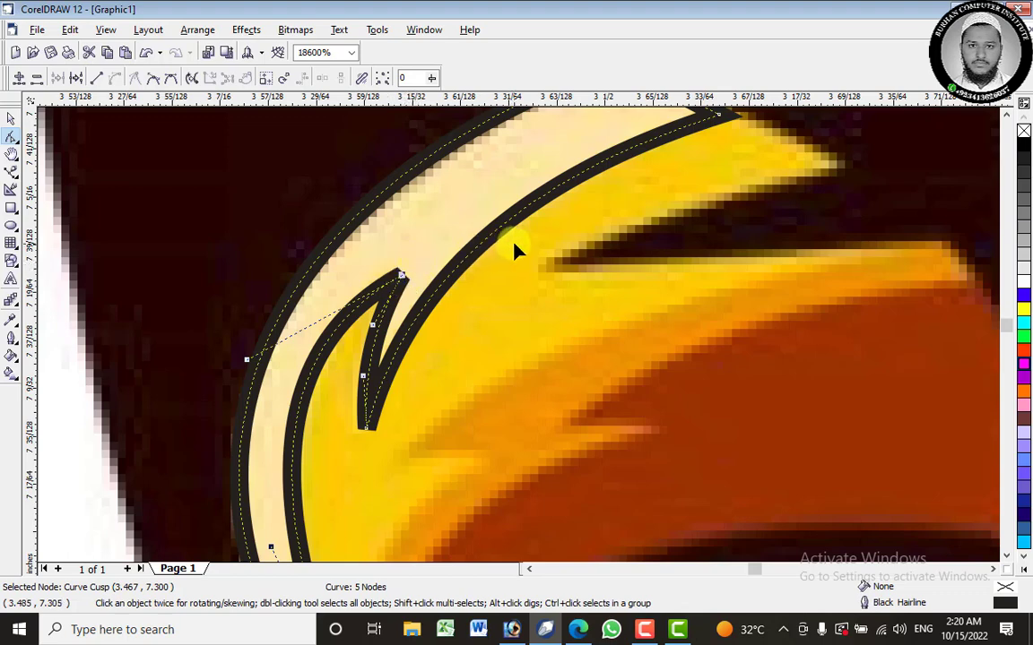
Move the cream beak highlight outline off the beak onto the logo's white outer area and fill it with cyan.
click(11, 171)
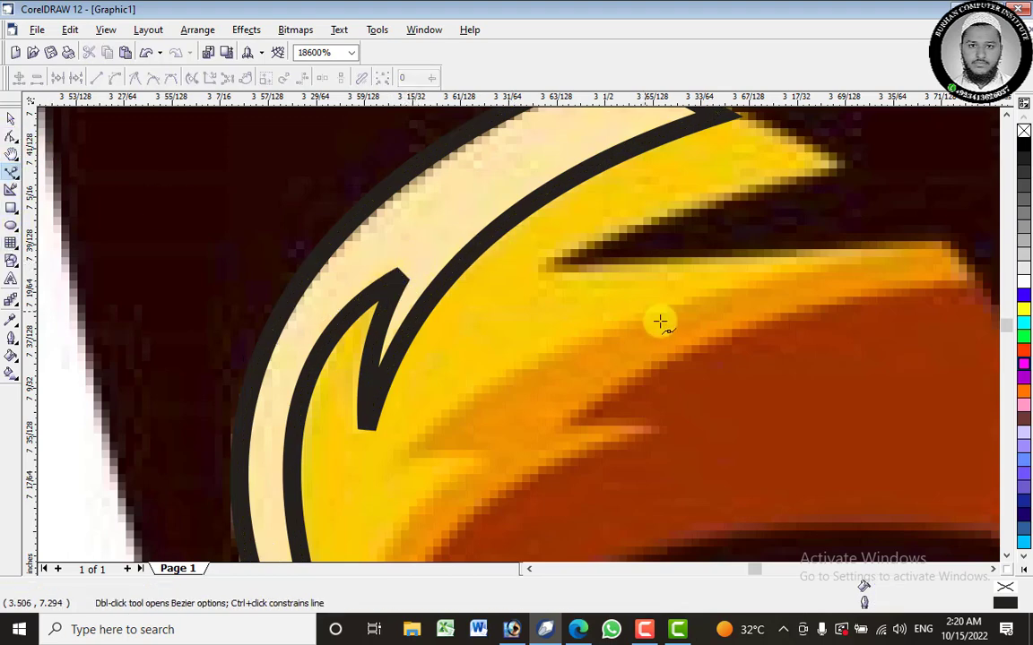
click(1006, 556)
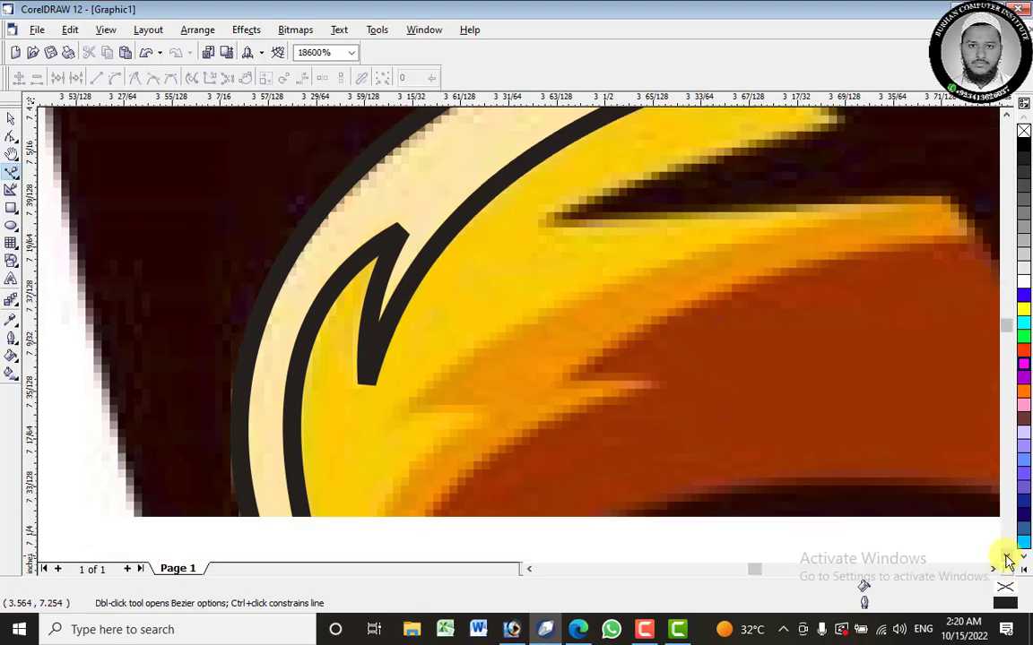
scroll(477, 300, down, 2)
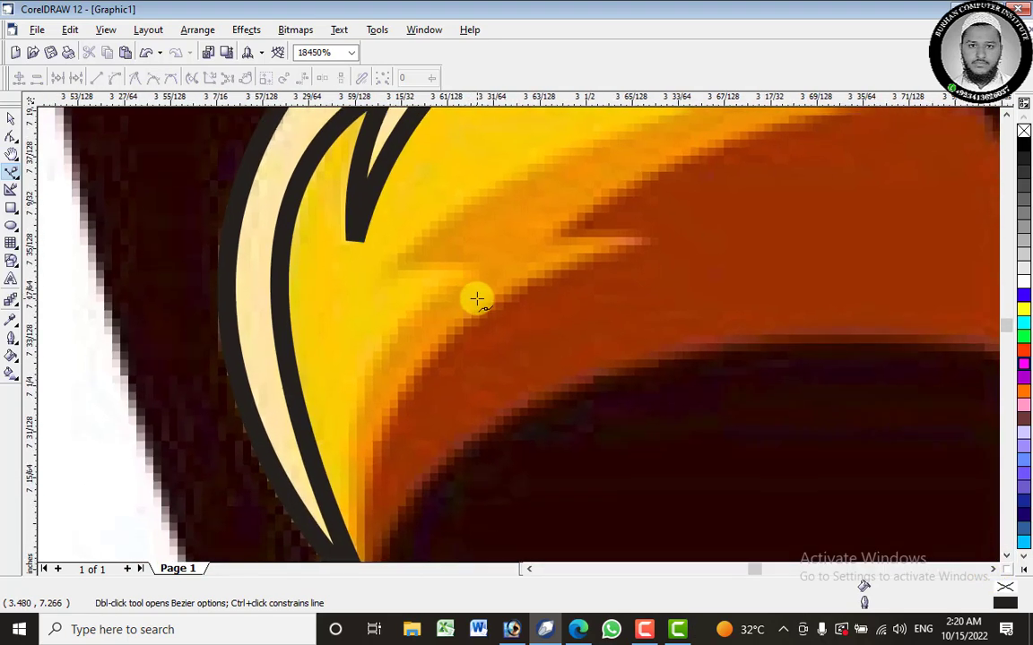
scroll(477, 299, down, 5)
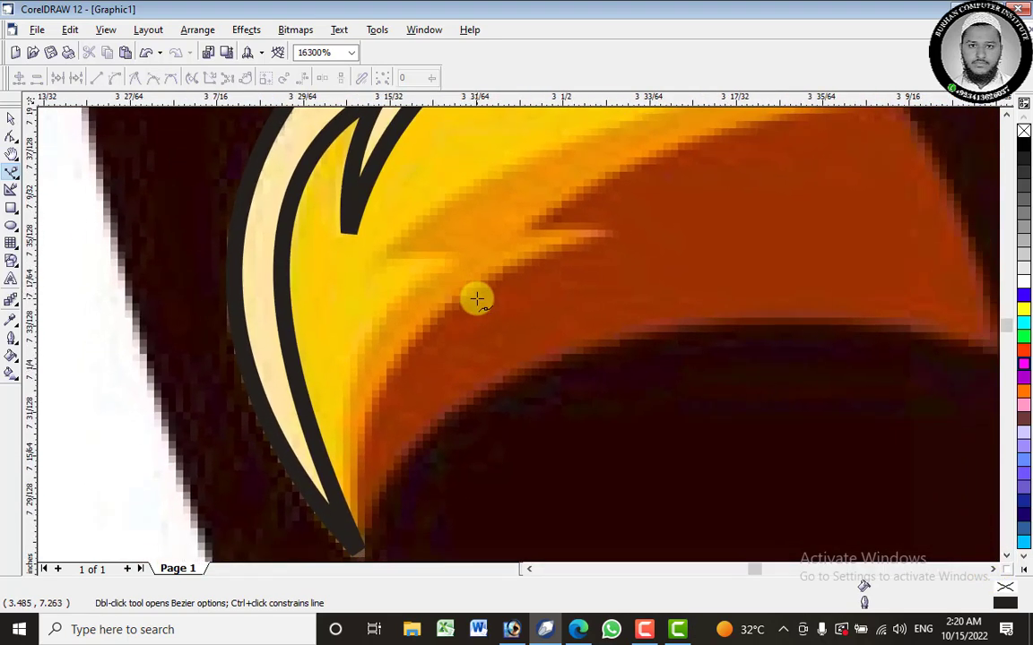
scroll(478, 229, down, 2)
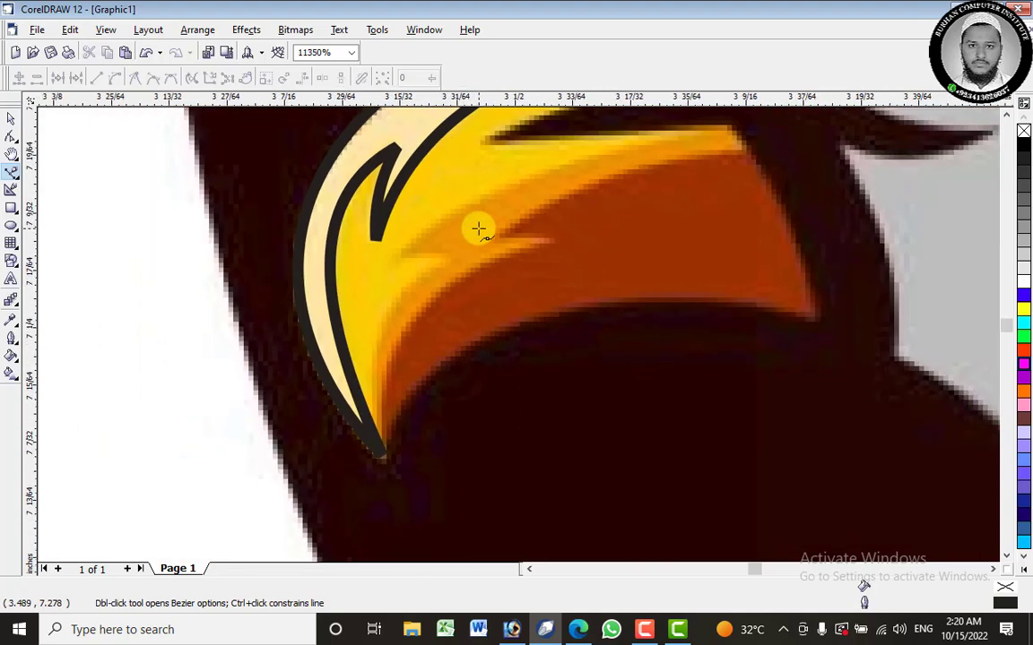
click(1006, 114)
click(1010, 116)
click(1010, 117)
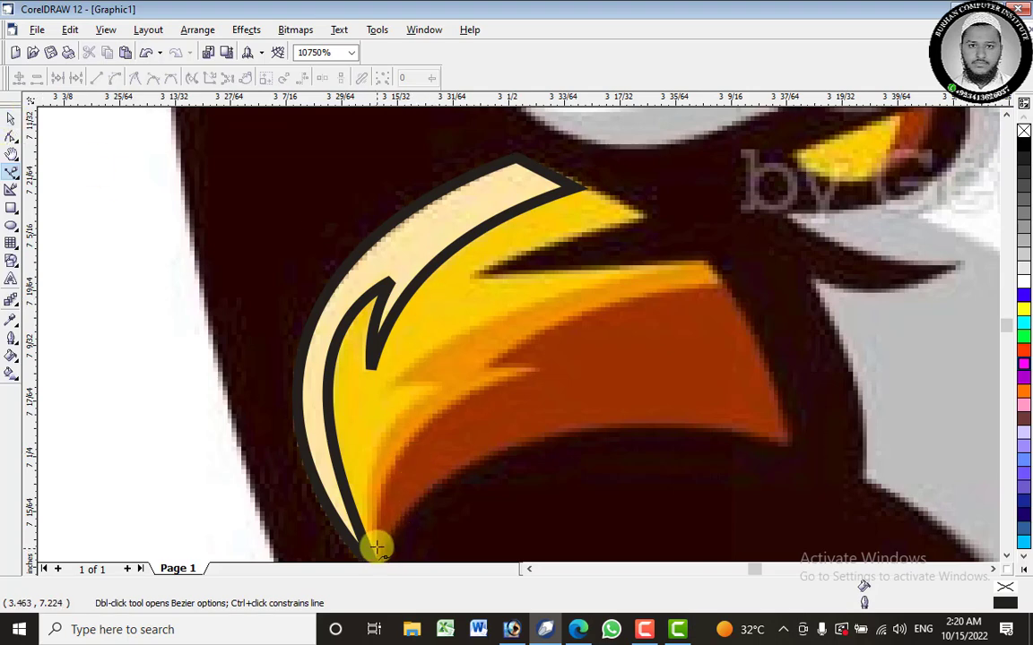
click(1006, 557)
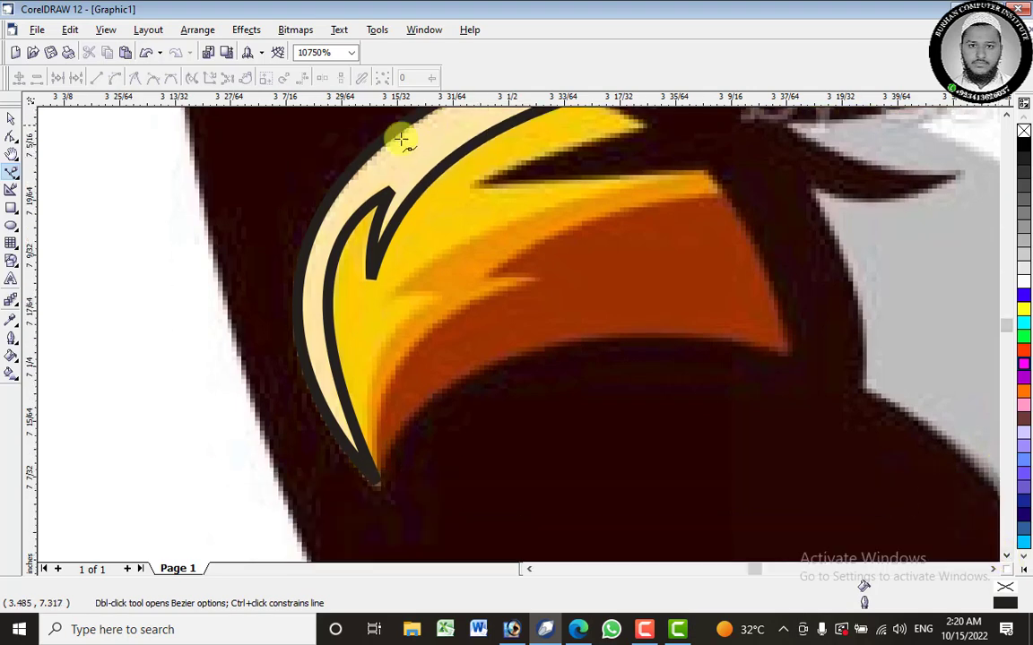
click(11, 117)
click(358, 197)
drag(357, 196, 132, 237)
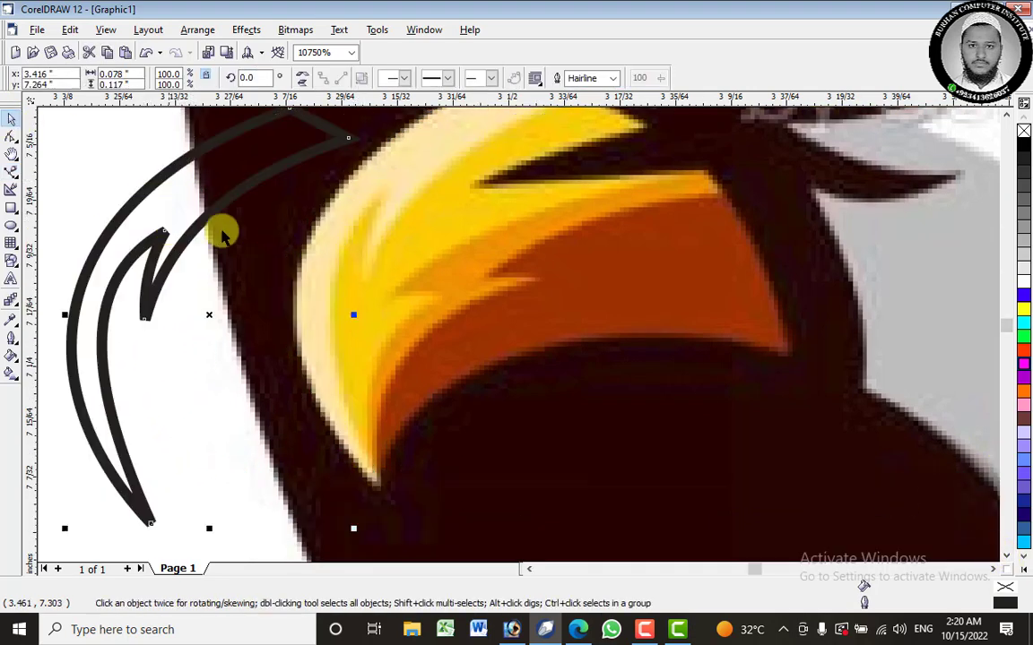
click(1023, 323)
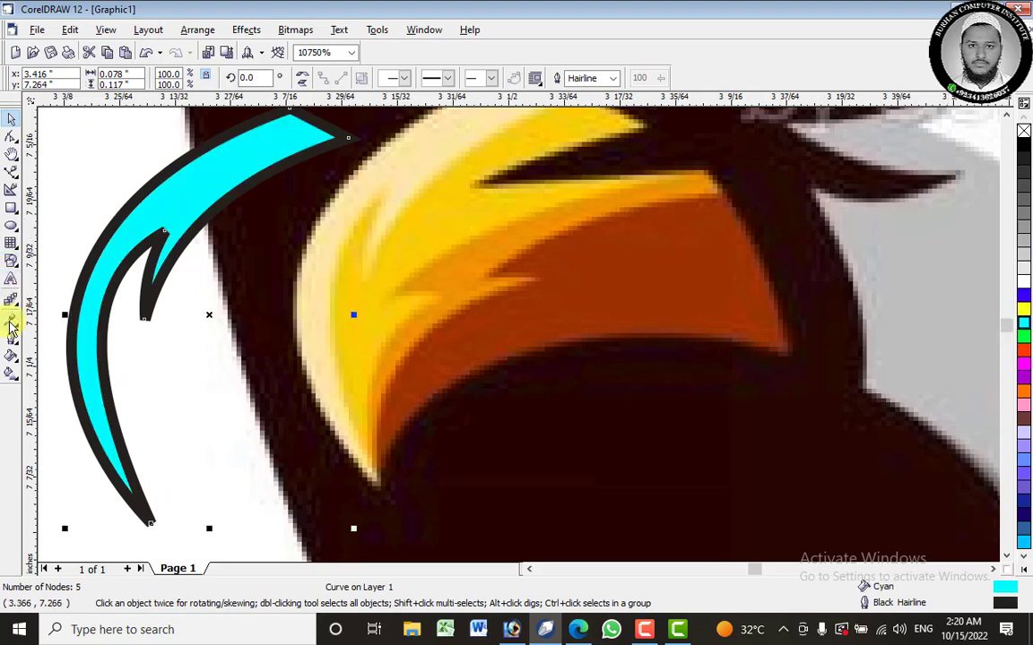
click(11, 170)
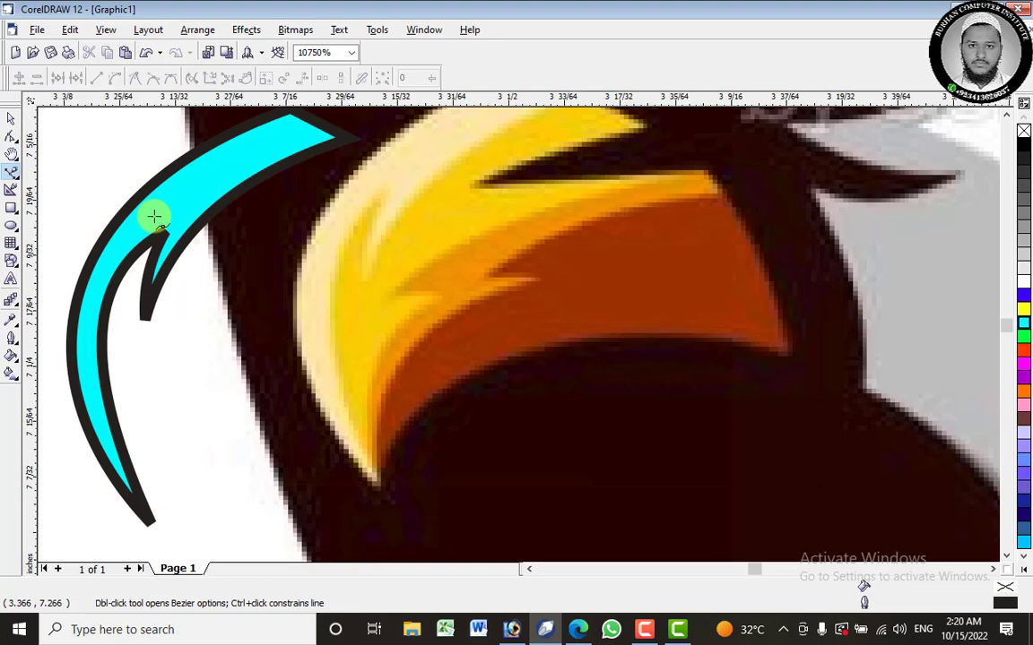
click(373, 467)
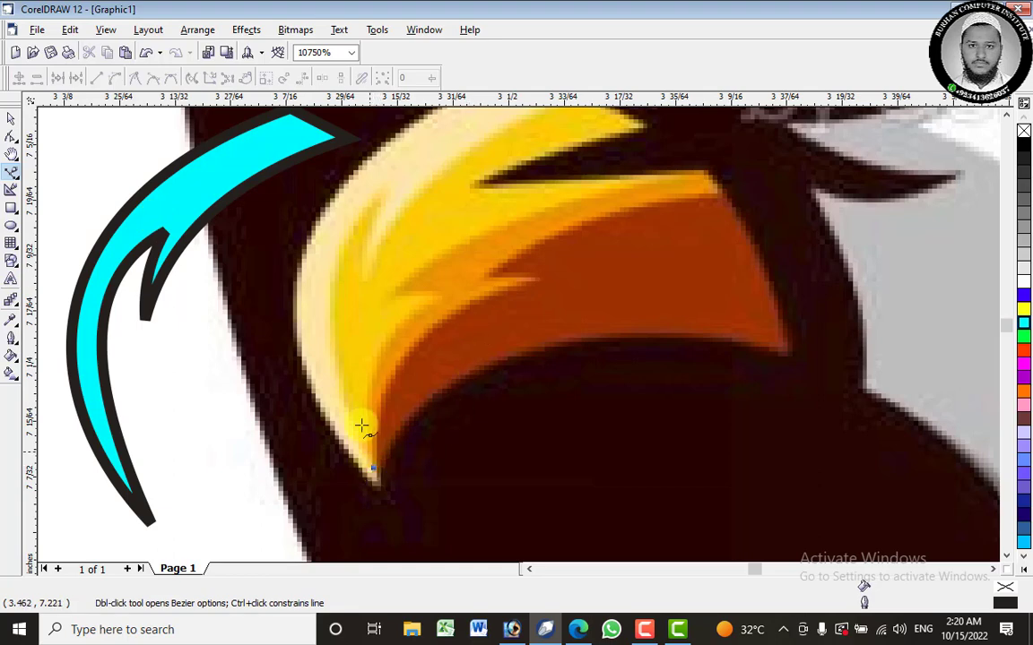
click(377, 189)
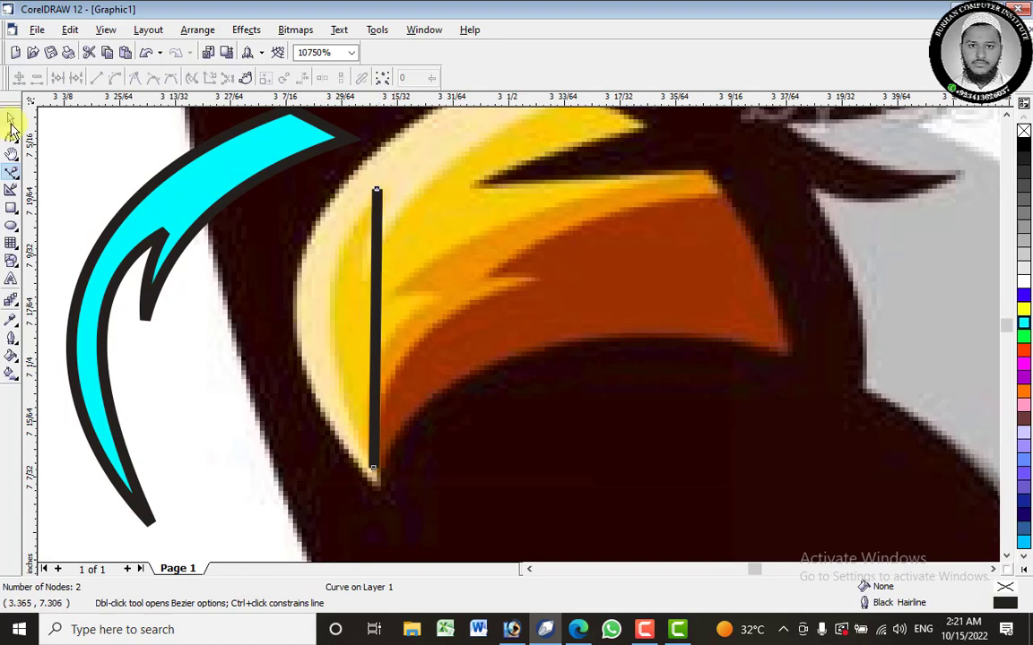
click(10, 119)
right_click(374, 287)
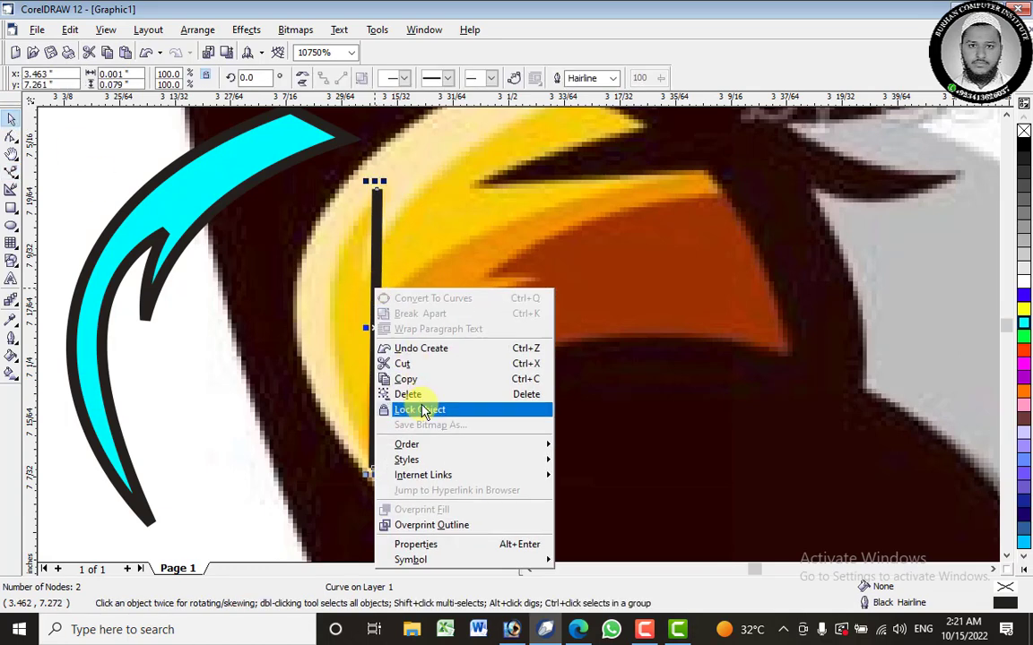
click(419, 394)
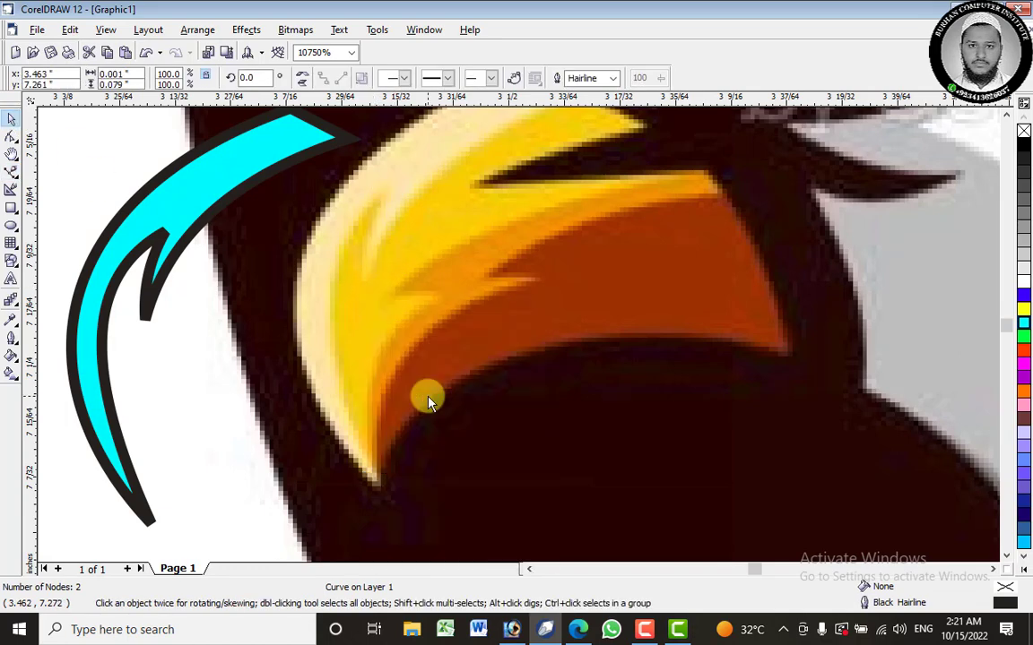
With the Pen tool, trace the yellow beak area from its lower tip along the cream boundary, around the upper point to the dark notch.
click(19, 181)
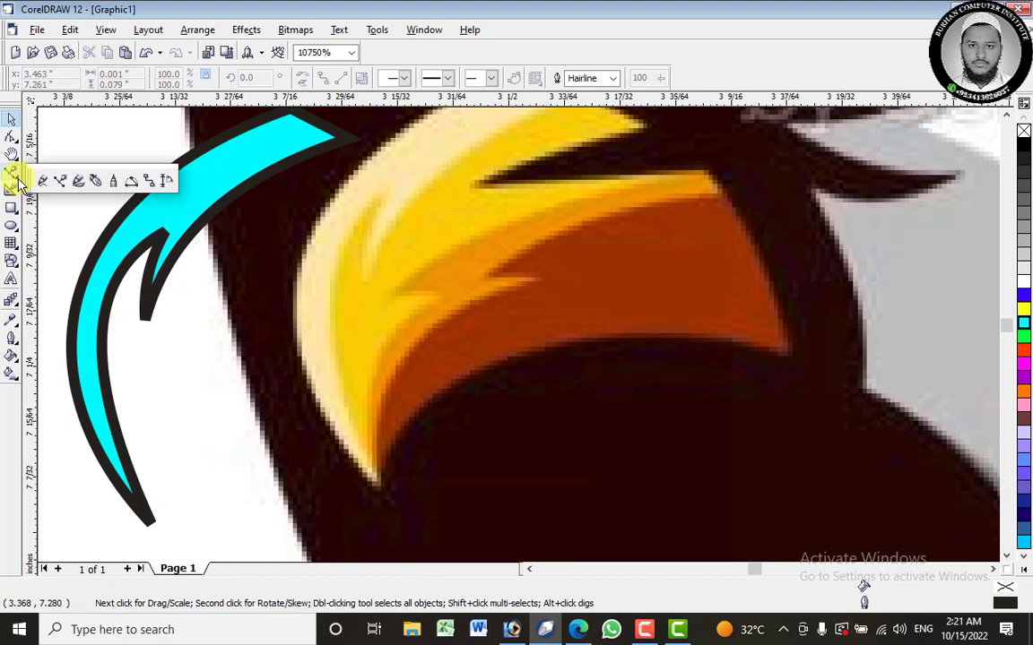
click(96, 182)
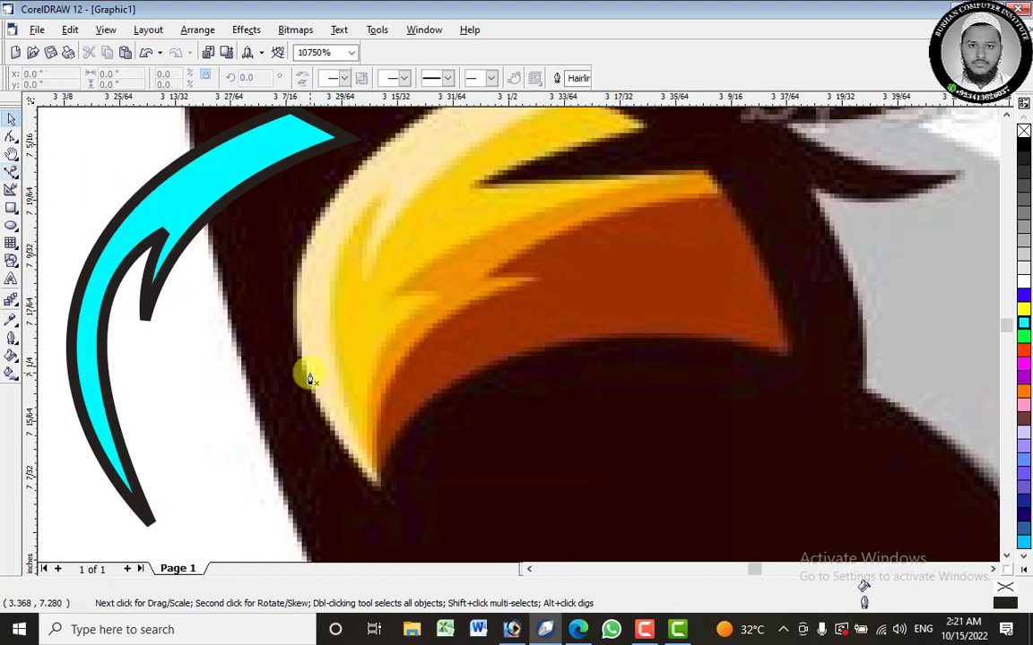
click(372, 472)
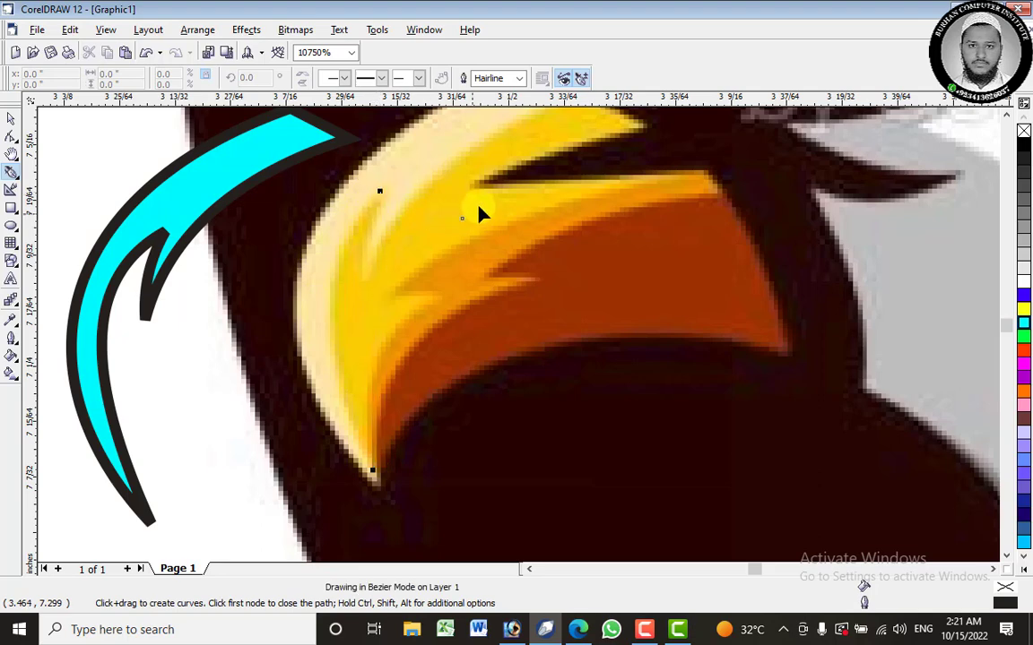
drag(420, 132, 478, 177)
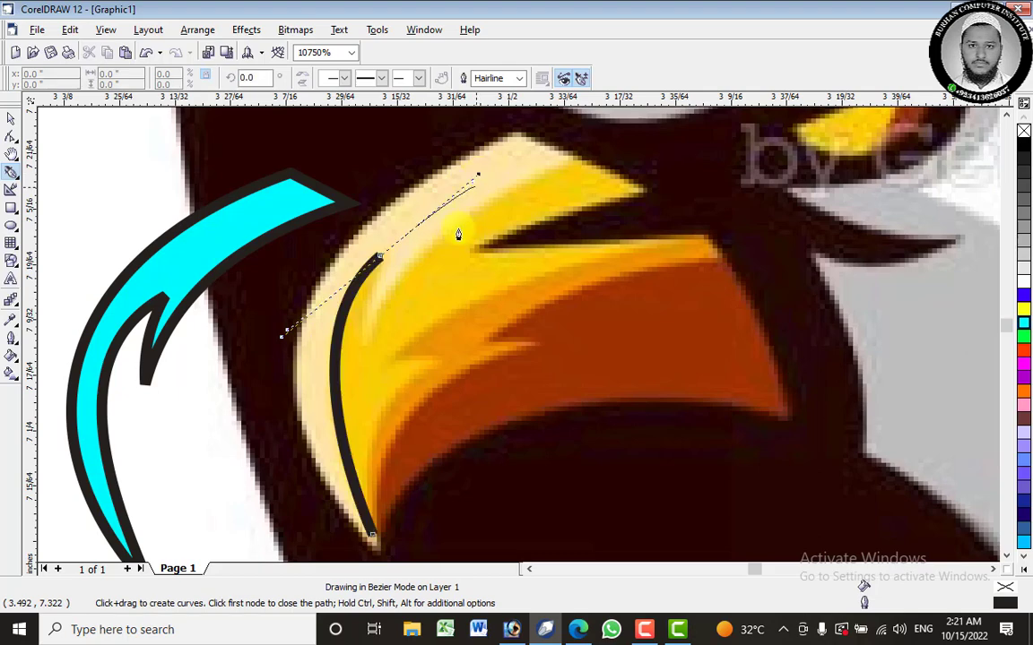
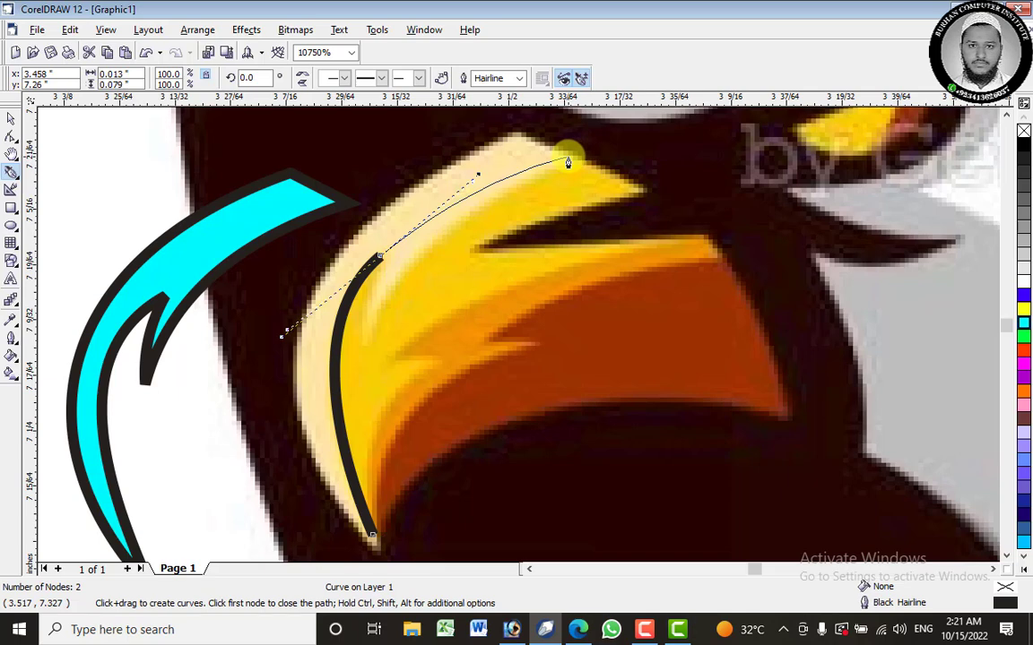
drag(568, 162, 643, 193)
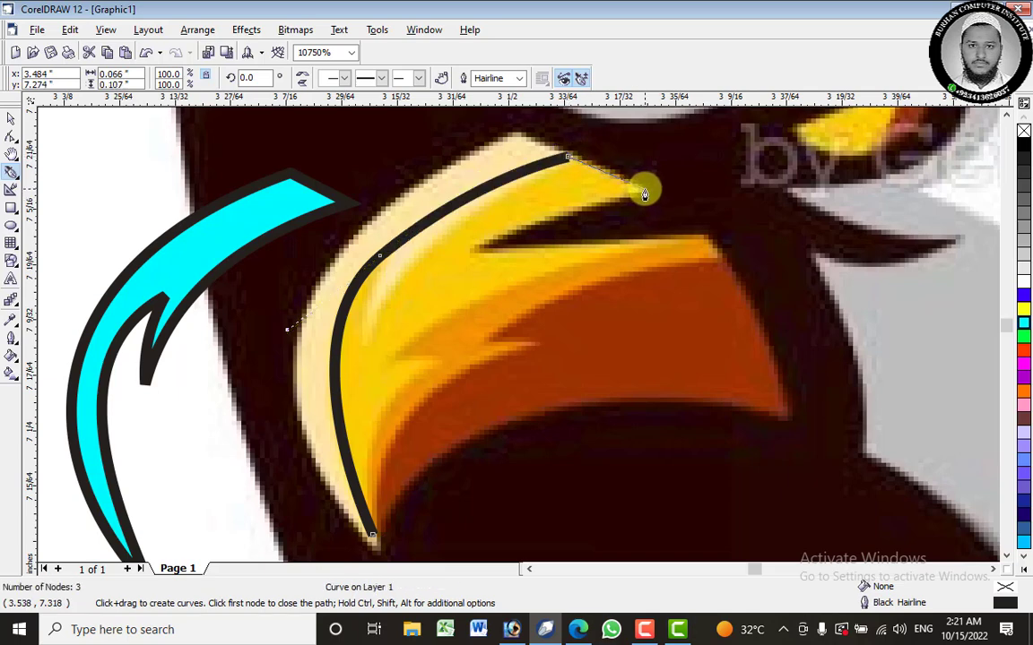
click(644, 189)
click(470, 249)
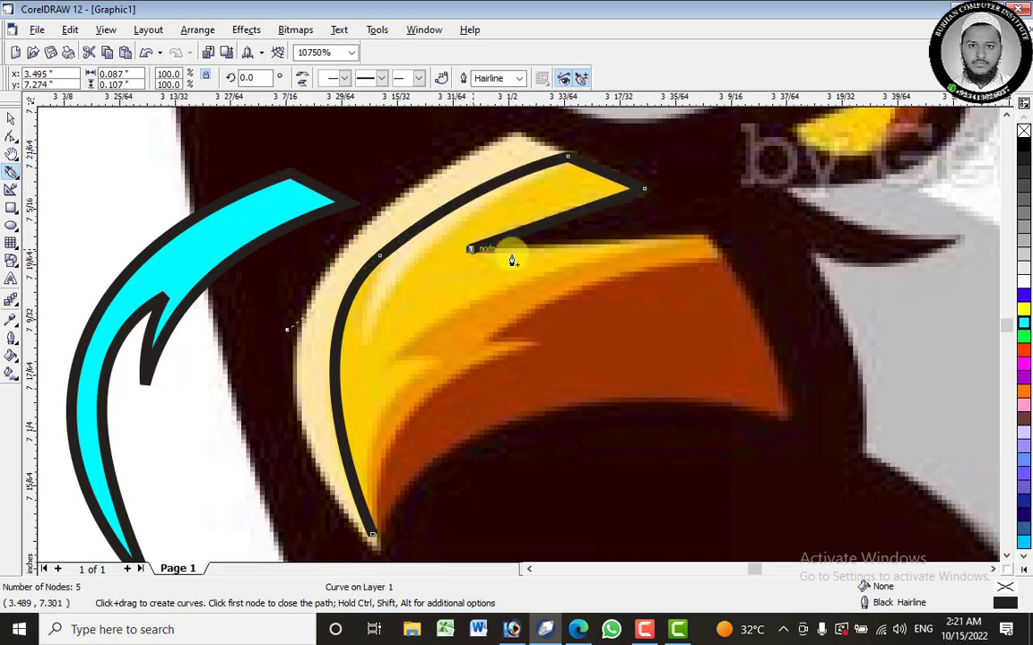
Continue the yellow area's outline to its long pointed end, back along the orange boundary and around the small notch, closing it at the lower tip.
click(706, 236)
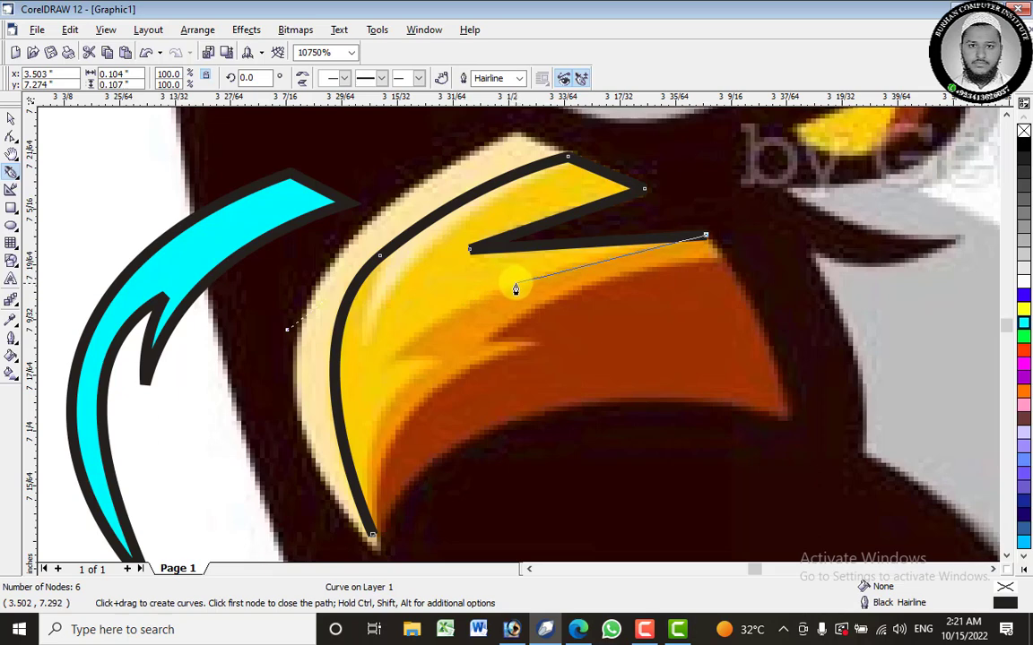
drag(515, 287, 471, 310)
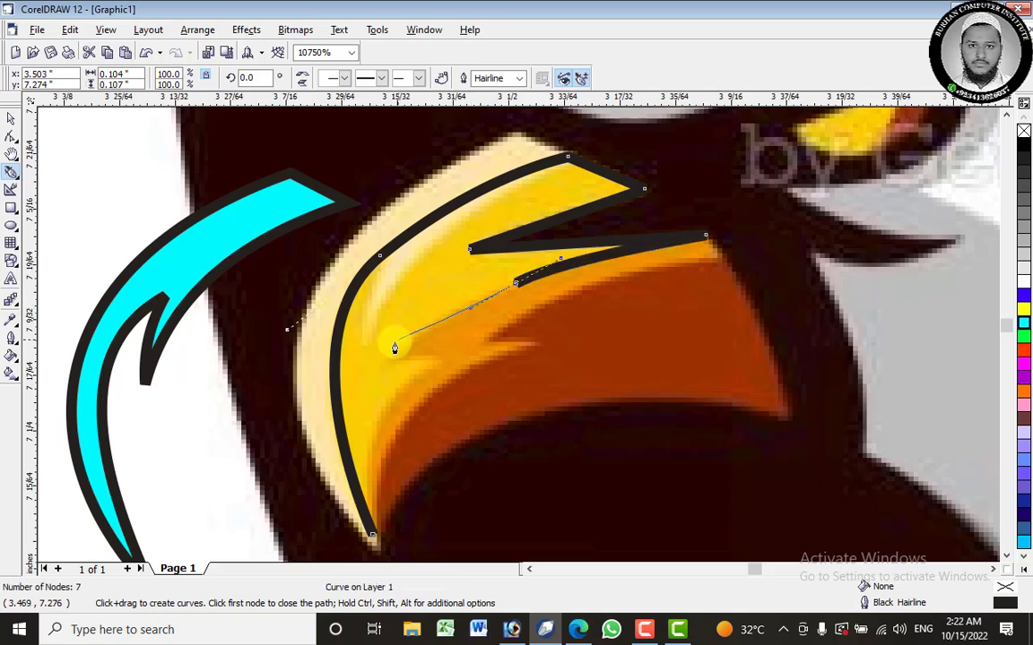
click(396, 354)
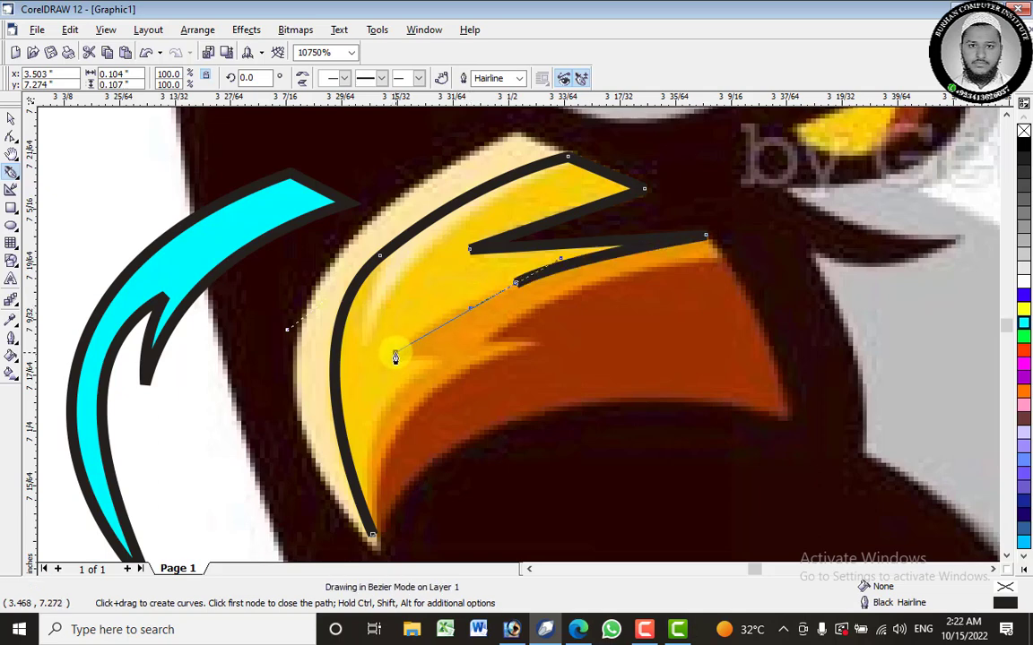
mouse_move(386, 381)
mouse_down()
mouse_move(356, 379)
mouse_move(361, 395)
mouse_move(389, 383)
mouse_up()
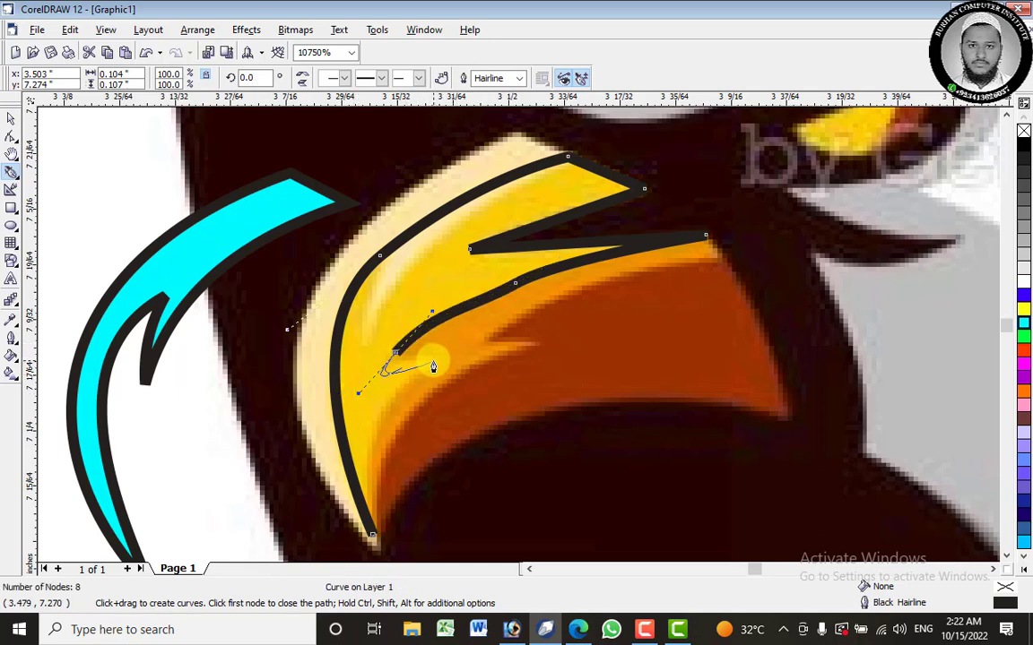
drag(440, 366, 428, 385)
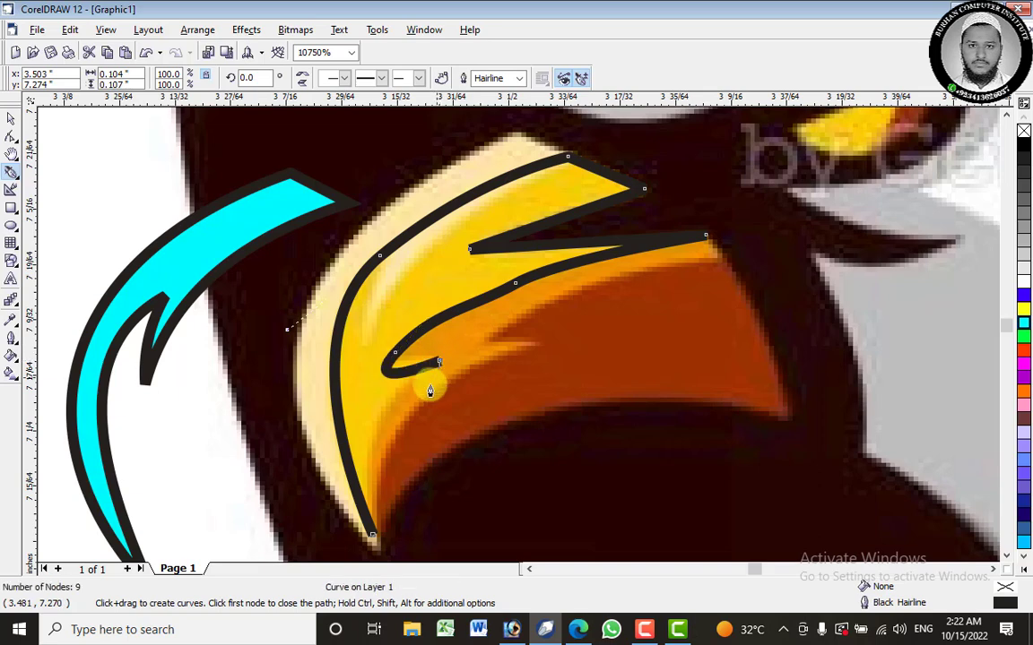
click(373, 537)
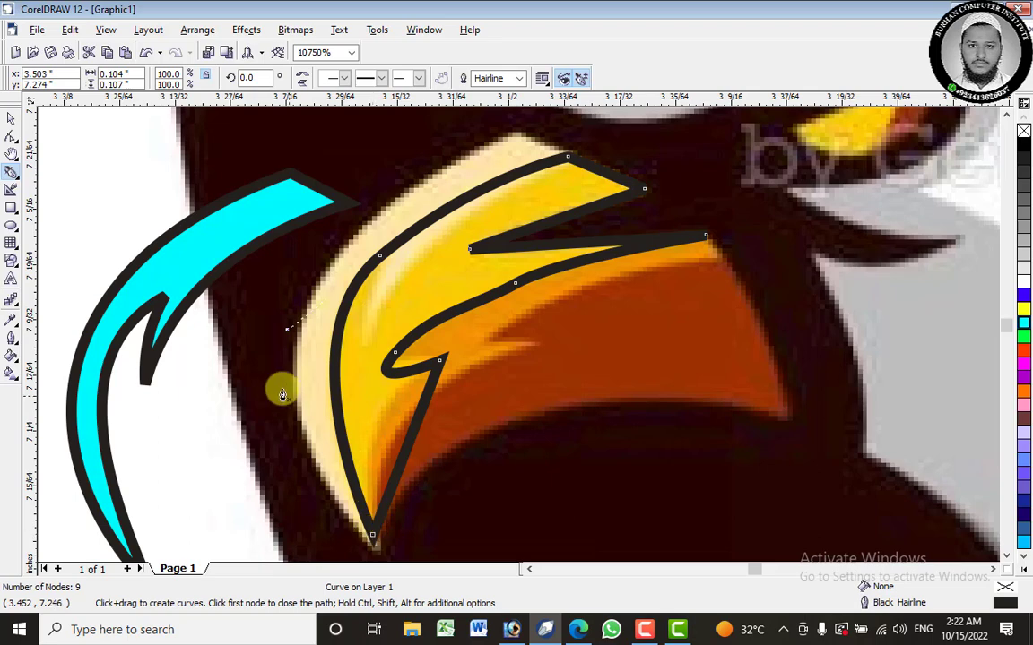
Convert the yellow outline's straight closing edge to a curve and bend it along the orange boundary.
click(16, 137)
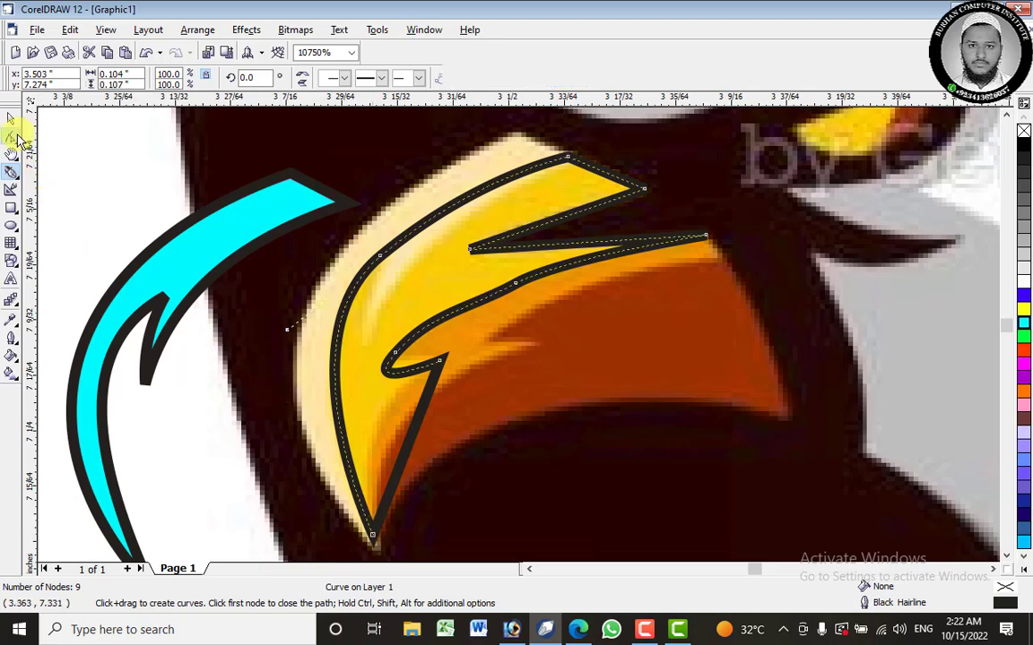
right_click(414, 434)
click(450, 267)
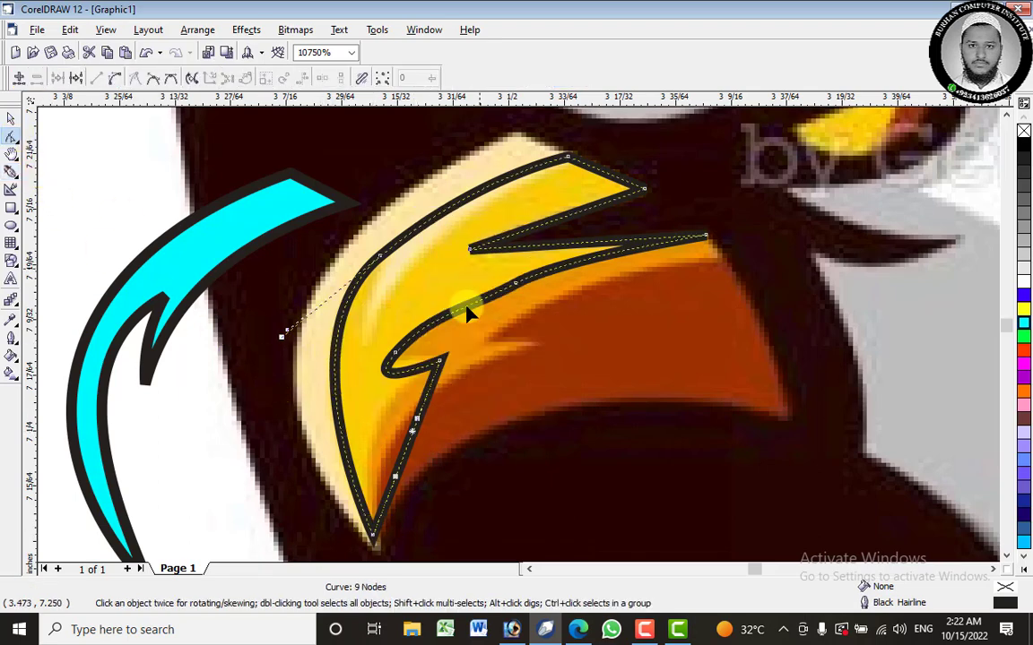
click(403, 463)
drag(403, 453, 377, 437)
drag(376, 439, 381, 431)
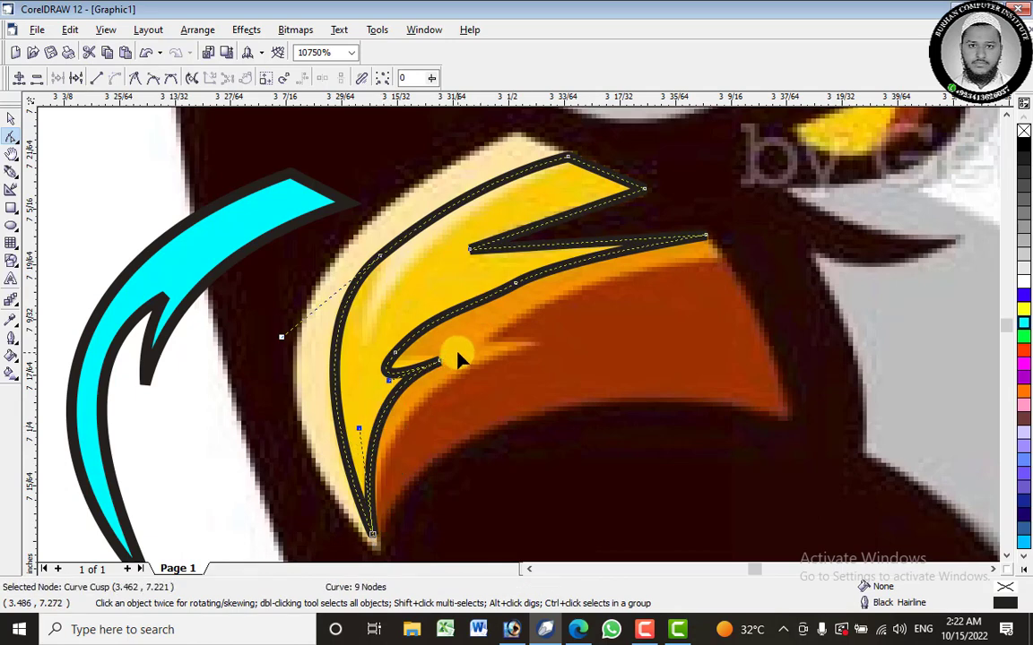
Delete the middle node on the yellow outline's orange-side edge and pull in the pointed end's handle so the curve stops at the tip.
click(394, 358)
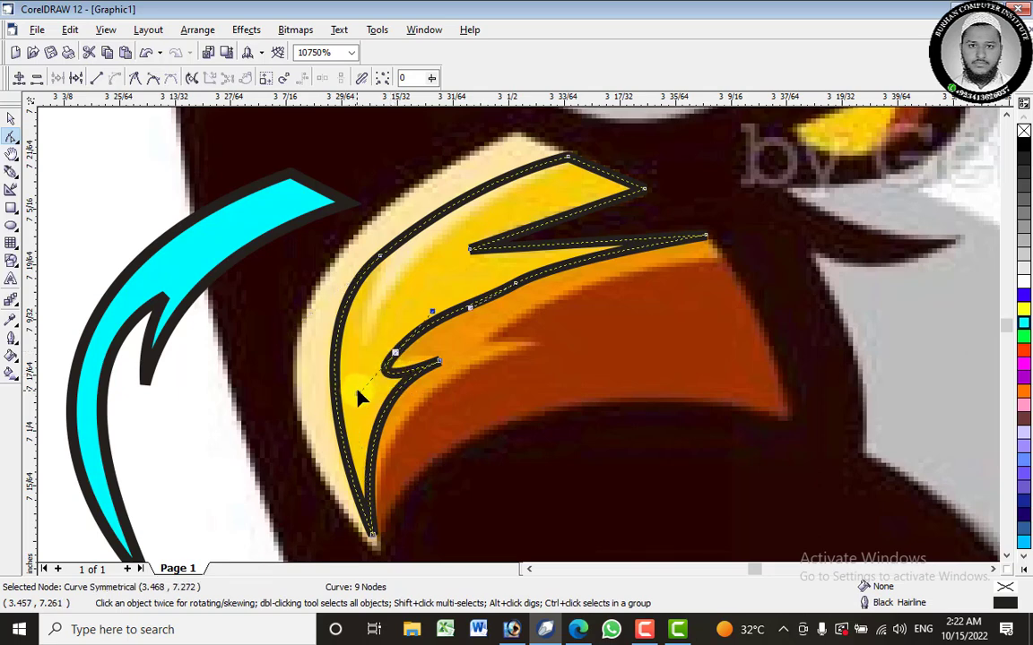
right_click(515, 286)
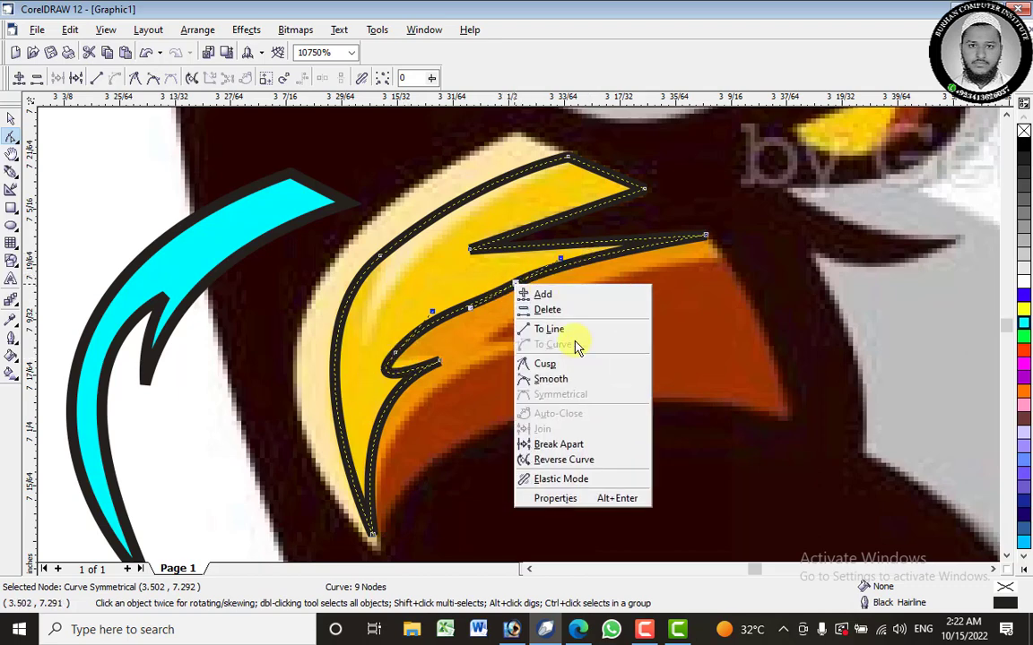
click(569, 312)
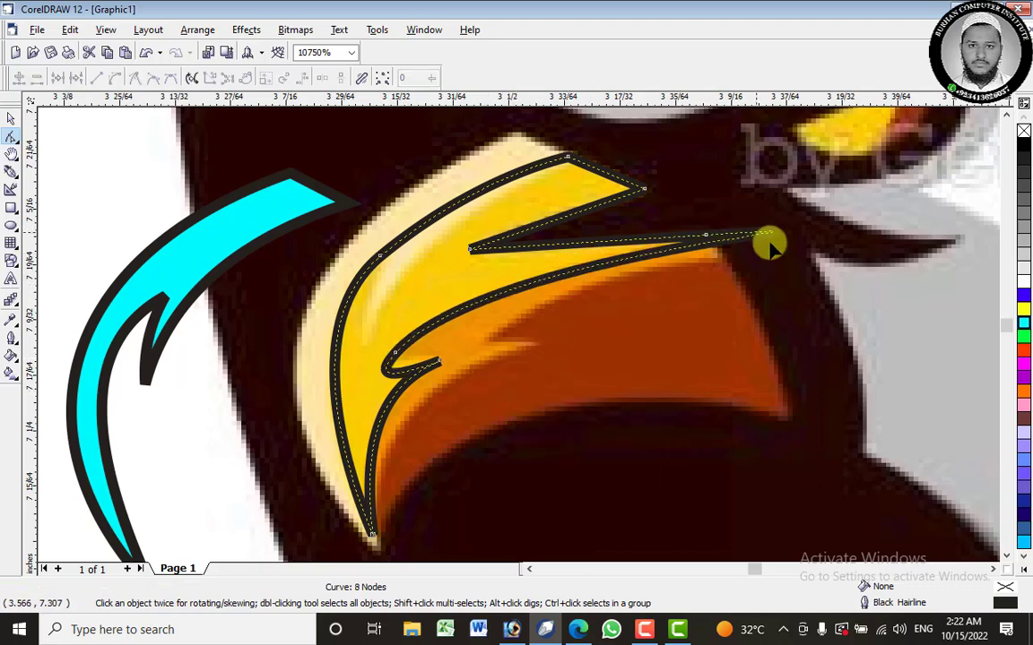
click(705, 236)
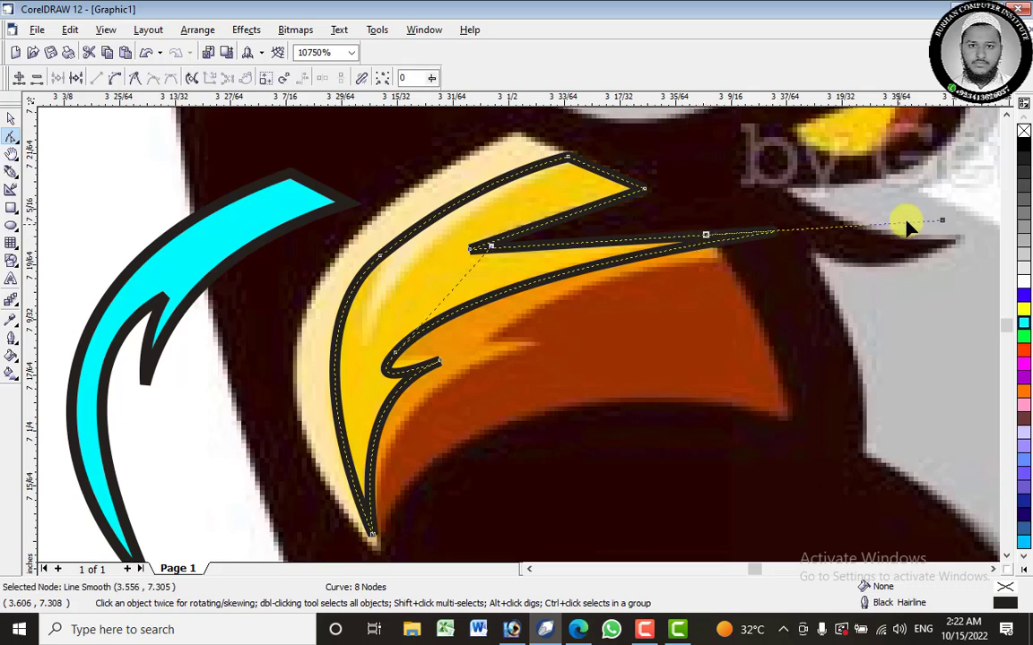
drag(708, 235, 699, 258)
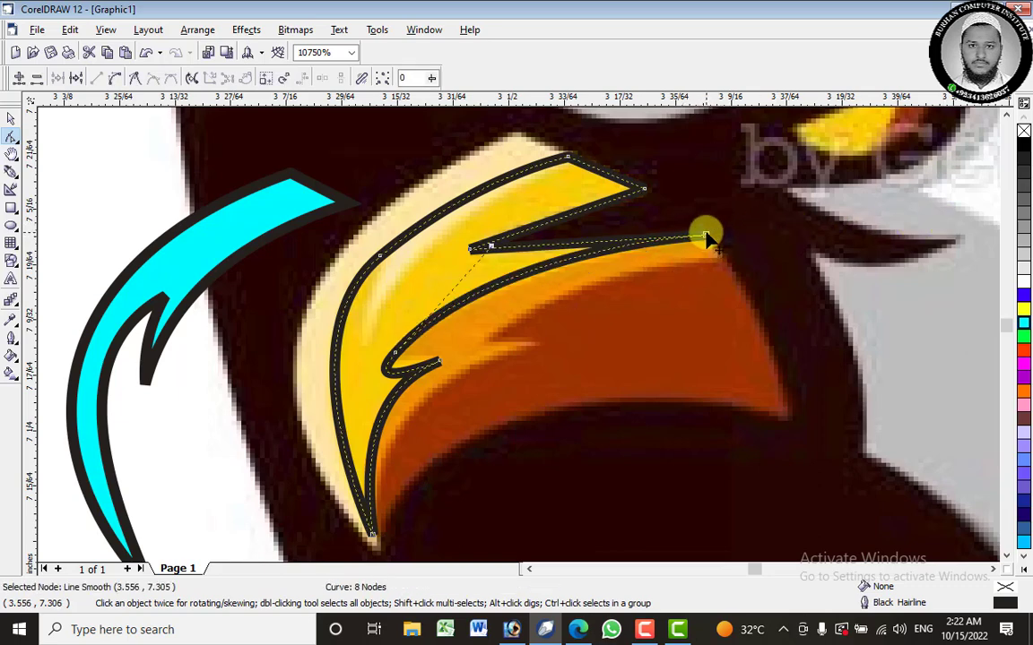
Make the node at the yellow outline's small notch a cusp and adjust its handle so the curve follows the orange boundary.
click(438, 364)
drag(362, 403, 398, 358)
right_click(397, 359)
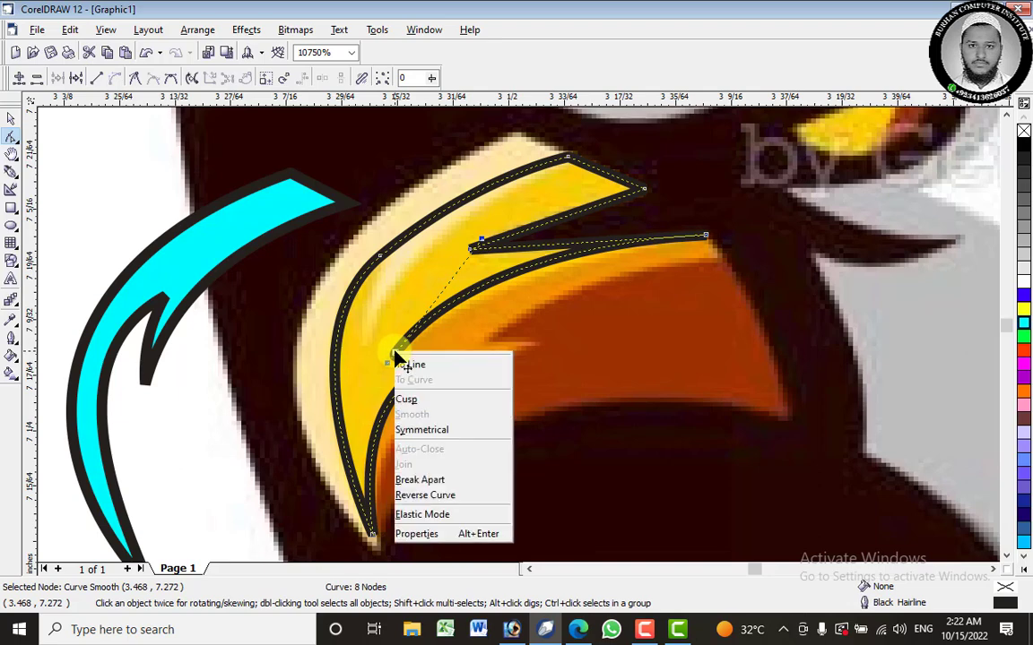
click(425, 434)
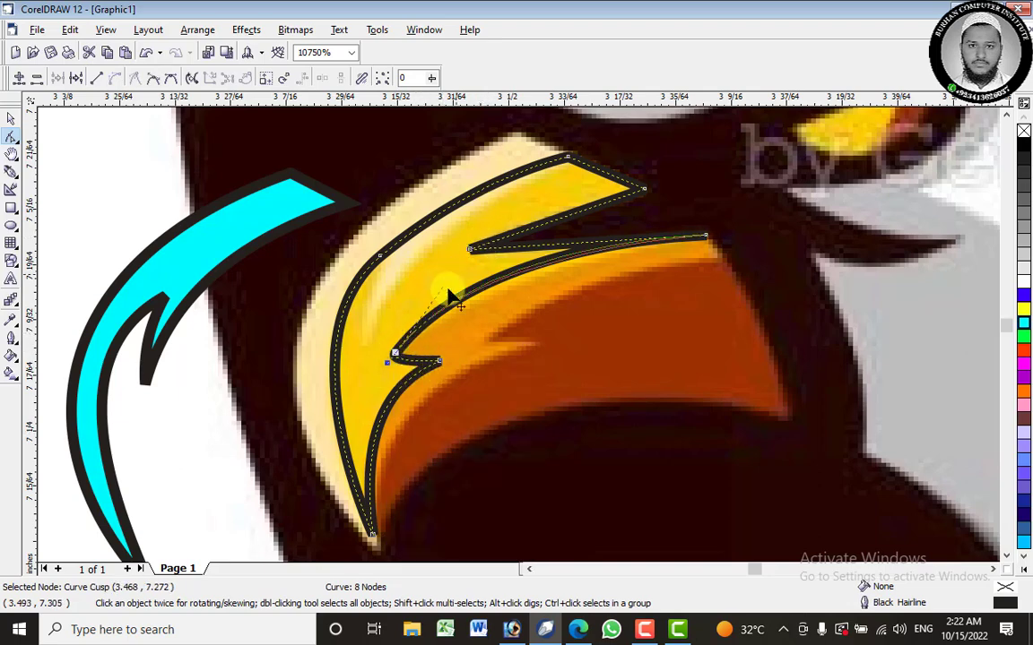
drag(441, 283, 502, 252)
Convert the short curved edge of the yellow outline's small notch to a straight line.
click(439, 362)
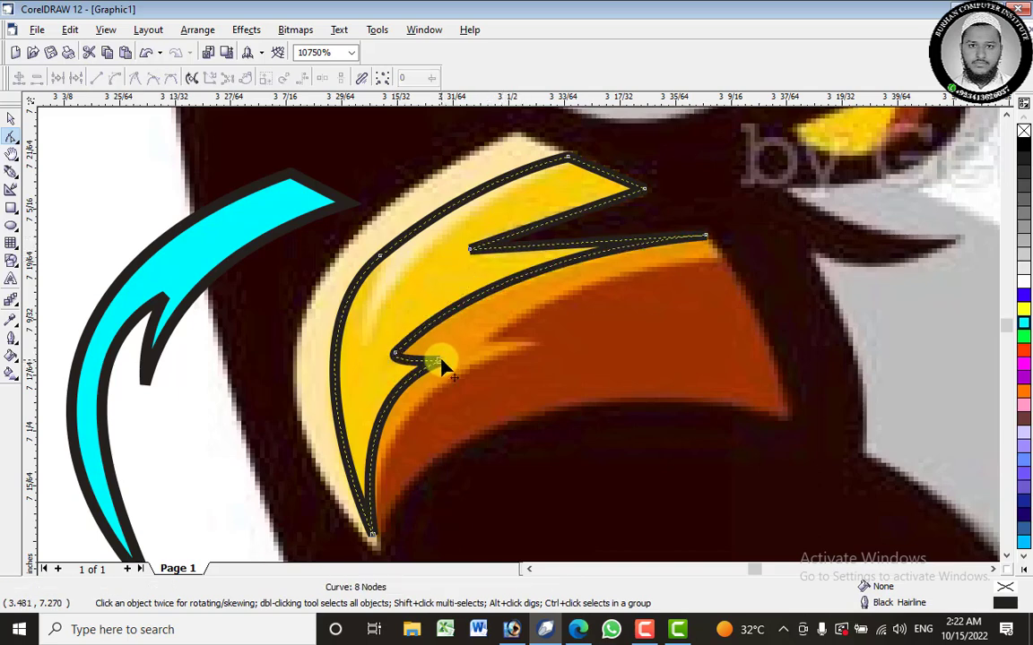
right_click(440, 364)
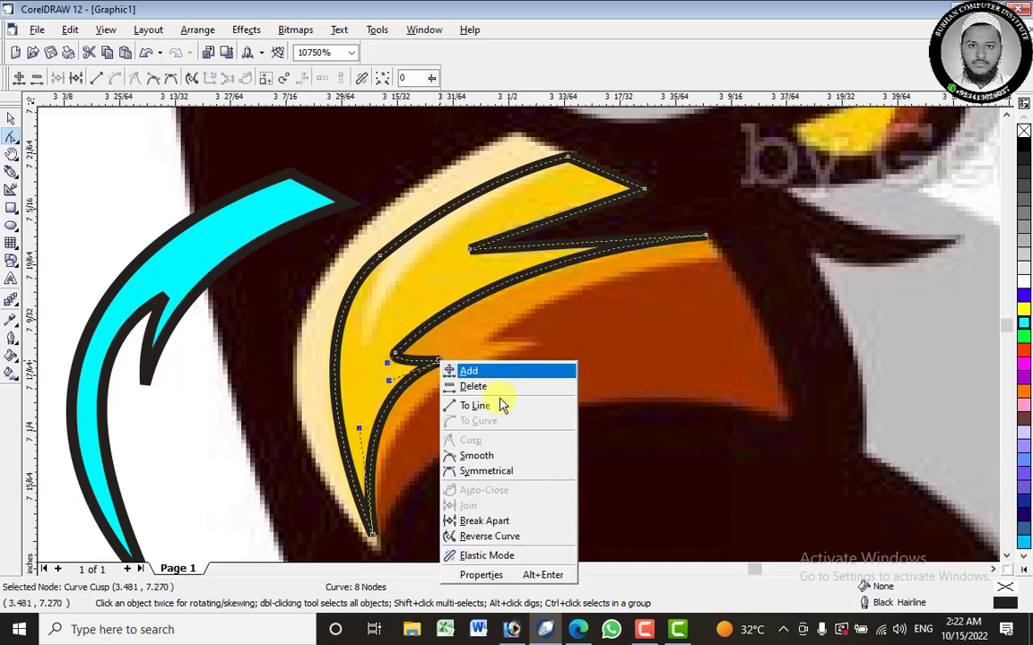
click(504, 414)
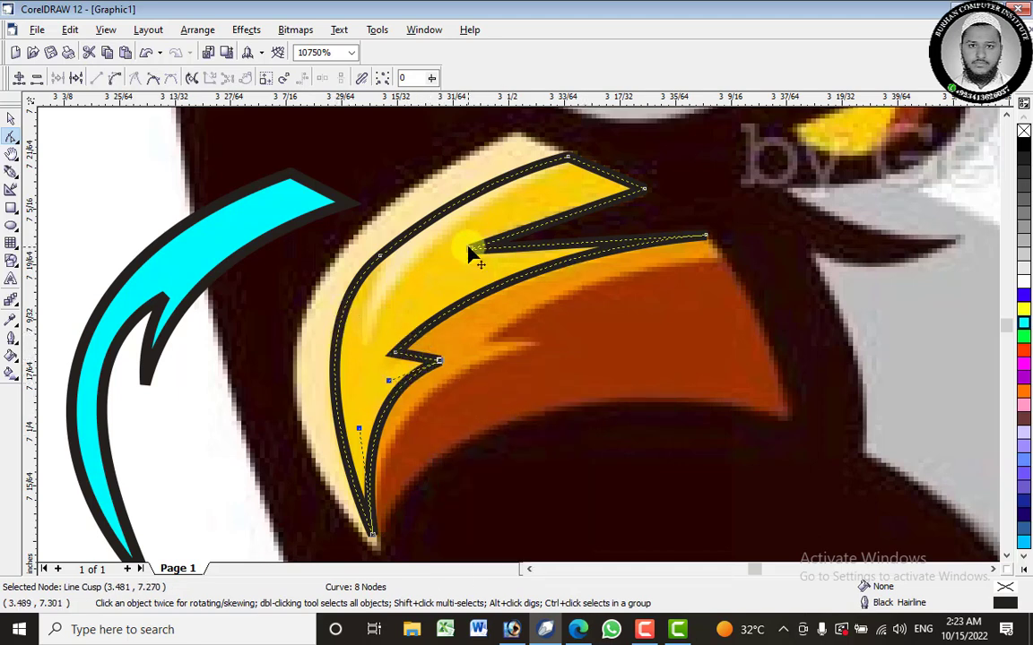
Delete the middle node and the upper corner node from the yellow outline's cream-side edge.
right_click(381, 258)
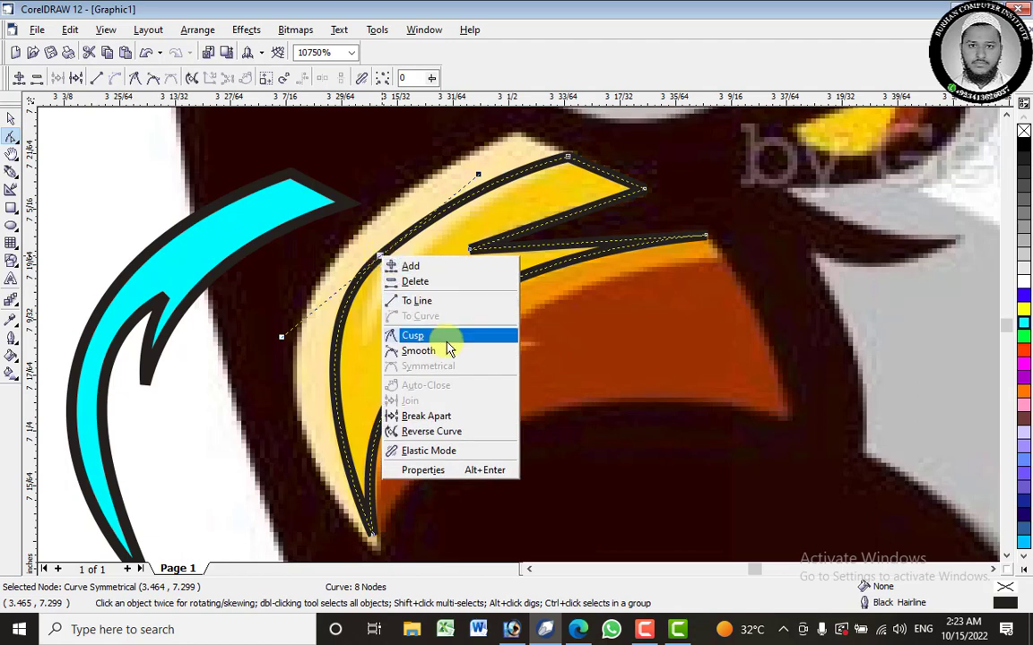
click(444, 285)
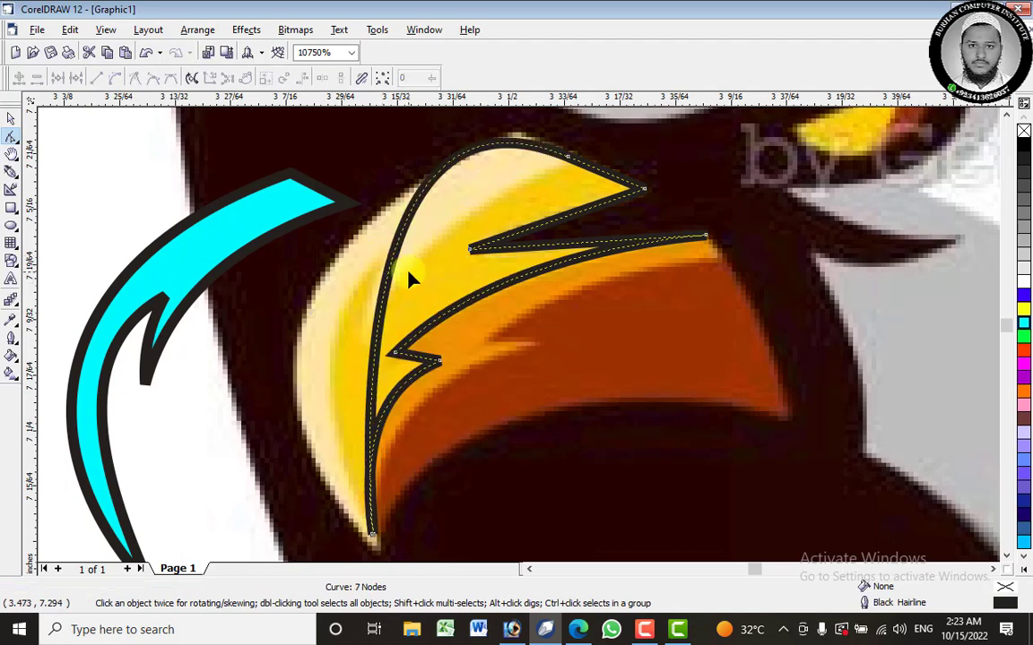
right_click(375, 351)
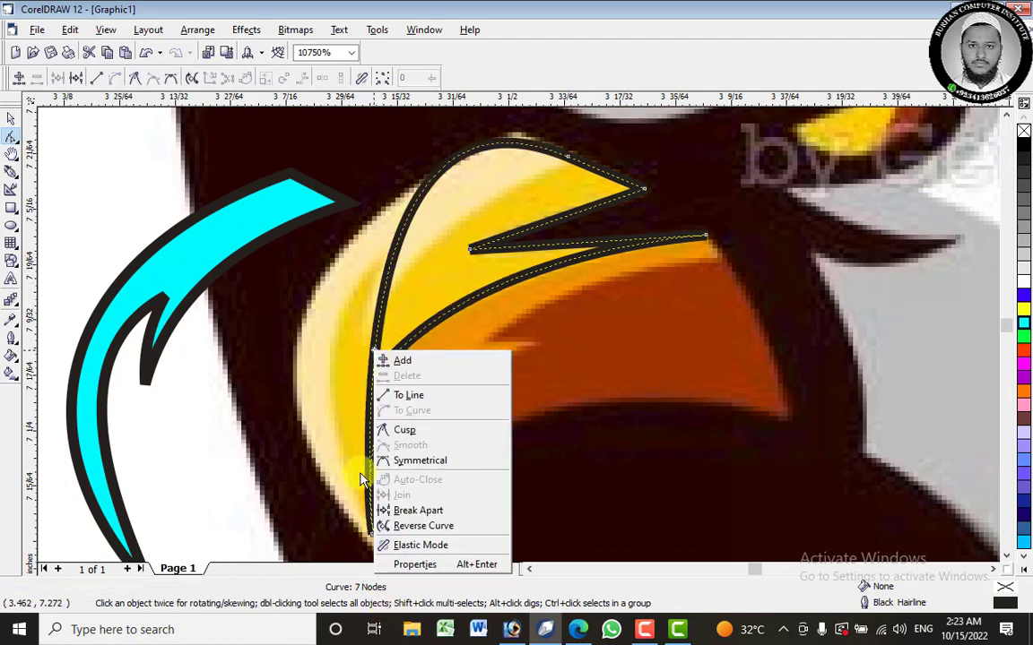
click(372, 544)
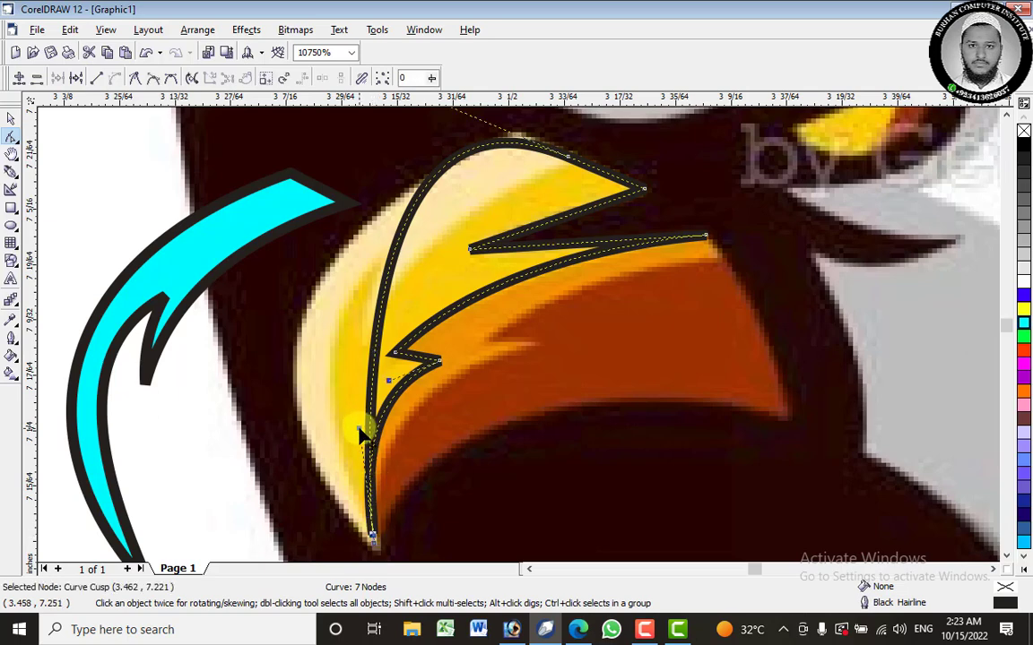
drag(339, 426, 301, 411)
key(ctrl+z)
right_click(570, 161)
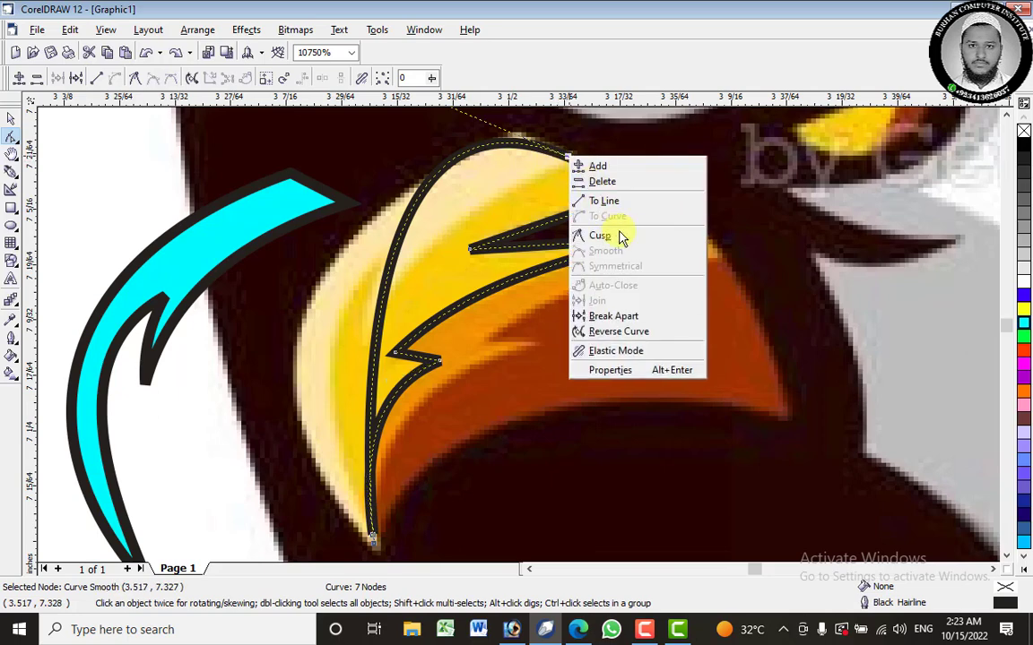
click(627, 183)
Bend the yellow outline's cream-side edge outward over the cream highlight.
click(372, 535)
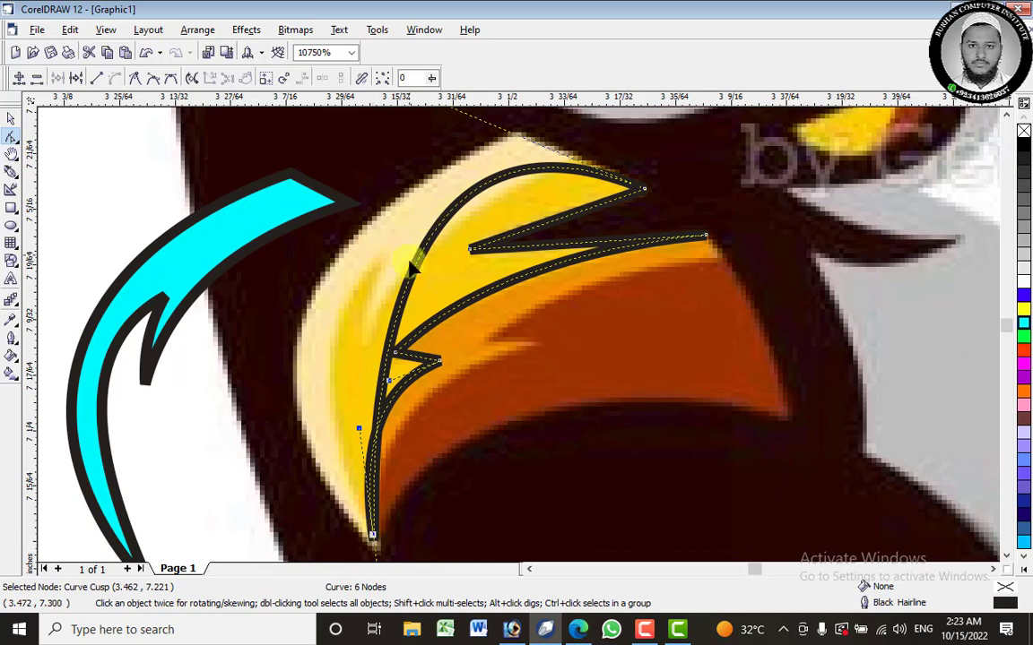
drag(405, 292, 343, 296)
click(371, 537)
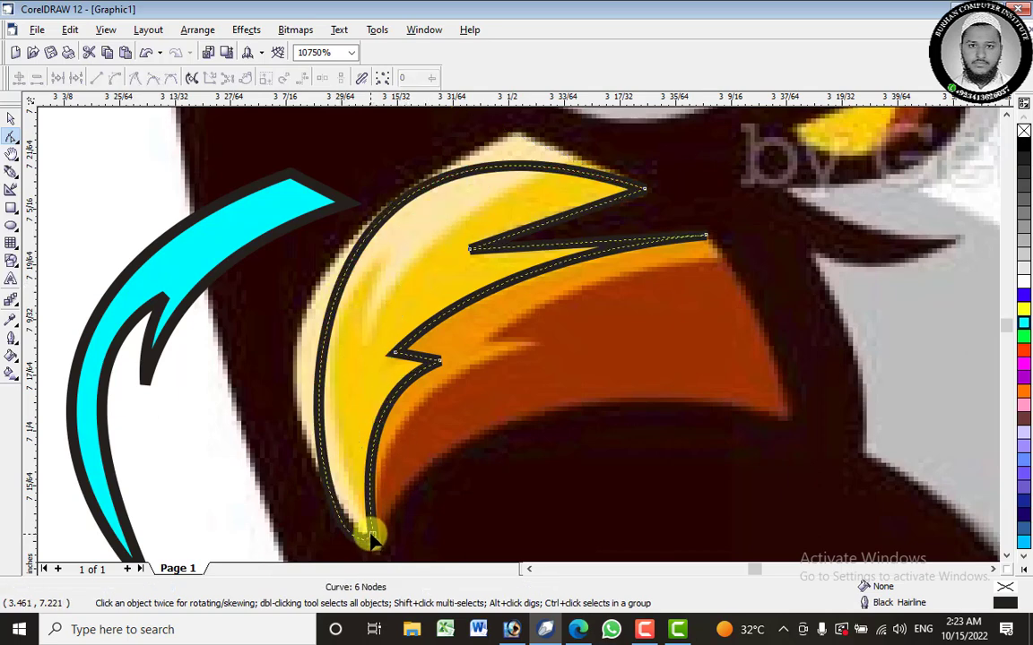
Pull the cream-side handle of the yellow outline's lower tip upward so the curve runs into the beak tip.
click(371, 537)
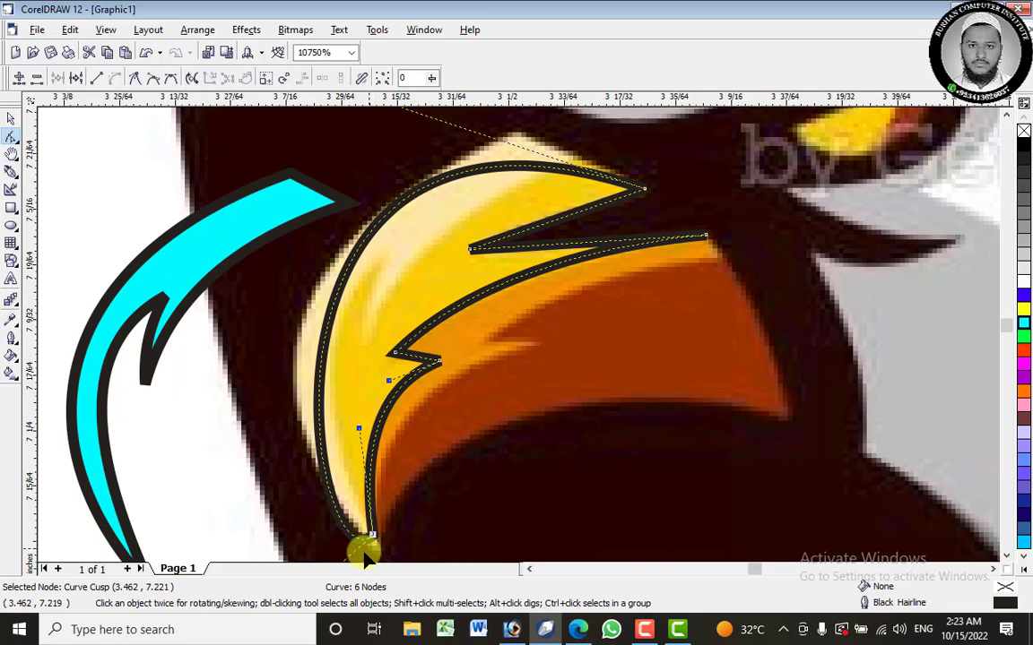
click(1009, 559)
click(1008, 559)
click(1009, 559)
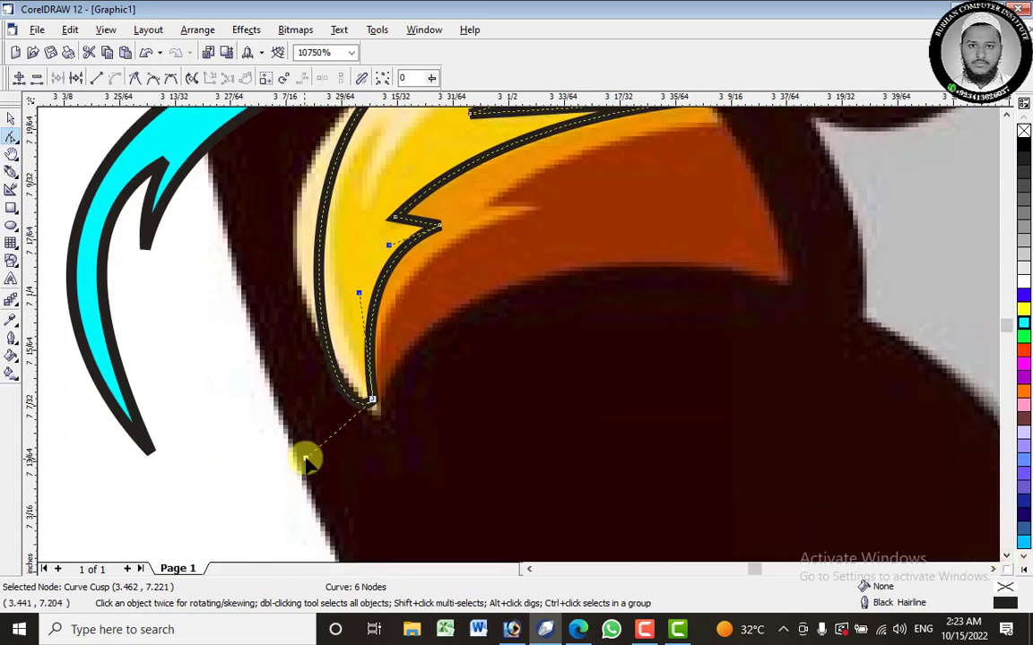
mouse_move(305, 460)
mouse_down()
mouse_move(330, 402)
mouse_move(310, 449)
mouse_move(314, 439)
mouse_up()
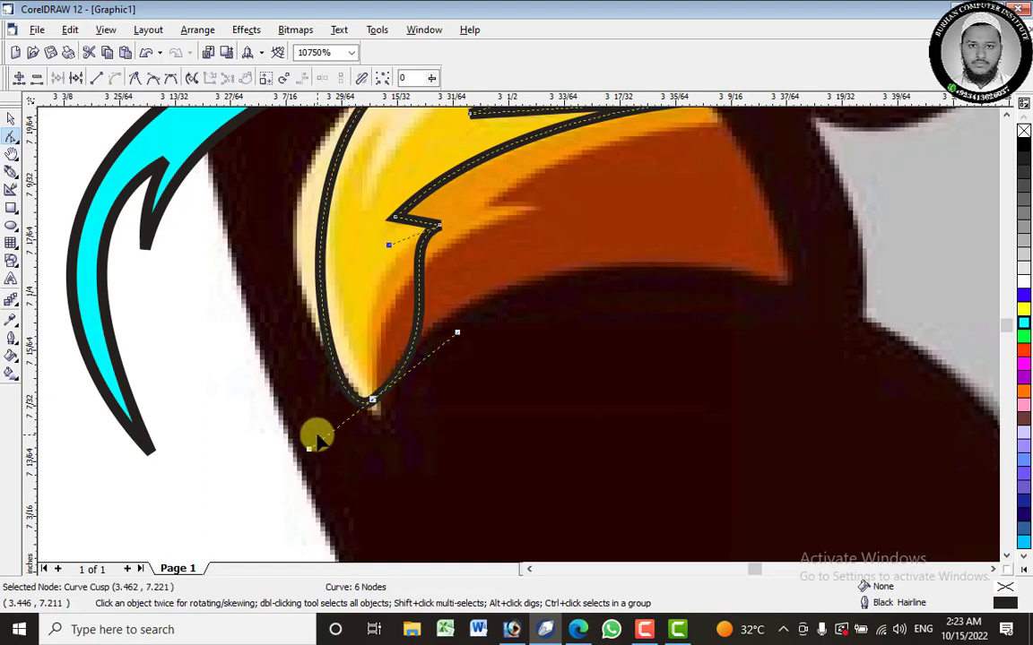
key(ctrl+z)
right_click(374, 405)
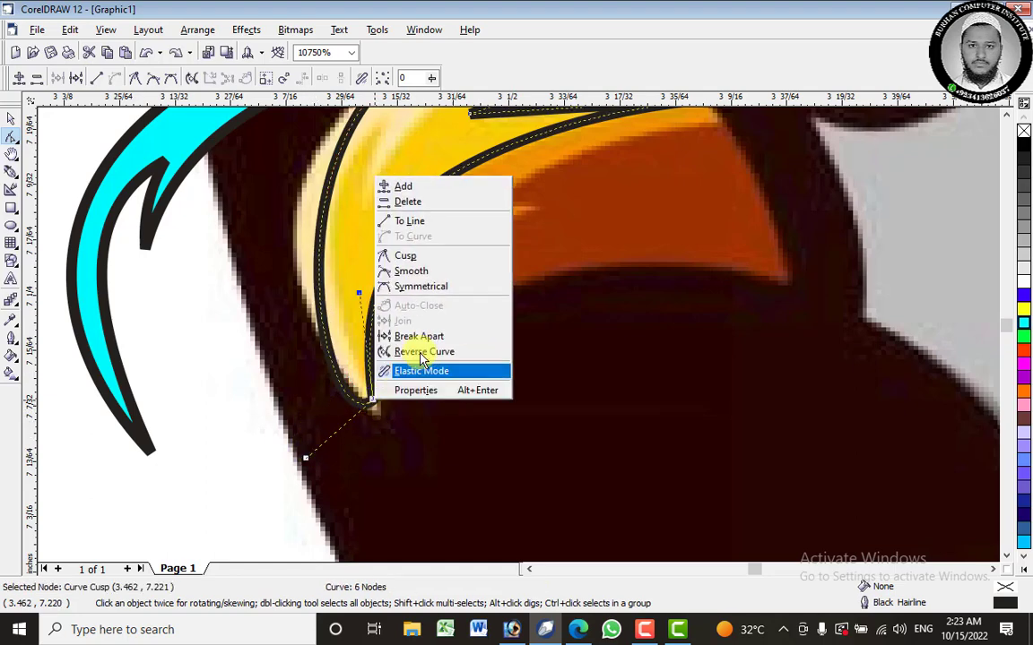
click(426, 257)
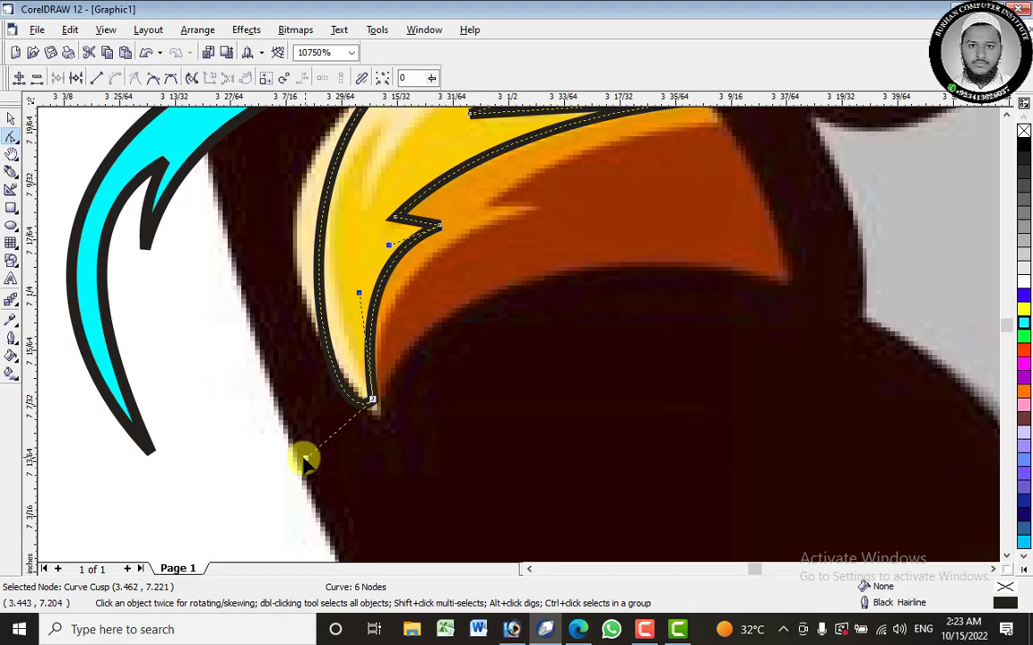
drag(305, 459, 314, 357)
click(372, 400)
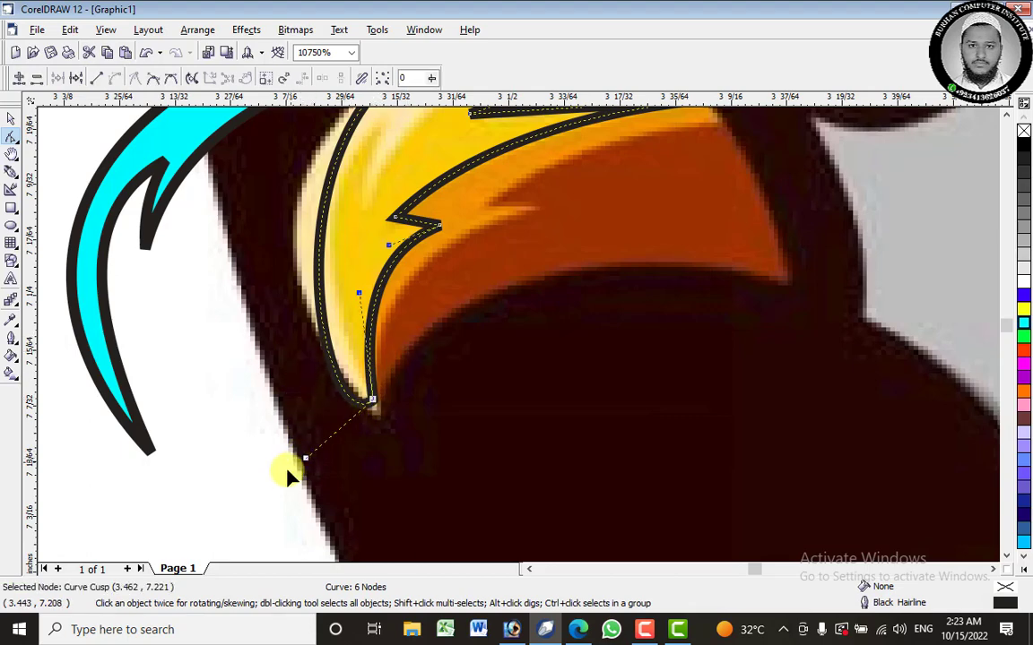
drag(305, 459, 299, 340)
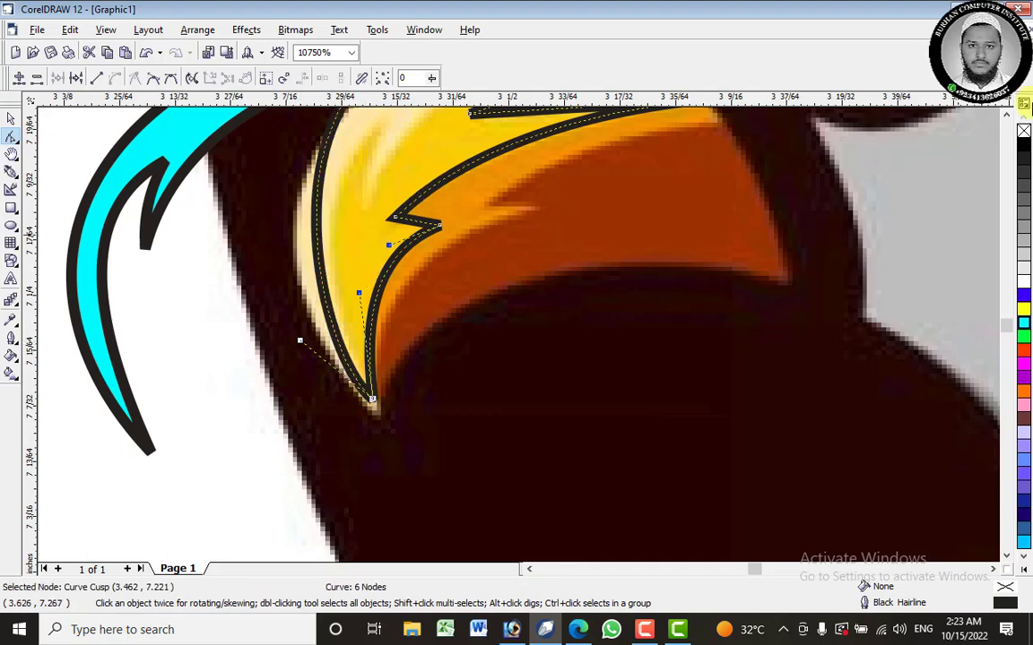
Reset the yellow outline's cream-side edge by converting it to a straight line and back to a curve.
click(1006, 114)
click(1006, 115)
click(1007, 114)
click(1007, 114)
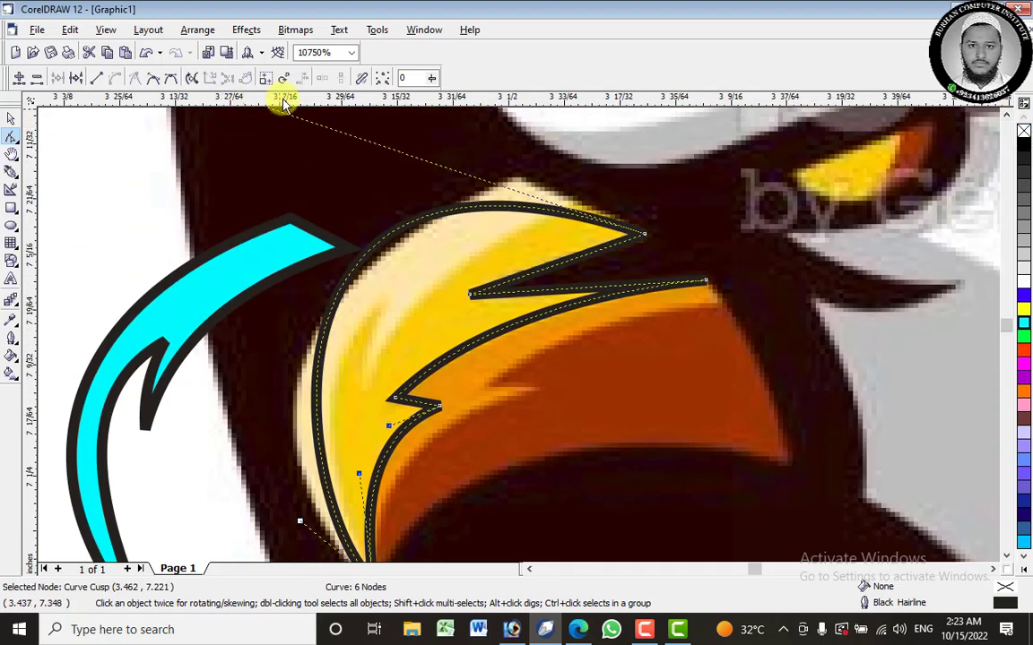
click(1007, 115)
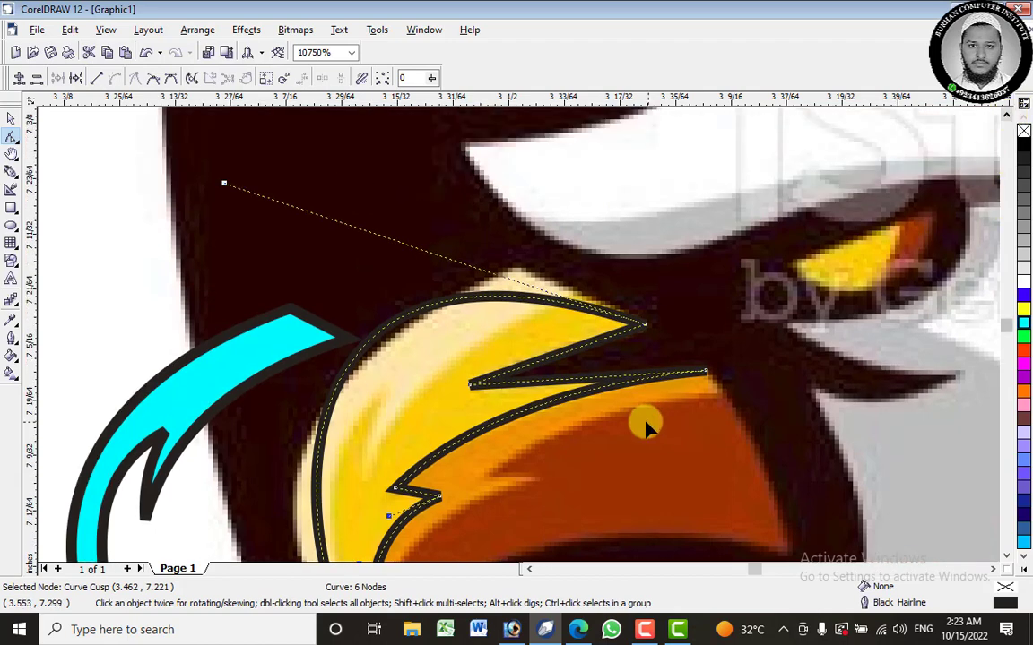
right_click(644, 325)
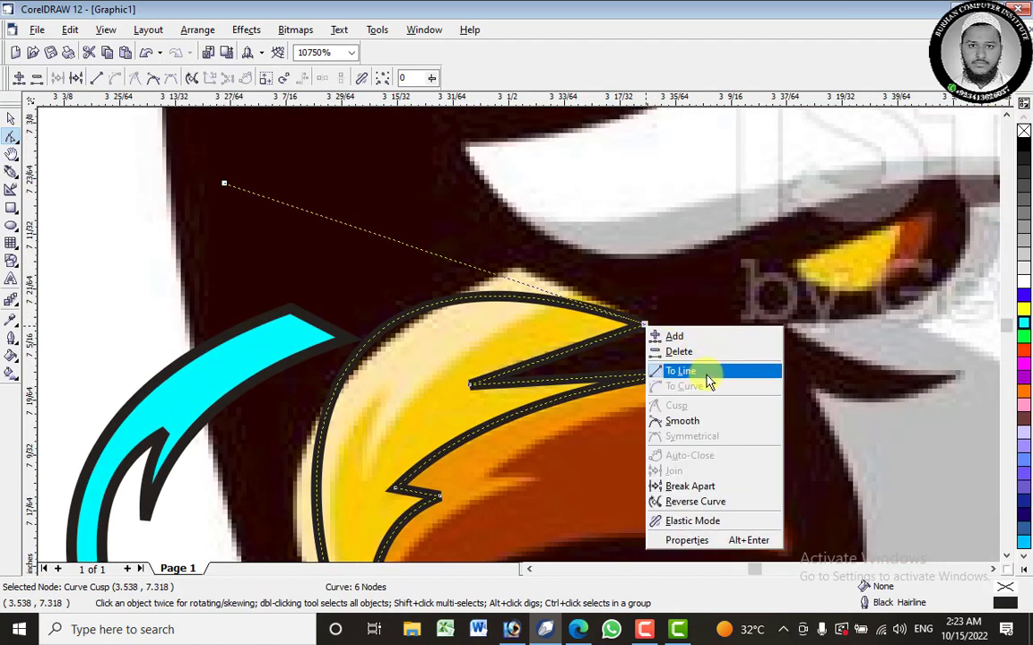
click(708, 374)
click(1006, 556)
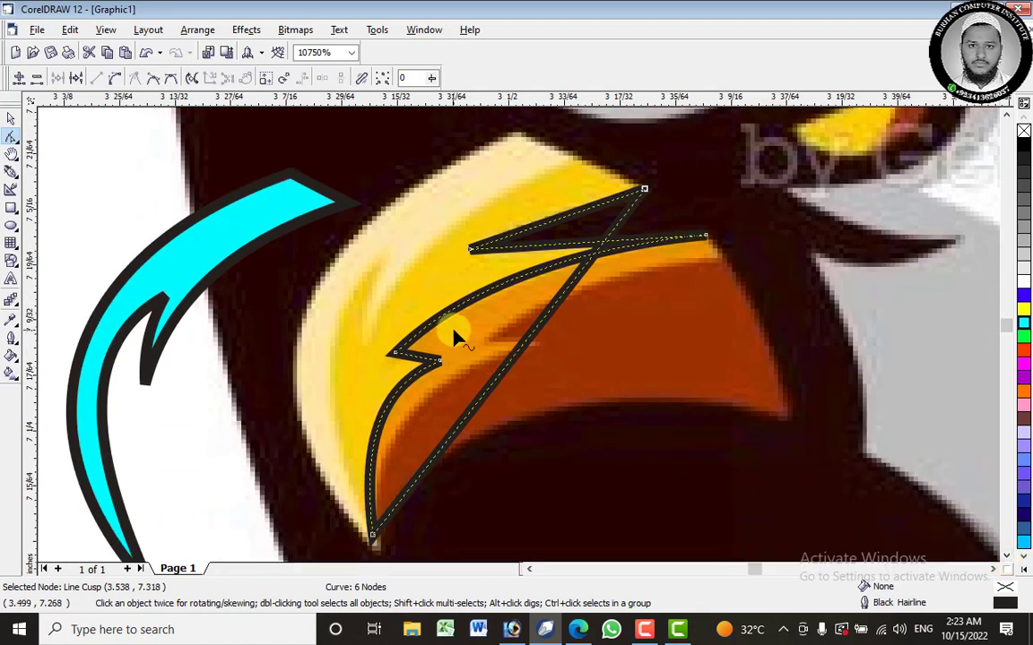
right_click(504, 368)
click(542, 428)
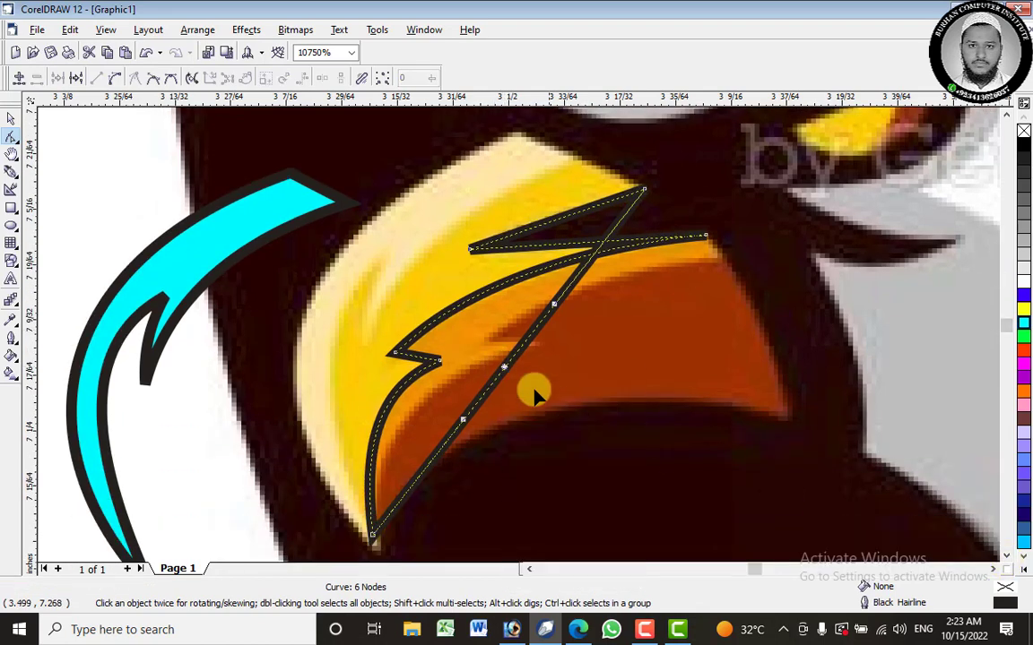
Bend the beak outline's straight outer edge into a curve along the yellow area, and add a node on it placed at the upper rim.
drag(506, 363, 346, 277)
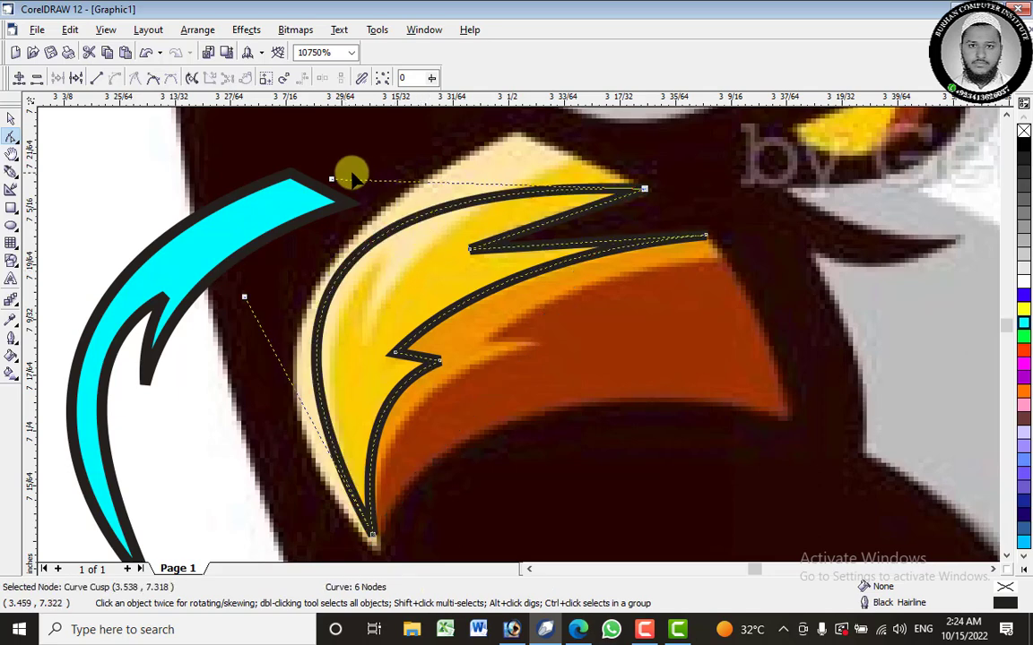
right_click(525, 198)
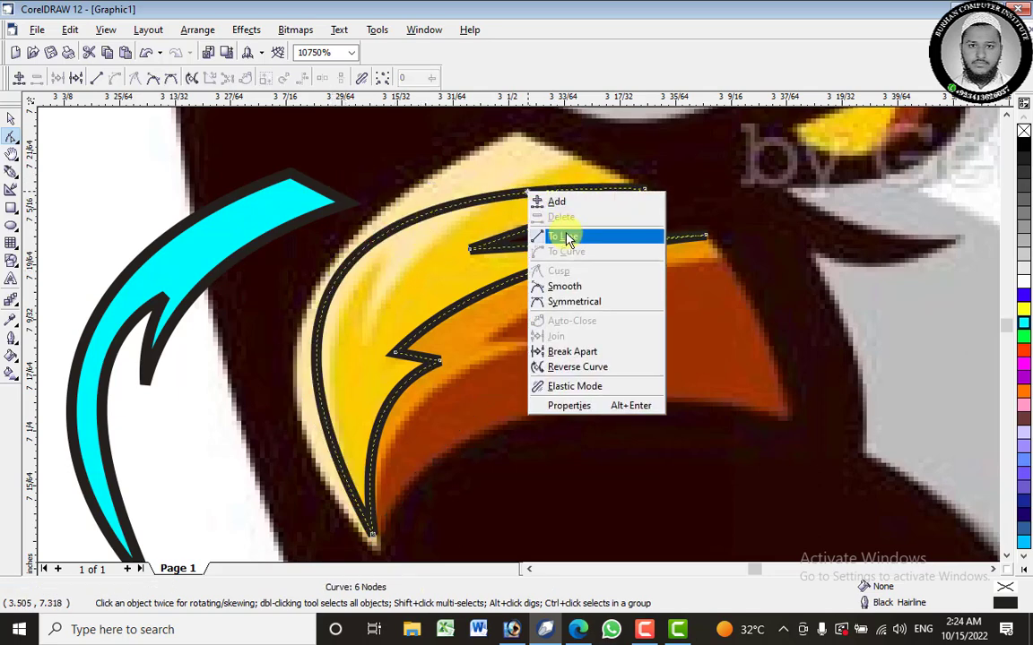
click(537, 200)
drag(553, 167, 557, 162)
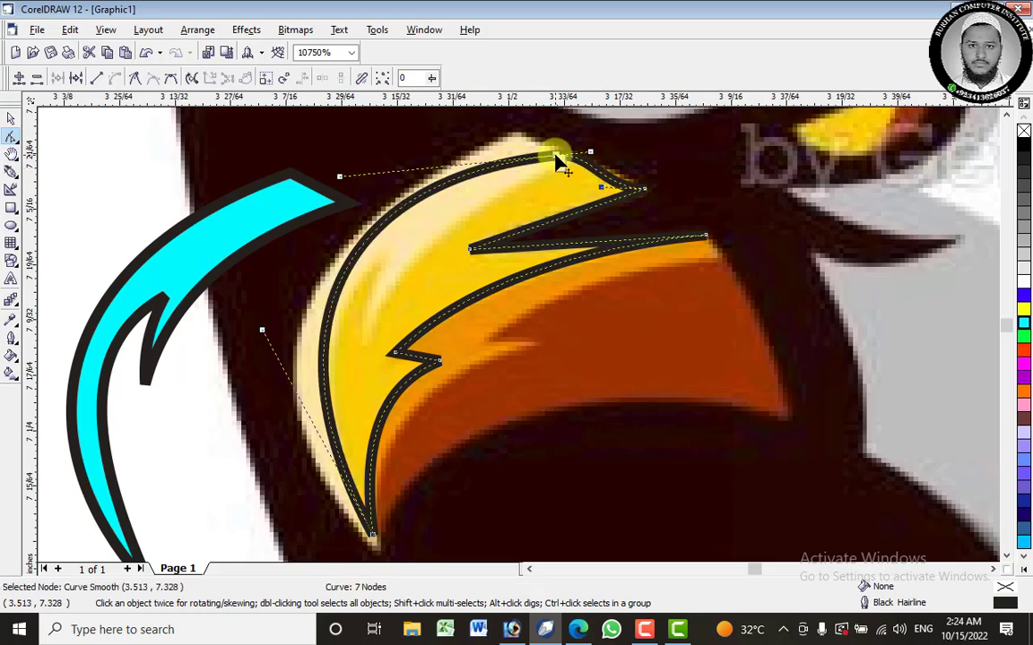
Make the new upper node a cusp, convert the short segment to the beak's upper corner to a line, and align the node with the rim.
right_click(556, 157)
click(585, 233)
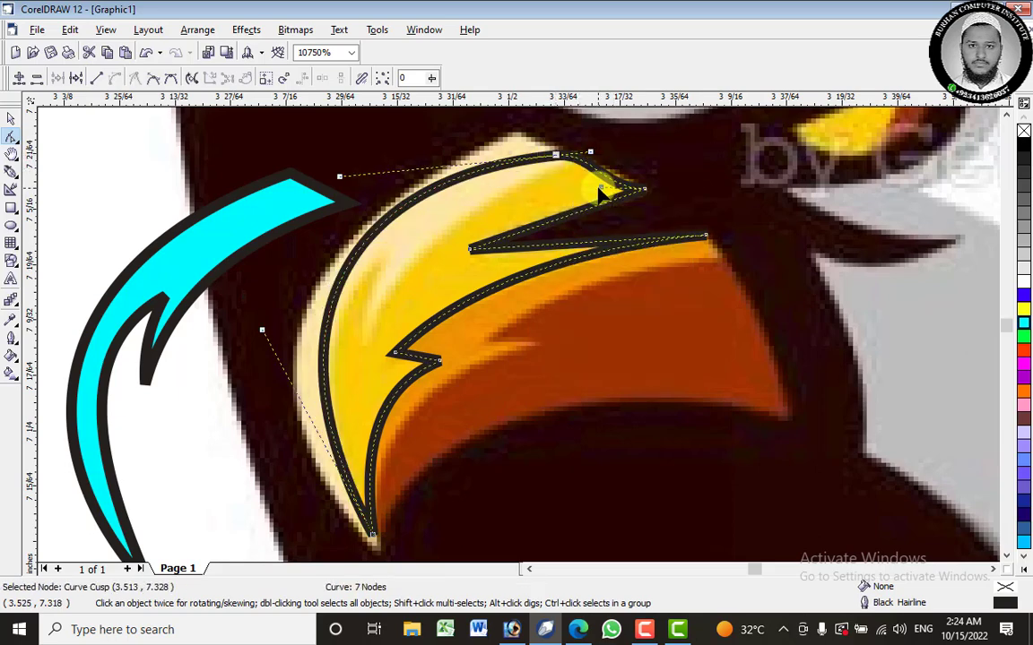
drag(602, 190, 653, 193)
right_click(644, 190)
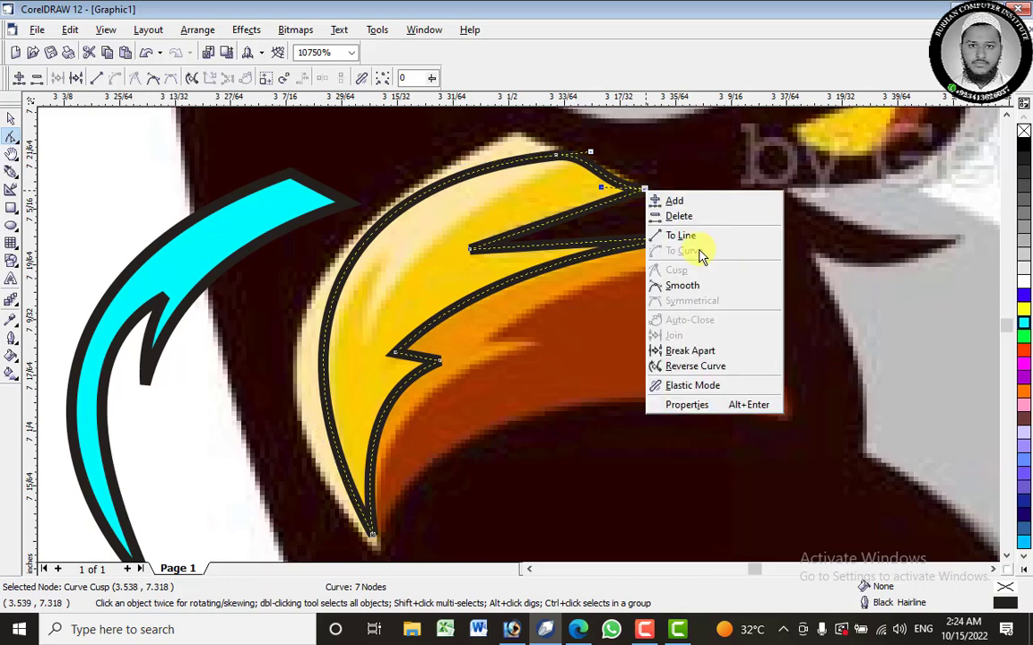
click(691, 235)
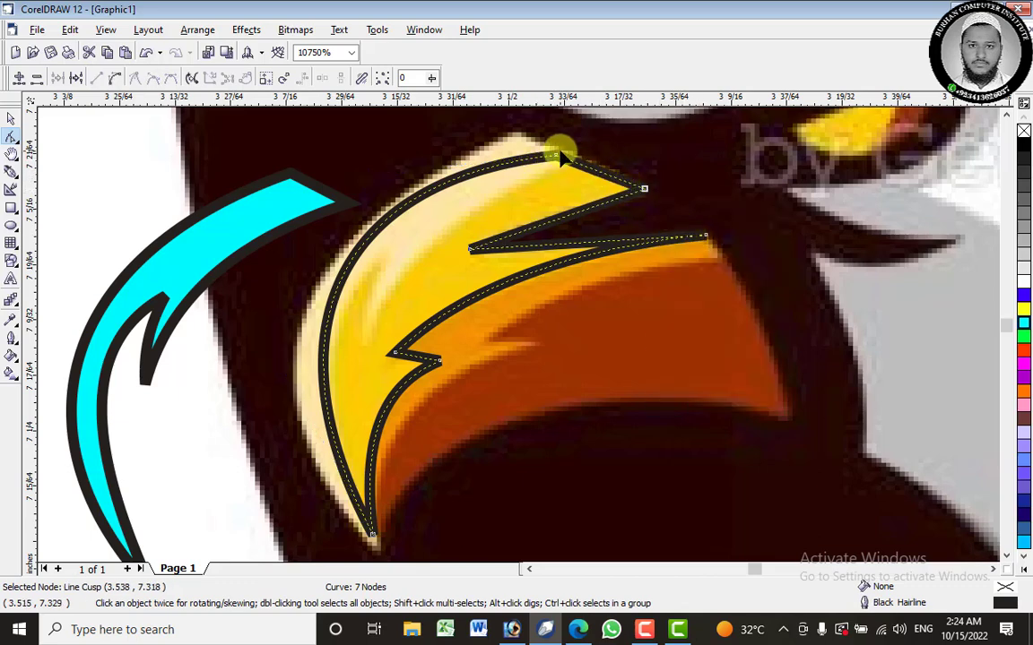
drag(556, 160, 570, 155)
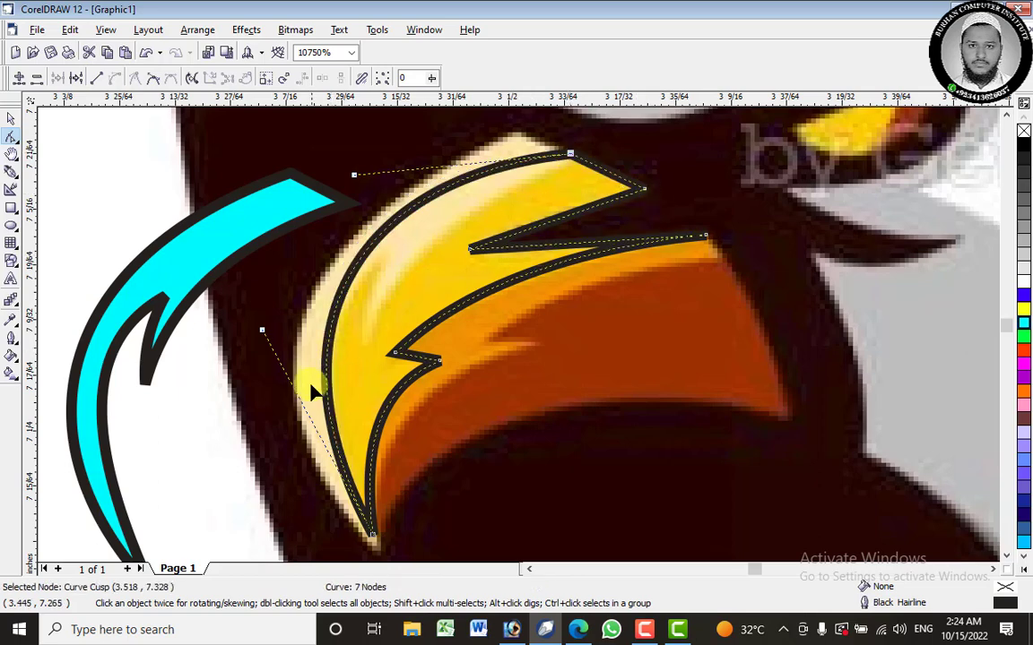
Widen the outer curve of the yellow beak outline by pulling the lower tip node's control handle outward.
click(373, 537)
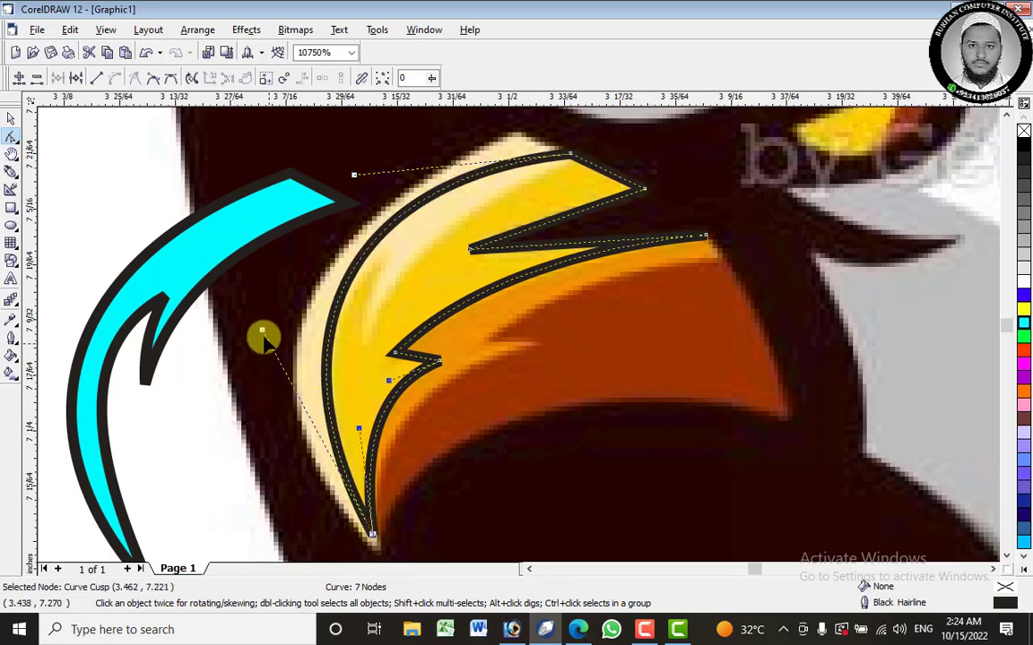
click(262, 334)
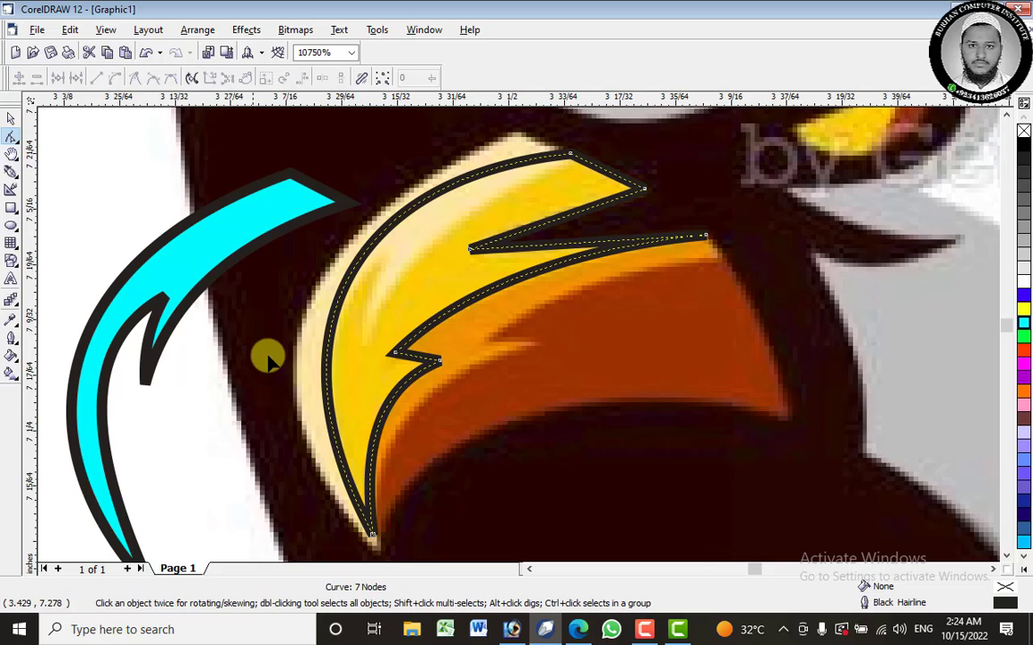
click(371, 534)
drag(261, 334, 236, 335)
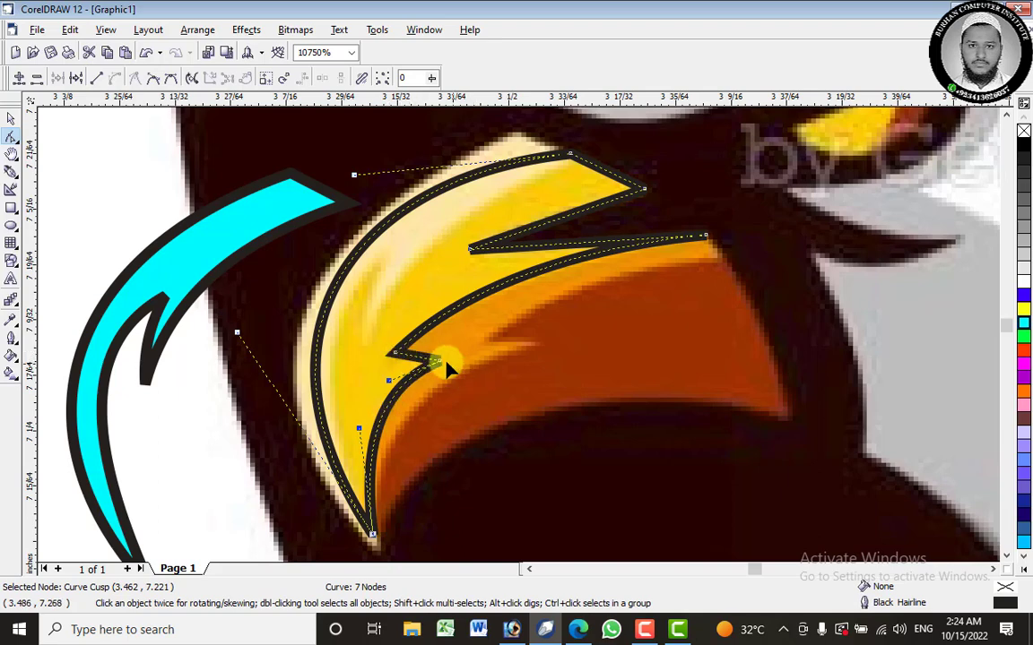
Fill the closed beak shape with yellow and move it off the reference picture onto the cyan shape.
click(12, 172)
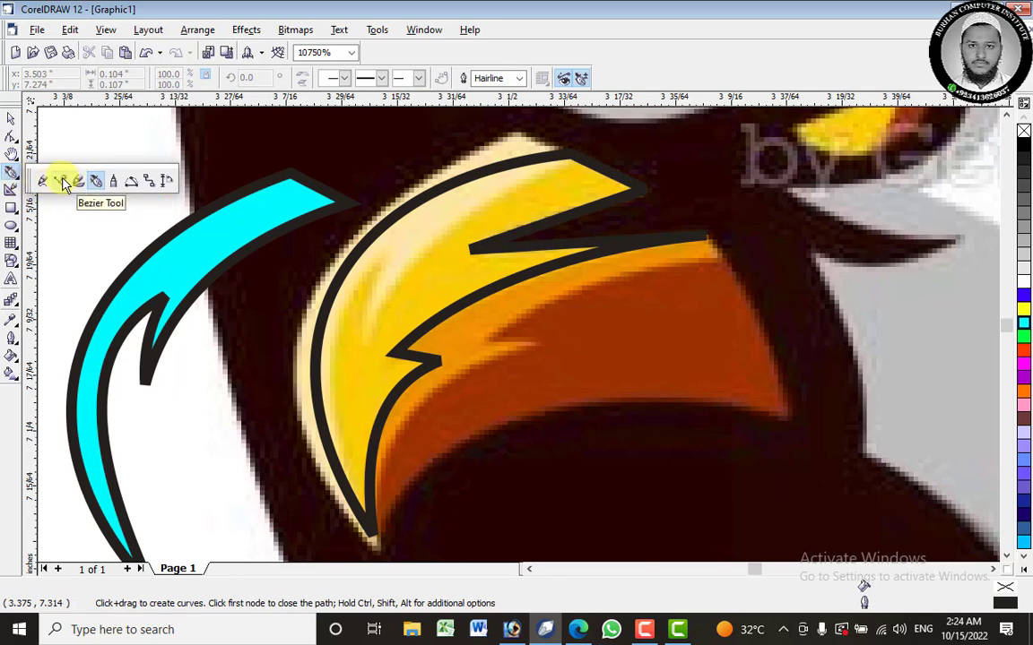
click(59, 181)
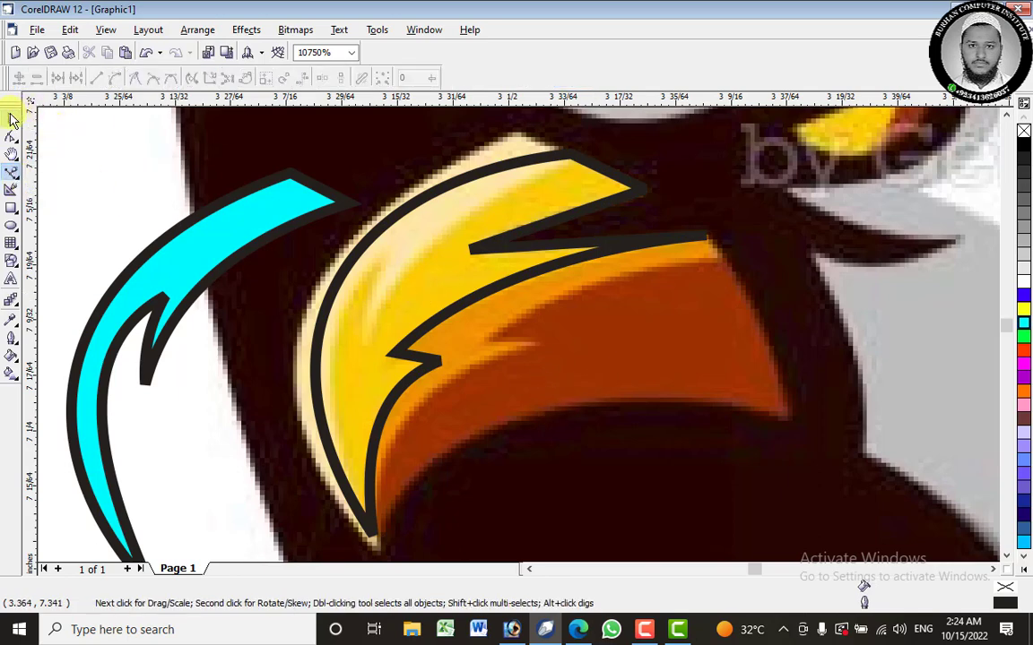
click(13, 119)
click(1024, 309)
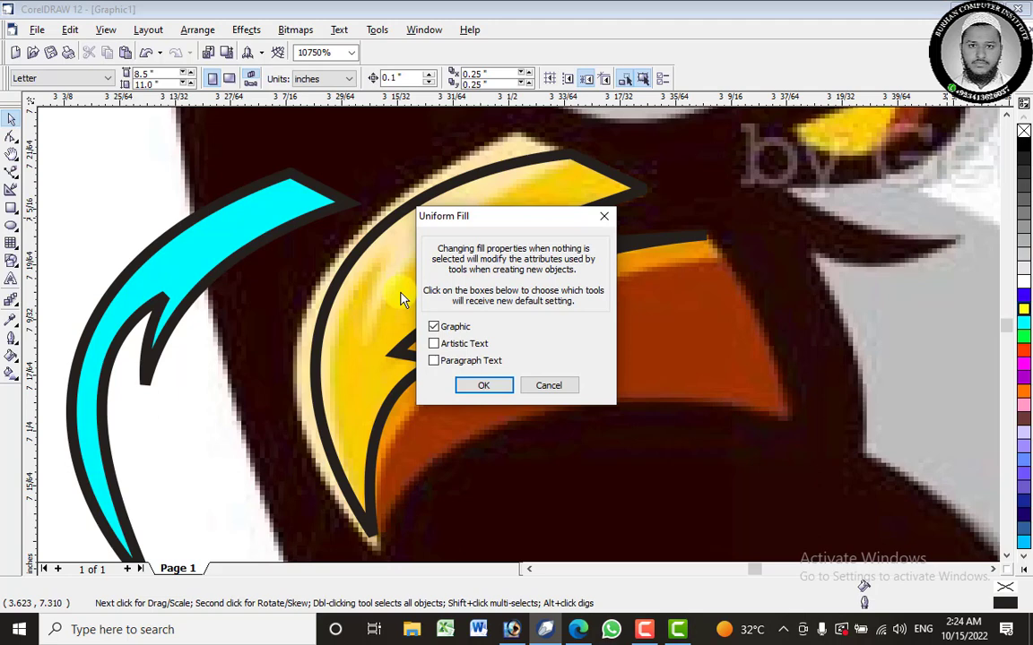
click(550, 386)
click(535, 265)
click(1024, 309)
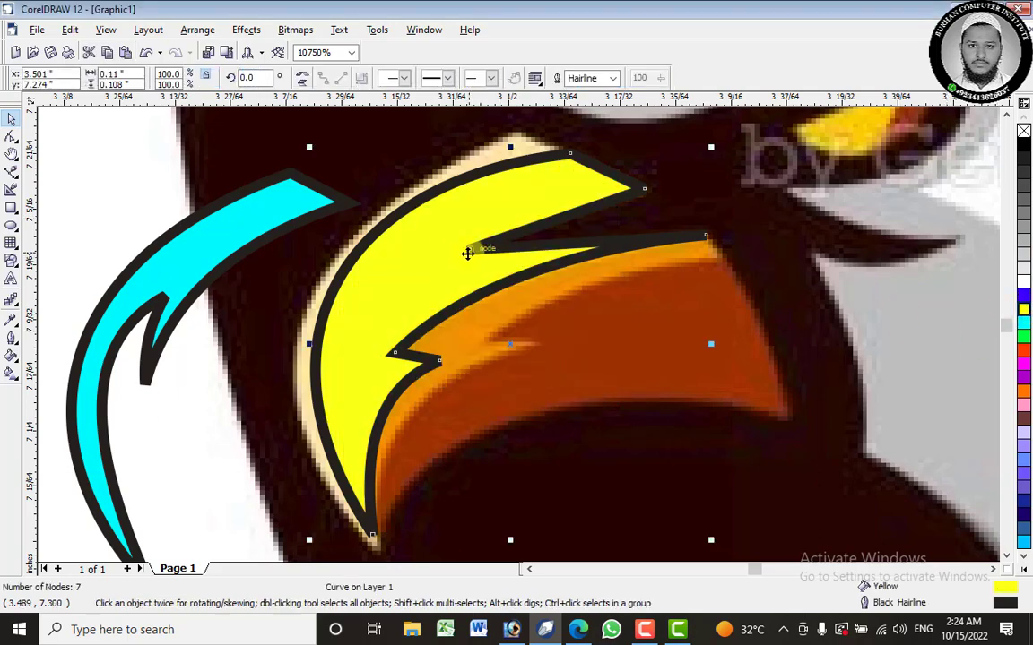
drag(467, 253, 179, 184)
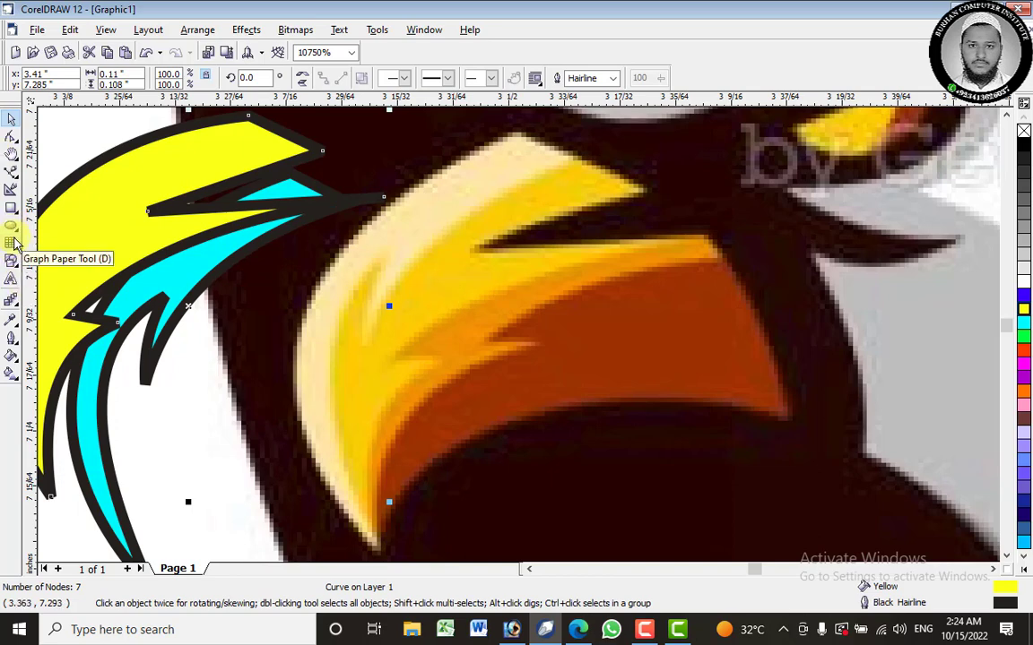
Draw a closed seven-node straight-line outline around the orange band of the beak with the Bezier tool.
click(13, 175)
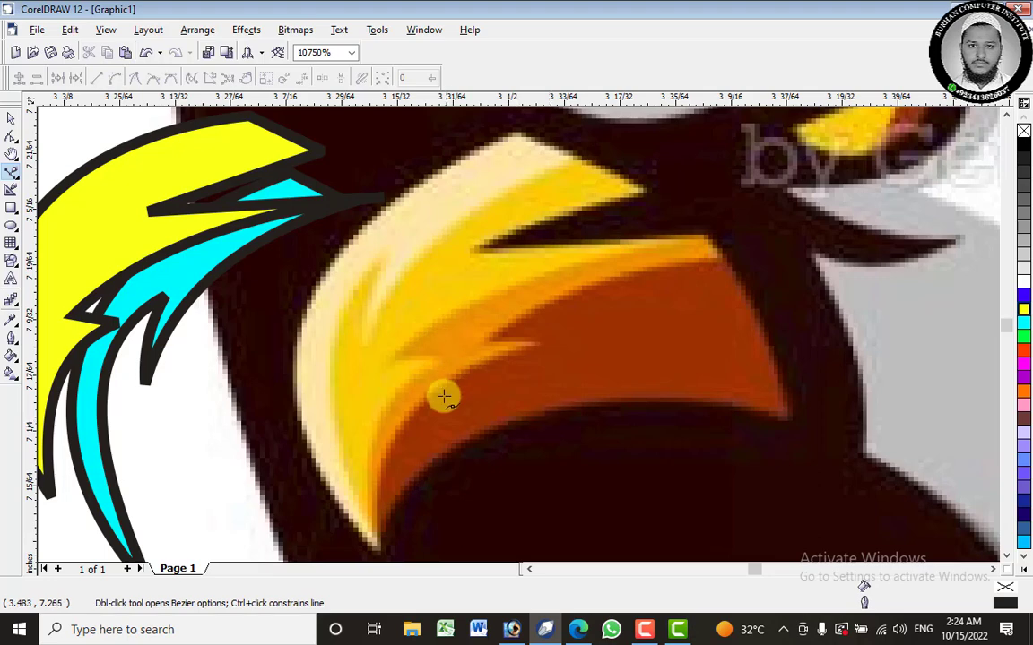
click(373, 526)
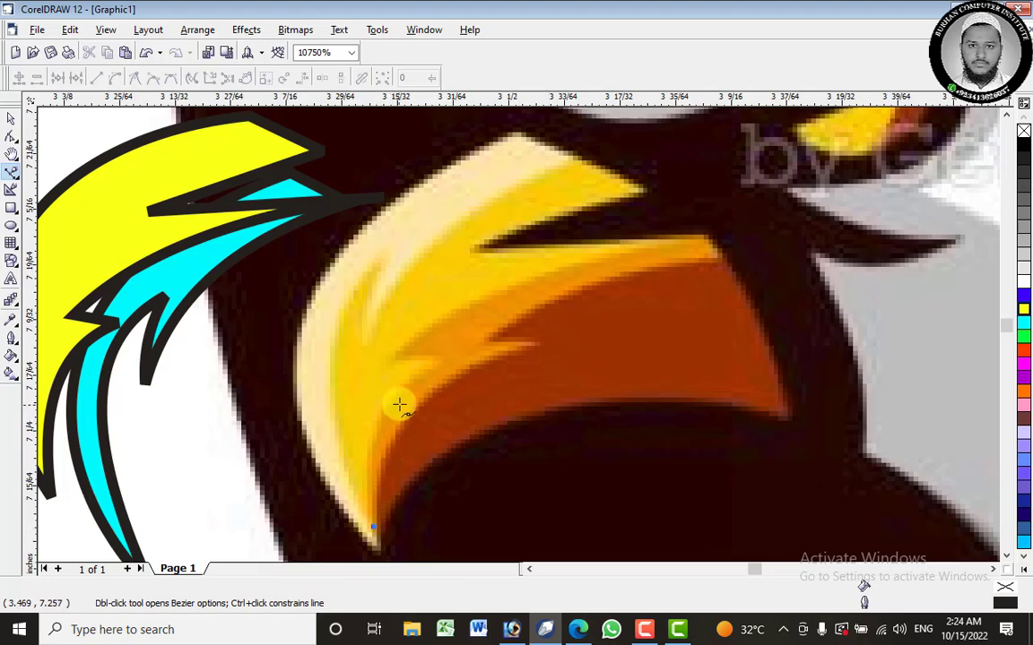
click(540, 345)
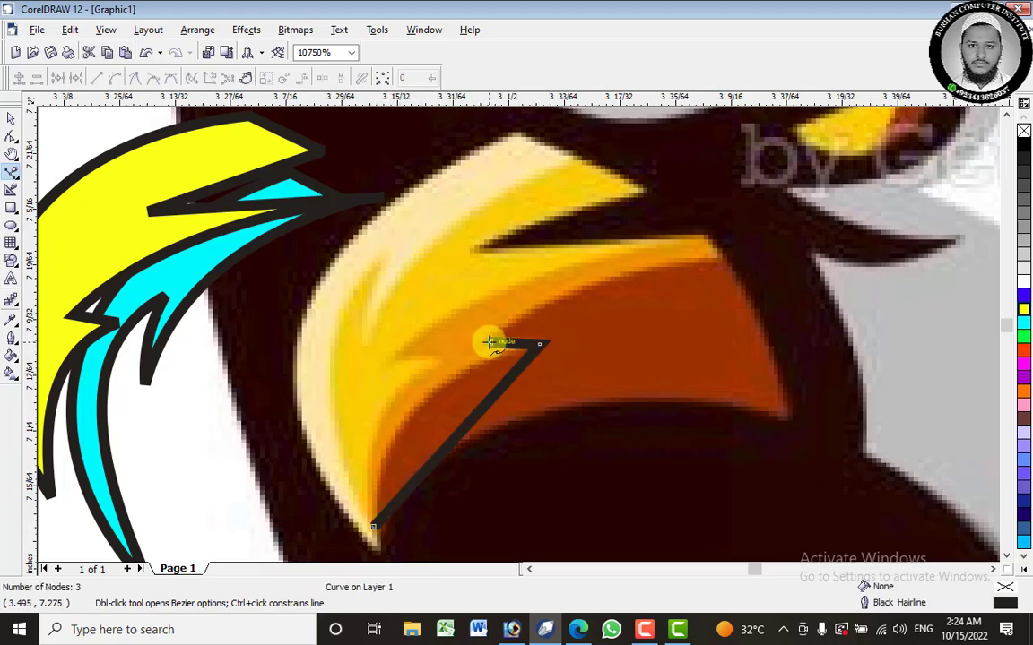
click(719, 259)
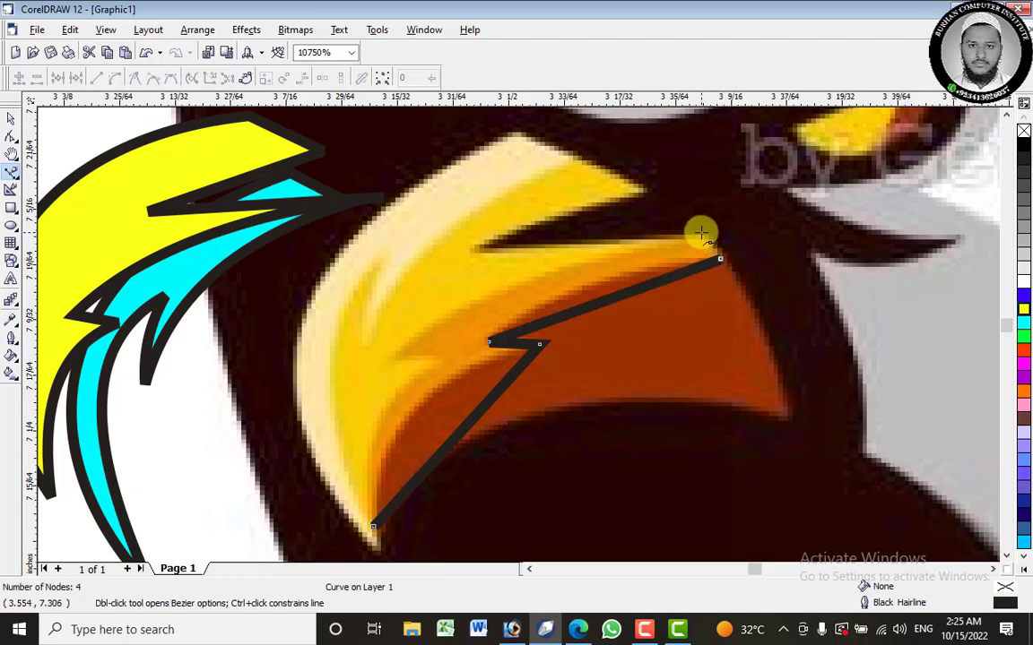
click(701, 233)
click(391, 354)
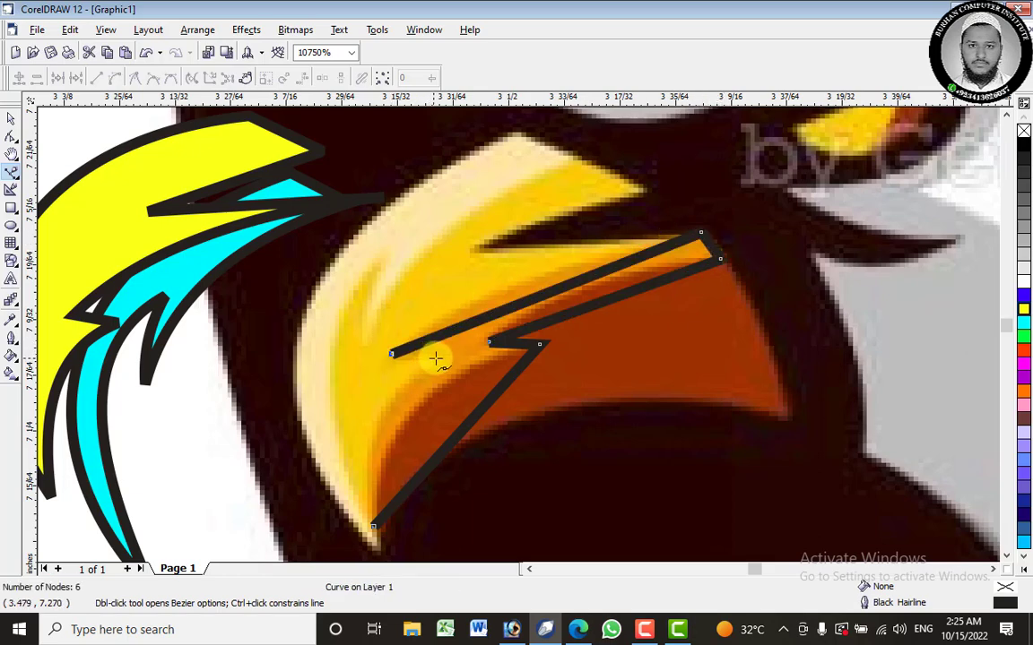
click(373, 526)
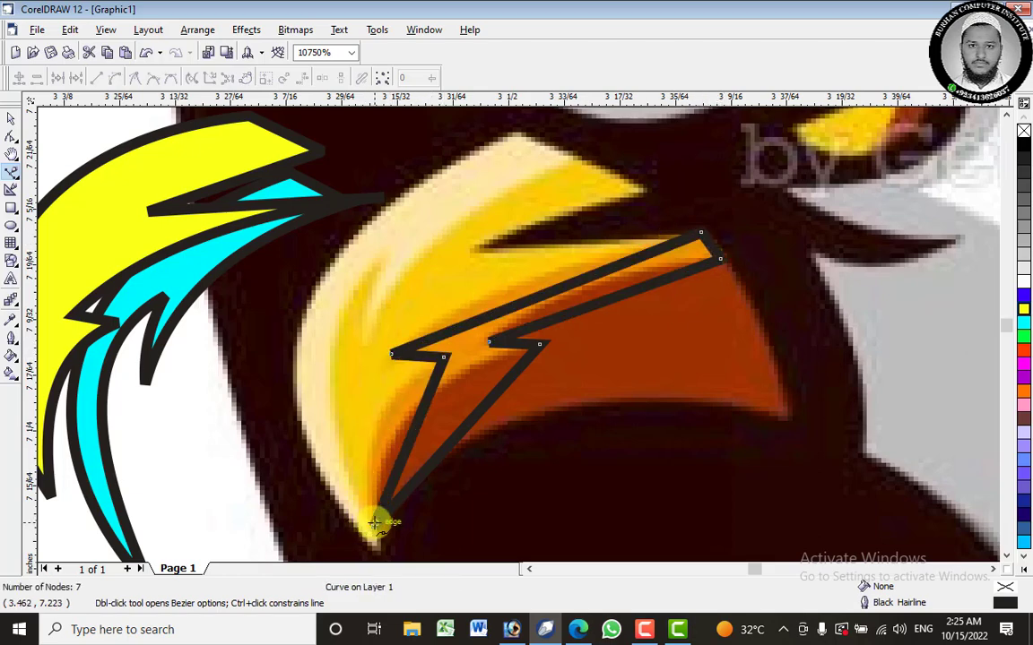
Convert the long upper edge of the orange band outline to a curve and bend it along the yellow boundary.
click(11, 132)
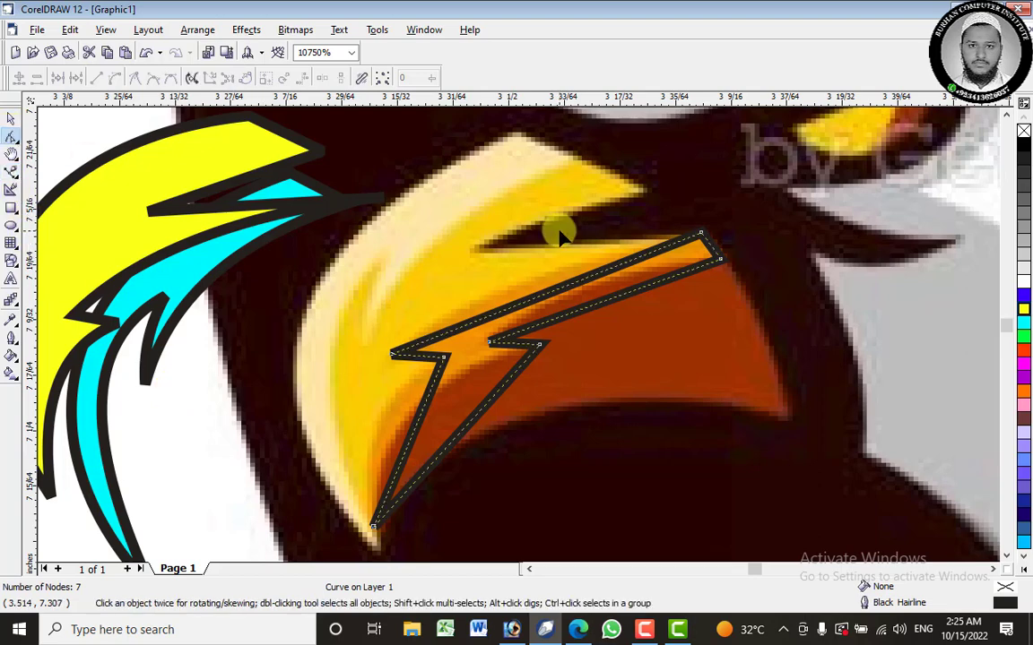
right_click(563, 287)
click(599, 348)
click(548, 291)
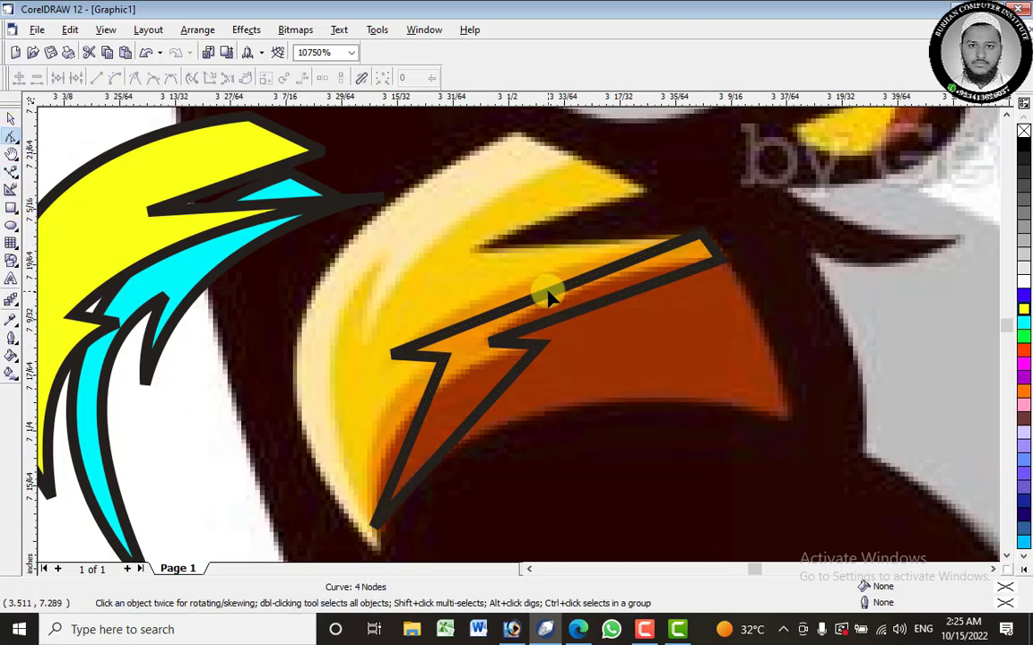
click(553, 289)
right_click(557, 290)
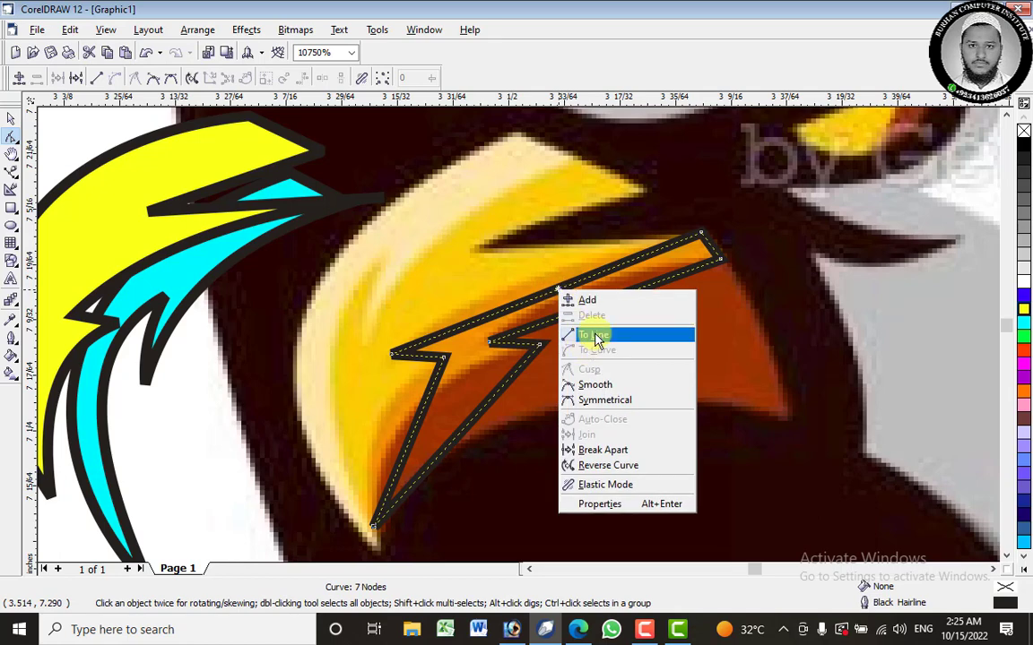
click(563, 299)
drag(561, 290, 495, 286)
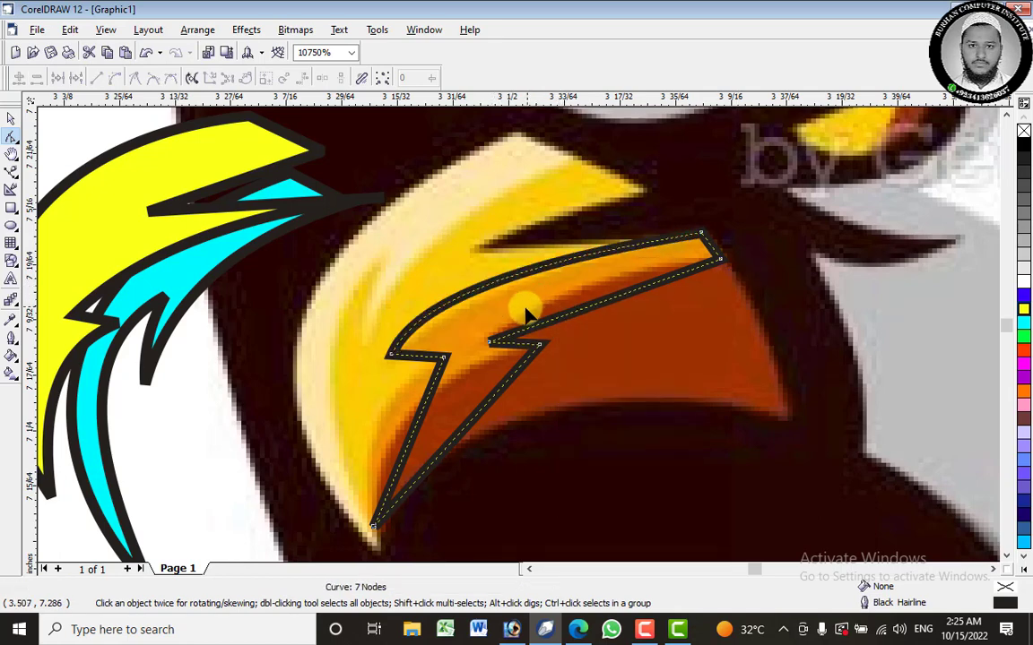
right_click(413, 424)
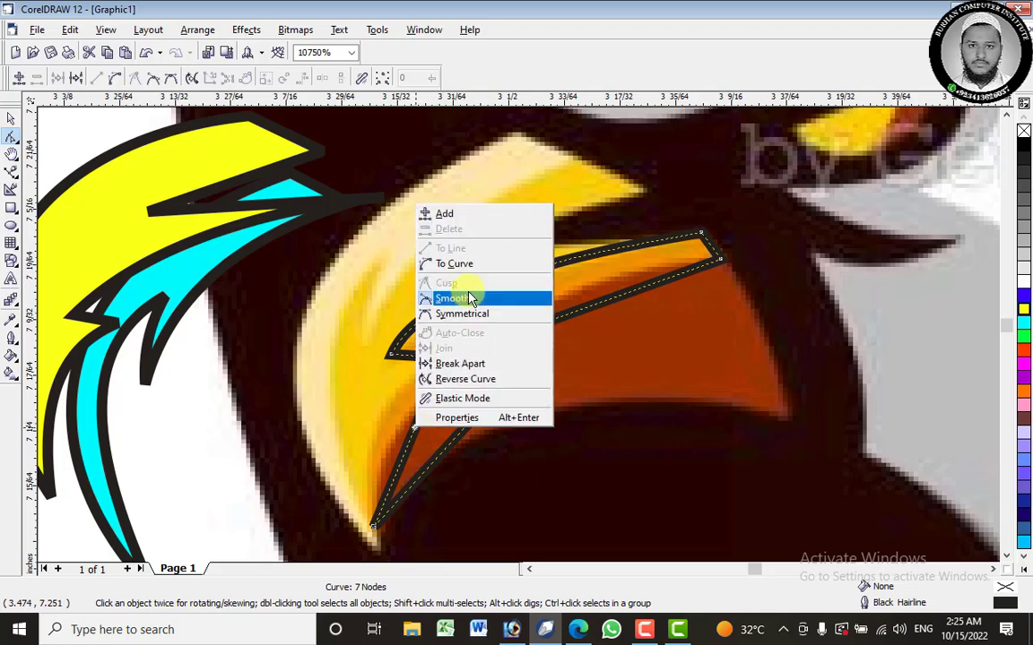
click(471, 299)
click(427, 430)
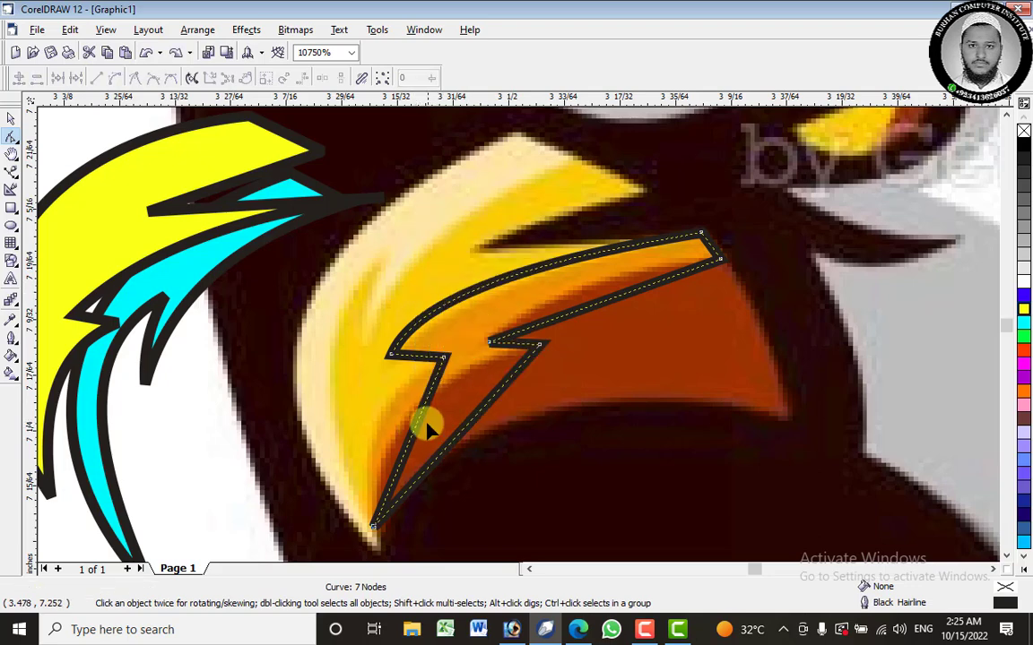
Convert the orange band's outer edge between the notch and the lower tip to a curve and bow it outward.
right_click(412, 427)
click(415, 427)
right_click(415, 428)
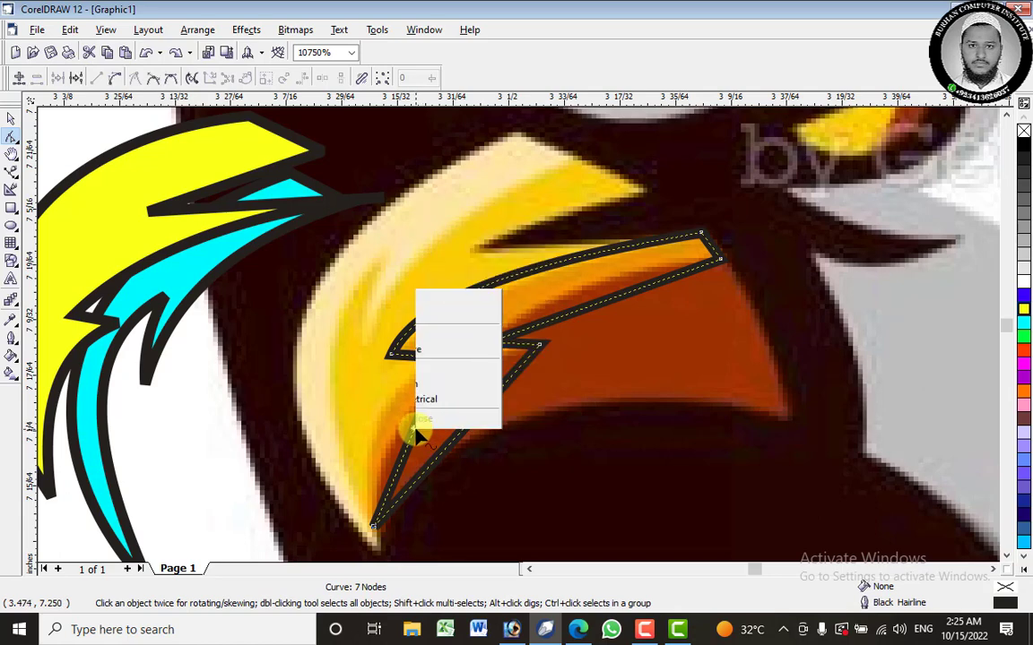
click(448, 269)
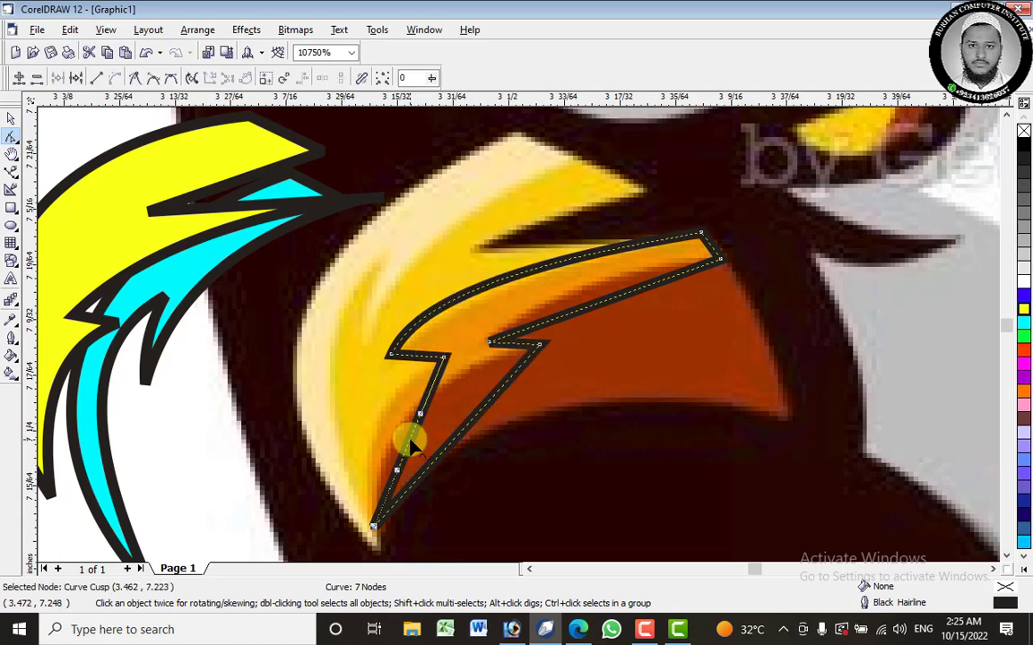
drag(410, 442, 363, 430)
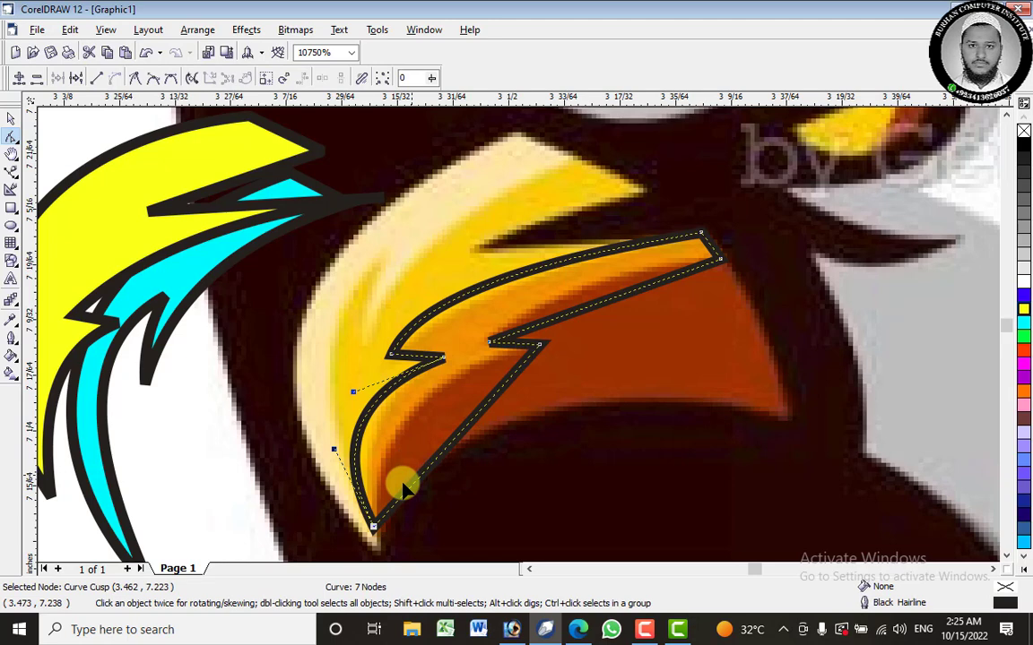
Convert the orange band's inner edge from the lower tip to the inner notch to a curve and bend it along the brown area.
right_click(455, 441)
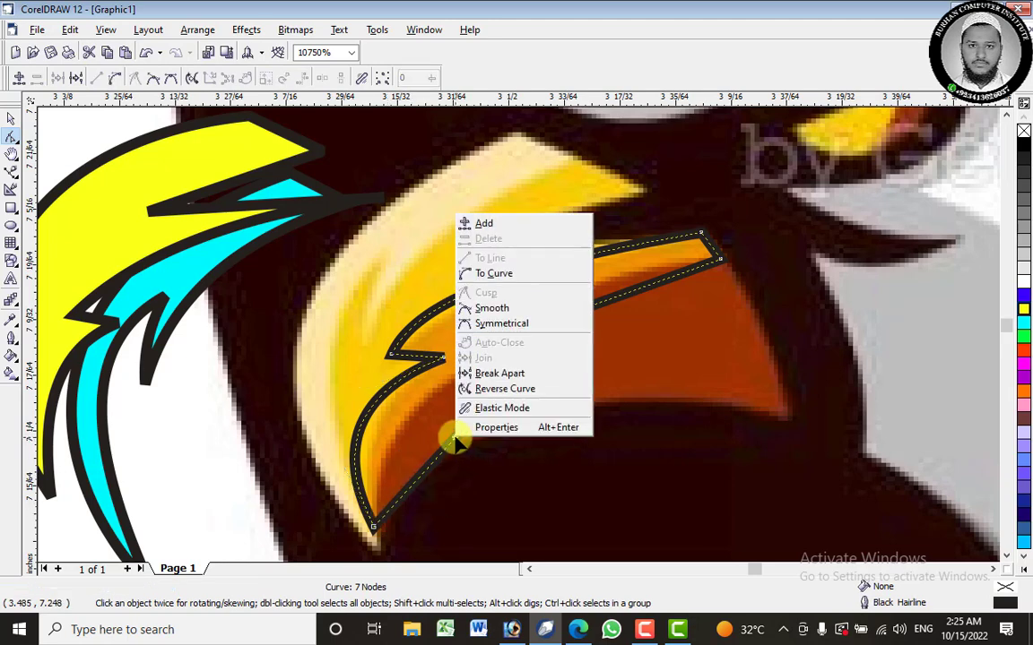
click(498, 278)
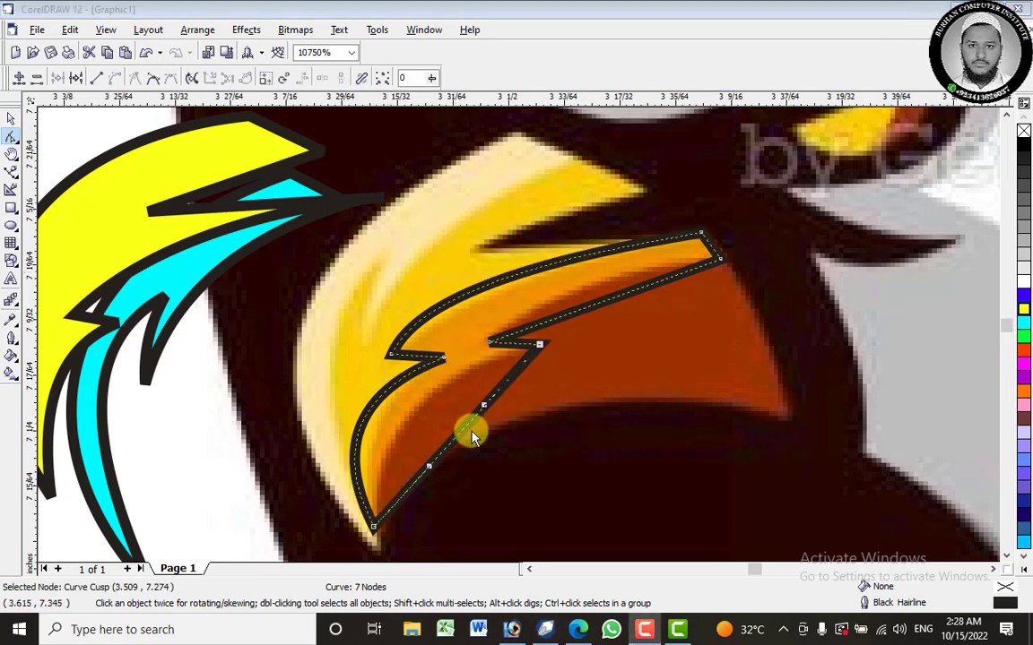
click(461, 431)
drag(451, 434, 427, 411)
Convert the orange band's straight edge above the brown area to a curve, try bending it upward, and undo the bend.
click(618, 295)
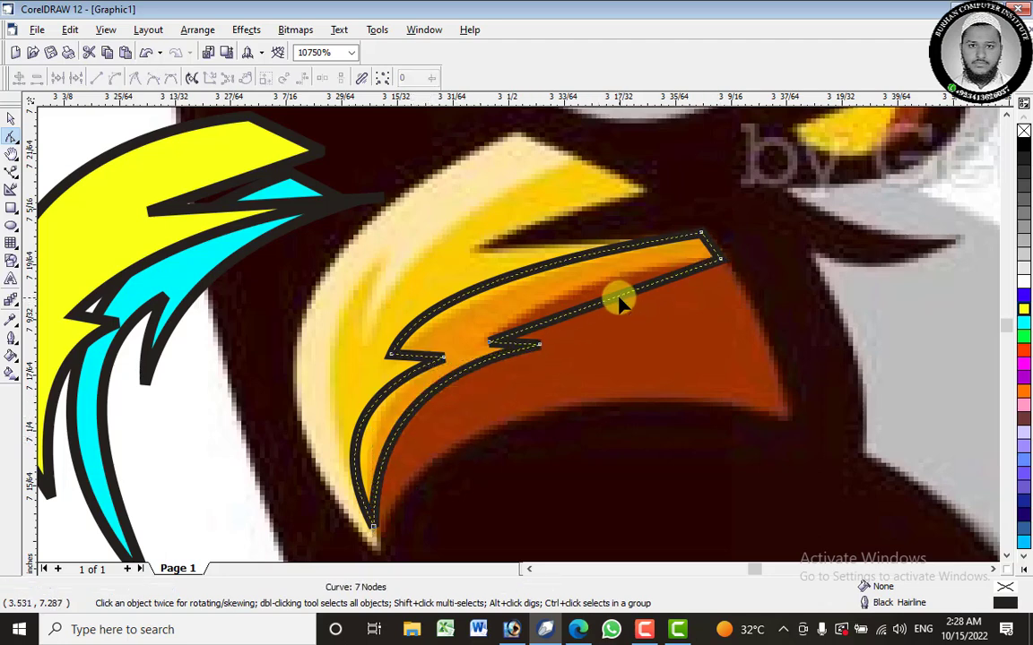
right_click(622, 300)
click(610, 305)
right_click(610, 299)
click(641, 354)
drag(609, 299, 590, 278)
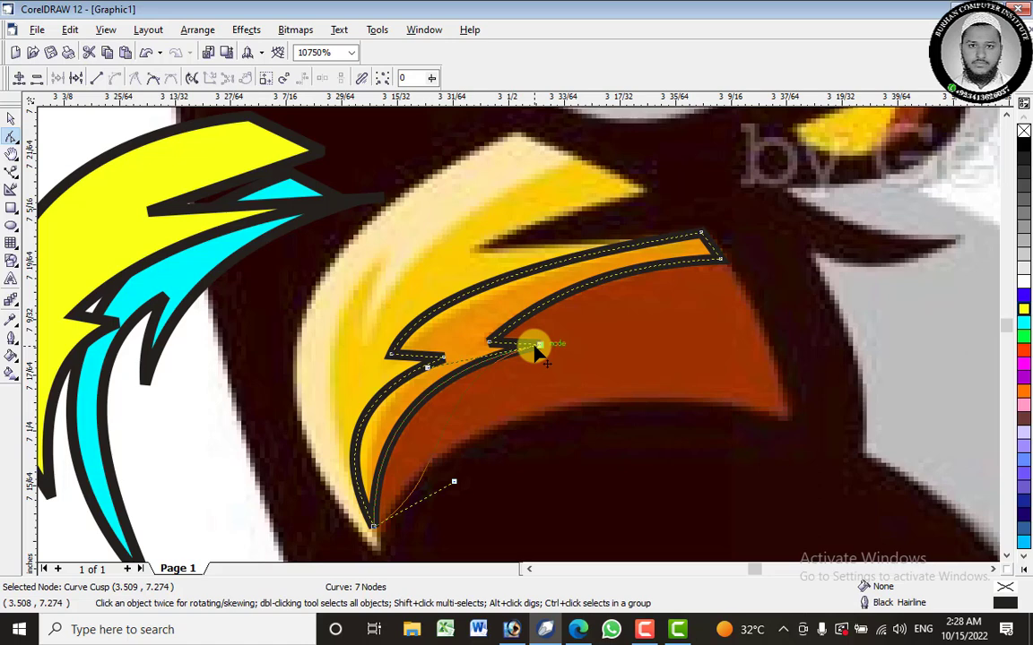
key(ctrl+z)
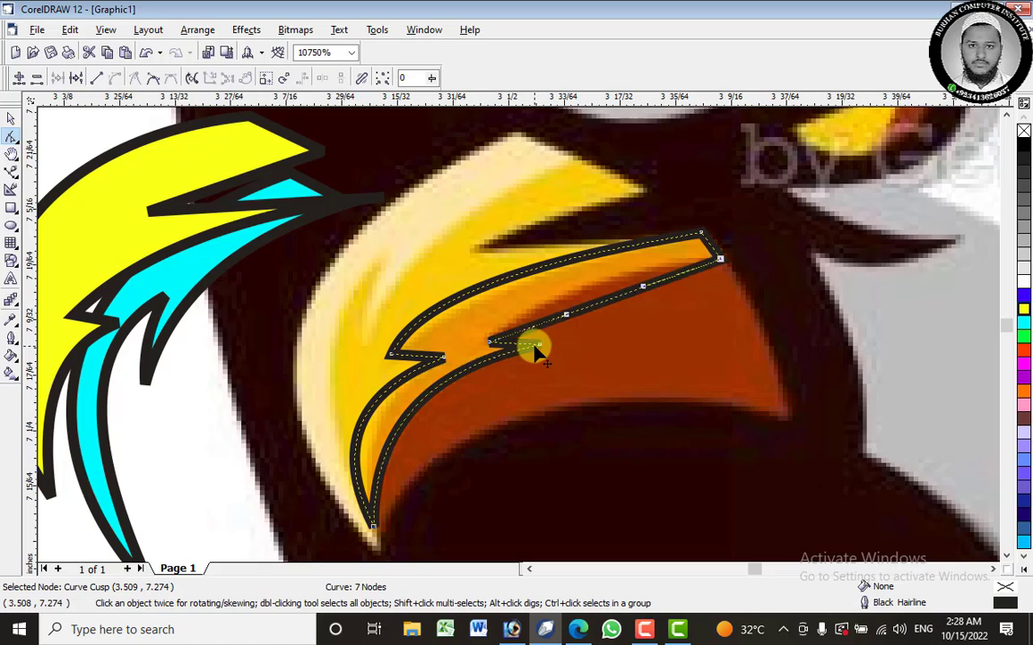
Bow the orange band's edge above the brown area upward and set the finished shape aside with a blue fill.
drag(618, 305, 594, 281)
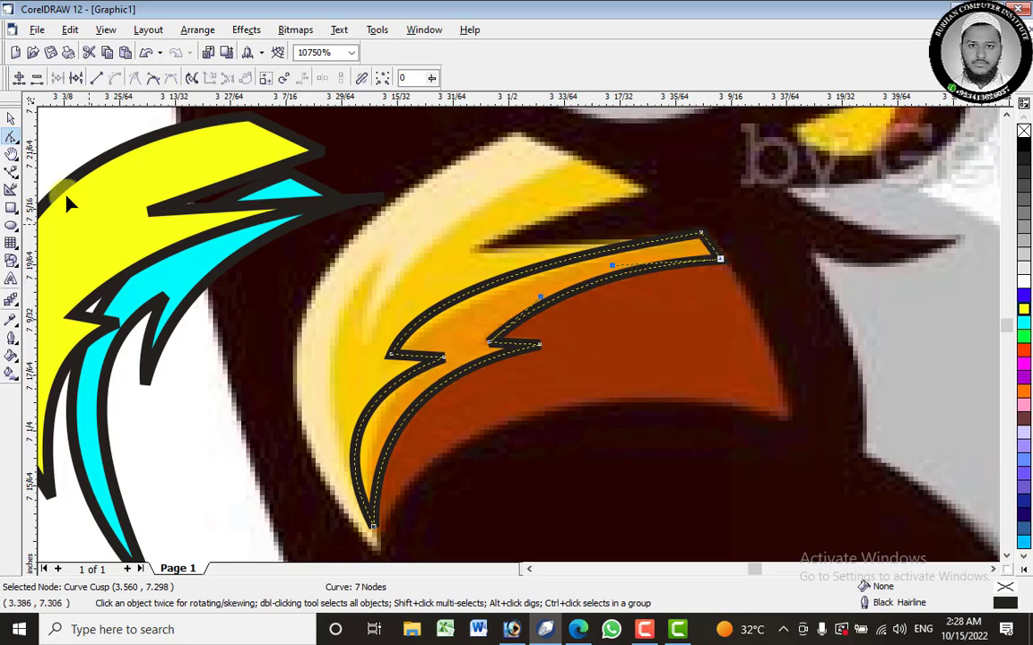
click(11, 121)
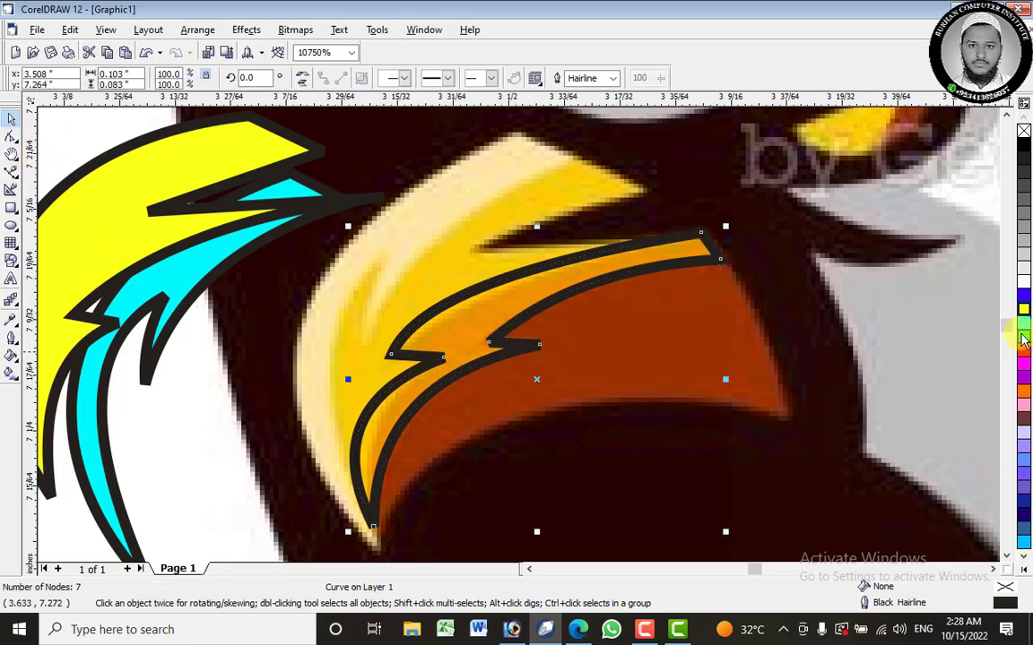
click(1024, 305)
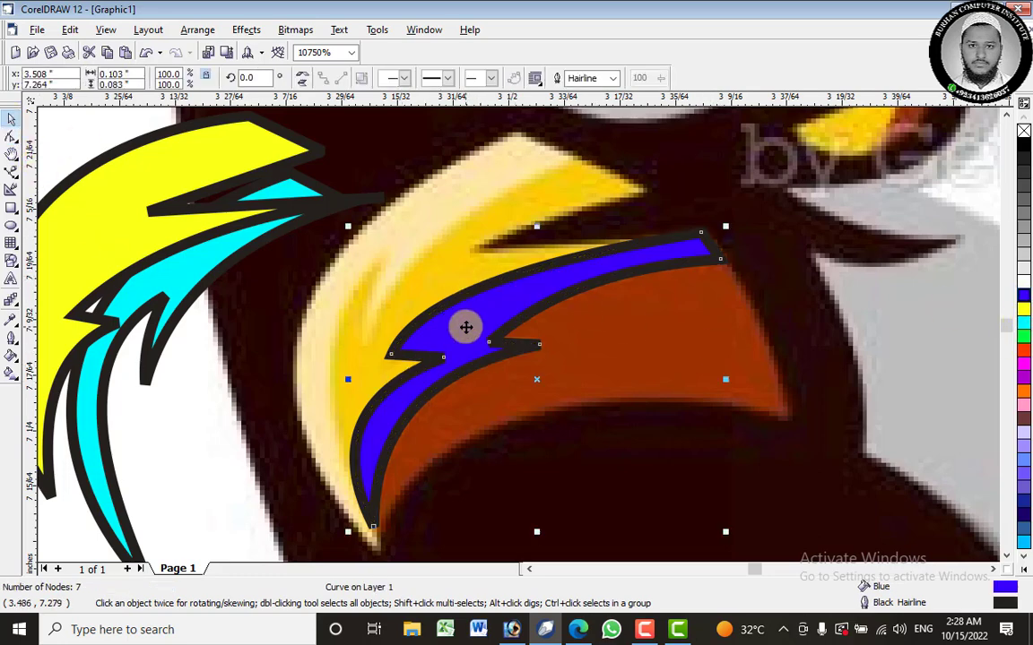
drag(465, 327, 47, 448)
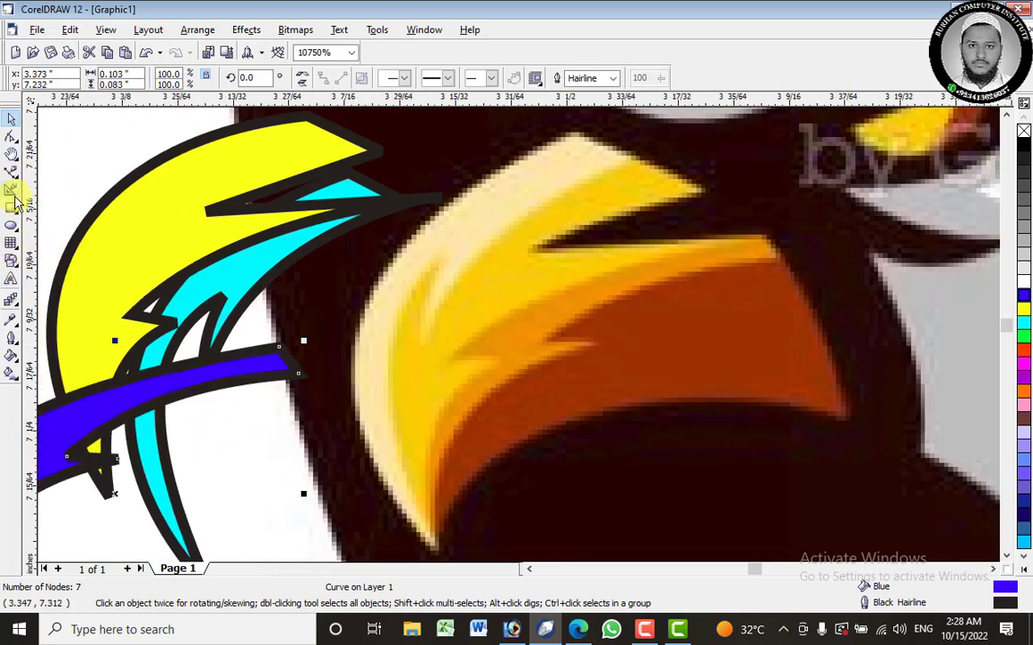
Draw a closed four-sided Bezier outline around the brown area of the beak, starting from the beak's lower tip.
click(16, 170)
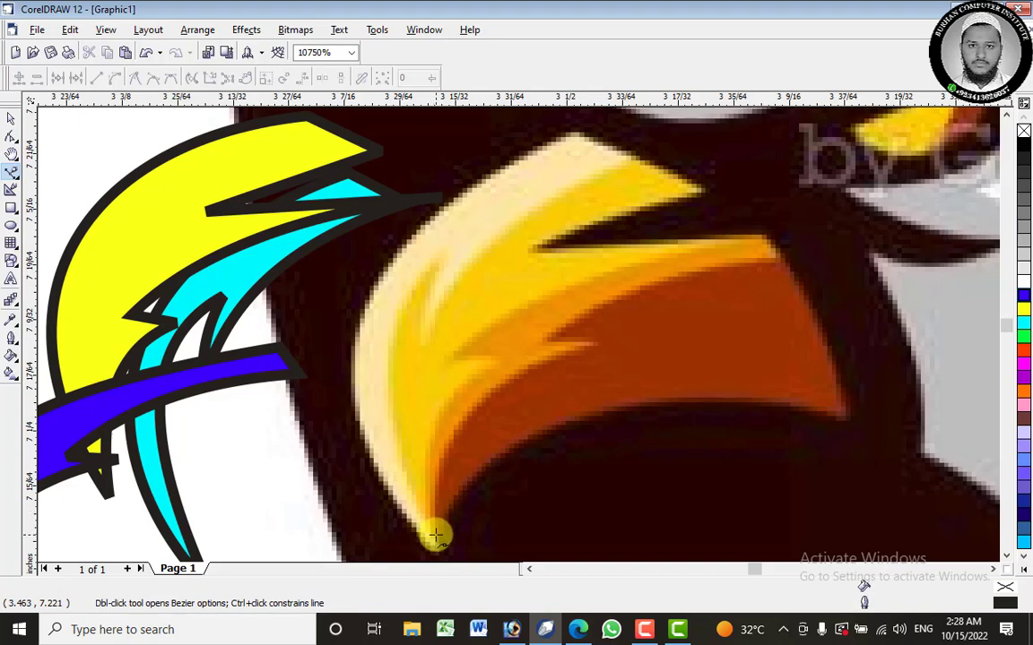
click(846, 418)
click(780, 251)
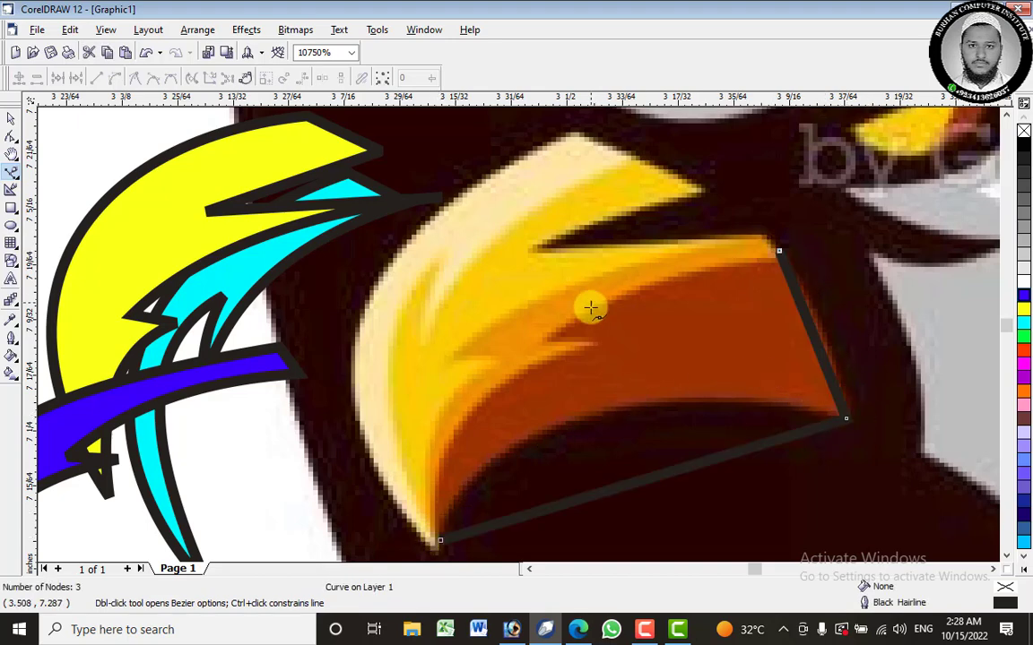
click(433, 381)
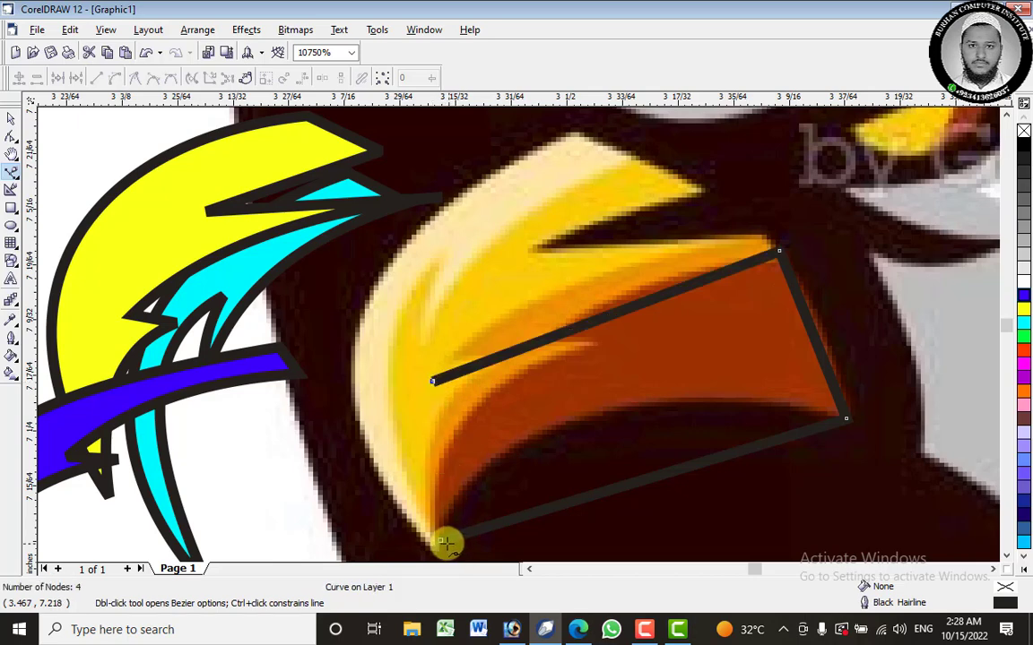
click(440, 540)
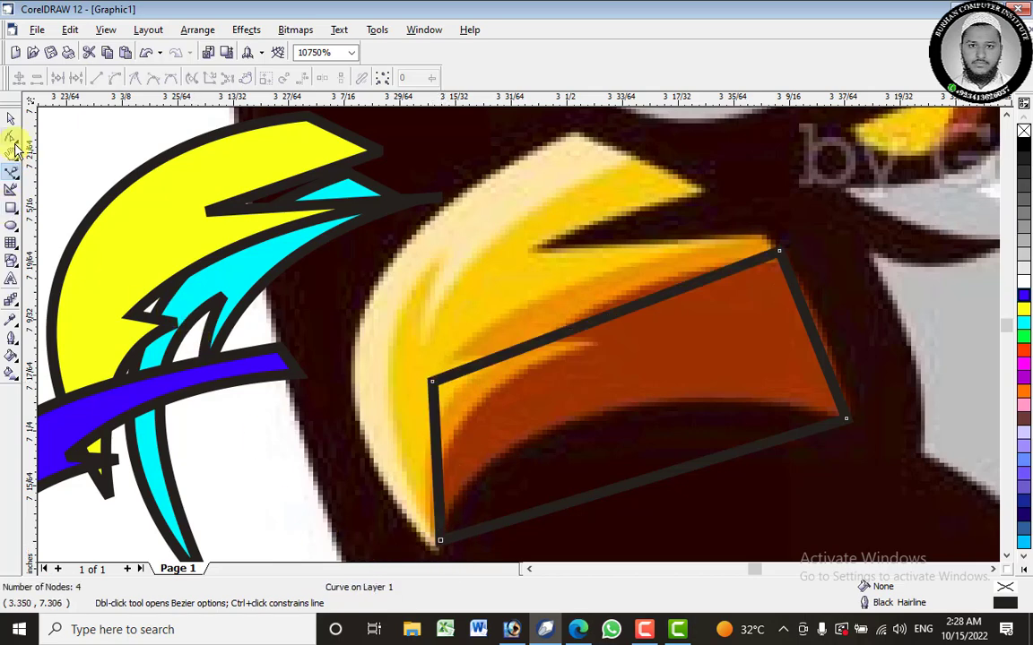
Convert the brown outline's lower edge to a curve, bend it up along the brown boundary, and nudge both its end nodes into place.
click(12, 137)
right_click(624, 485)
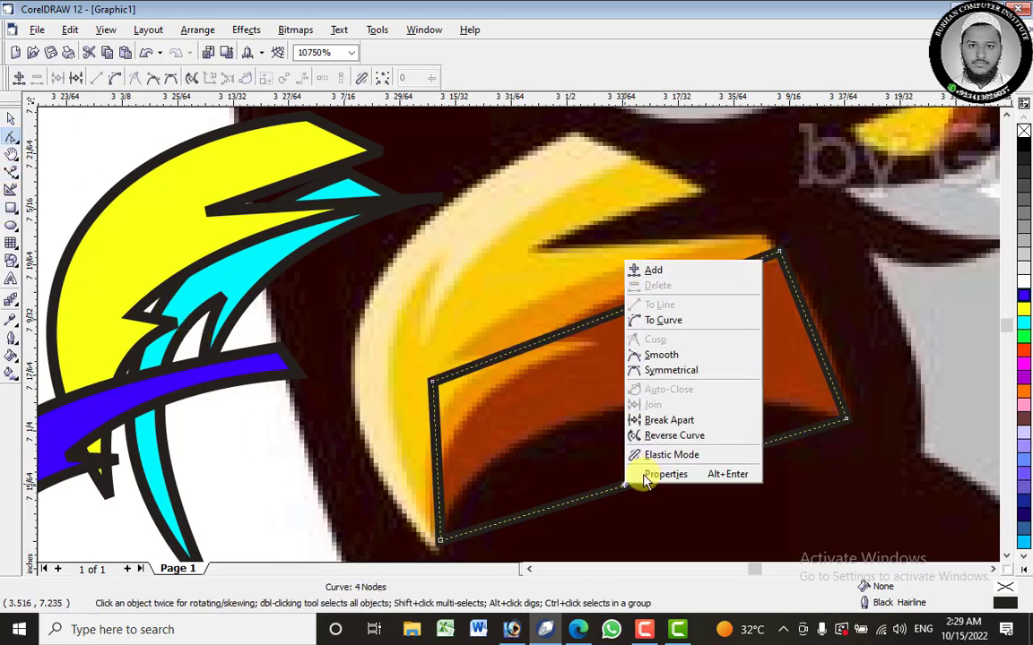
click(667, 321)
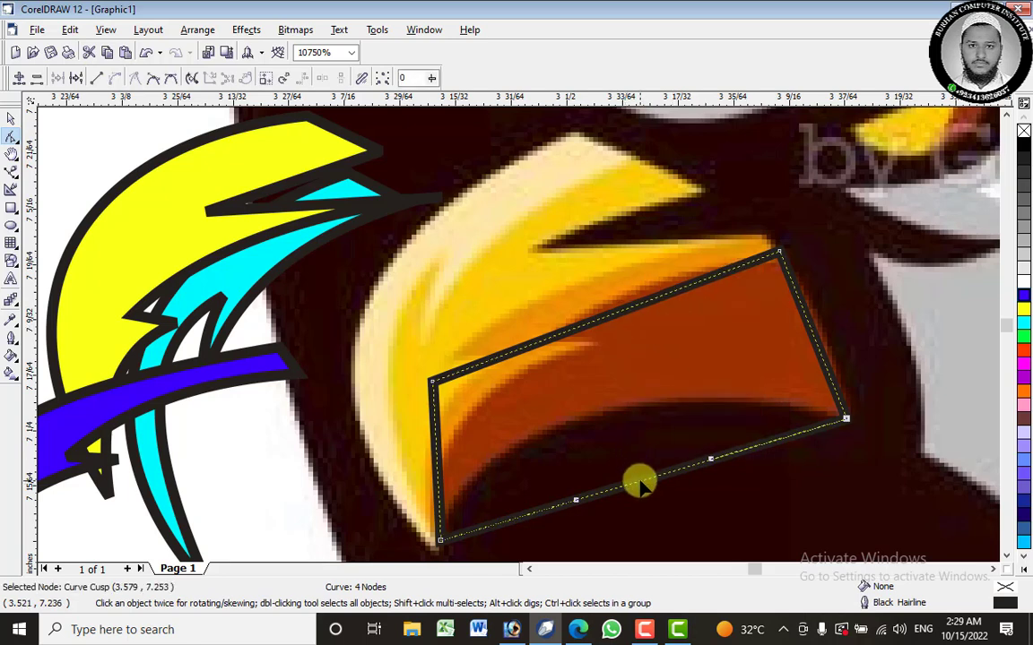
drag(639, 485, 668, 409)
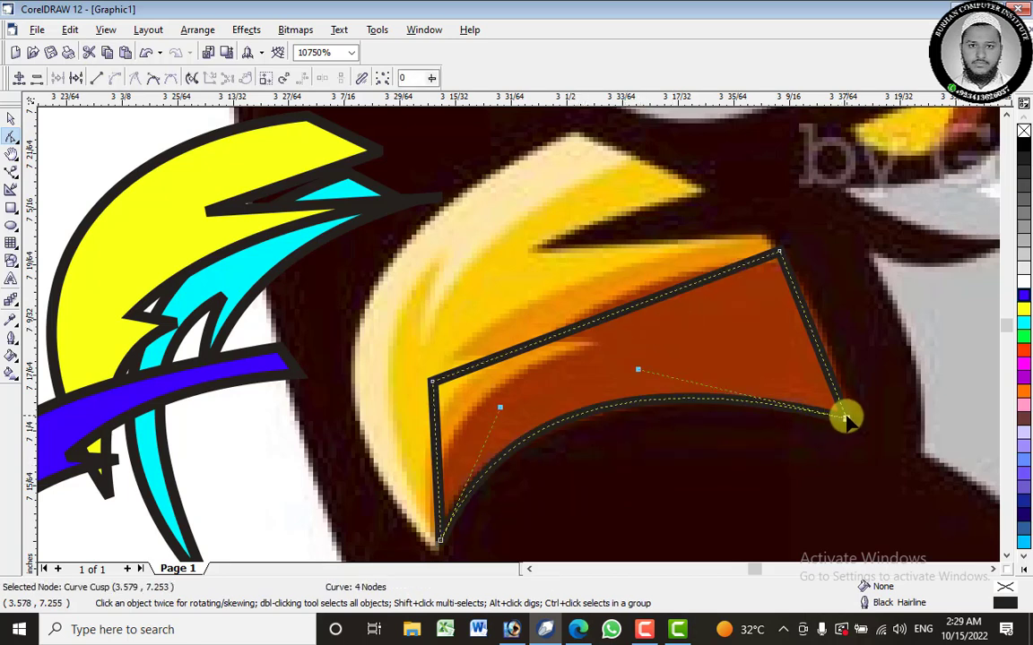
drag(847, 418, 847, 414)
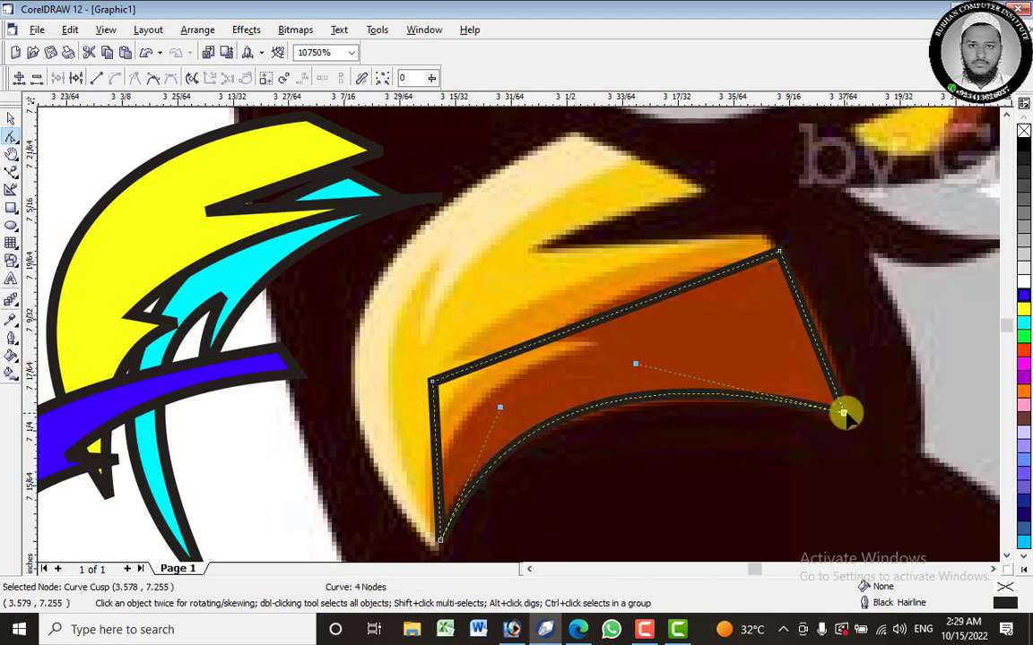
click(438, 538)
drag(432, 537, 429, 536)
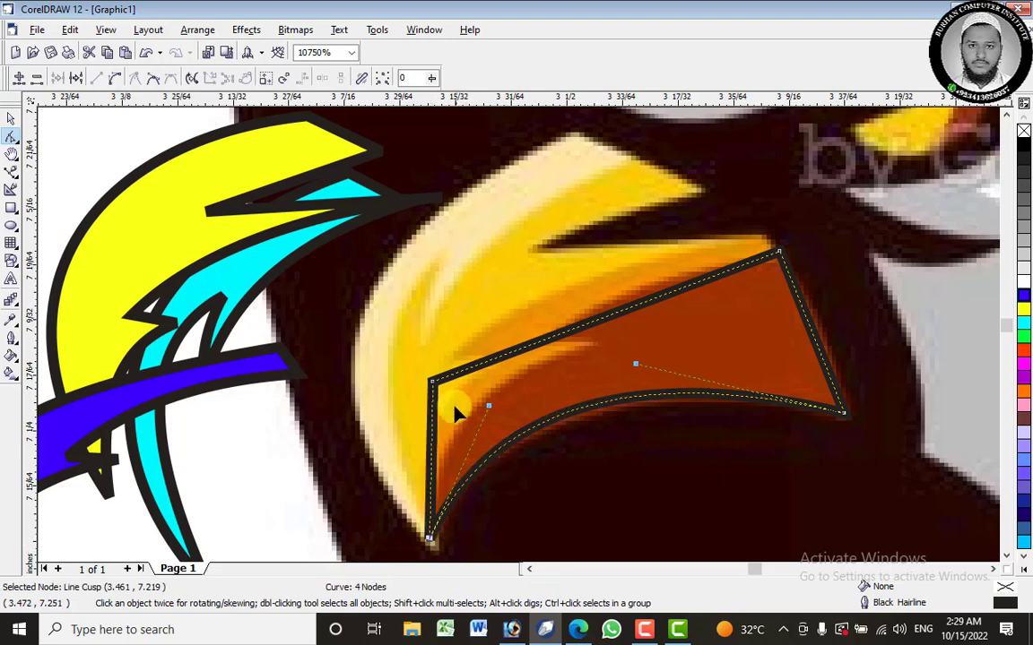
Convert the brown outline's short left edge to a curve and bow it slightly outward.
right_click(437, 472)
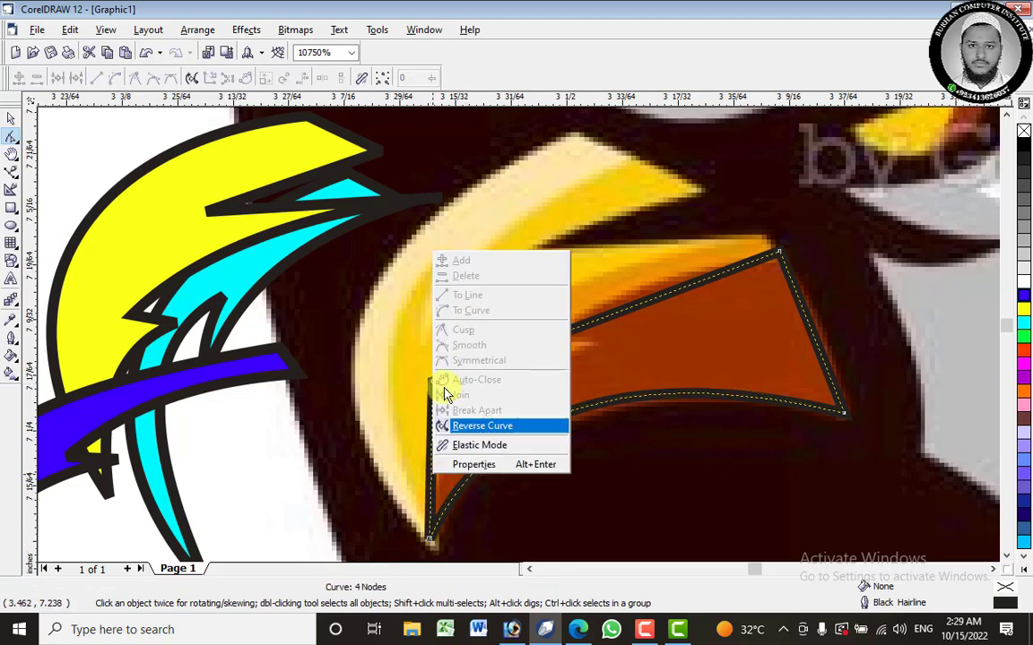
click(435, 487)
right_click(432, 487)
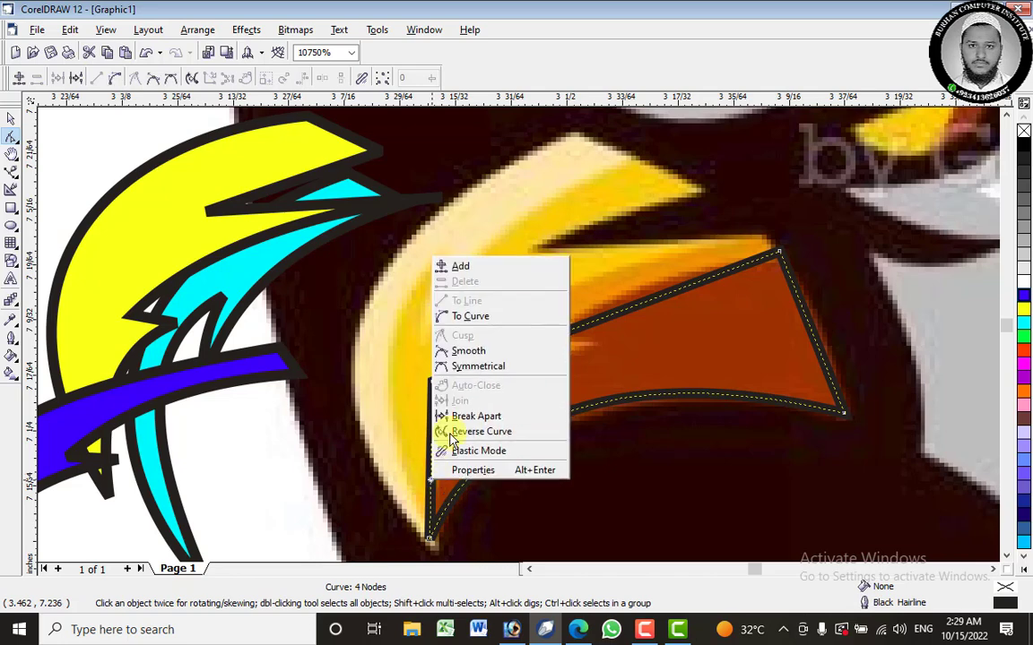
click(468, 315)
drag(432, 473, 412, 468)
Convert the brown outline's long upper edge to a curve and bow it upward over the orange band.
right_click(616, 320)
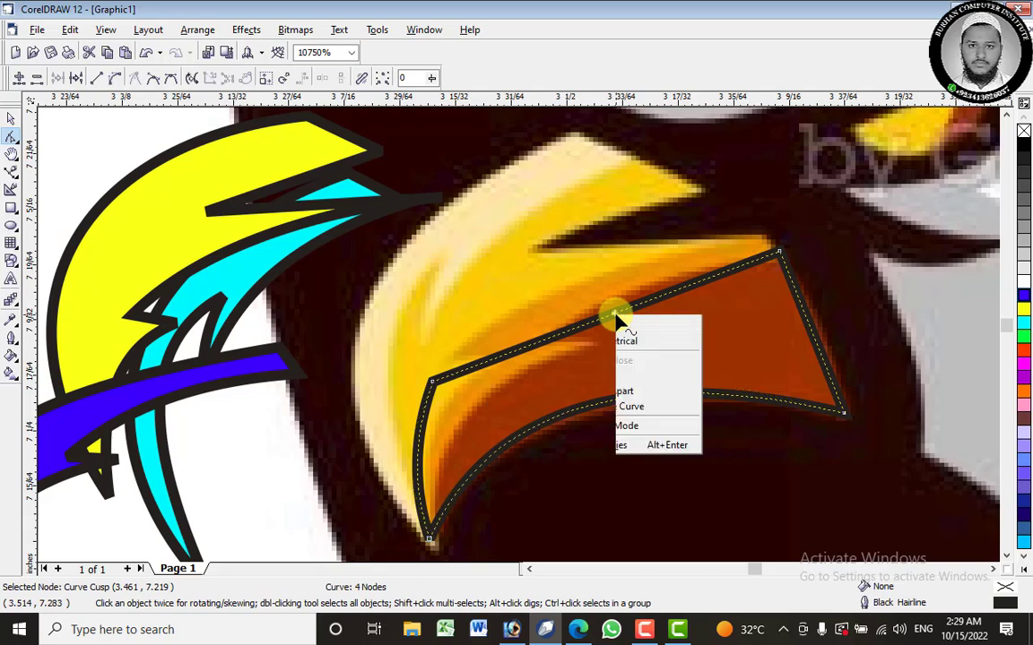
click(649, 373)
drag(617, 318, 580, 288)
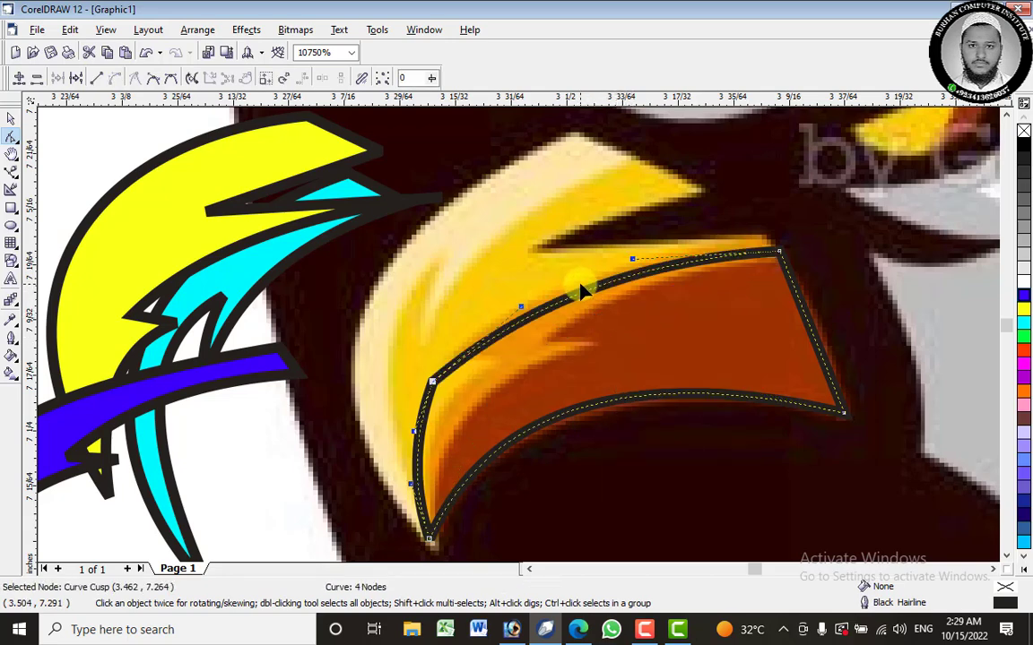
Fill the brown-area shape with orange and move it off the beak, below the other traced shapes.
click(11, 117)
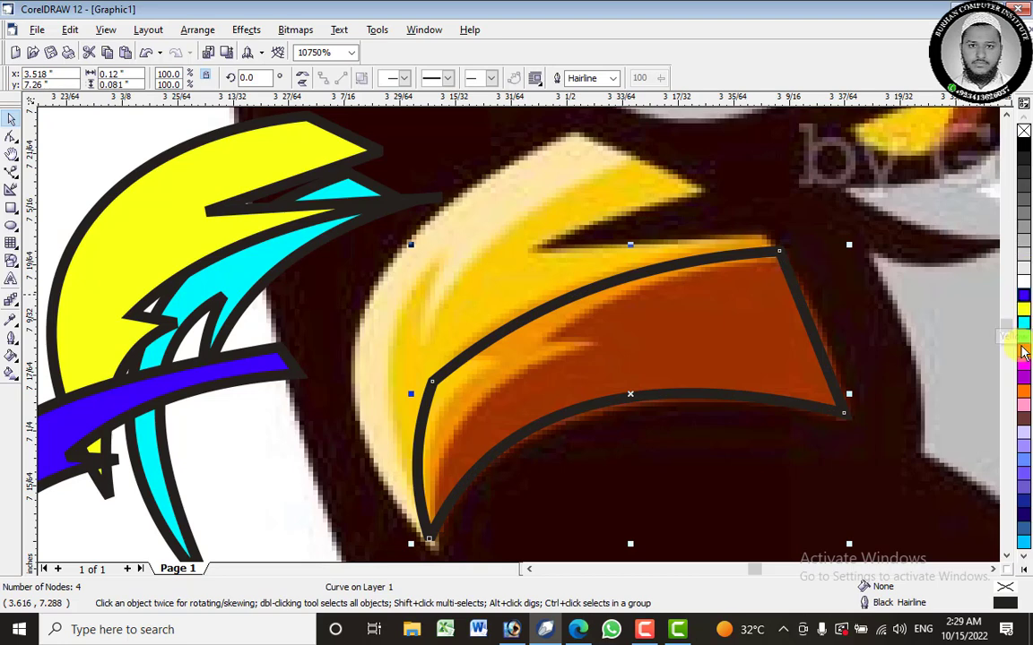
click(1024, 390)
drag(613, 348, 272, 468)
Draw a closed triangular Bezier outline over the yellow part of the bird's eye.
click(803, 179)
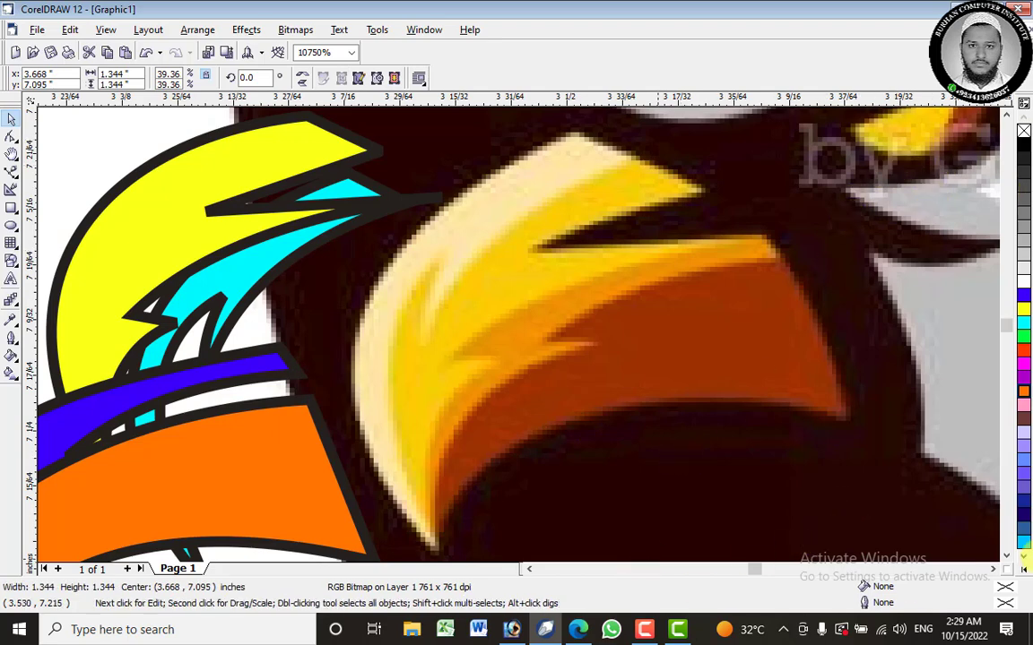
click(991, 570)
click(991, 569)
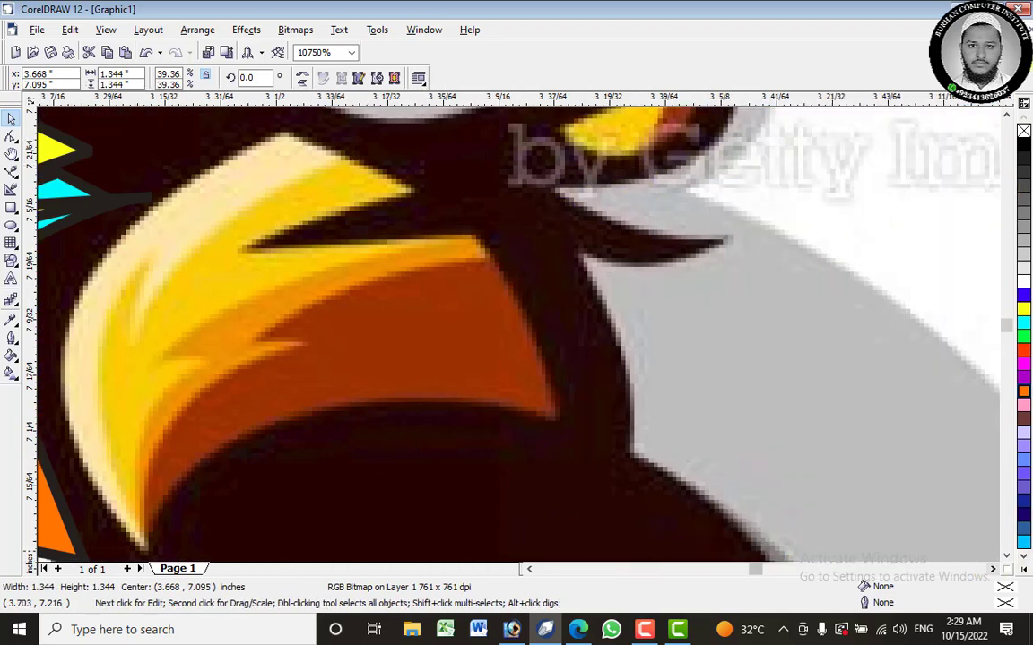
click(1008, 116)
click(1008, 116)
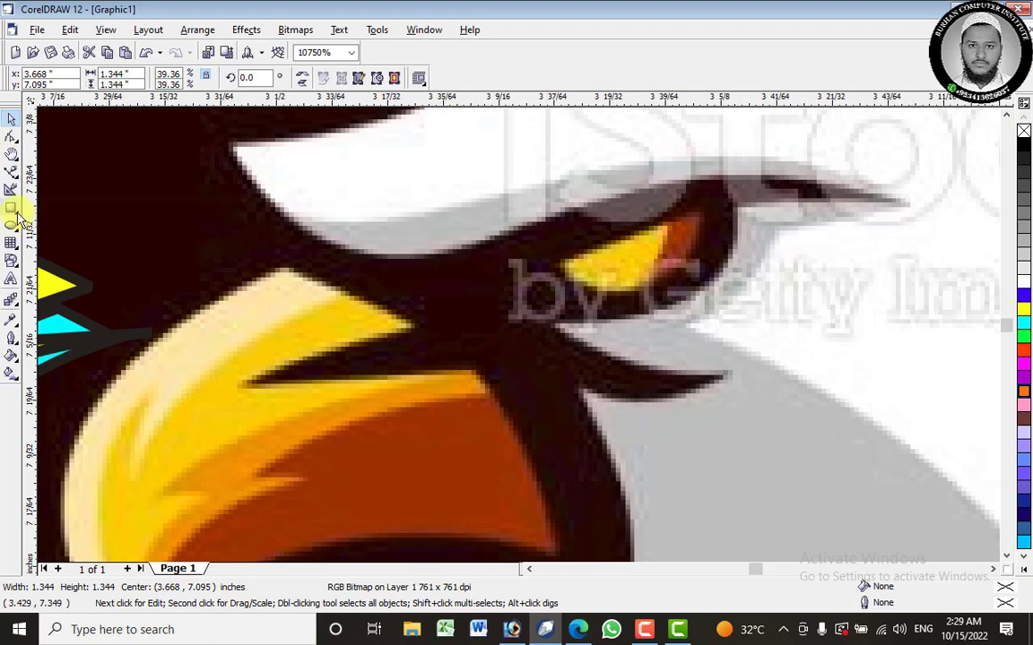
click(11, 171)
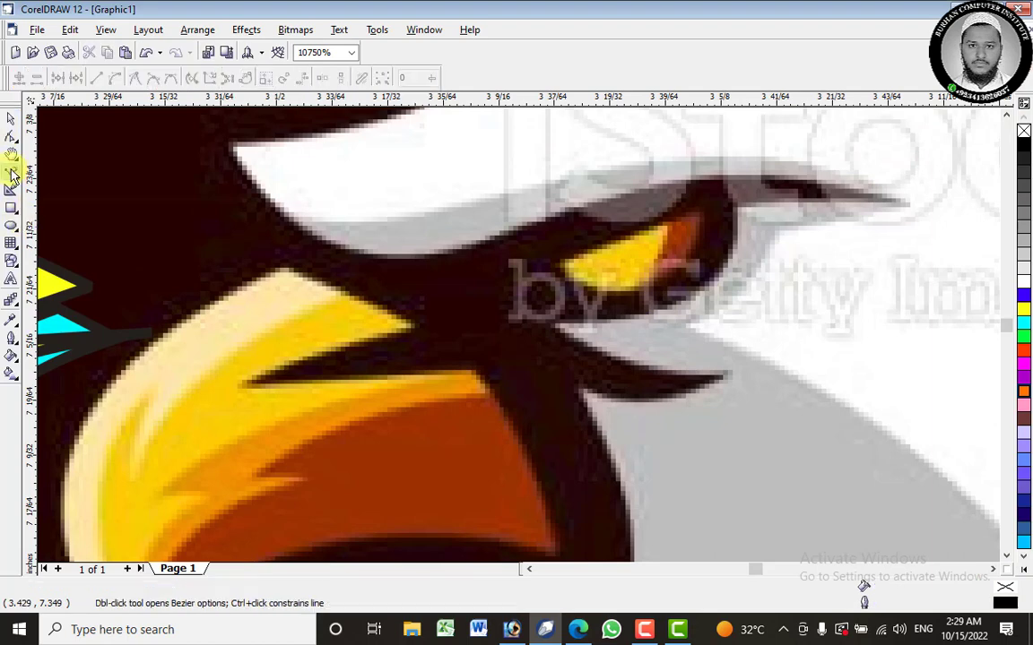
click(559, 260)
click(664, 221)
click(651, 284)
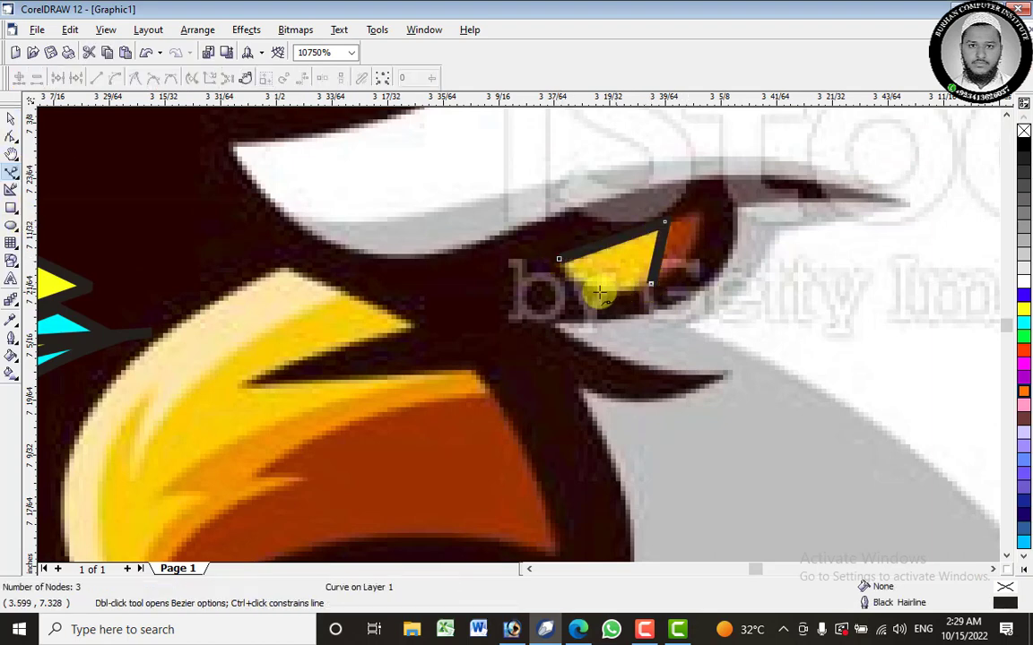
click(558, 259)
Convert the eye outline's lower edge to a curve and bow it downward around the yellow area.
click(11, 136)
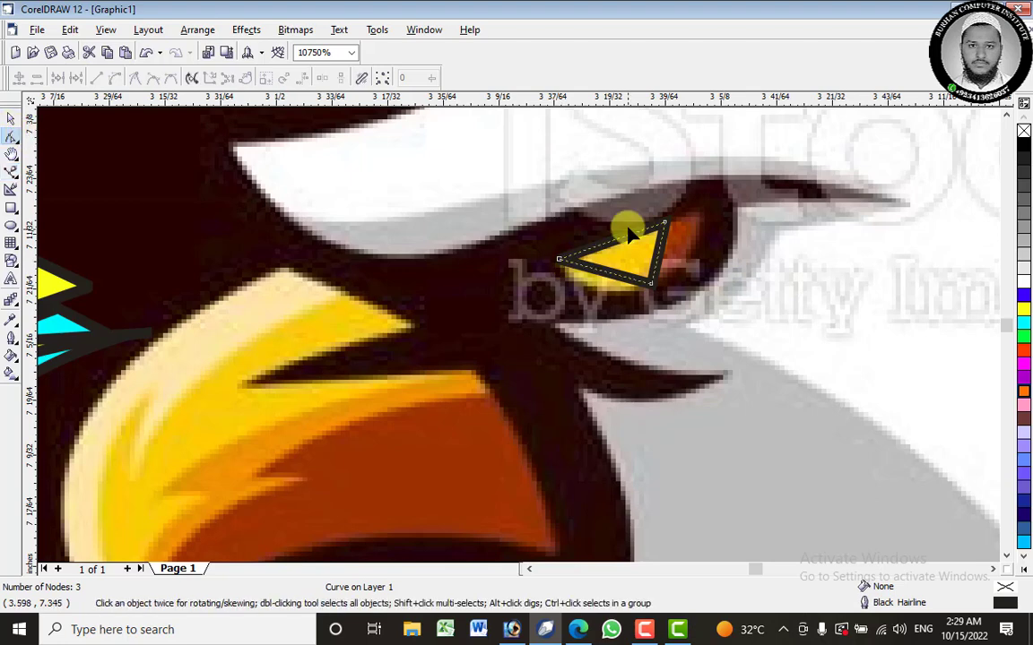
right_click(610, 269)
right_click(630, 300)
click(607, 273)
right_click(607, 279)
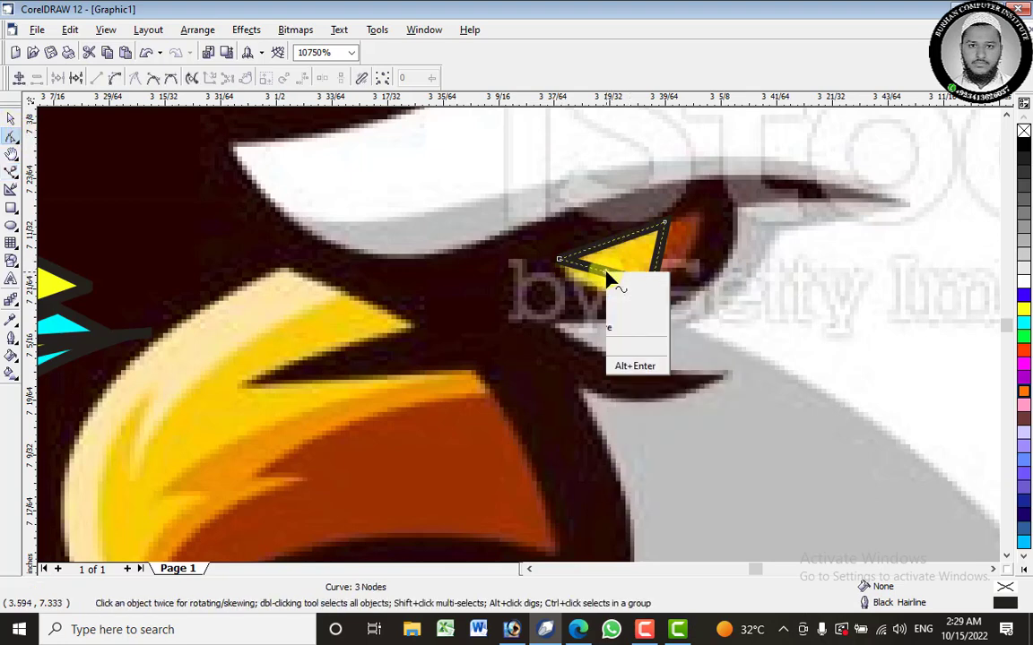
click(647, 331)
drag(598, 283, 599, 294)
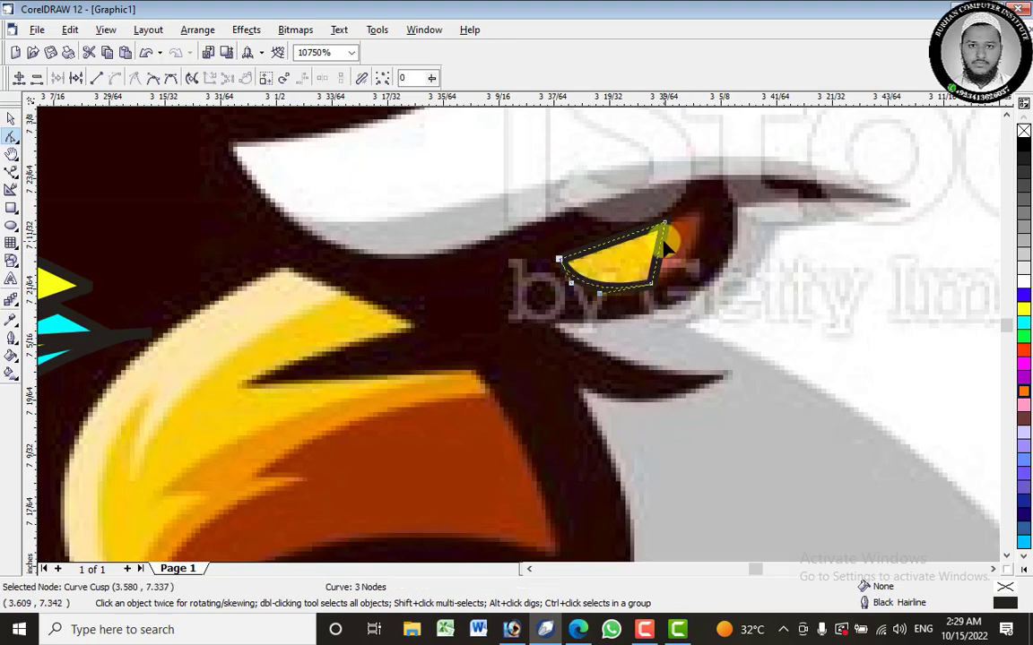
Make the eye outline's lower right node smooth and adjust the lower edge's handles to flatten its curve along the yellow area.
mouse_move(654, 287)
mouse_down()
mouse_move(625, 280)
mouse_move(653, 285)
mouse_up()
right_click(653, 286)
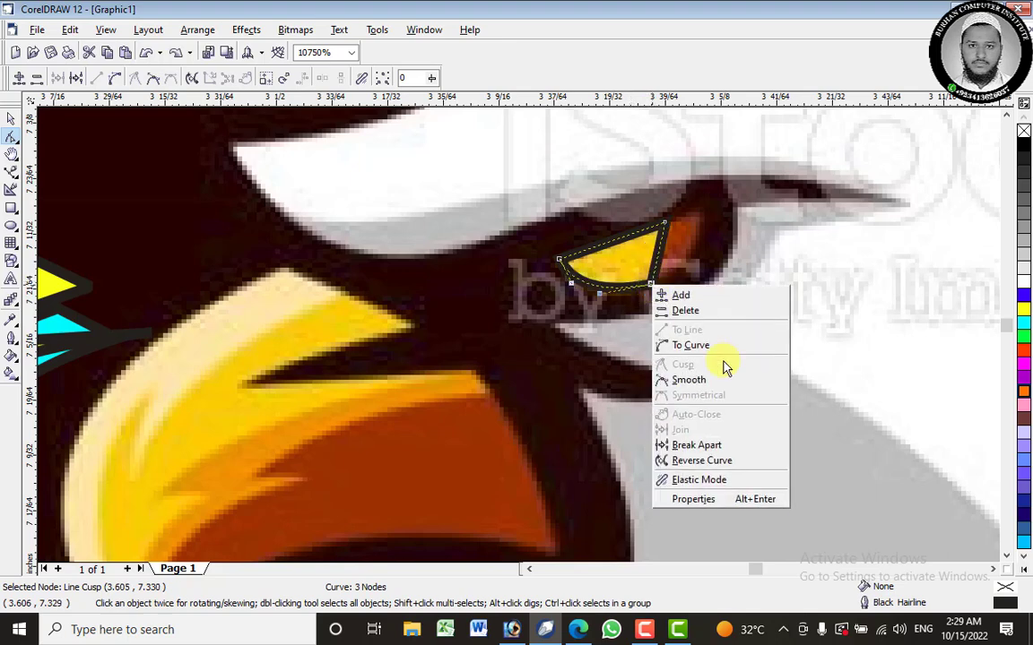
click(722, 373)
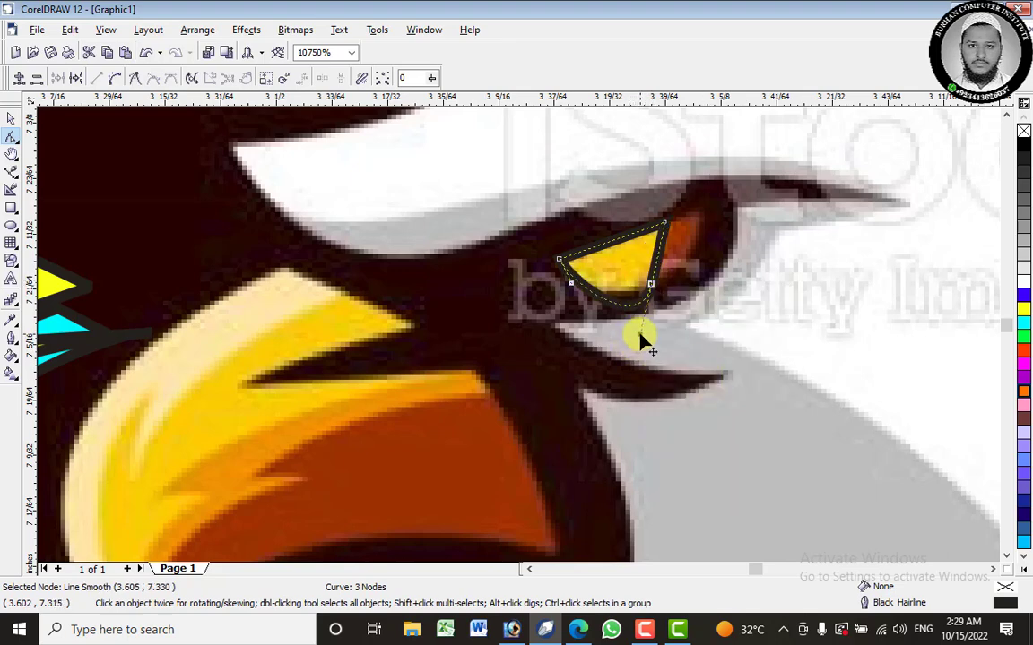
drag(639, 335, 647, 297)
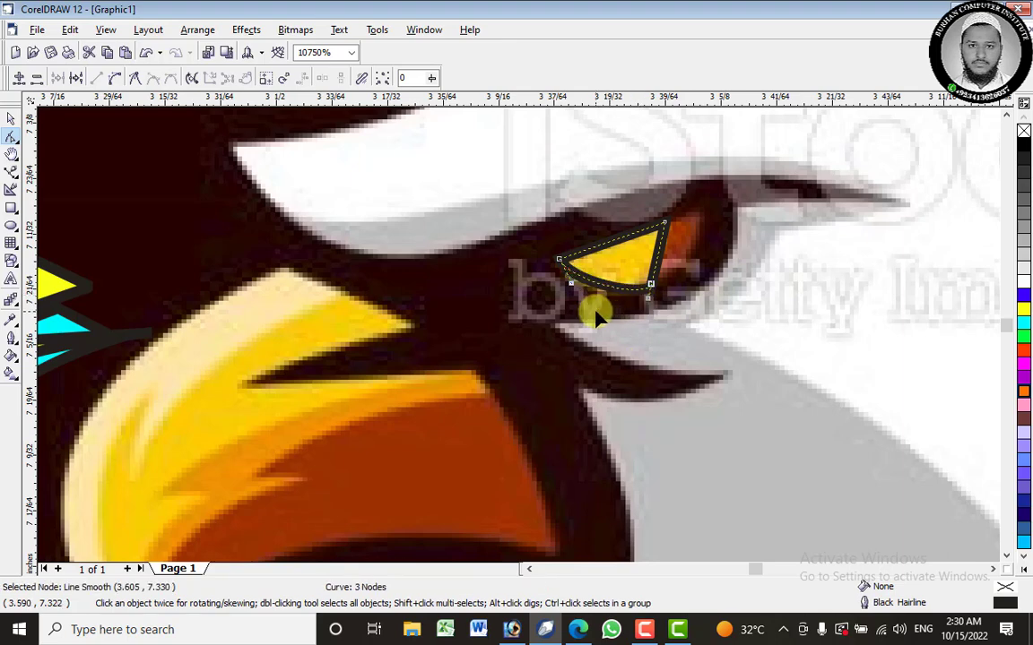
drag(573, 288, 567, 285)
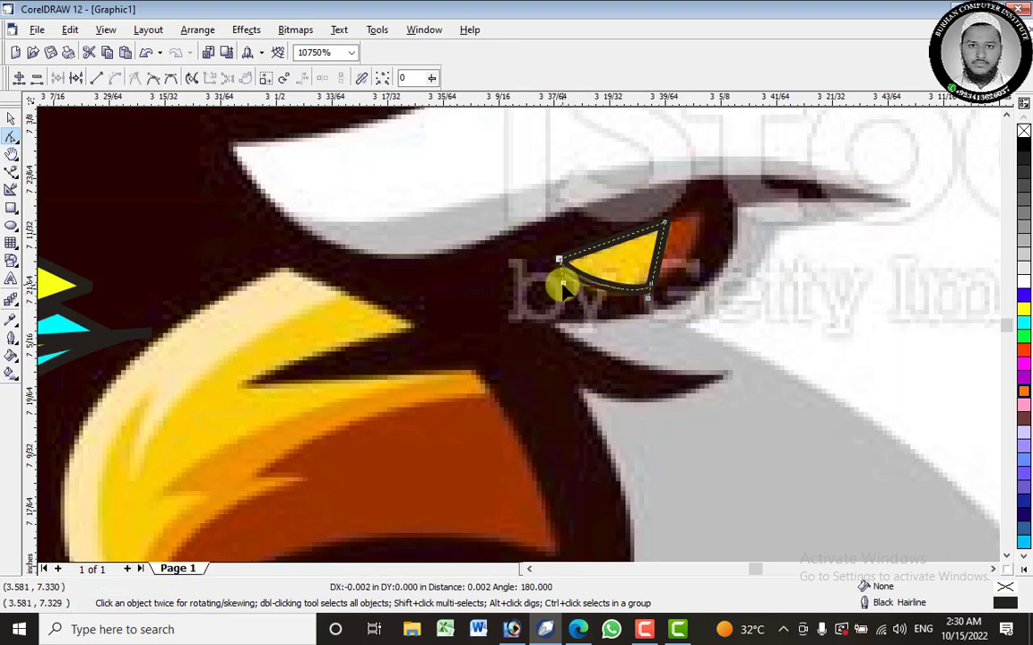
Make the eye outline's left corner node smooth and reposition the node and its handle to round the corner.
click(559, 260)
right_click(558, 260)
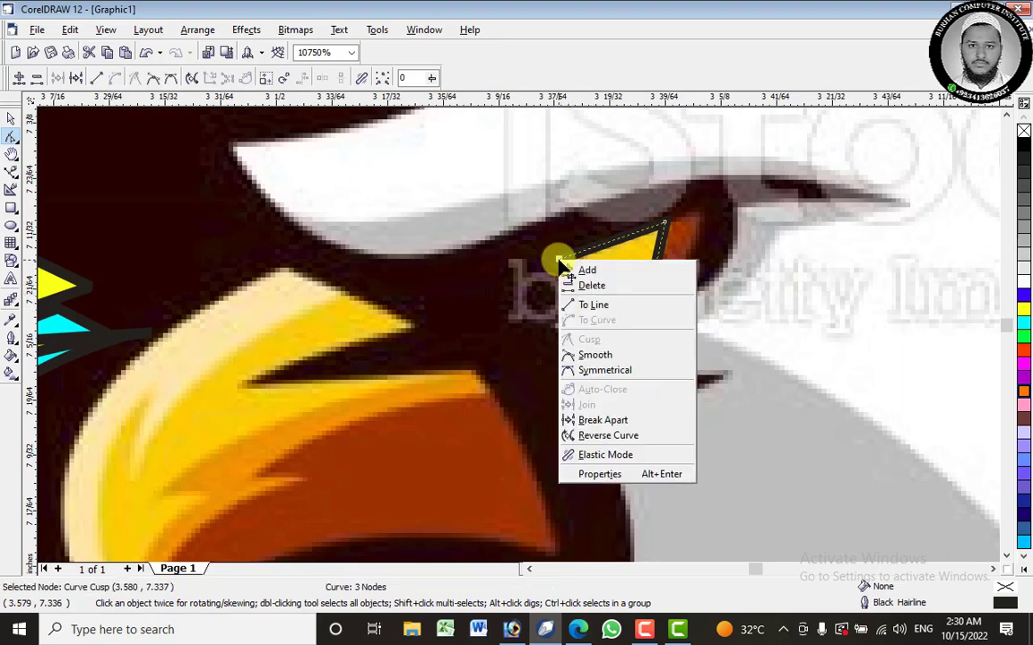
click(594, 355)
drag(559, 260, 542, 274)
Move the eye outline's upper corner node slightly down and extend the left node's handle outward.
click(665, 223)
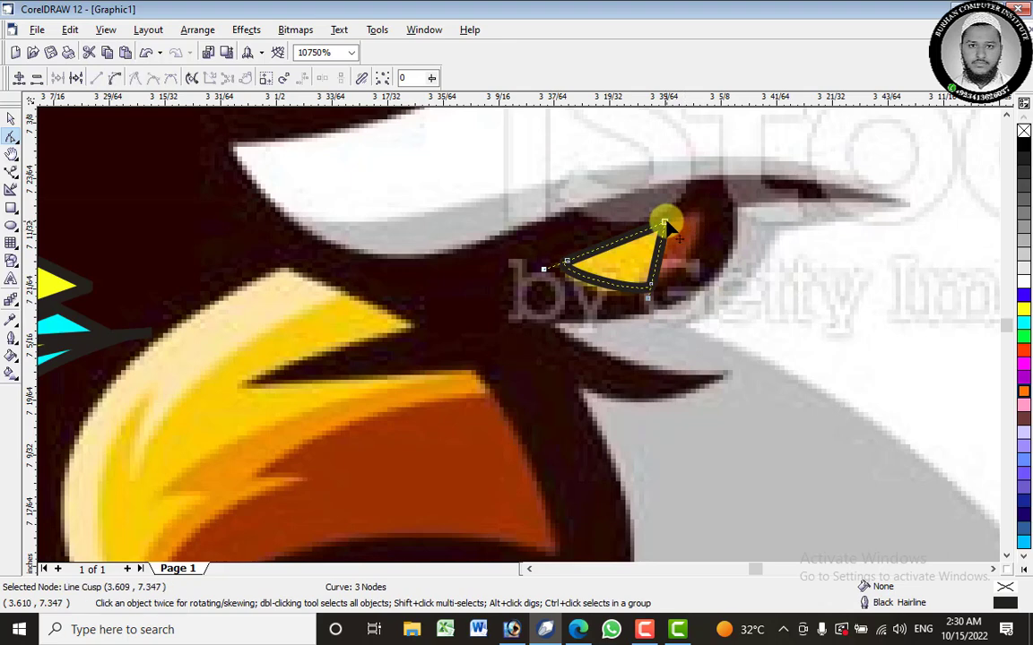
right_click(665, 224)
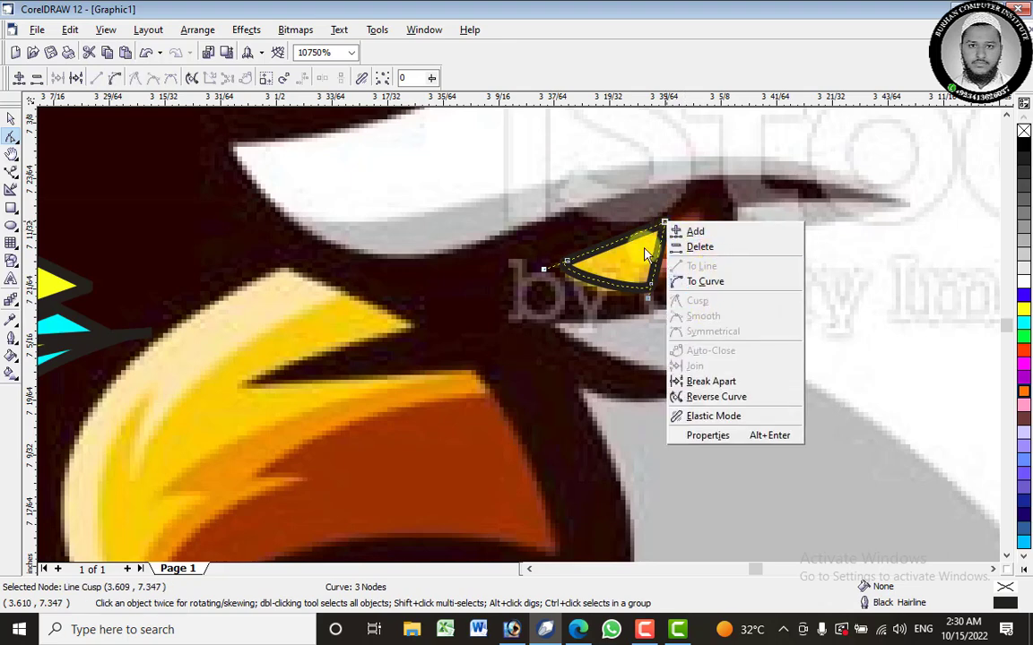
click(664, 224)
drag(660, 226, 662, 229)
drag(544, 271, 532, 274)
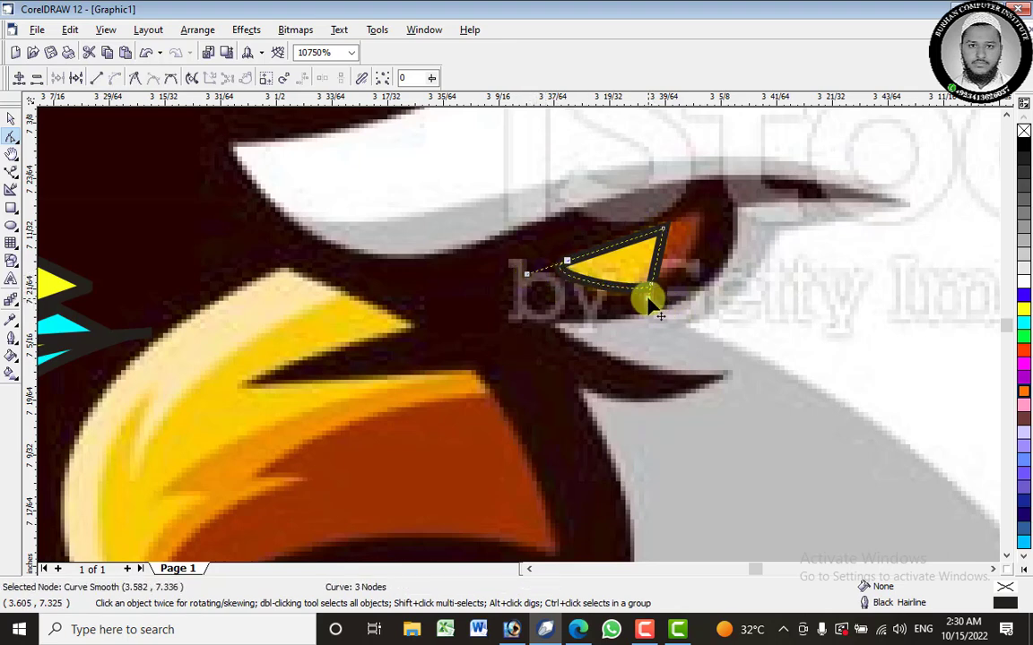
Fill the eye shape with yellow and move it off the eye to the dark area left of the beak.
drag(649, 298, 179, 238)
click(11, 120)
click(1024, 309)
scroll(180, 244, down, 1)
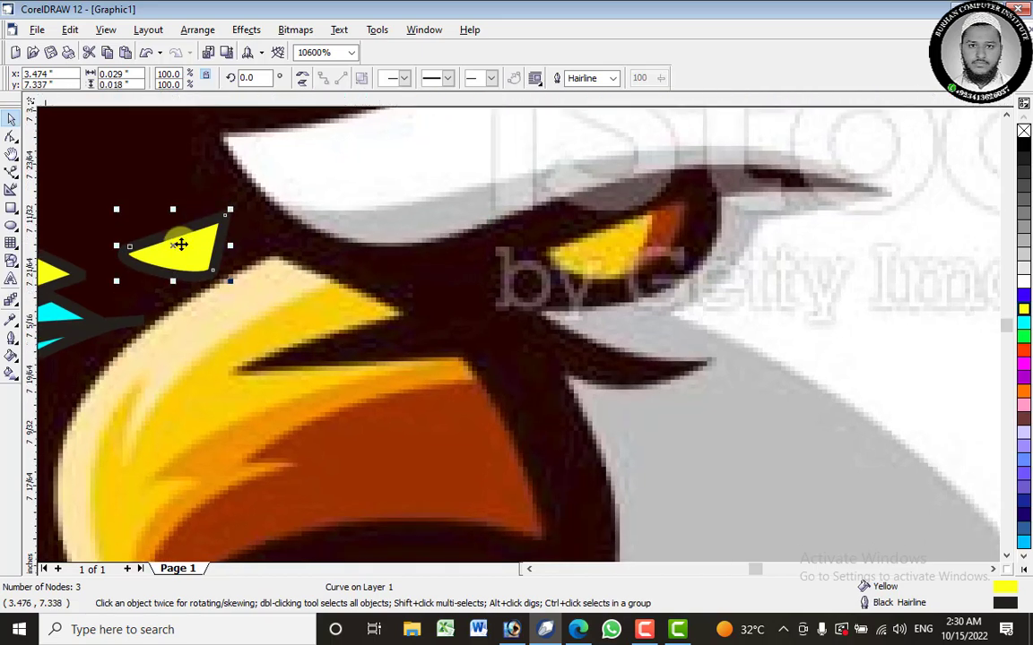
Move the traced beak and eye shapes together off the reference picture to the empty page area at its upper right.
scroll(180, 244, down, 5)
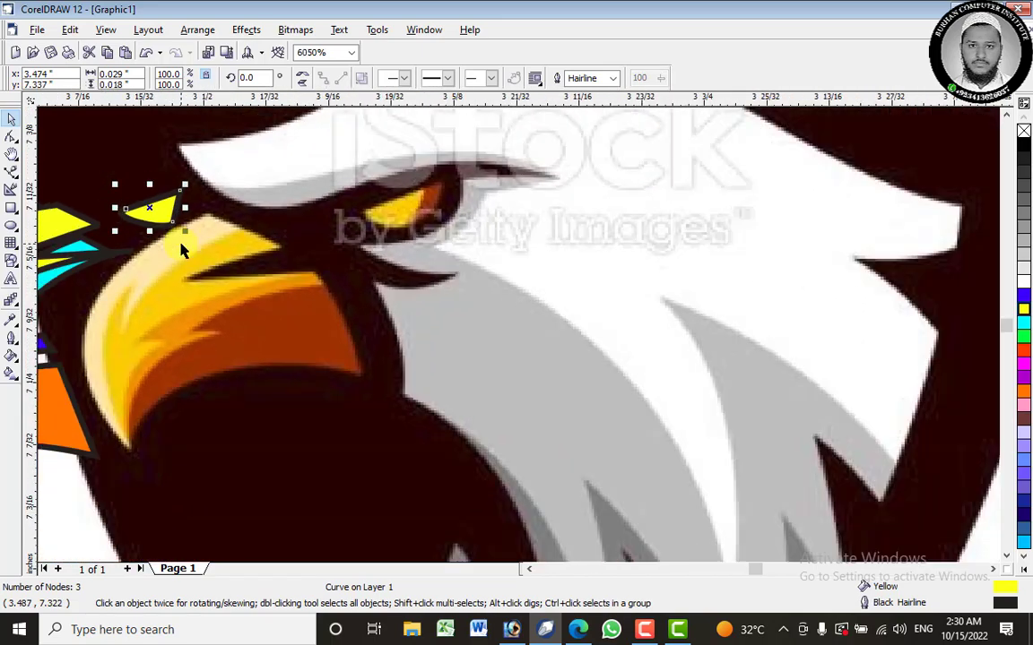
scroll(180, 250, down, 4)
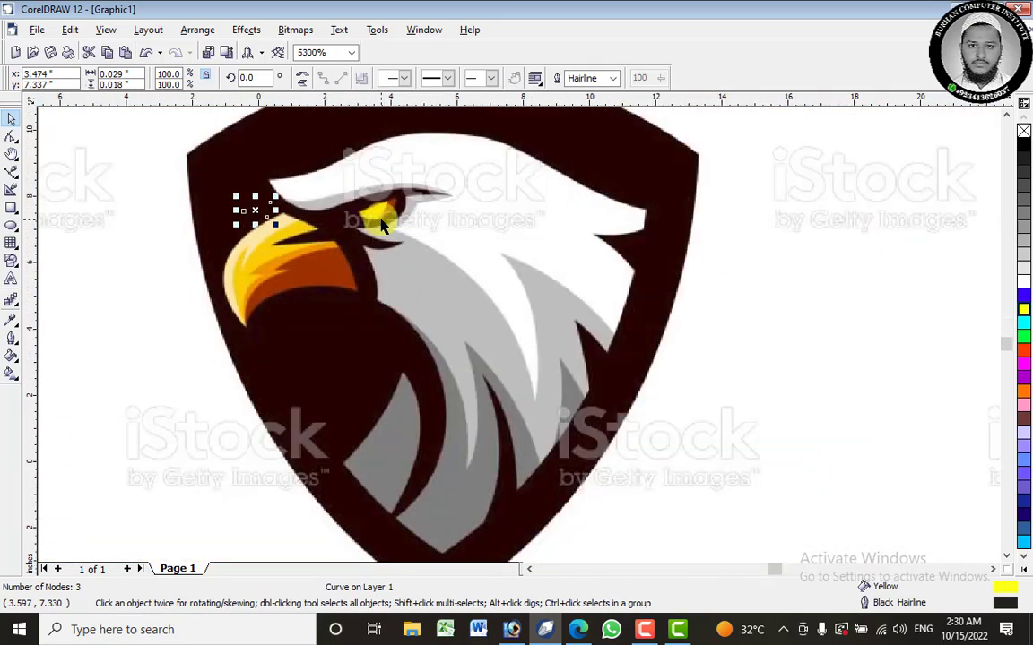
scroll(388, 217, down, 10)
scroll(392, 211, up, 5)
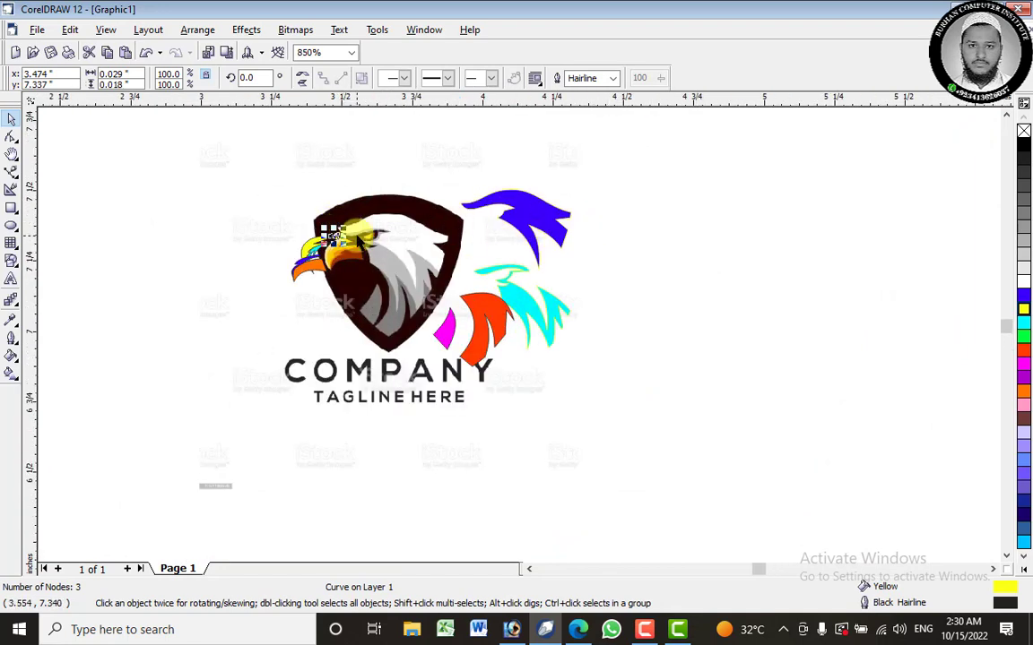
click(184, 204)
drag(113, 177, 376, 305)
drag(311, 259, 884, 163)
click(613, 226)
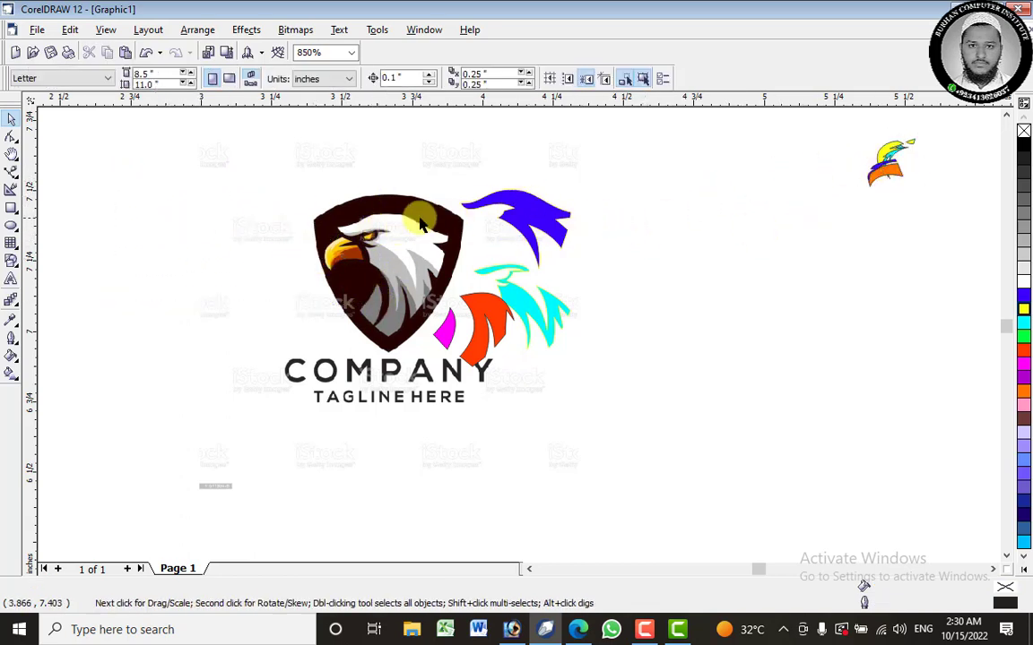
Move the blue head shape to the empty area right of the reference picture and fit the cyan feather shape onto it.
scroll(380, 179, up, 1)
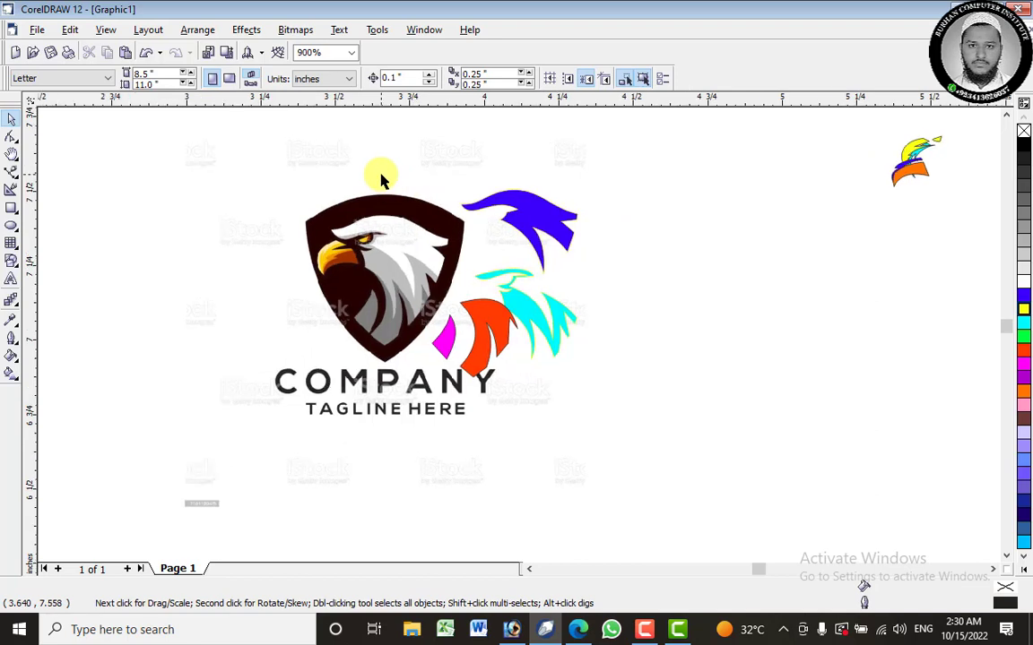
click(536, 212)
drag(536, 213, 769, 248)
click(541, 299)
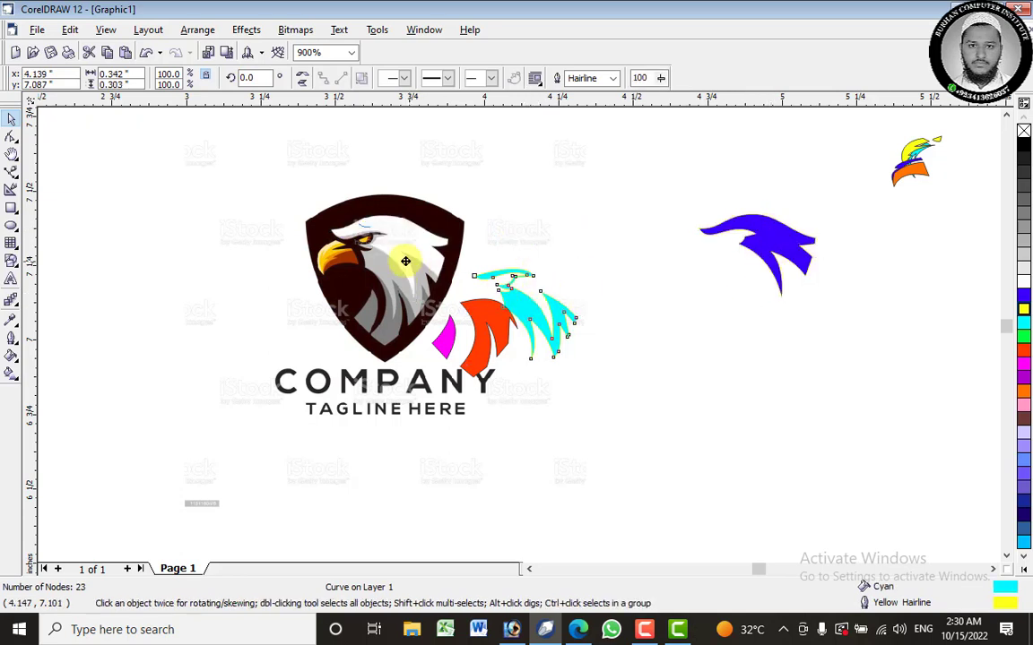
drag(383, 275, 750, 270)
Remove the yellow outlines from the cyan feather shape and the blue head shape.
scroll(825, 233, up, 4)
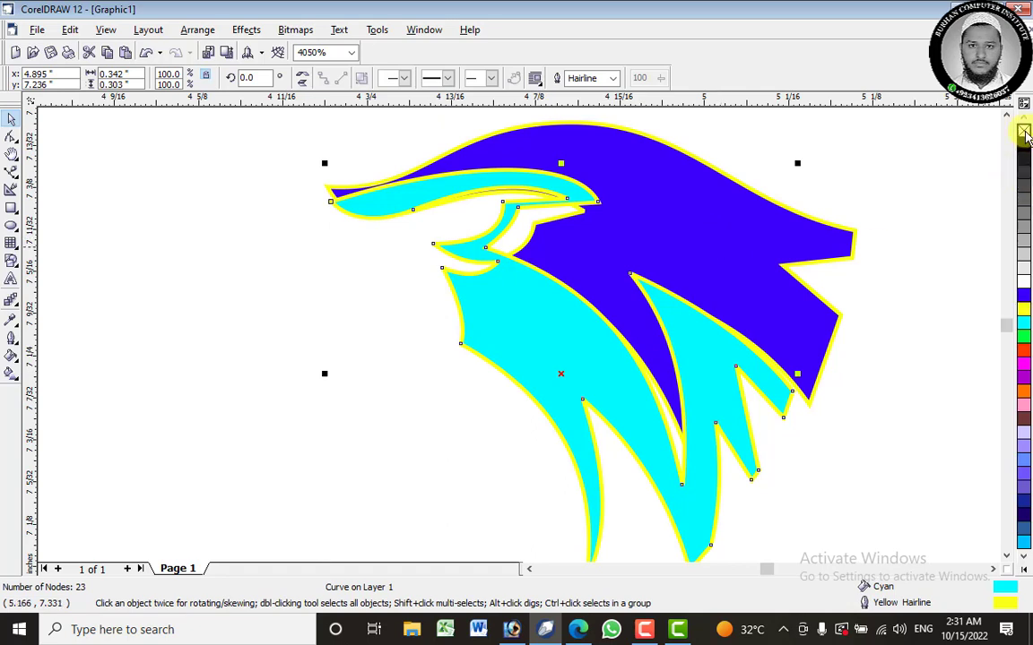
right_click(1025, 133)
click(692, 206)
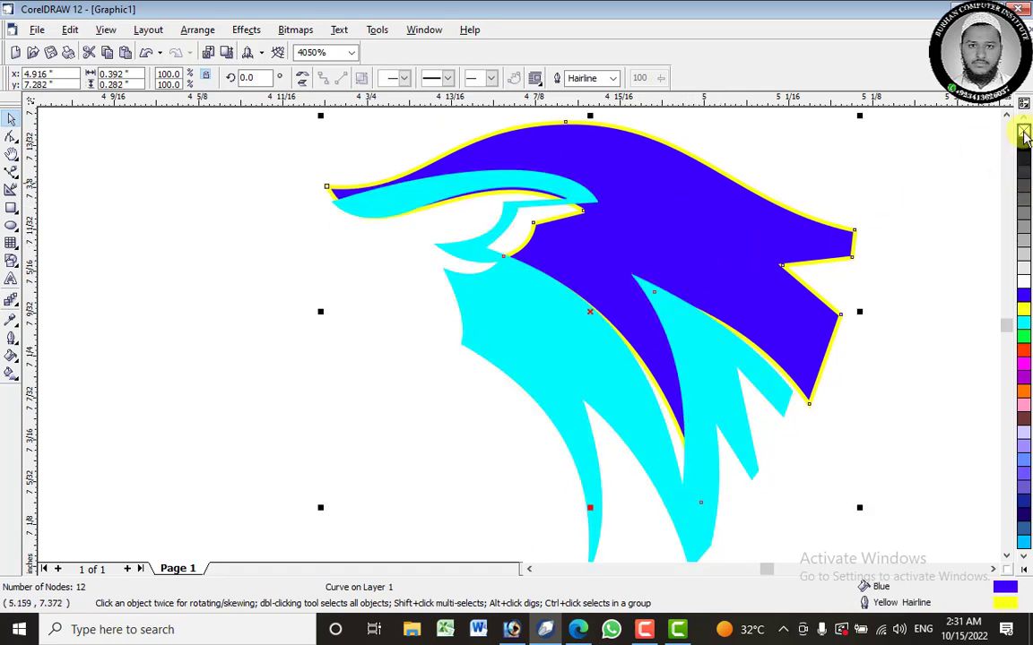
right_click(1025, 133)
Add a page-sized rectangle, fill it with black and send it to the back behind all artwork.
scroll(500, 270, down, 10)
click(493, 202)
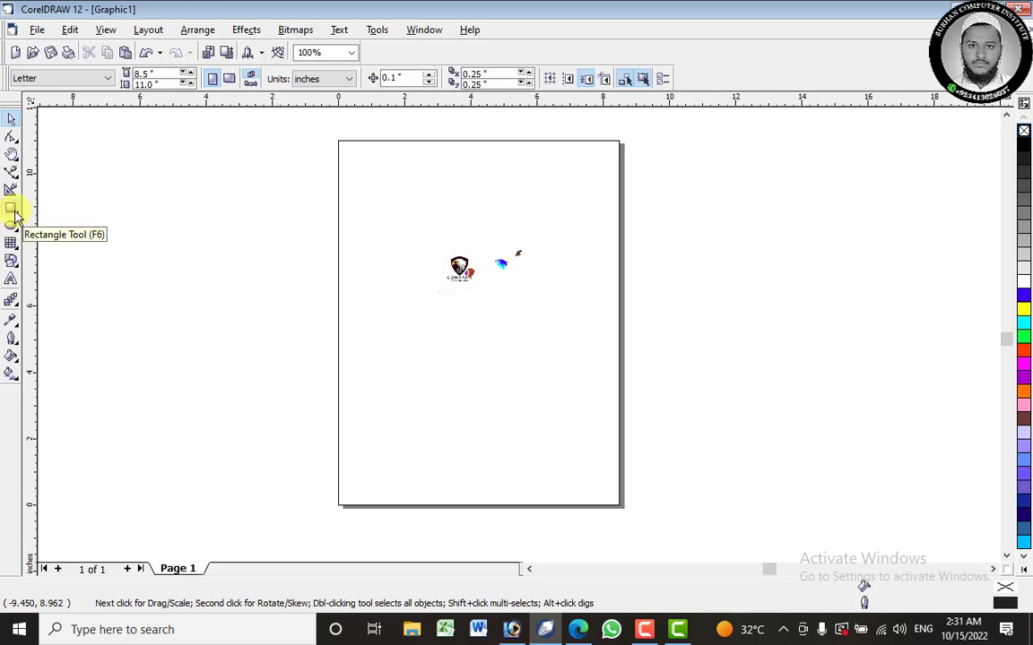
double_click(13, 212)
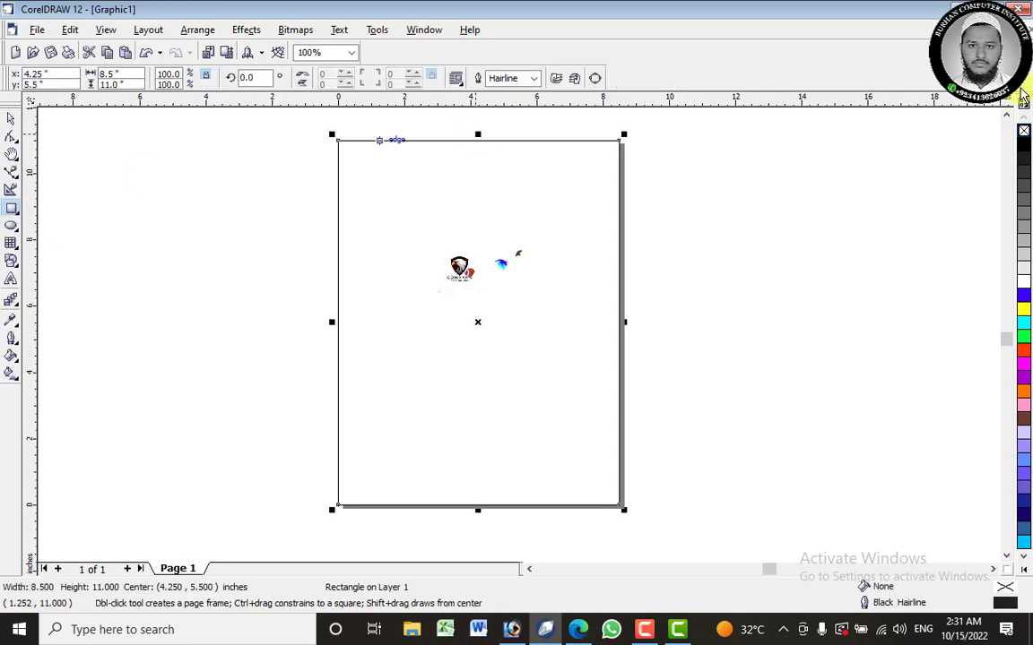
click(1028, 149)
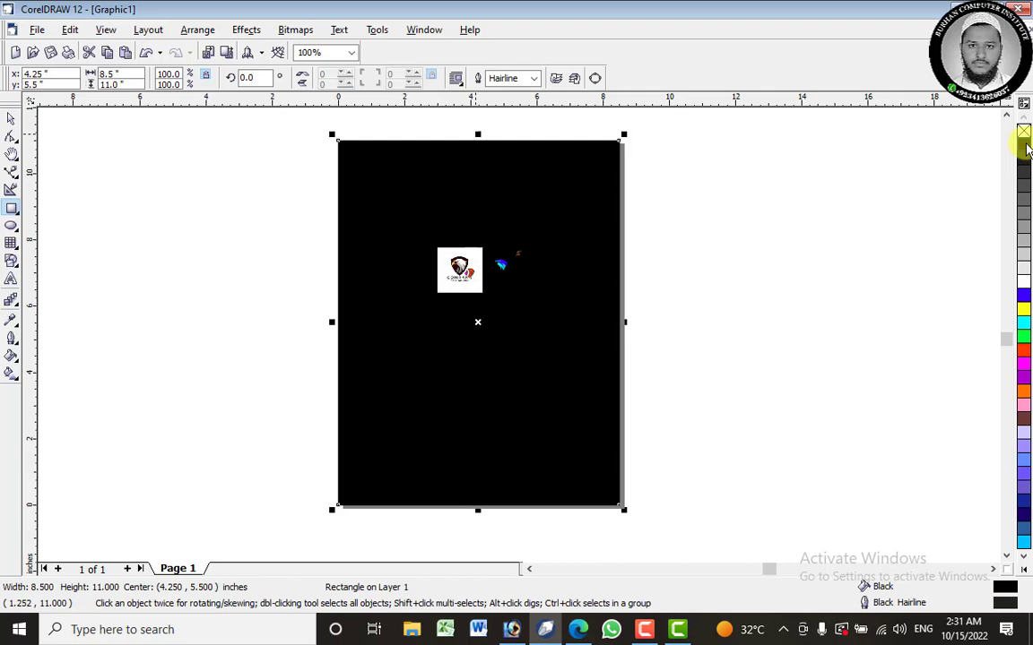
click(11, 122)
click(566, 168)
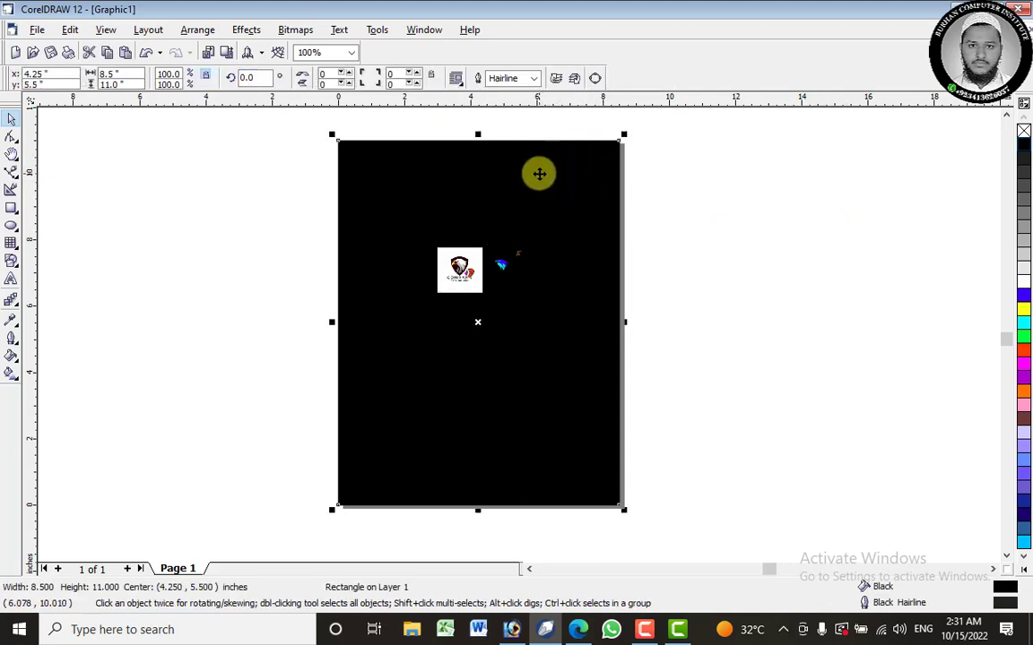
scroll(539, 174, up, 5)
scroll(539, 174, down, 5)
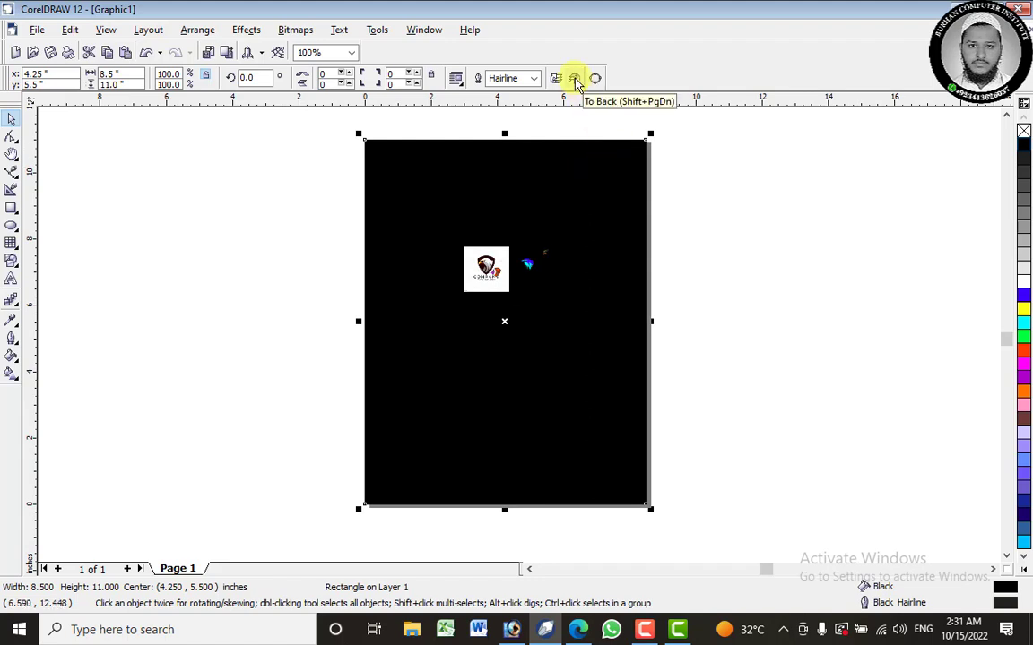
click(719, 233)
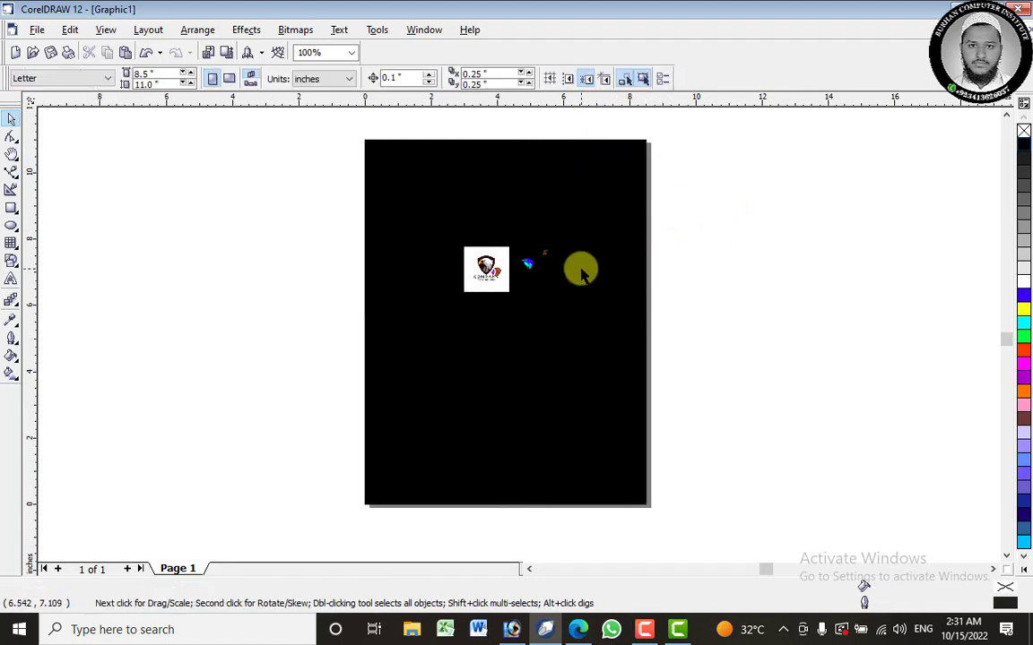
scroll(578, 270, up, 5)
scroll(465, 203, down, 5)
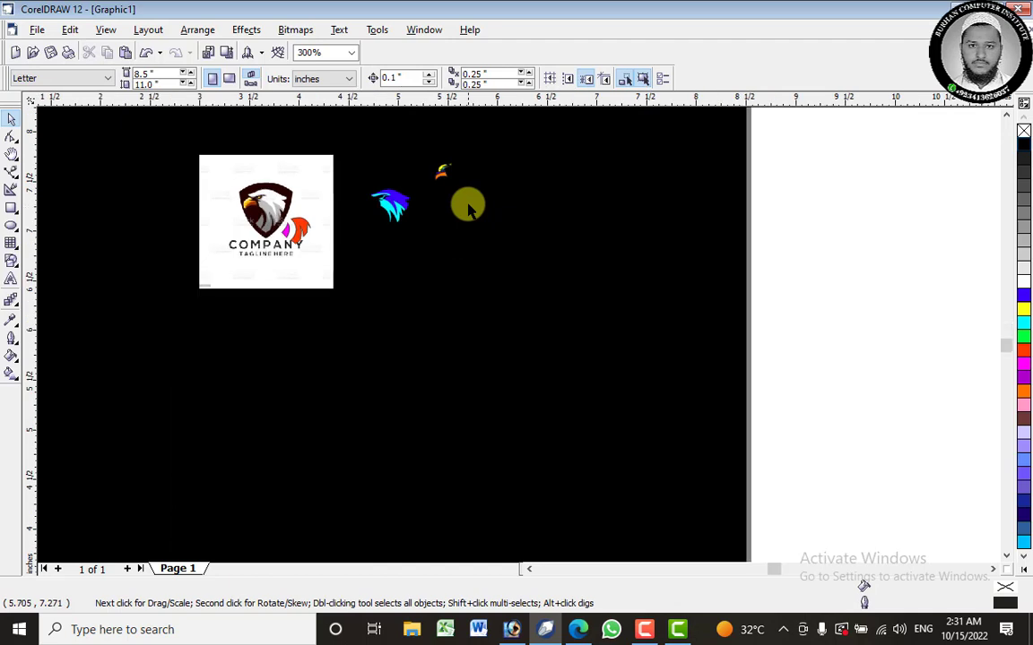
scroll(615, 45, up, 2)
click(500, 176)
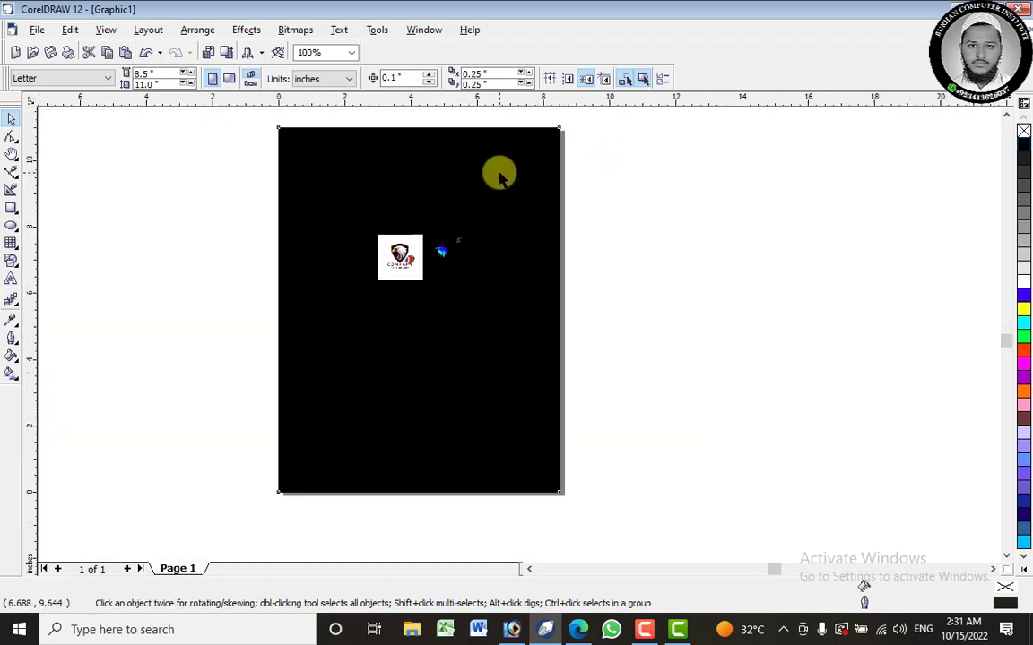
drag(473, 165, 566, 249)
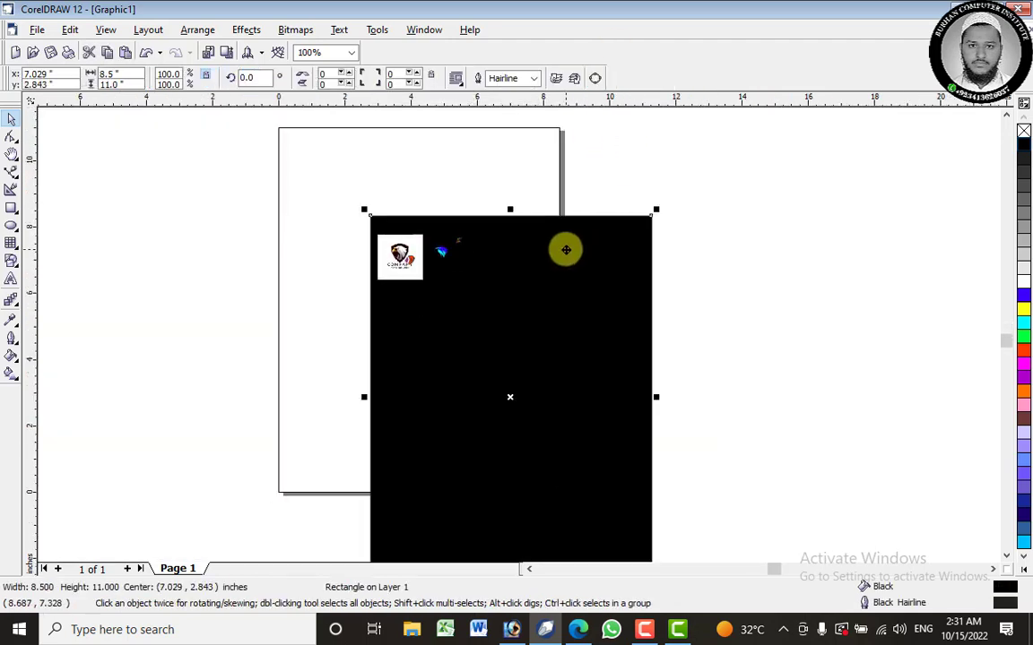
key(p)
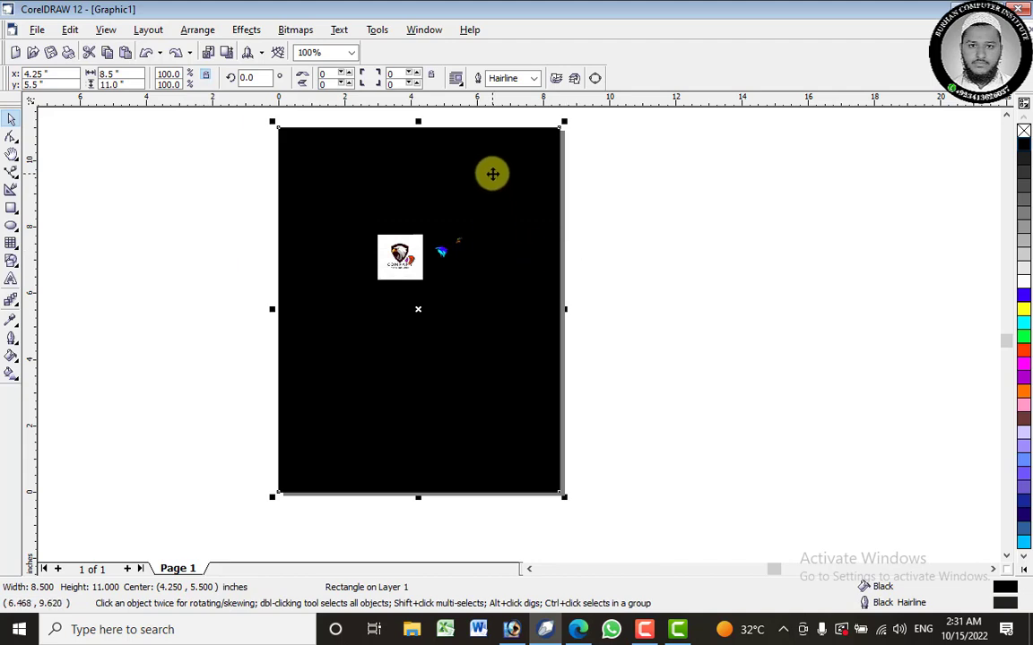
Lock the black background rectangle.
right_click(492, 174)
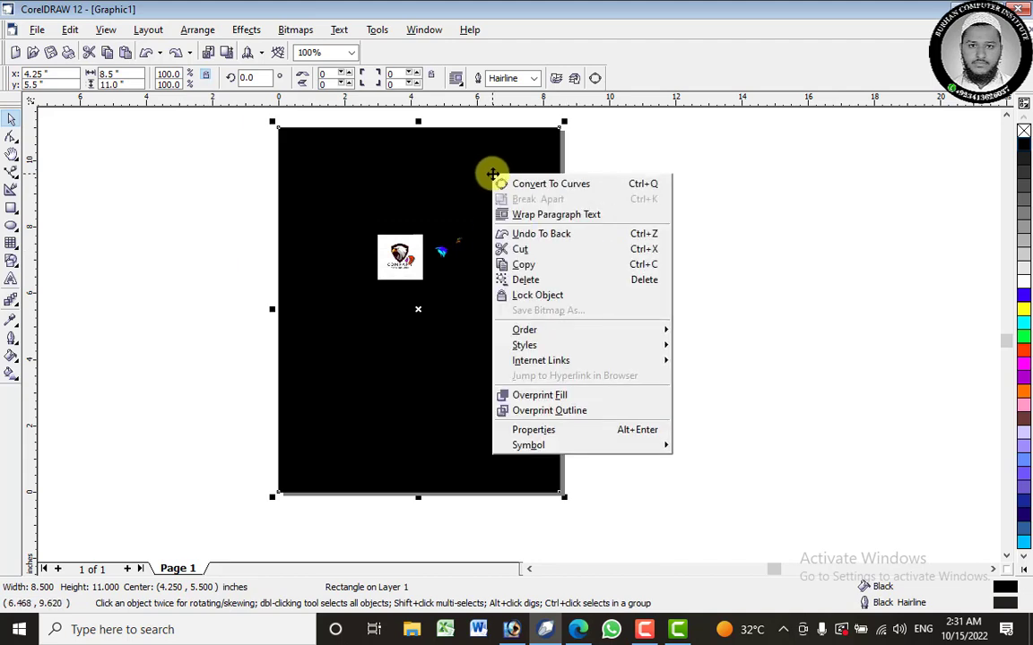
click(563, 294)
drag(654, 246, 490, 255)
Enlarge the reference picture and all traced shapes together to about 4.96 by 2.625 inches and shift them up and left.
scroll(491, 255, up, 3)
scroll(523, 311, down, 3)
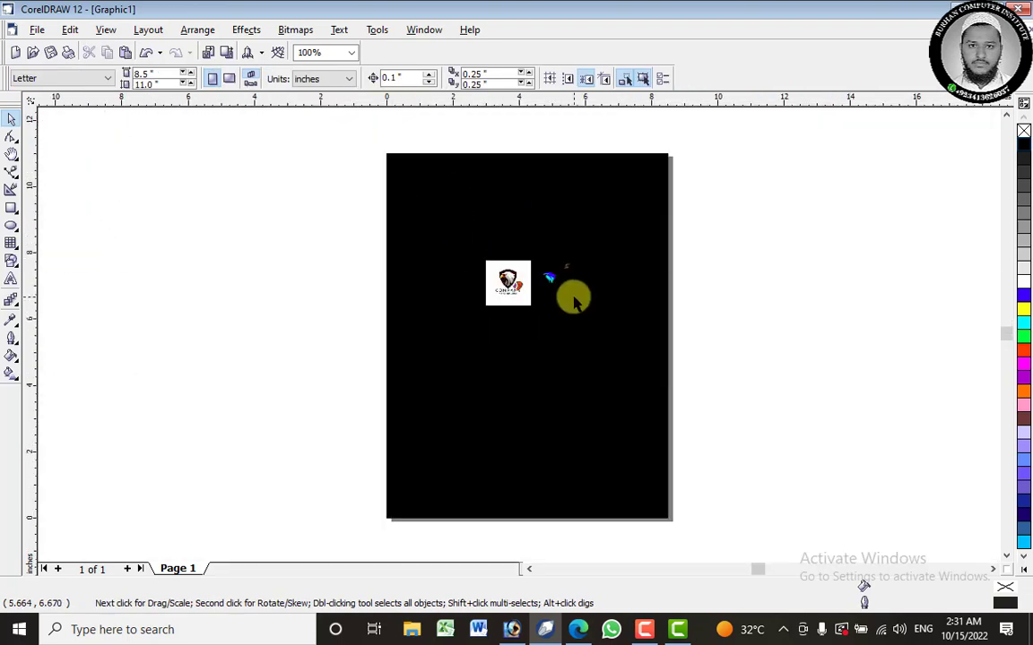
drag(552, 307, 439, 342)
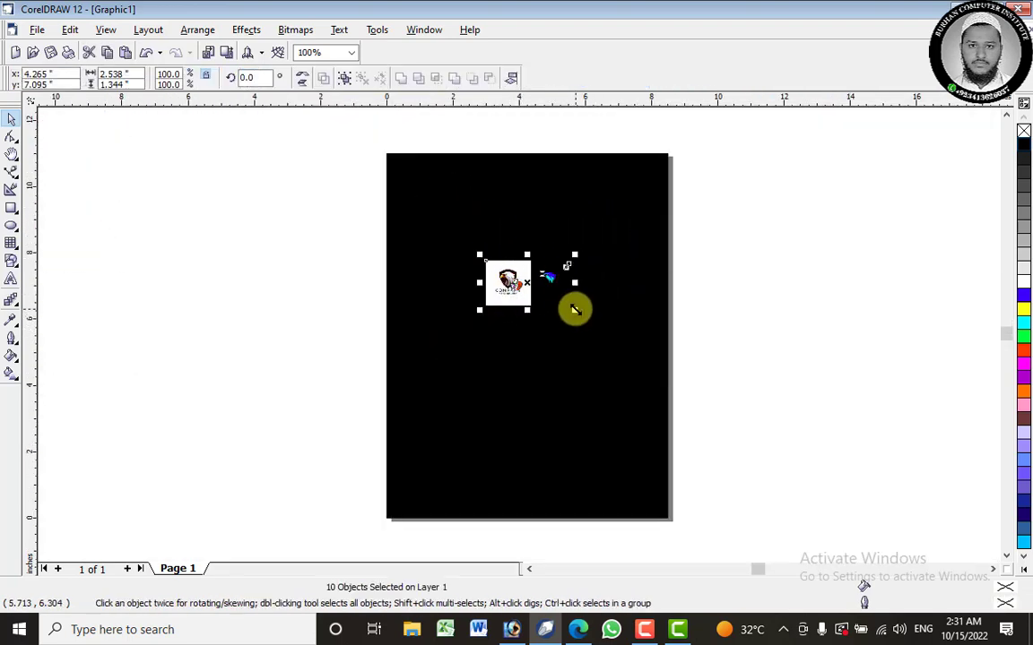
drag(576, 310, 655, 391)
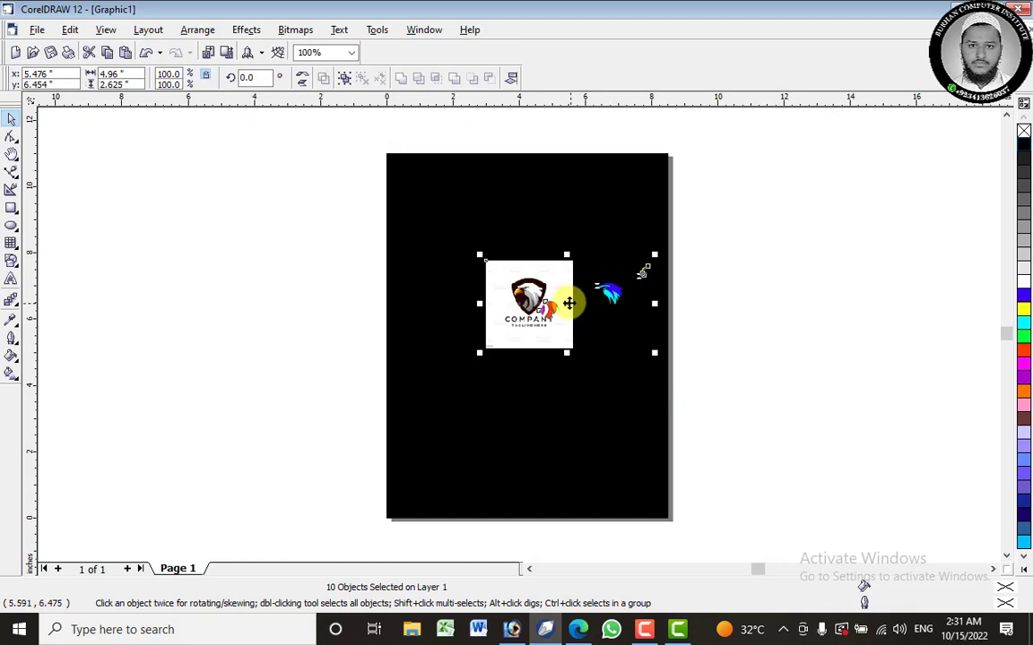
drag(569, 302, 530, 285)
click(715, 325)
Enlarge the traced head and beak shapes together and move them down to the lower part of the black page.
drag(650, 217, 544, 315)
drag(612, 291, 685, 364)
drag(591, 305, 502, 405)
click(652, 345)
scroll(438, 411, up, 5)
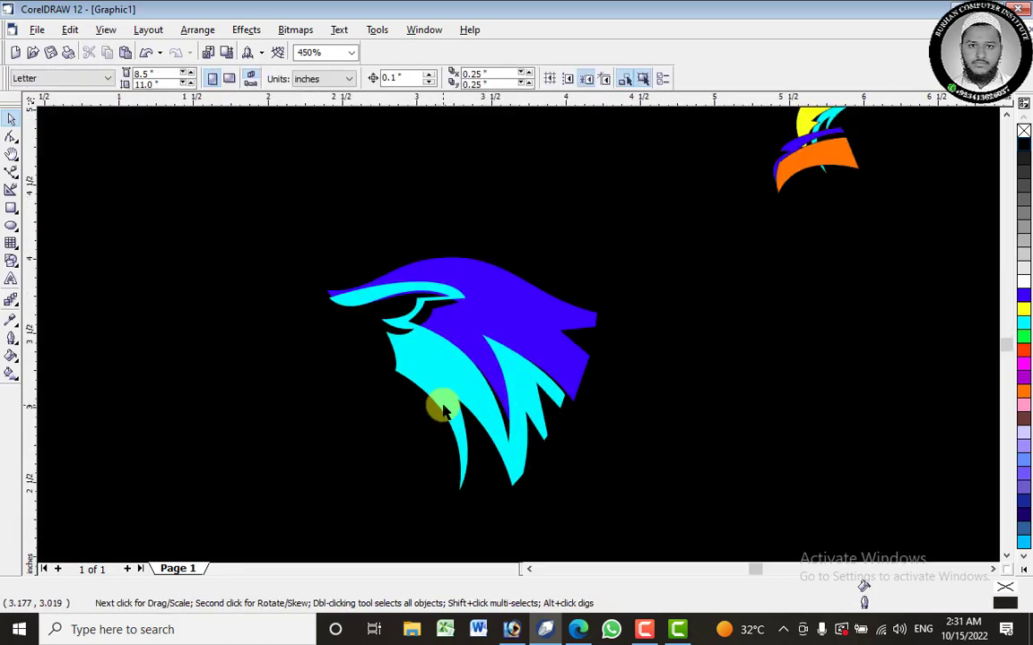
Adjust the cyan feather shape against the blue head shape and place the reference picture directly beside the head shapes.
mouse_move(408, 321)
mouse_down()
mouse_move(412, 337)
mouse_move(406, 327)
mouse_move(427, 323)
mouse_move(407, 309)
mouse_up()
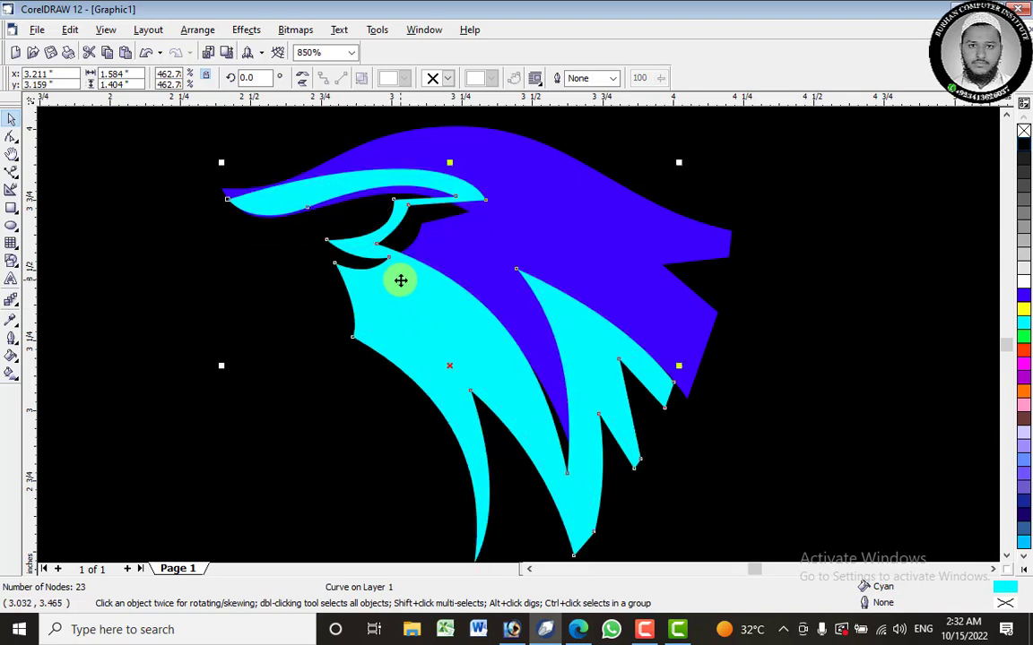
drag(416, 312, 429, 329)
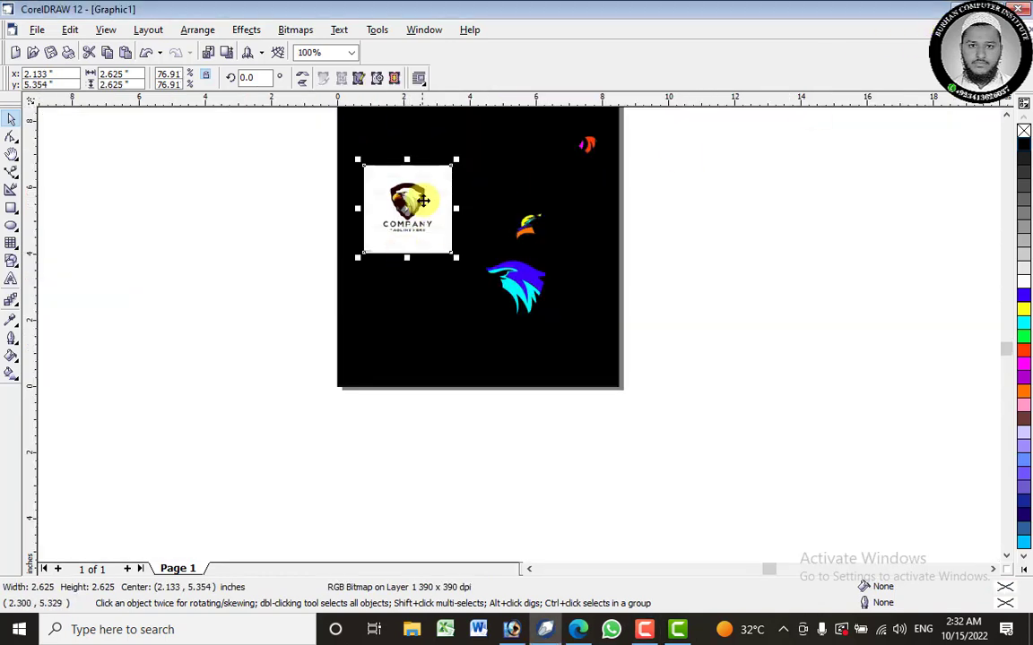
drag(426, 215, 453, 294)
scroll(498, 278, up, 1)
scroll(498, 278, up, 4)
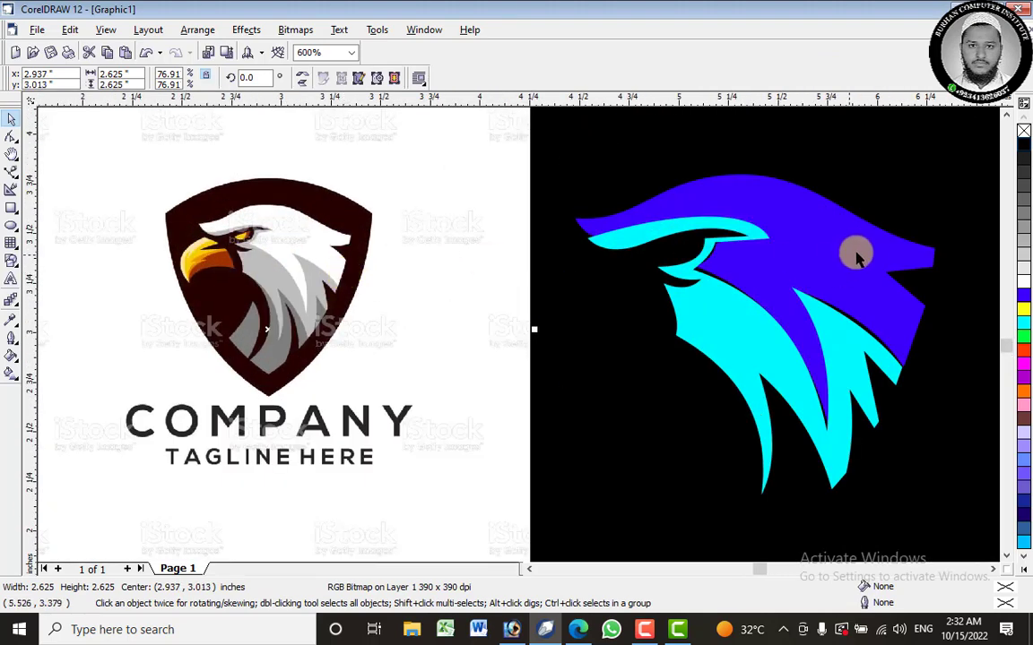
Nudge the blue head shape slightly and move the cyan feather shape up so it overlaps the blue one.
click(856, 257)
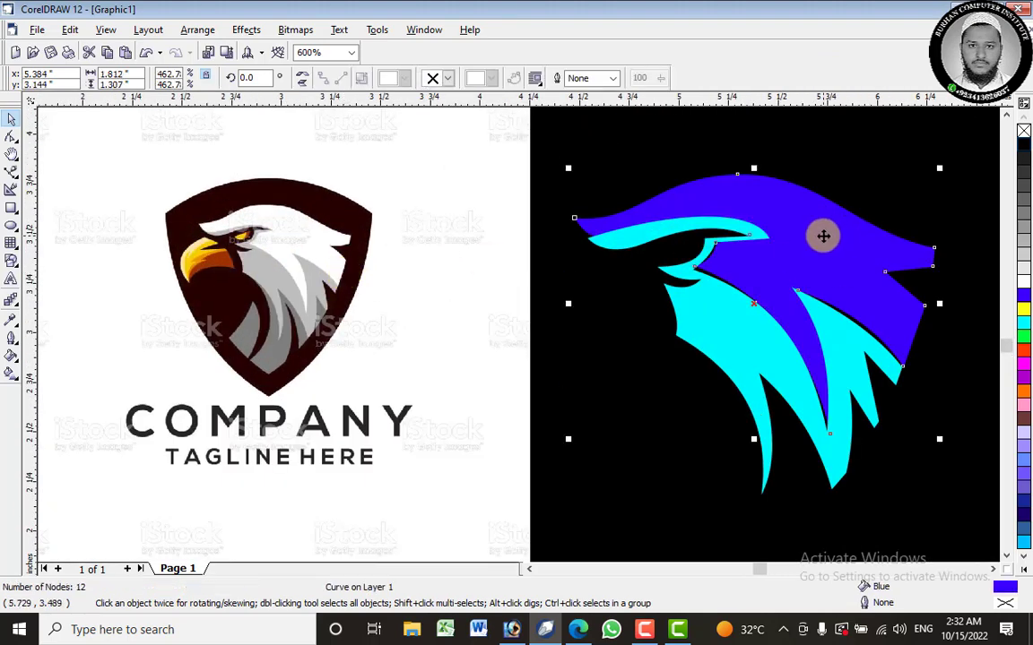
click(802, 217)
mouse_move(803, 217)
mouse_down()
mouse_move(522, 252)
mouse_move(390, 234)
mouse_move(832, 259)
mouse_move(832, 215)
mouse_move(800, 217)
mouse_up()
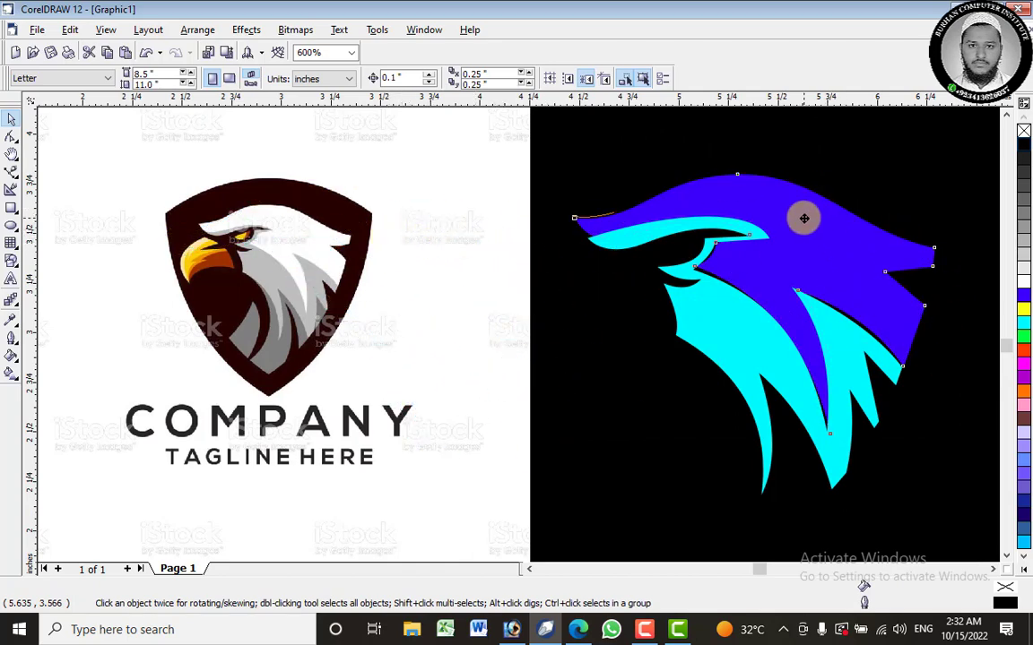
click(804, 217)
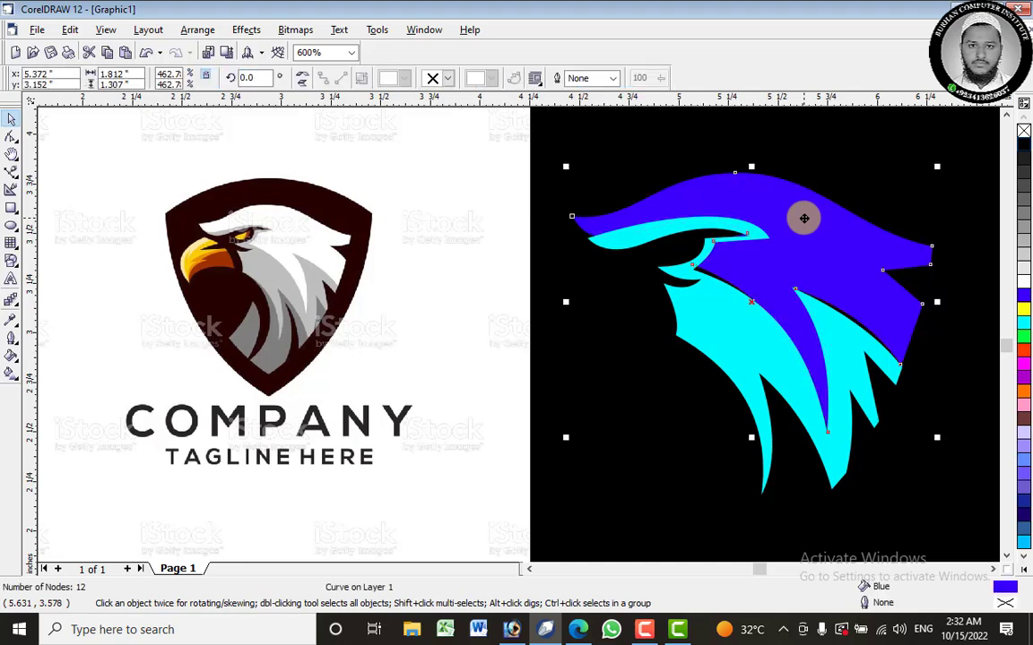
drag(722, 334, 731, 314)
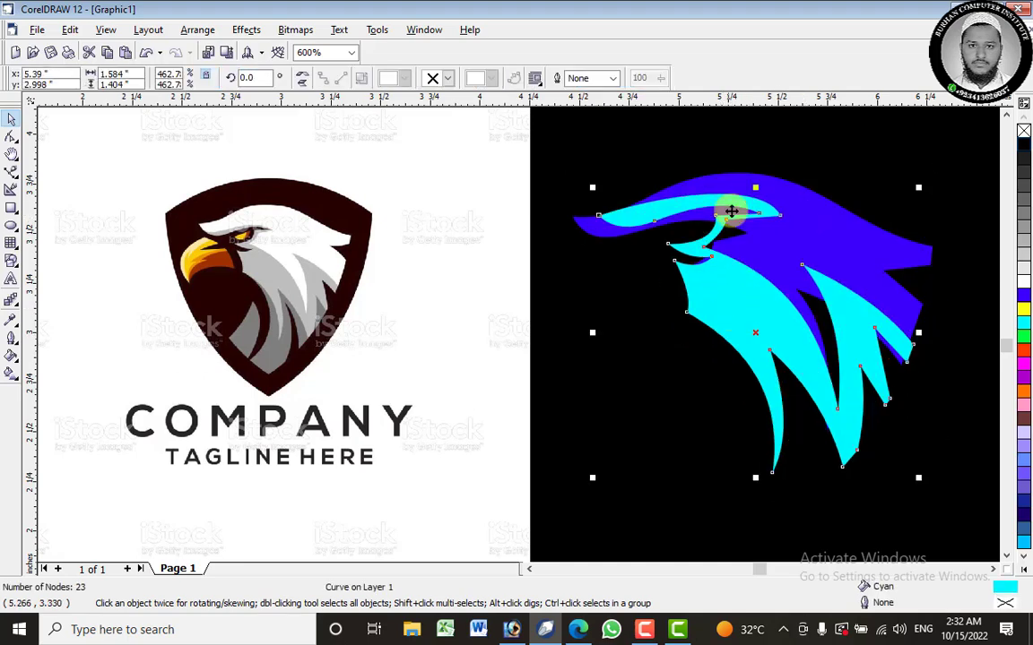
Place the cyan feather shape behind the blue head shape in the stacking order.
right_click(736, 298)
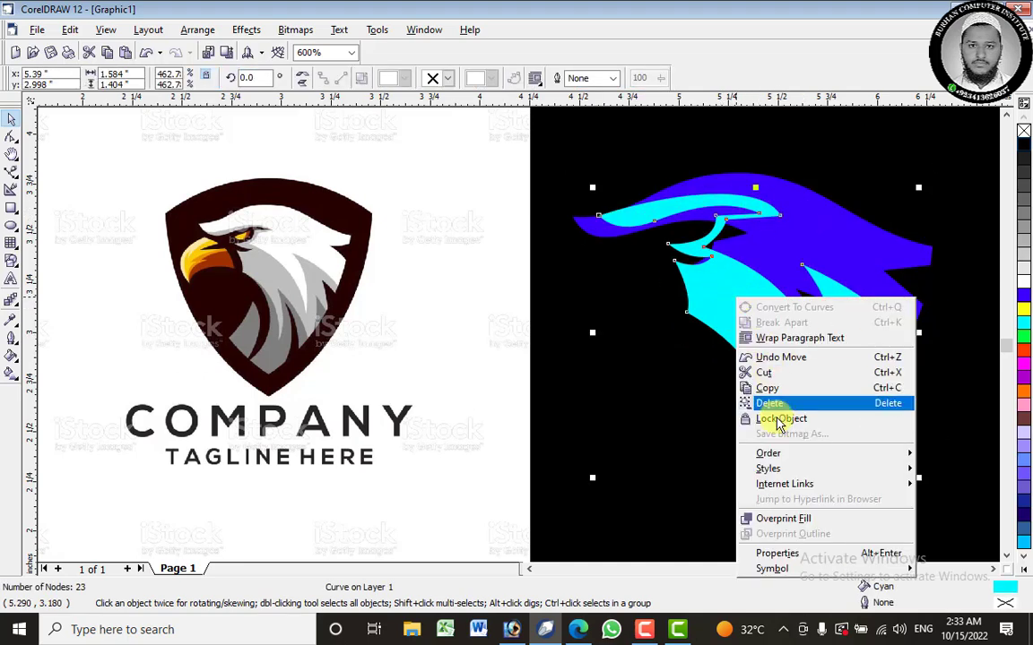
mouse_move(775, 455)
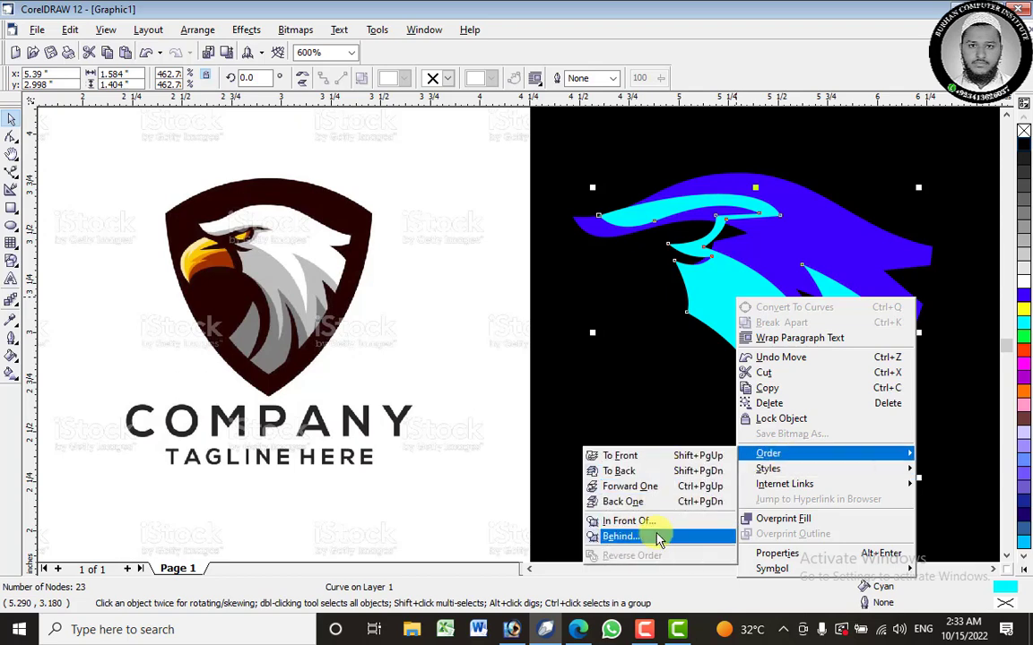
click(657, 541)
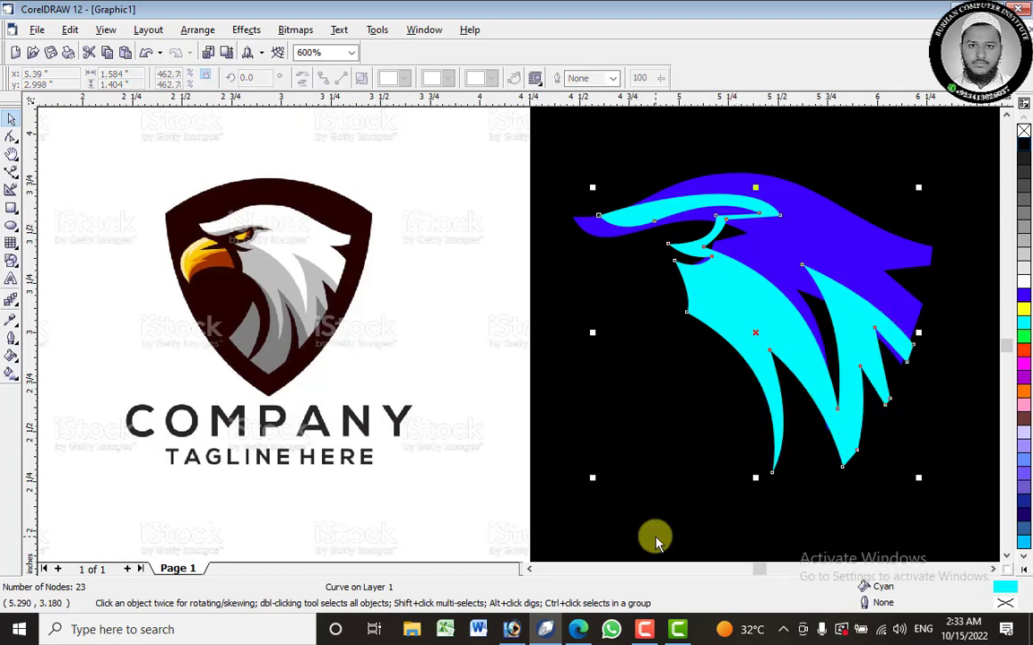
click(860, 236)
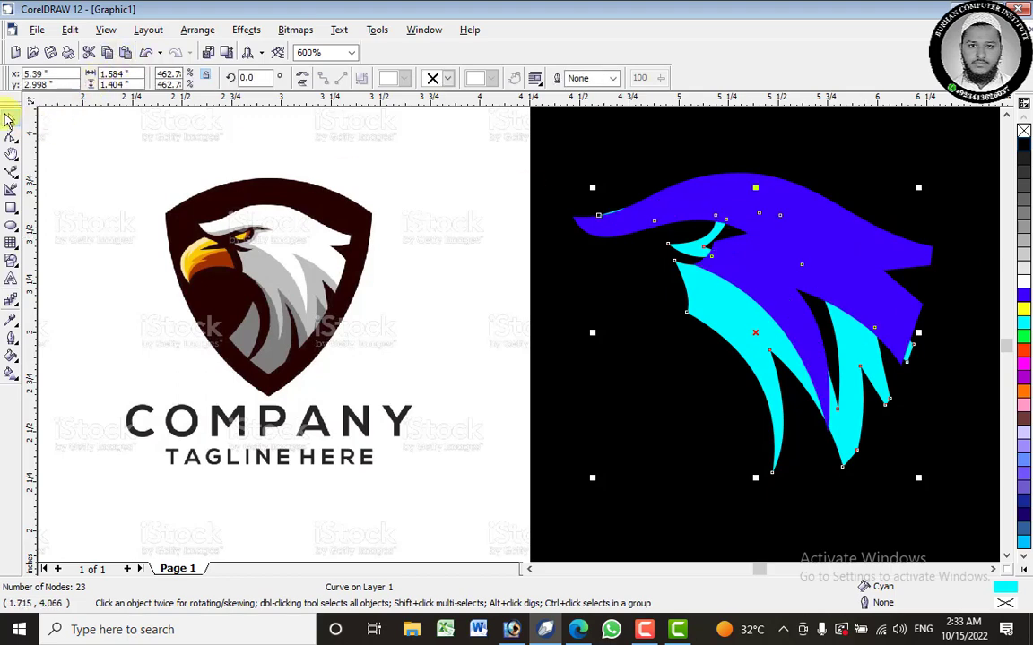
click(771, 269)
click(822, 223)
click(727, 329)
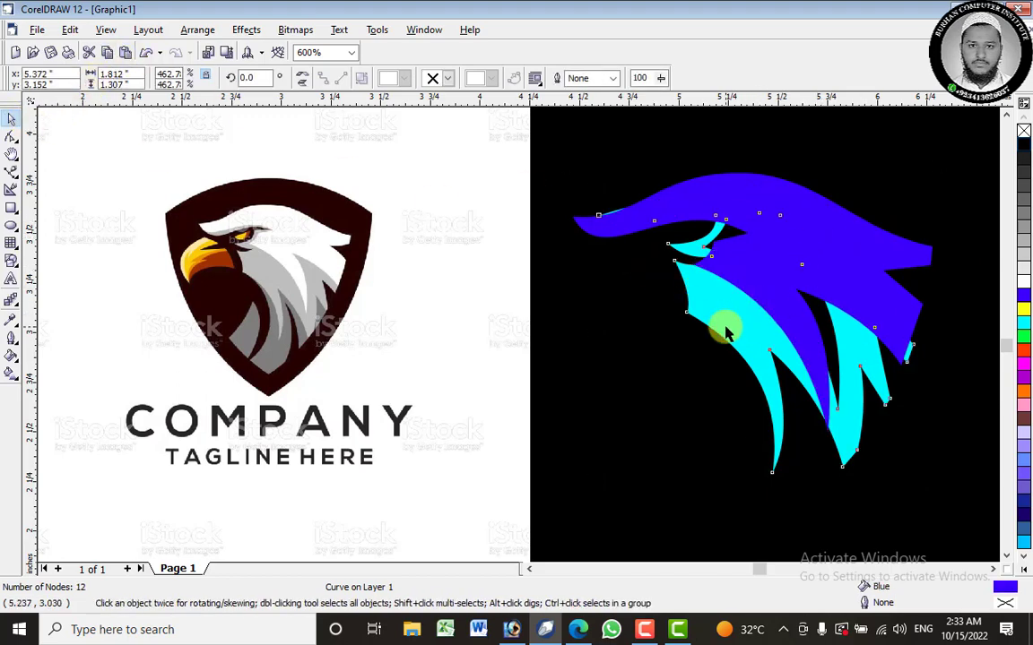
Reposition the cyan feather shape under the blue head shape so its edges line up around the eye and feather tips.
drag(706, 318, 711, 332)
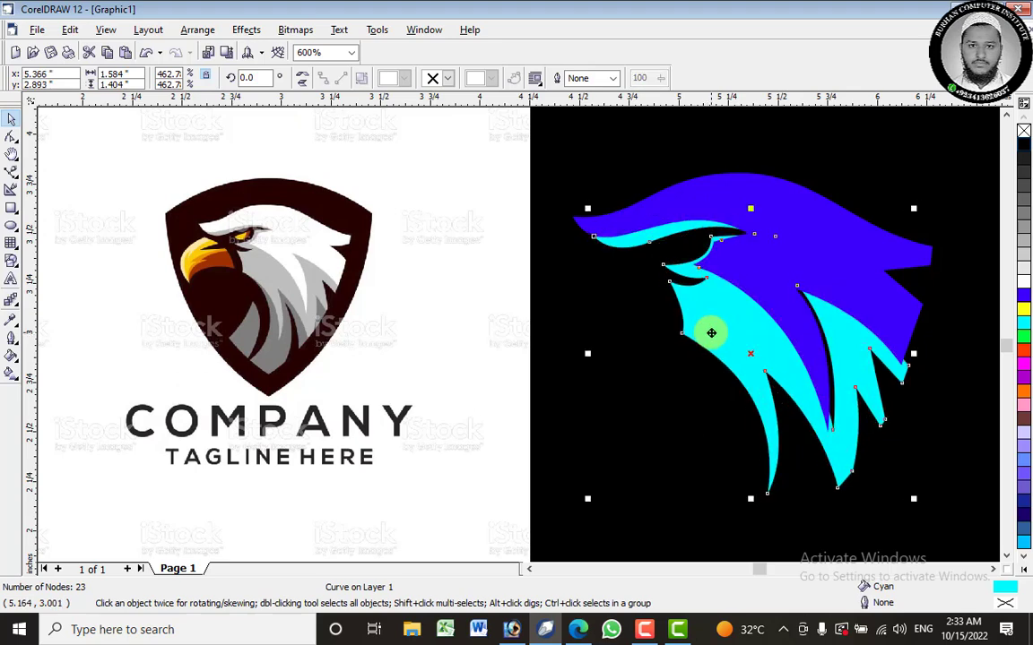
click(710, 332)
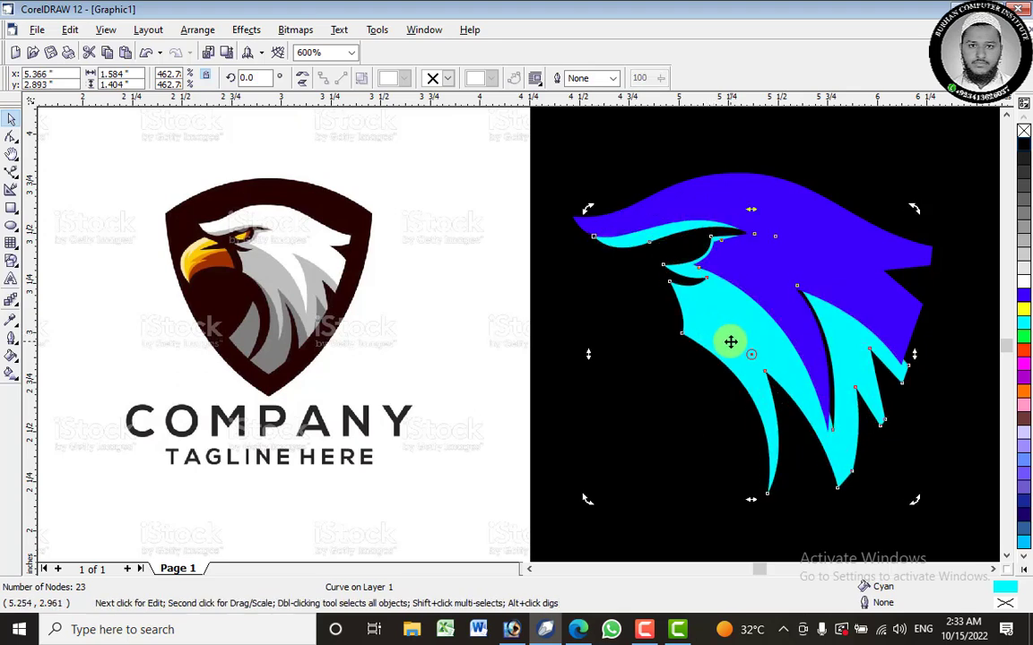
drag(734, 350, 728, 348)
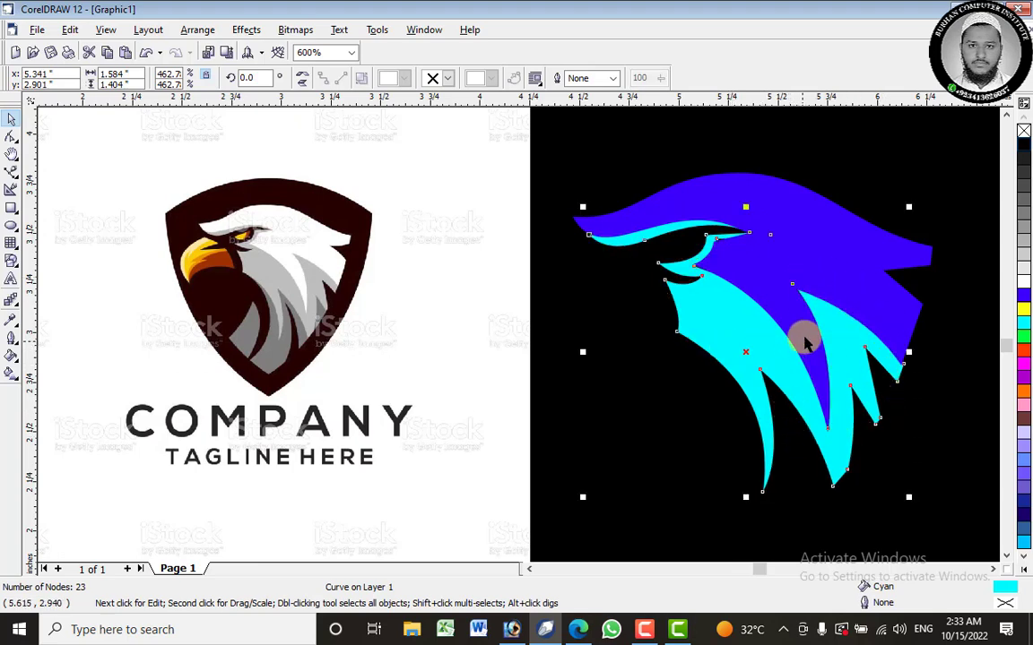
scroll(737, 235, up, 4)
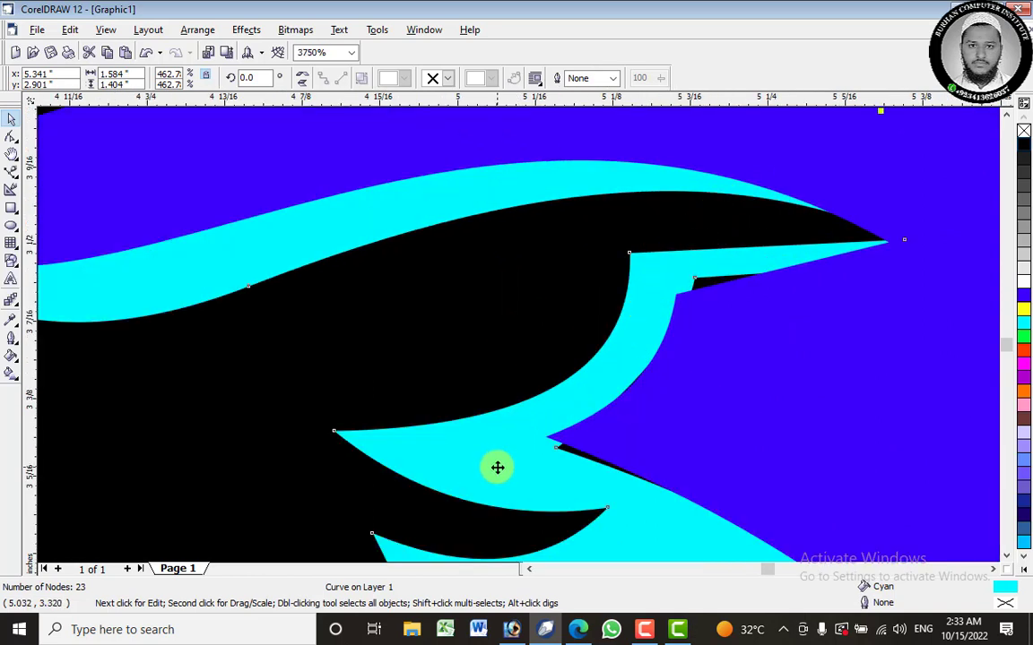
mouse_move(499, 467)
mouse_down()
mouse_move(497, 477)
mouse_move(492, 457)
mouse_move(505, 461)
mouse_up()
scroll(443, 415, down, 5)
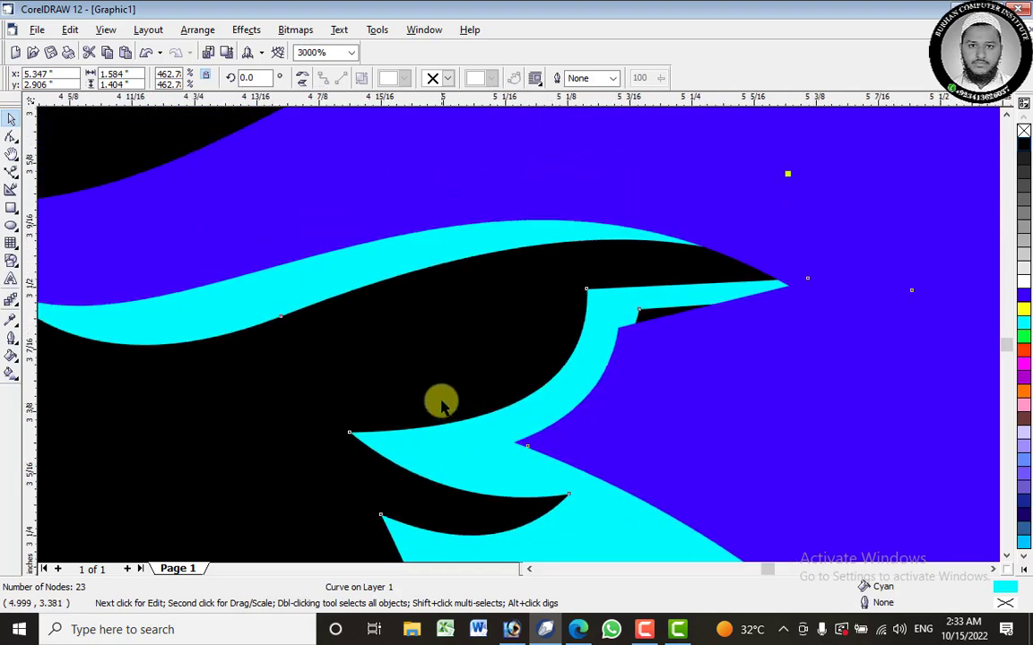
scroll(654, 489, up, 4)
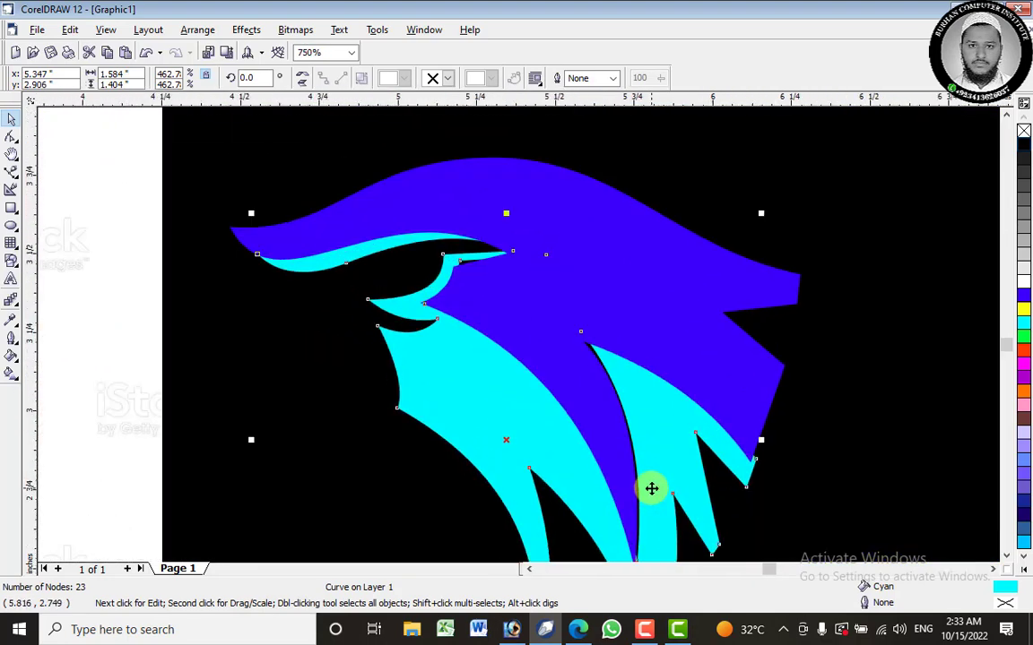
Move the cyan shape's nodes behind the eye, at the inner feather notch and tip, and on the rear feather to fit the blue shape.
click(11, 136)
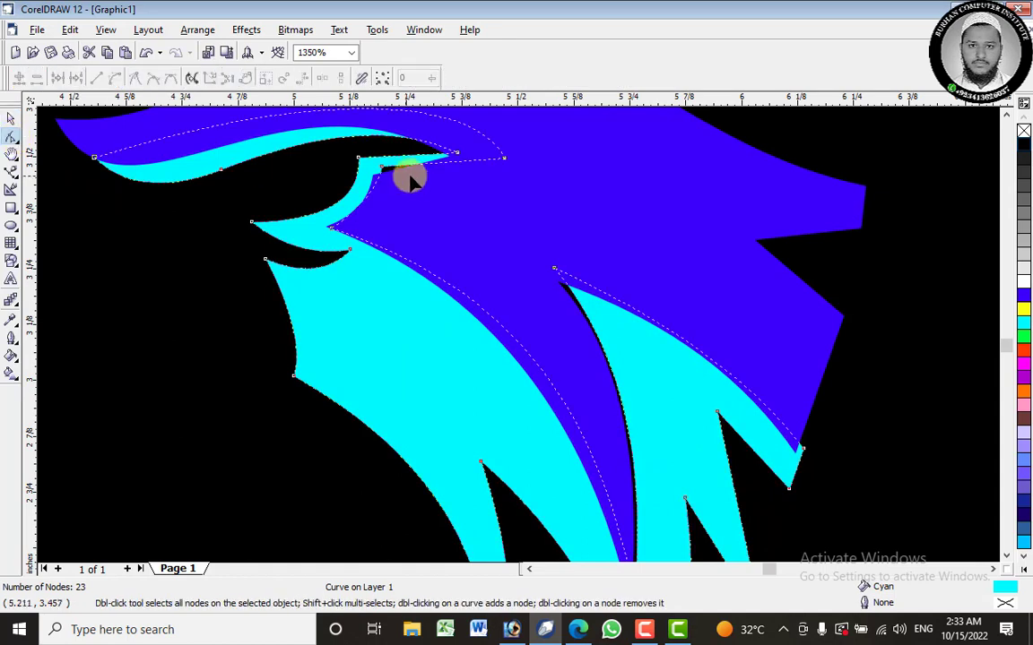
drag(381, 170, 392, 183)
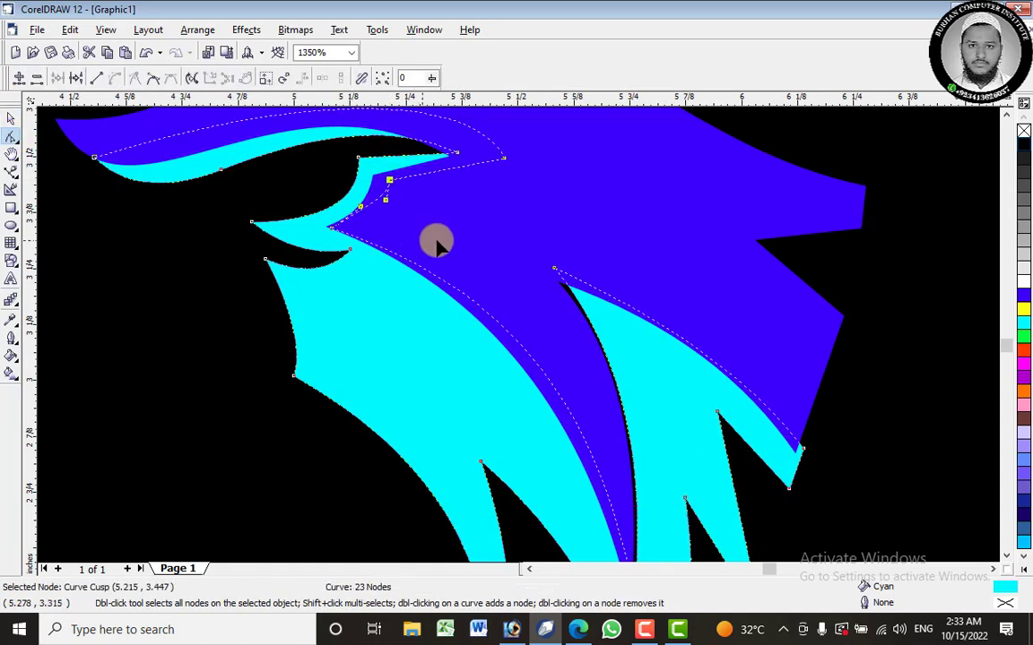
drag(555, 269, 530, 263)
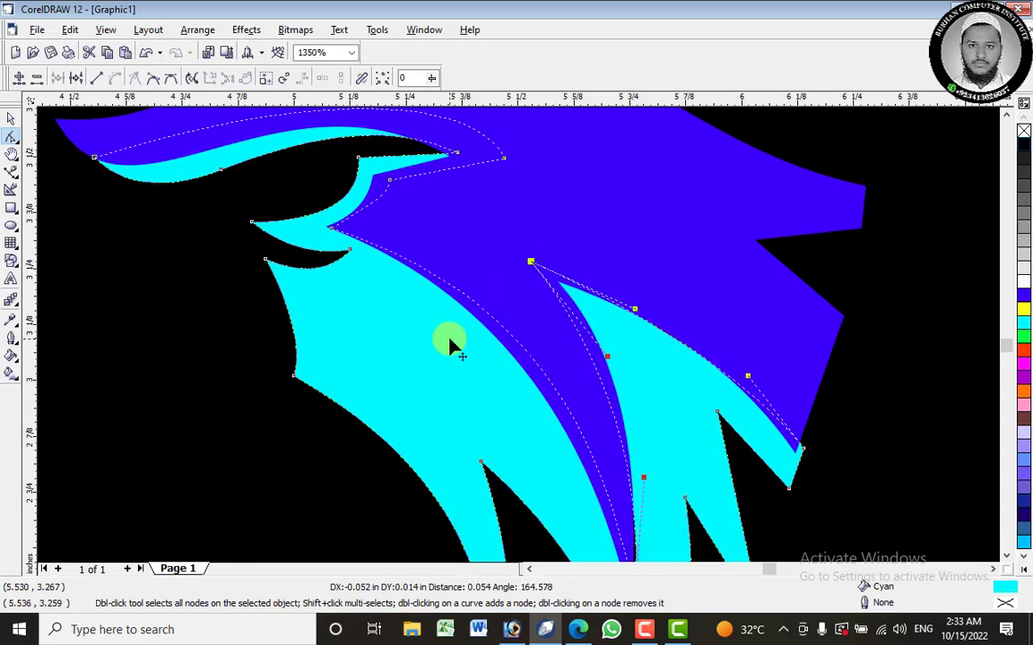
scroll(1008, 561, down, 3)
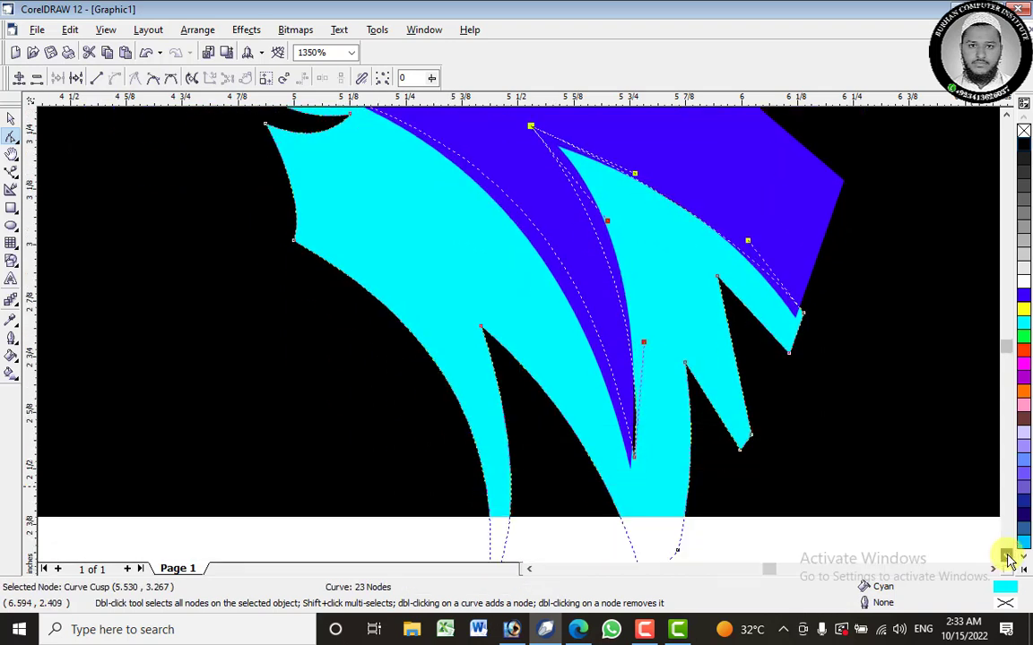
drag(634, 457, 627, 429)
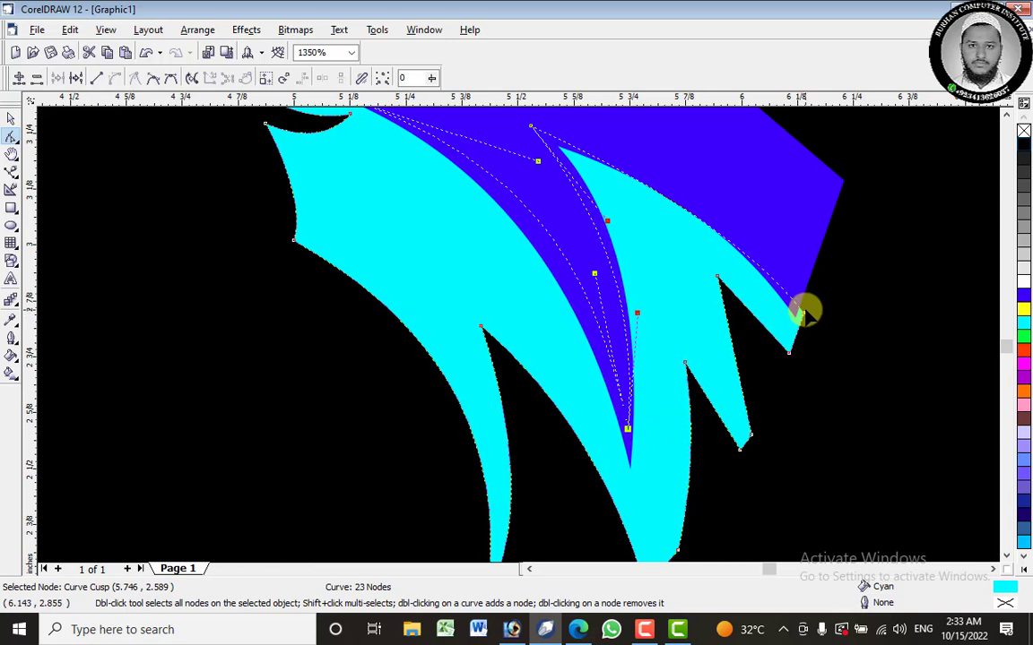
drag(804, 314, 799, 307)
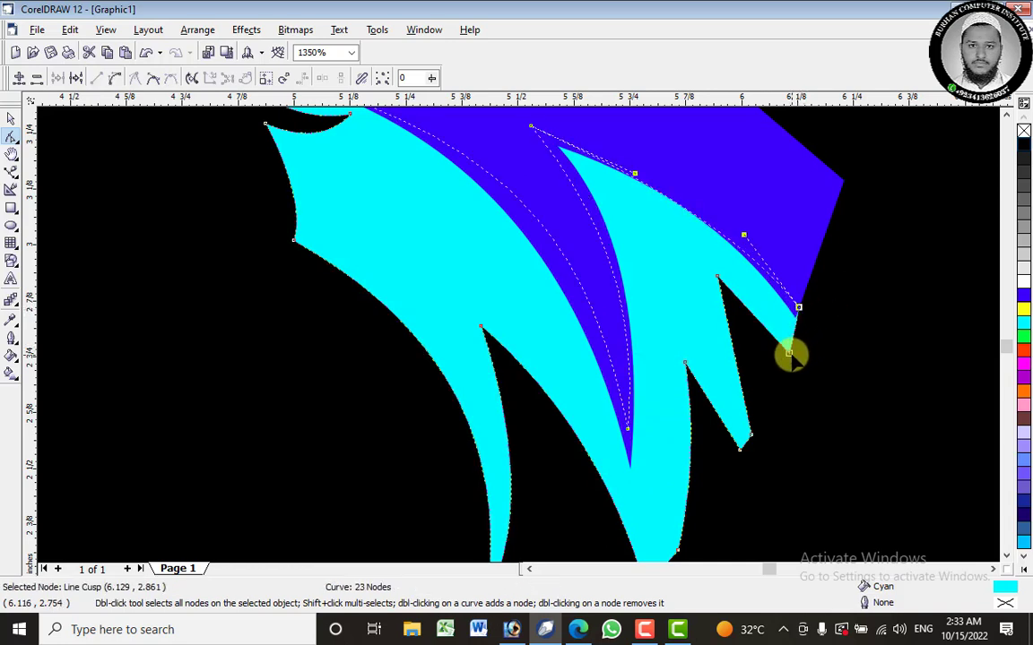
drag(788, 355, 783, 348)
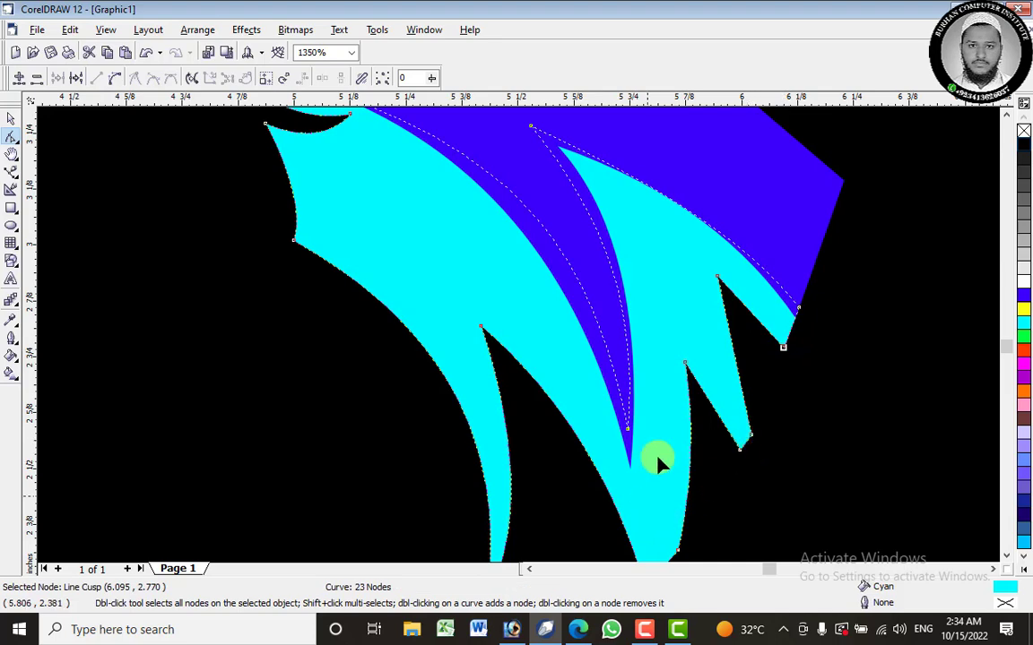
Compare the adjusted blue and cyan head shapes with the eagle in the reference picture.
scroll(694, 357, down, 3)
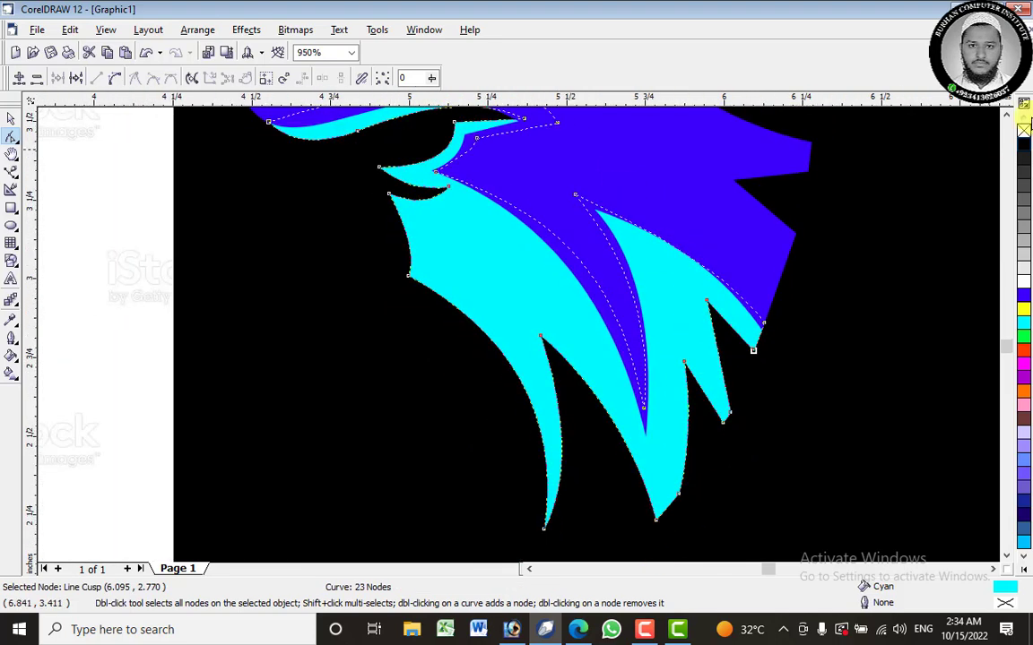
click(1005, 117)
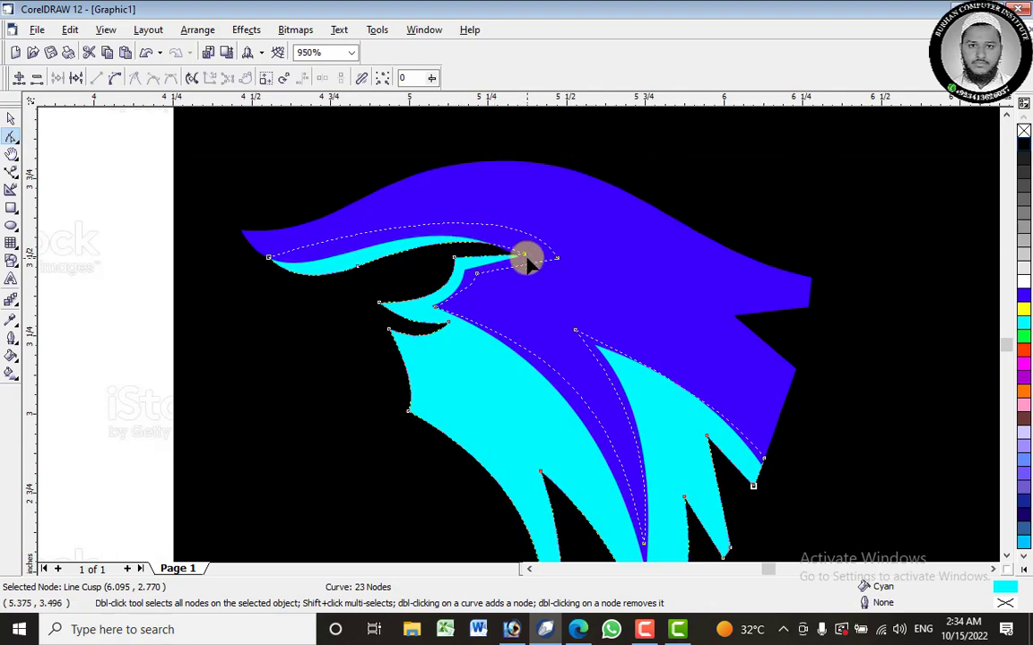
scroll(525, 277, down, 3)
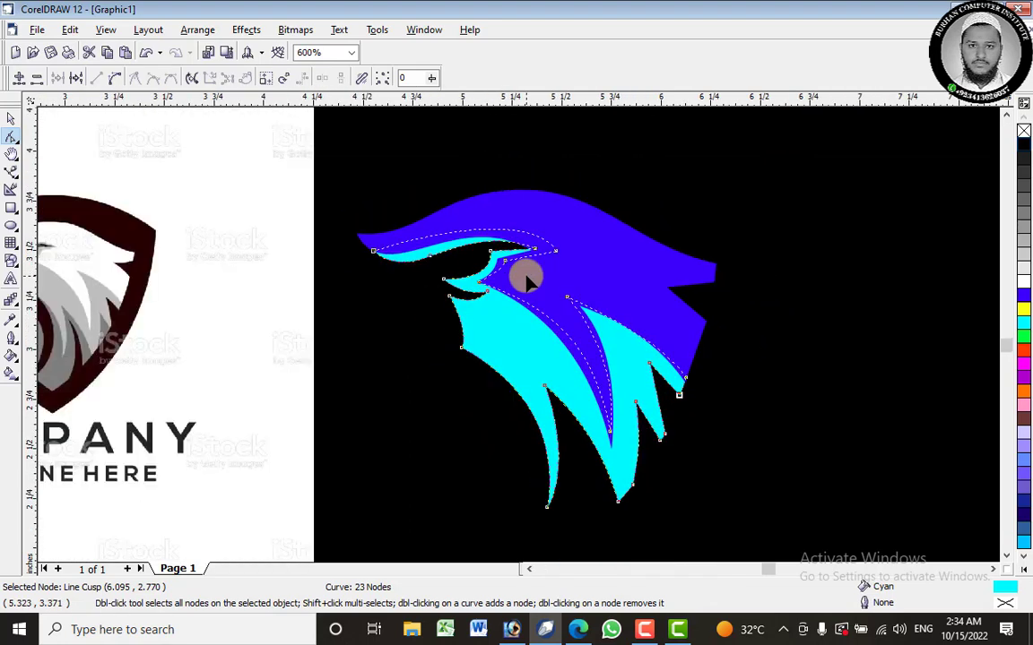
scroll(79, 251, up, 4)
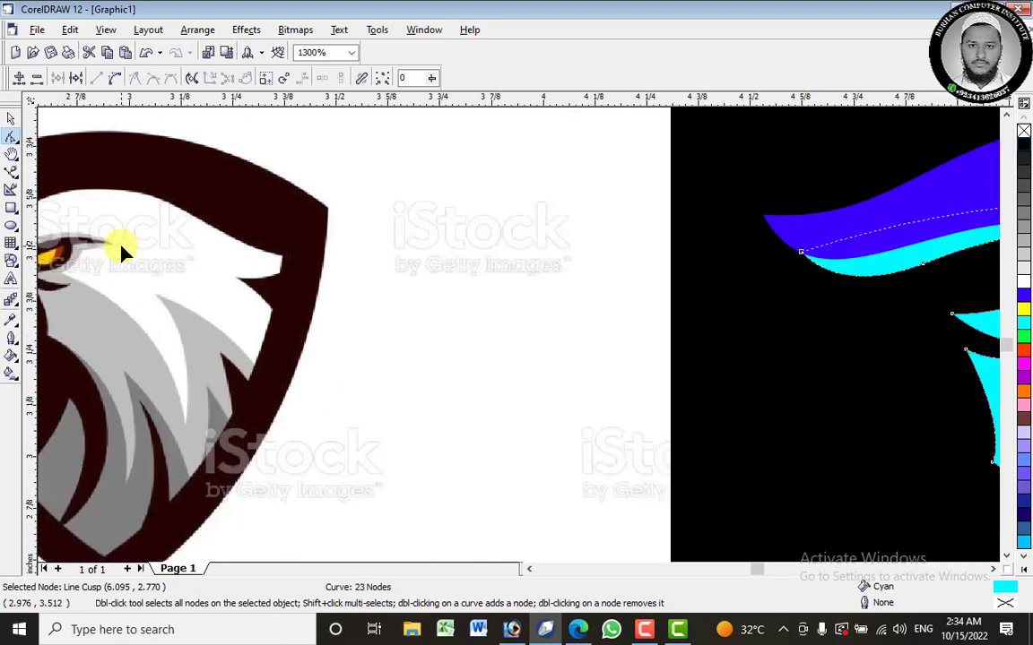
scroll(122, 249, down, 4)
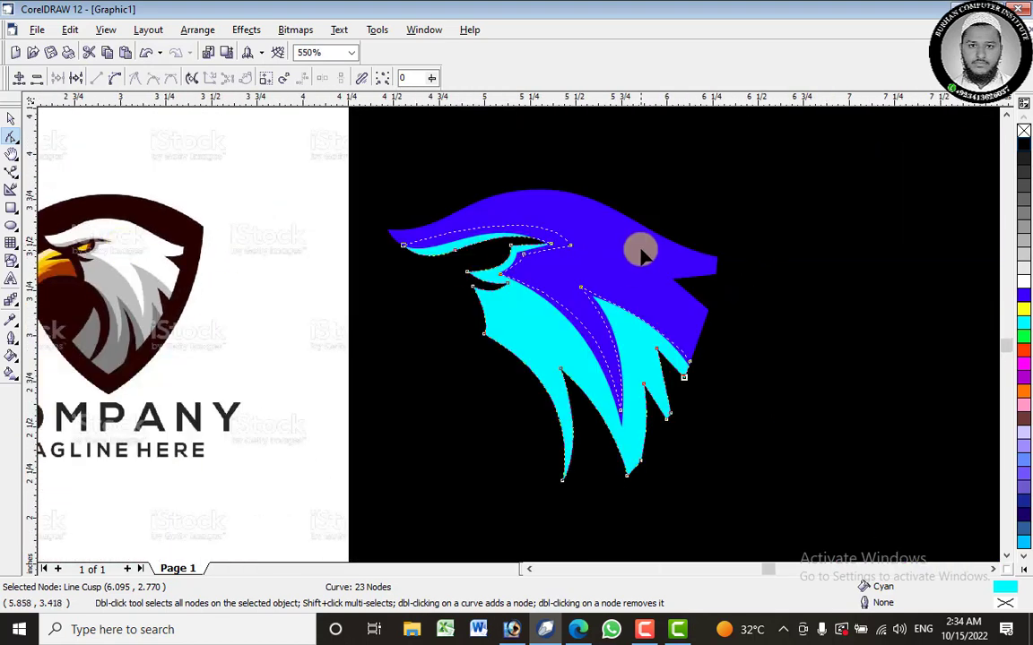
scroll(628, 241, up, 1)
scroll(621, 235, down, 2)
scroll(624, 242, down, 1)
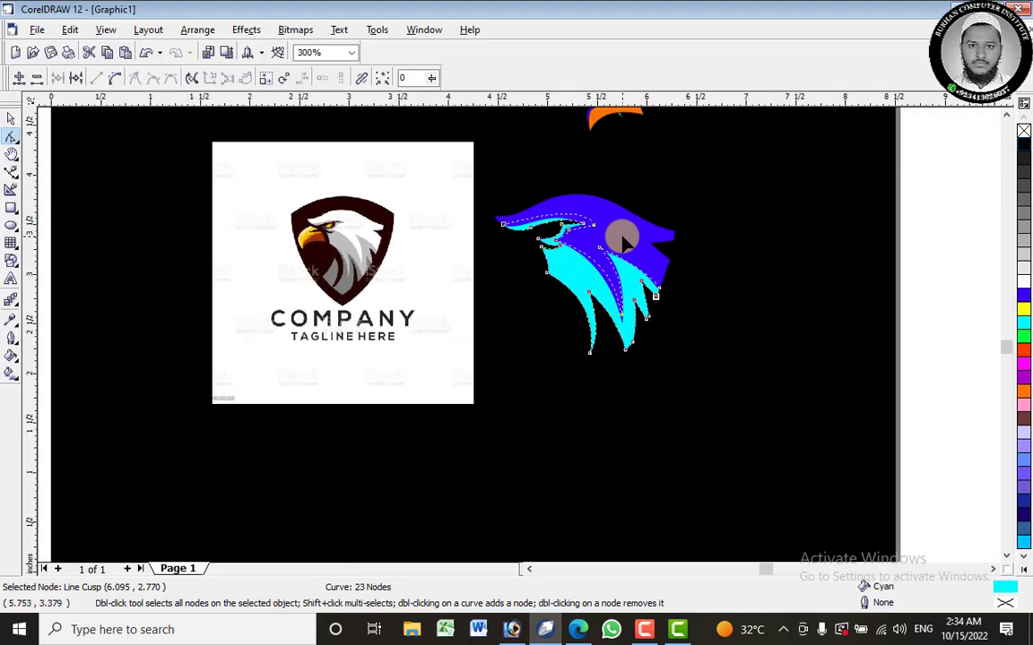
Move the red and magenta feather shapes below the eagle head and enlarge them together until the red one is about 1.4 inches tall.
click(10, 120)
drag(952, 192, 906, 101)
drag(969, 154, 973, 36)
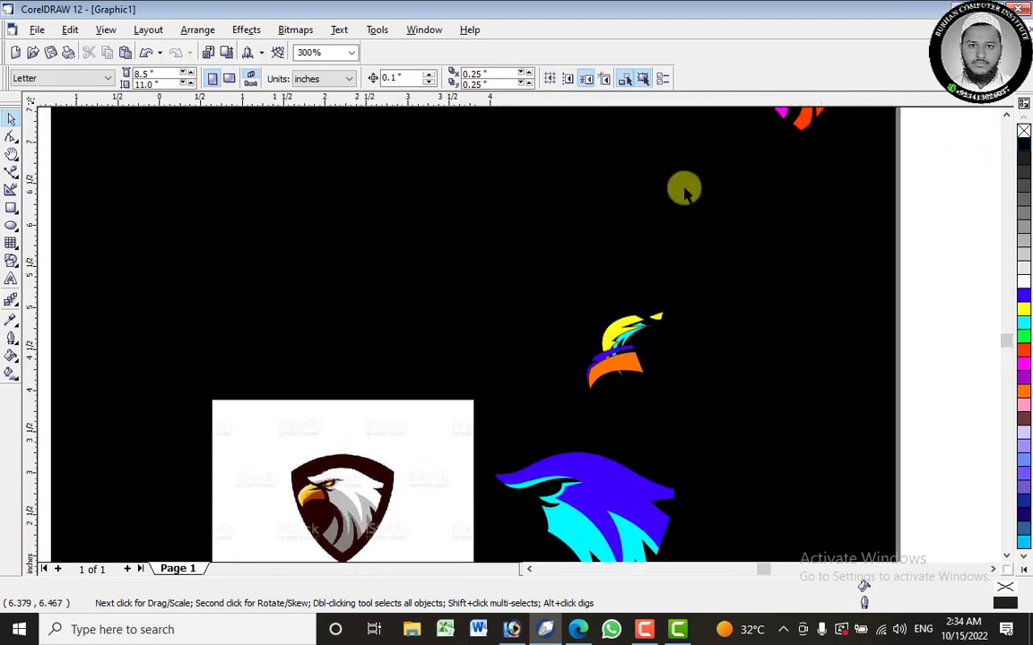
scroll(686, 185, down, 1)
drag(862, 113, 634, 411)
scroll(634, 411, up, 1)
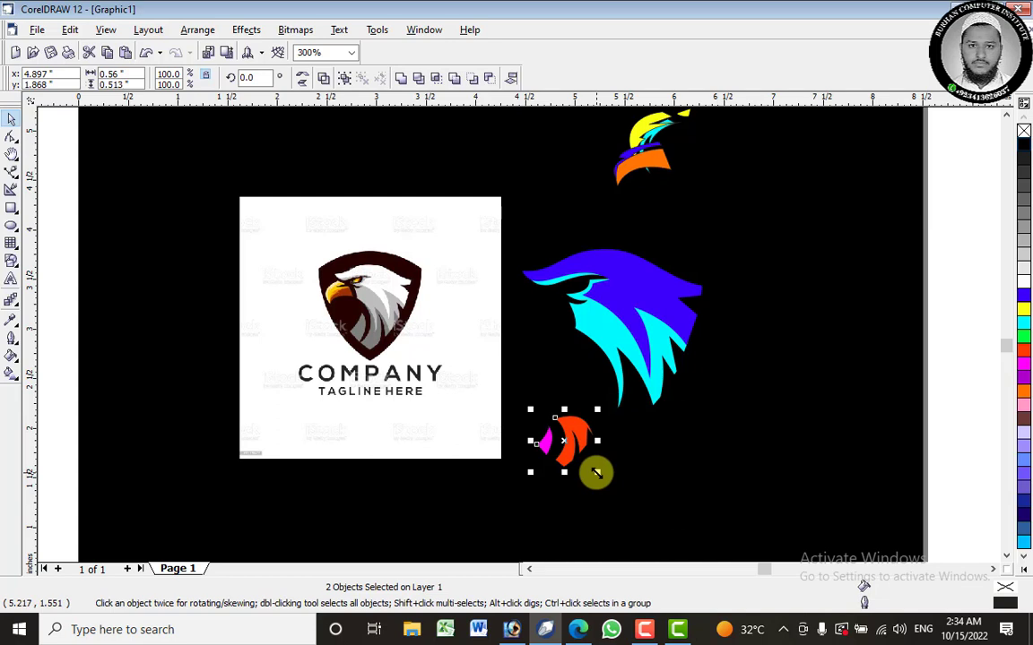
drag(597, 472, 683, 515)
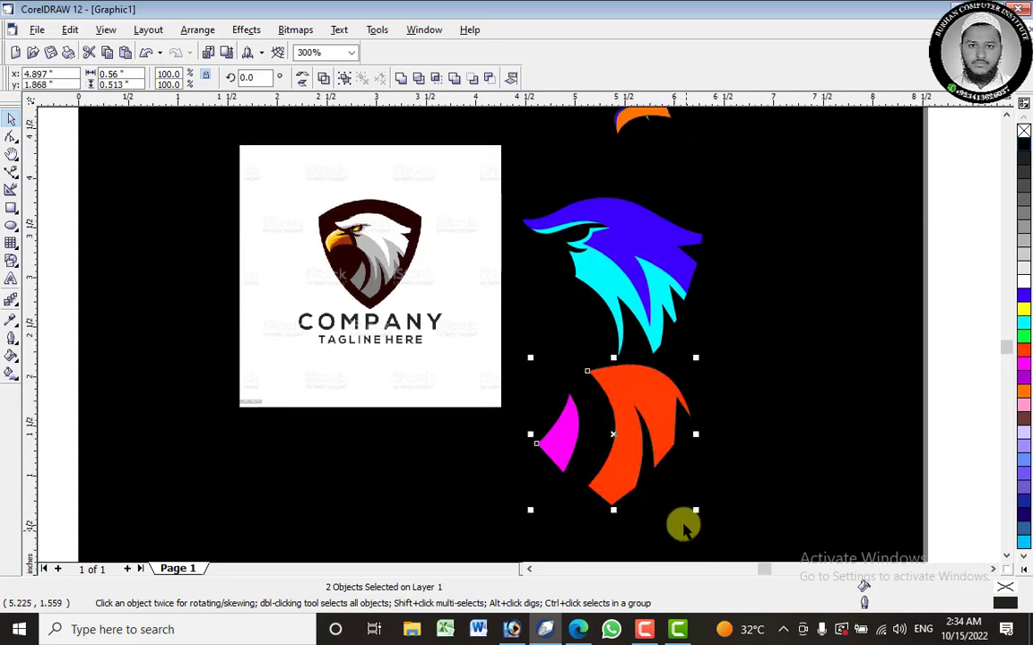
Move the red feather shape clear of the head and place it behind the cyan feather shape in the stacking order.
click(763, 399)
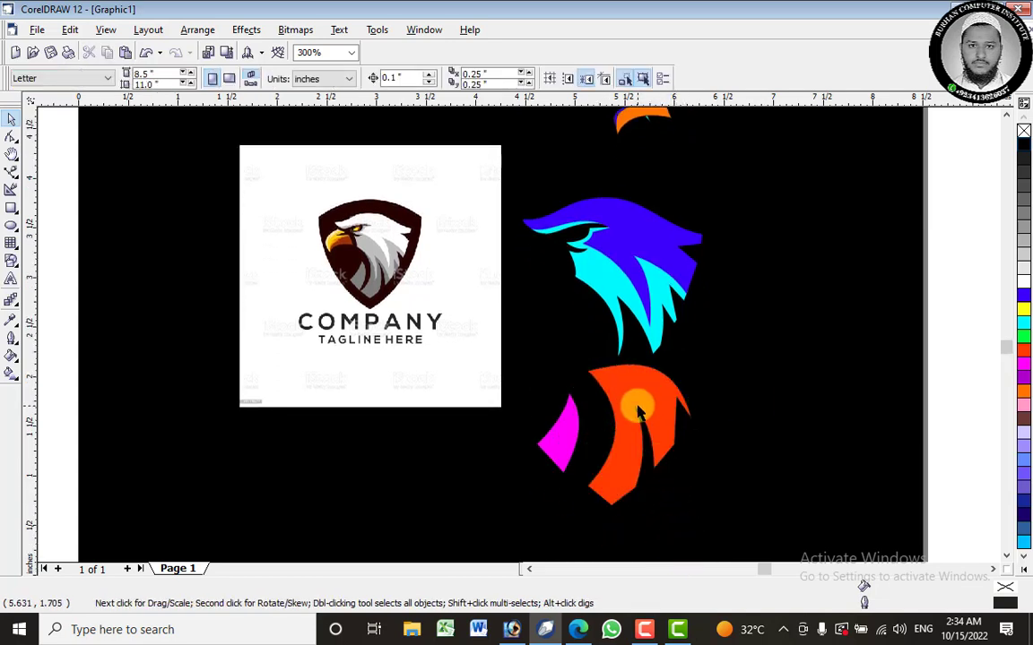
click(640, 414)
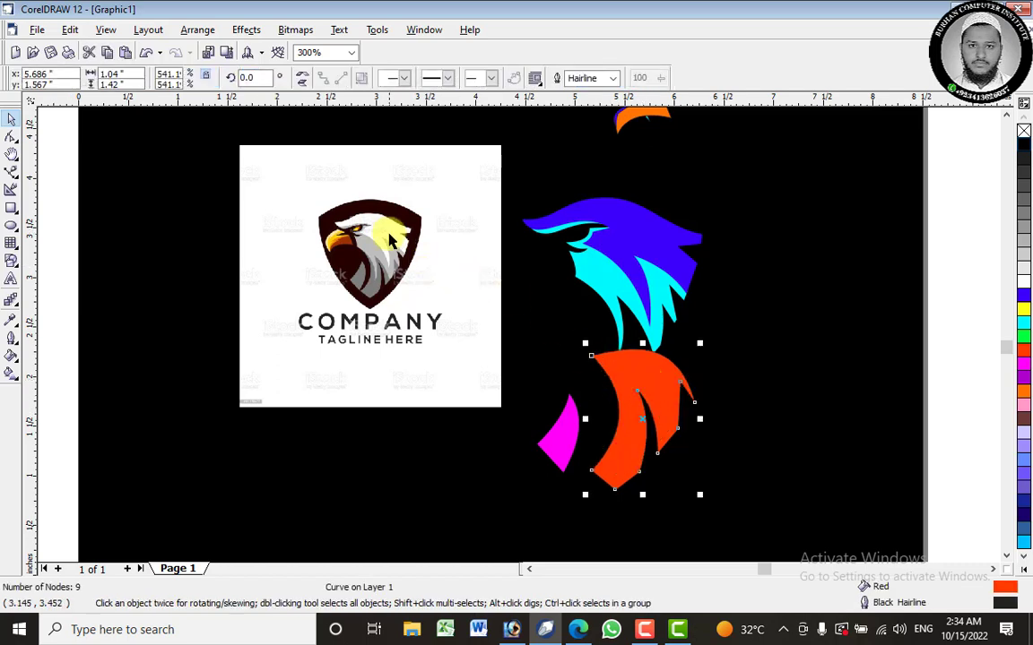
click(608, 278)
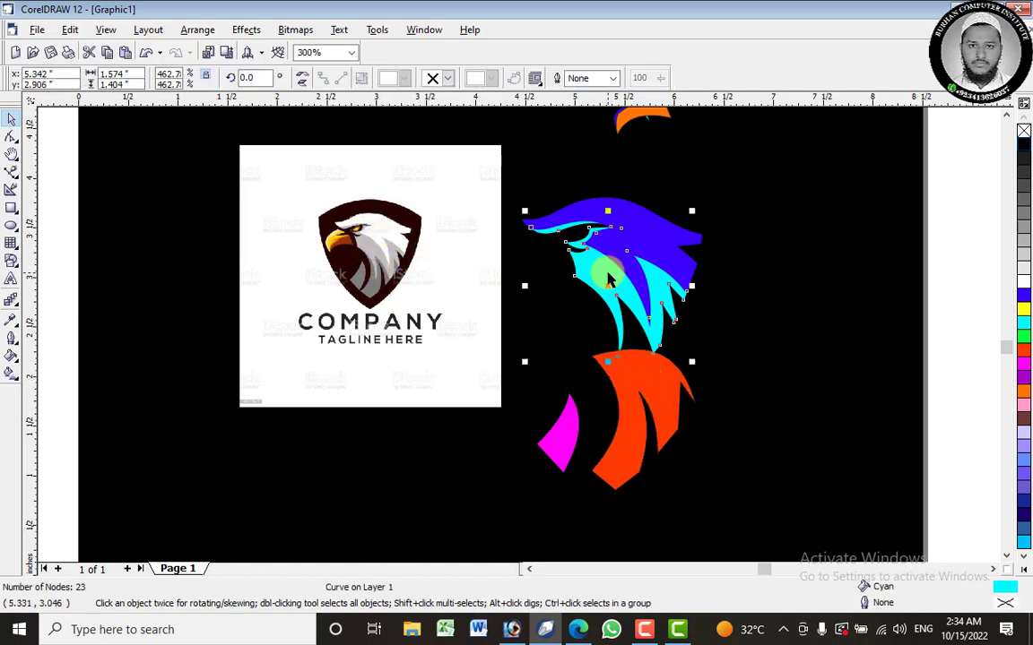
click(646, 226)
click(653, 385)
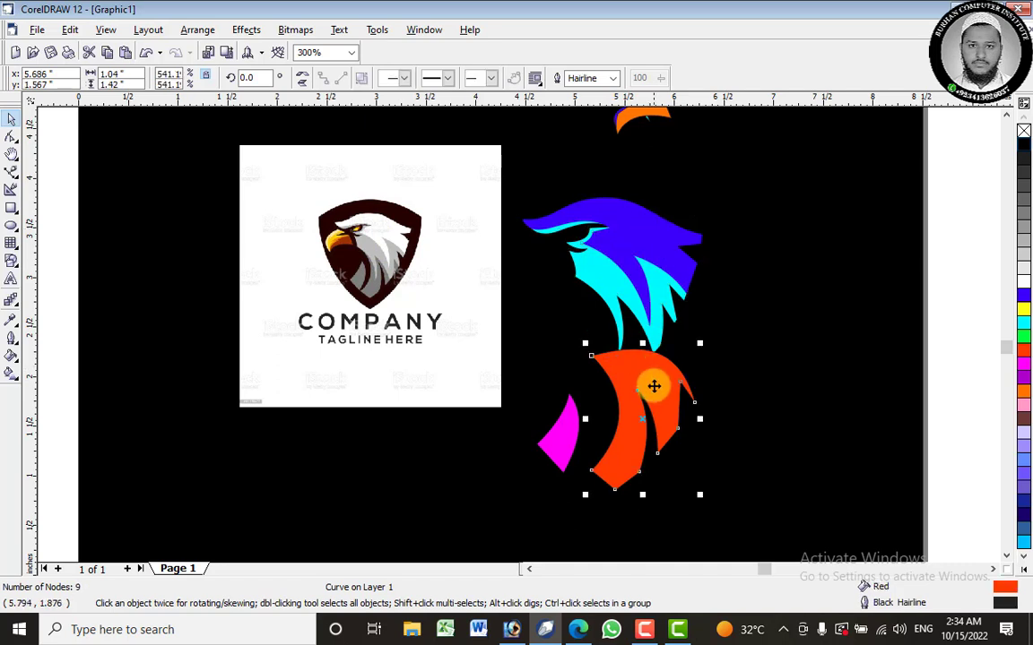
drag(560, 364, 572, 351)
right_click(572, 351)
mouse_move(642, 230)
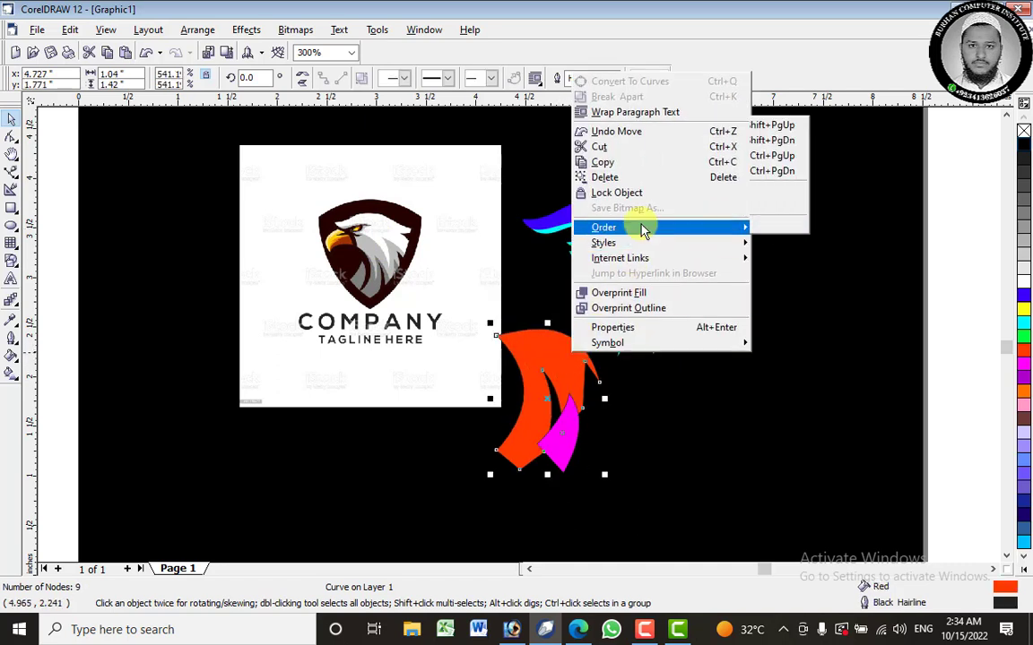
click(801, 207)
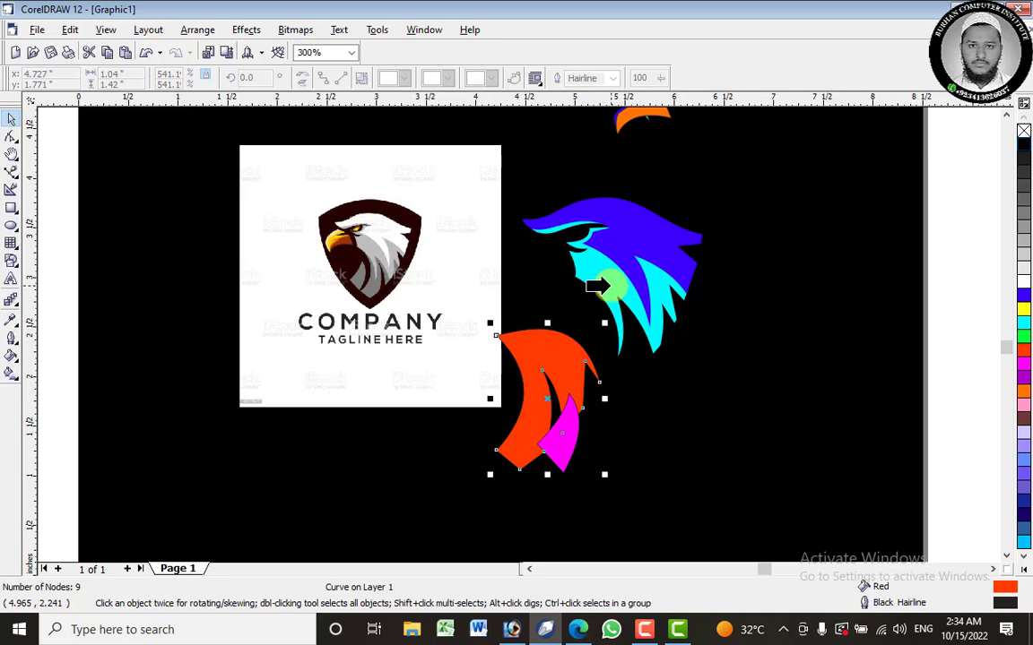
click(592, 285)
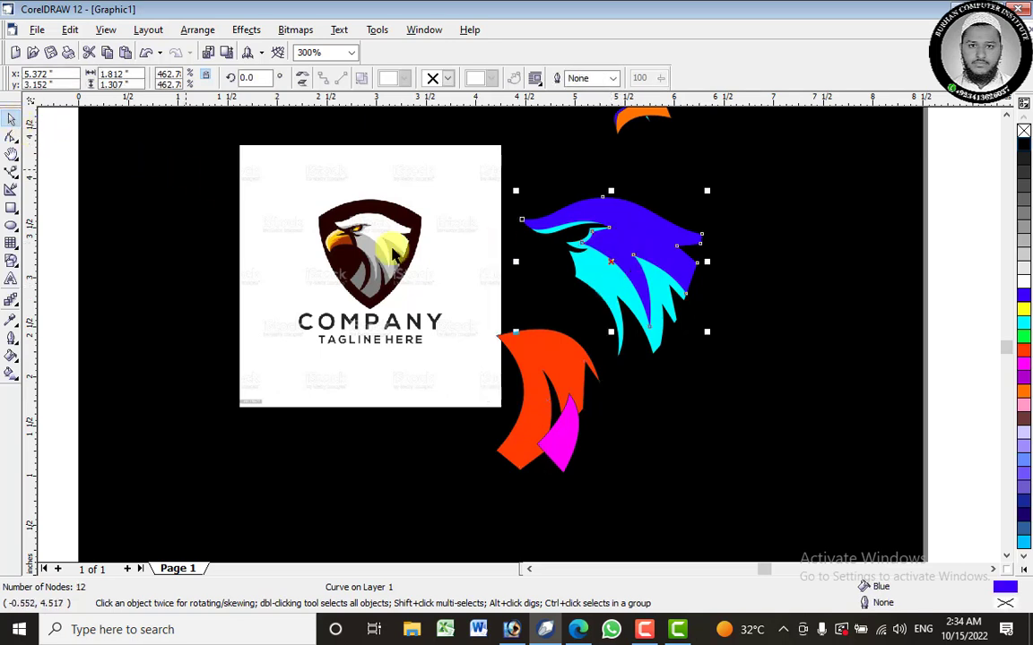
Try to fit the red feather shape under the cyan head feathers by moving and nudging it.
drag(545, 359, 624, 287)
scroll(624, 287, up, 1)
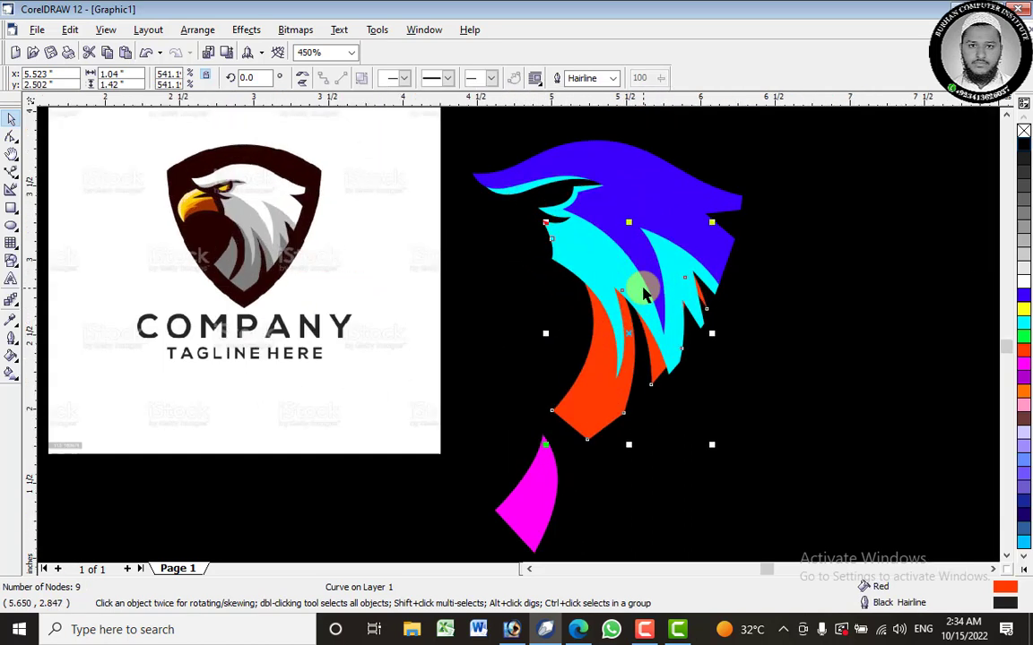
scroll(647, 285, up, 1)
scroll(648, 285, up, 1)
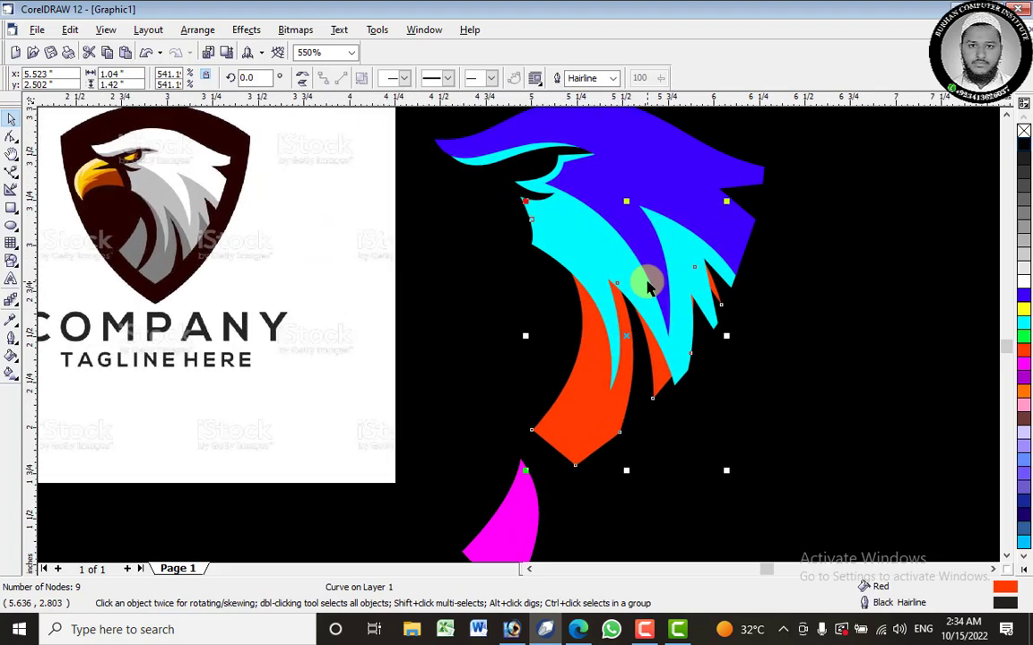
drag(590, 349, 583, 357)
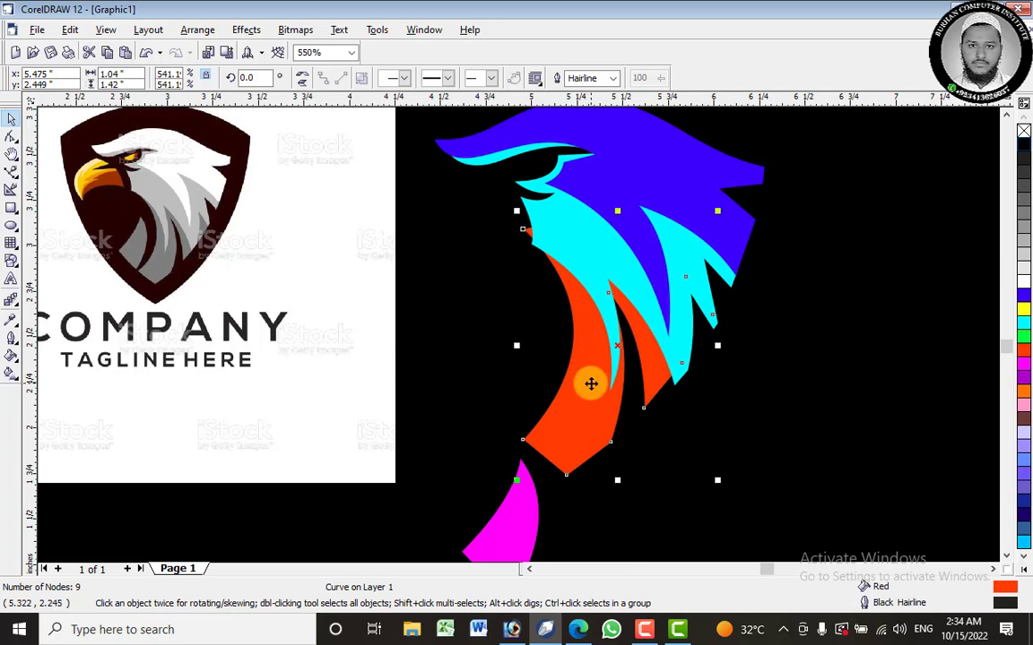
drag(574, 368, 581, 368)
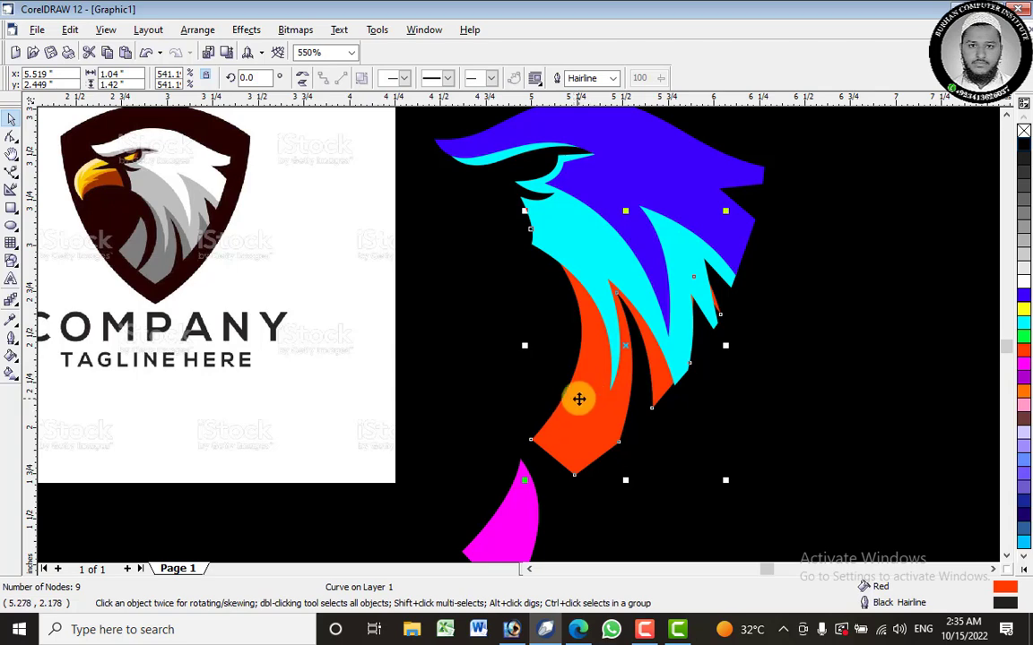
key(Right)
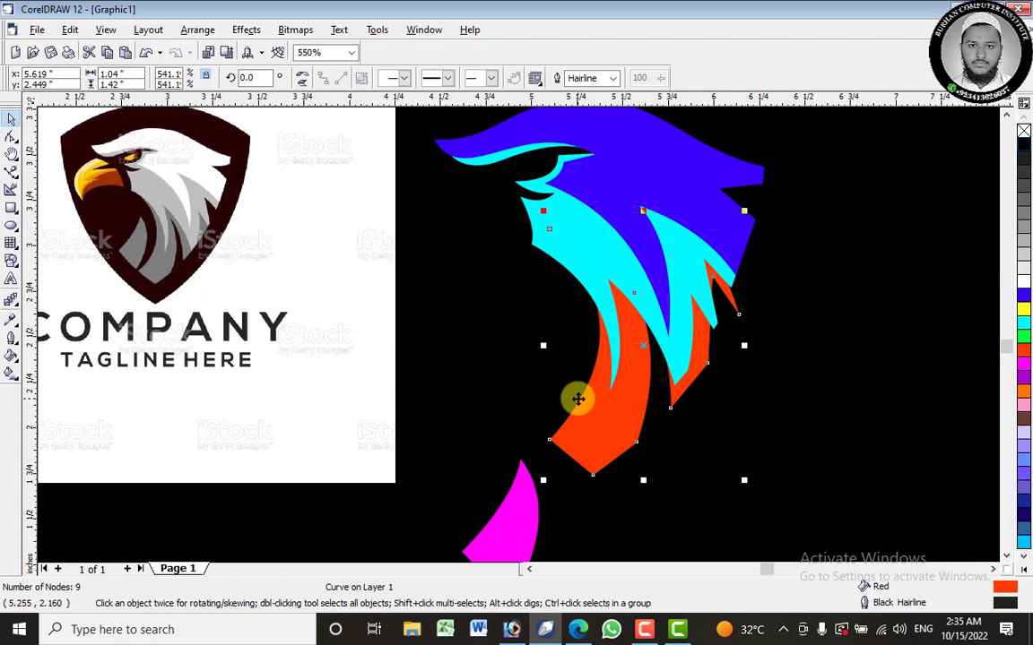
key(Up)
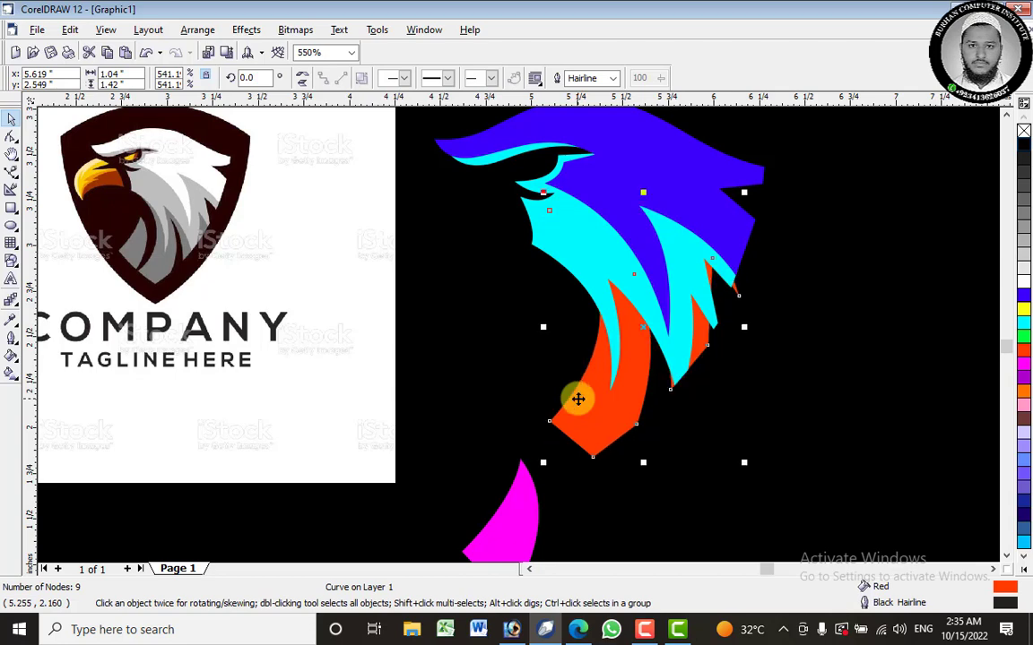
key(Left)
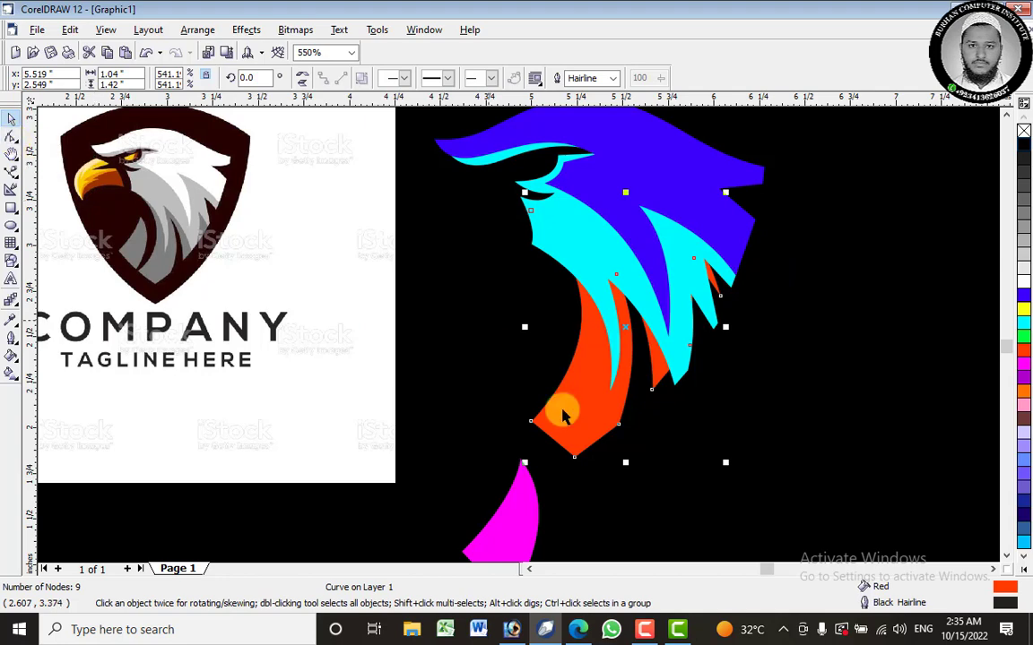
click(599, 405)
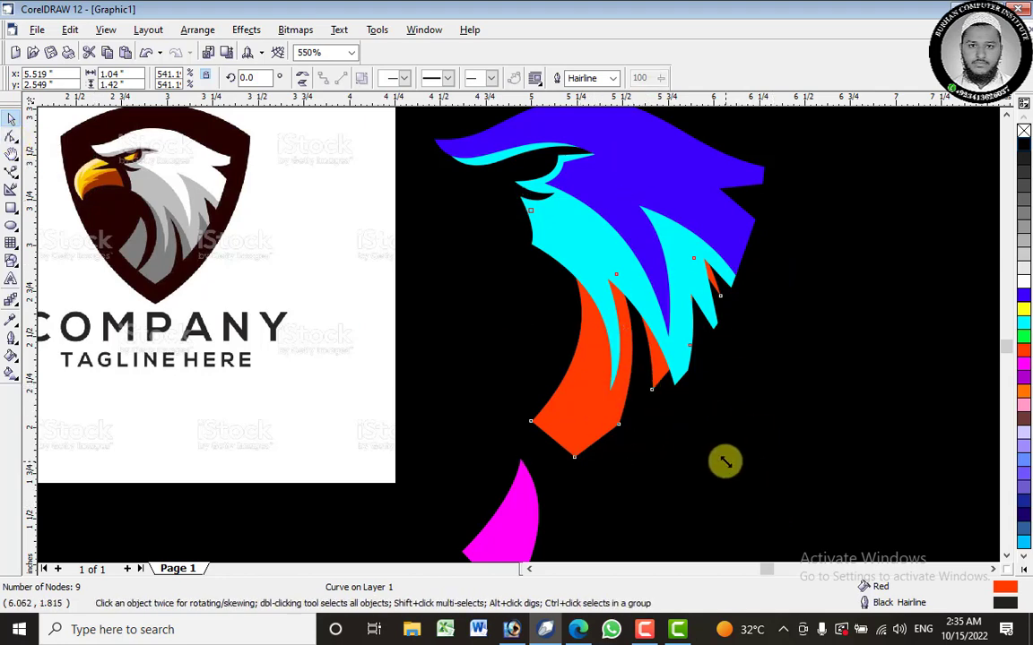
Enlarge the red feather shape to about 1.55 inches tall, try it over the reference picture and undo that move.
drag(728, 470, 748, 491)
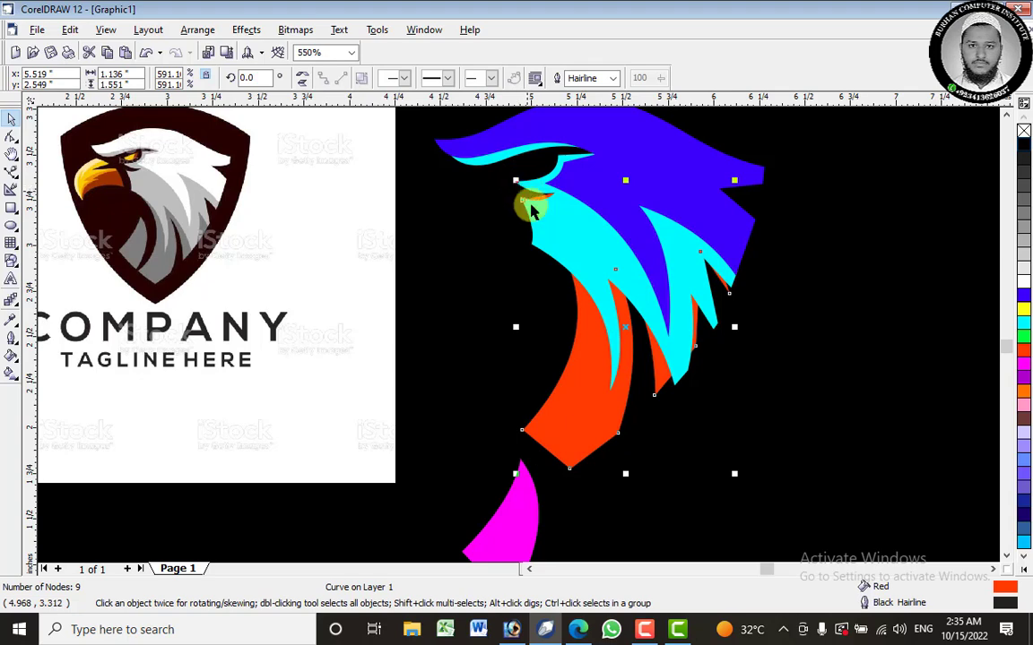
drag(589, 387, 169, 339)
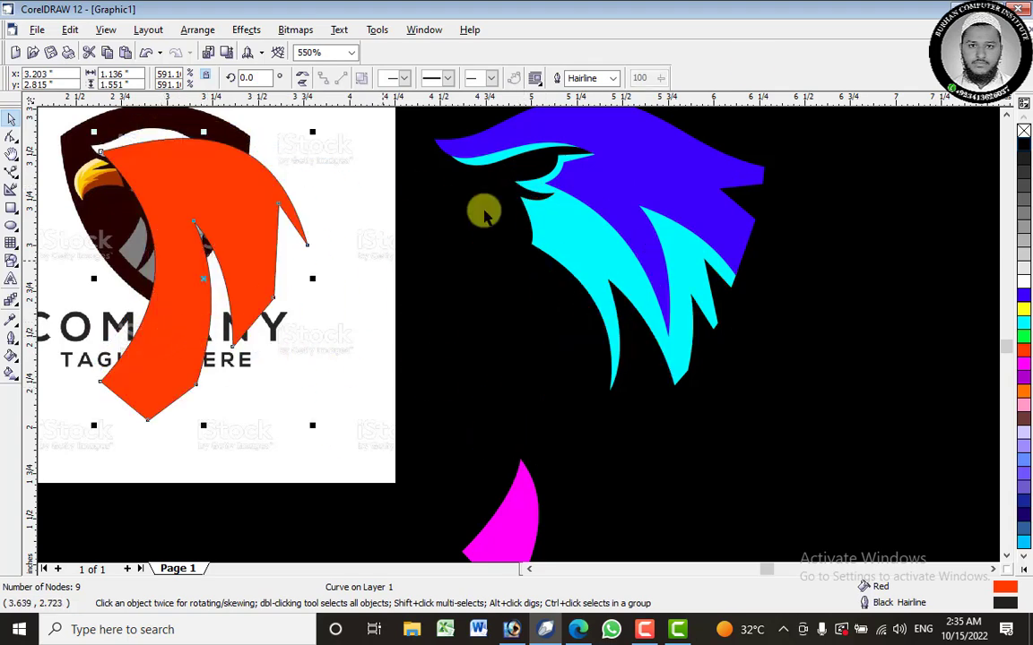
key(ctrl+z)
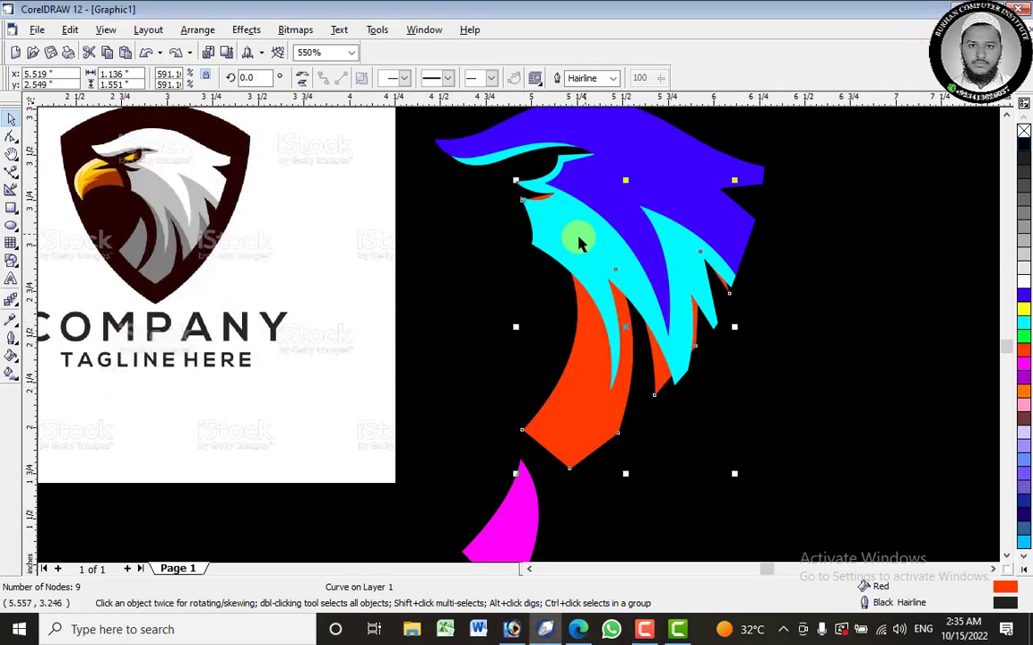
Move the red feather shape clear of the head and group the blue and cyan head shapes.
drag(597, 400, 839, 463)
click(568, 213)
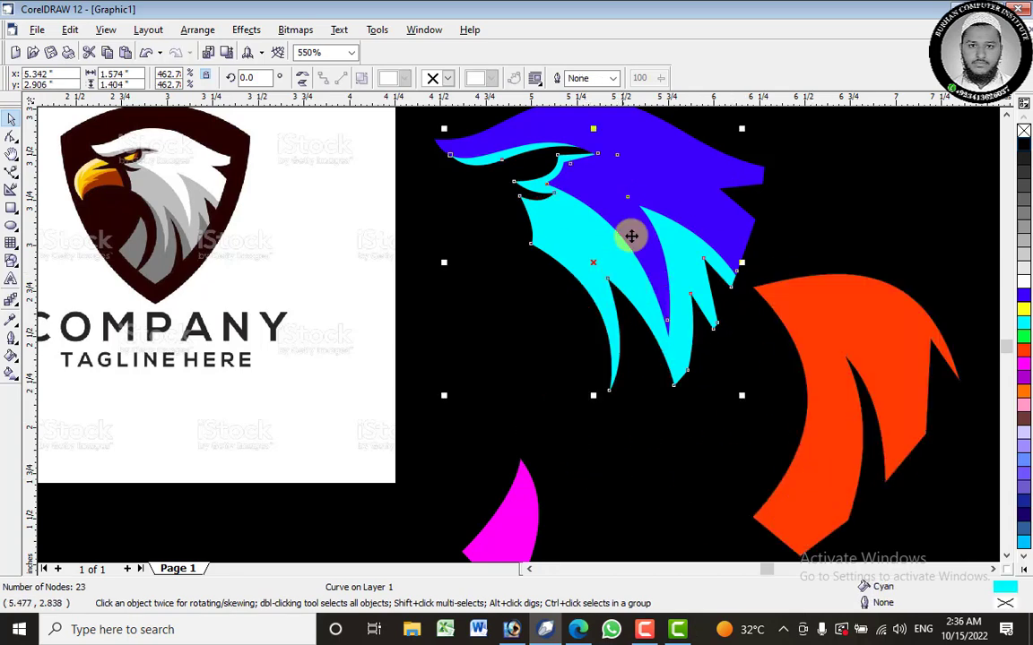
shift+click(650, 166)
right_click(650, 167)
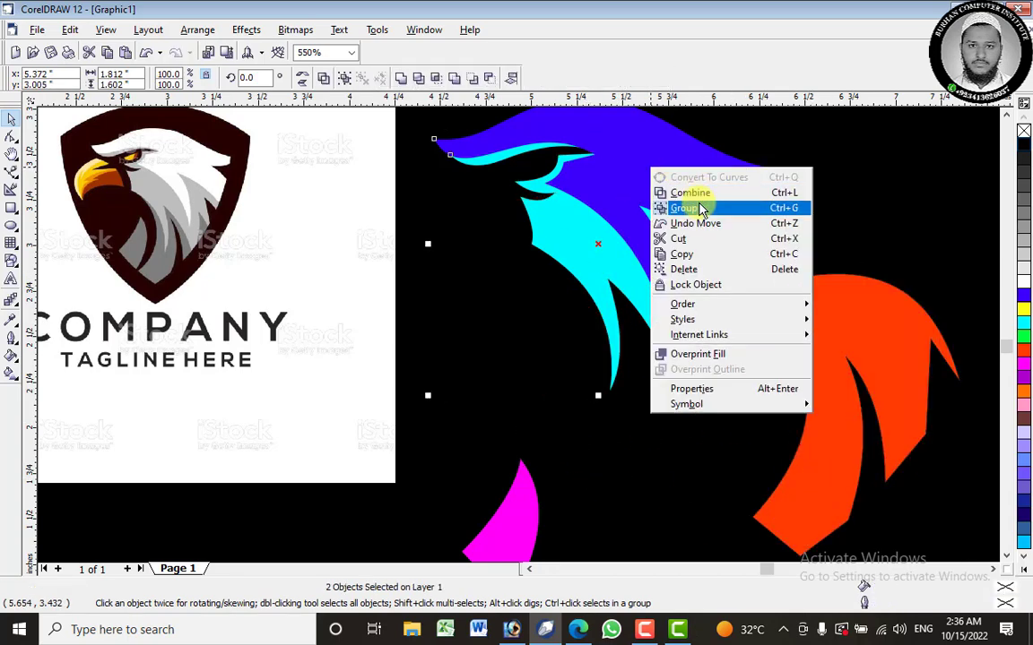
click(692, 205)
Place the head group over the eagle in the reference picture and scale it proportionally to about 0.76 inches wide.
drag(511, 209, 120, 220)
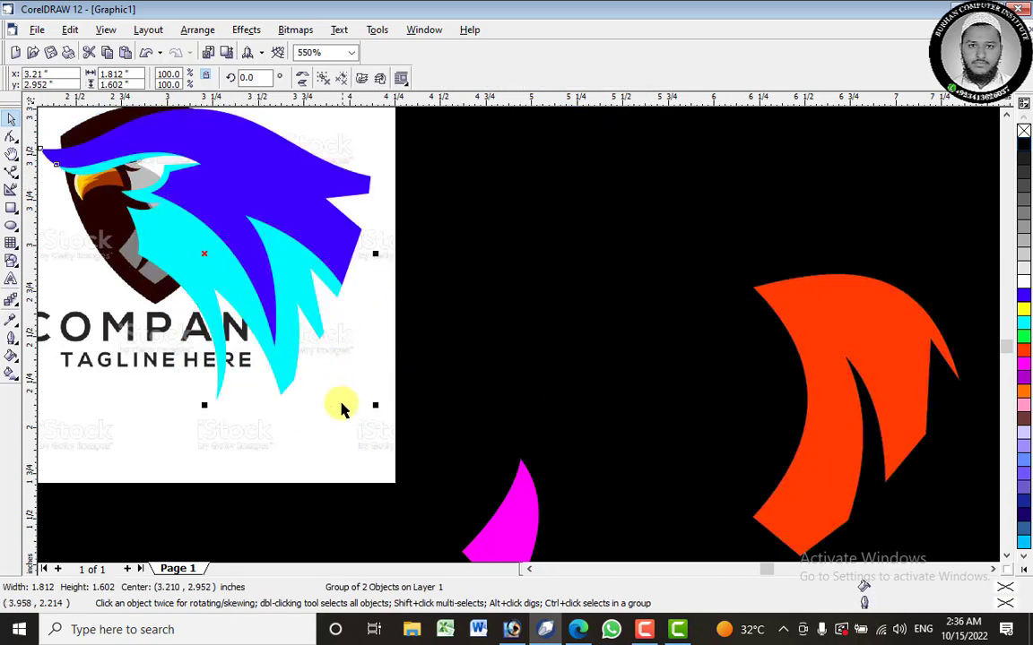
drag(378, 409, 163, 217)
drag(113, 143, 175, 153)
drag(104, 129, 83, 119)
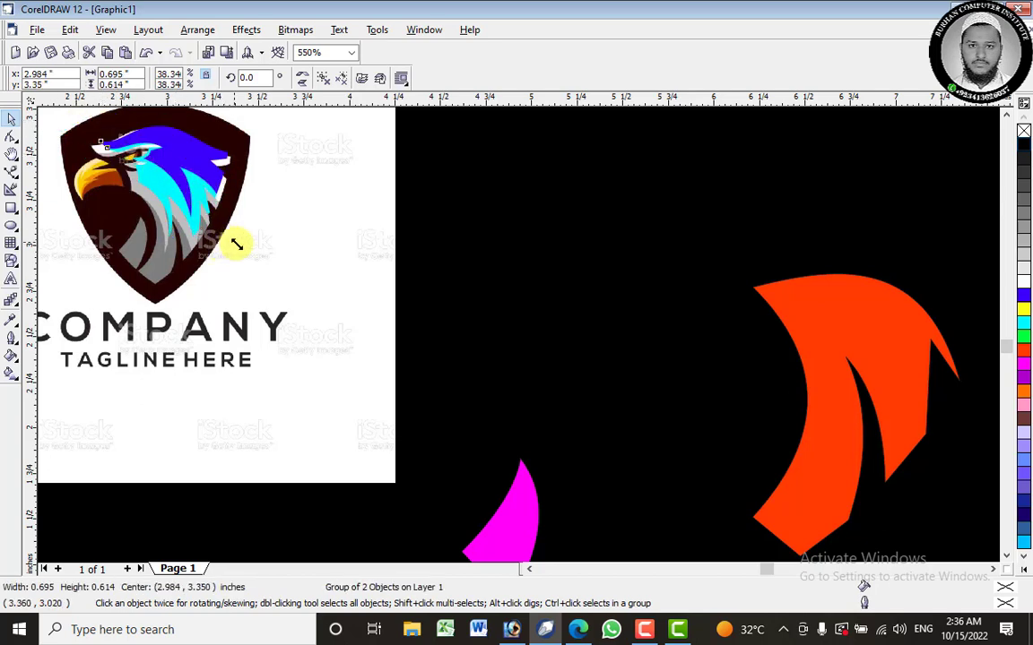
drag(236, 244, 244, 255)
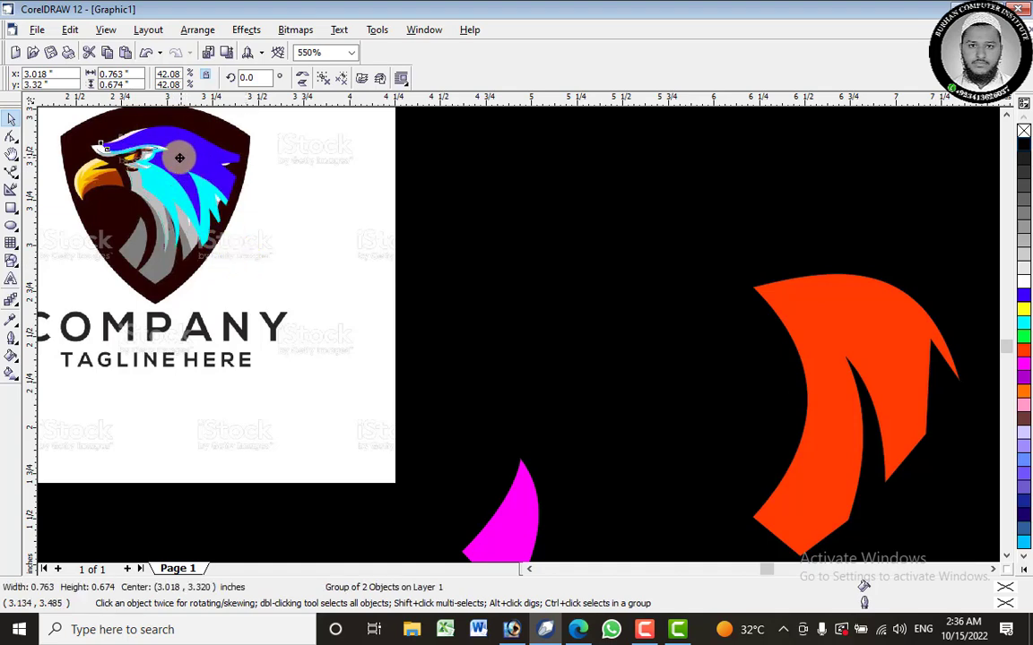
Align the head group with the reference eagle's head outline and enlarge it to about 0.79 inches wide.
scroll(98, 126, up, 2)
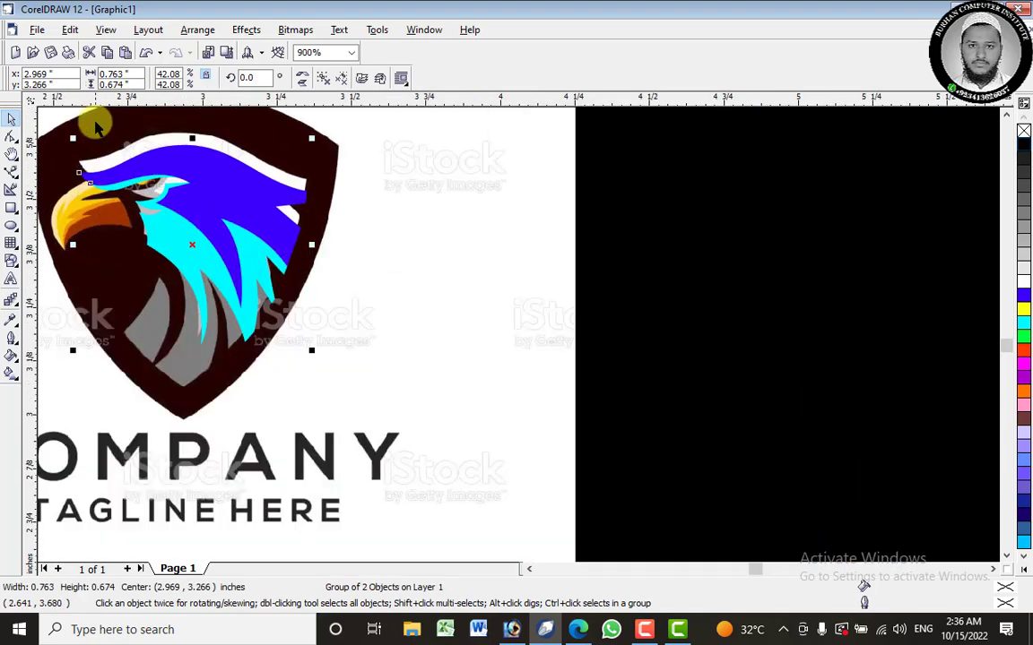
scroll(97, 125, up, 1)
drag(199, 191, 201, 170)
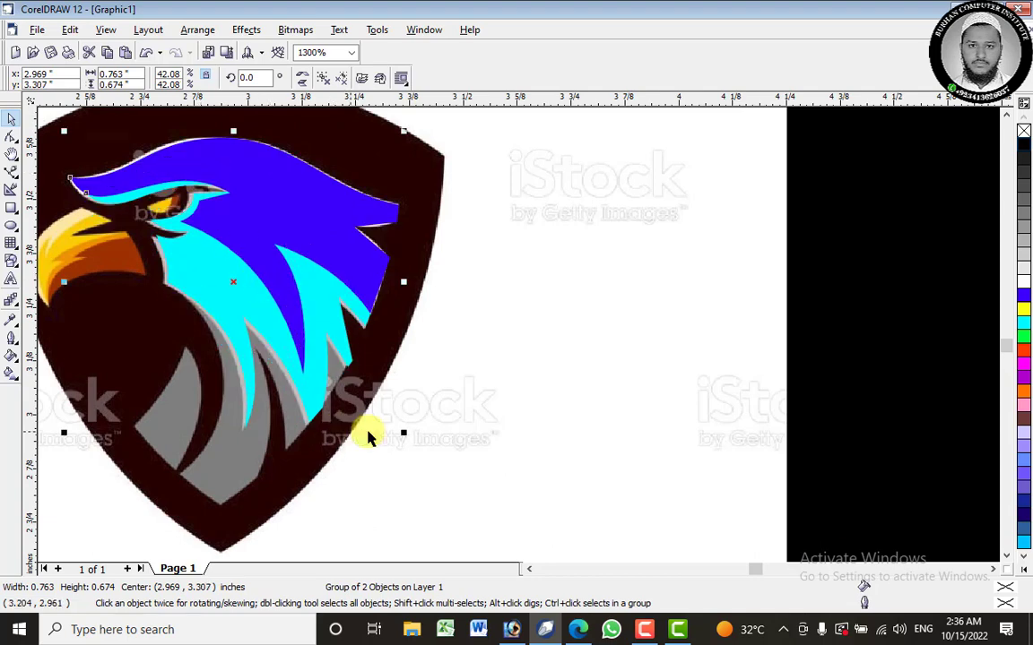
drag(407, 440, 416, 450)
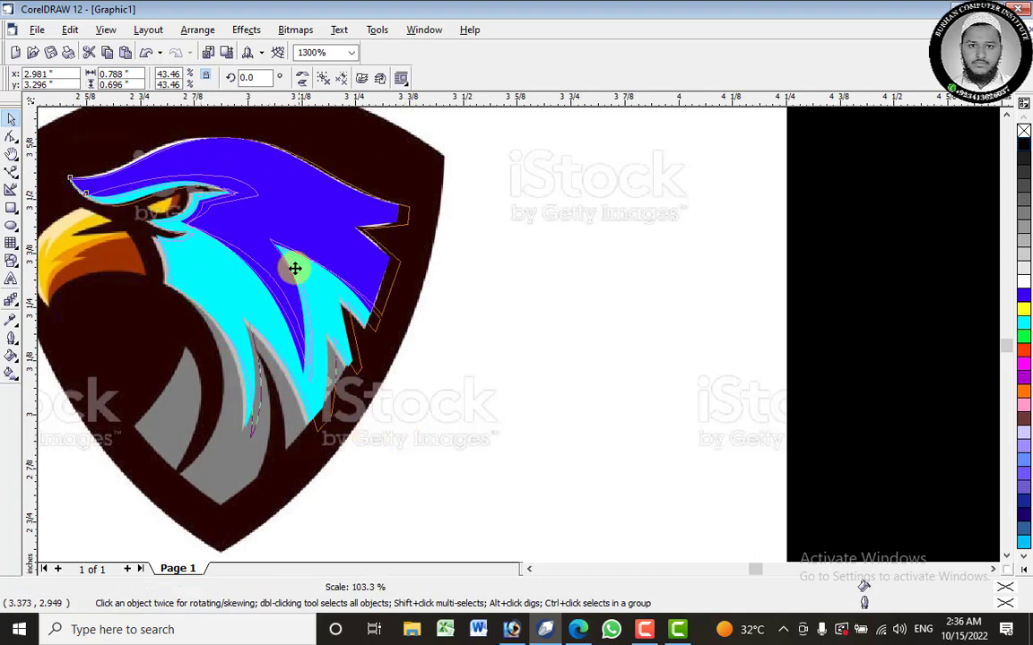
drag(270, 209, 272, 206)
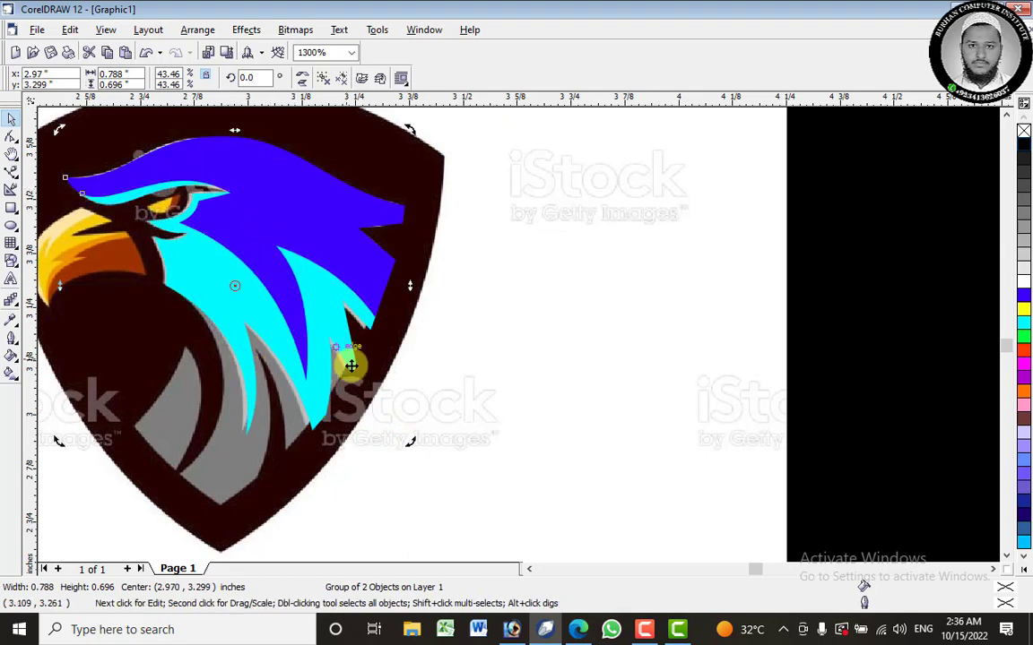
scroll(260, 239, down, 3)
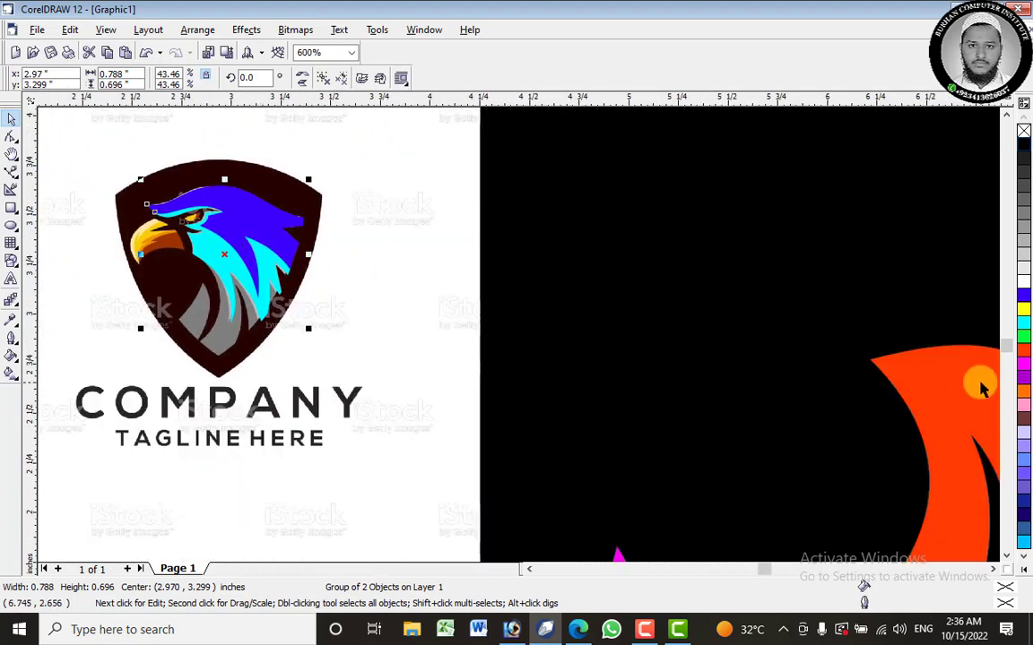
Shrink the red feather shape to about 0.4 by 0.55 inches and fit it over the reference eagle's gray neck feathers.
click(961, 396)
drag(961, 396, 262, 231)
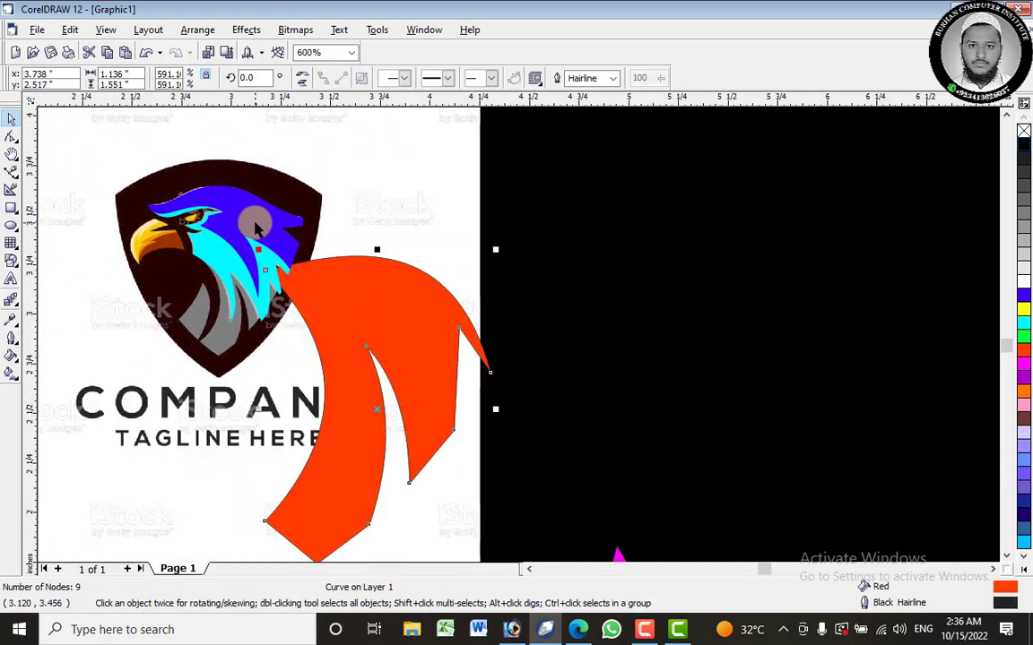
drag(349, 303, 397, 313)
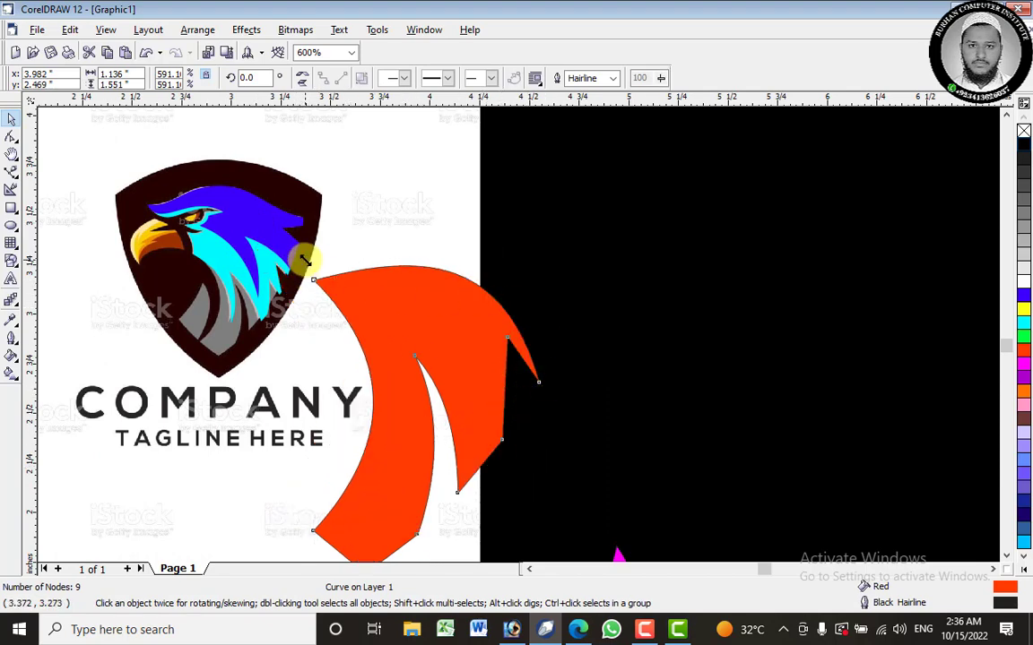
drag(306, 261, 452, 460)
drag(509, 502, 246, 292)
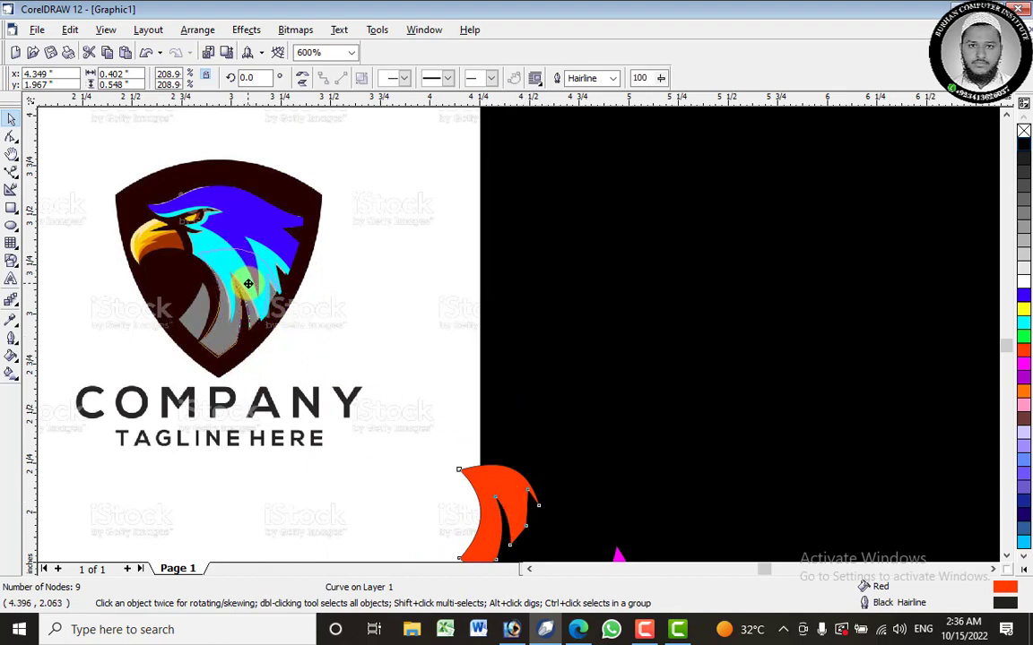
drag(248, 283, 247, 283)
scroll(247, 283, up, 4)
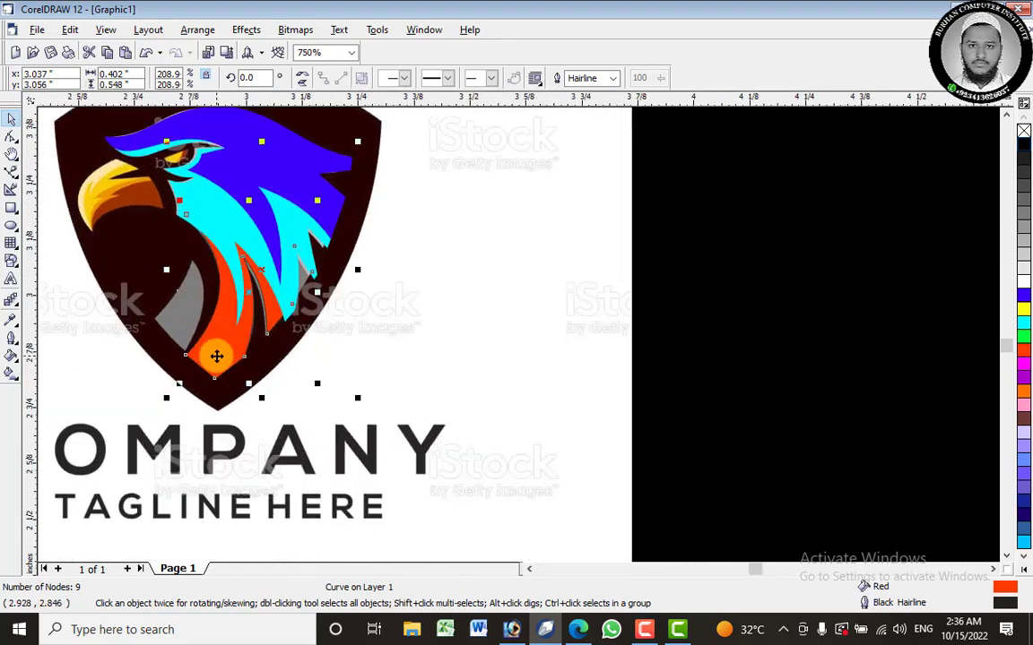
scroll(242, 296, down, 8)
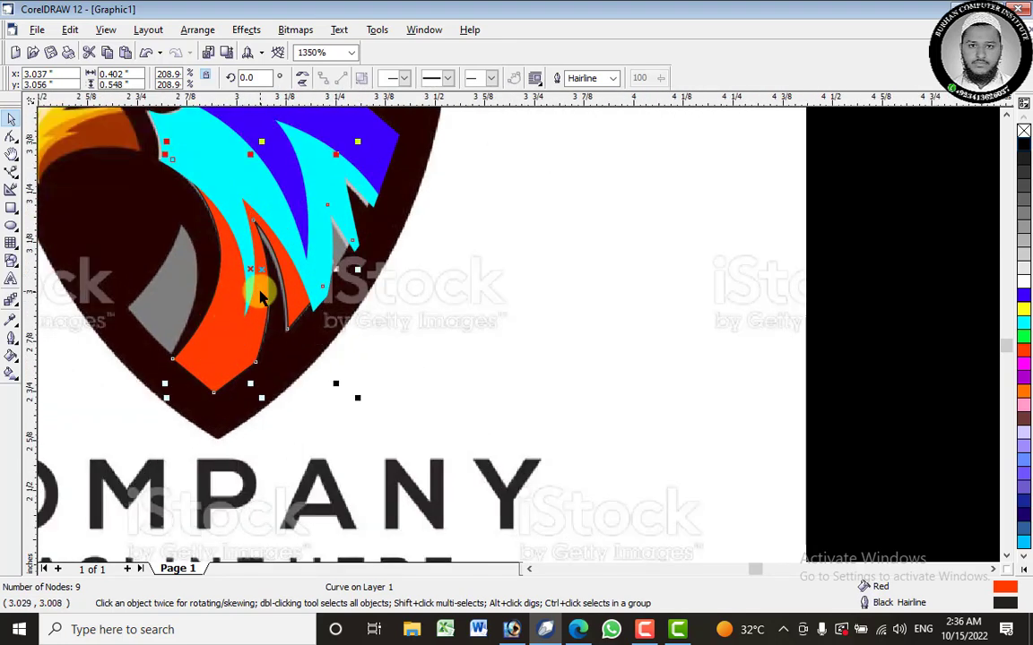
scroll(255, 285, up, 7)
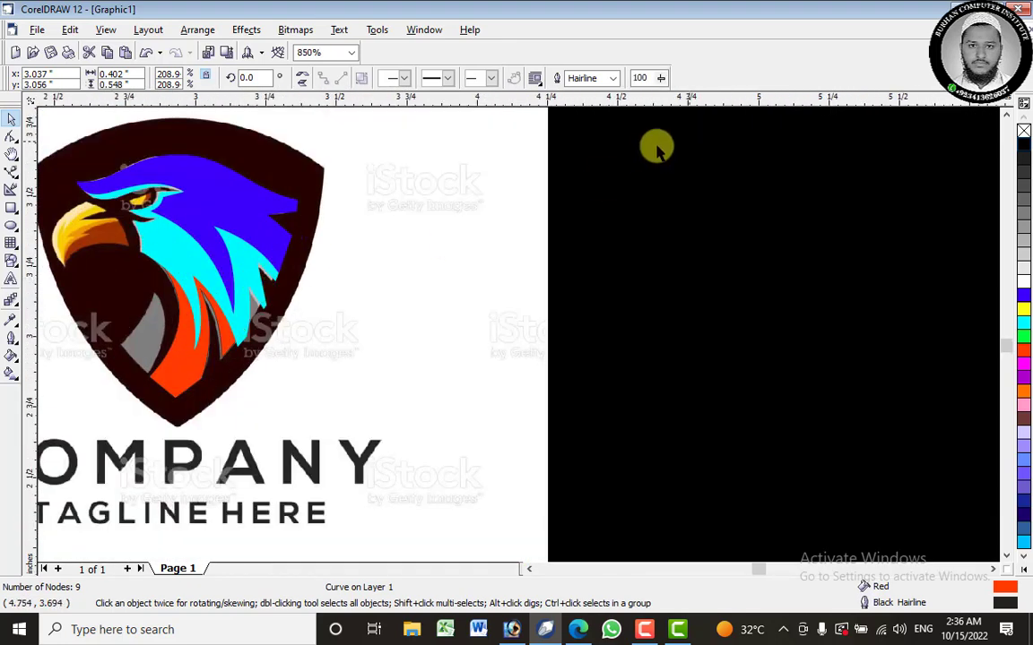
Move the head group and the red feather shape together off the reference picture onto the black background.
drag(655, 135, 69, 377)
drag(216, 231, 754, 301)
key(ctrl+z)
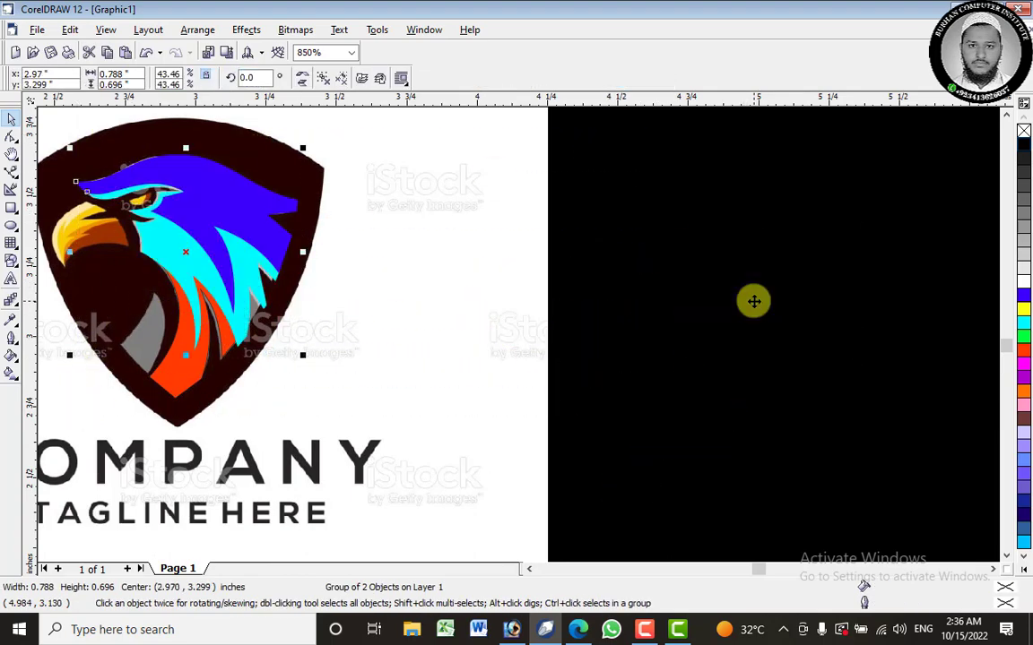
drag(665, 134, 65, 450)
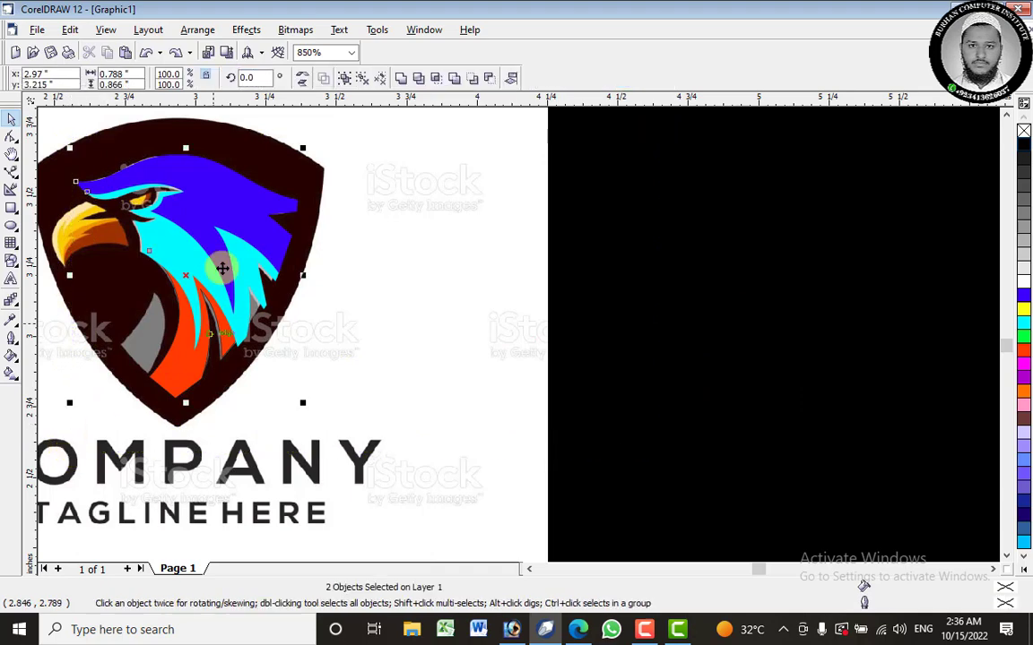
drag(304, 260, 868, 411)
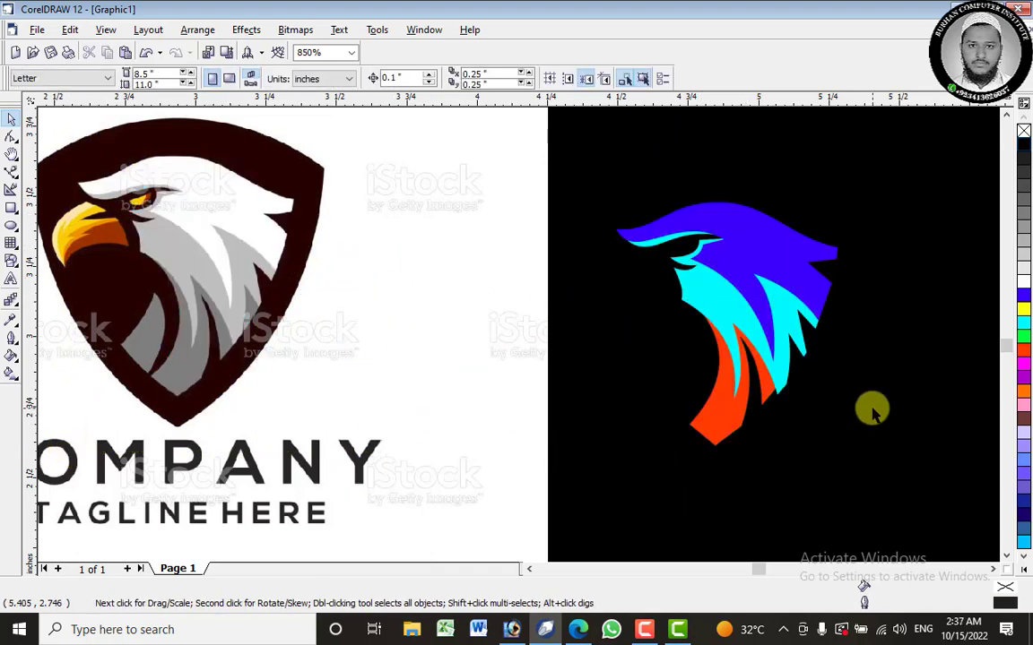
Remove the outline from the red feather shape.
scroll(807, 376, up, 3)
scroll(732, 399, down, 1)
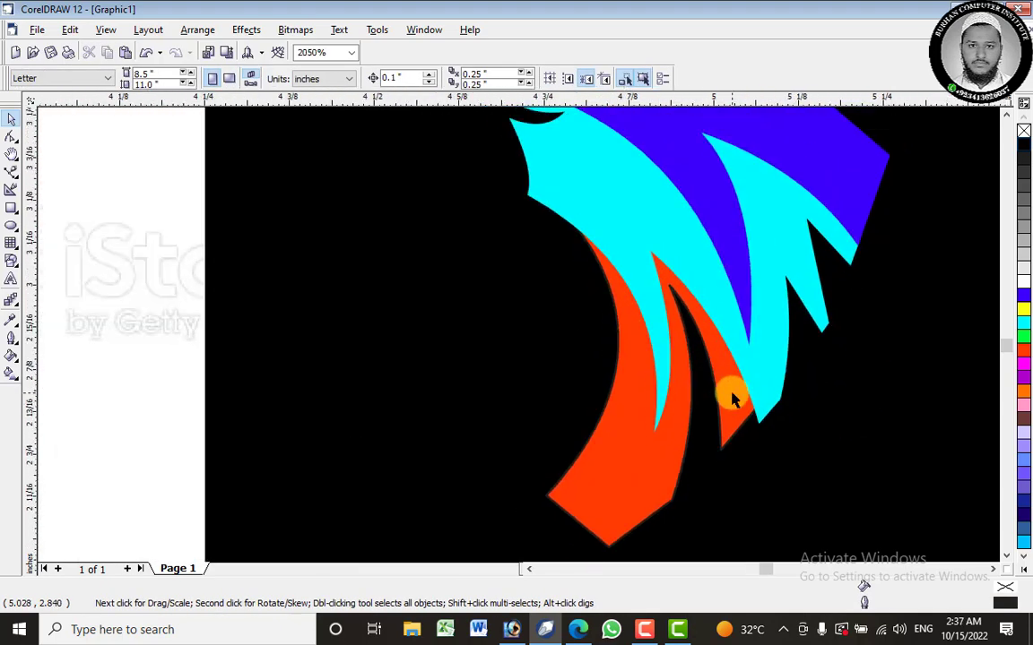
click(731, 395)
right_click(1023, 132)
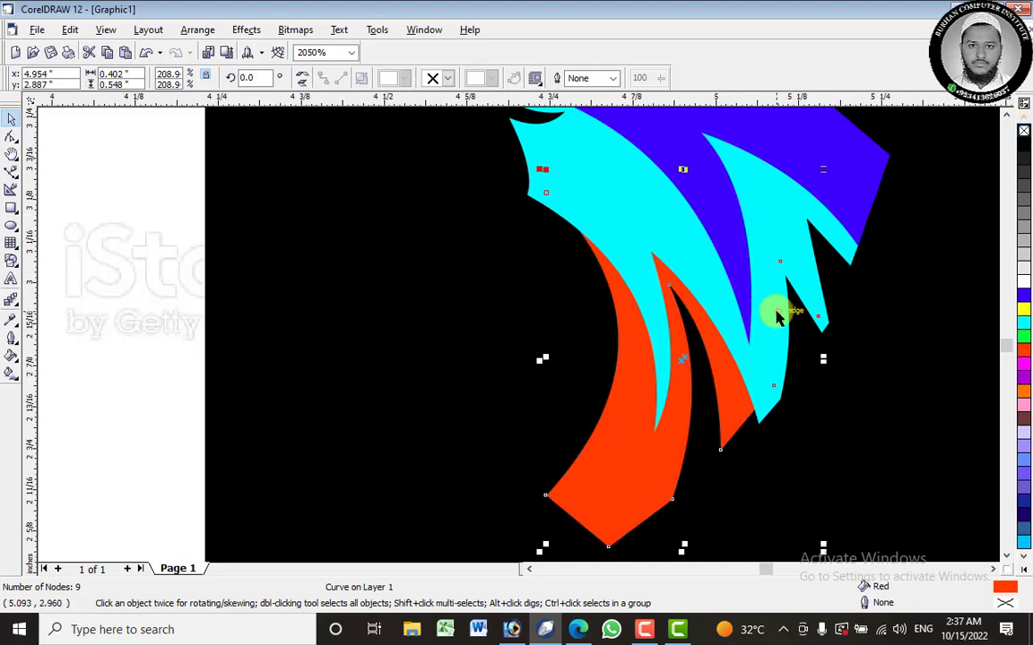
Move the red feather shape's corner node outward to about (5.16, 2.93), beneath the outer cyan feather tip.
scroll(777, 309, down, 3)
scroll(777, 316, down, 3)
scroll(760, 300, up, 1)
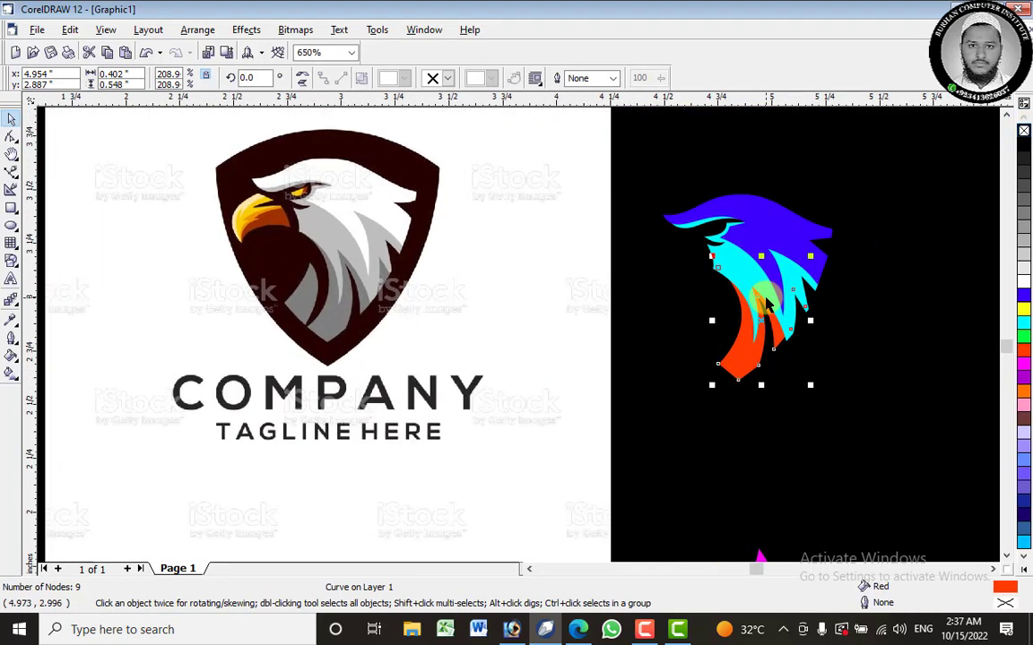
scroll(838, 303, up, 4)
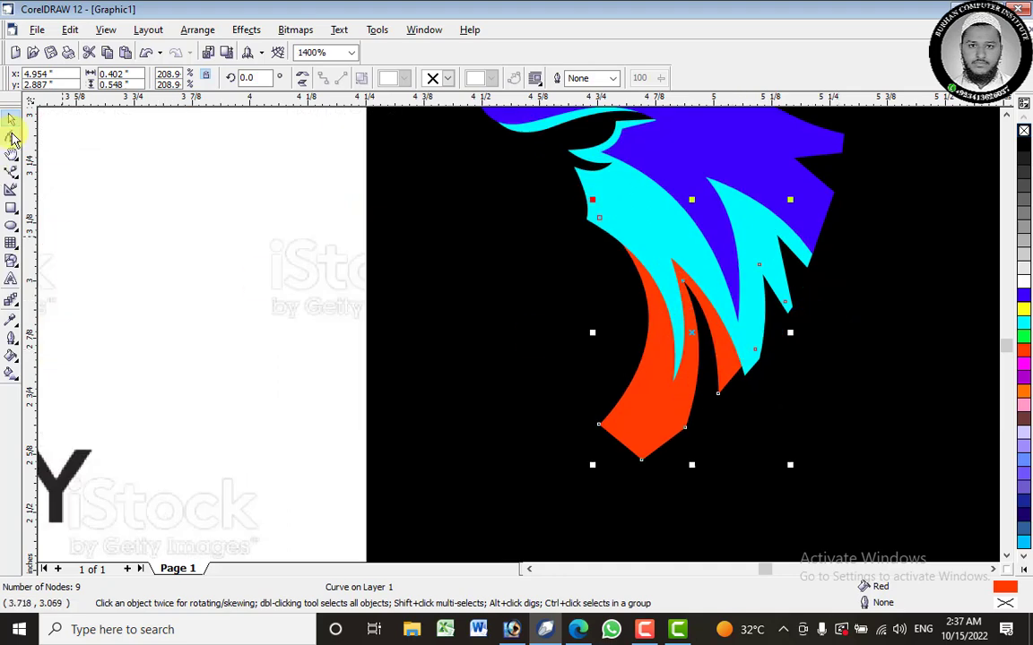
click(13, 139)
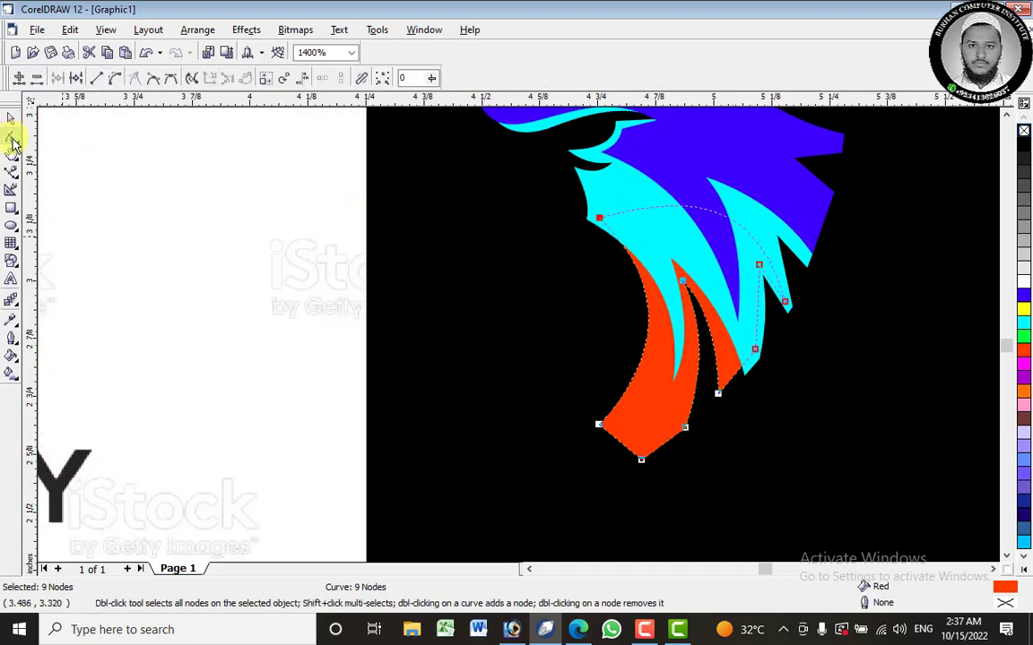
click(760, 350)
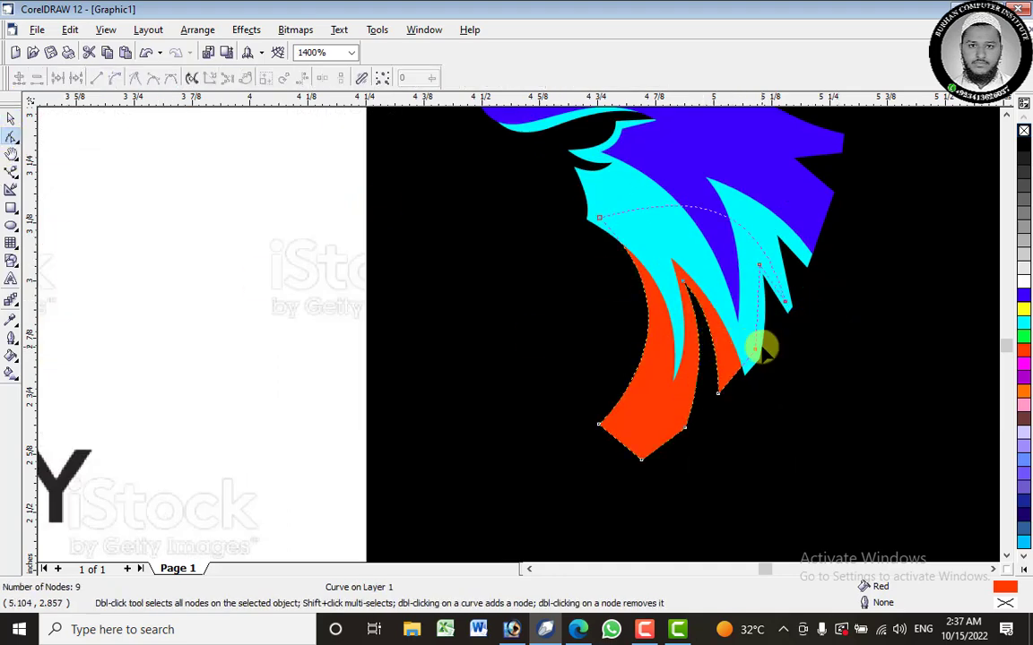
mouse_move(755, 350)
mouse_down()
mouse_move(784, 324)
mouse_move(766, 350)
mouse_up()
scroll(765, 351, down, 3)
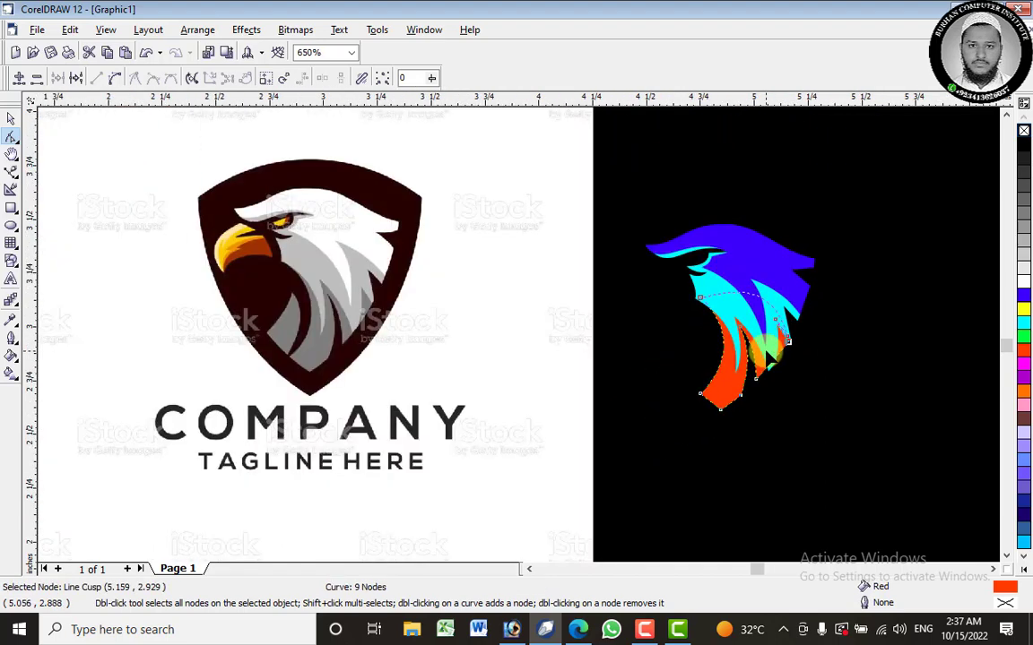
scroll(809, 331, up, 1)
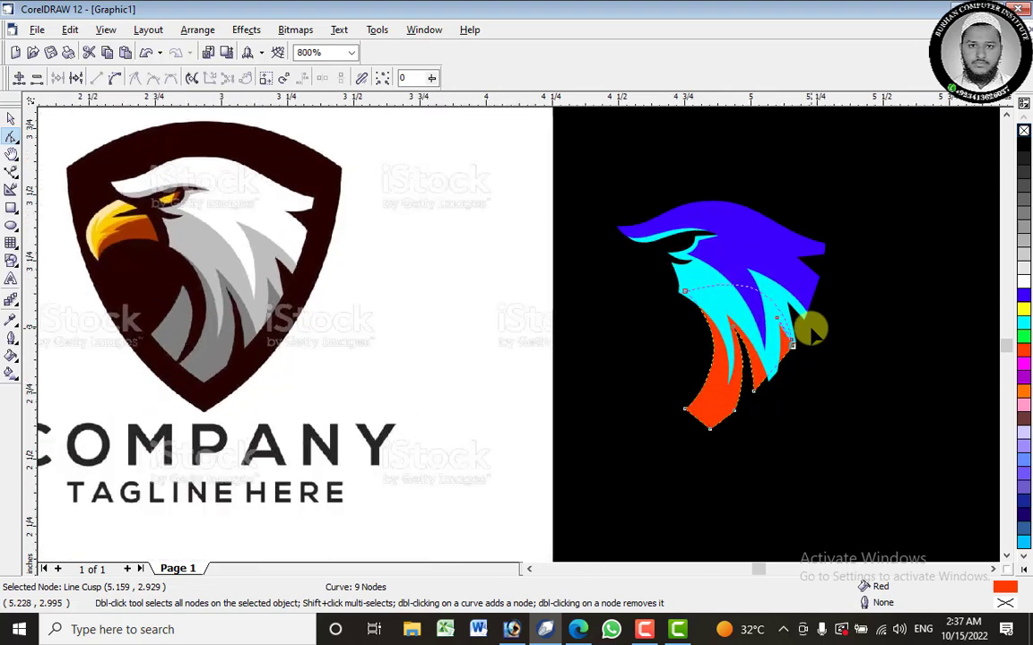
scroll(810, 331, up, 5)
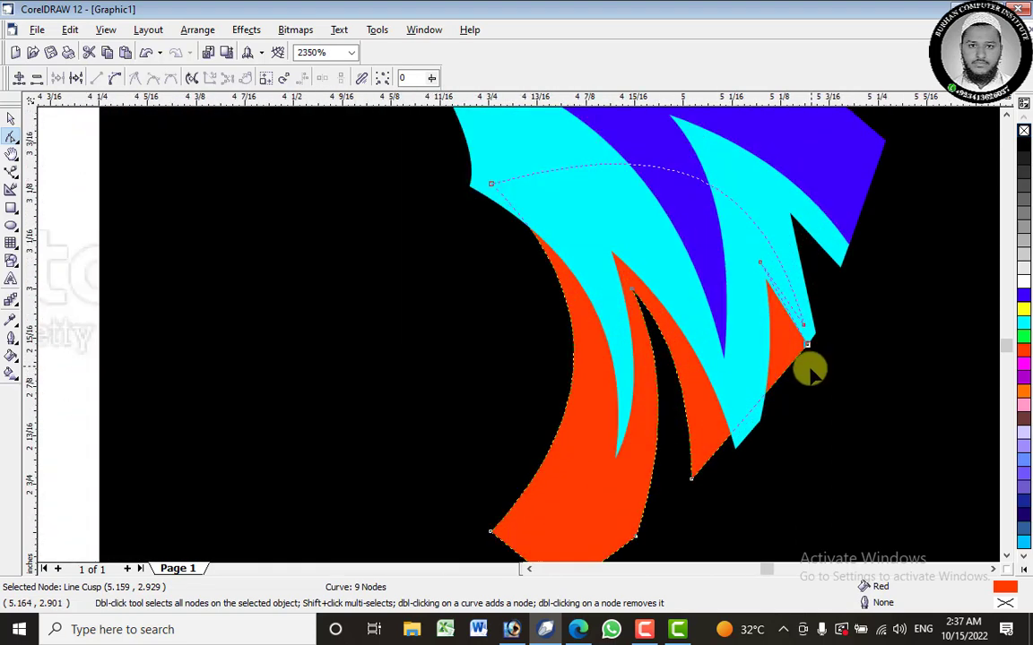
Extend the tip of the red shape's narrow feather slightly outward to about (5.02, 2.73).
drag(691, 482, 699, 496)
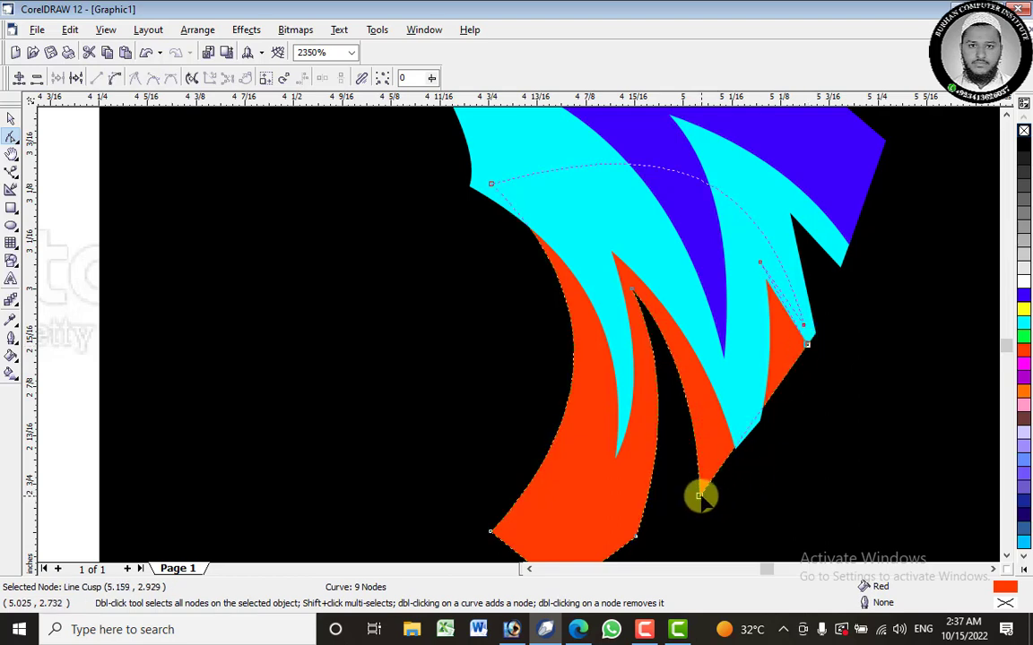
mouse_move(699, 496)
mouse_down()
mouse_move(705, 502)
mouse_move(699, 495)
mouse_up()
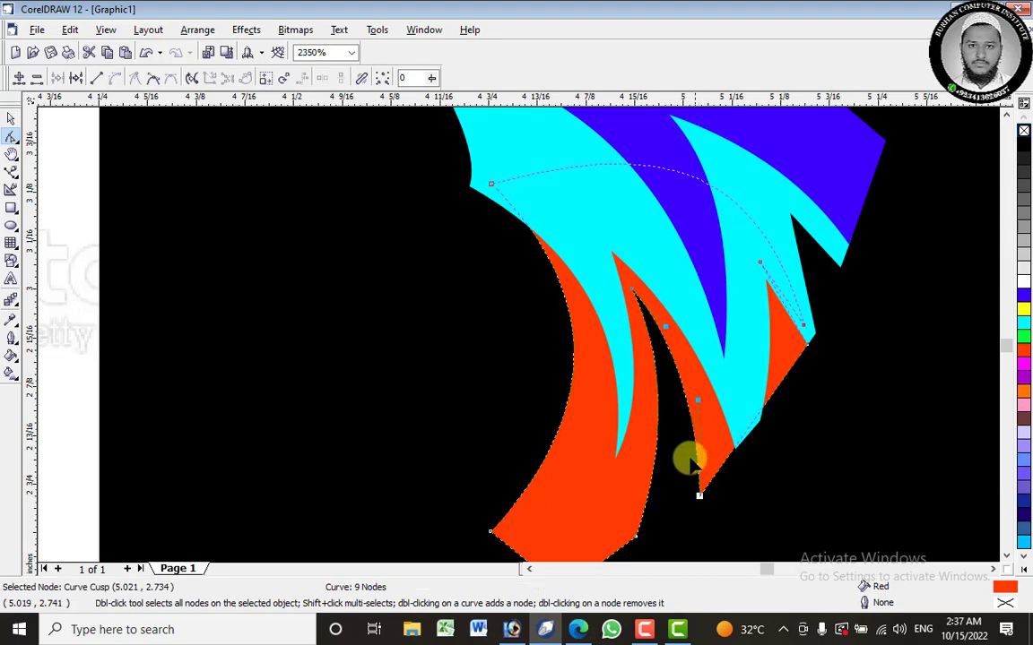
scroll(658, 337, down, 5)
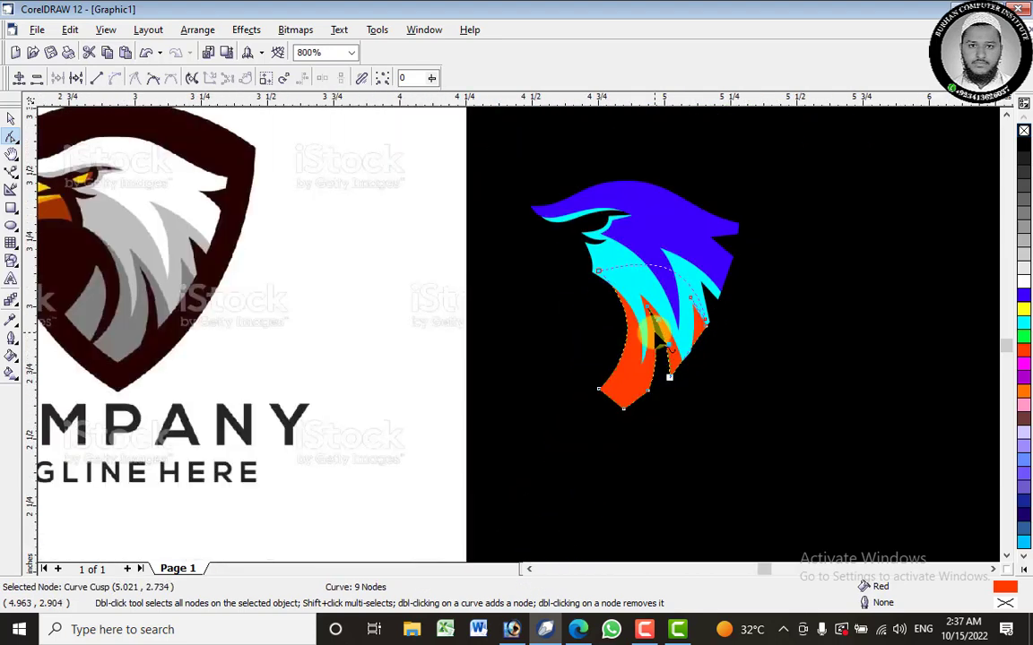
click(12, 119)
scroll(486, 235, down, 1)
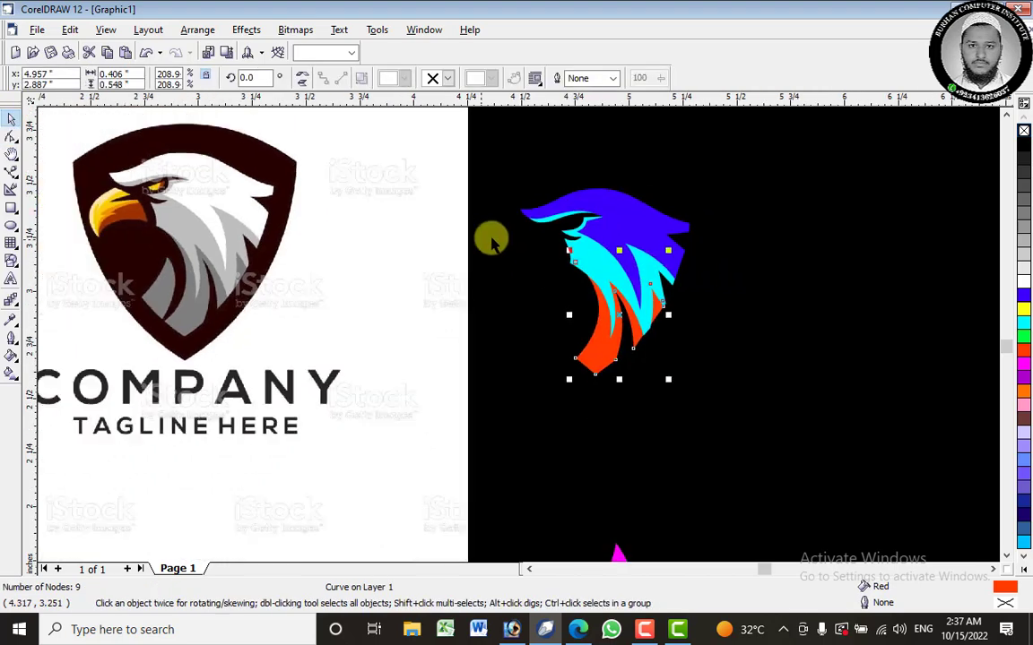
Fit the magenta feather shape over the reference eagle's small separate gray neck feather, enlarging it to about 0.16 by 0.30 inches.
scroll(618, 444, down, 1)
drag(620, 549, 173, 359)
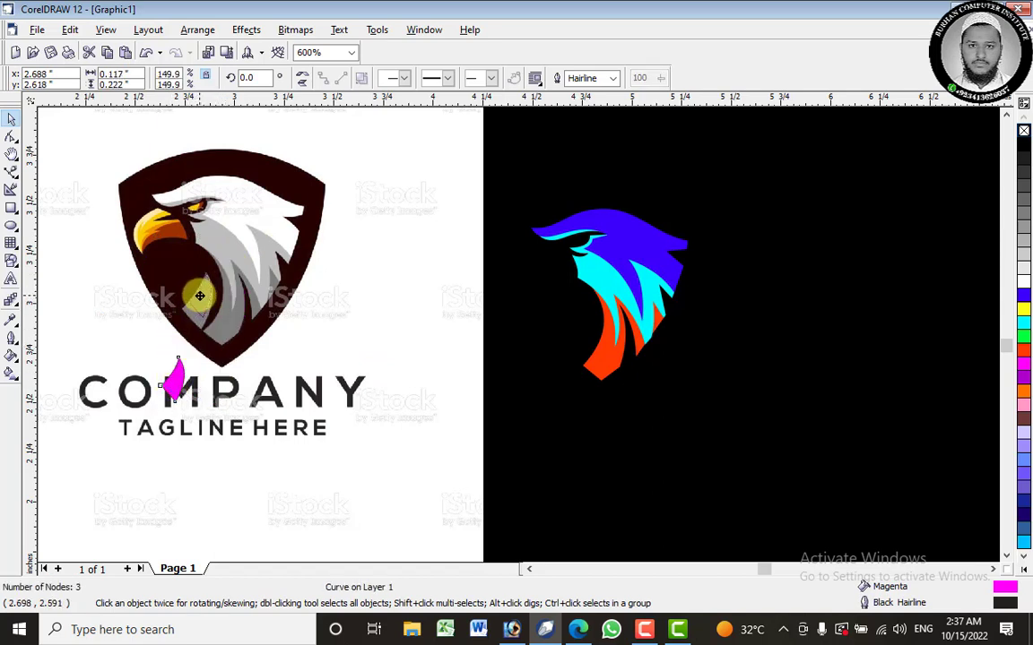
drag(175, 384, 175, 338)
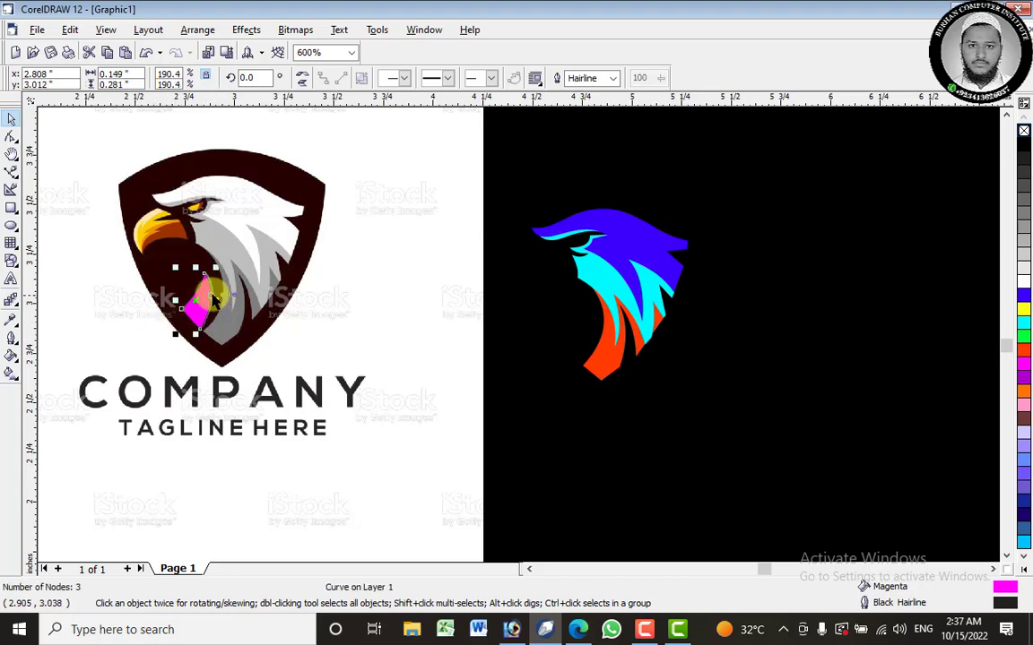
drag(218, 266, 561, 334)
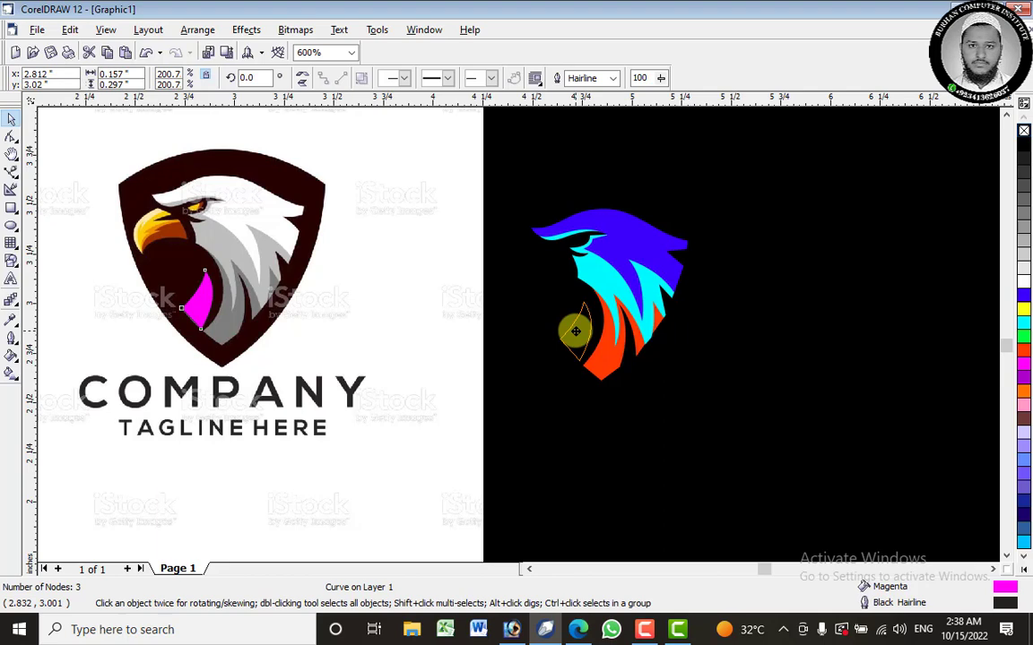
Place the magenta feather shape beside the red neck feathers on the black background and remove its outline.
drag(575, 332, 579, 361)
scroll(583, 345, up, 3)
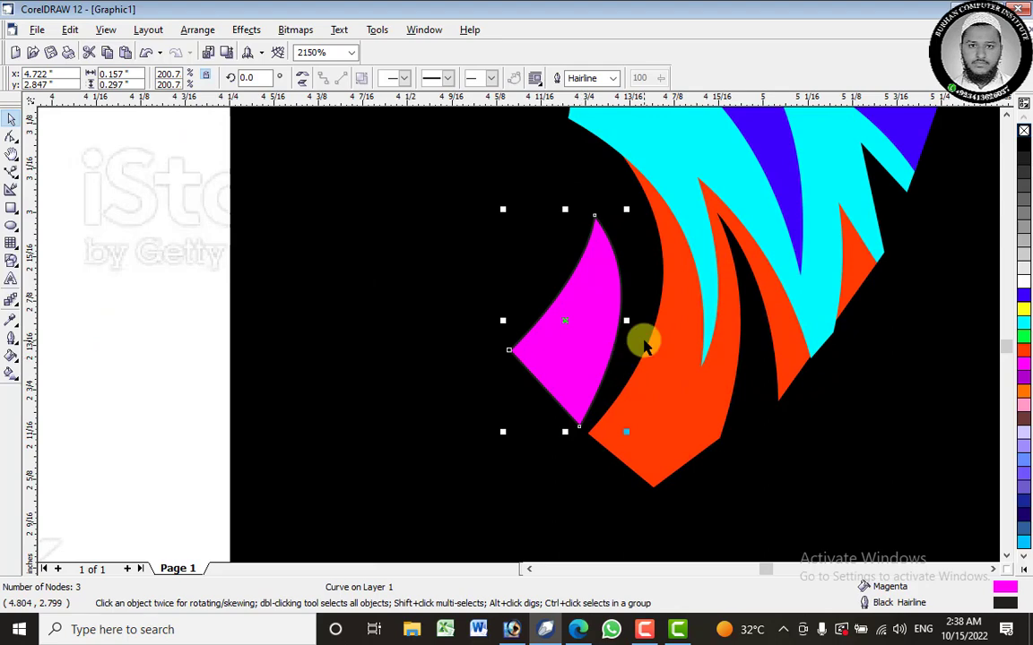
right_click(1022, 133)
scroll(590, 262, down, 3)
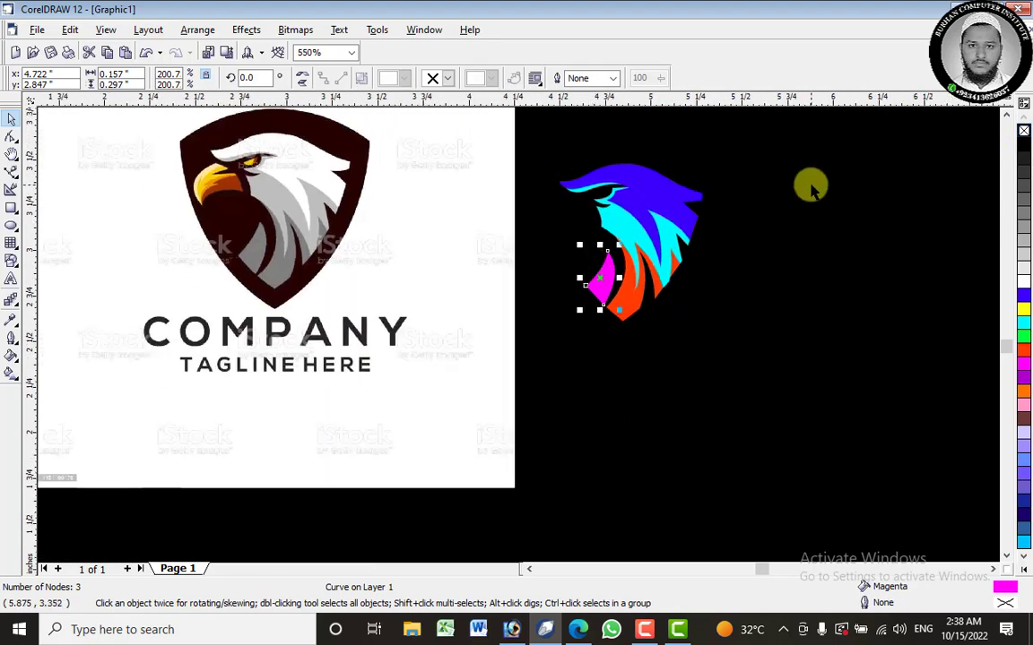
Move the head, red and magenta shapes together farther away from the reference picture and group them.
drag(834, 132, 533, 367)
drag(643, 202, 735, 227)
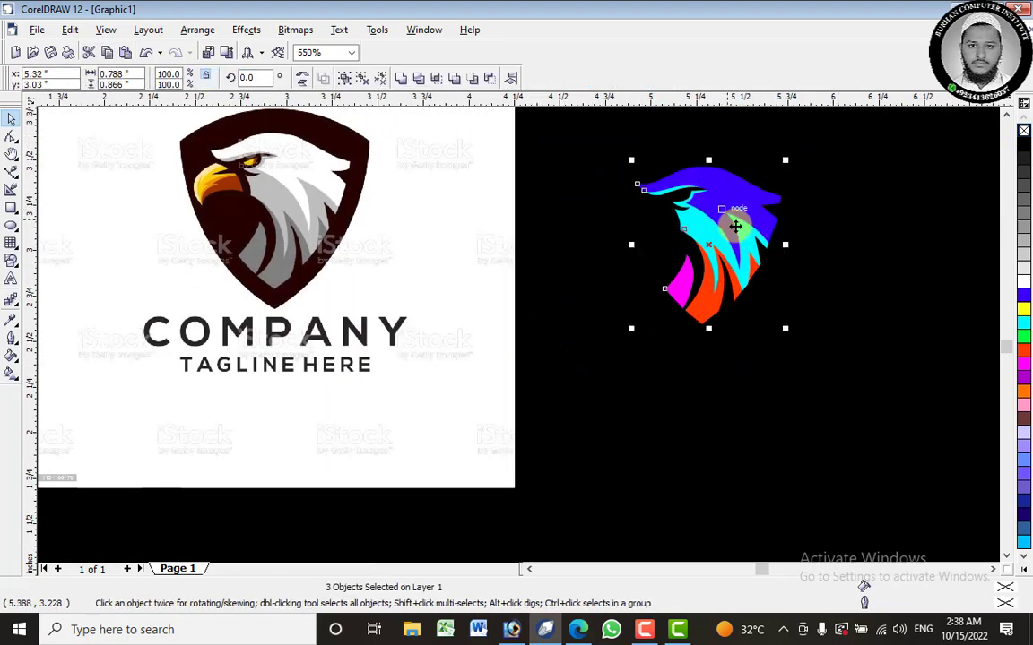
right_click(756, 192)
click(780, 230)
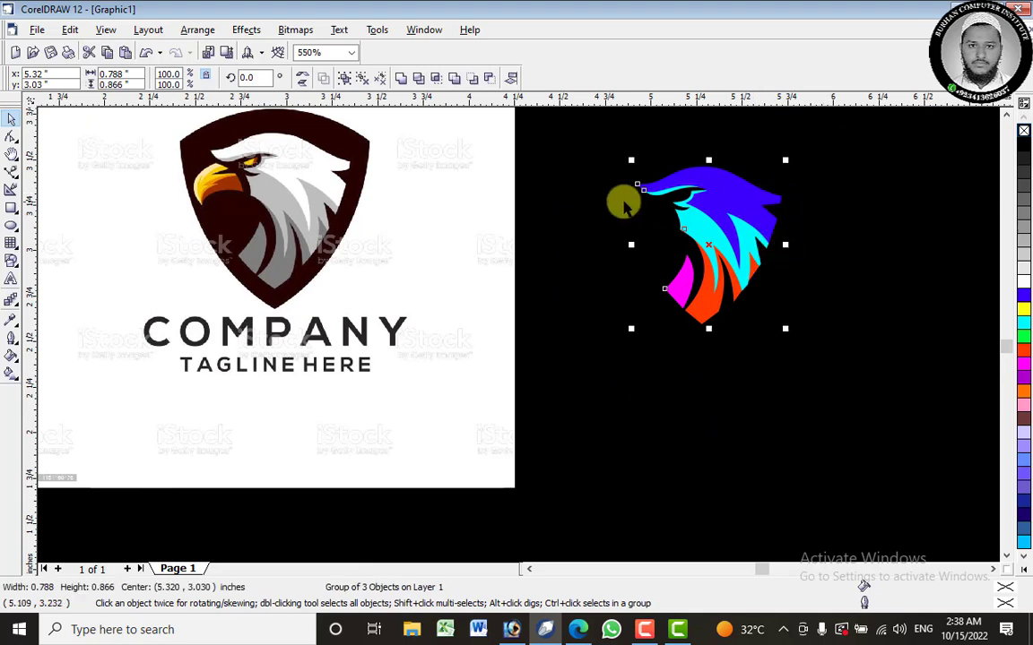
scroll(578, 241, down, 1)
scroll(576, 239, down, 6)
click(701, 133)
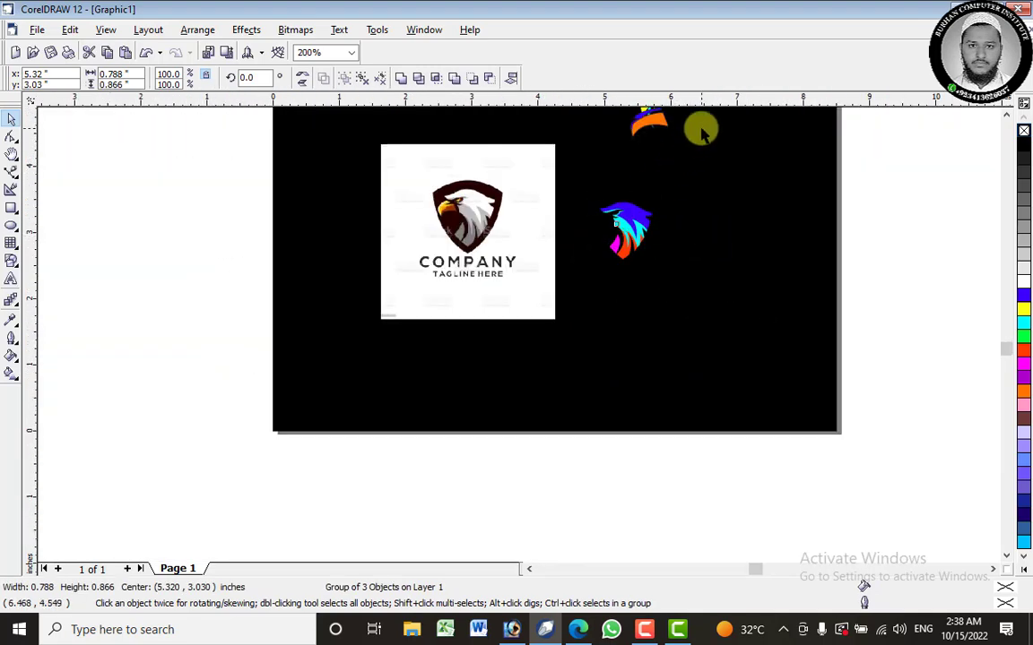
Separate the large yellow beak shape from the other beak pieces and move it onto the reference eagle's beak.
scroll(738, 60, up, 2)
scroll(691, 170, up, 4)
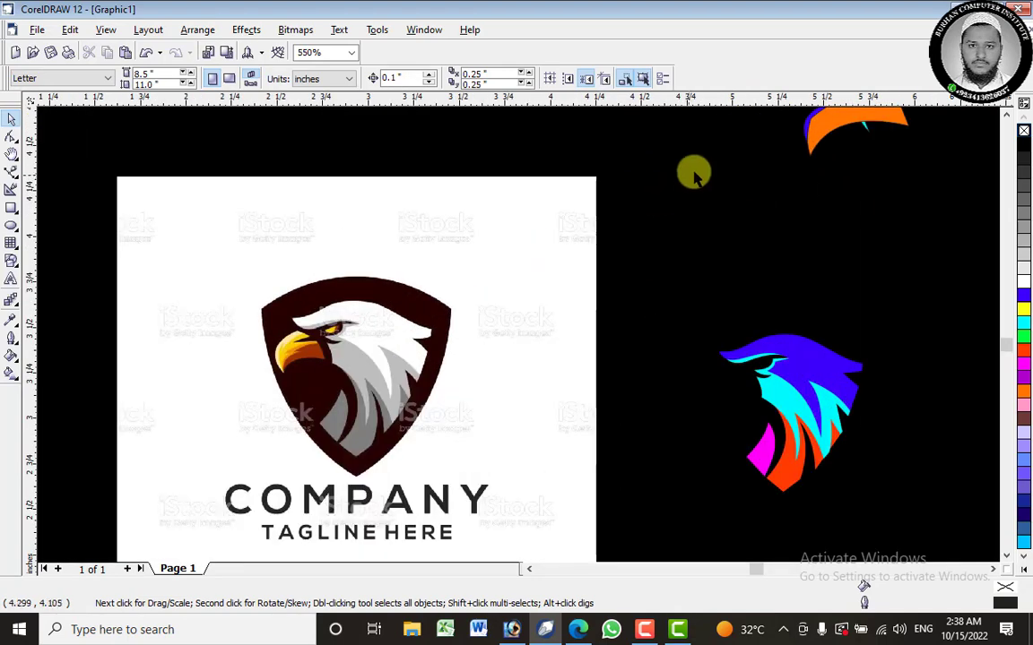
scroll(744, 154, down, 6)
scroll(771, 126, up, 2)
scroll(771, 126, up, 2)
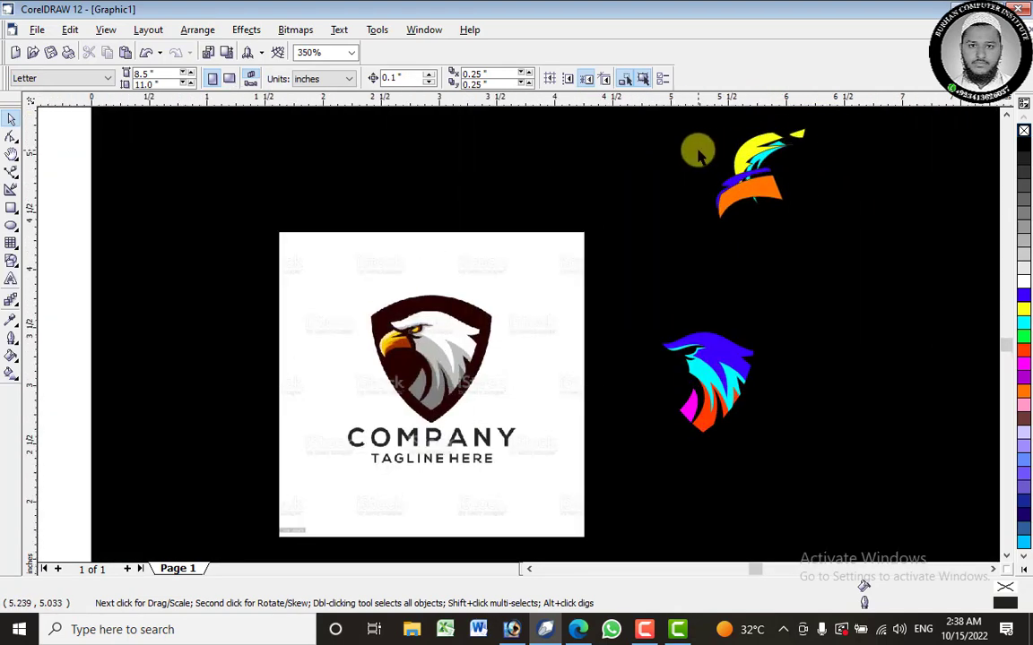
scroll(773, 148, up, 1)
drag(772, 148, 723, 263)
drag(670, 251, 657, 274)
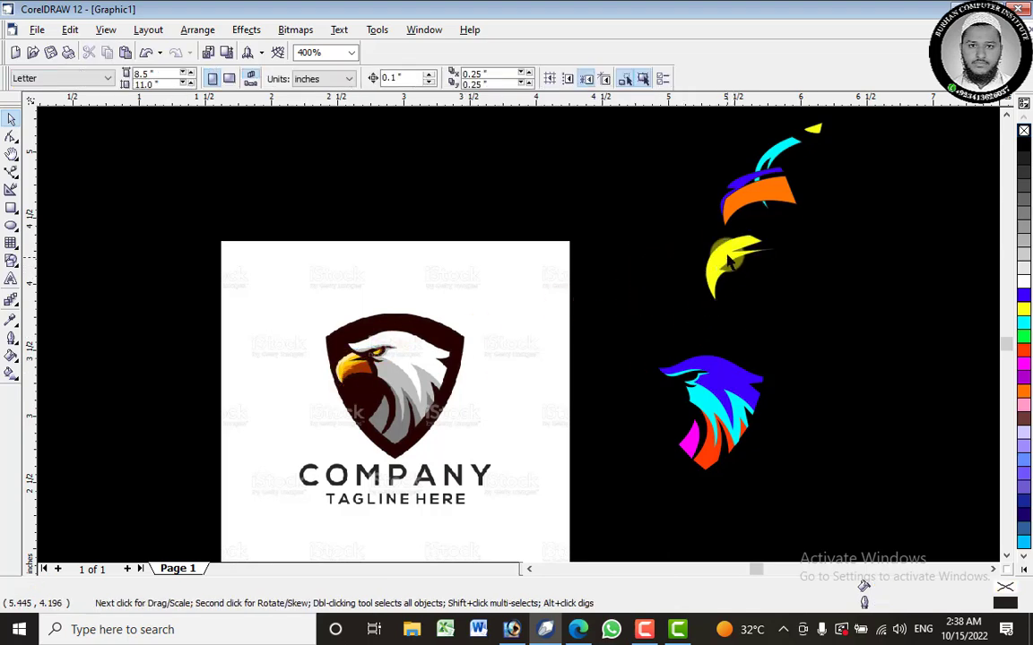
drag(725, 261, 360, 375)
scroll(363, 367, up, 3)
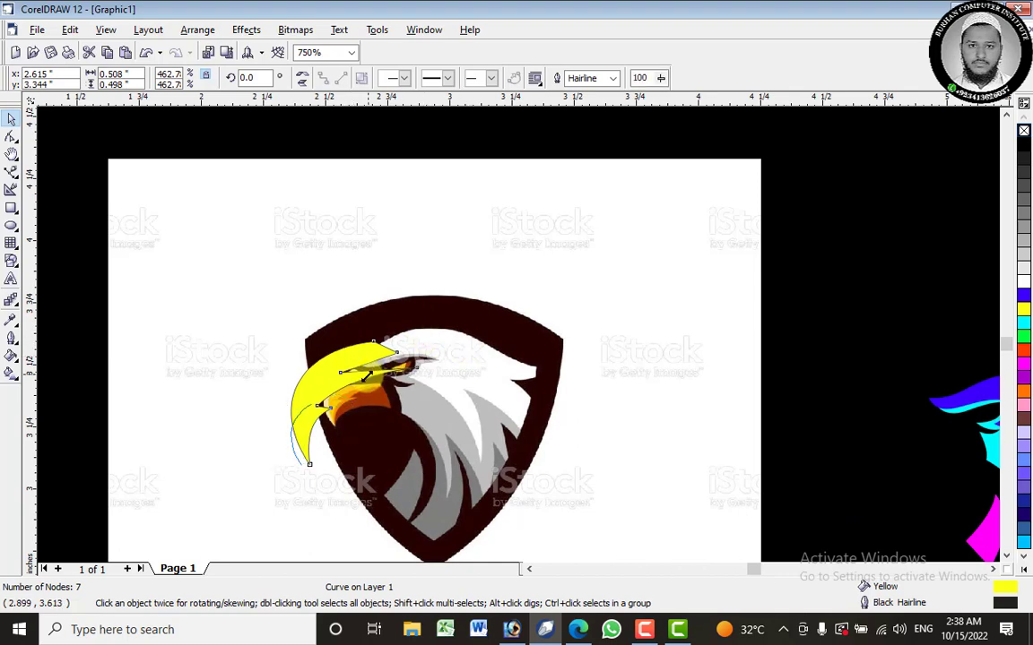
Scale the yellow beak shape to about 0.22 by 0.21 inches and fit it along the reference beak's upper curve.
drag(366, 377, 363, 384)
drag(300, 433, 319, 393)
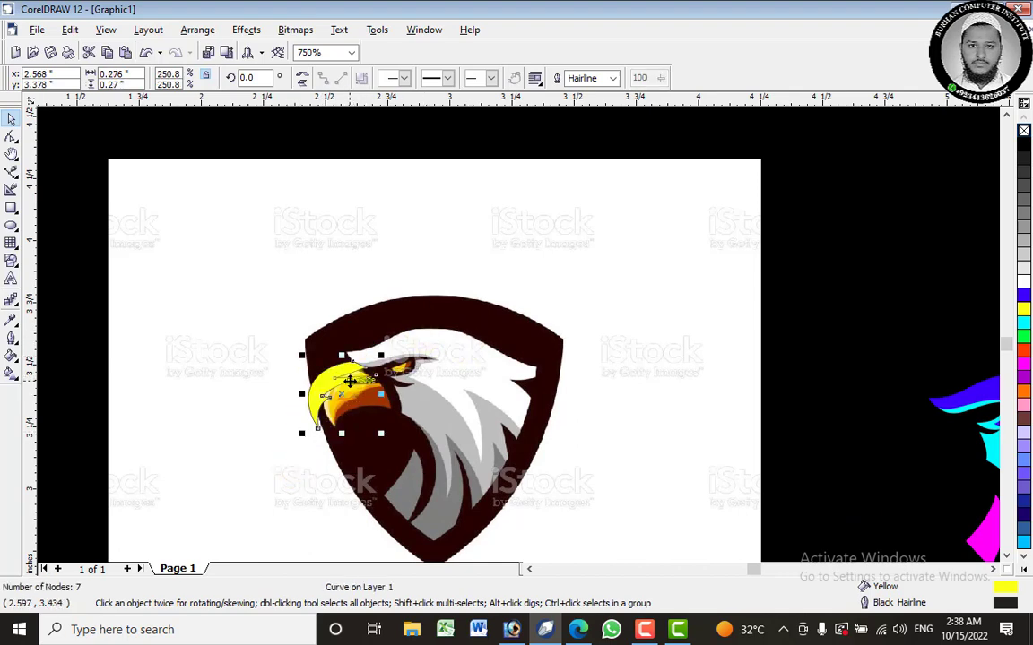
scroll(347, 384, up, 2)
scroll(323, 415, up, 2)
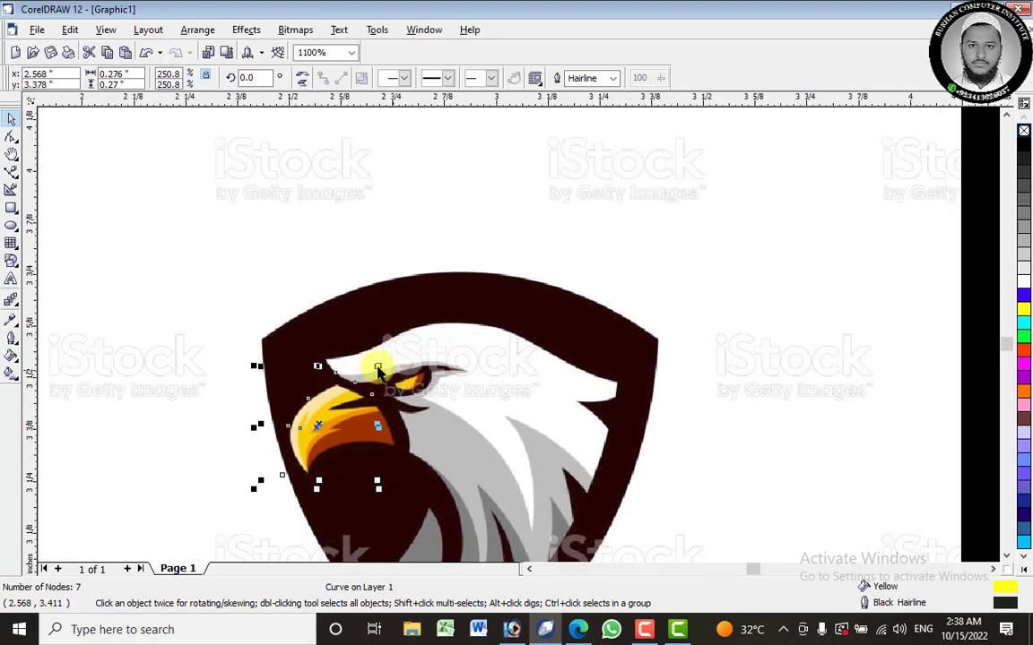
drag(328, 396, 327, 416)
drag(277, 442, 303, 416)
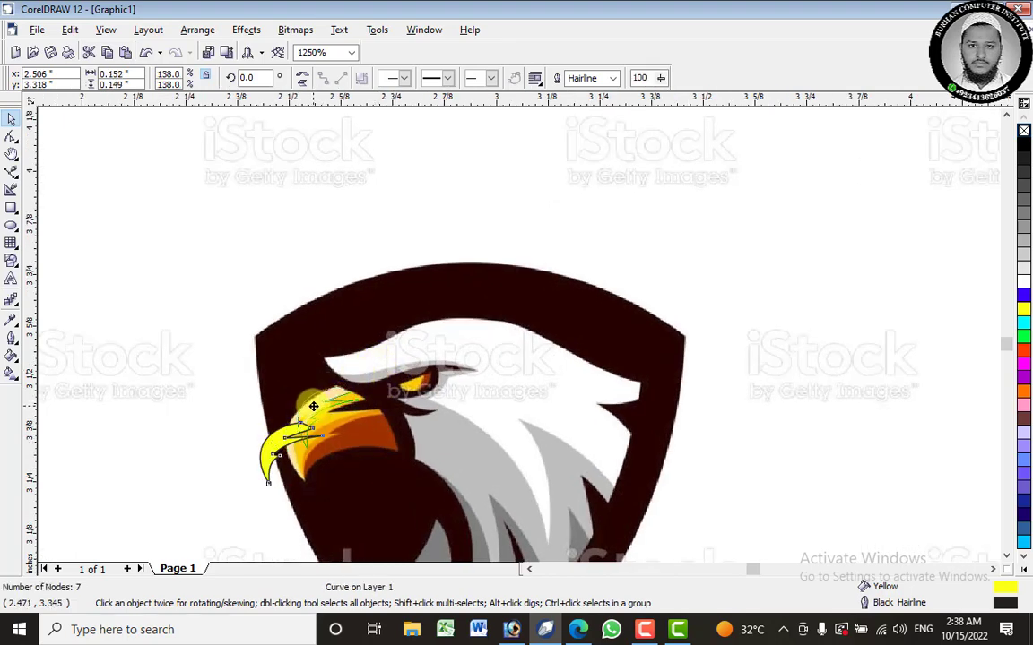
drag(313, 406, 278, 493)
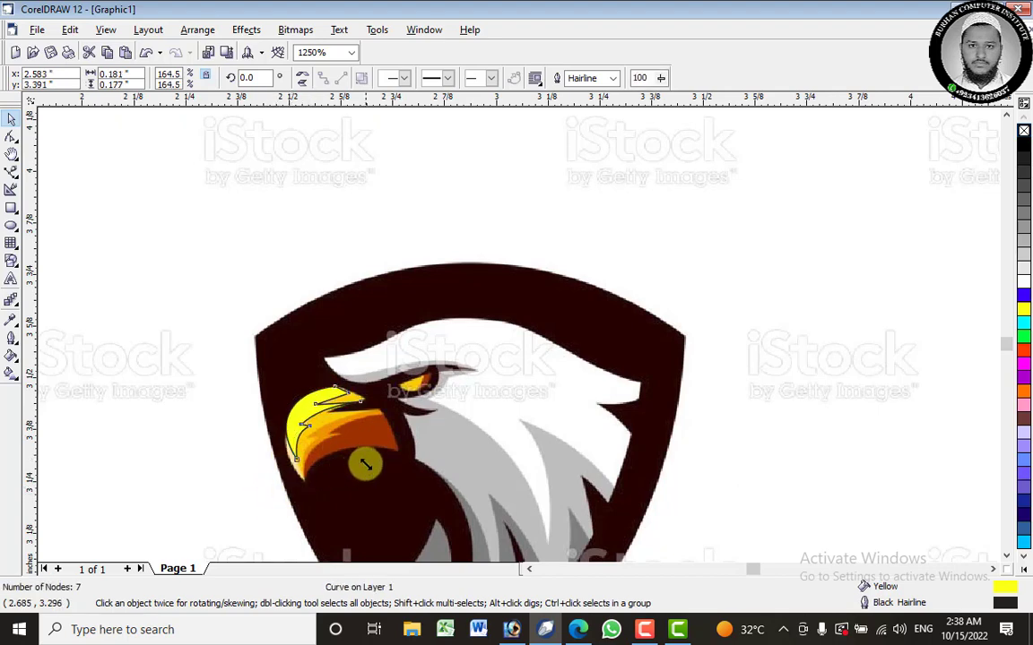
drag(365, 463, 405, 479)
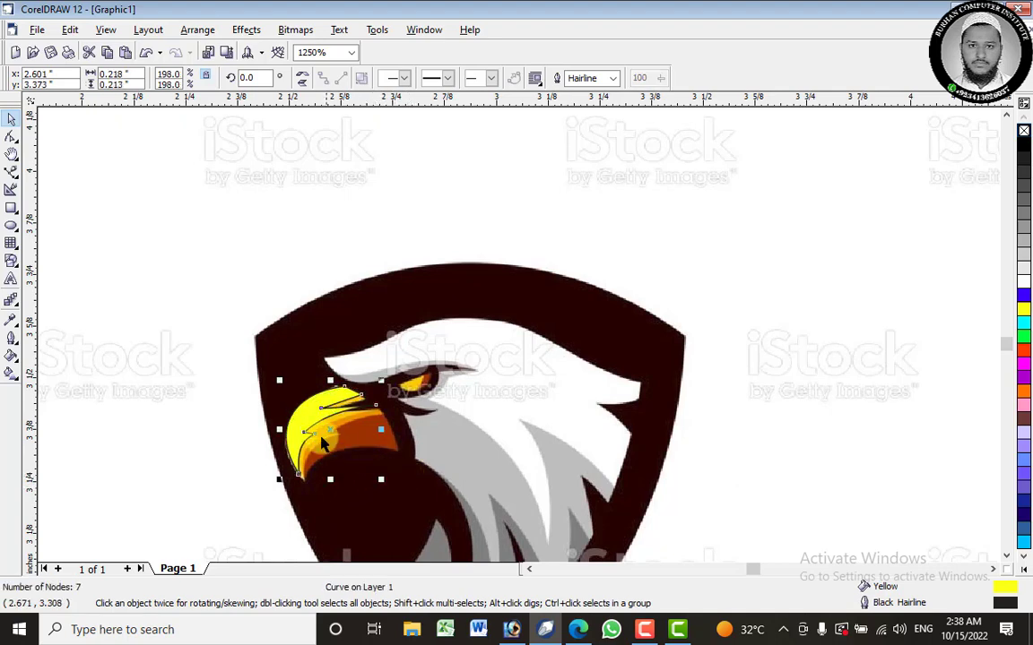
Move the yellow beak shape off the reference picture onto the black background above the eagle group.
drag(305, 426, 432, 441)
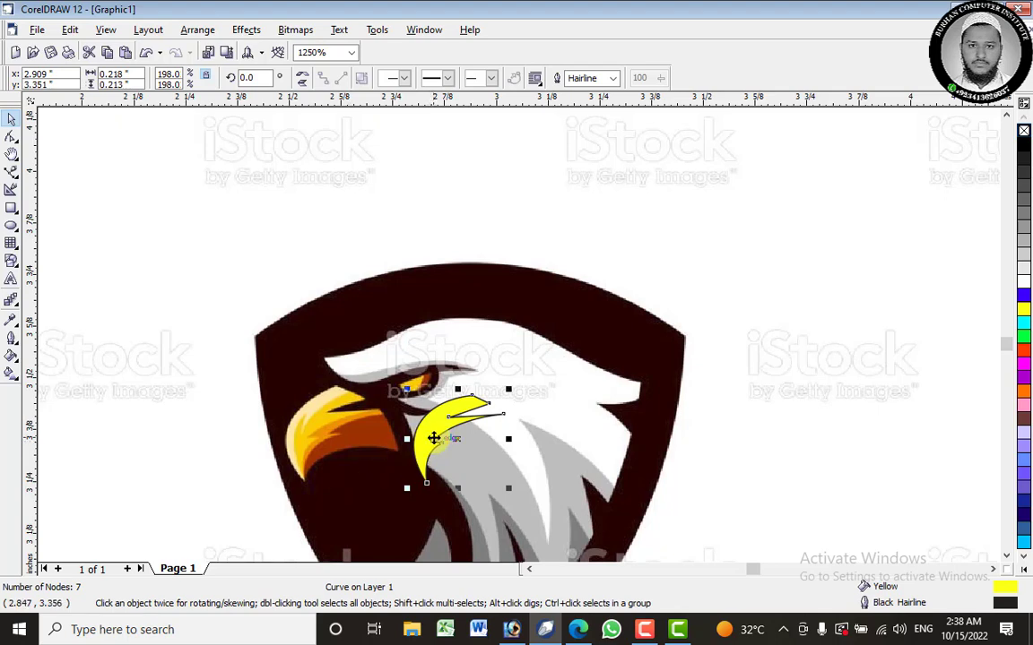
scroll(433, 438, down, 3)
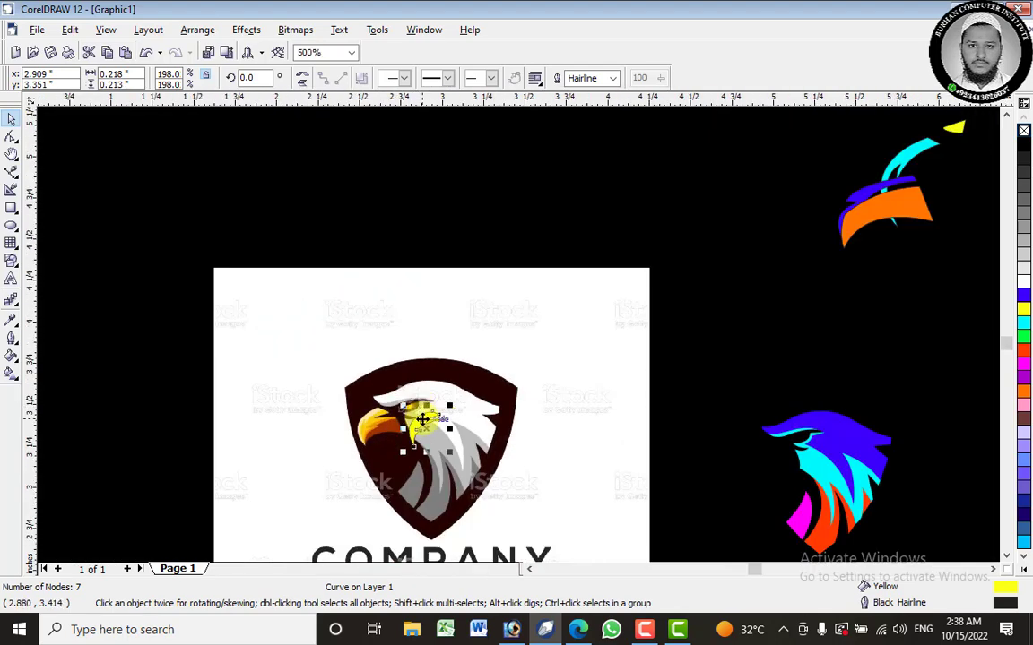
drag(422, 419, 743, 296)
Move the cyan beak shape onto the reference beak's outer edge and scale it to about 0.15 by 0.22 inches.
click(894, 169)
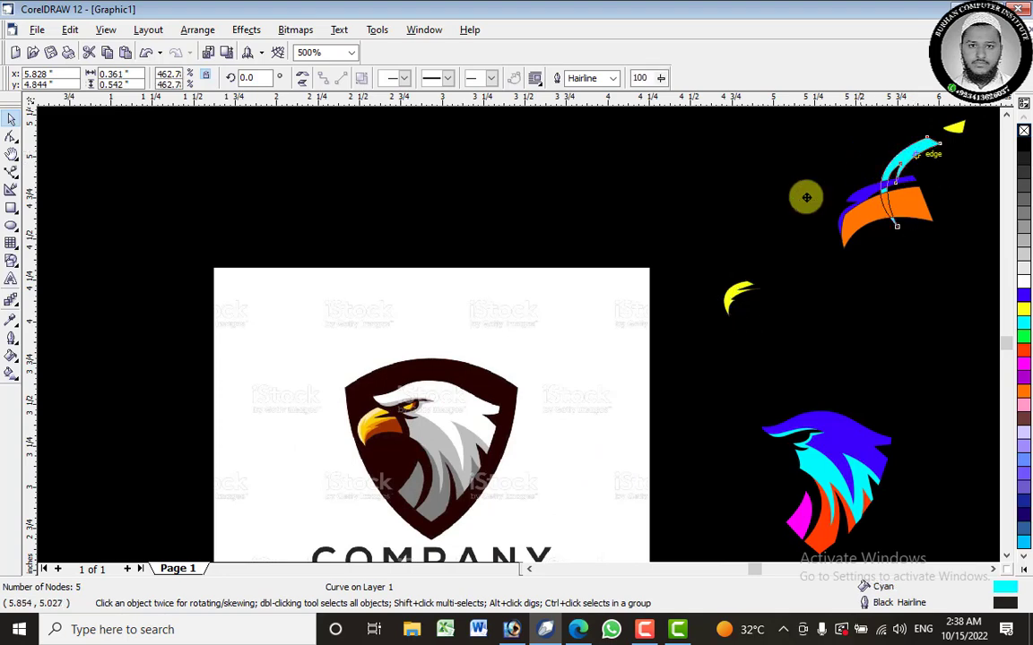
drag(806, 197, 366, 426)
scroll(401, 407, up, 2)
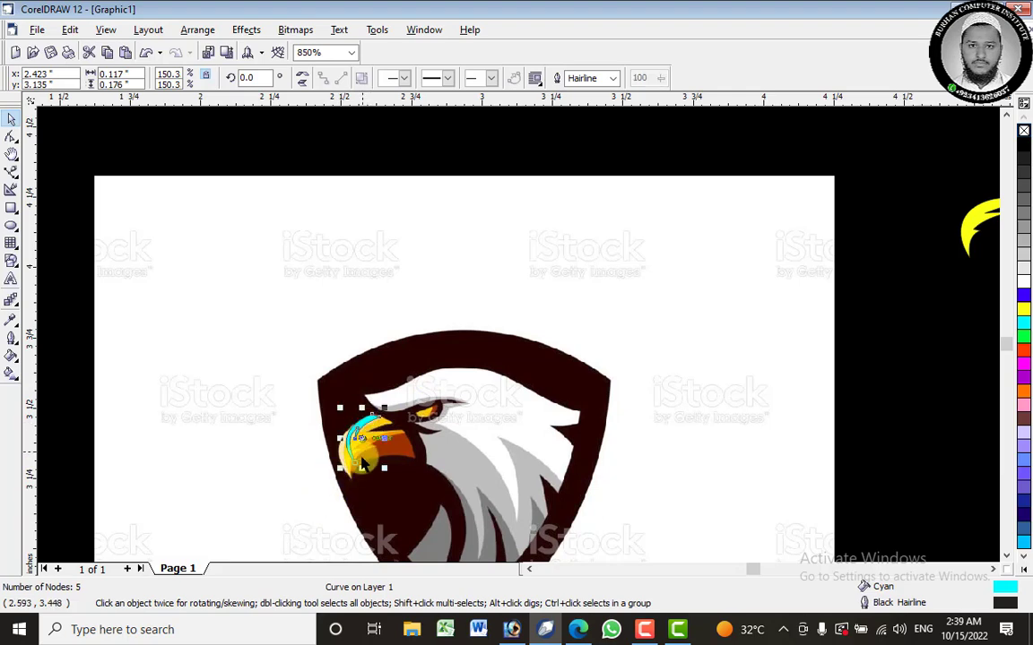
drag(330, 484, 329, 487)
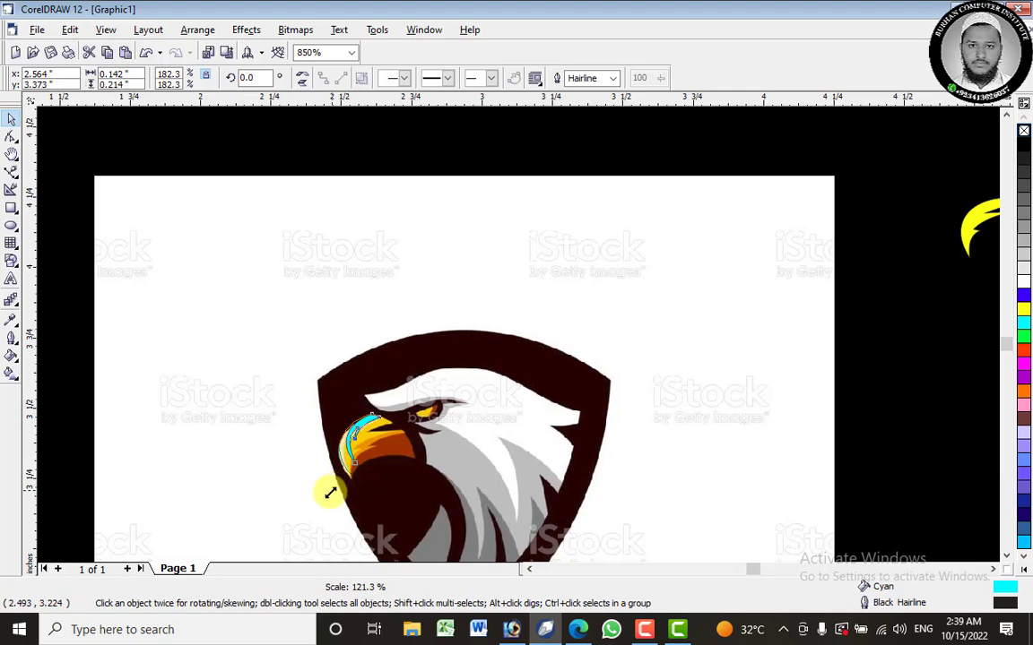
drag(330, 492, 332, 491)
scroll(346, 433, up, 3)
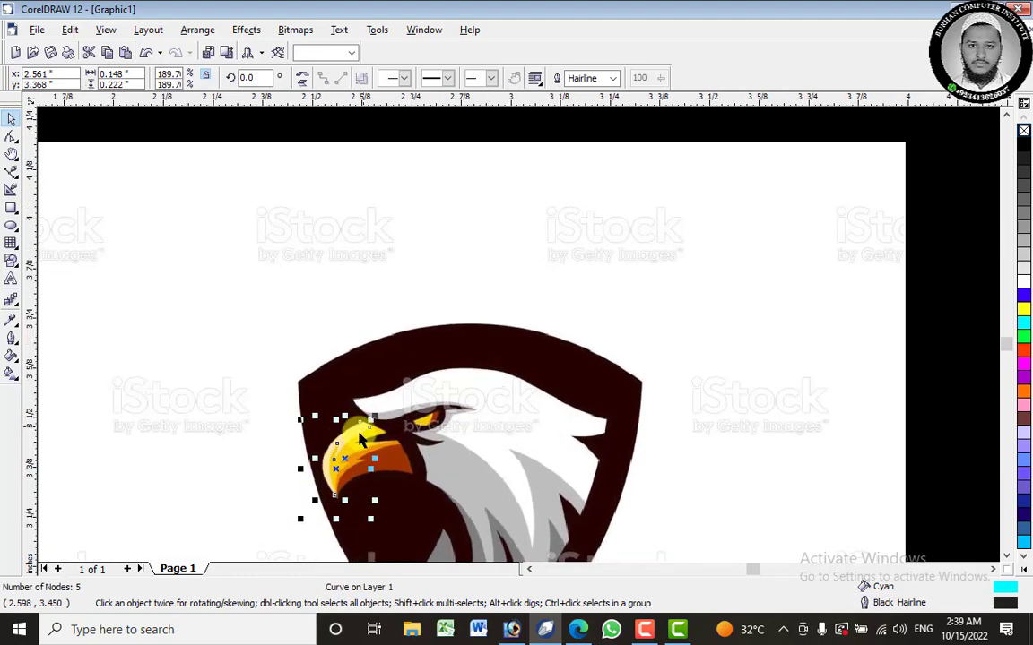
scroll(356, 449, up, 1)
scroll(351, 440, up, 2)
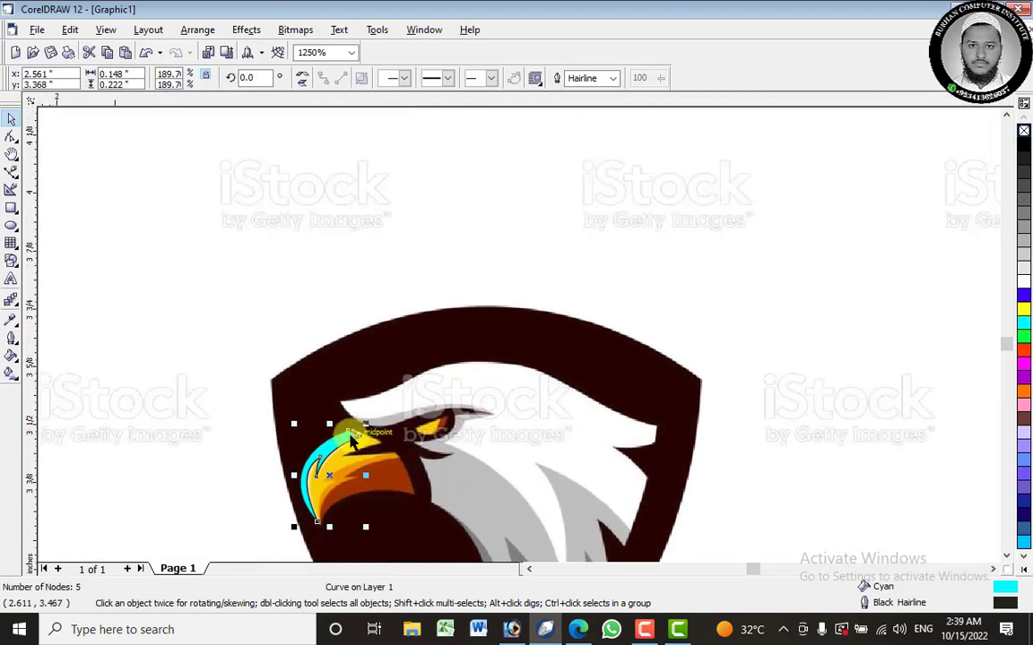
Scale the cyan beak shape to about 0.153 by 0.229 inches and align it with the reference beak's outer edge.
scroll(332, 506, up, 2)
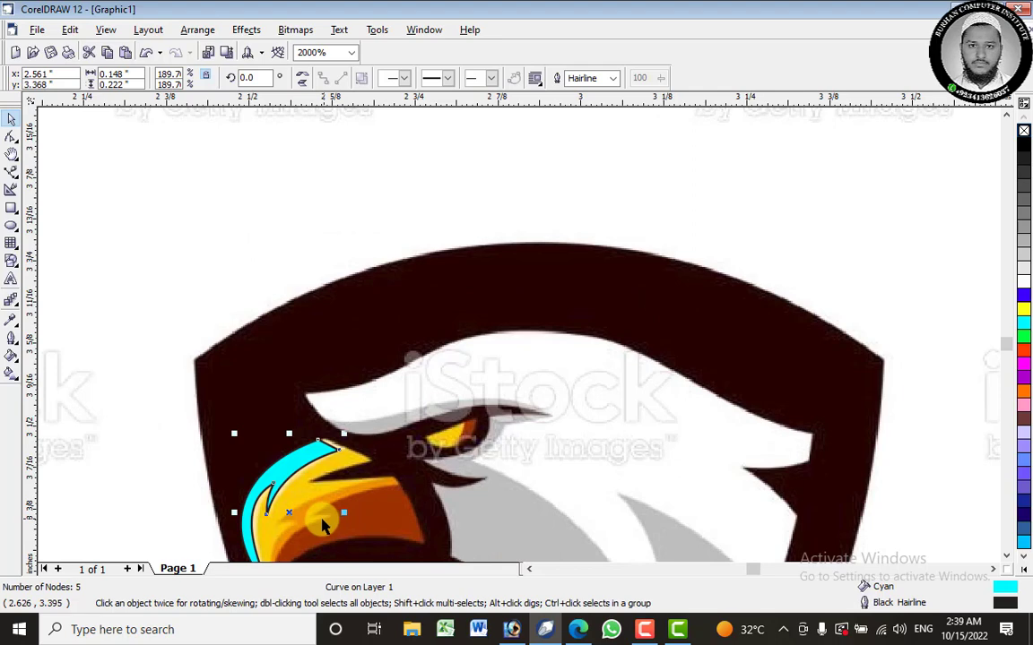
click(1006, 556)
click(1006, 559)
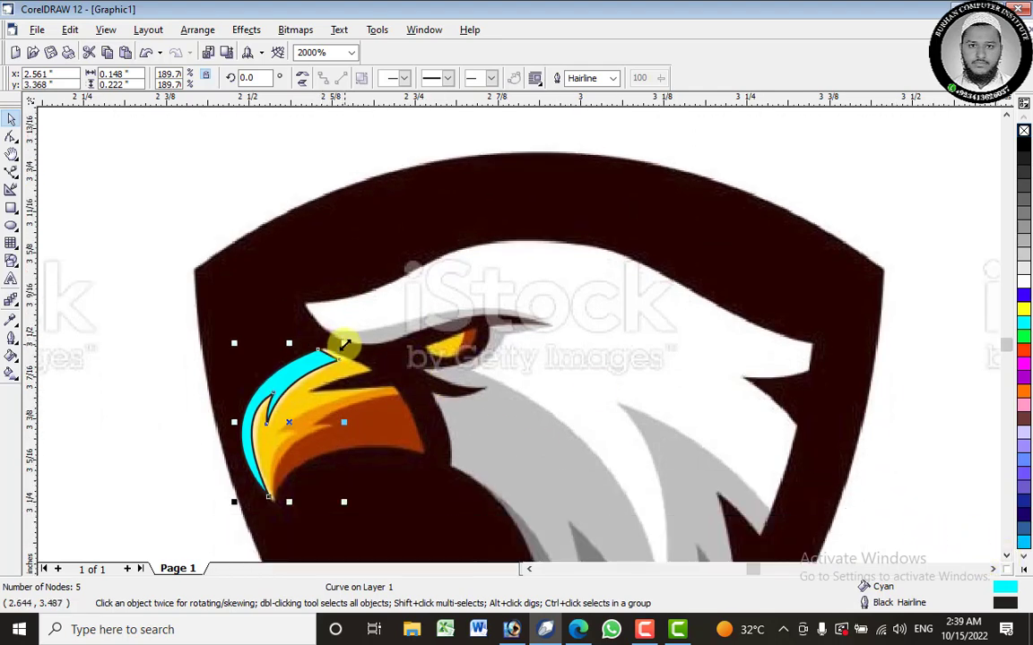
drag(344, 345, 347, 339)
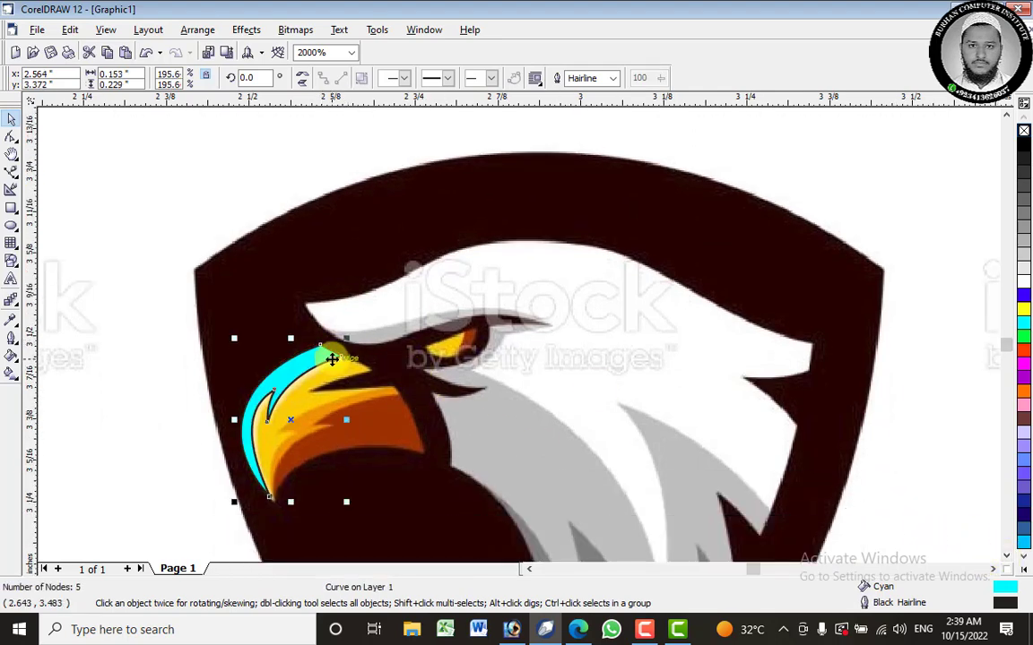
key(Down)
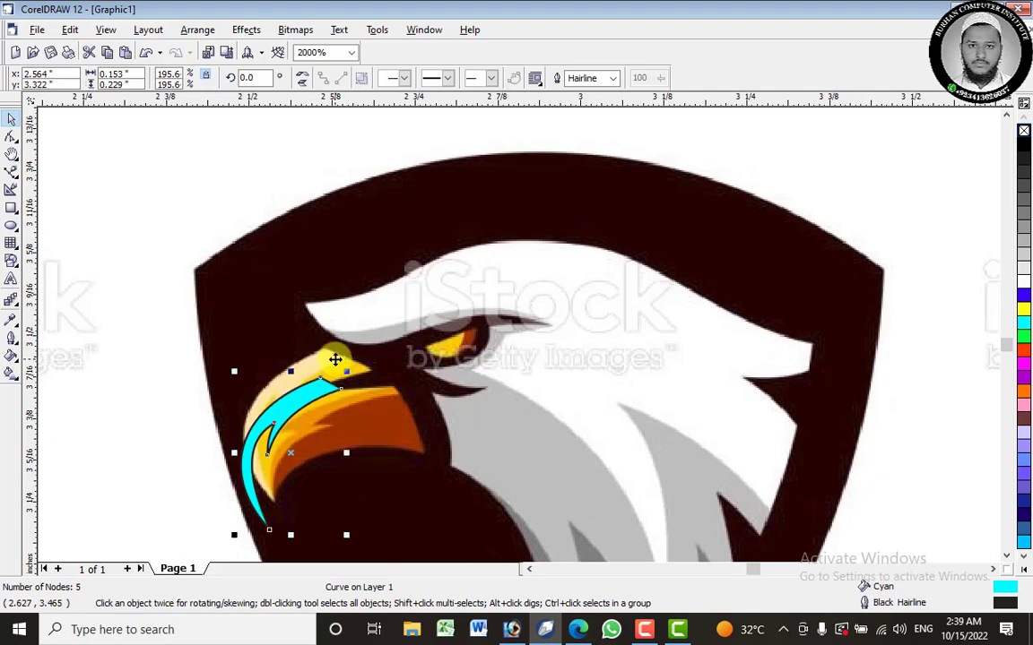
key(Up)
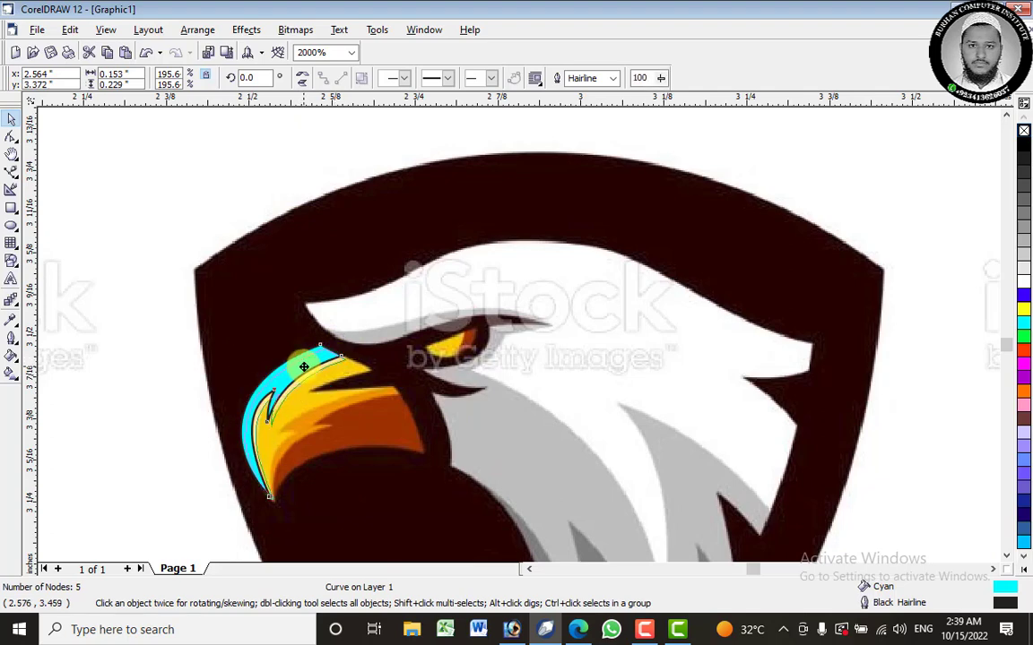
drag(303, 366, 304, 363)
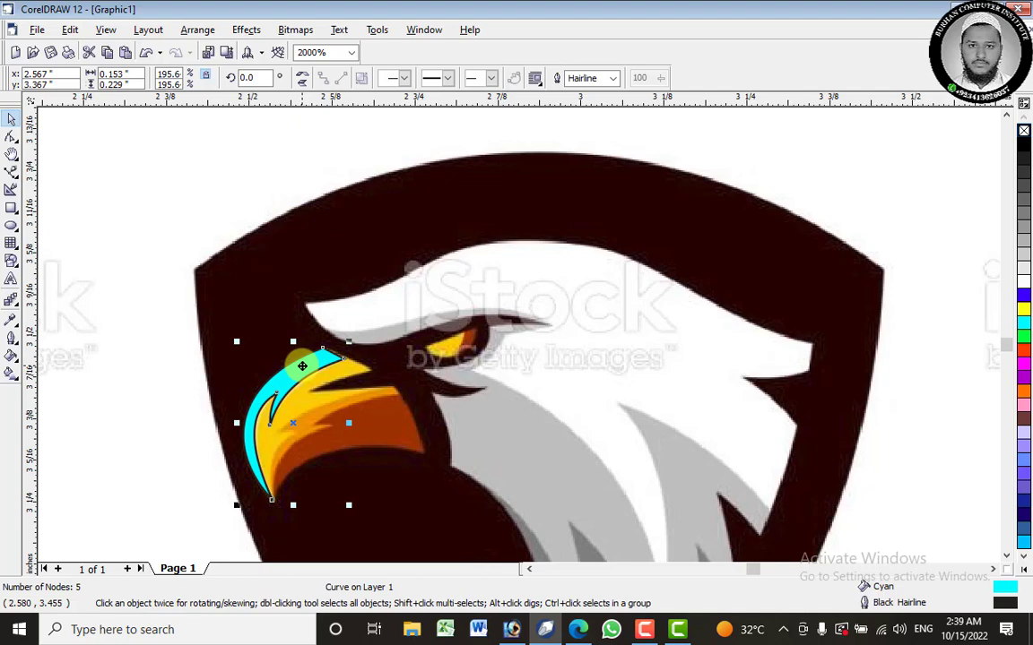
scroll(302, 365, down, 2)
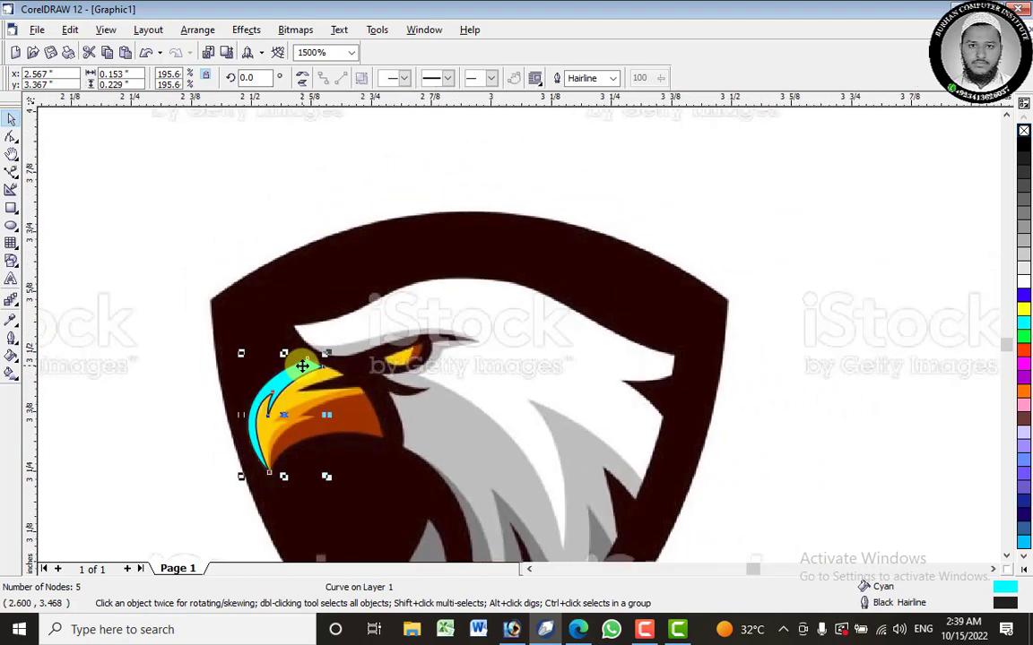
scroll(302, 366, down, 2)
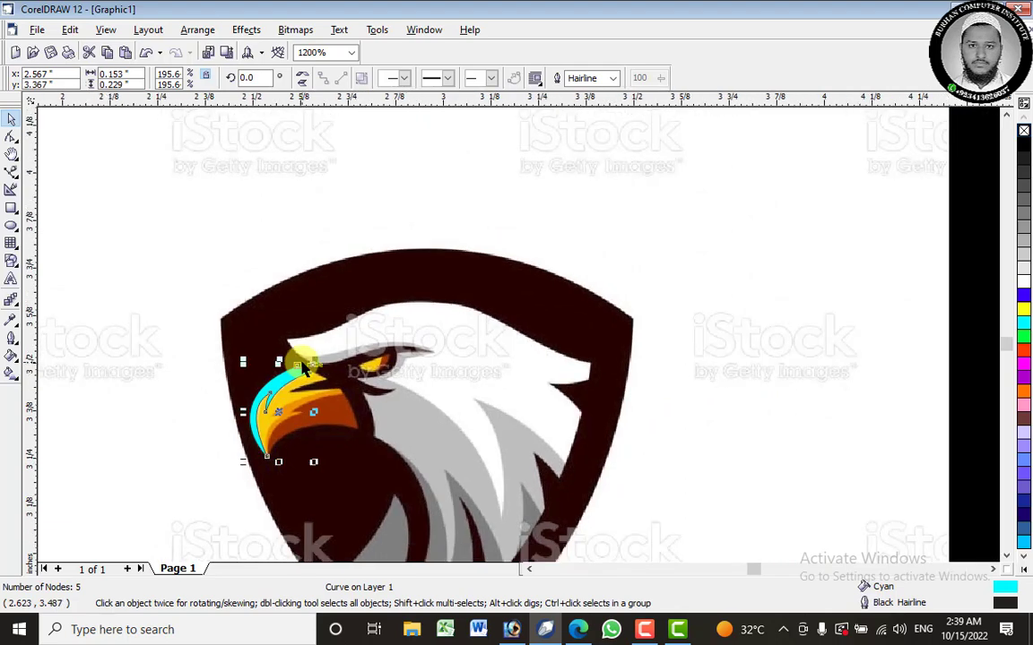
scroll(302, 366, down, 2)
drag(290, 383, 636, 266)
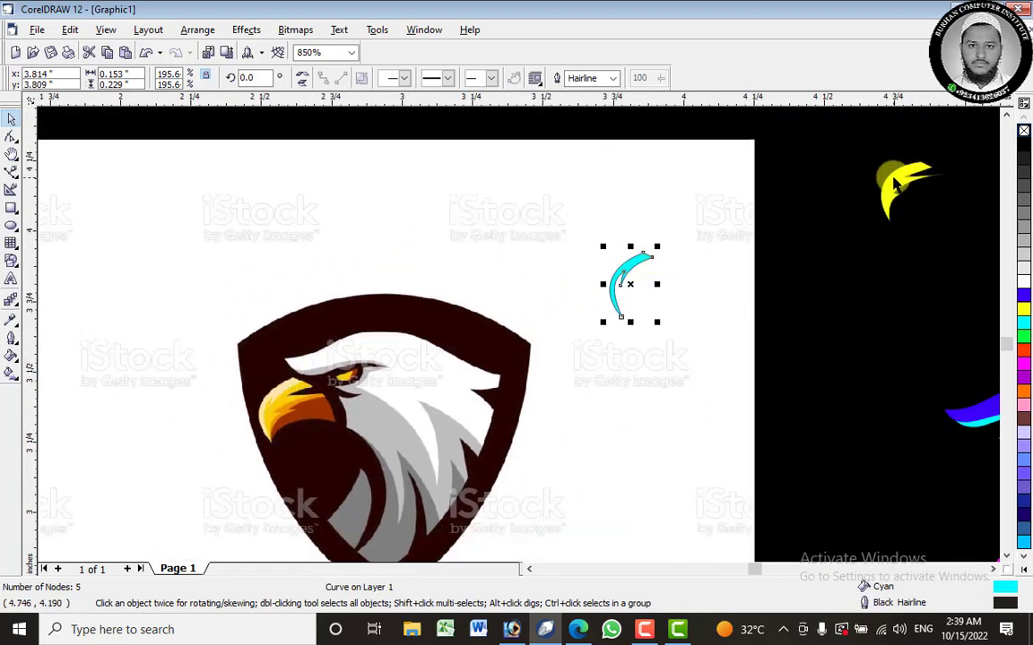
click(893, 184)
key(ctrl+z)
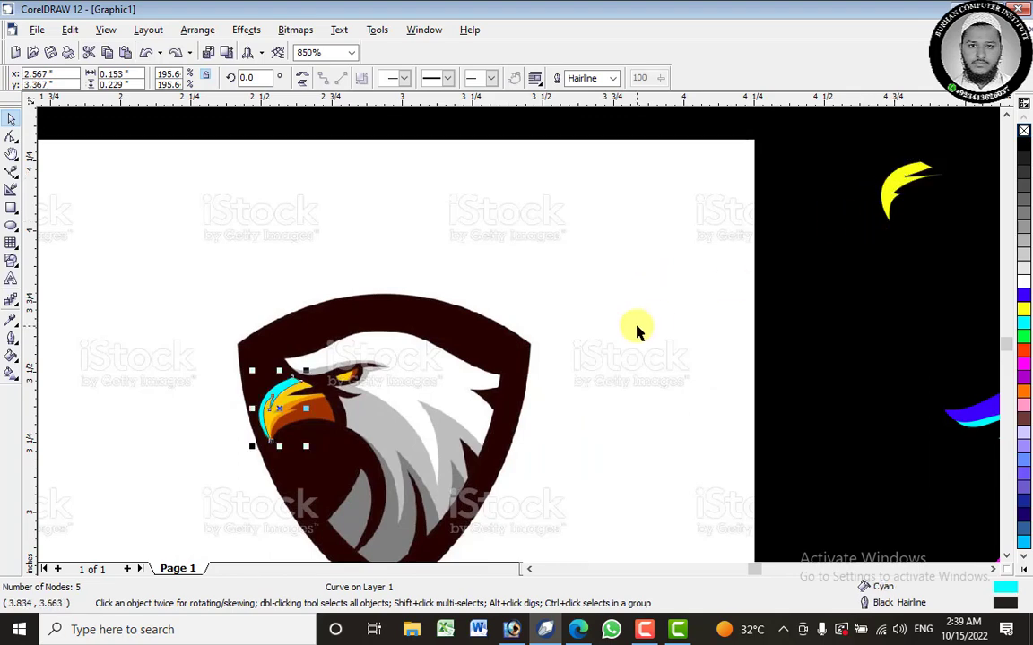
Move the yellow beak shape back onto the reference beak and order it behind the cyan shape.
click(897, 184)
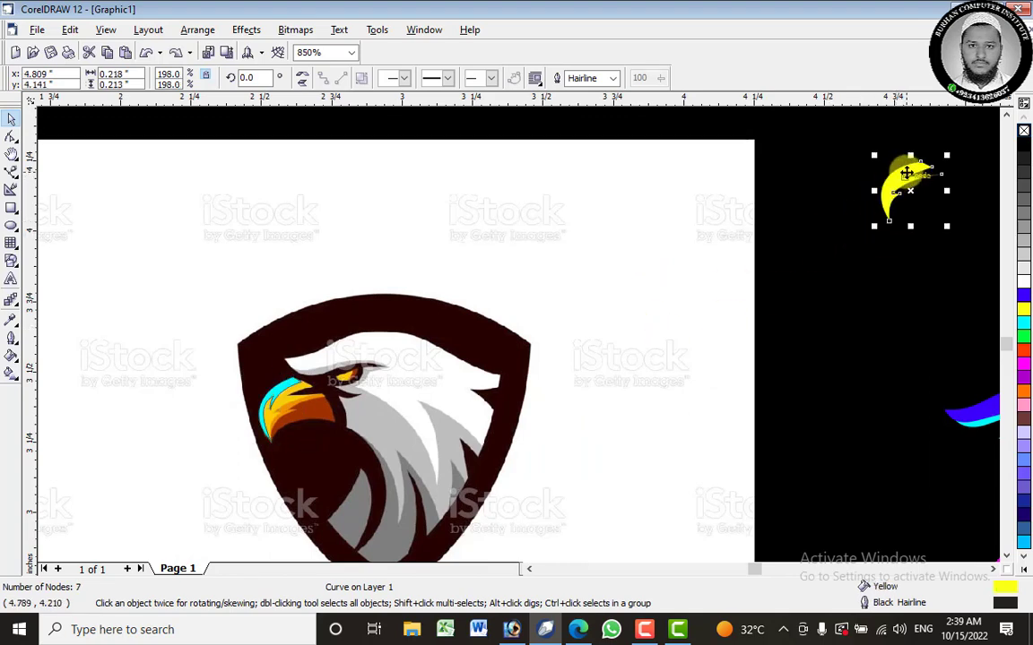
drag(284, 396, 278, 420)
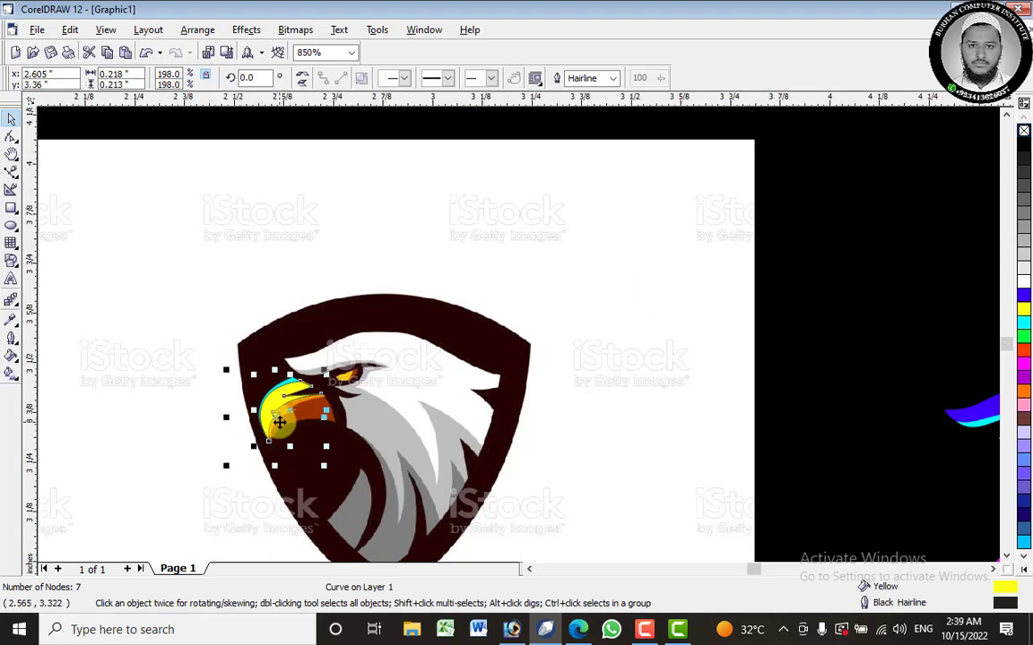
scroll(278, 419, up, 3)
scroll(230, 401, up, 1)
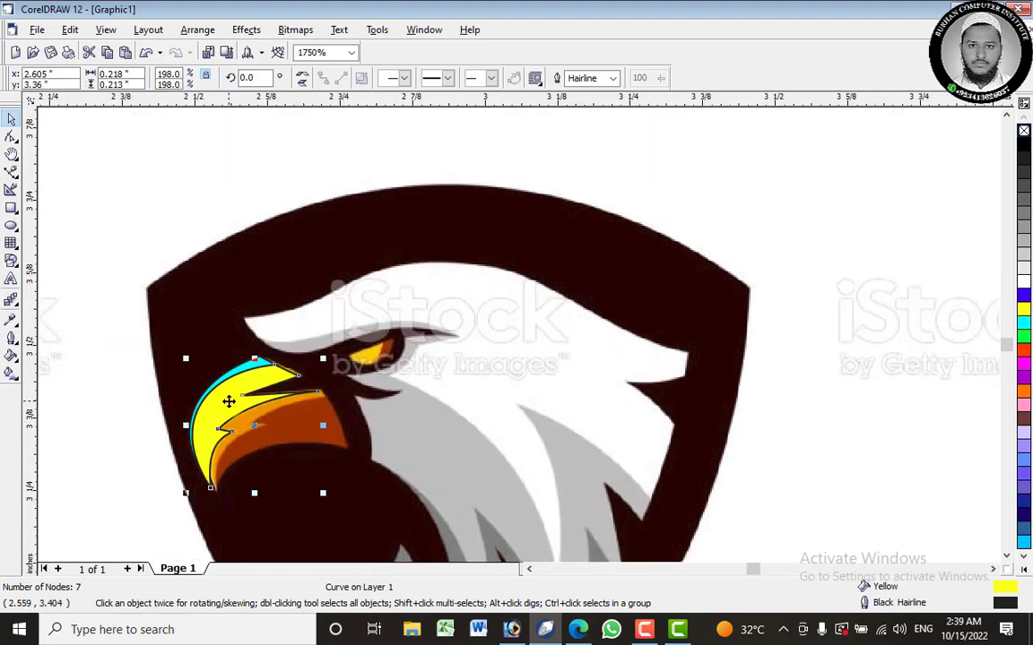
right_click(227, 397)
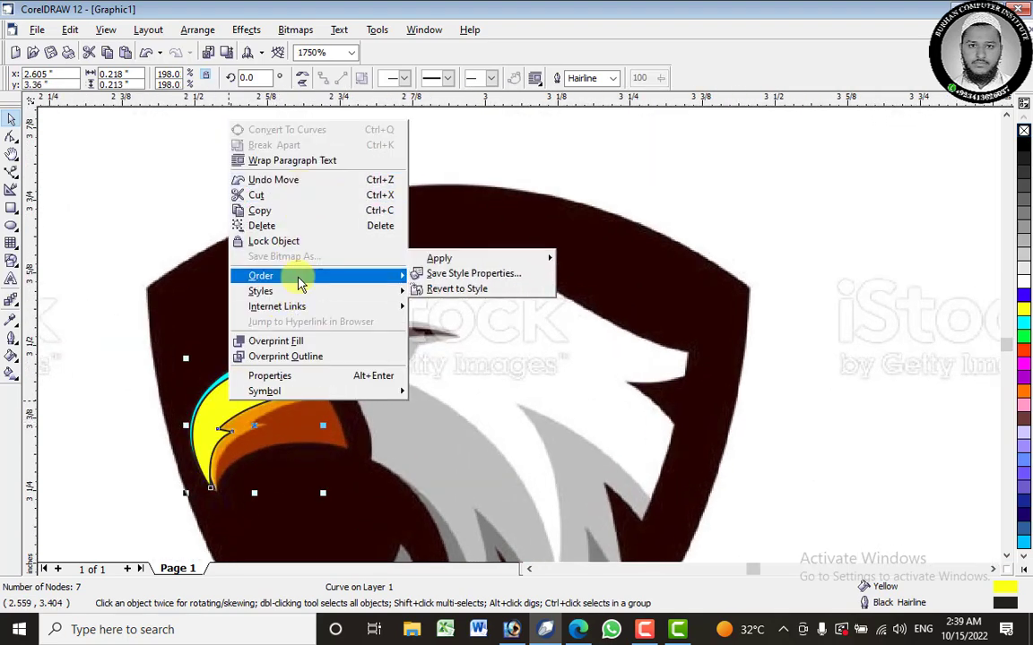
mouse_move(305, 275)
click(455, 256)
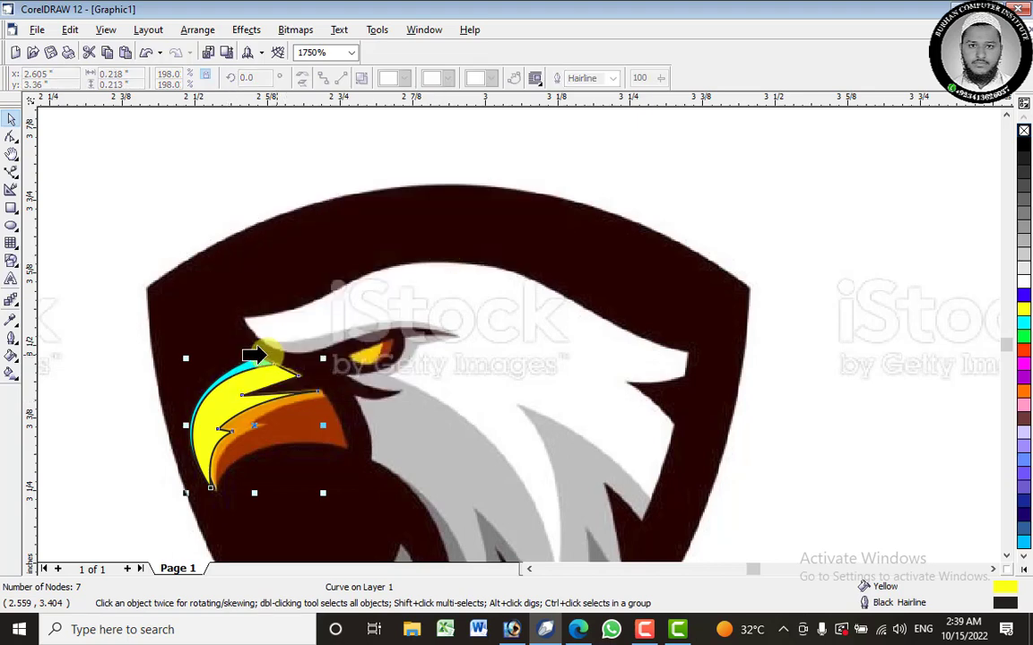
click(244, 363)
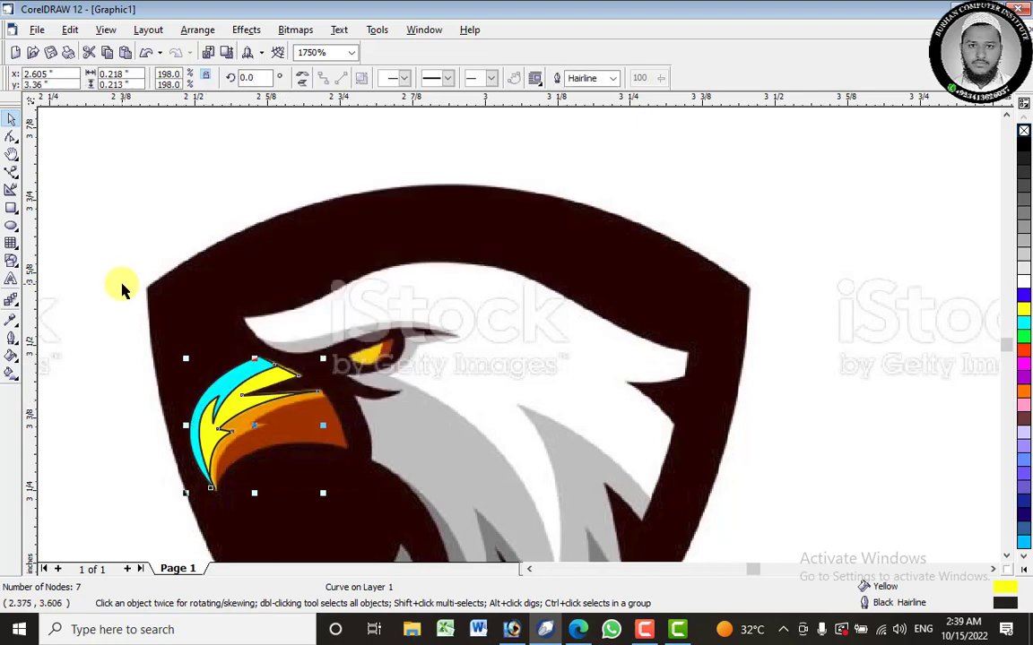
Remove the outlines from the yellow and cyan beak shapes.
click(269, 397)
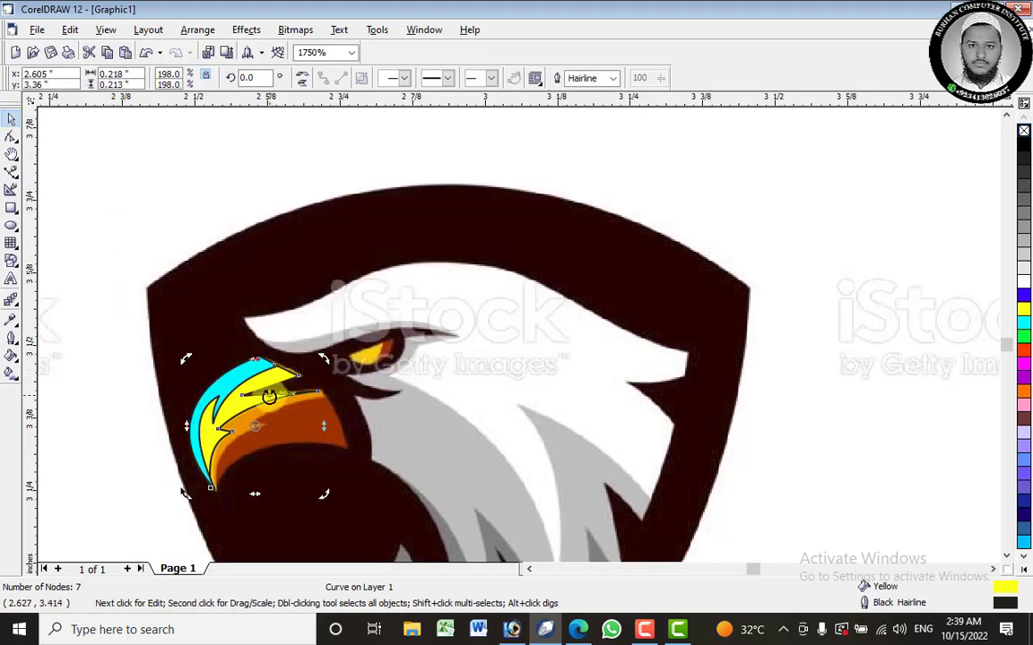
right_click(1023, 133)
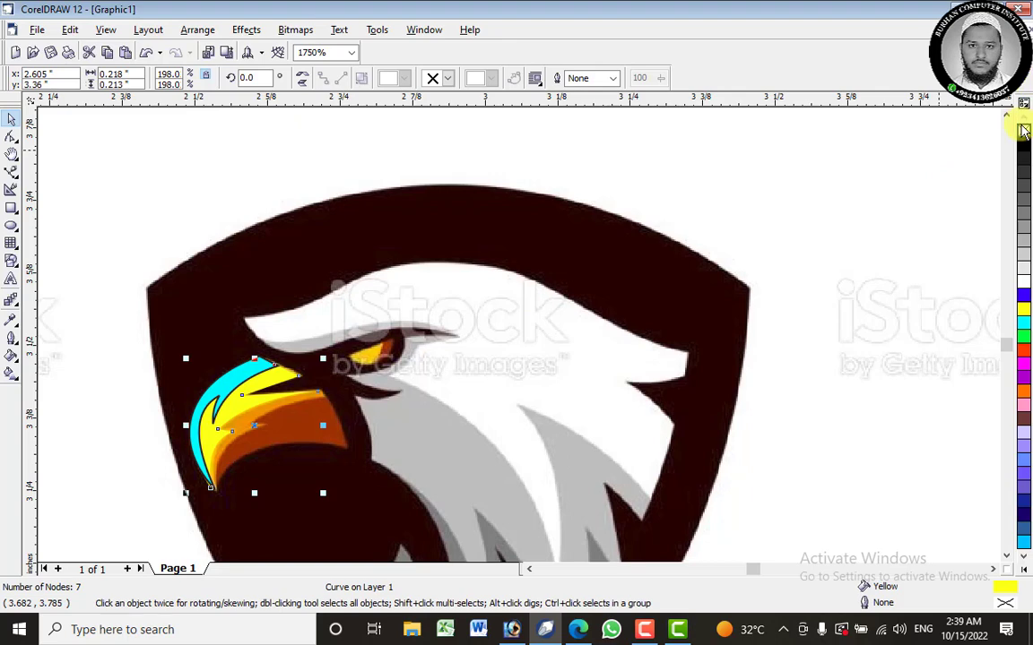
click(170, 258)
click(235, 382)
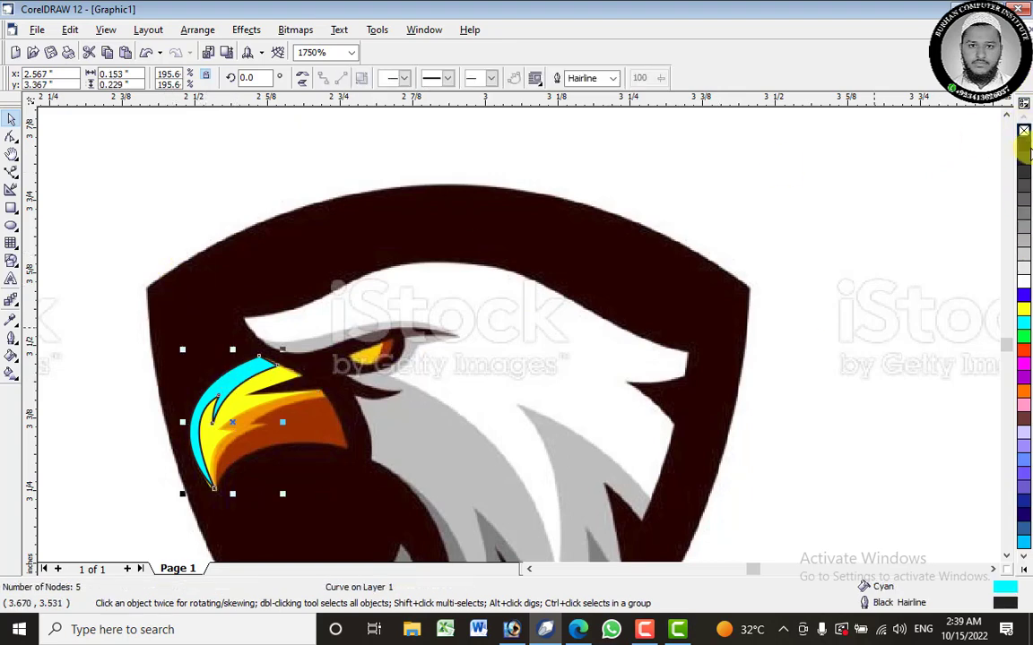
right_click(1023, 132)
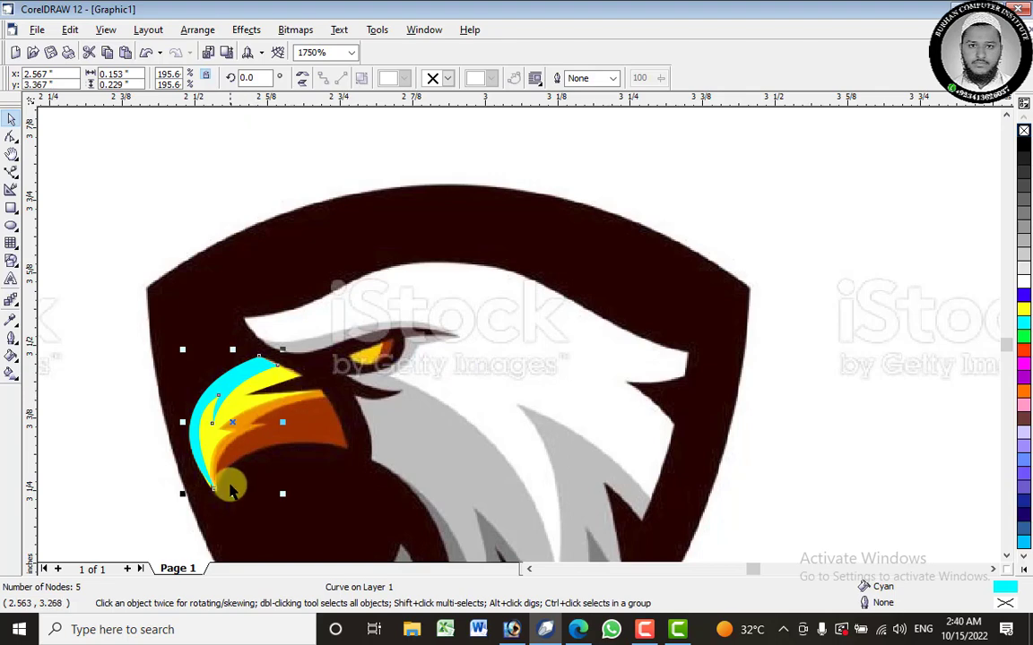
Shift the yellow beak shape slightly so that its tip meets the tip of the cyan shape.
click(212, 438)
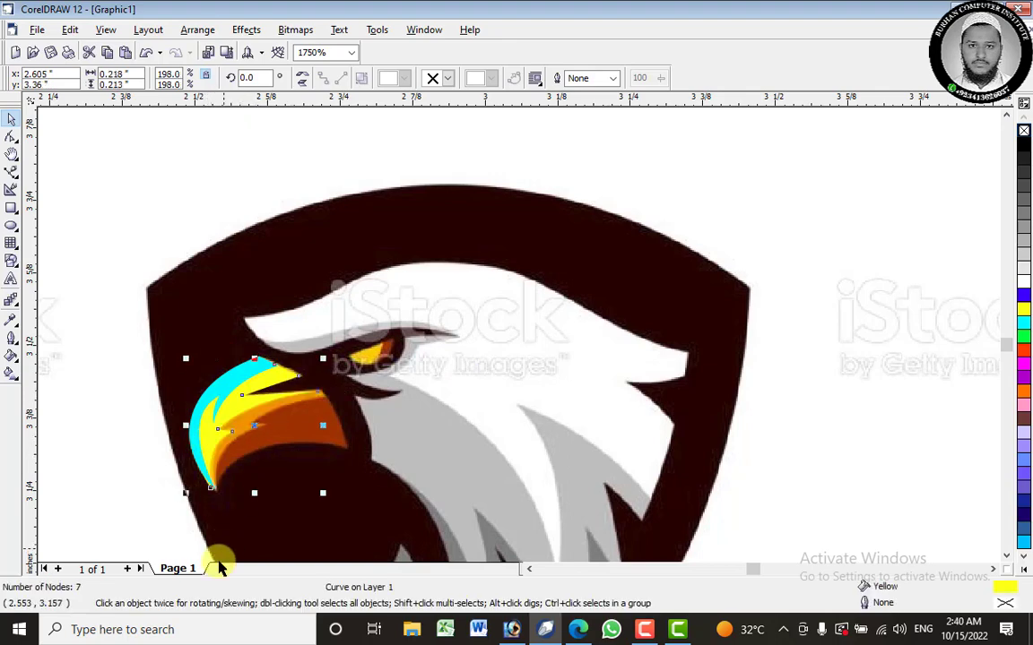
click(191, 492)
click(191, 492)
scroll(193, 490, up, 2)
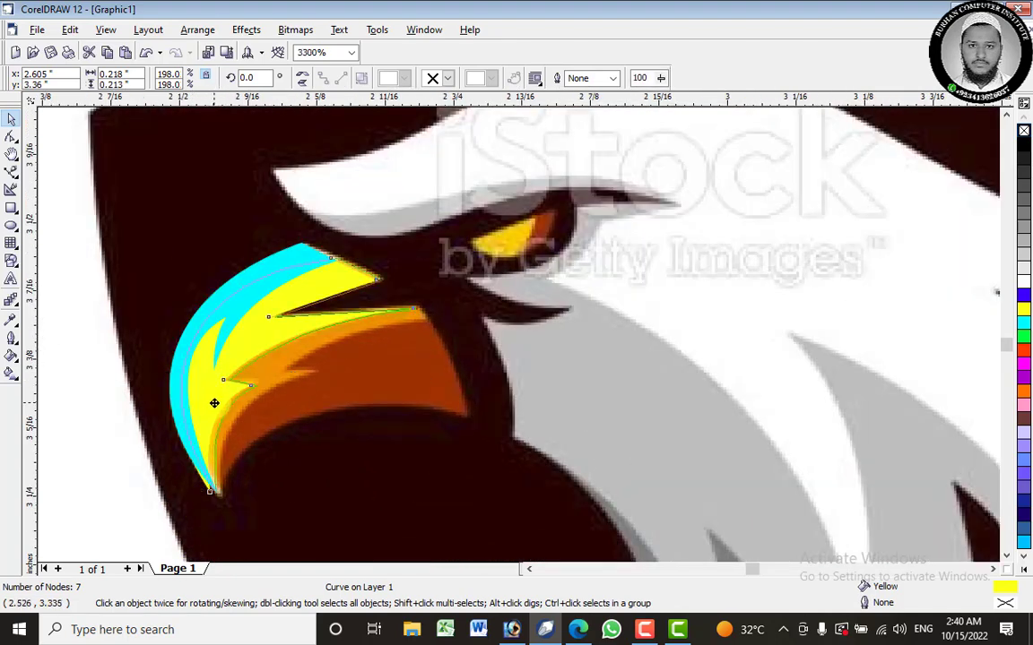
drag(214, 404, 220, 403)
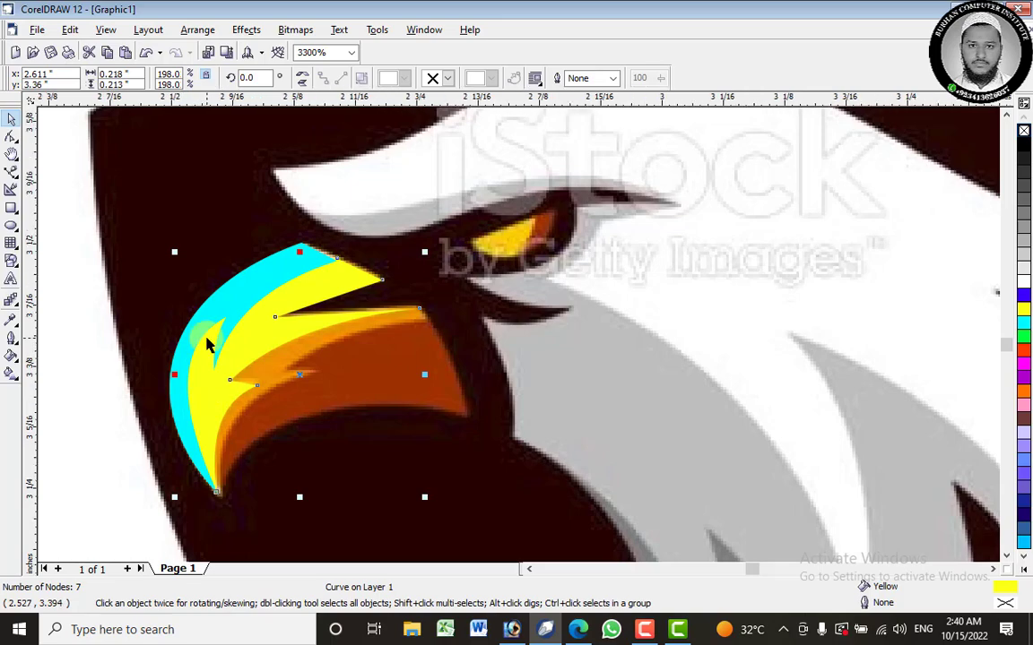
Move the orange and blue beak pieces together from the black background to beside the reference eagle's shield.
scroll(232, 332, down, 6)
scroll(269, 309, up, 2)
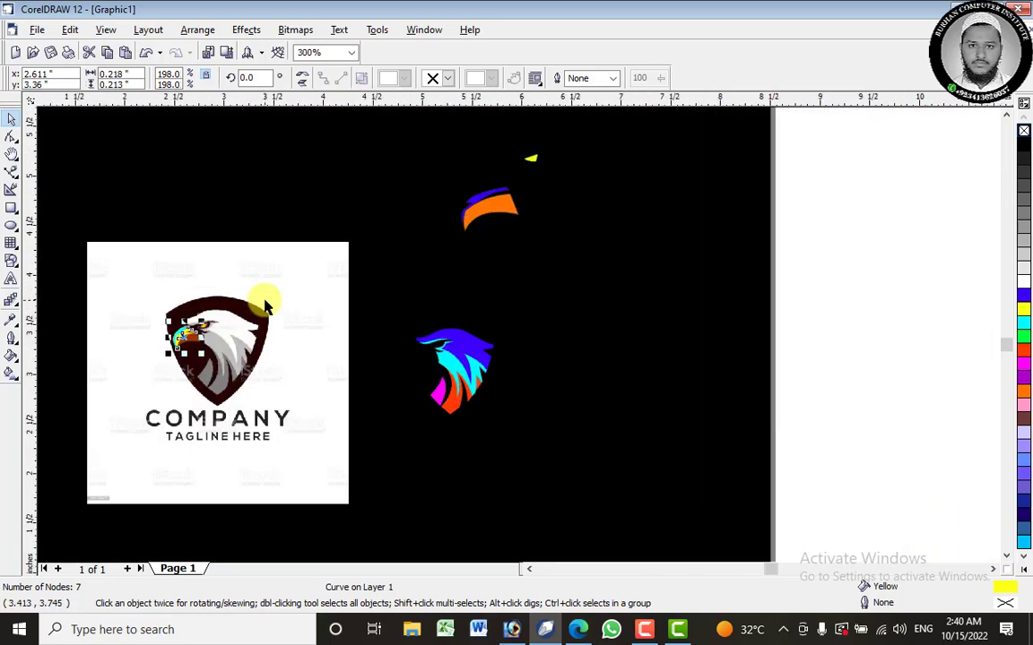
scroll(205, 278, up, 3)
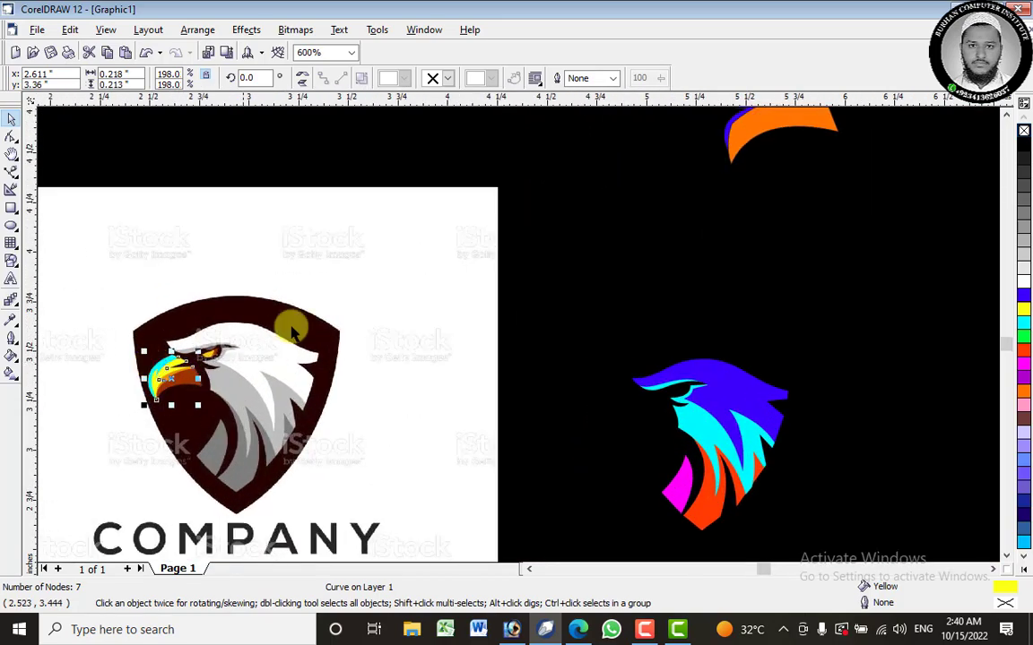
scroll(655, 212, down, 1)
drag(682, 260, 843, 141)
drag(771, 189, 240, 440)
scroll(271, 419, up, 2)
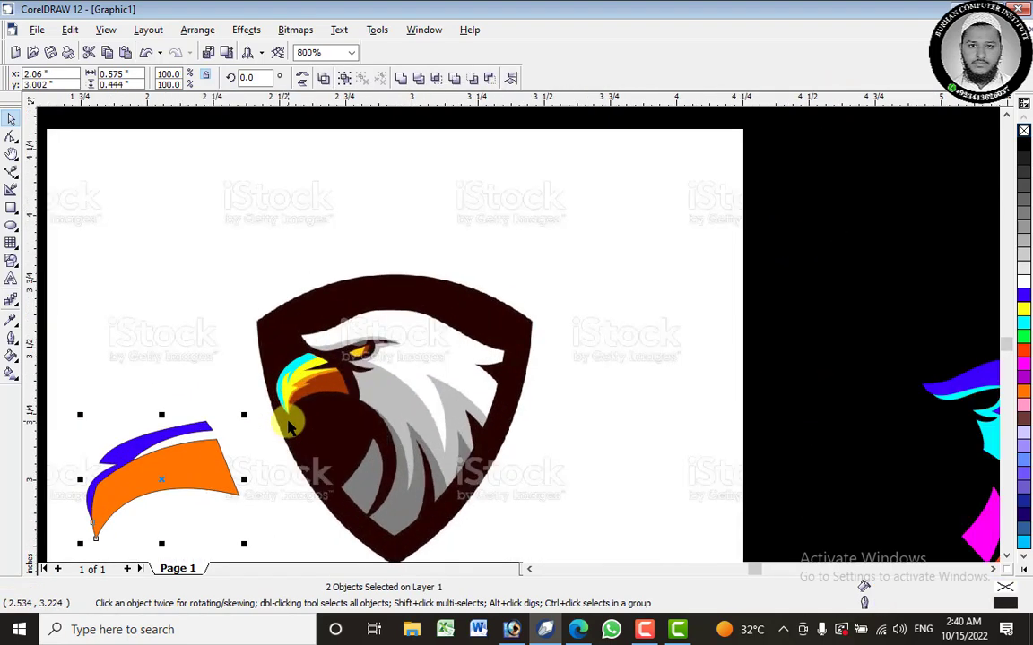
Separate the blue beak shape from the orange one, move it over the reference beak and remove its outline.
click(164, 397)
drag(170, 433, 383, 310)
scroll(325, 392, up, 2)
scroll(326, 393, up, 3)
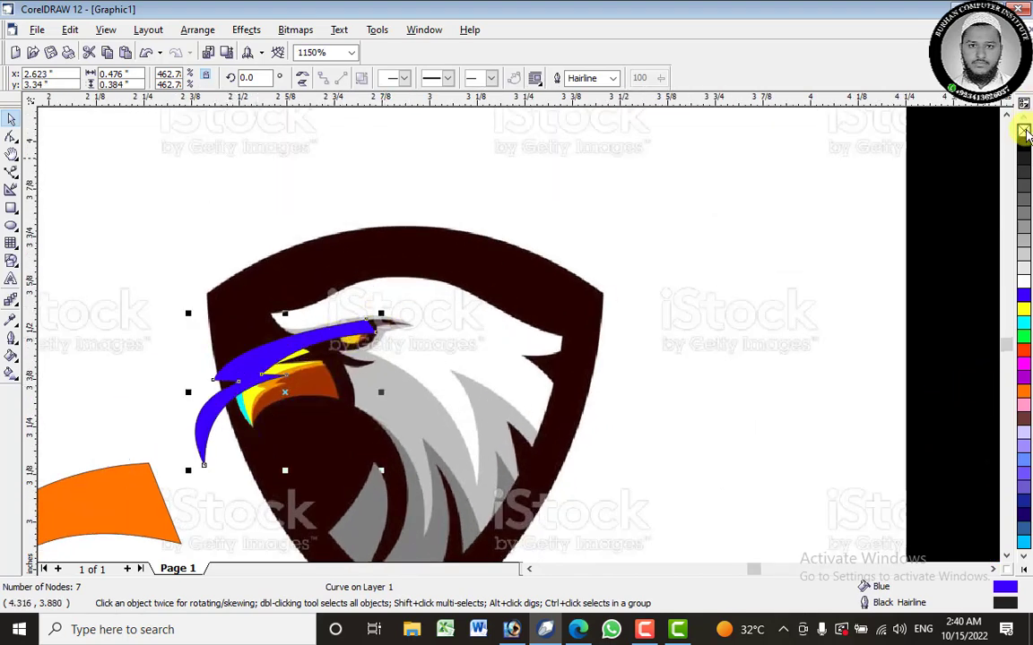
right_click(1024, 132)
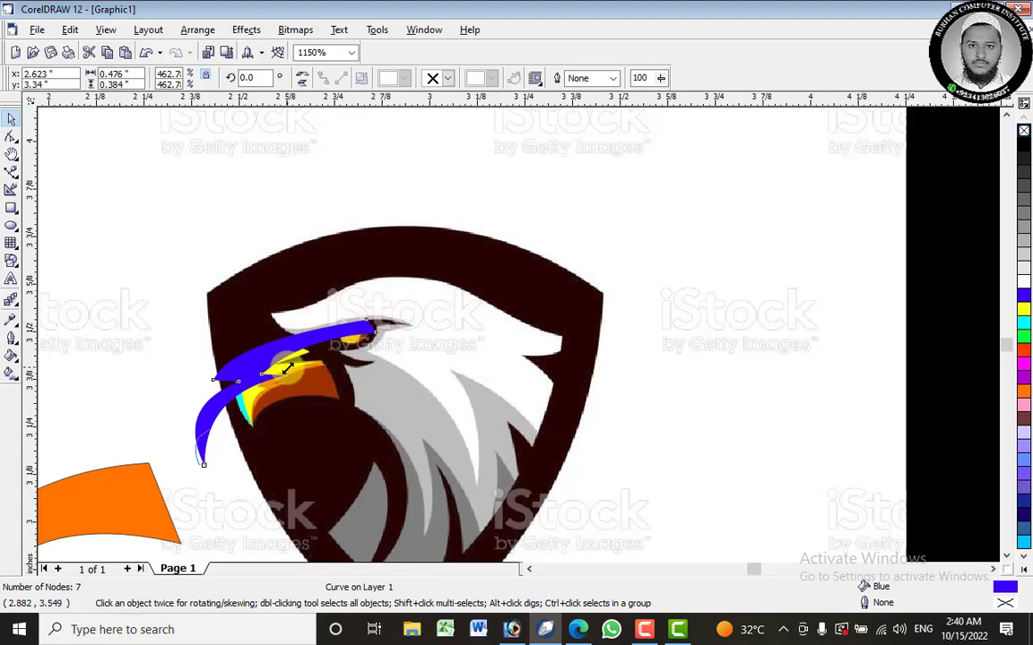
Scale the blue beak shape to about 0.203 by 0.164 inches and fit it over the reference beak's light-orange band.
drag(287, 368, 246, 424)
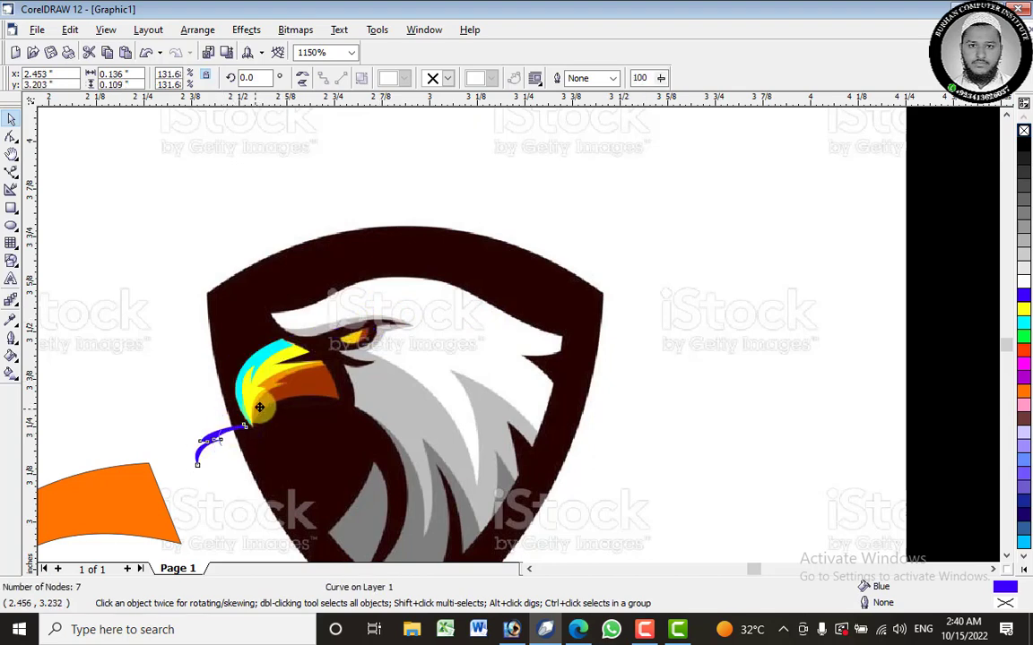
drag(280, 377, 279, 380)
scroll(280, 380, up, 4)
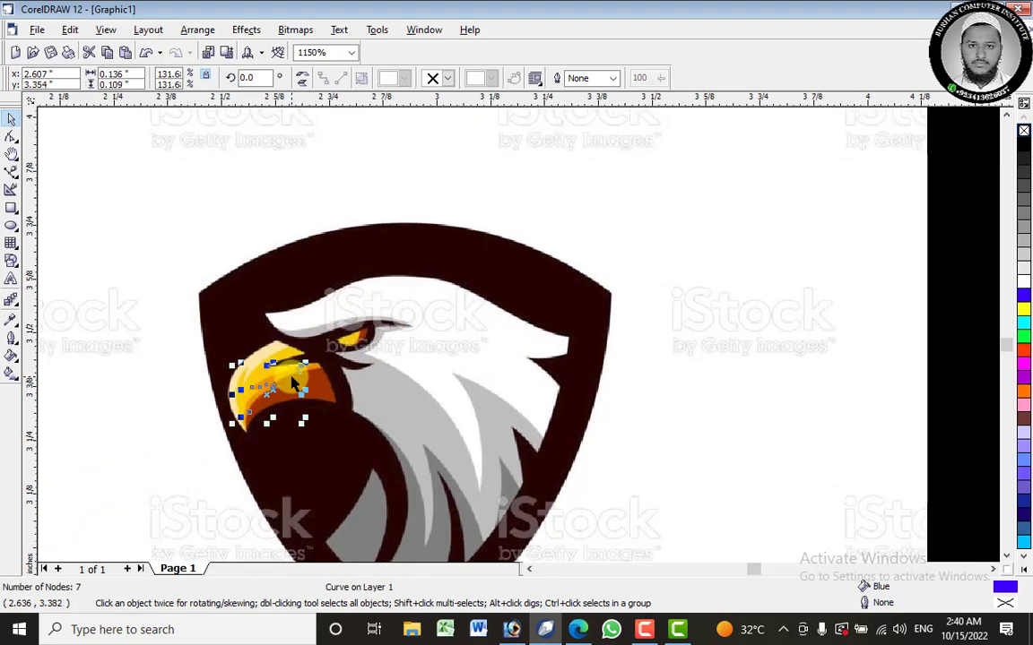
scroll(245, 457, up, 4)
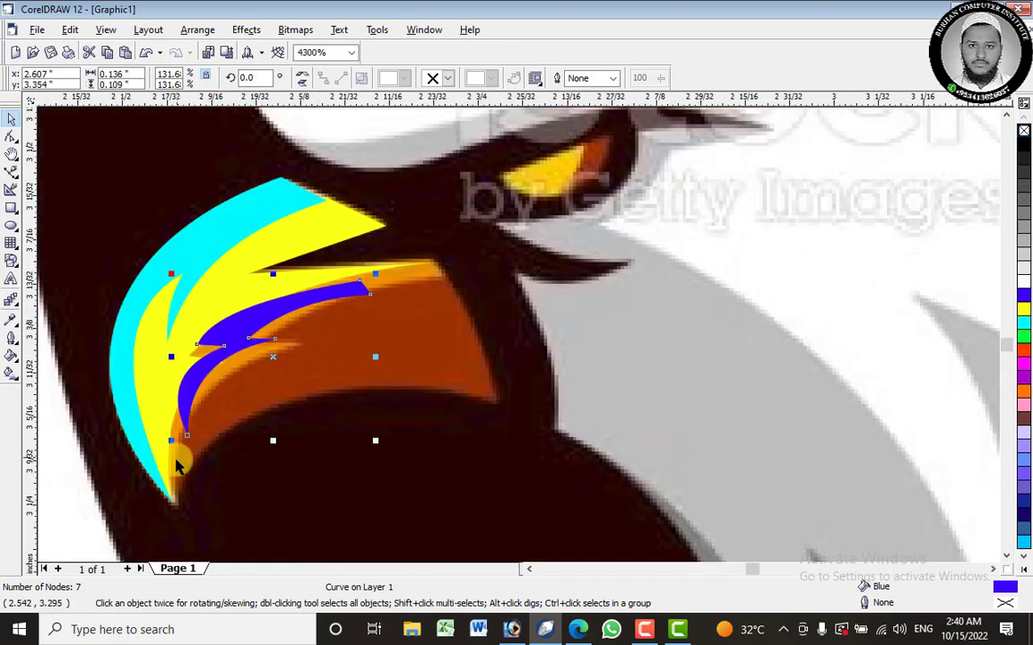
drag(170, 441, 125, 514)
drag(377, 273, 436, 256)
mouse_move(253, 339)
mouse_down()
mouse_move(249, 323)
mouse_move(283, 317)
mouse_move(262, 338)
mouse_up()
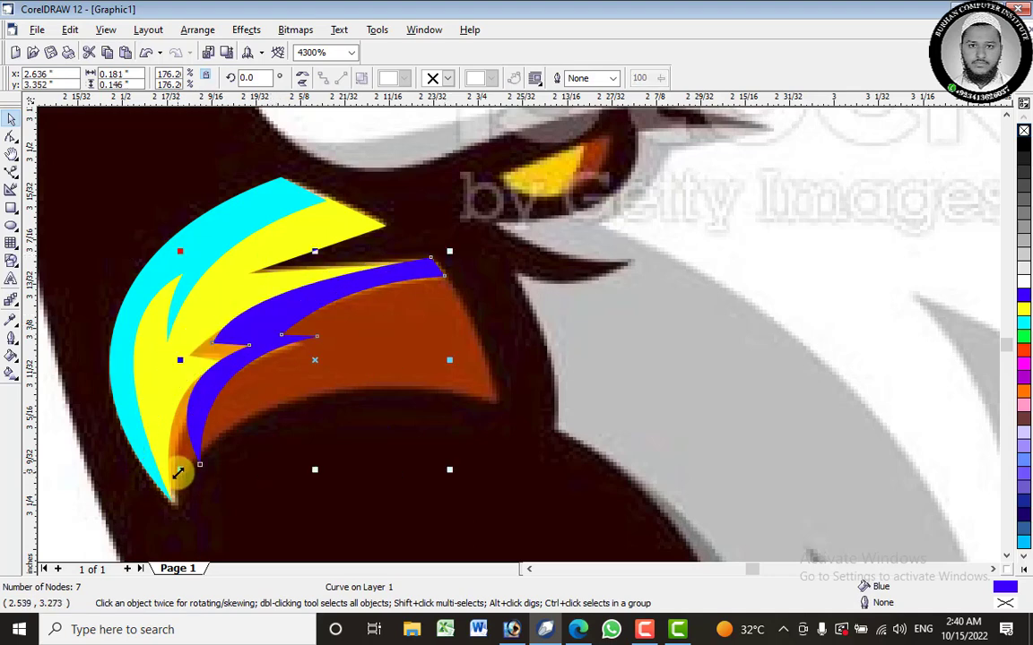
drag(178, 472, 146, 525)
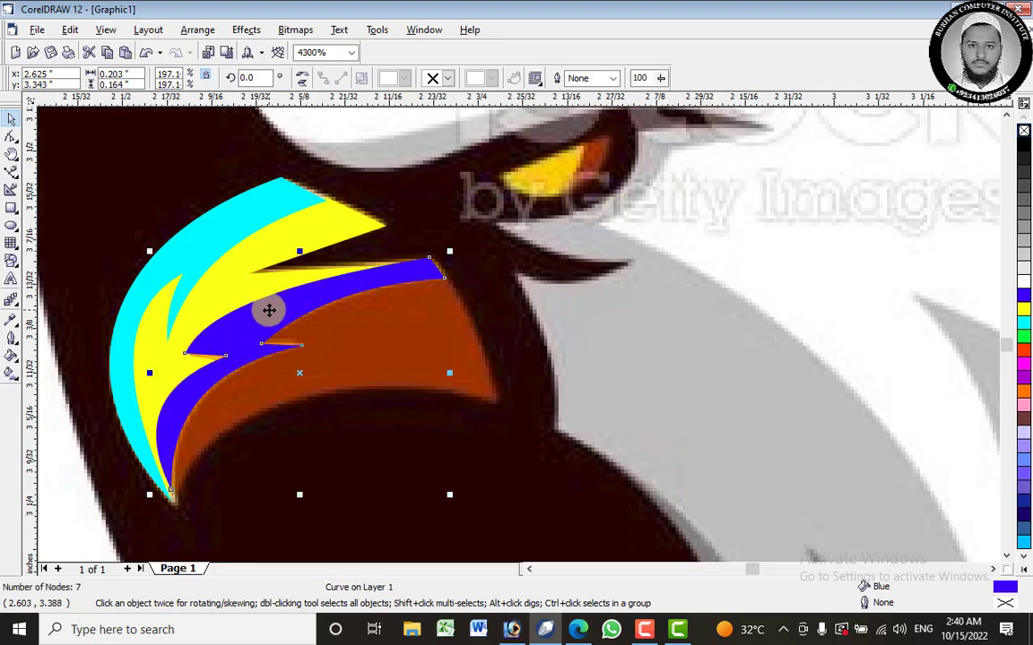
Place the blue beak shape behind the yellow beak shape in the stacking order.
right_click(269, 310)
mouse_move(363, 466)
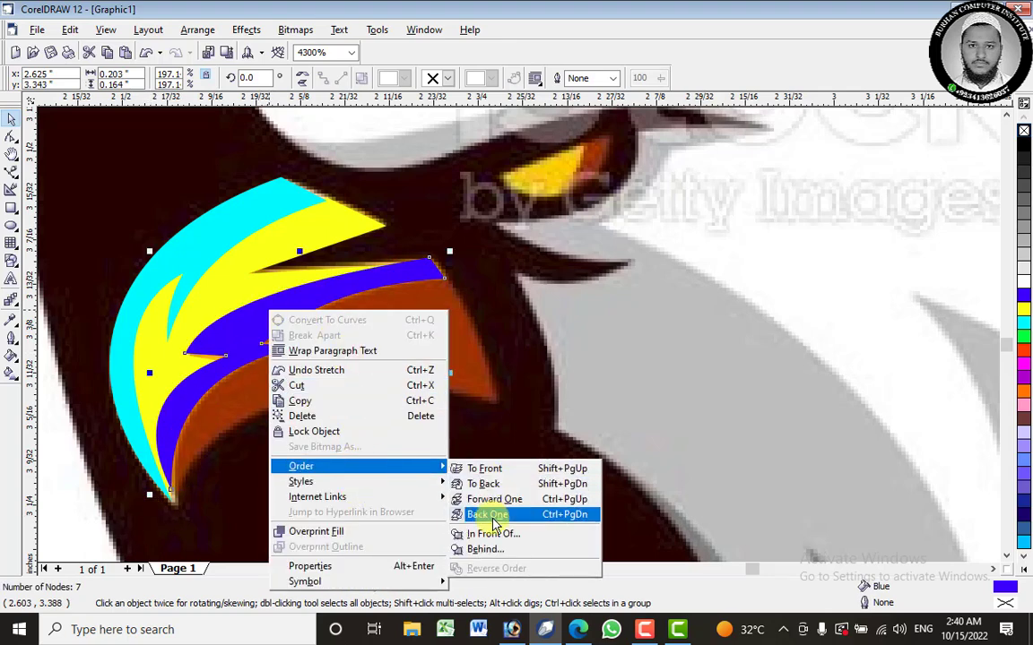
click(497, 549)
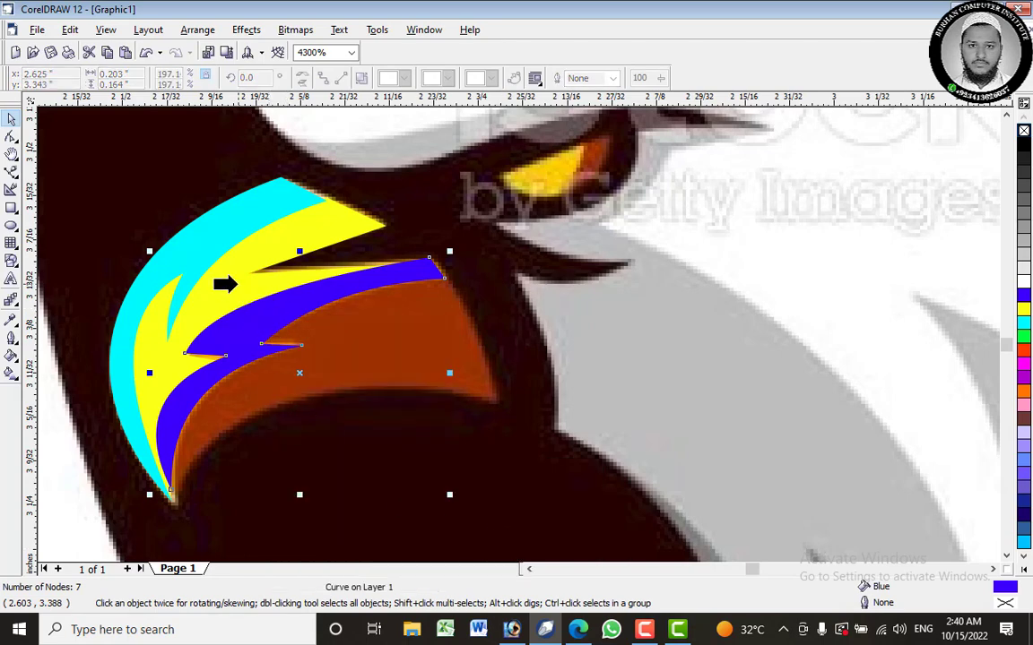
click(235, 284)
Shift the blue beak shape toward the beak tip and scale it to about 0.209 by 0.169 inches.
drag(285, 344, 212, 373)
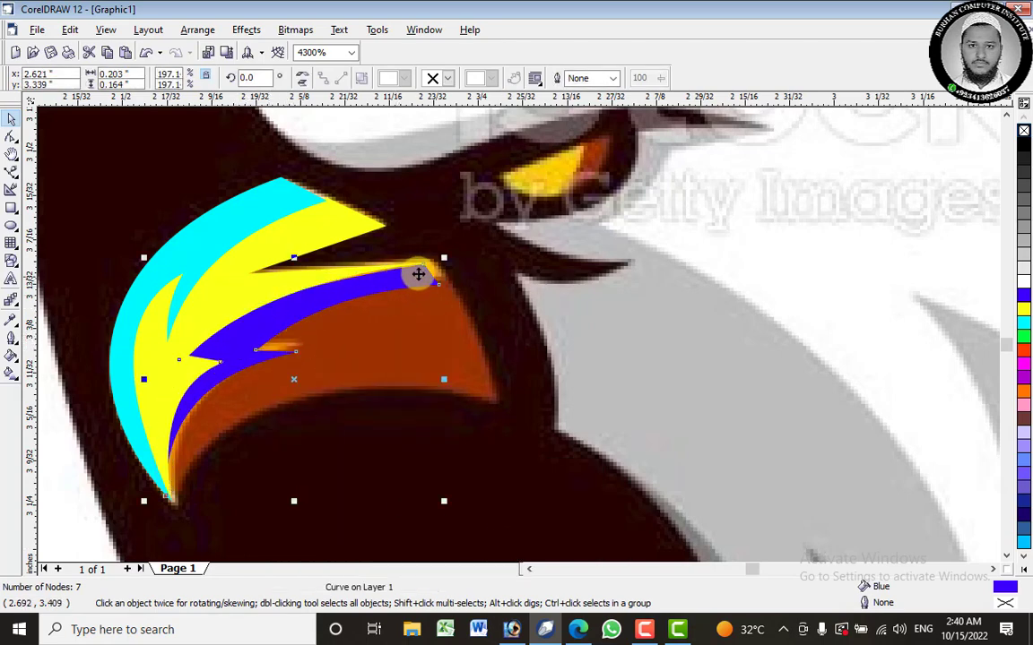
drag(452, 250, 438, 251)
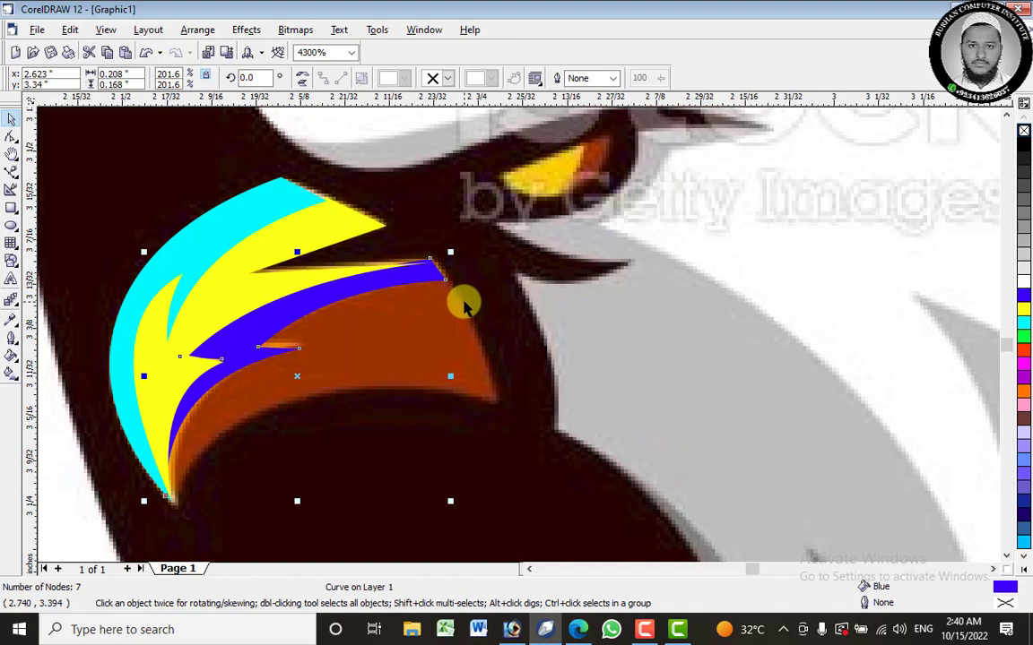
drag(448, 255, 452, 251)
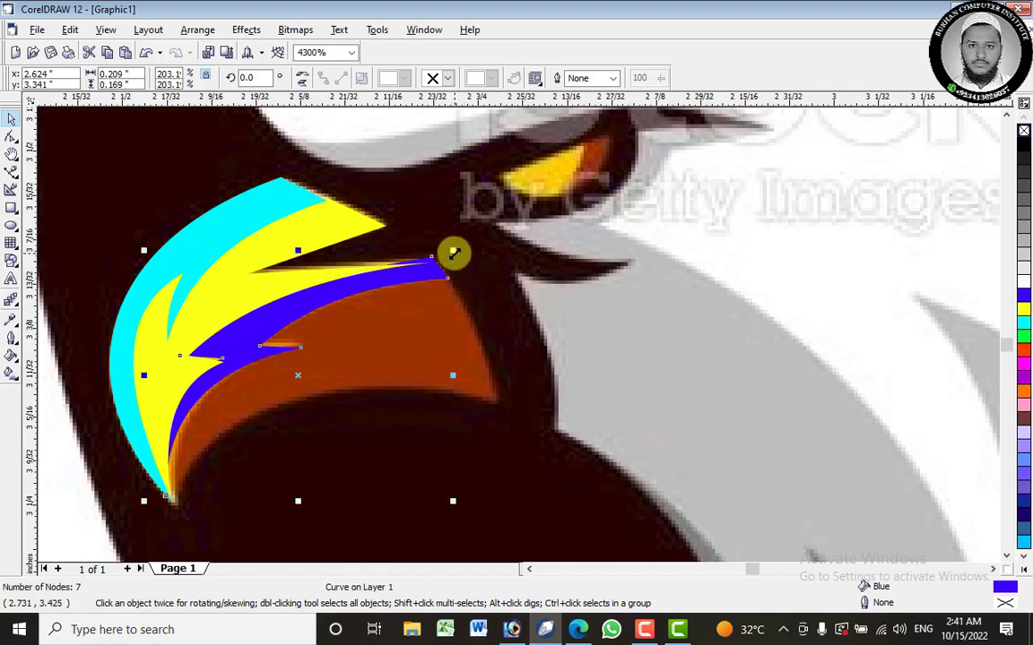
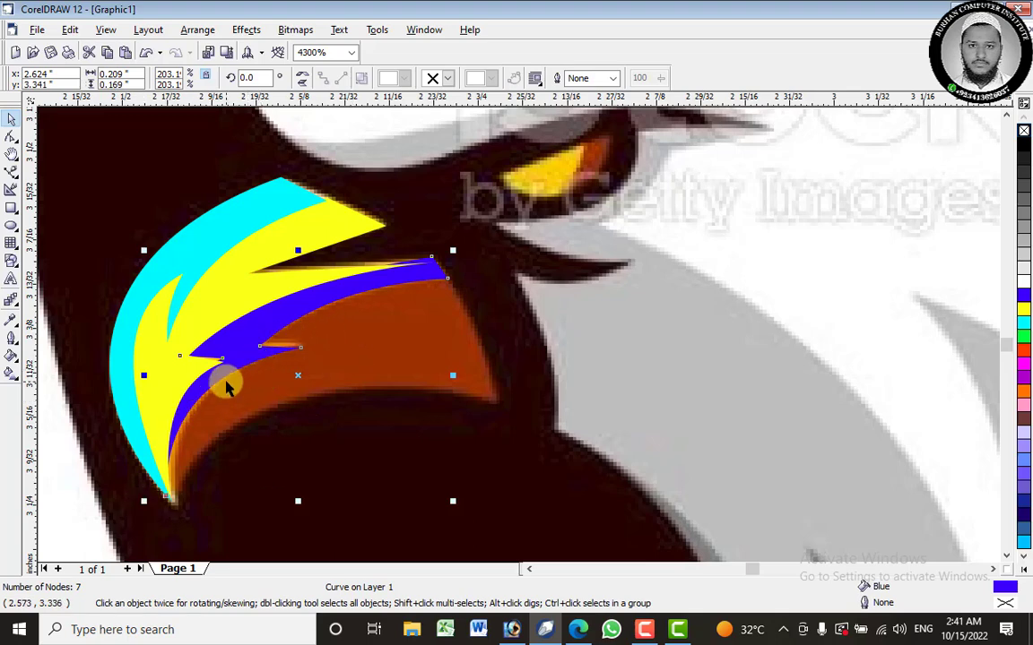
Try to reshape the blue beak shape by adjusting its nodes at the beak tip and the inner notch.
click(12, 136)
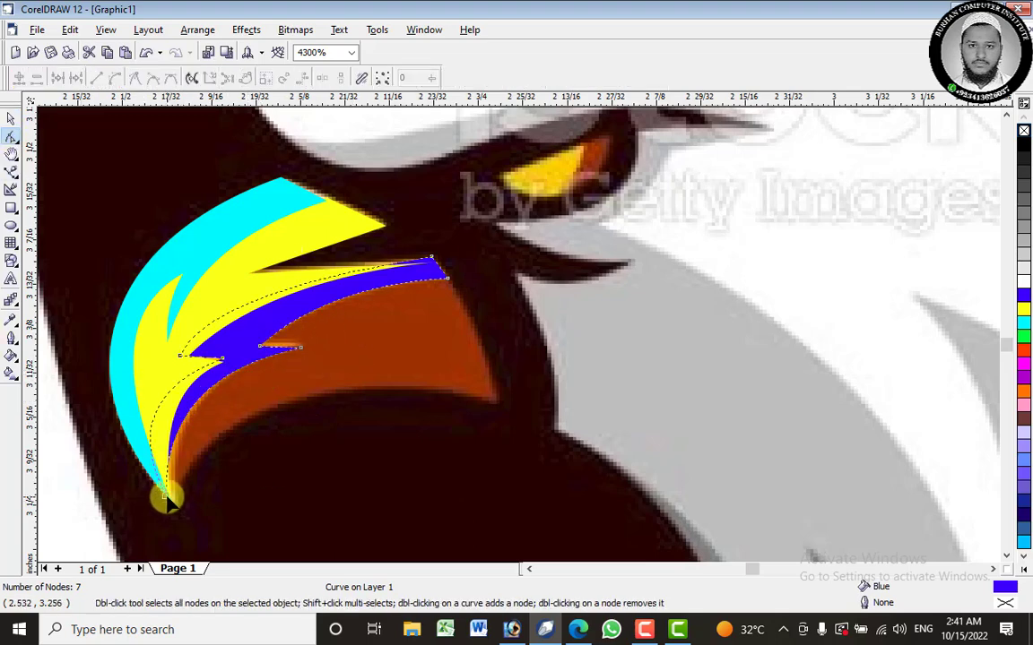
click(169, 497)
drag(168, 496, 169, 503)
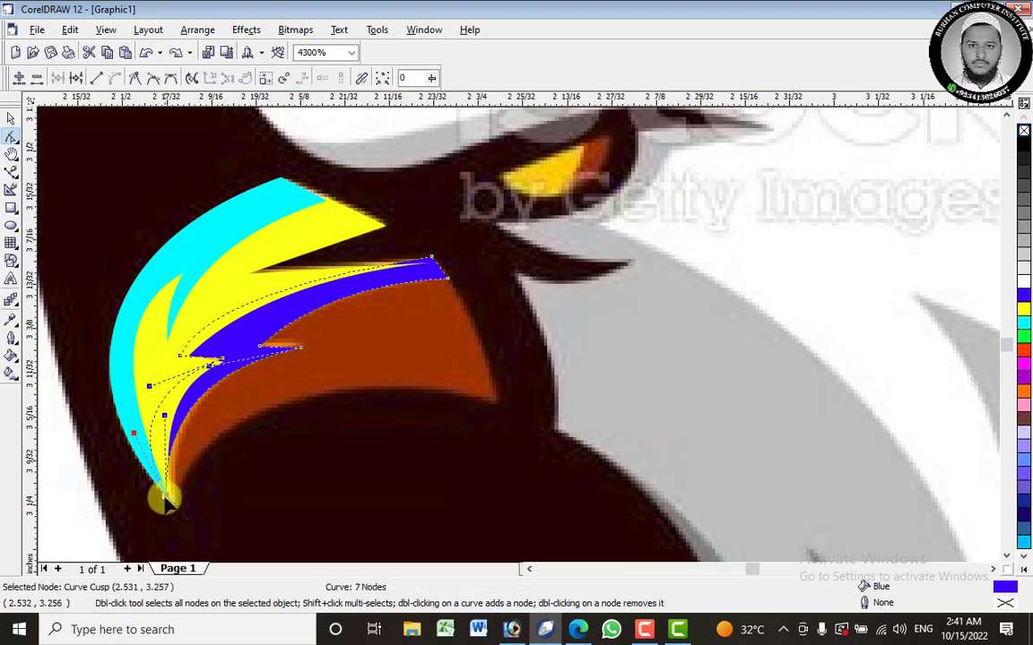
right_click(164, 499)
click(157, 410)
click(213, 379)
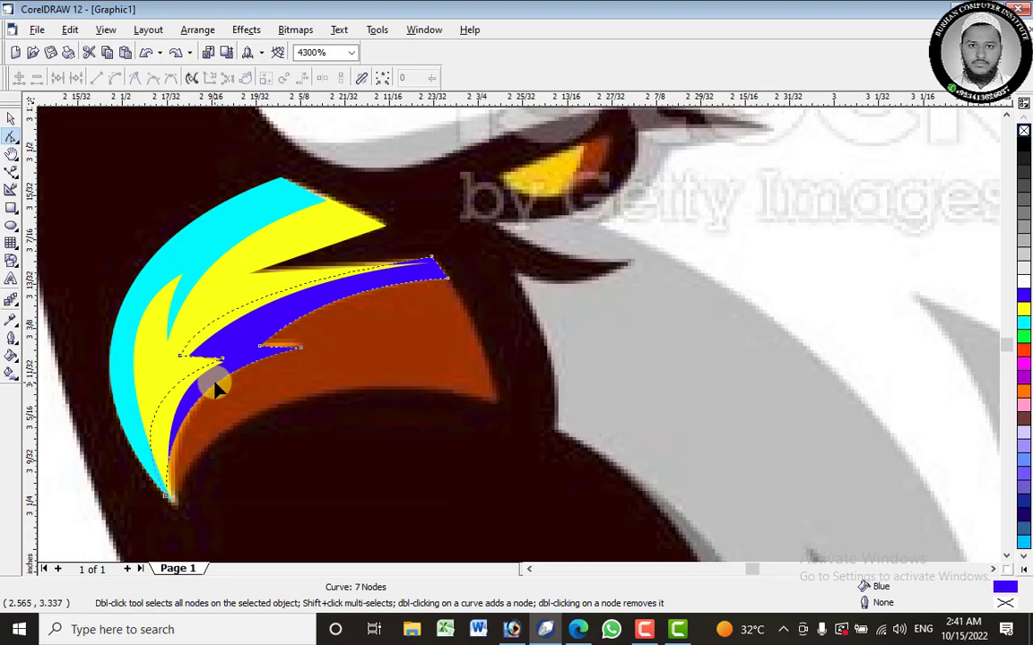
click(300, 348)
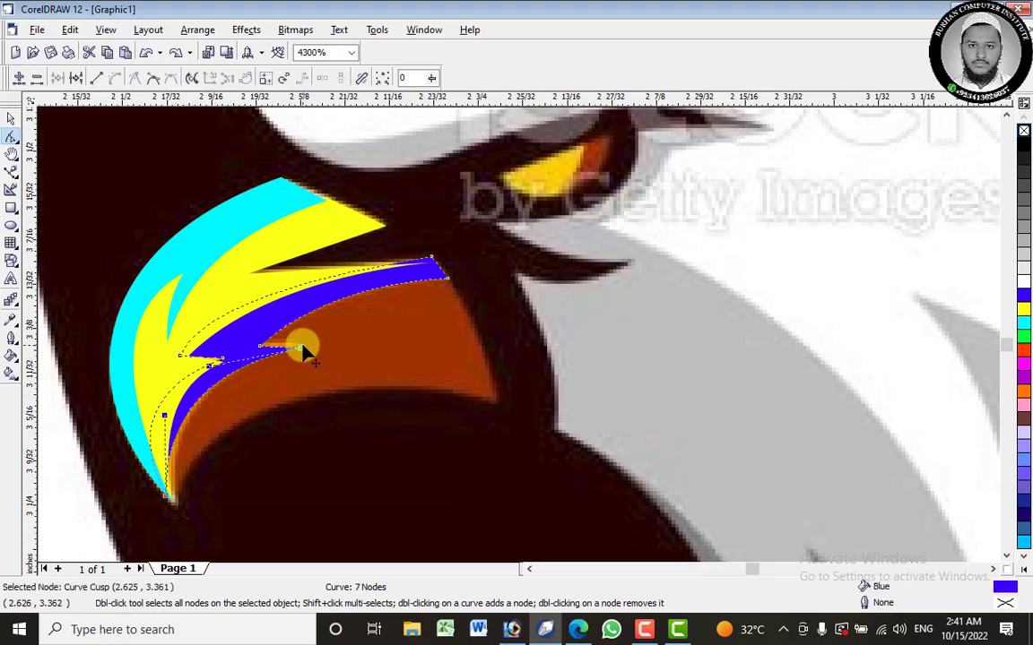
drag(302, 348, 294, 349)
key(ctrl+z)
right_click(198, 403)
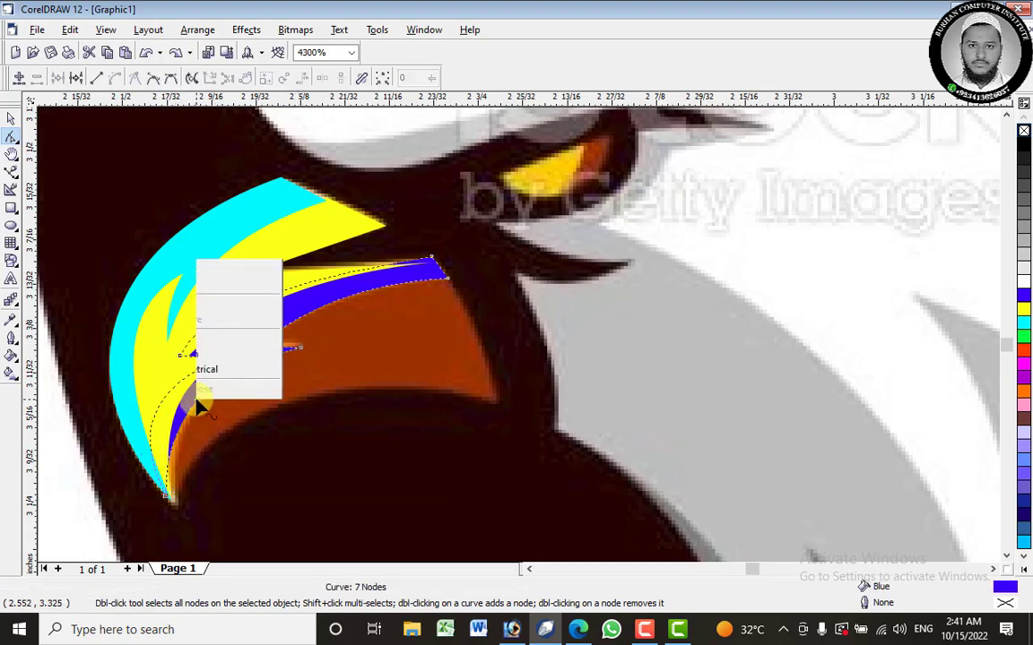
click(256, 224)
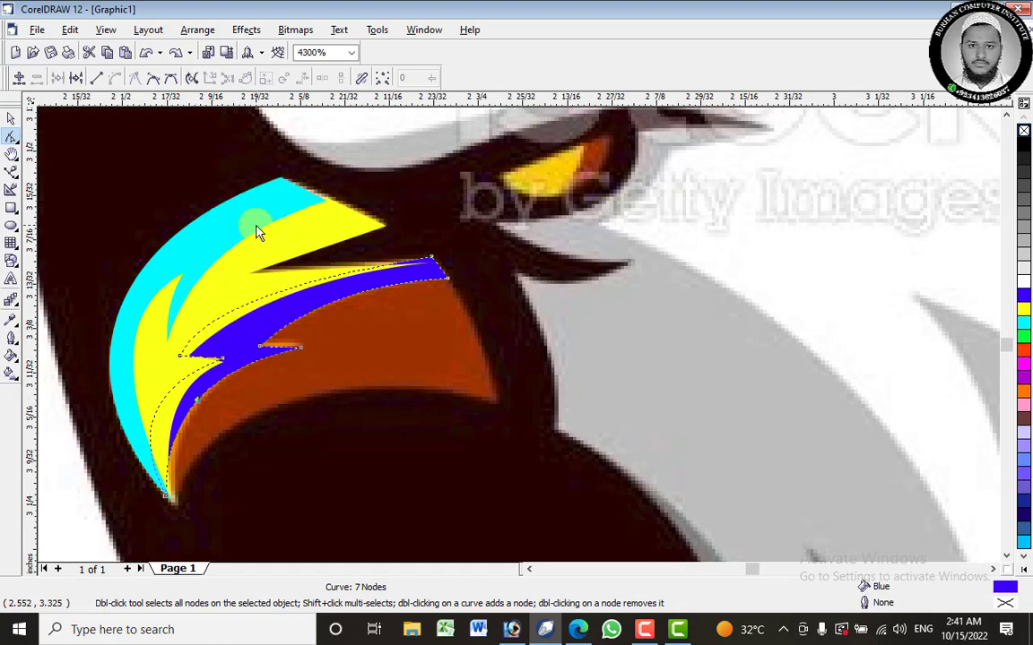
click(12, 120)
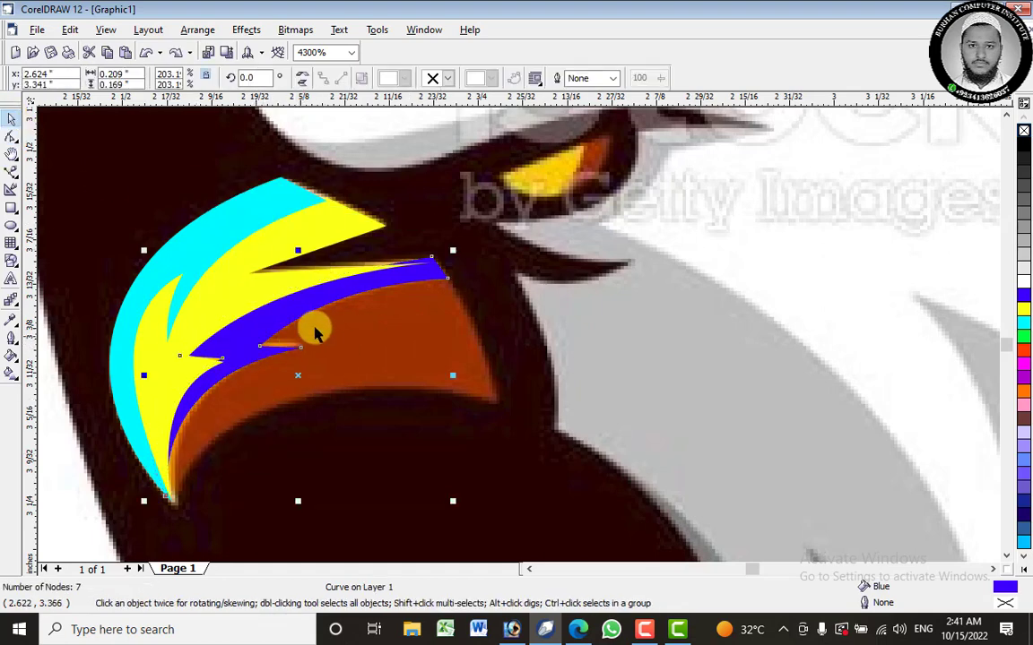
Move the orange beak shape from beside the shield onto the reference eagle's head.
scroll(314, 332, down, 5)
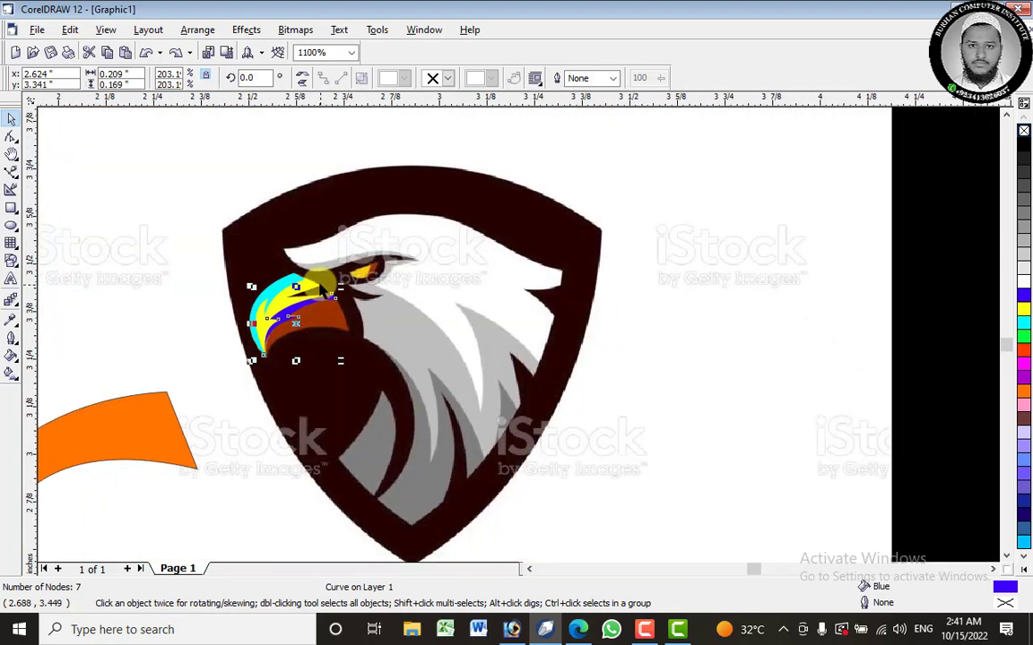
scroll(321, 289, up, 1)
click(116, 450)
drag(116, 449, 373, 333)
scroll(327, 315, up, 8)
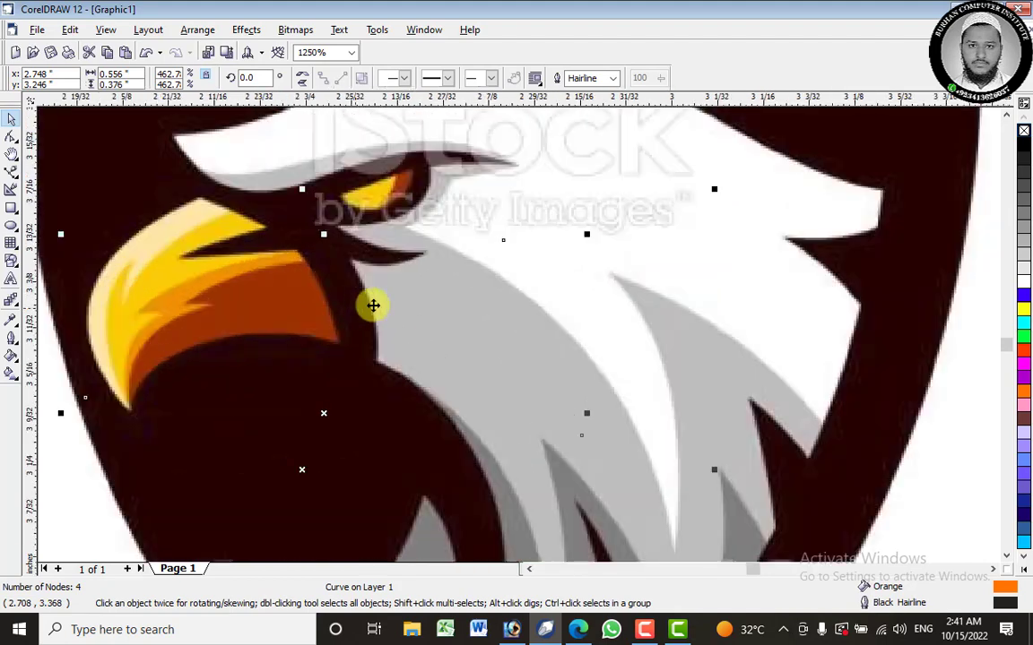
scroll(373, 306, up, 3)
scroll(487, 298, down, 3)
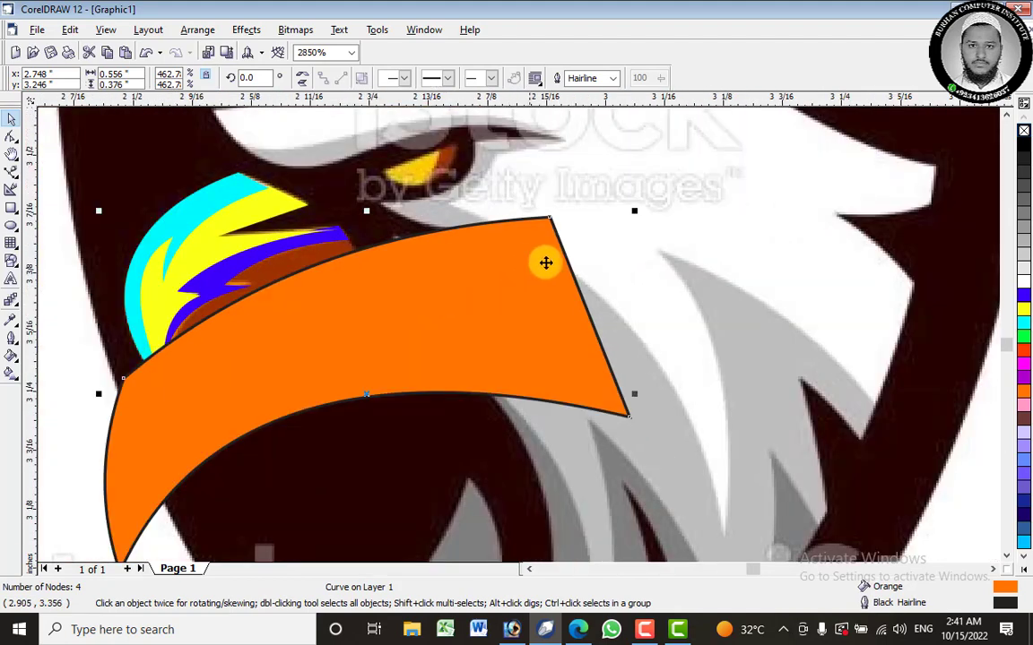
Scale the orange shape to about 0.241 by 0.163 inches over the reference's lower beak and remove its outline.
drag(633, 212, 214, 496)
drag(338, 268, 338, 268)
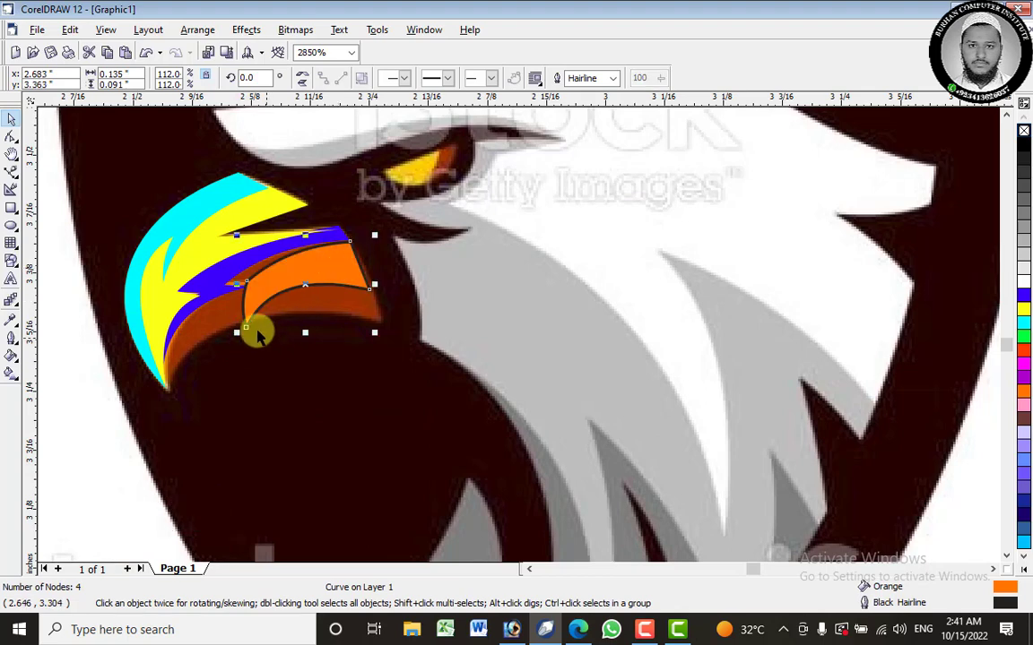
drag(235, 330, 156, 401)
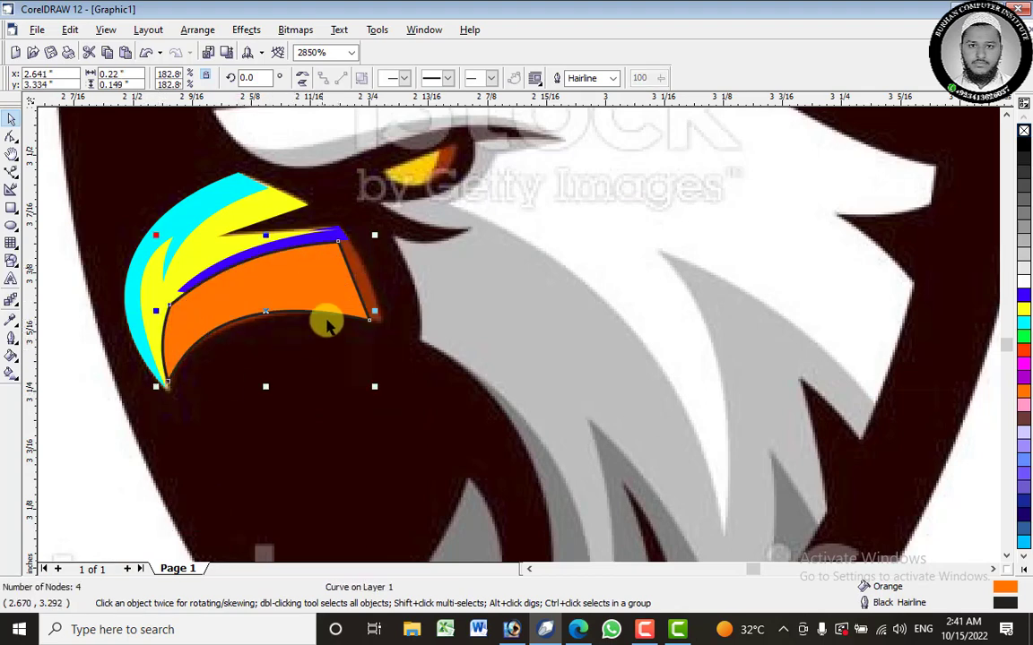
drag(379, 236, 395, 222)
right_click(1023, 133)
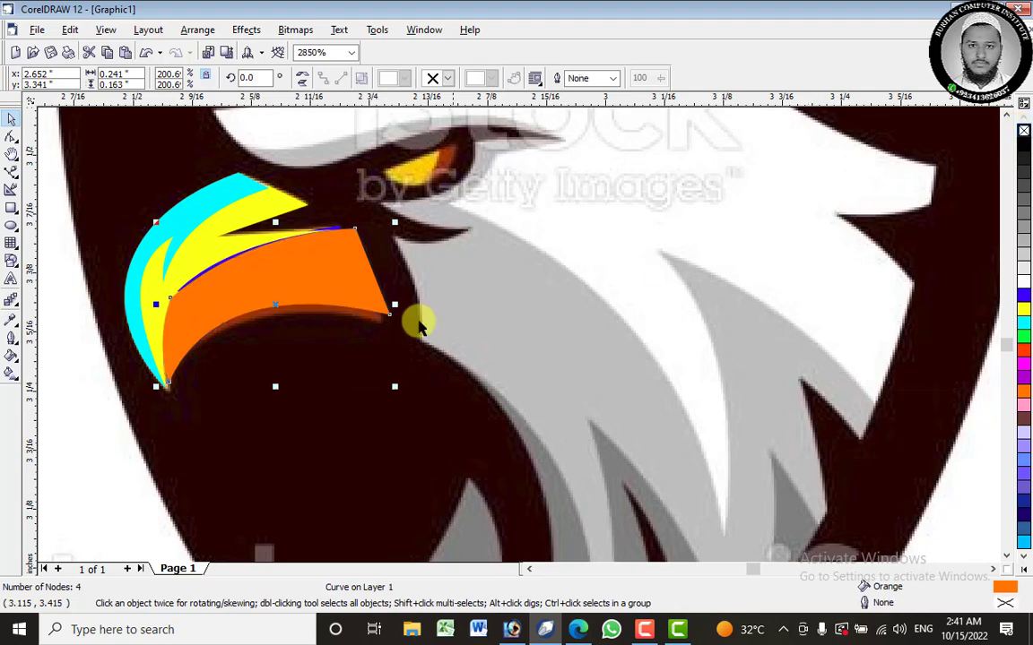
Place the orange beak shape behind the yellow beak shape in the stacking order.
right_click(348, 277)
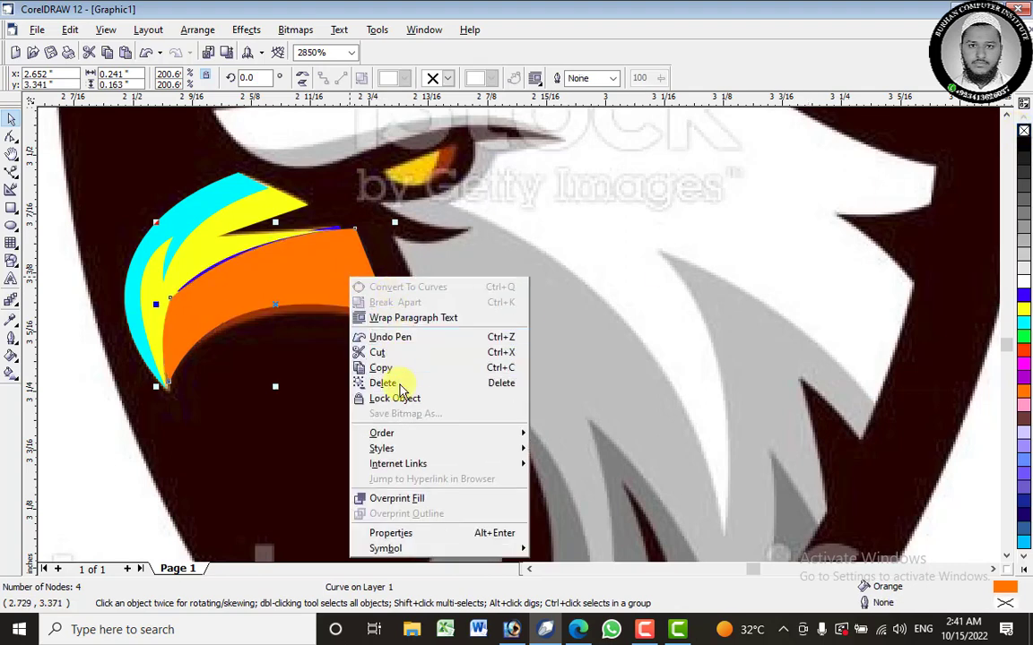
mouse_move(408, 433)
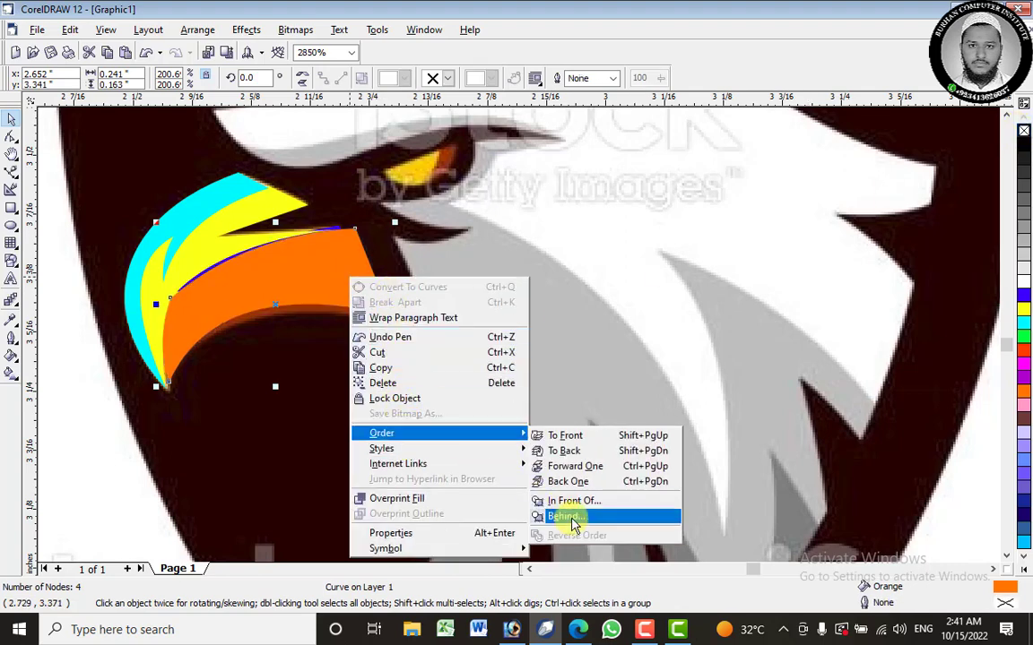
click(567, 517)
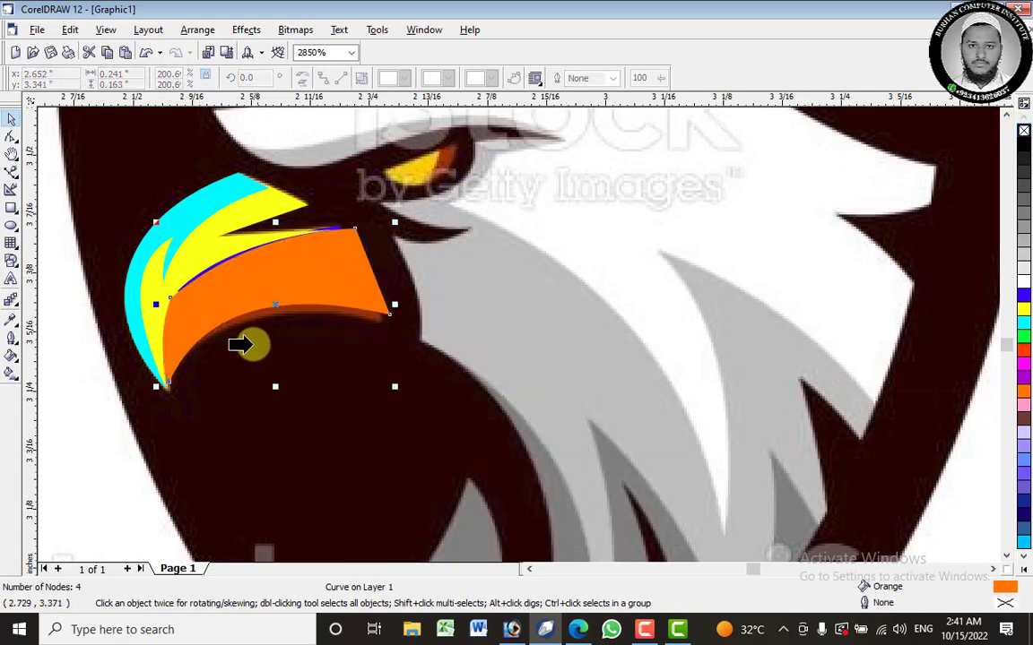
click(207, 268)
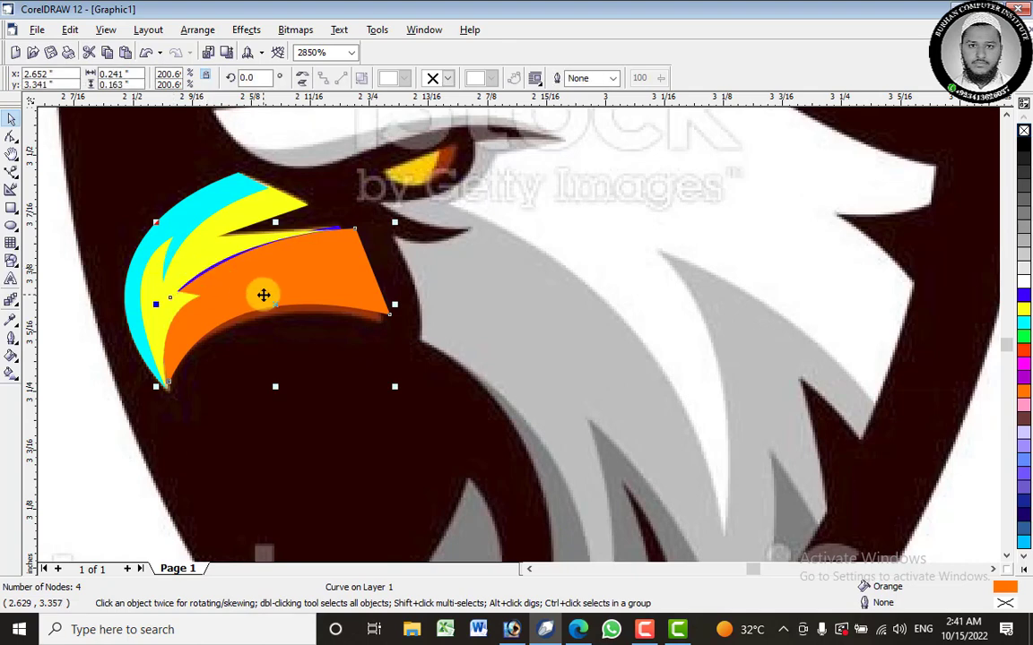
Shift the orange shape down to uncover the blue one and place it behind the blue beak shape.
drag(272, 282, 282, 301)
right_click(281, 301)
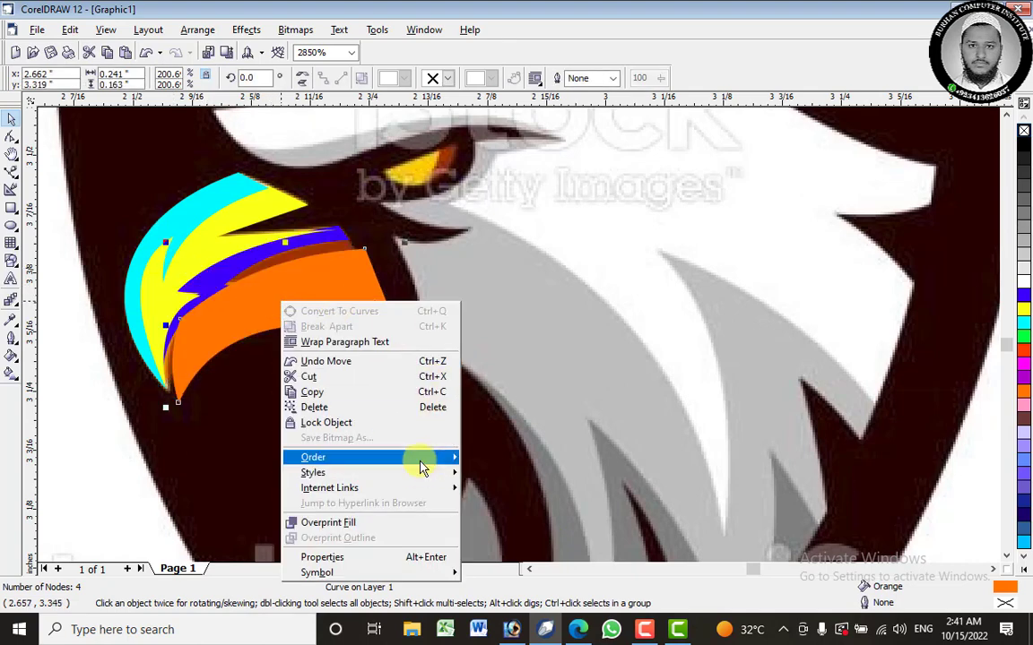
mouse_move(421, 459)
click(499, 540)
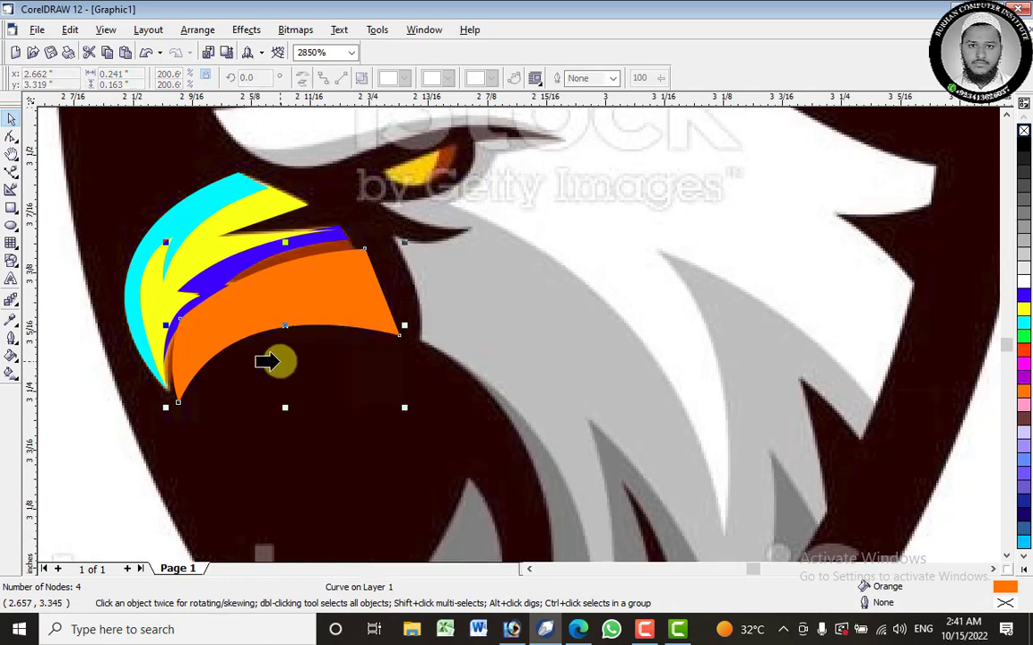
click(130, 261)
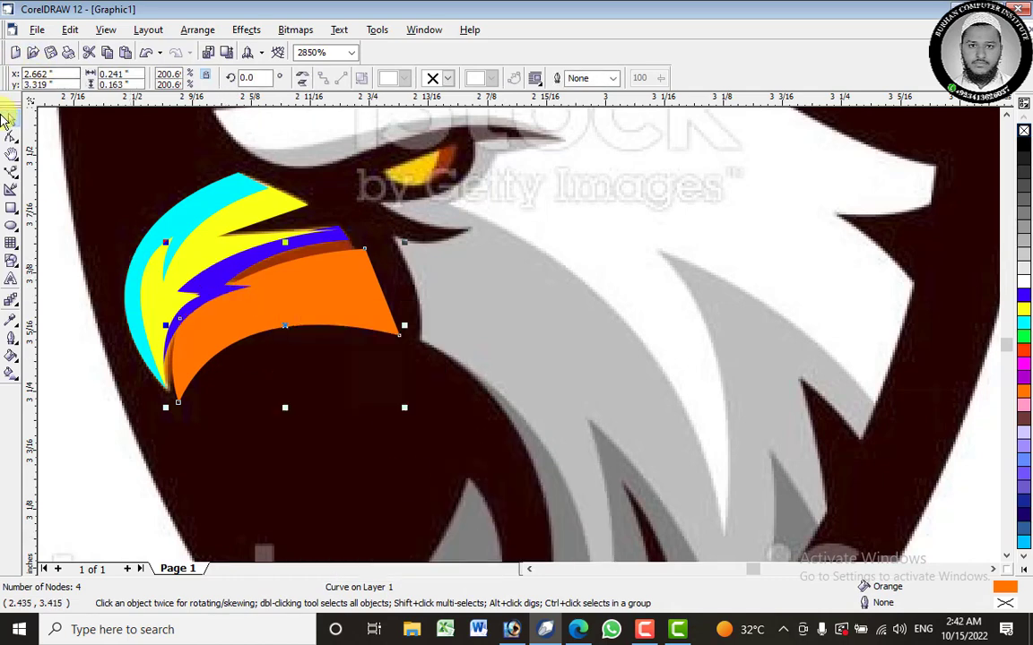
Move the orange shape back up so it covers the reference beak's dark-orange lower part.
drag(271, 311, 256, 297)
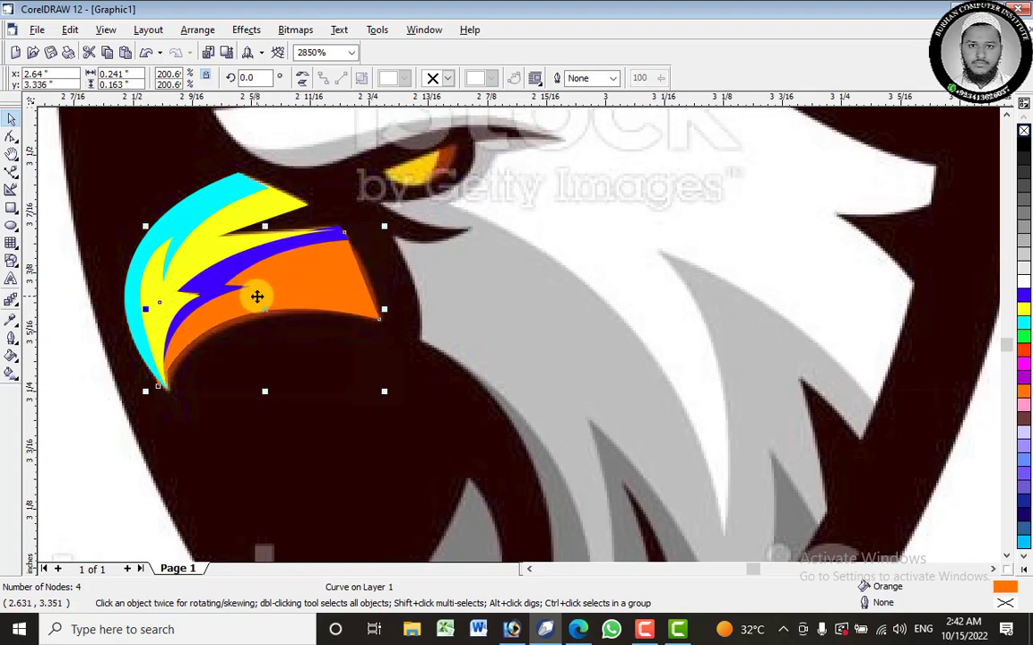
key(F10)
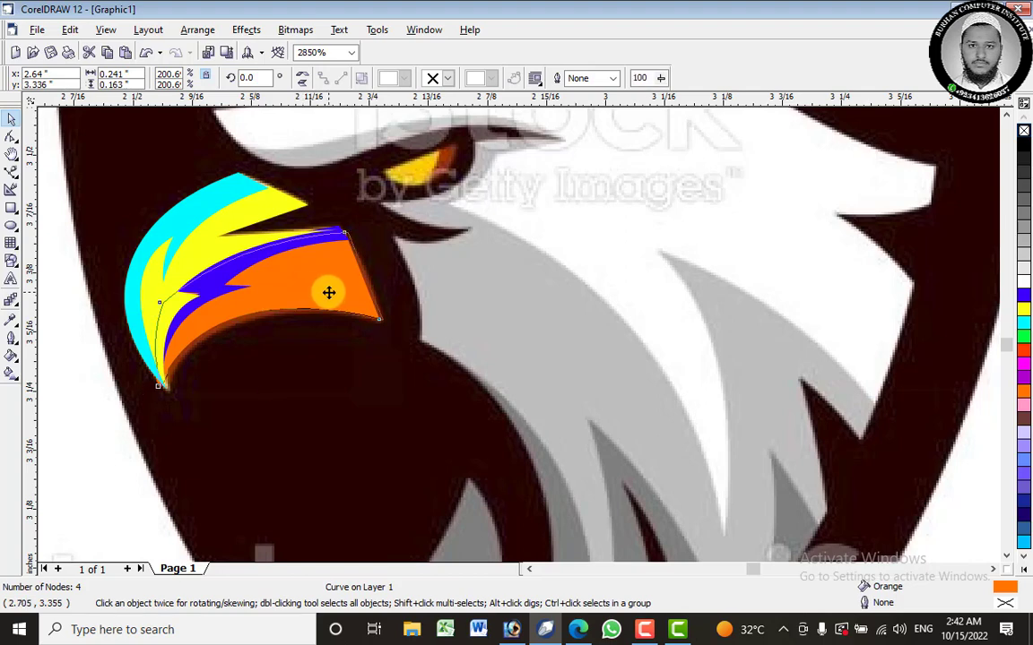
click(329, 292)
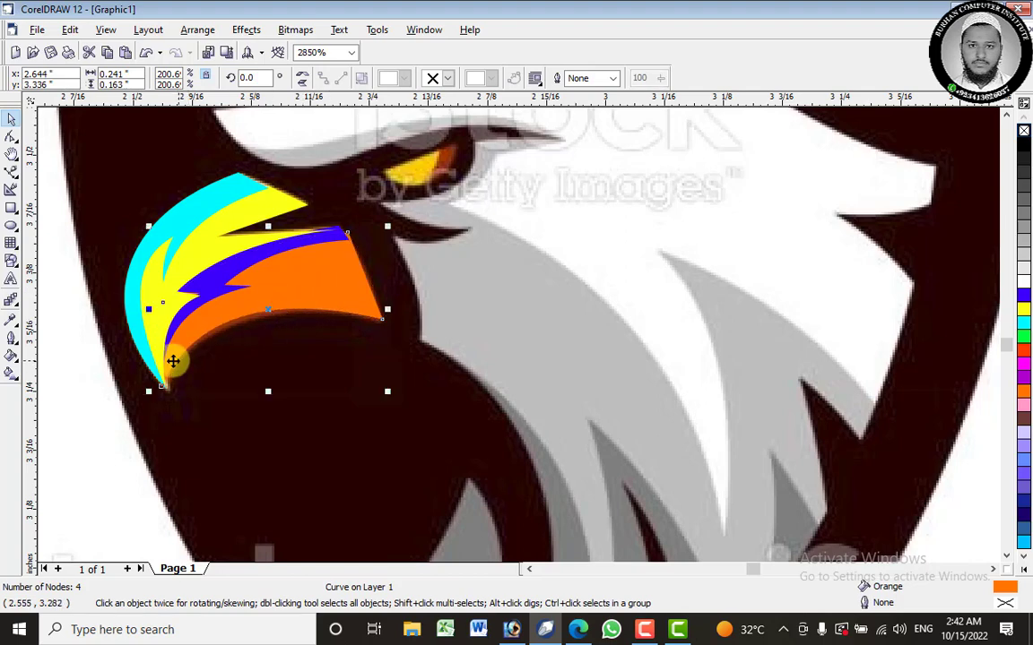
Adjust the orange shape's upper corner node slightly inward so it tucks under the end of the blue band.
click(12, 136)
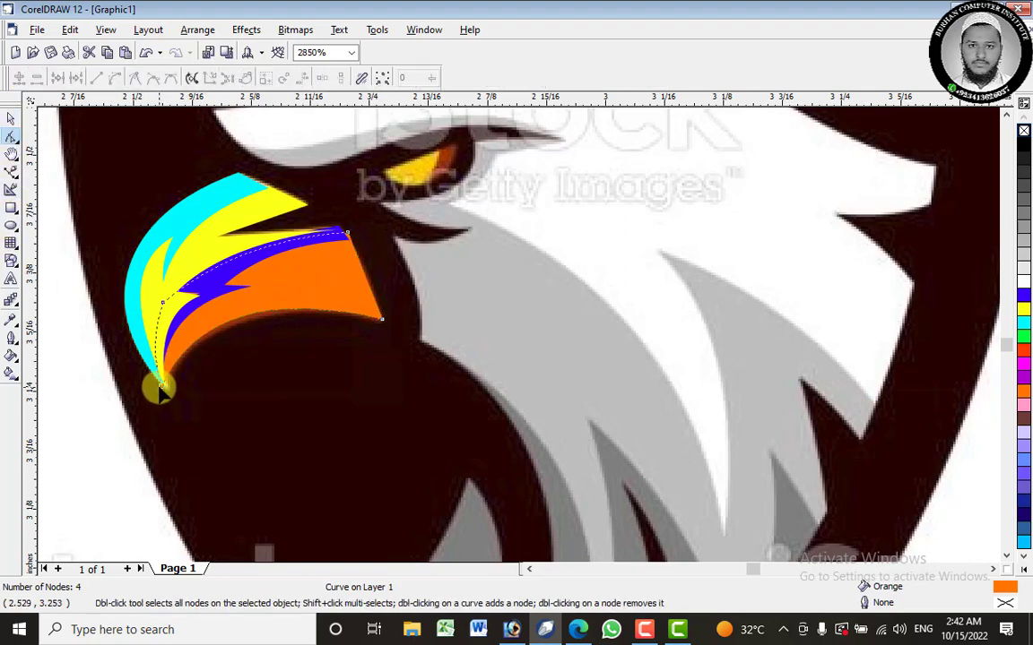
click(162, 386)
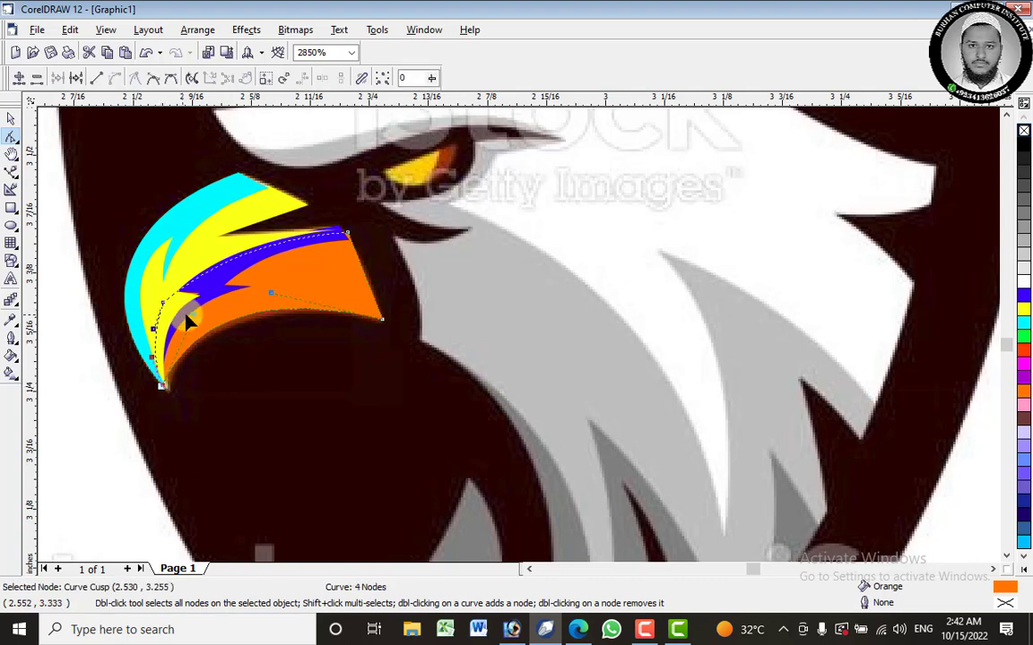
drag(195, 324, 287, 305)
drag(347, 235, 332, 251)
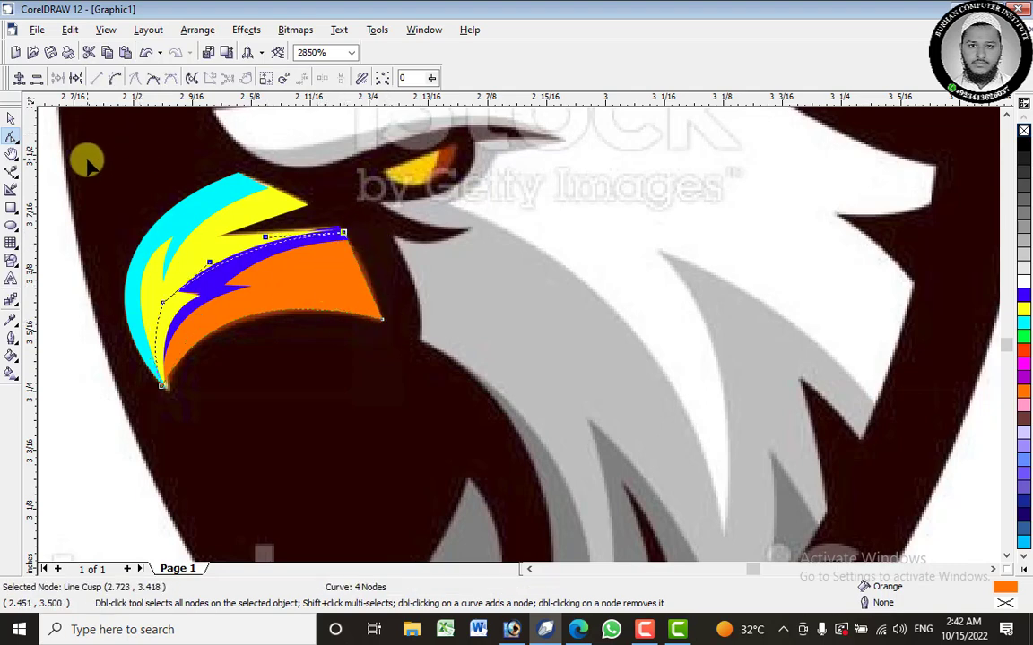
click(14, 119)
scroll(317, 235, down, 4)
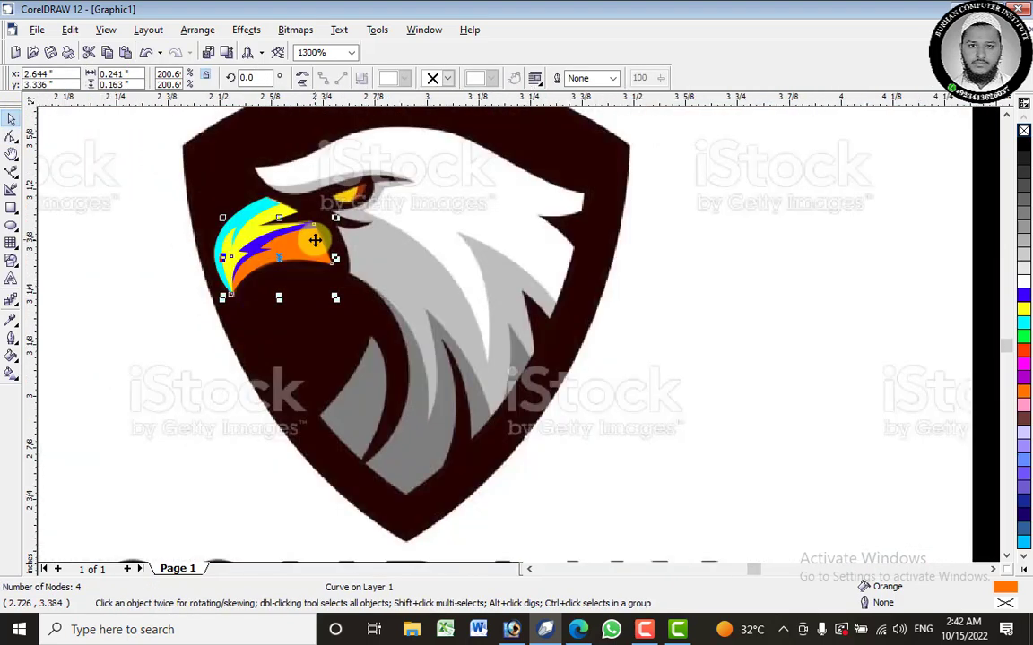
scroll(157, 201, down, 1)
click(173, 245)
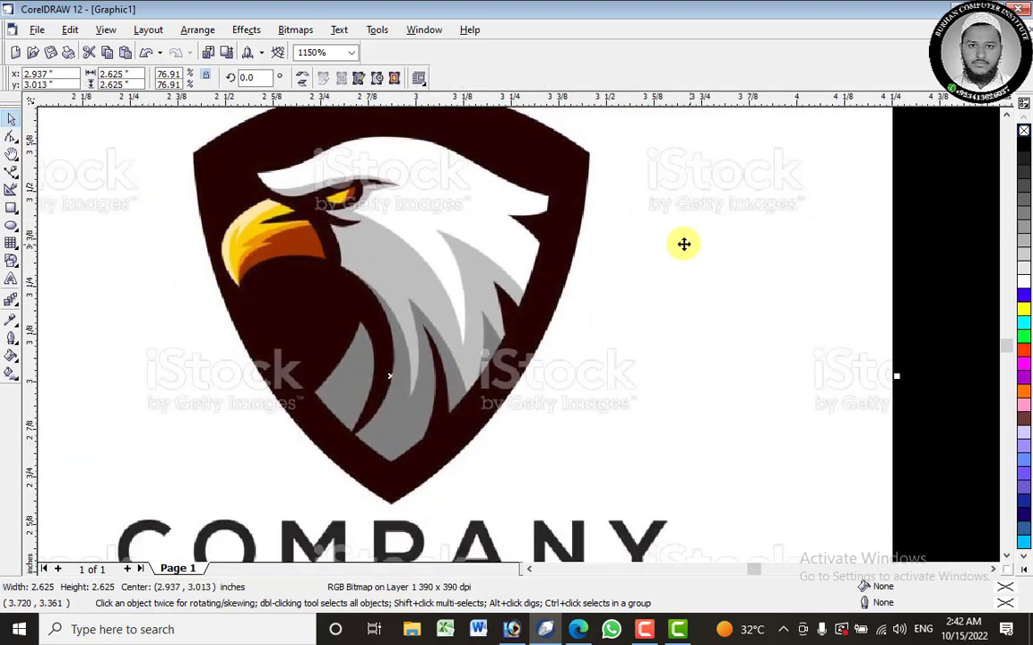
scroll(271, 239, up, 2)
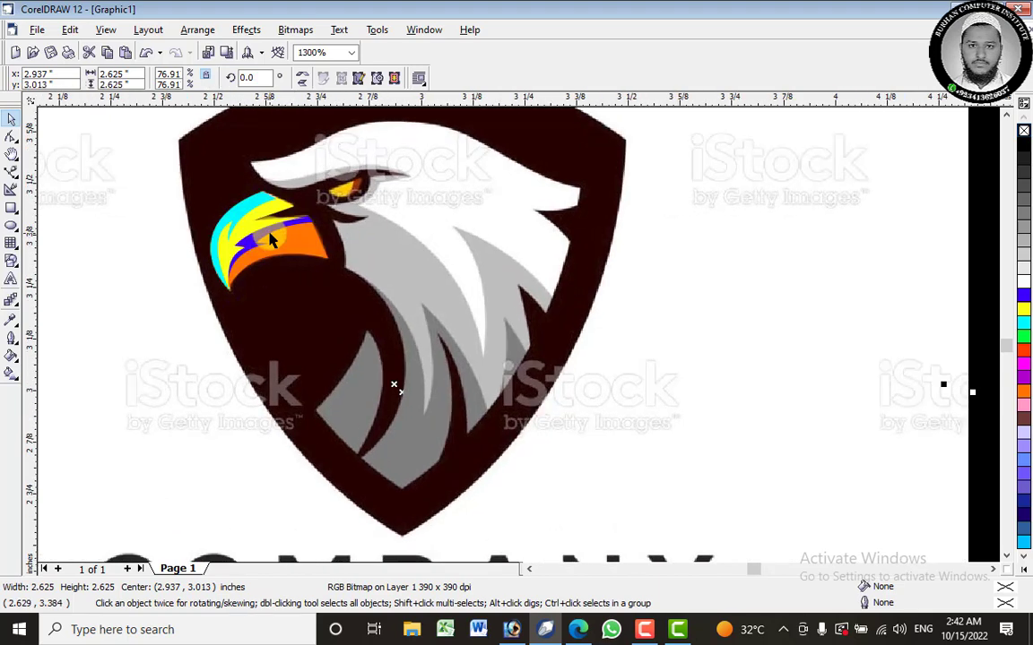
Select the four beak shapes together and move them off the reference onto the beak position of the coloured eagle head.
scroll(272, 239, down, 2)
drag(947, 143, 148, 350)
drag(252, 235, 772, 335)
scroll(589, 305, down, 5)
scroll(590, 306, up, 6)
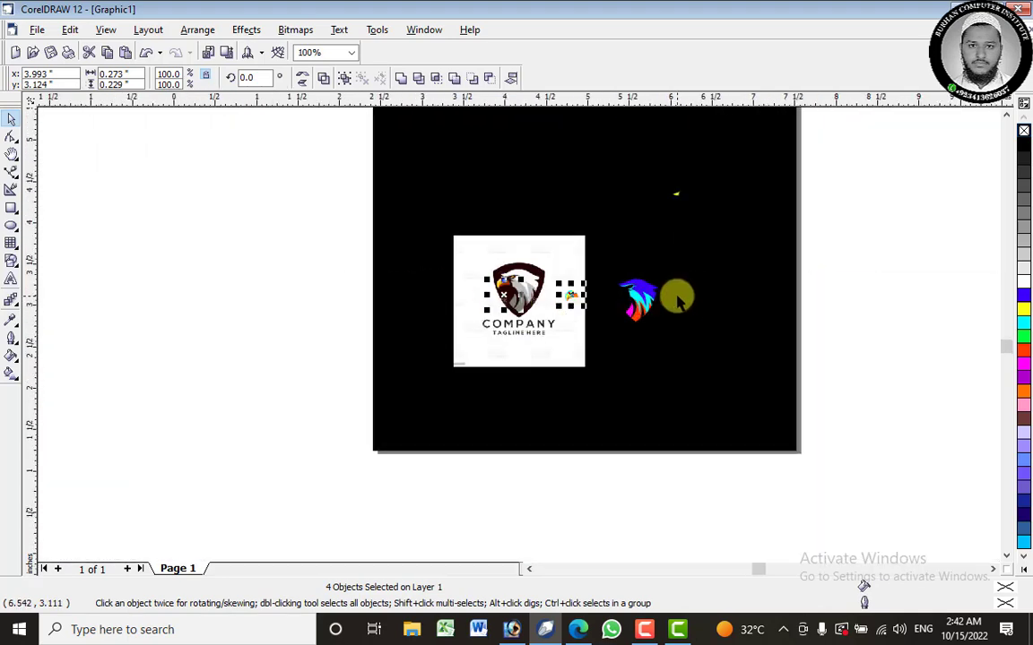
drag(246, 315, 518, 296)
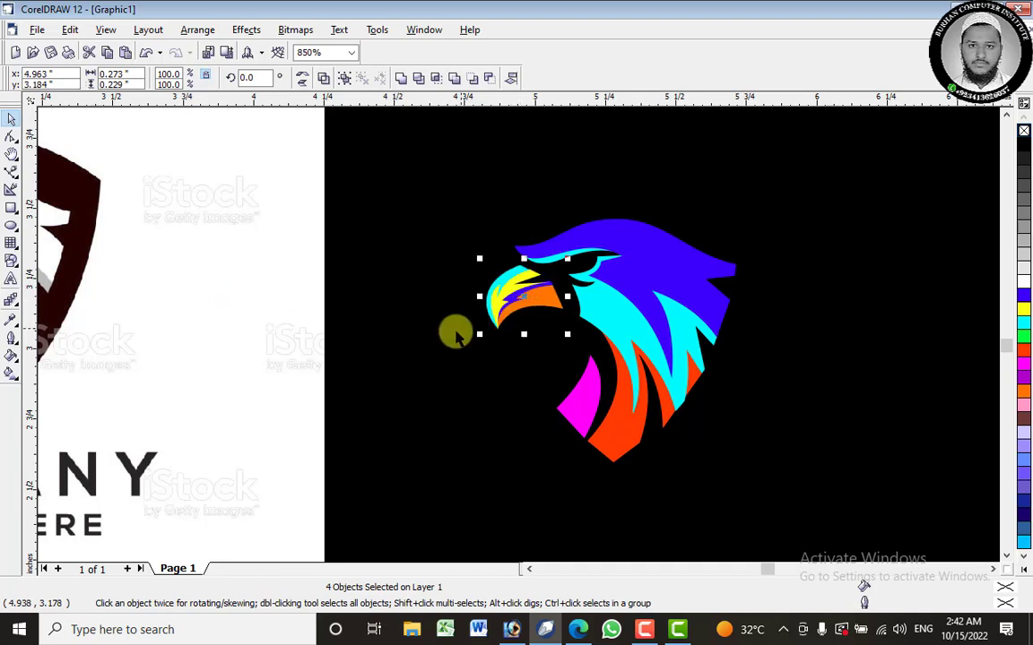
key(Escape)
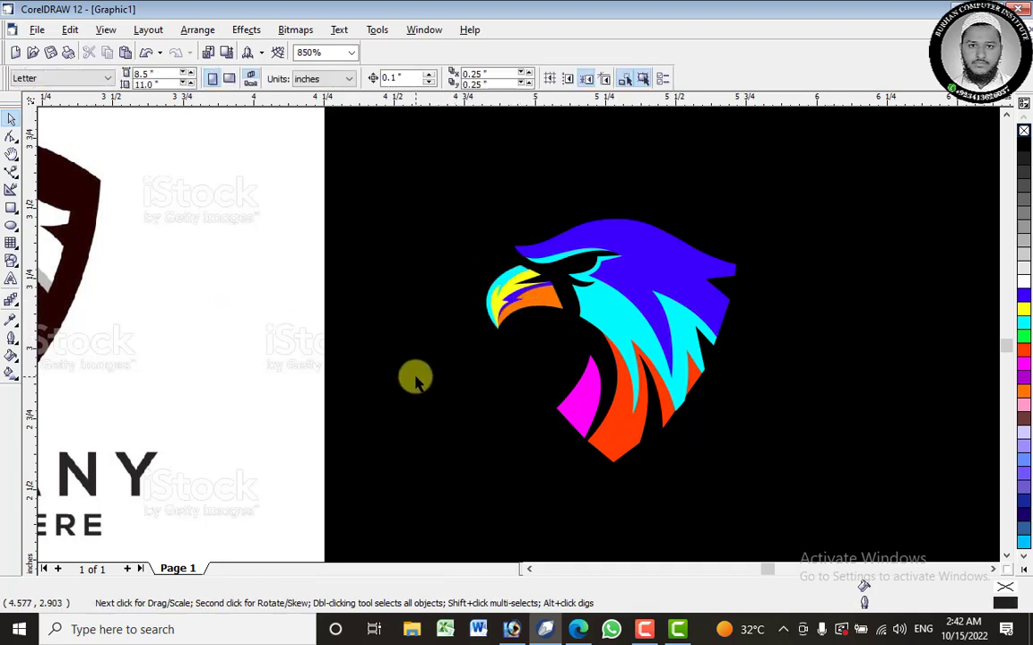
Move the small three-node yellow shape from the black area onto the reference eagle, just below its eye.
scroll(449, 323, down, 5)
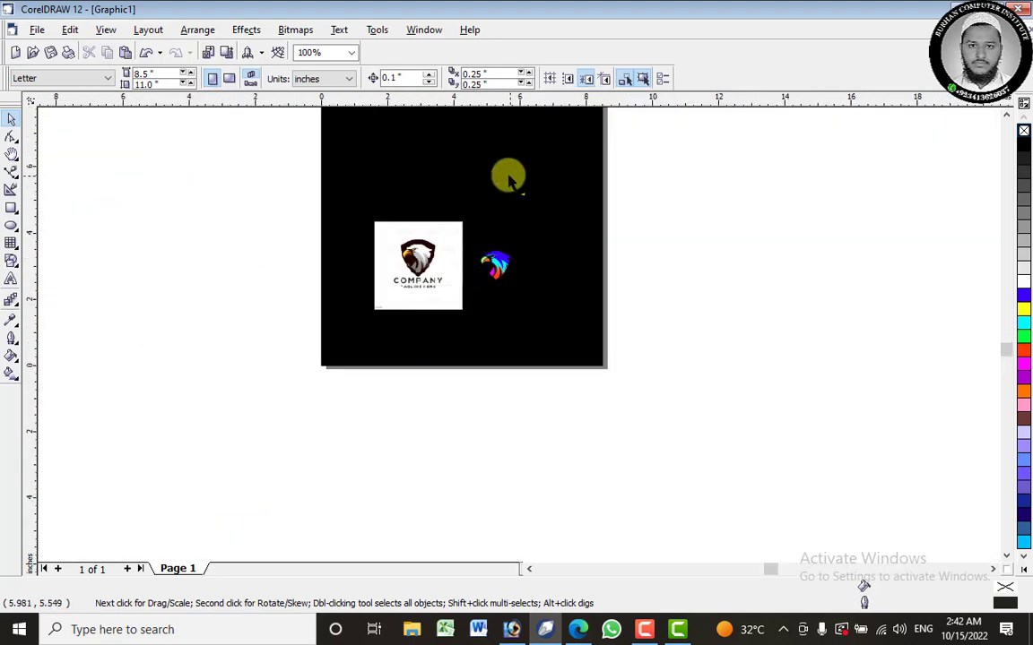
click(518, 191)
scroll(533, 184, up, 3)
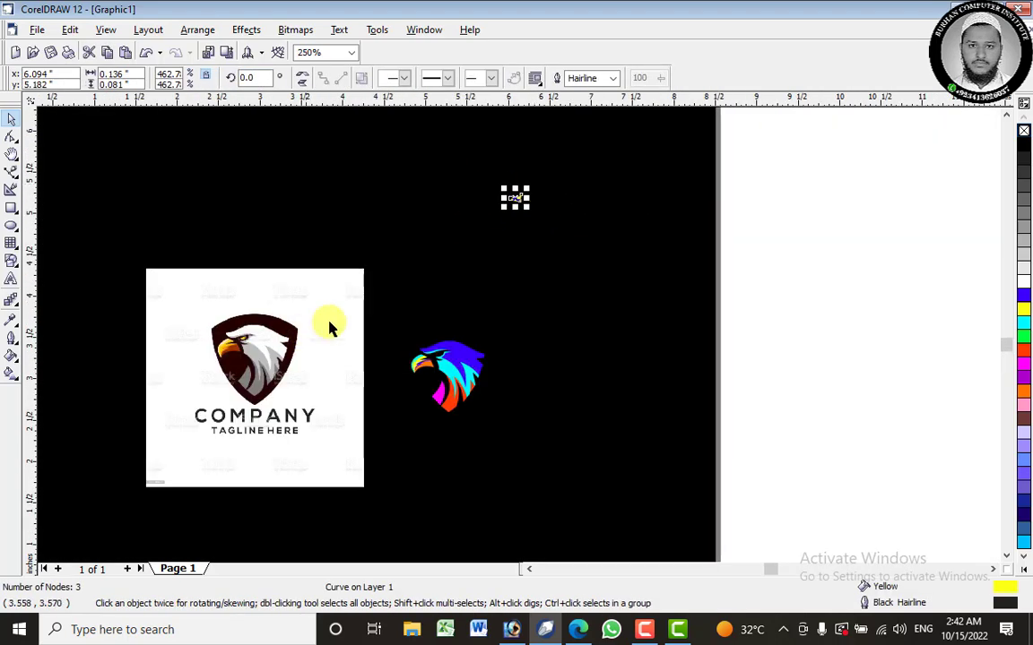
click(519, 196)
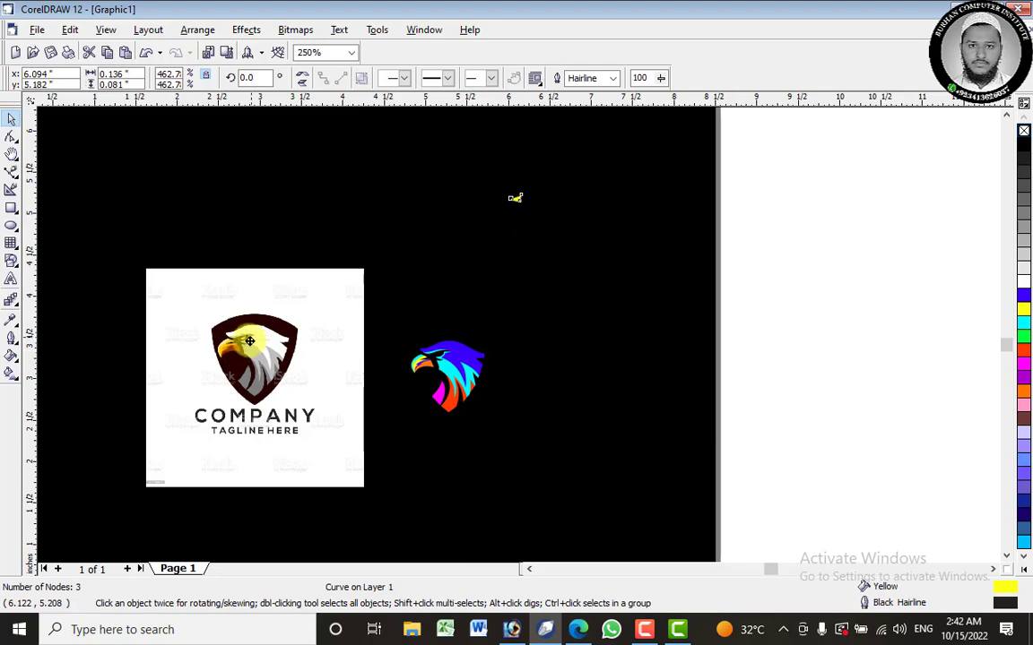
drag(249, 341, 247, 339)
scroll(247, 339, up, 8)
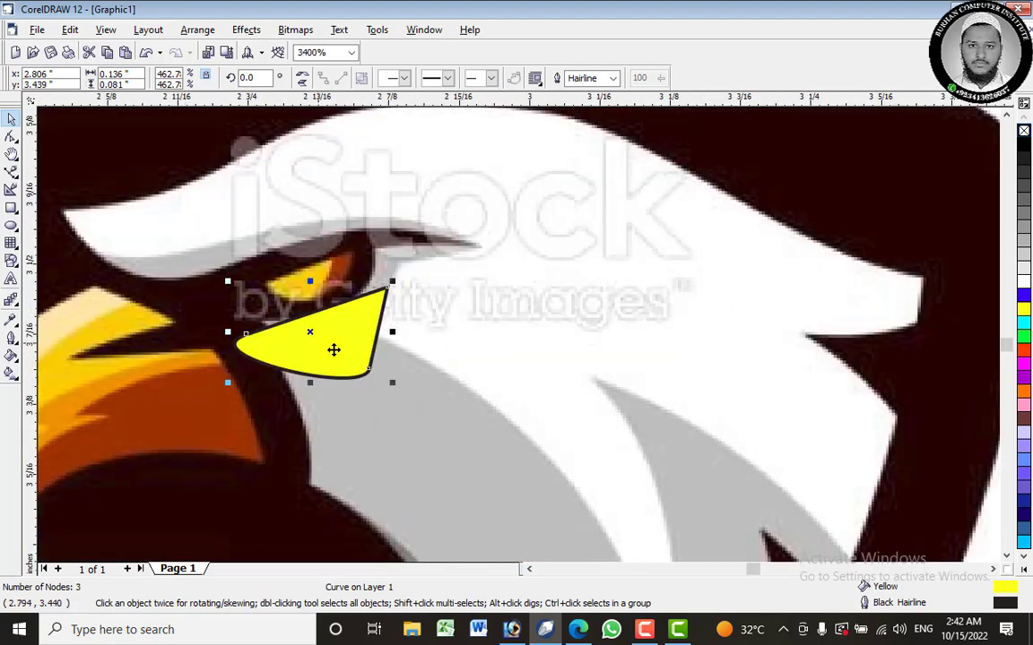
Remove the yellow shape's outline, shrink it to about 0.057 × 0.034 inches to fit the reference eye, and place an offset copy.
click(435, 321)
click(350, 343)
right_click(1024, 131)
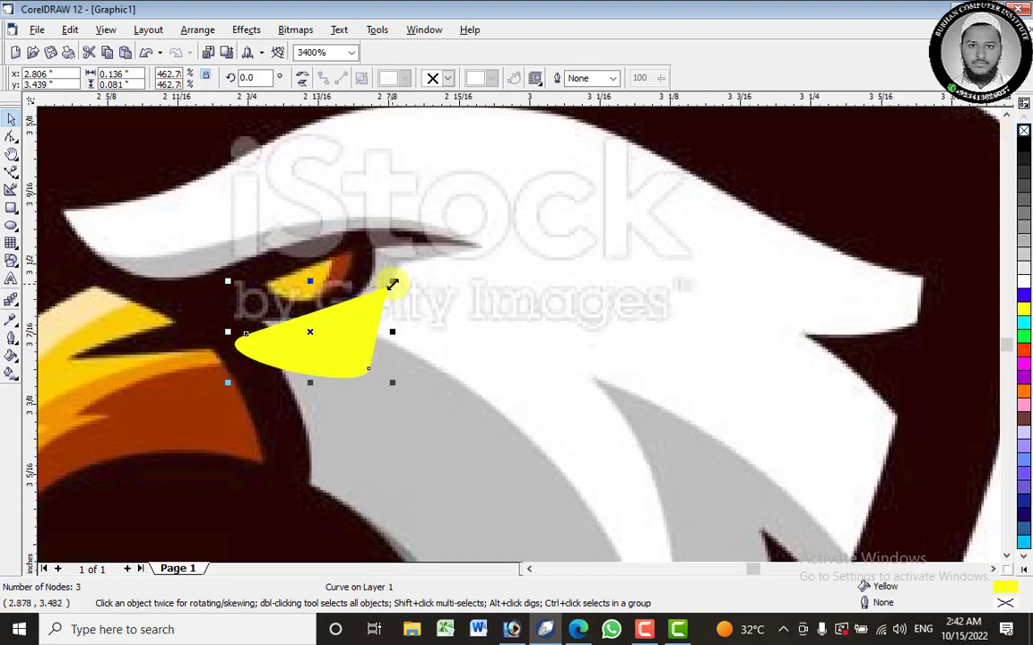
drag(392, 284, 332, 283)
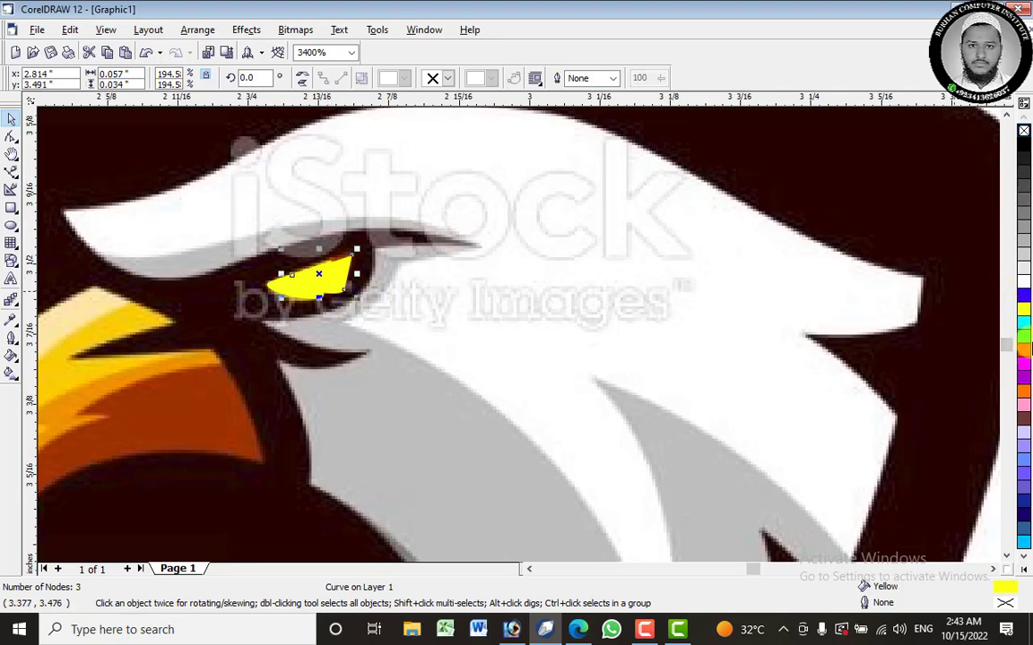
Fill the offset eye copy with orange (R:220 G:121 B:0) and place it behind the yellow eye shape.
drag(1027, 311, 993, 384)
click(988, 381)
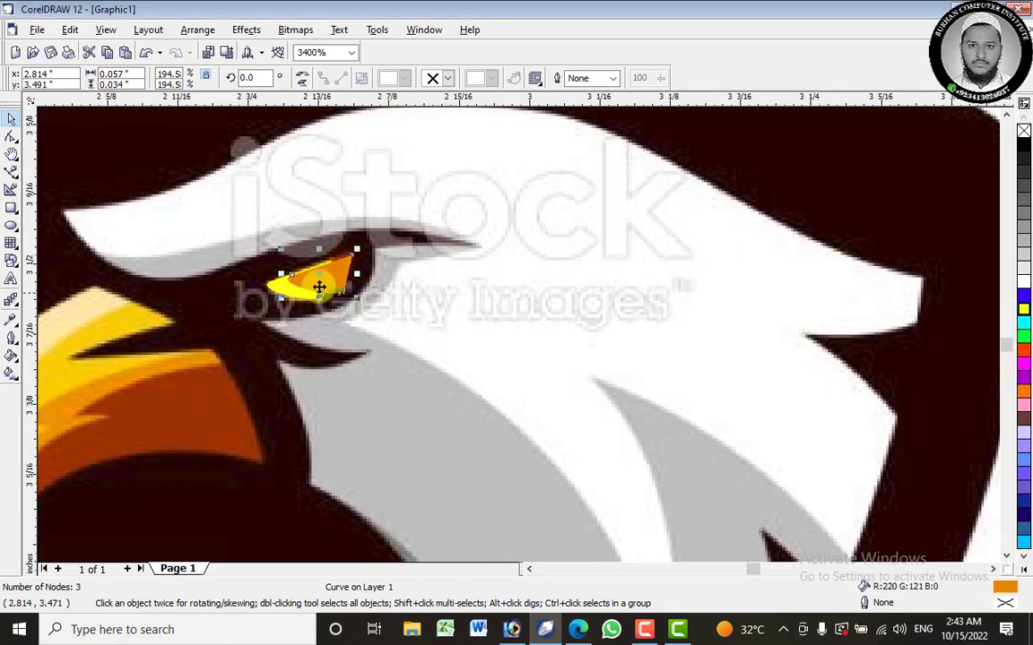
right_click(342, 278)
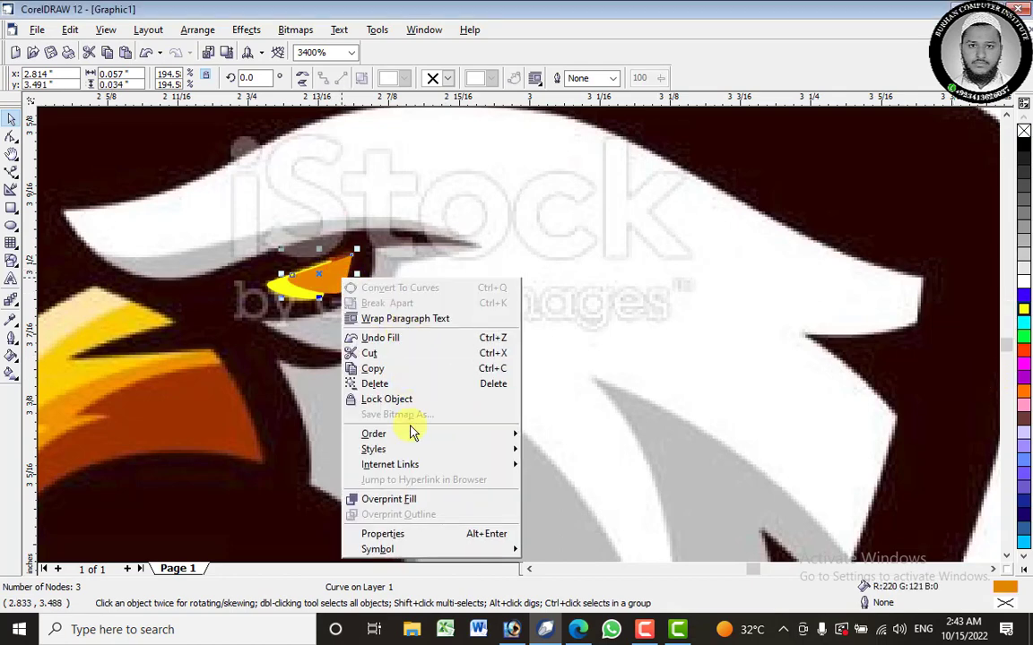
mouse_move(410, 433)
click(556, 516)
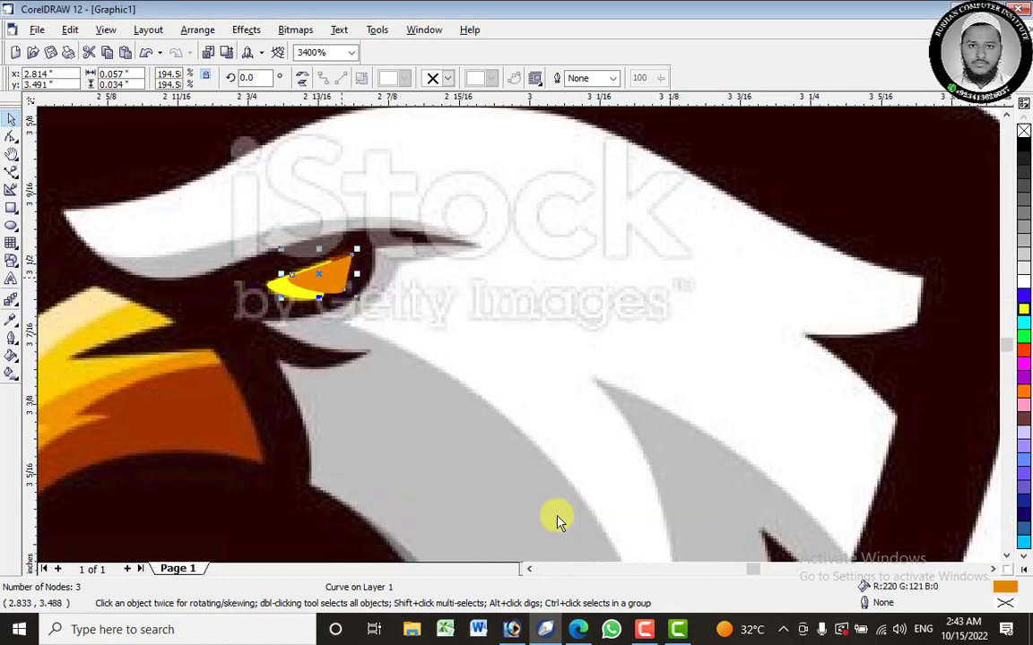
click(267, 289)
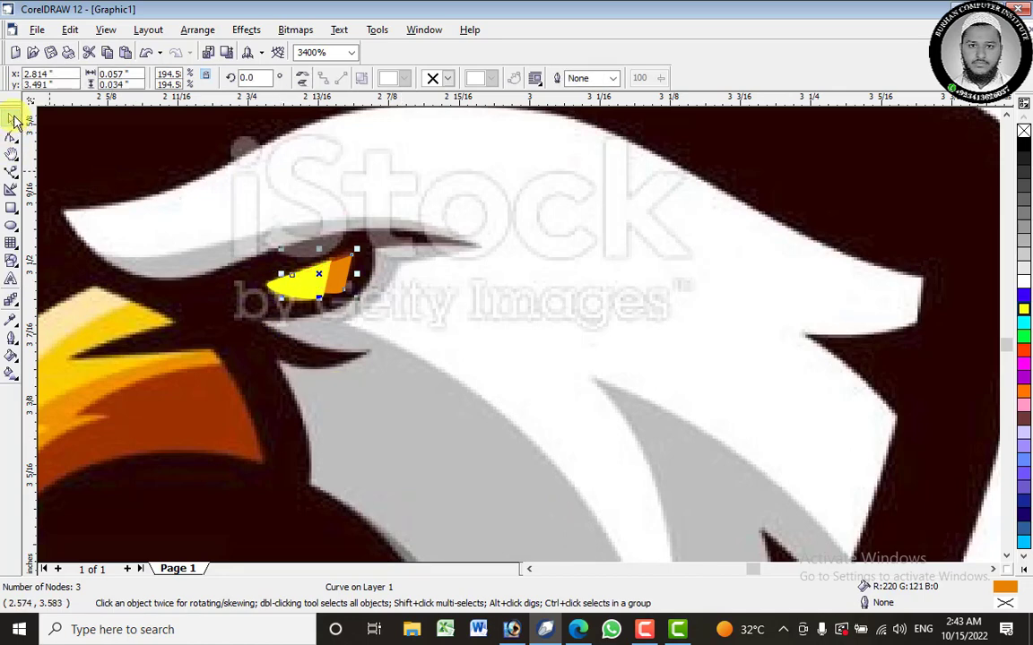
Make the orange eye shape's inner node a cusp and bend its lower edge down to align with the yellow shape's underside.
click(12, 120)
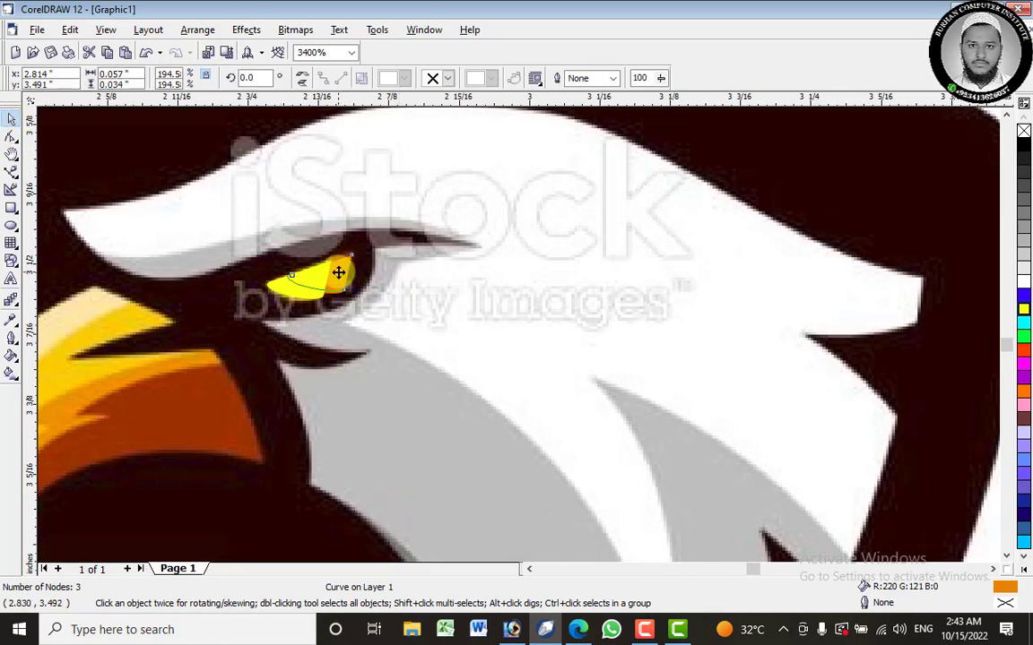
click(338, 272)
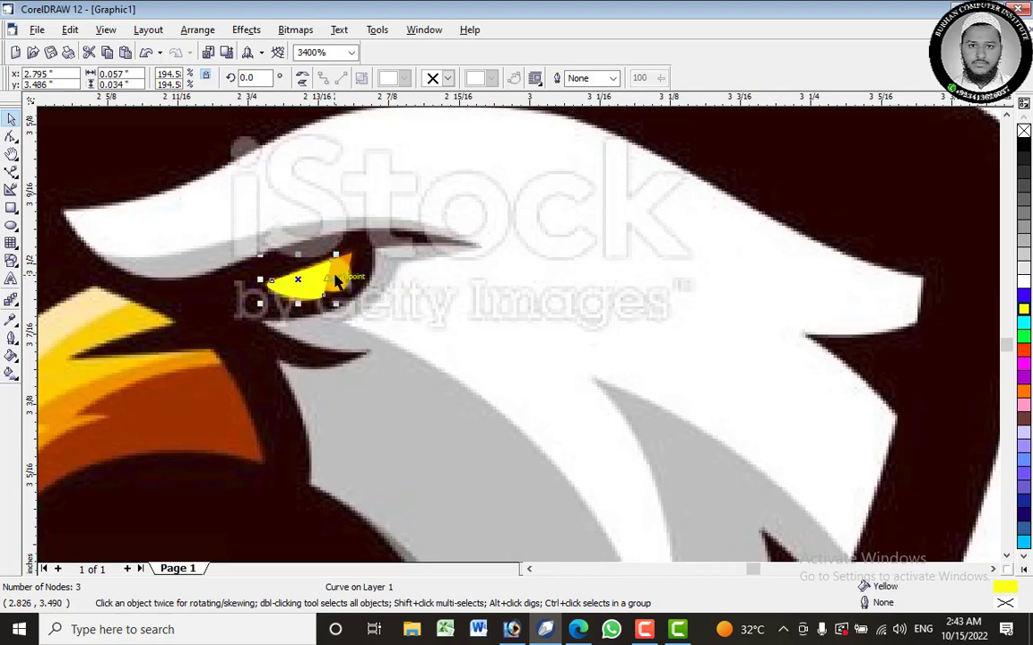
click(347, 262)
click(11, 137)
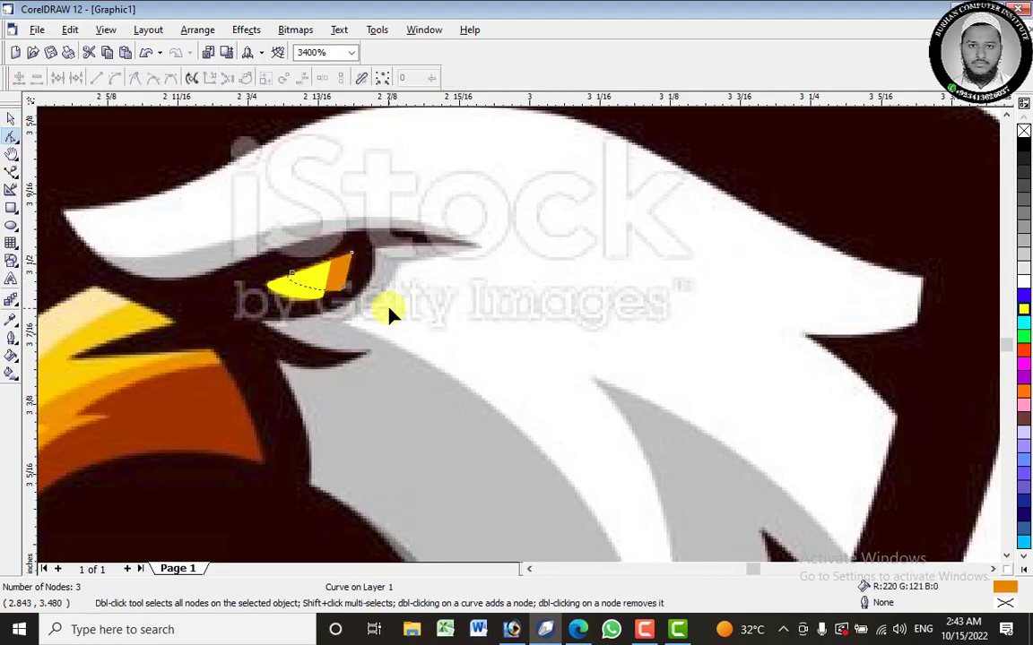
click(345, 289)
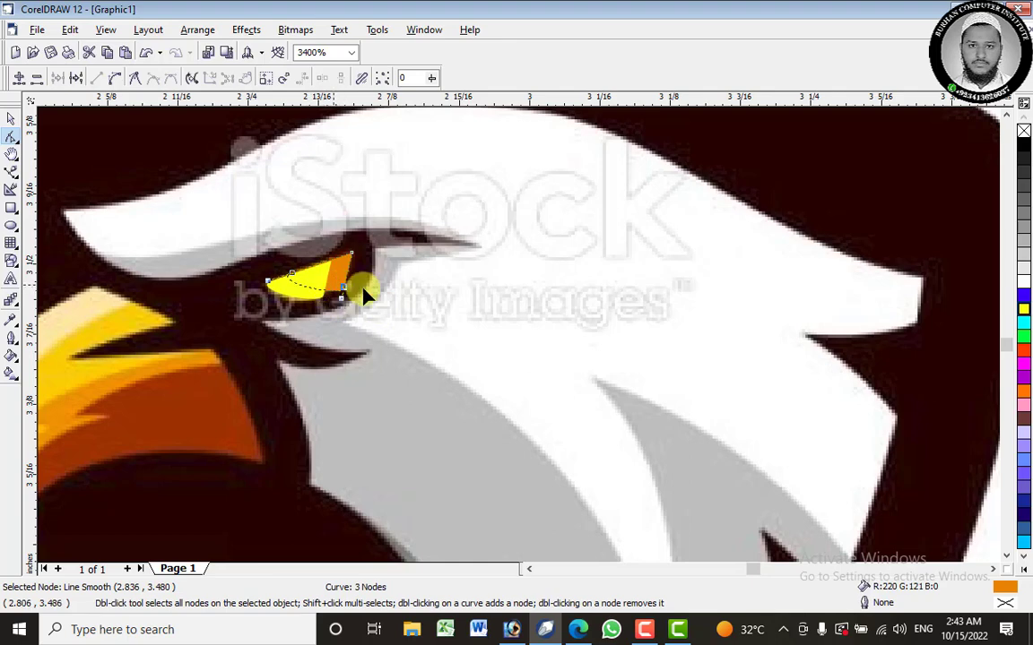
right_click(318, 290)
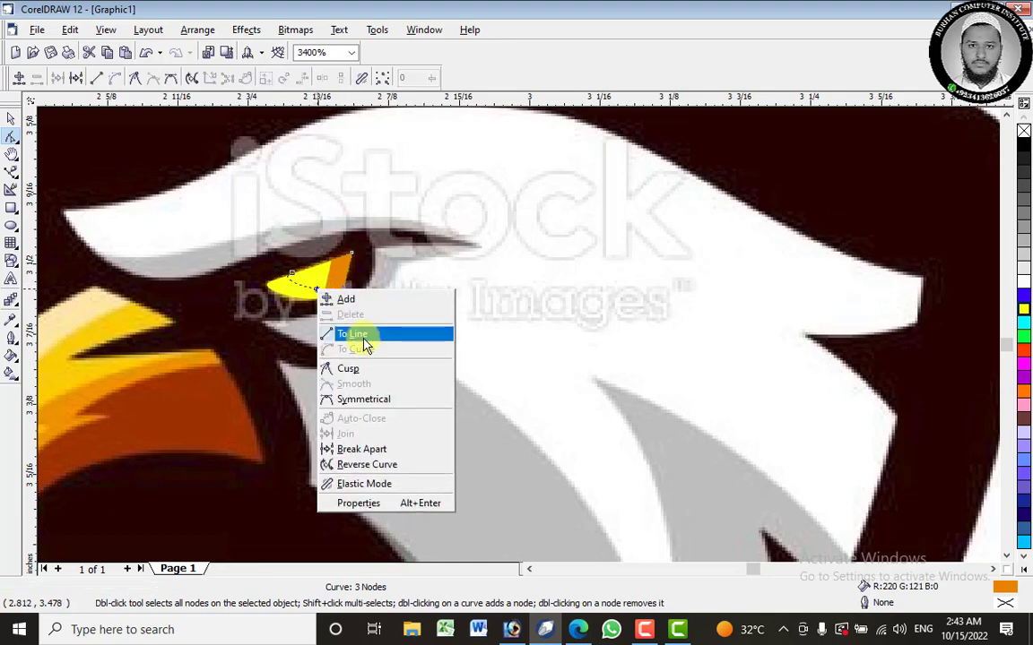
click(354, 369)
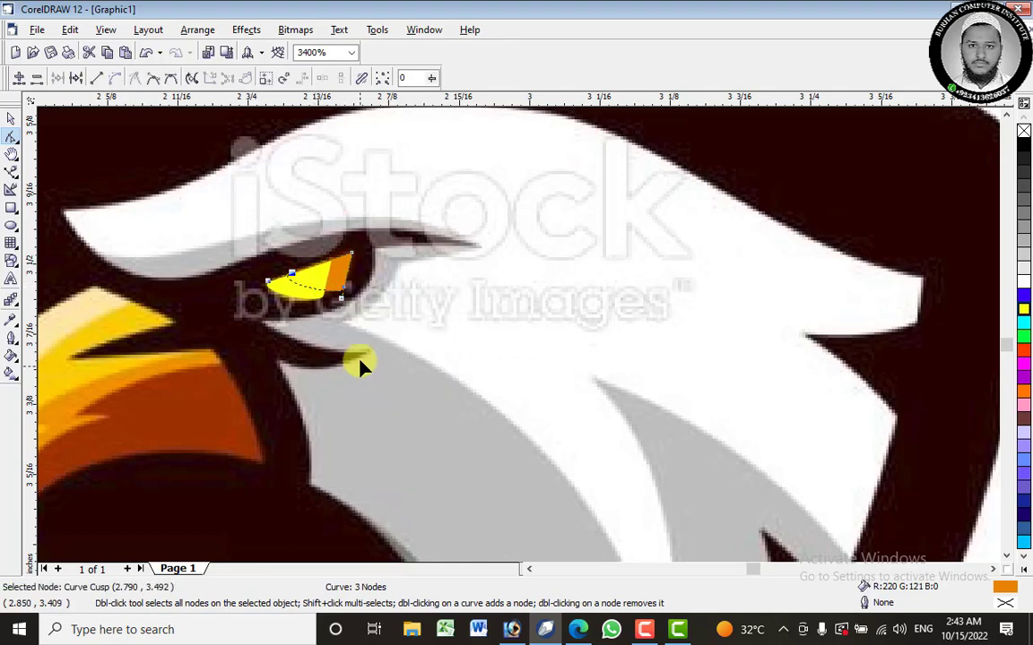
click(327, 308)
drag(327, 309, 326, 309)
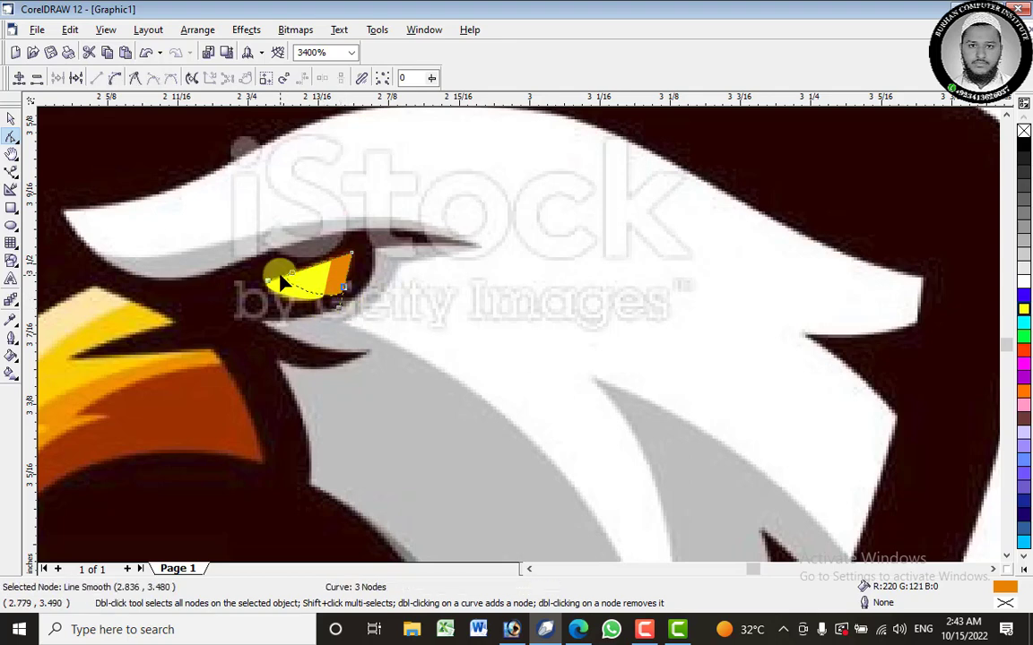
Select the yellow and orange eye shapes together and move them into the eye socket of the coloured eagle head.
click(11, 118)
click(375, 267)
scroll(375, 267, down, 4)
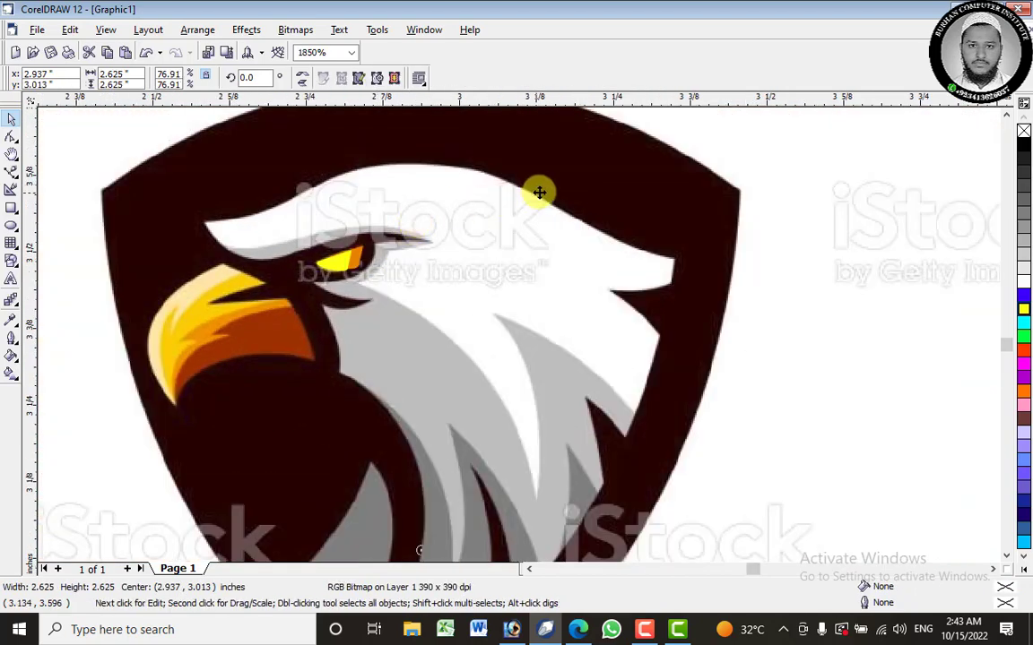
click(340, 267)
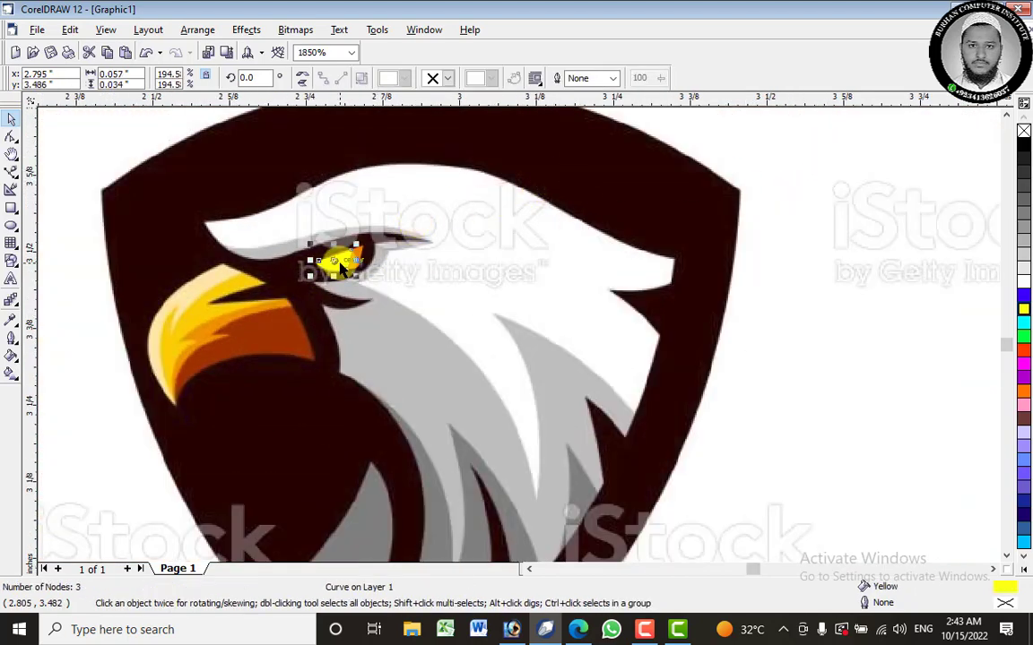
shift+click(342, 261)
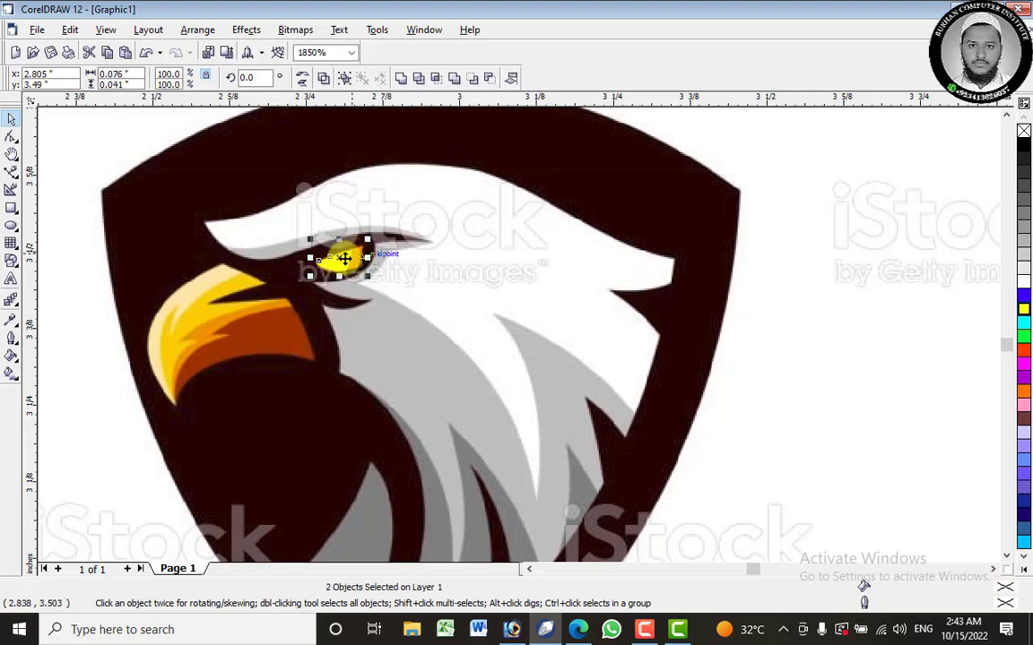
drag(342, 261, 802, 325)
scroll(708, 307, down, 5)
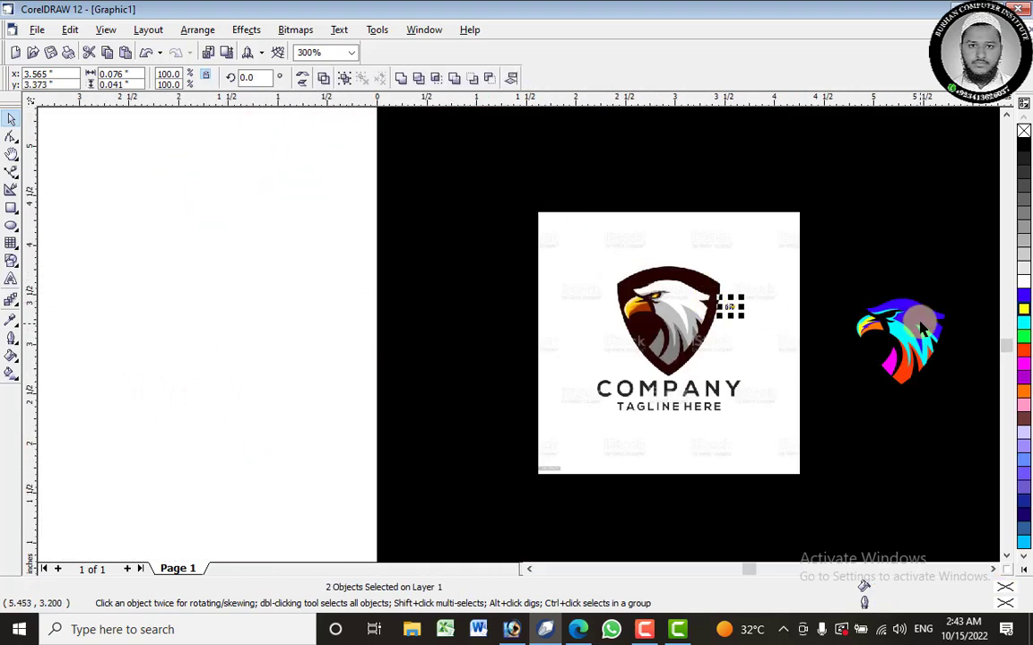
click(735, 308)
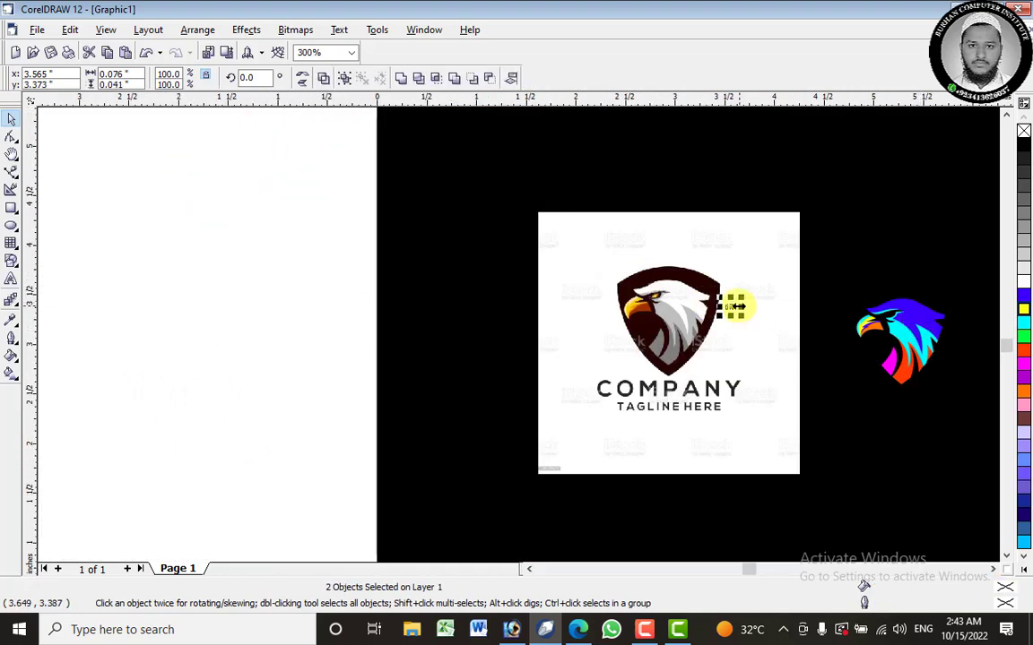
drag(728, 308, 864, 341)
scroll(941, 327, up, 2)
scroll(941, 327, up, 2)
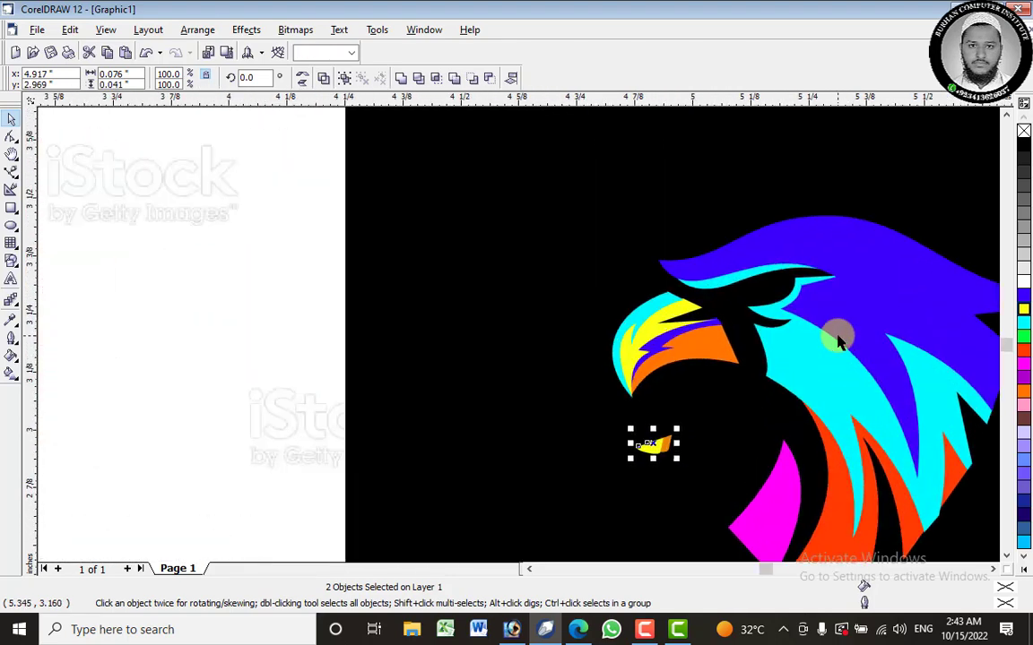
drag(652, 441, 758, 285)
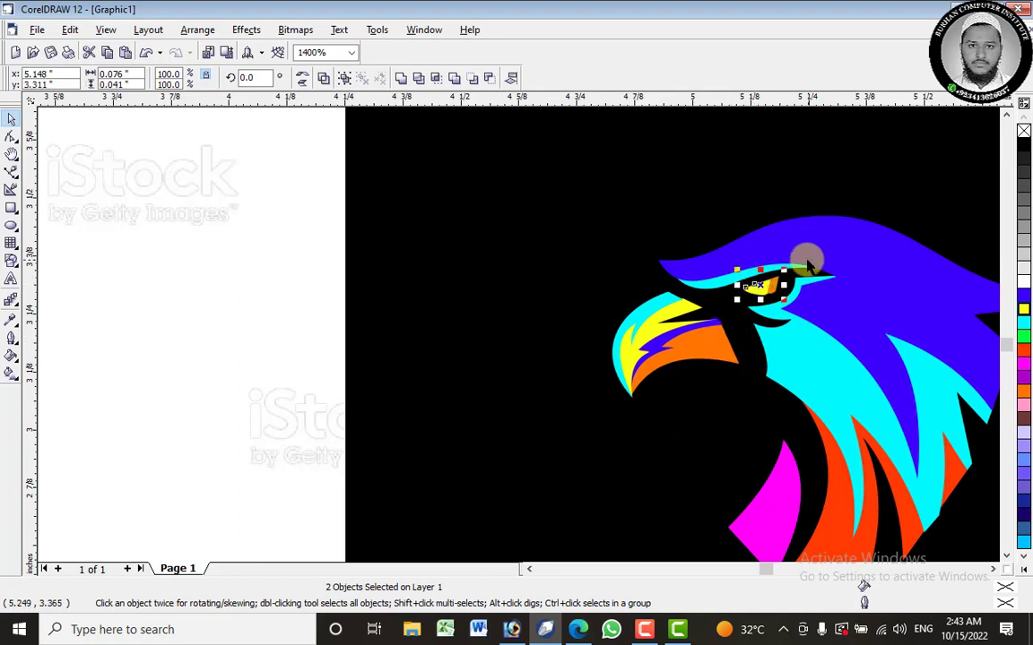
Group the yellow and orange eye shapes in the coloured eagle head.
scroll(804, 258, up, 1)
scroll(771, 269, up, 1)
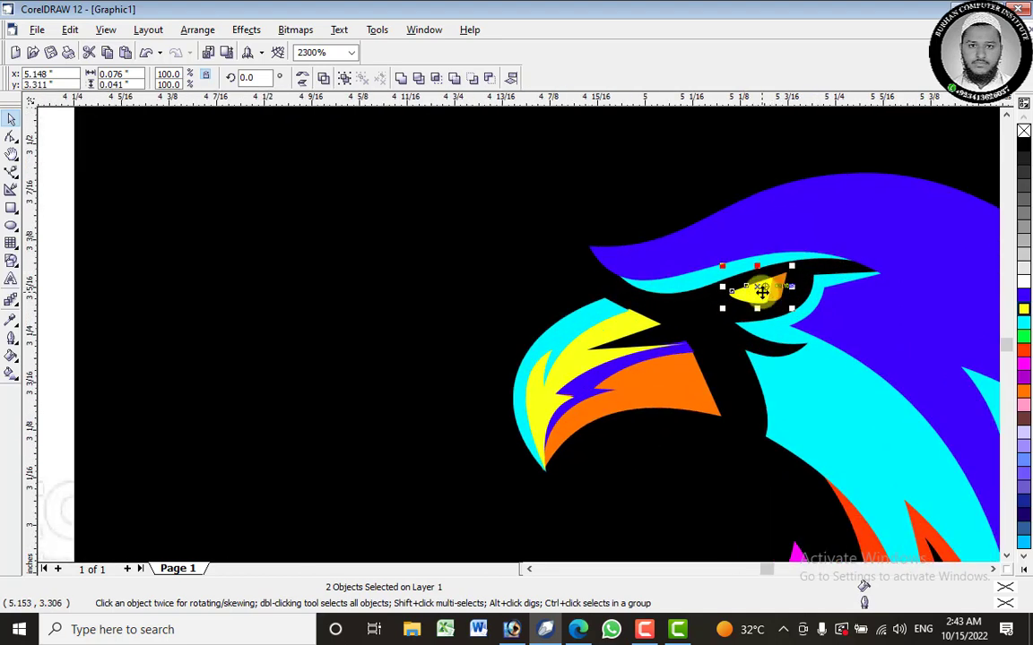
right_click(762, 294)
click(812, 333)
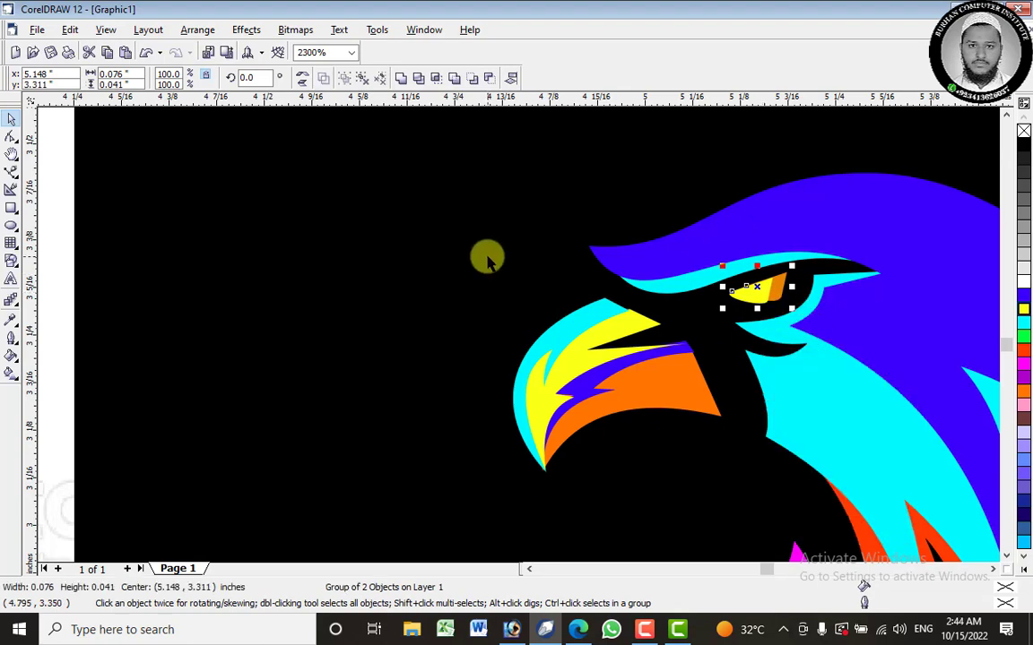
scroll(487, 253, down, 3)
scroll(487, 254, down, 1)
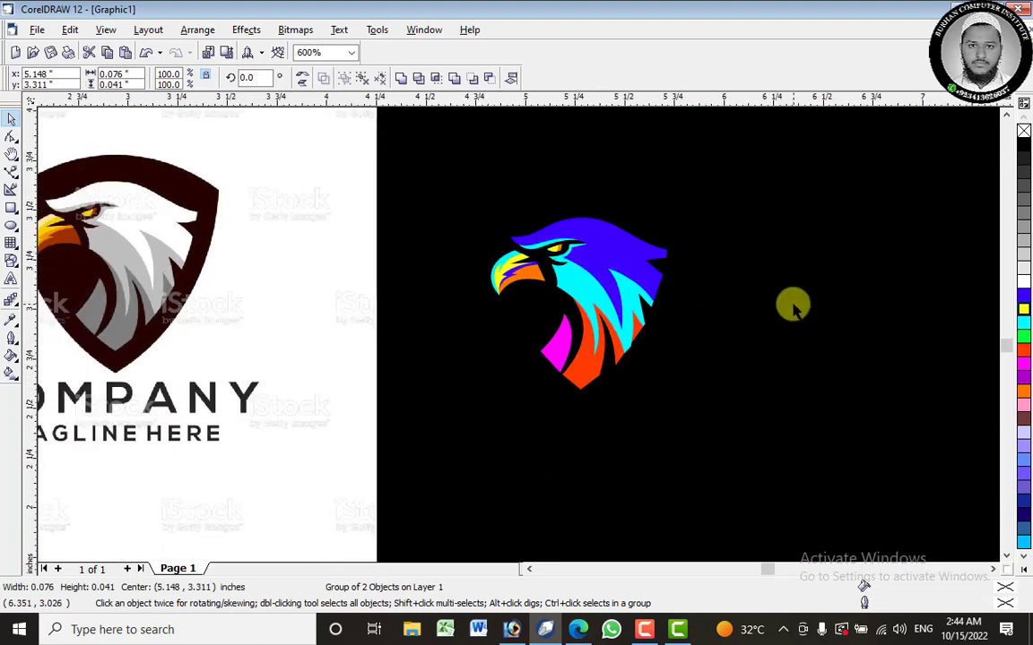
Ungroup the three-object group of colored feather shapes in the traced eagle head.
click(713, 273)
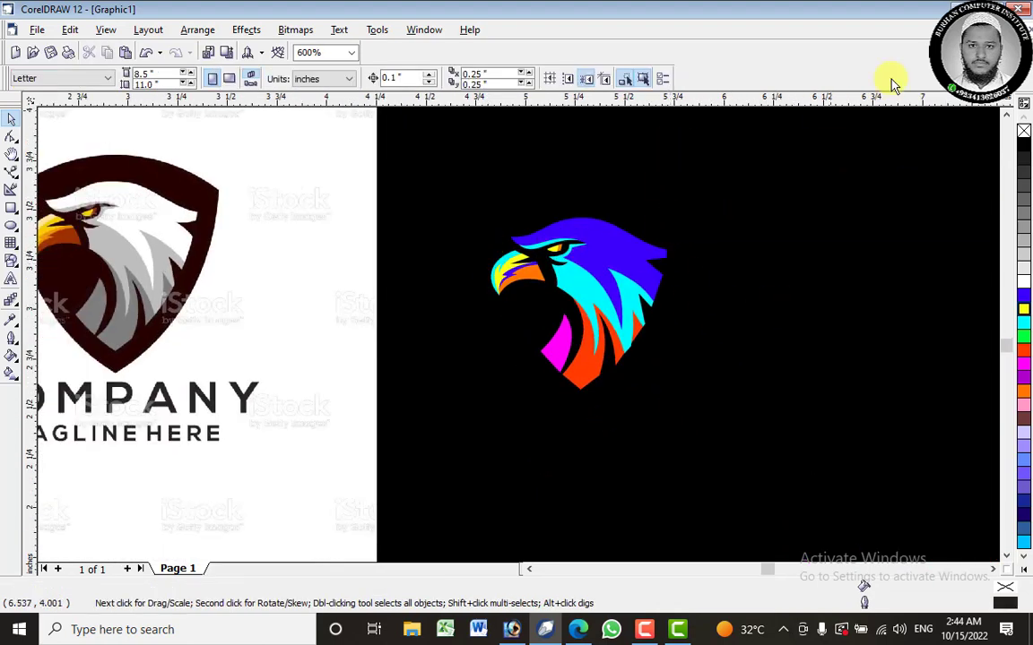
click(634, 235)
right_click(629, 245)
click(708, 260)
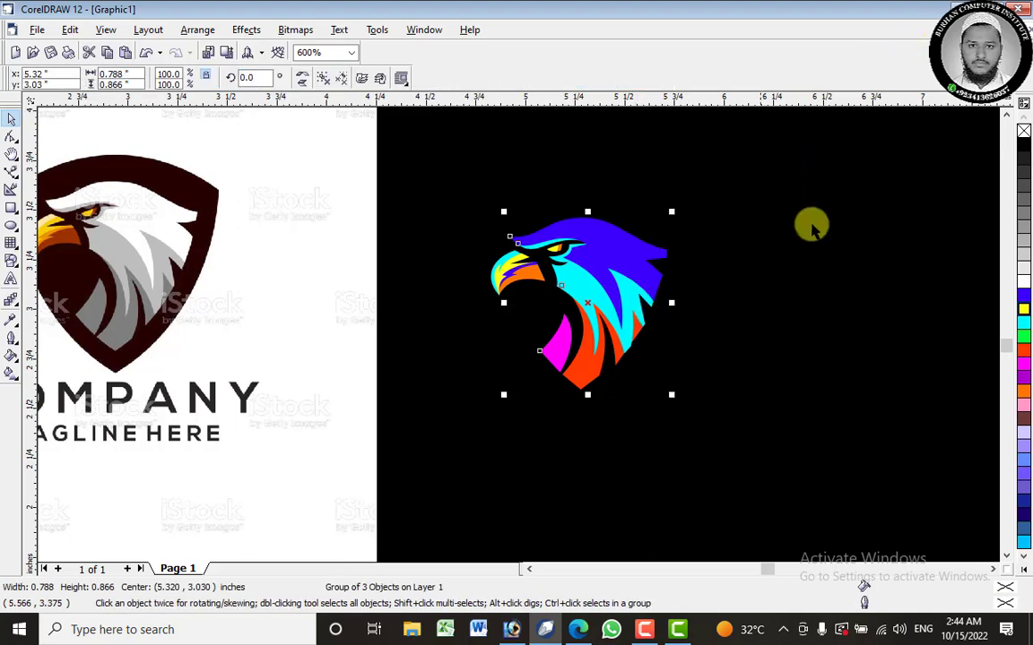
click(812, 224)
Fill the large blue crown shape on top of the eagle's head with White.
click(603, 267)
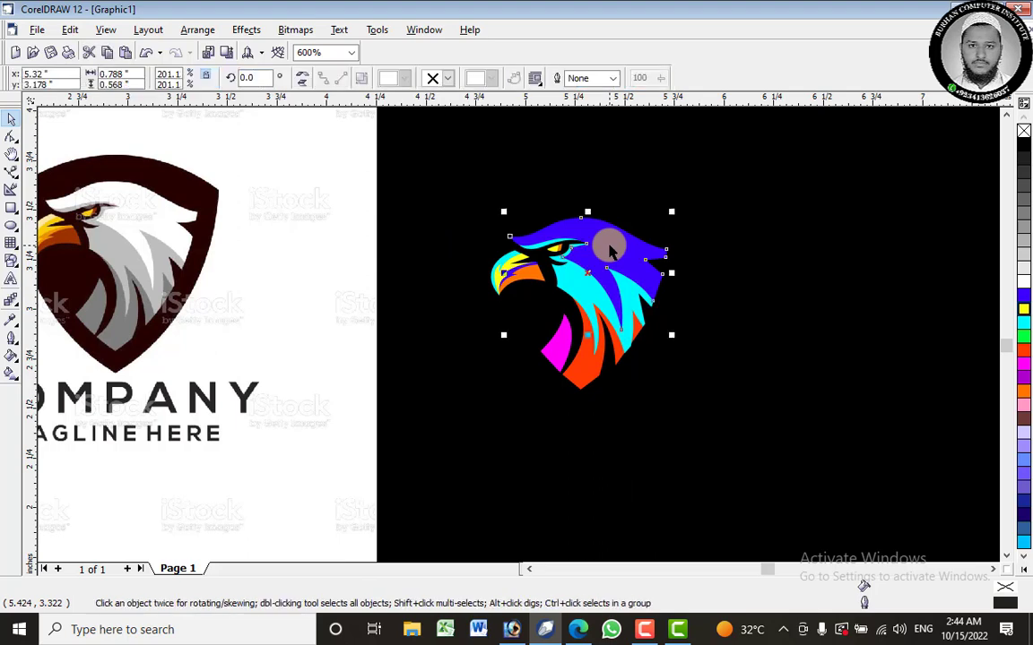
click(1013, 288)
click(741, 289)
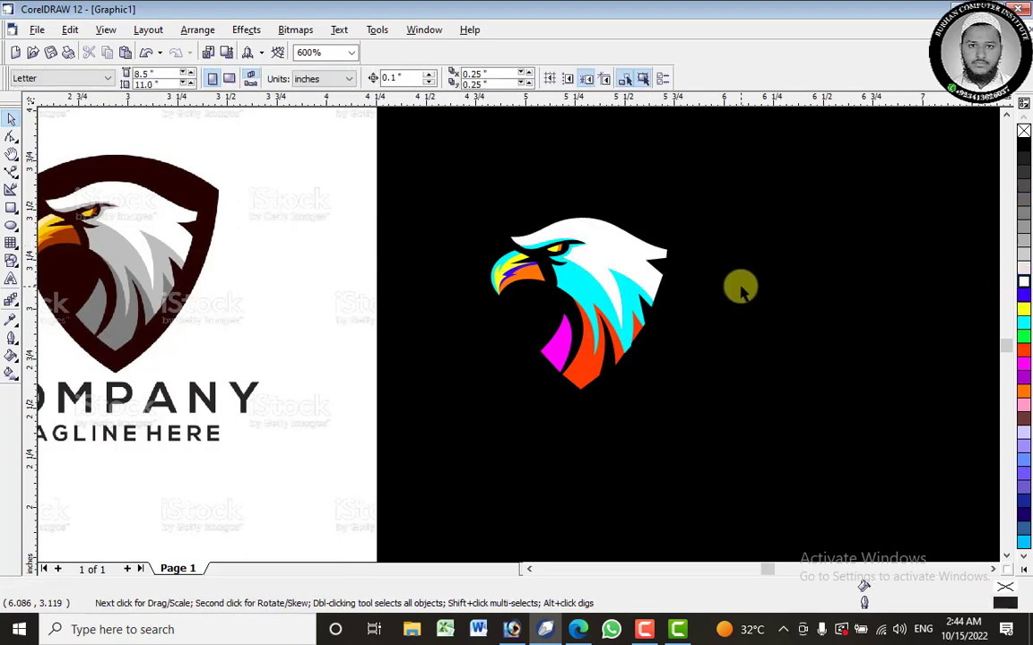
Fill the cyan feather shape with light gray, one palette shade lighter than 30% Black.
click(531, 262)
click(584, 294)
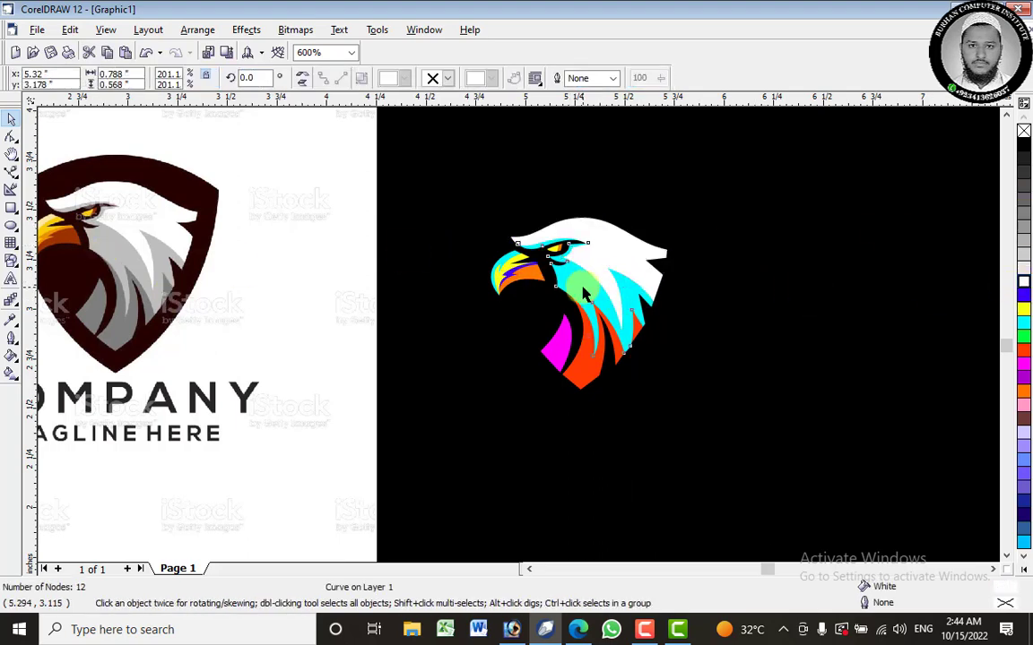
click(1024, 228)
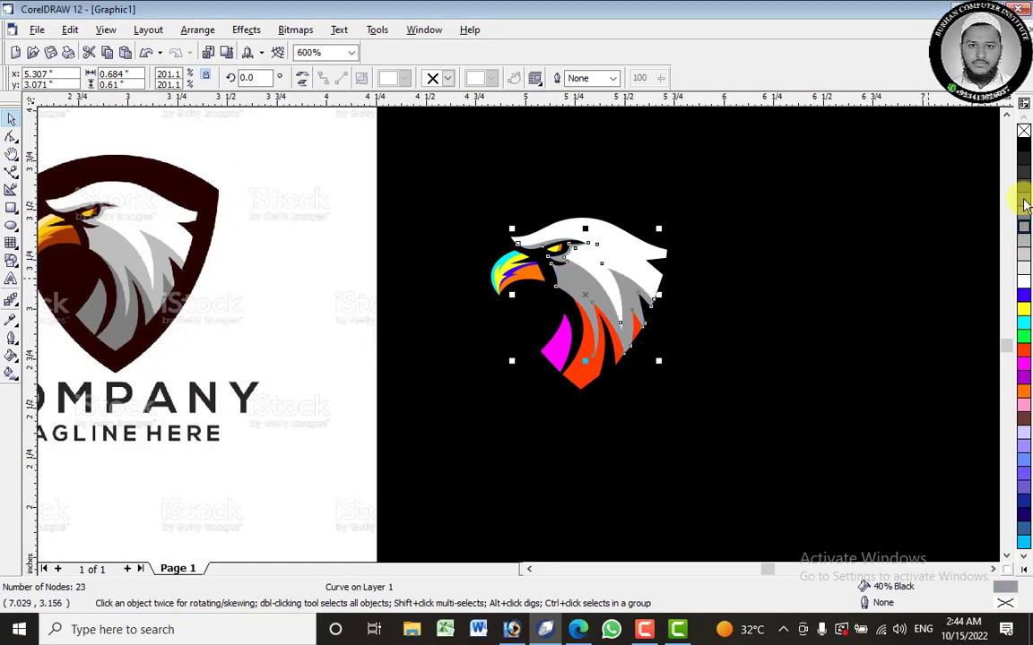
click(1025, 258)
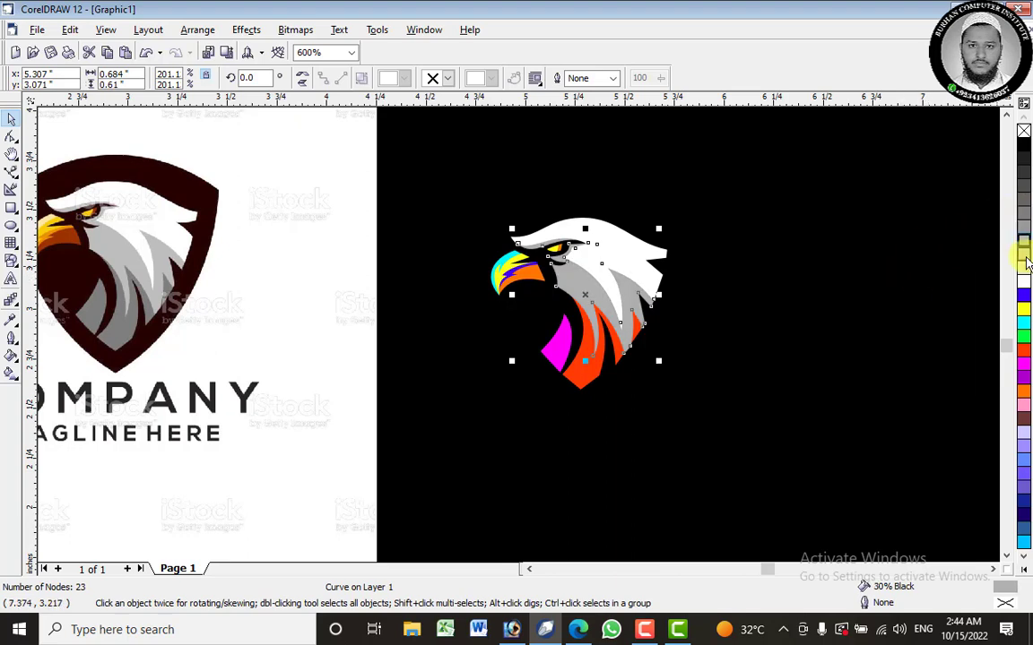
click(744, 374)
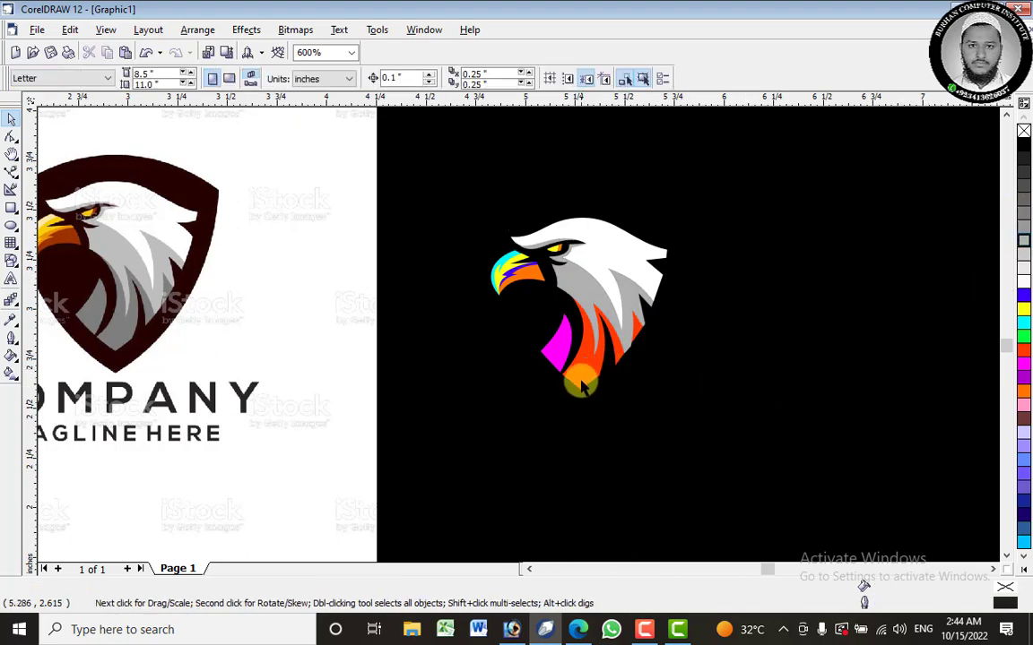
click(589, 299)
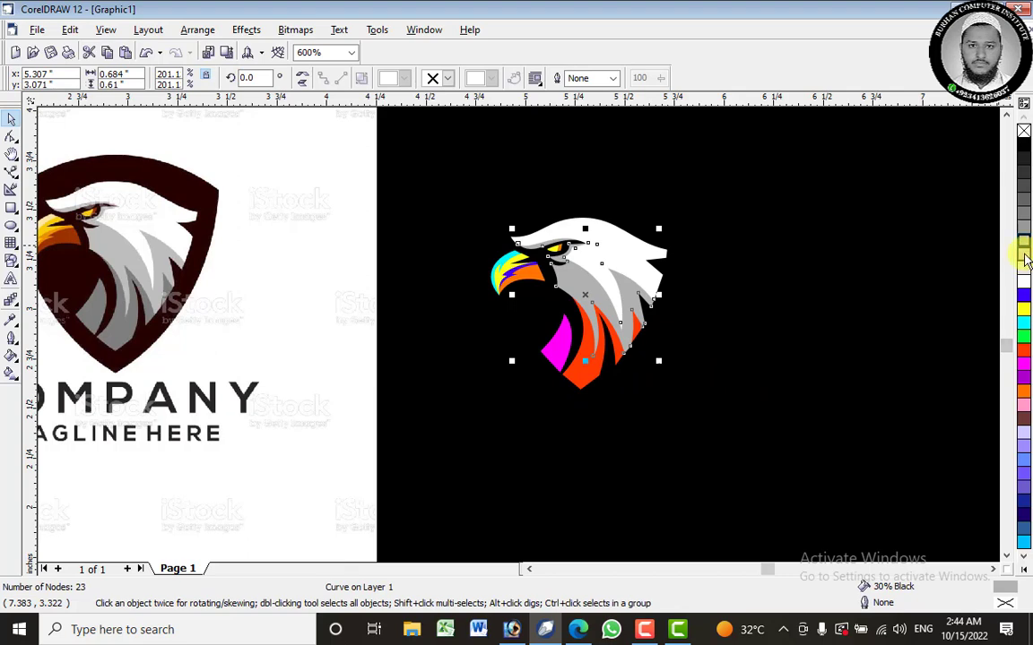
click(610, 374)
Fill the red lower feather shape and the magenta neck shape with 50% Black.
click(598, 364)
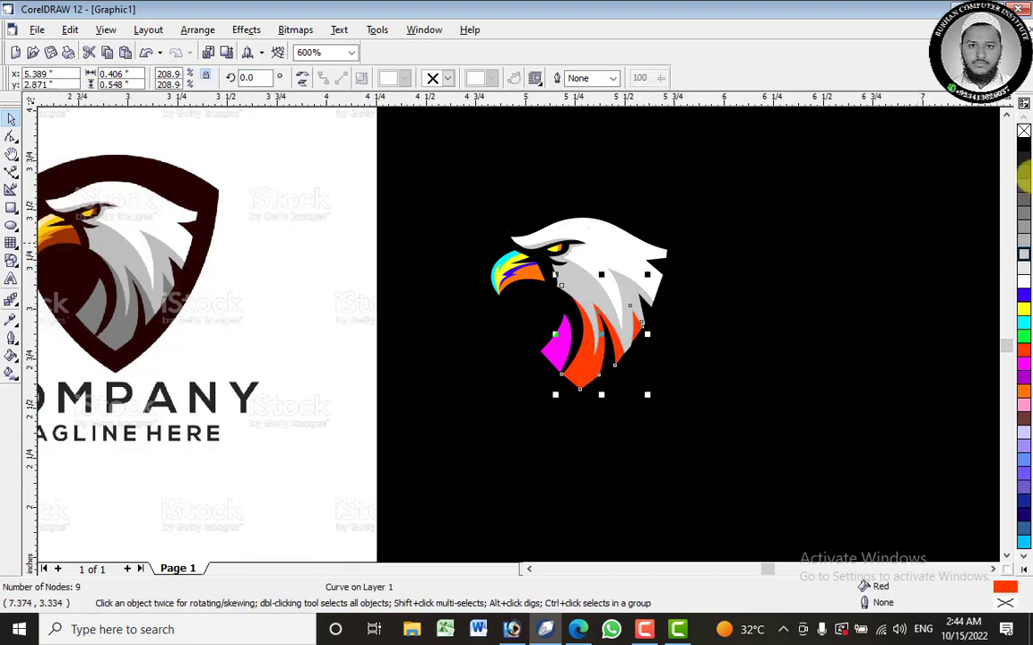
click(1023, 215)
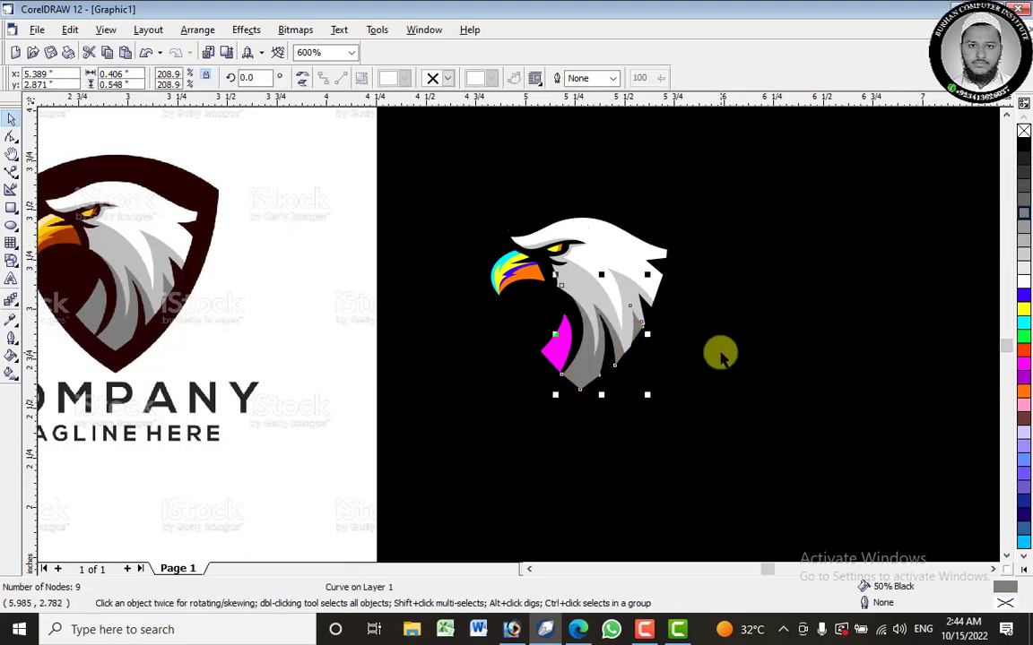
click(556, 348)
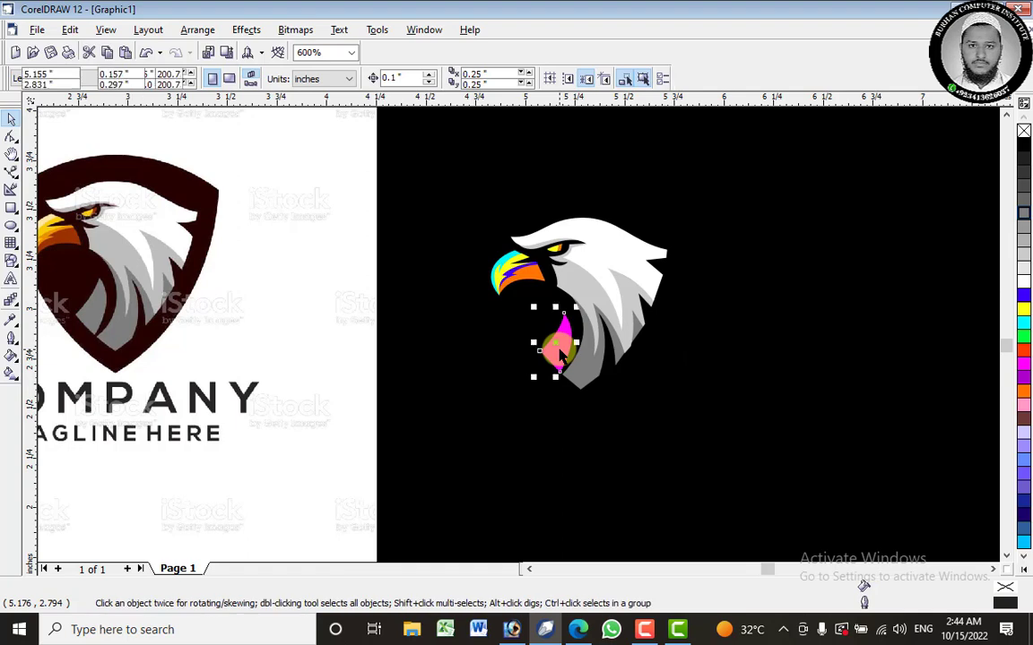
click(1022, 215)
click(772, 330)
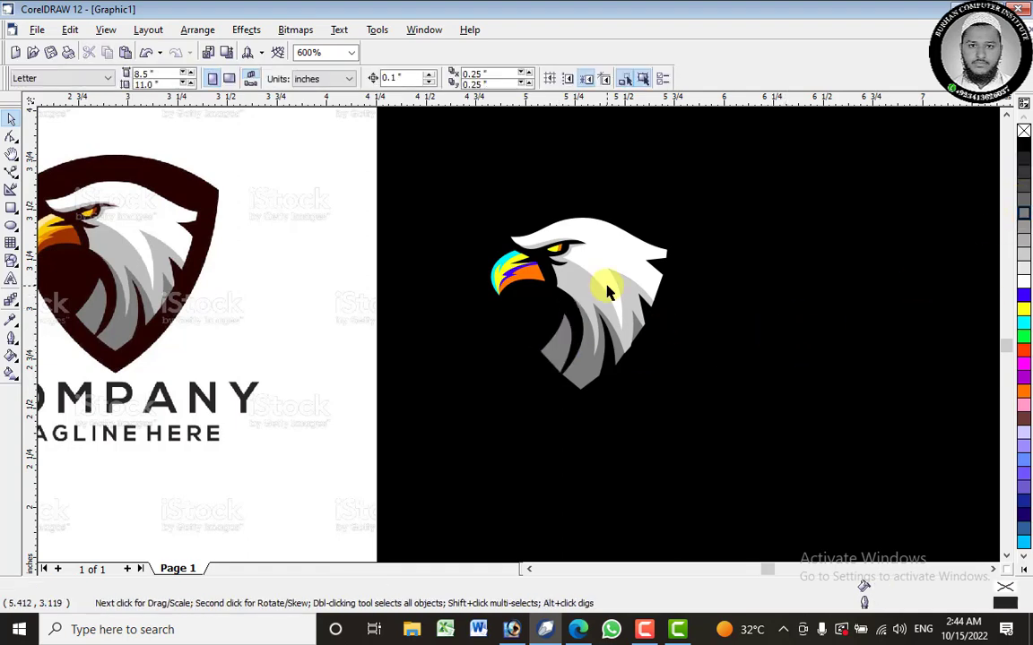
Fill the orange lower beak shape with the brown orange shade R:154 G:61 B:0.
click(502, 269)
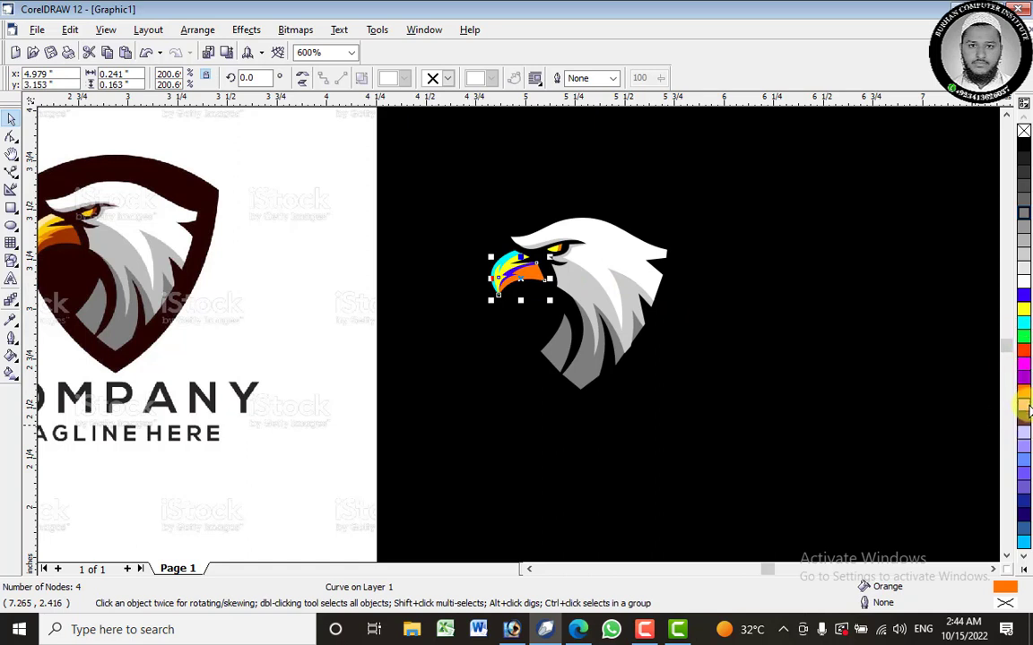
click(1026, 397)
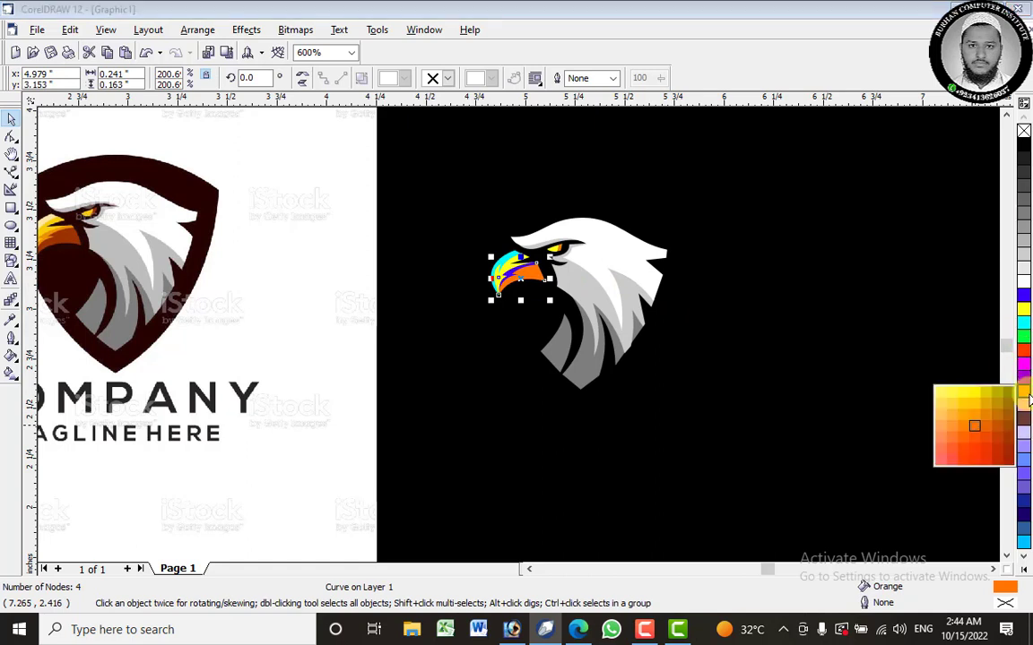
click(1009, 429)
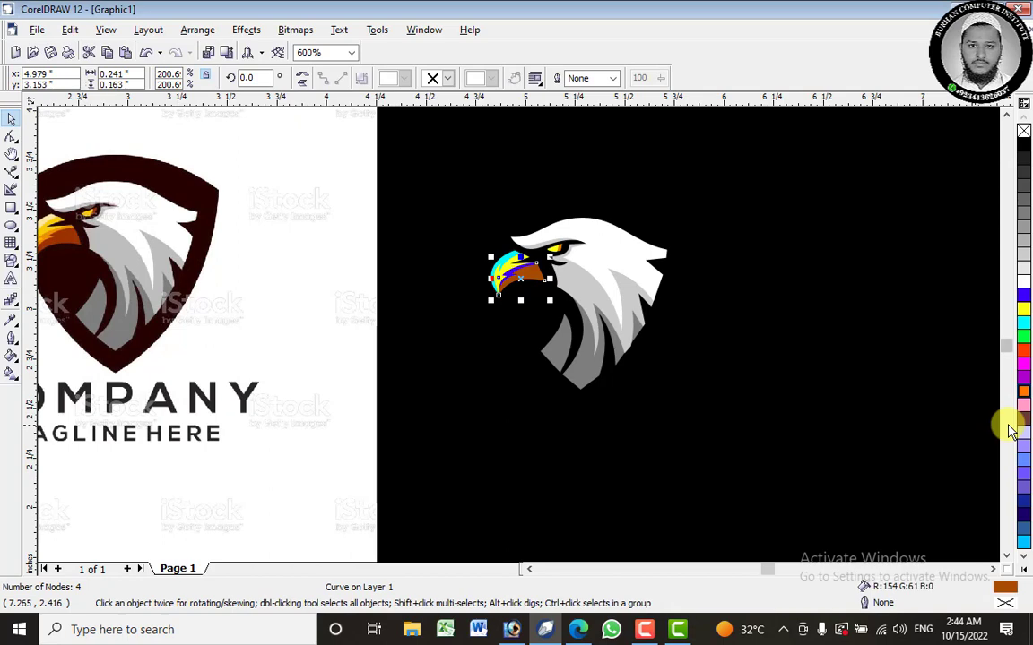
click(777, 419)
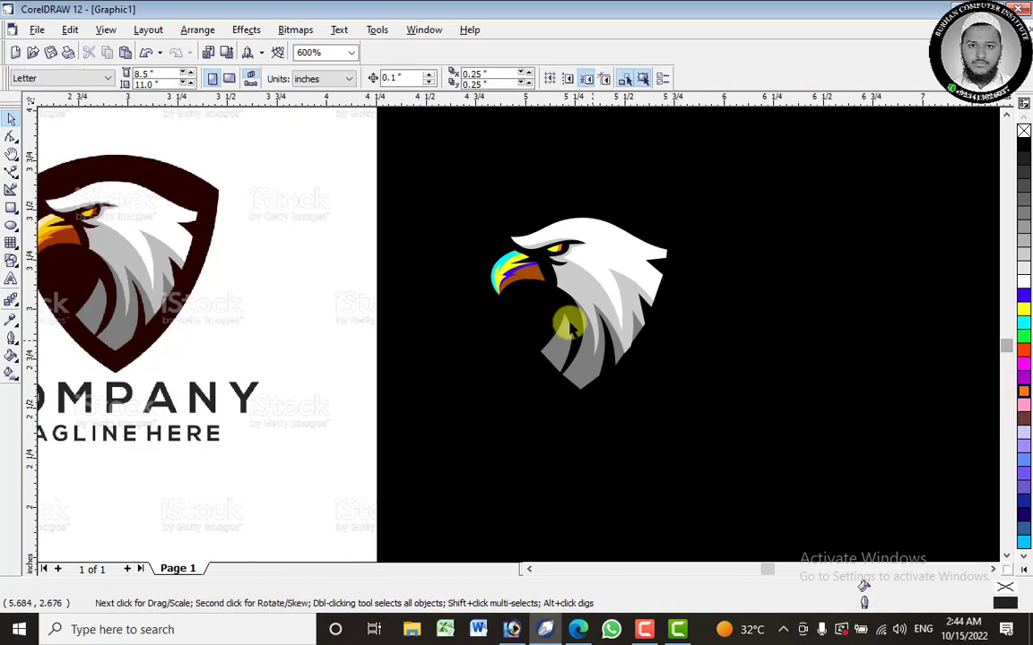
Try Dark Brown on the lower beak shape and return its fill to R:154 G:61 B:0.
click(491, 261)
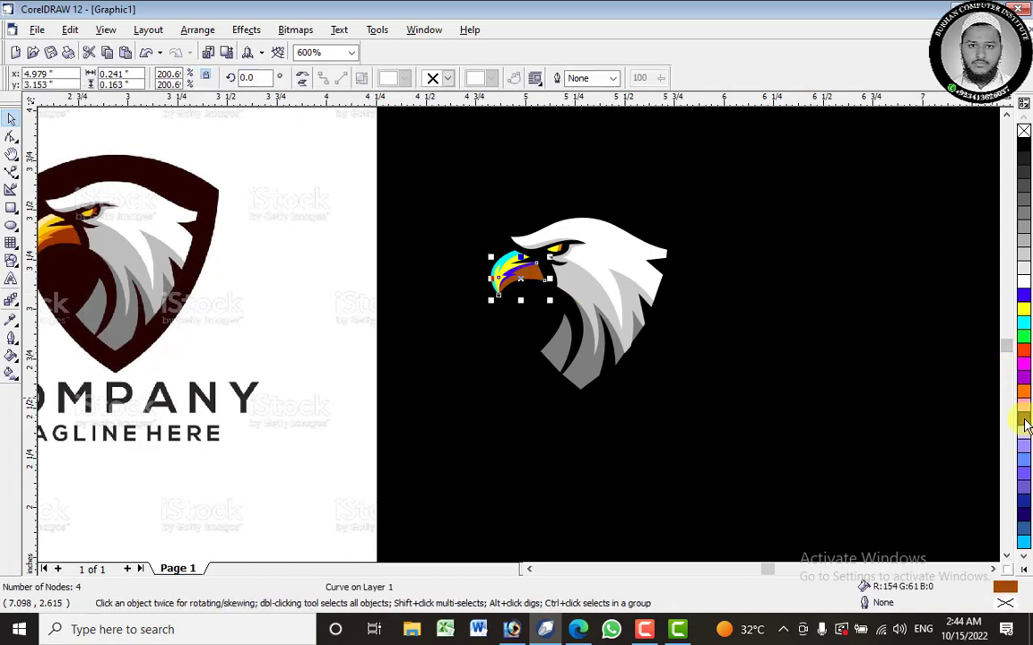
click(1026, 425)
click(1026, 425)
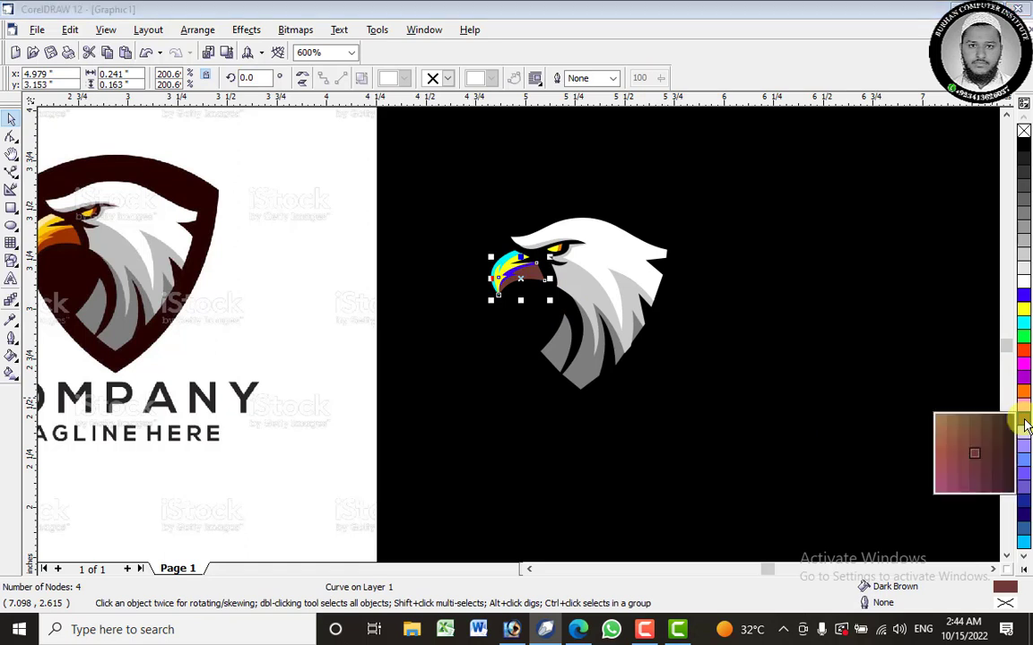
click(1027, 392)
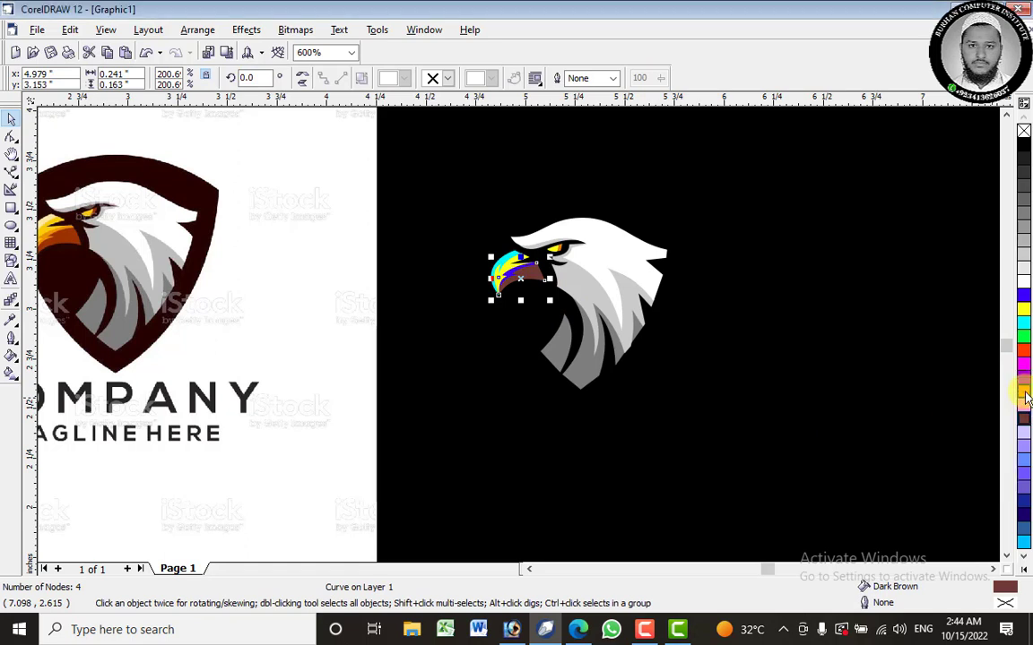
click(1027, 398)
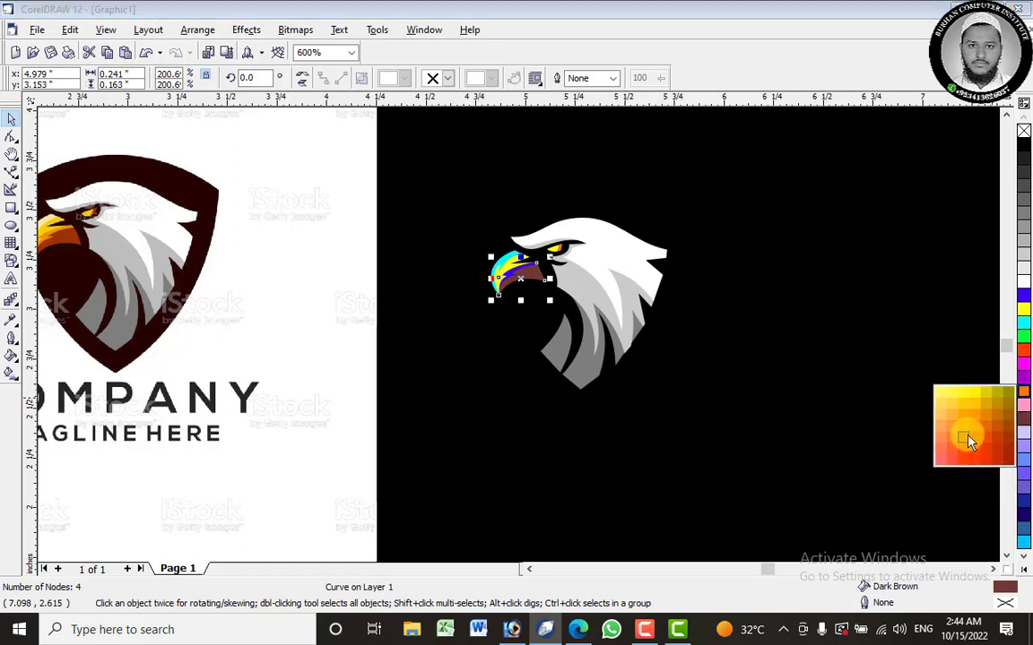
click(1009, 428)
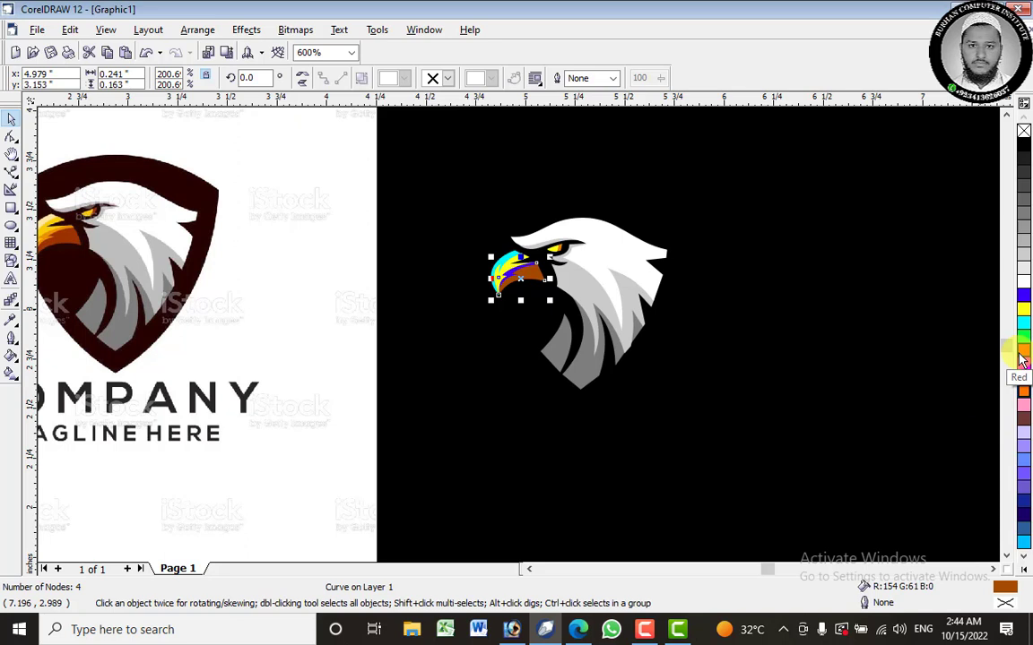
Try R:186 G:102 B:0 on the lower beak shape and settle on the red-based brown R:154 G:51 B:0.
click(1024, 311)
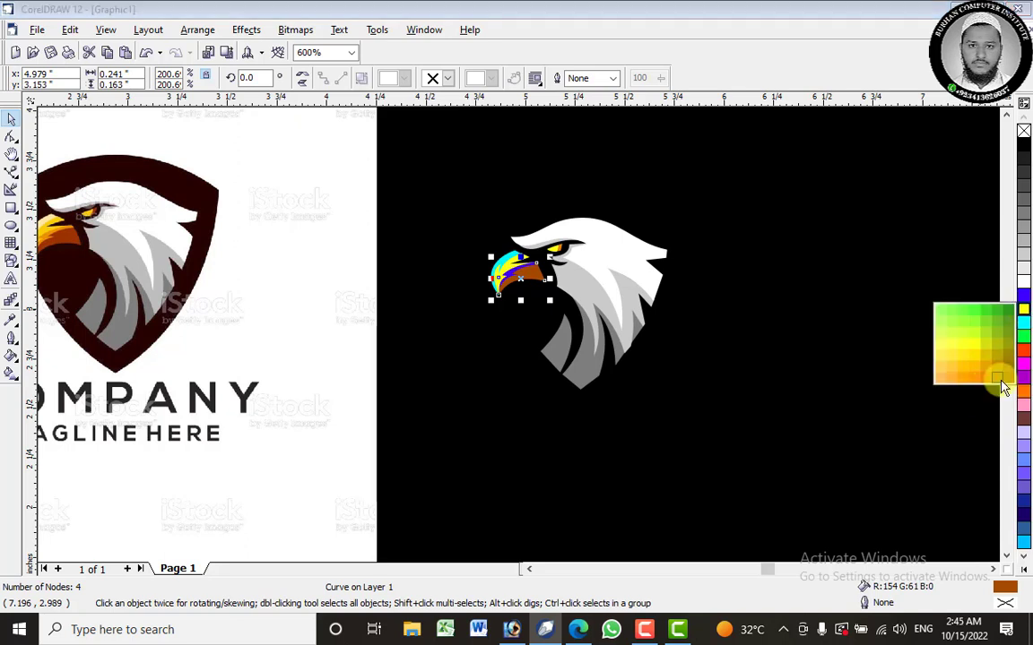
click(1002, 386)
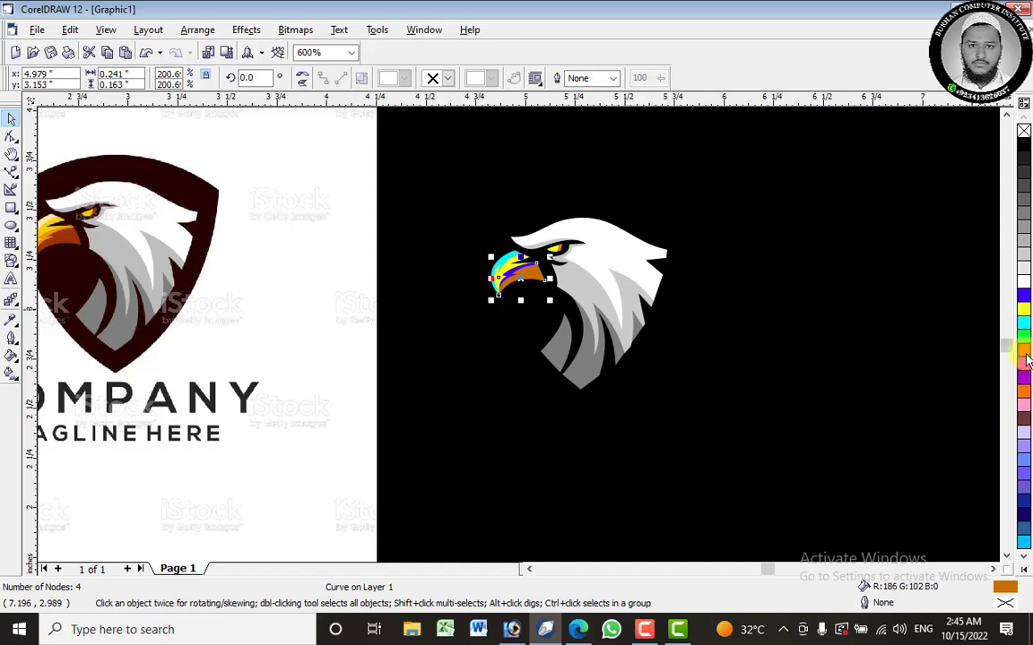
click(1027, 360)
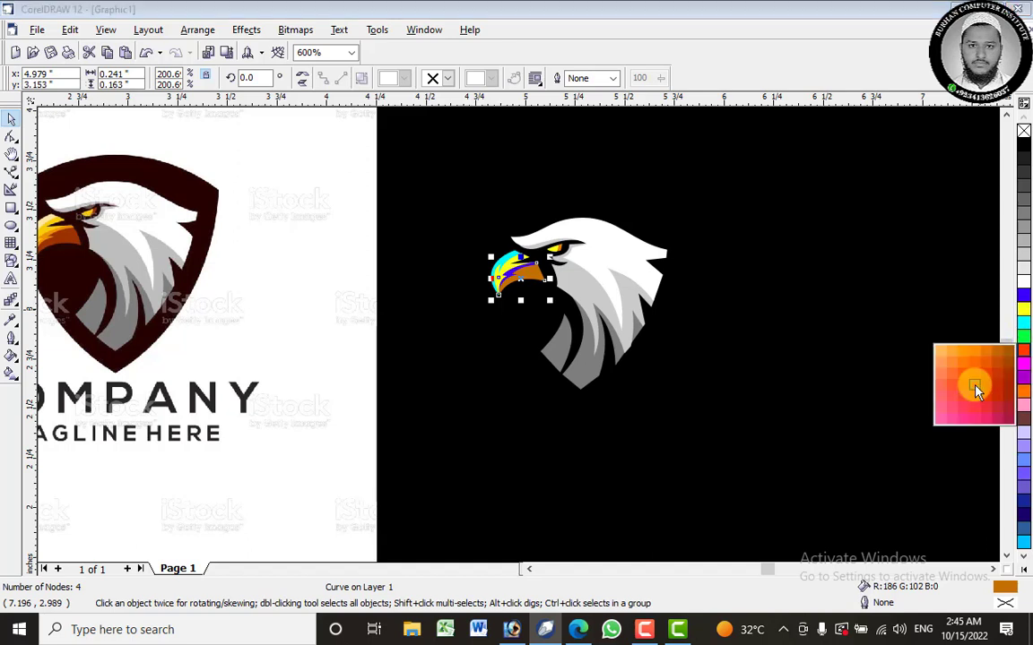
click(1000, 362)
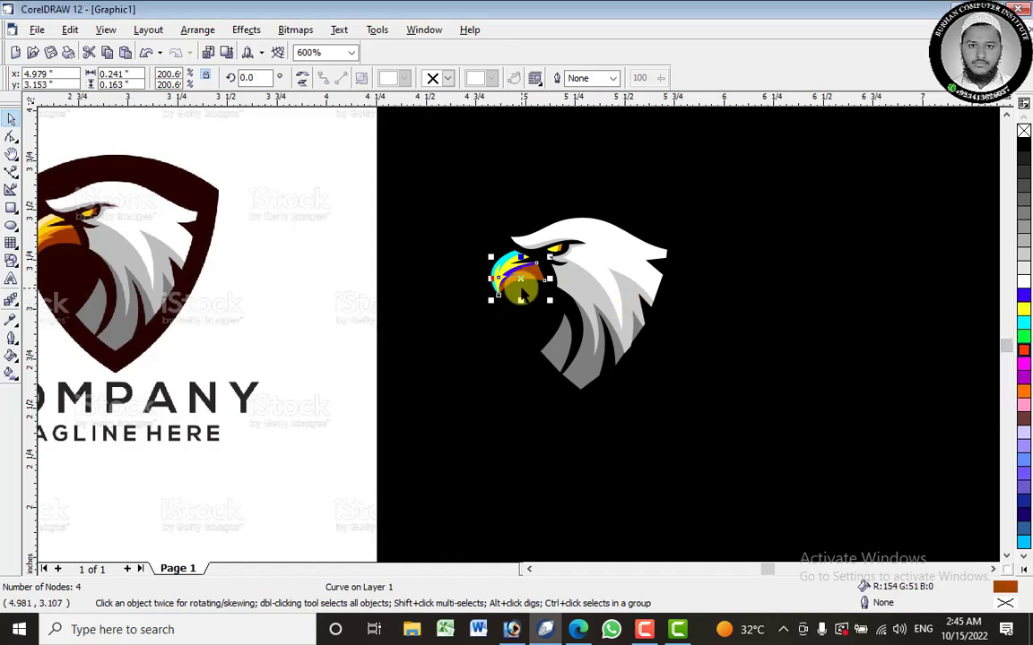
click(481, 321)
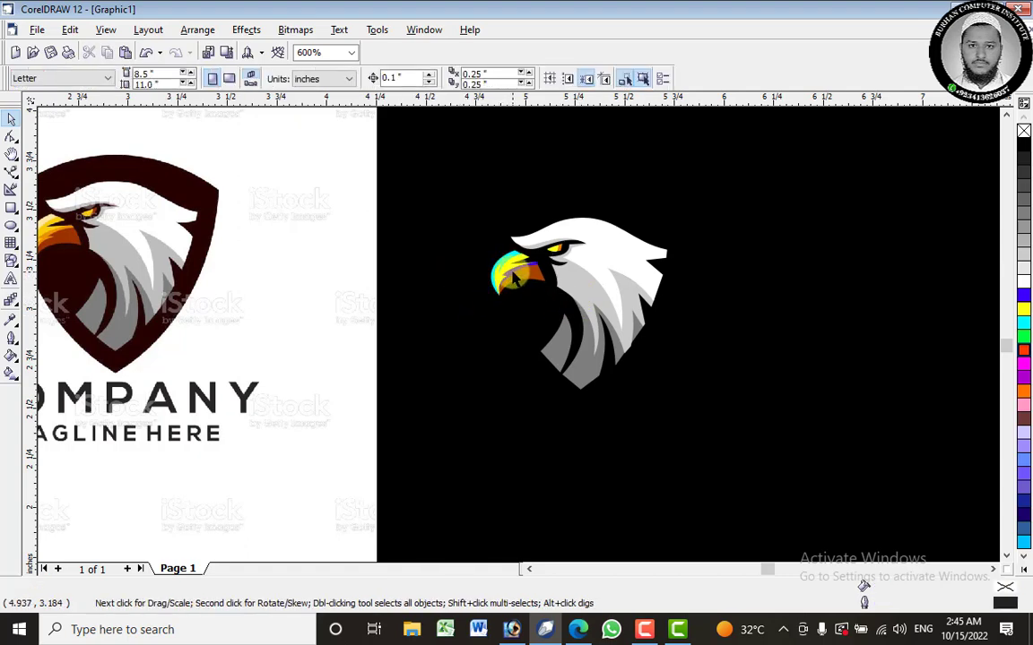
Fill the blue stripe above the lower beak with R:254 G:139 B:0 after trying the darker R:186 G:102 B:0.
click(513, 278)
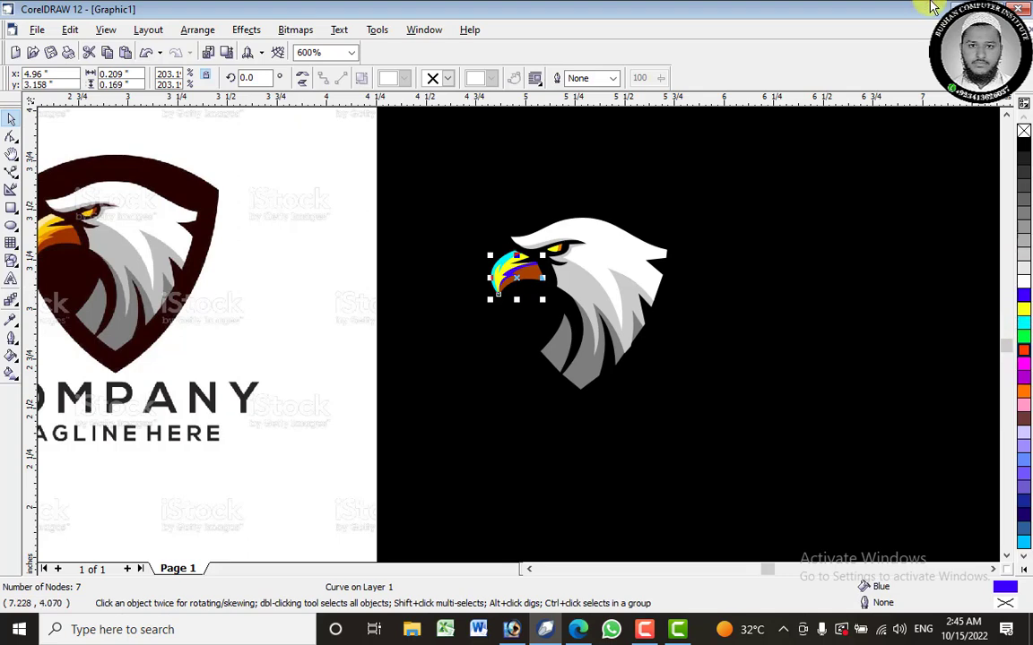
click(932, 20)
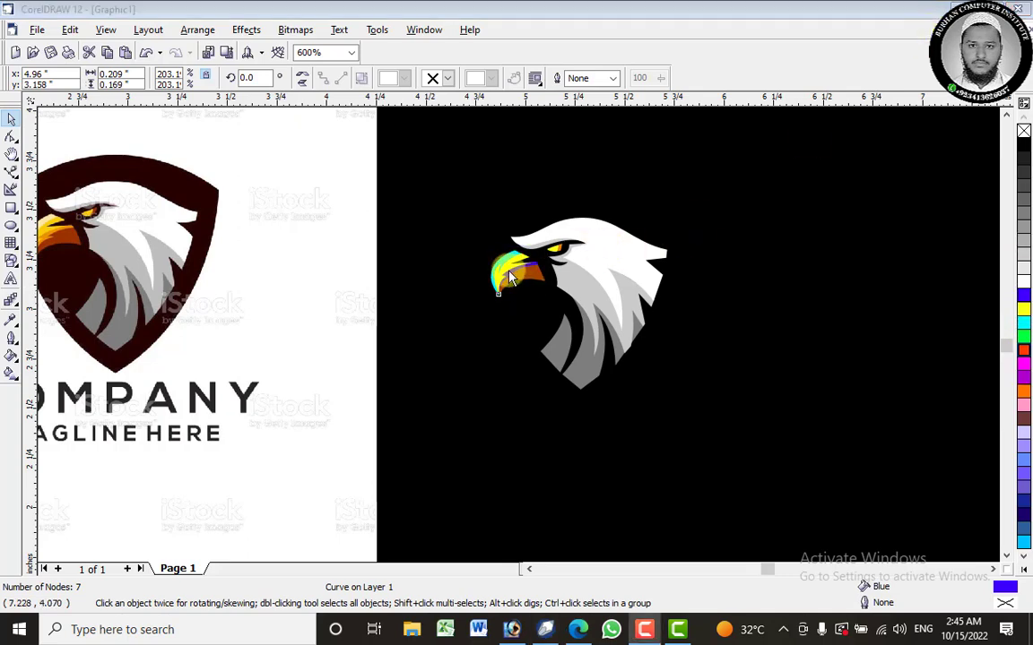
scroll(511, 276, up, 3)
scroll(512, 273, down, 3)
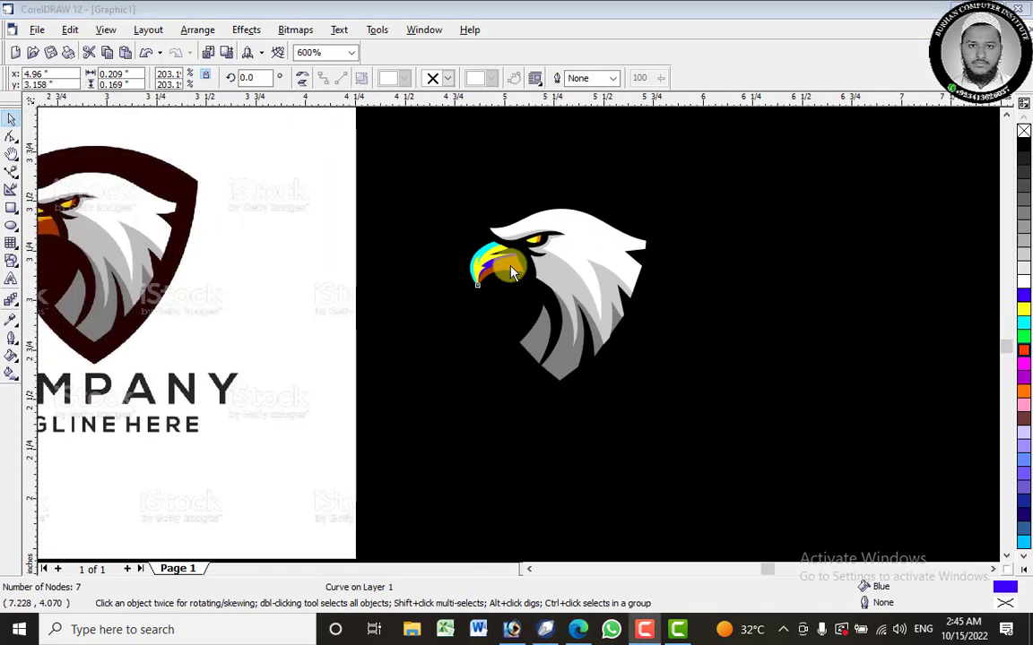
scroll(502, 265, up, 1)
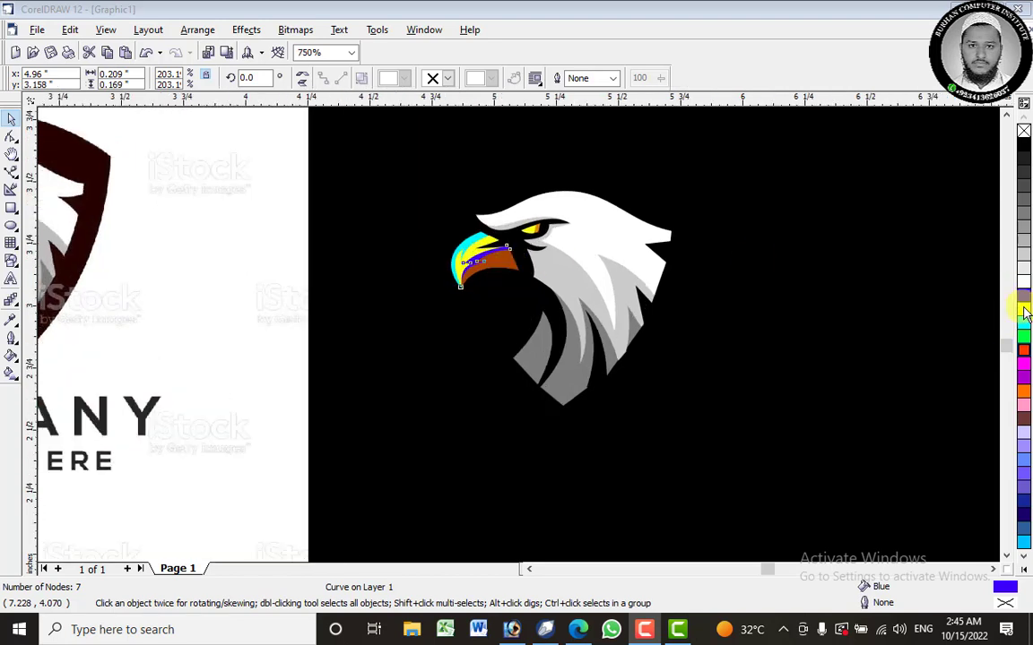
click(1024, 311)
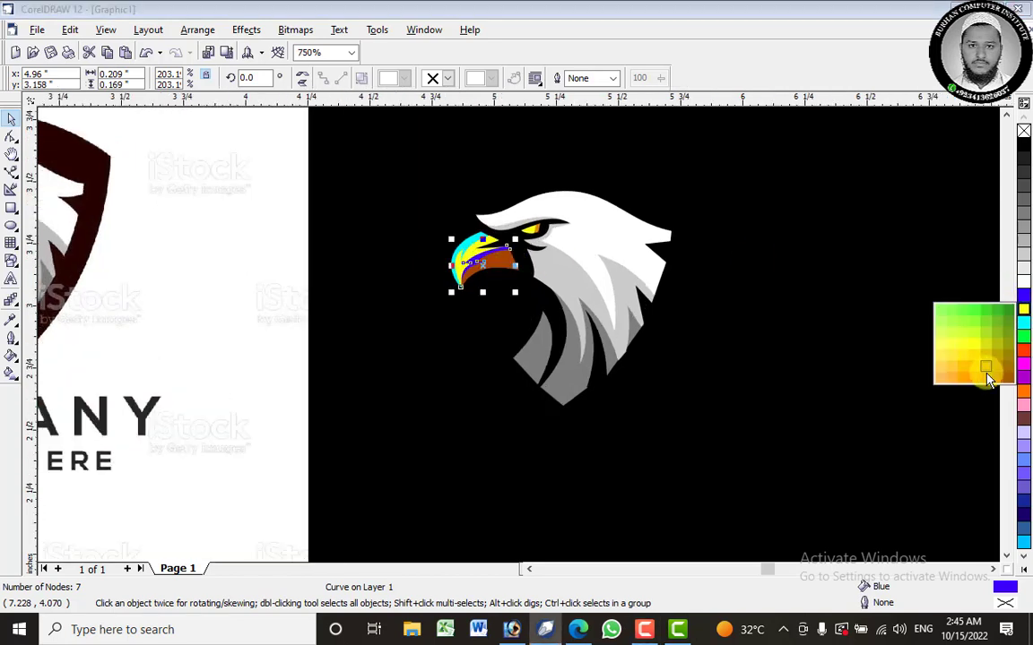
click(995, 378)
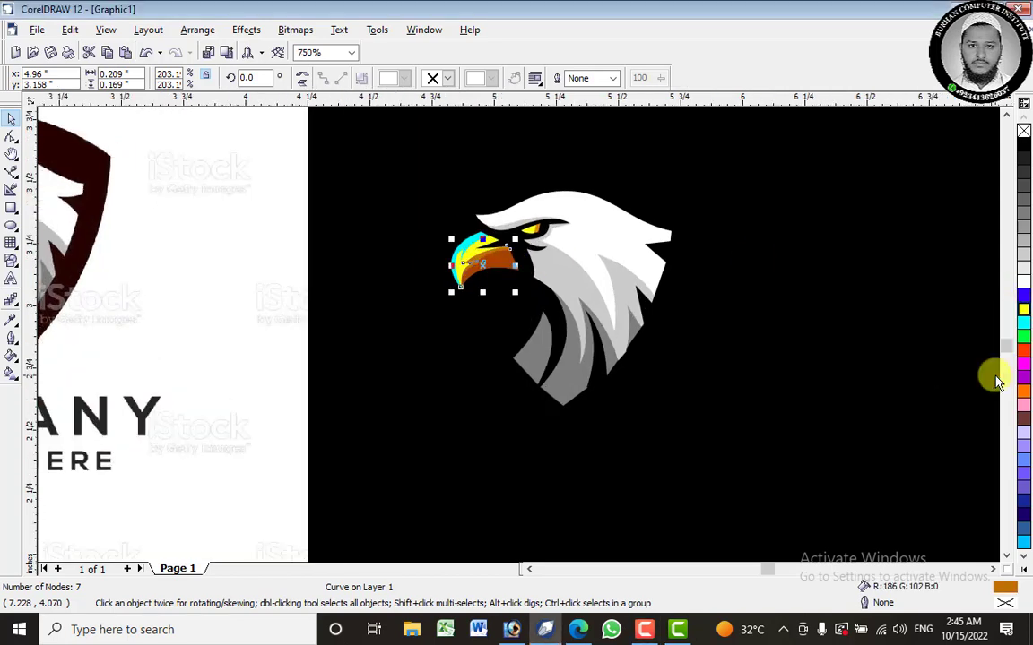
click(1026, 311)
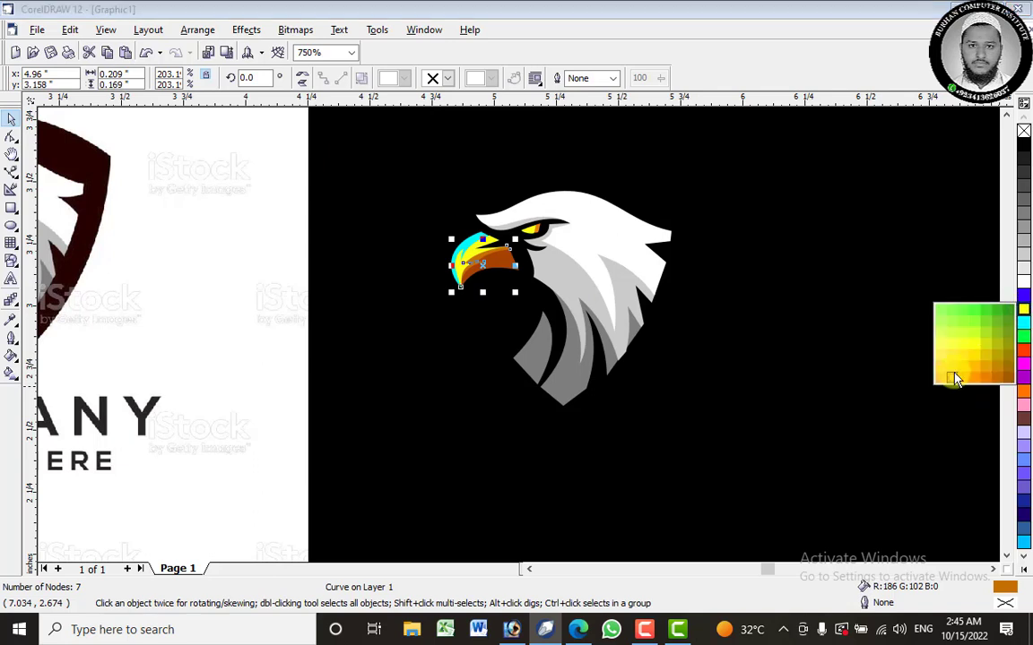
click(976, 384)
scroll(672, 270, down, 1)
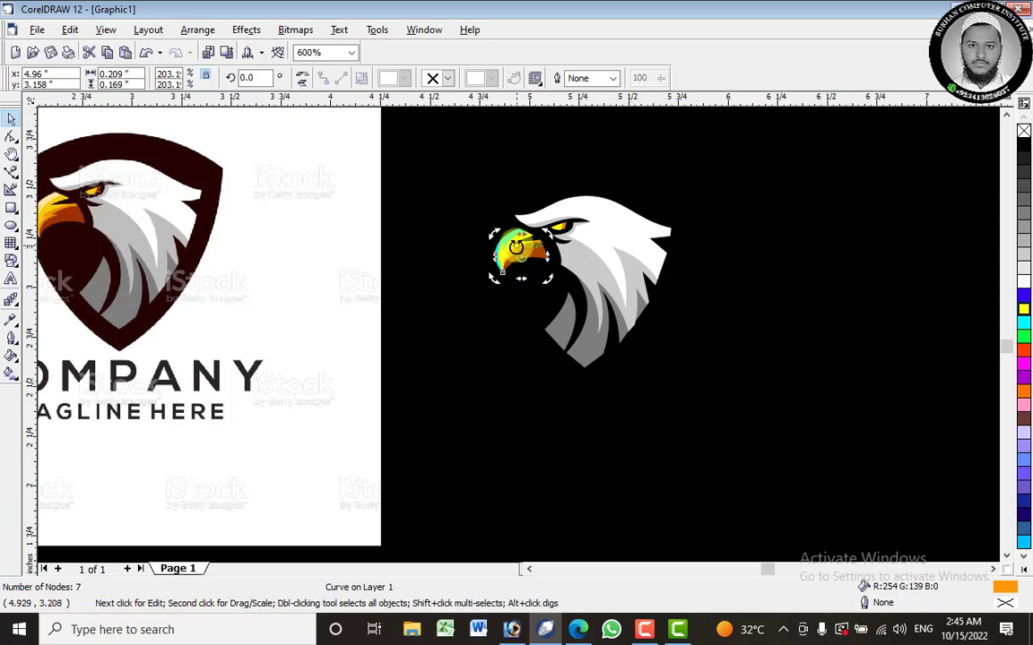
Fill the yellow stripe of the beak, above the brown lower part, with the deeper yellow R:254 G:215 B:0.
click(769, 242)
click(512, 243)
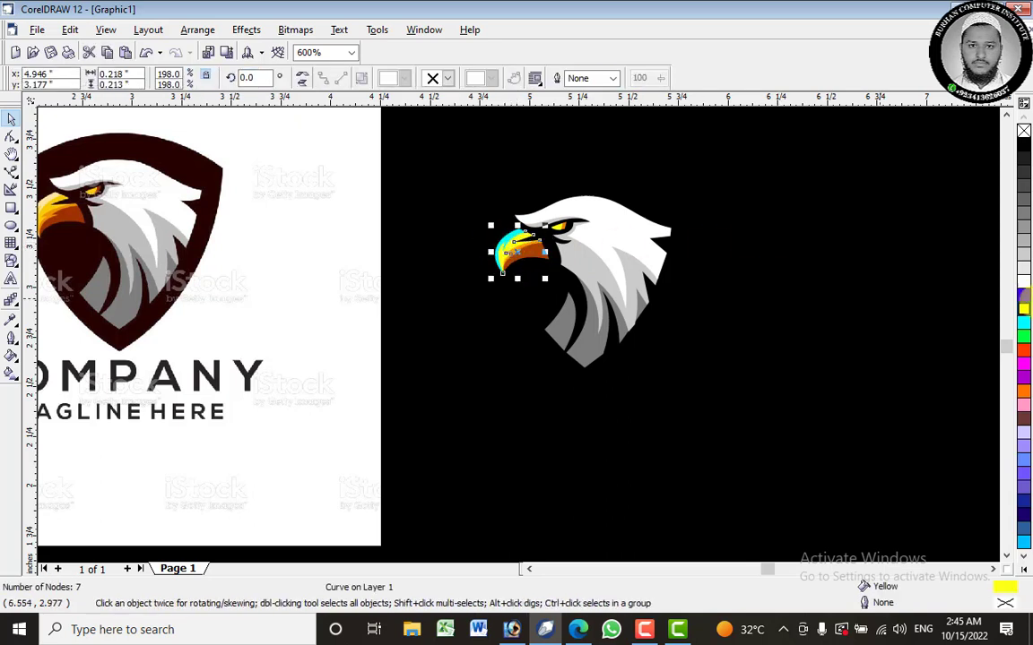
click(1025, 314)
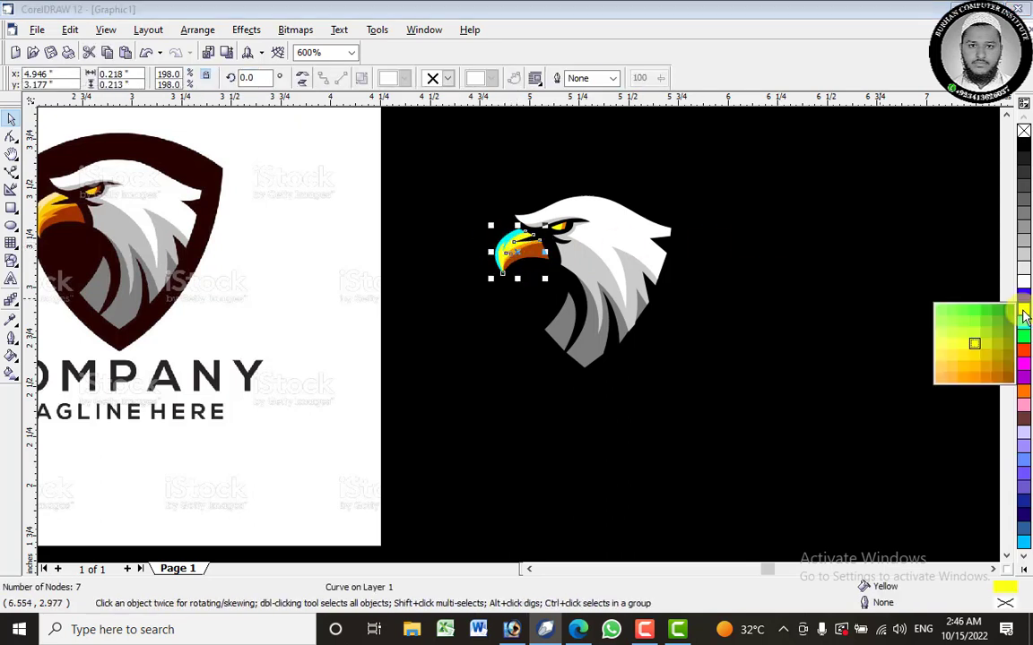
click(977, 363)
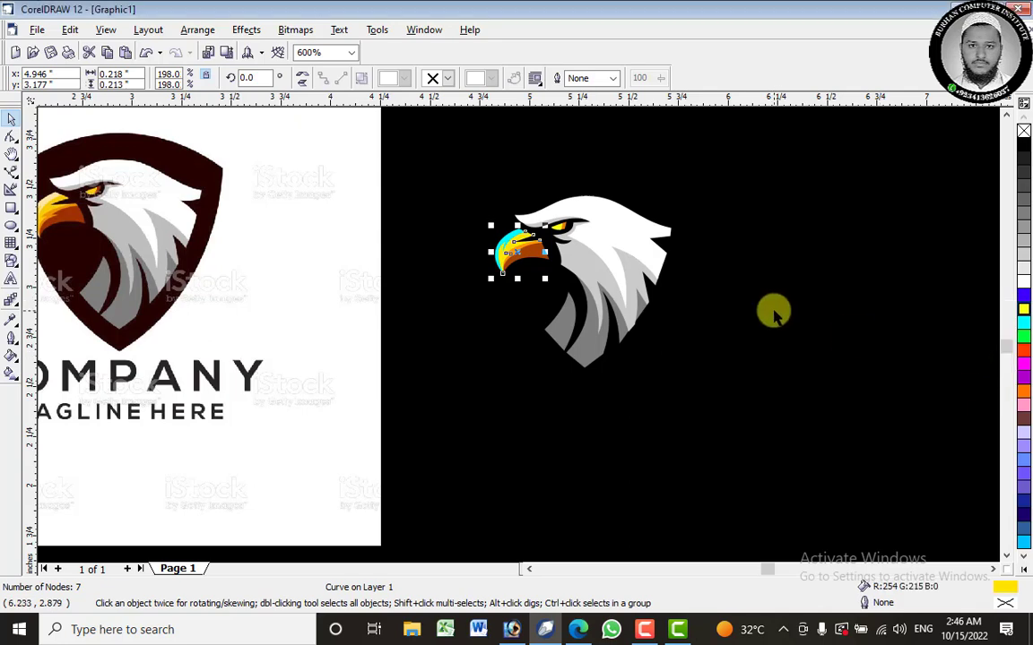
Try the orange-yellow R:254 G:186 B:0 as the fill of the cyan highlight along the beak's outer edge.
click(486, 231)
click(498, 235)
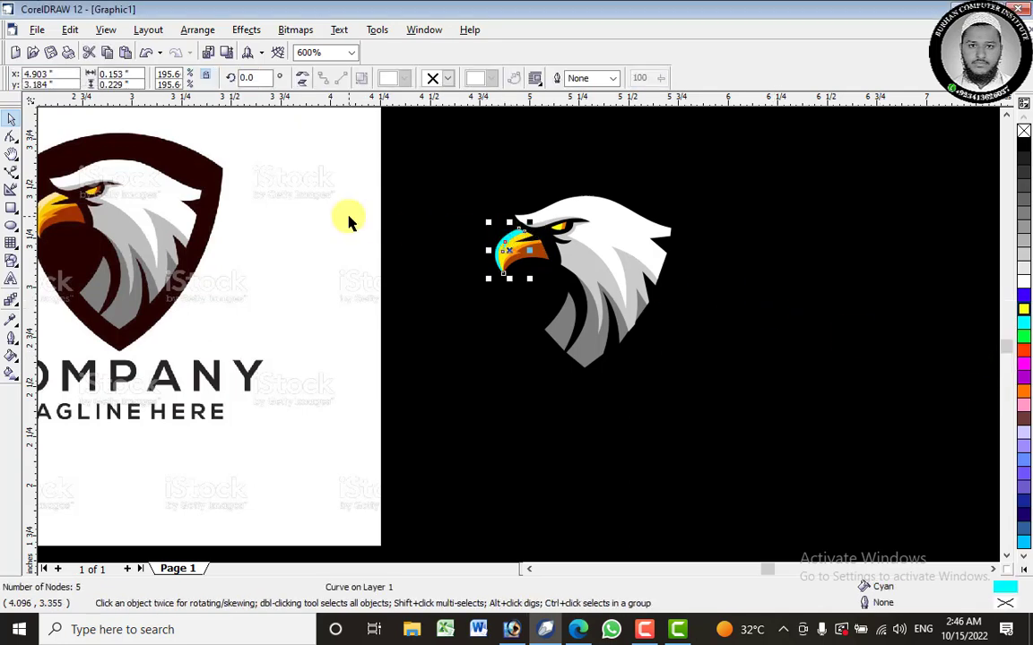
scroll(349, 222, down, 1)
scroll(349, 221, up, 1)
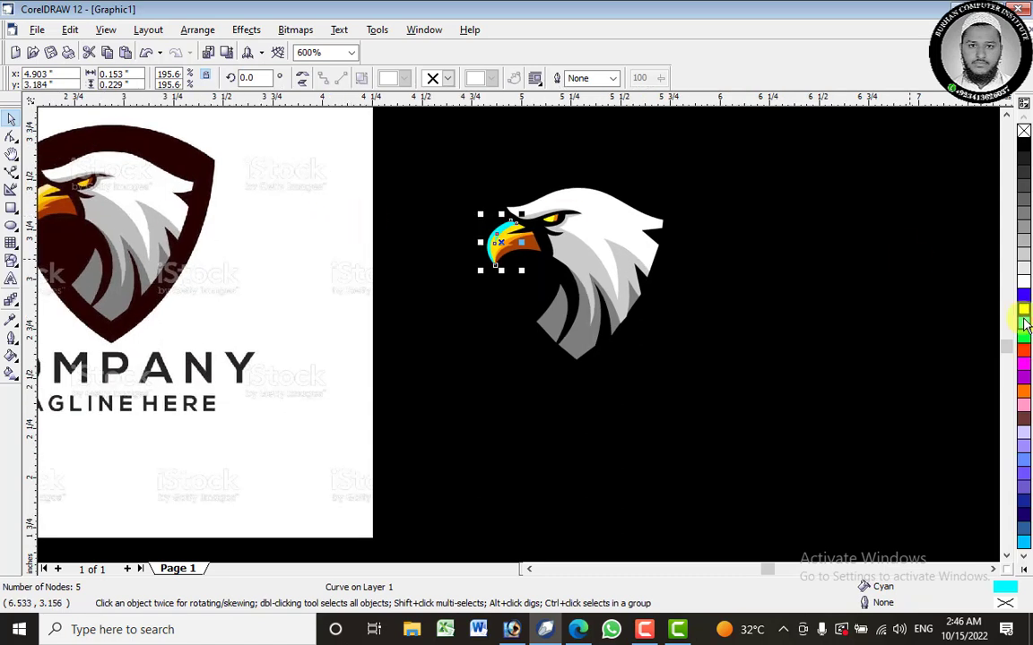
click(1023, 311)
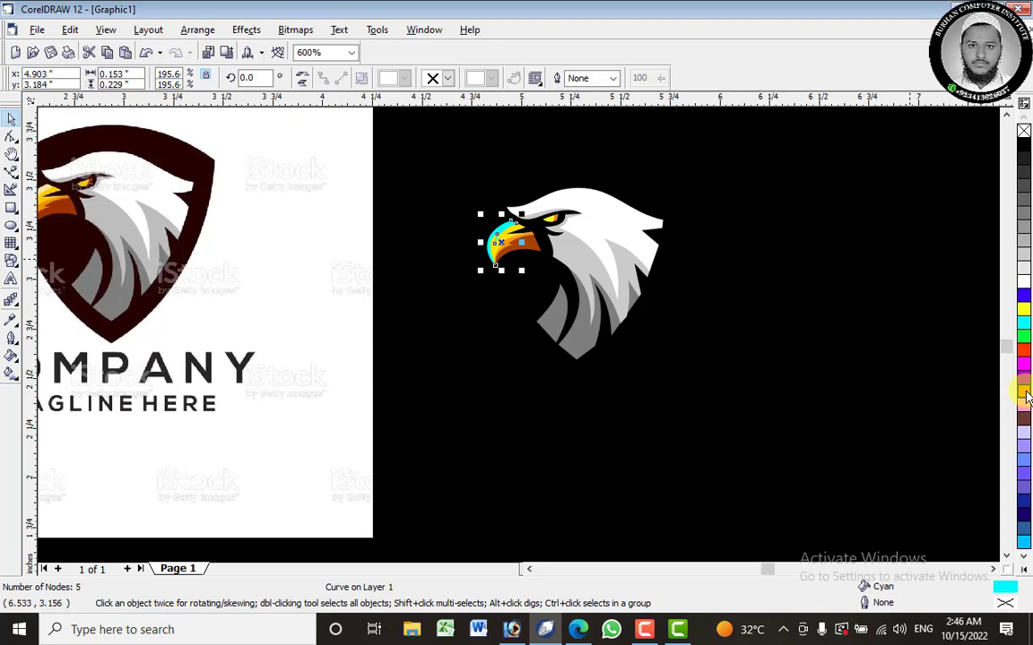
click(1027, 397)
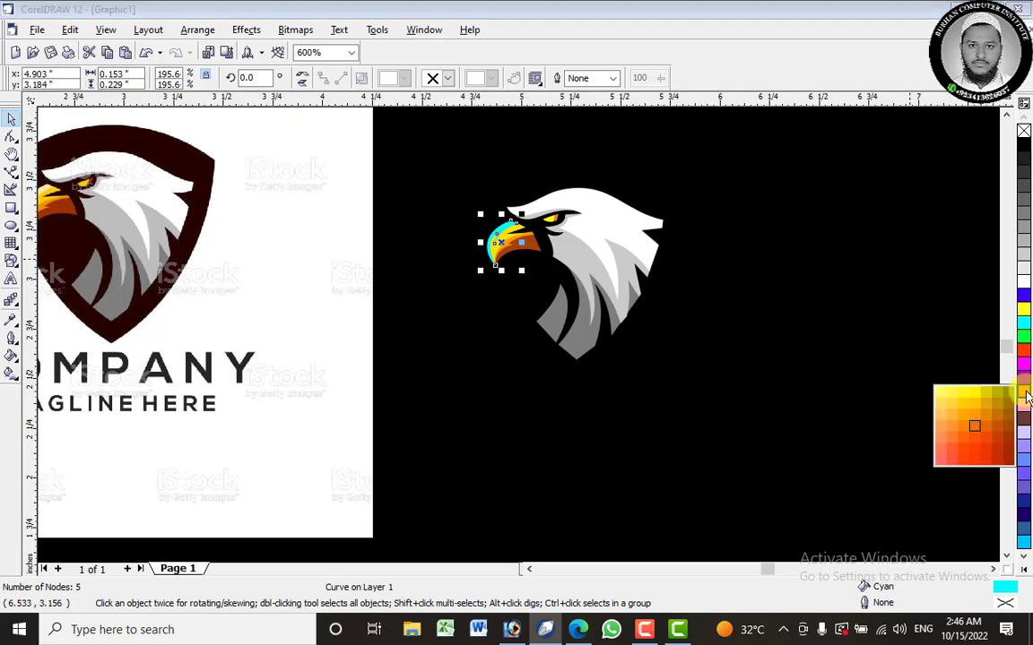
click(975, 408)
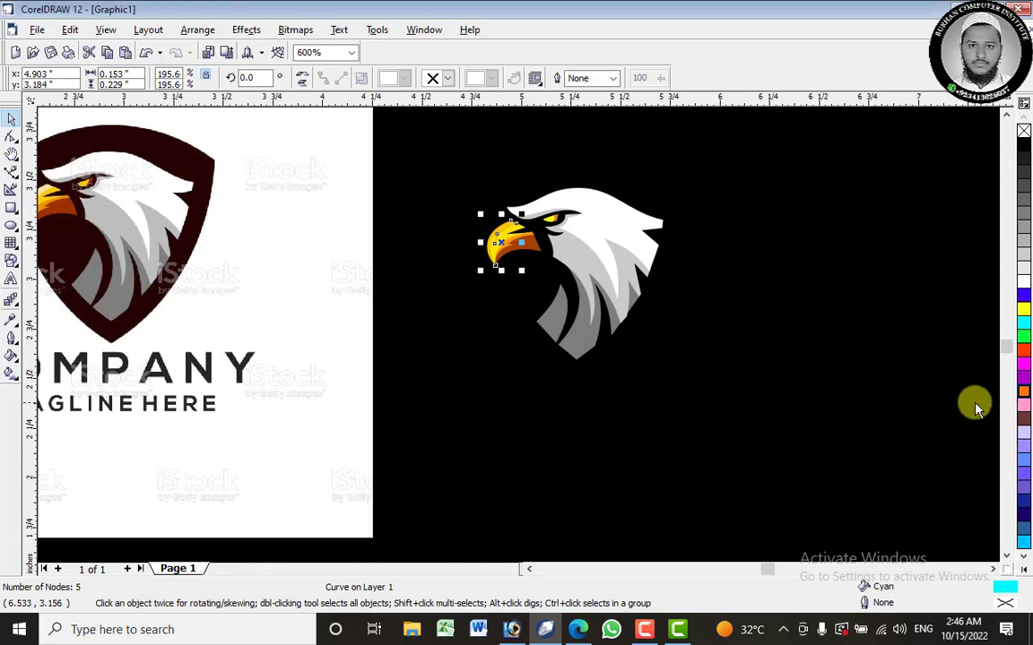
Try the paler shade R:255 G:212 B:97 on the highlight along the beak's outer edge.
click(1023, 395)
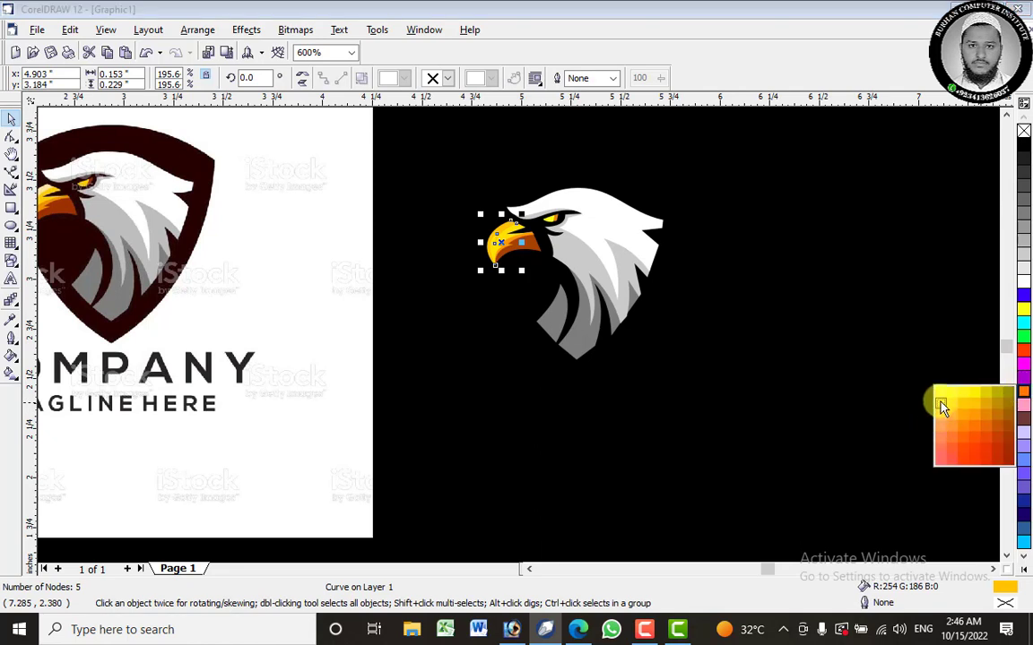
click(939, 403)
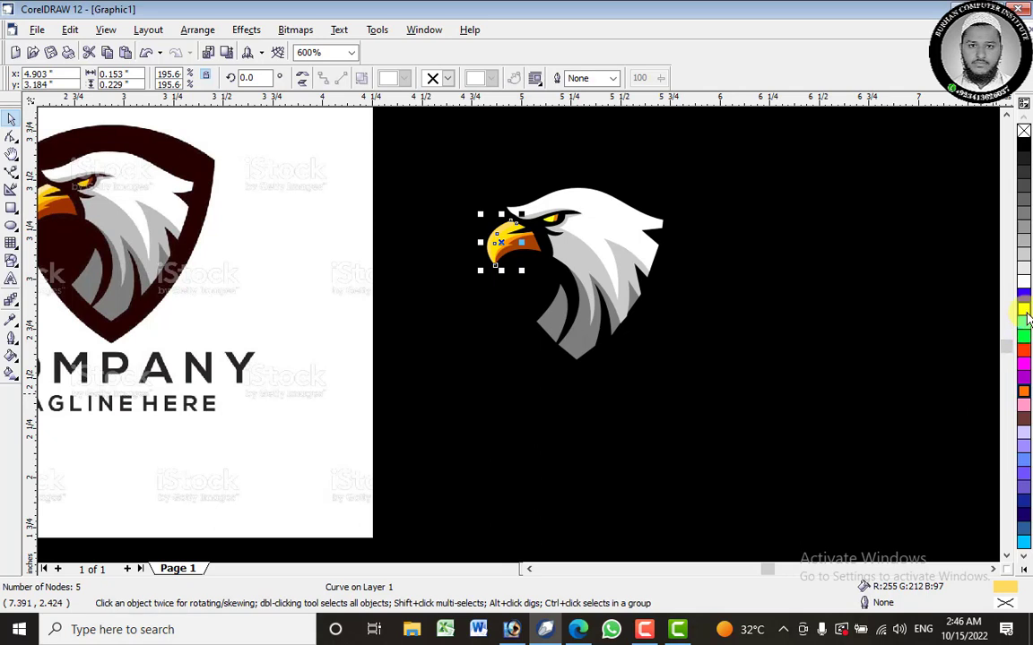
click(1027, 423)
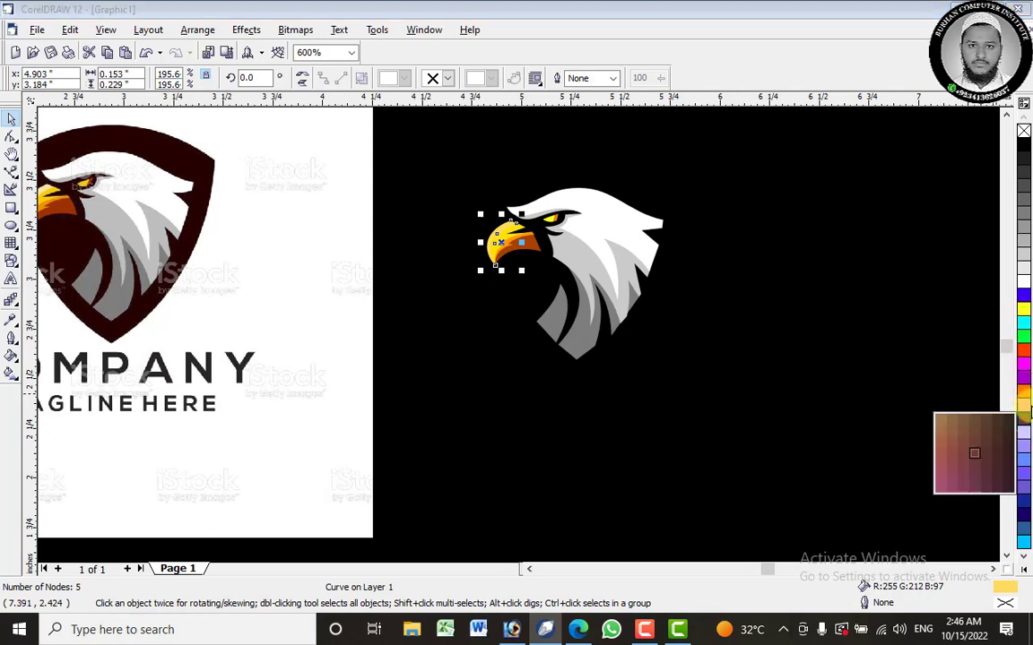
Try R:255 G:197 B:81 and Deep Yellow from the expanded color palette on the beak's outer highlight.
click(1024, 570)
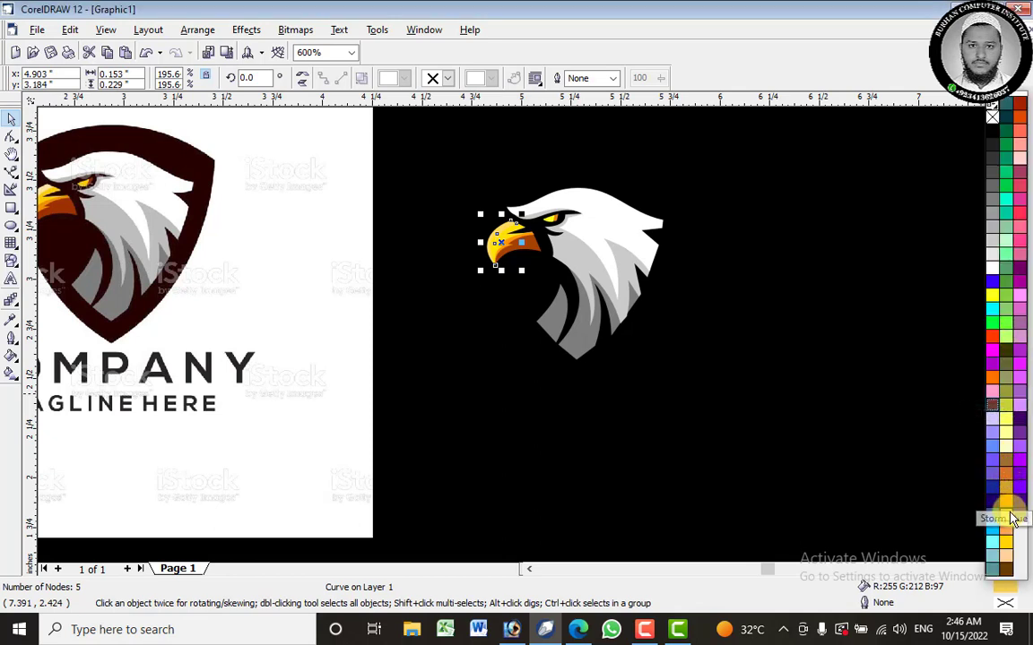
click(1006, 518)
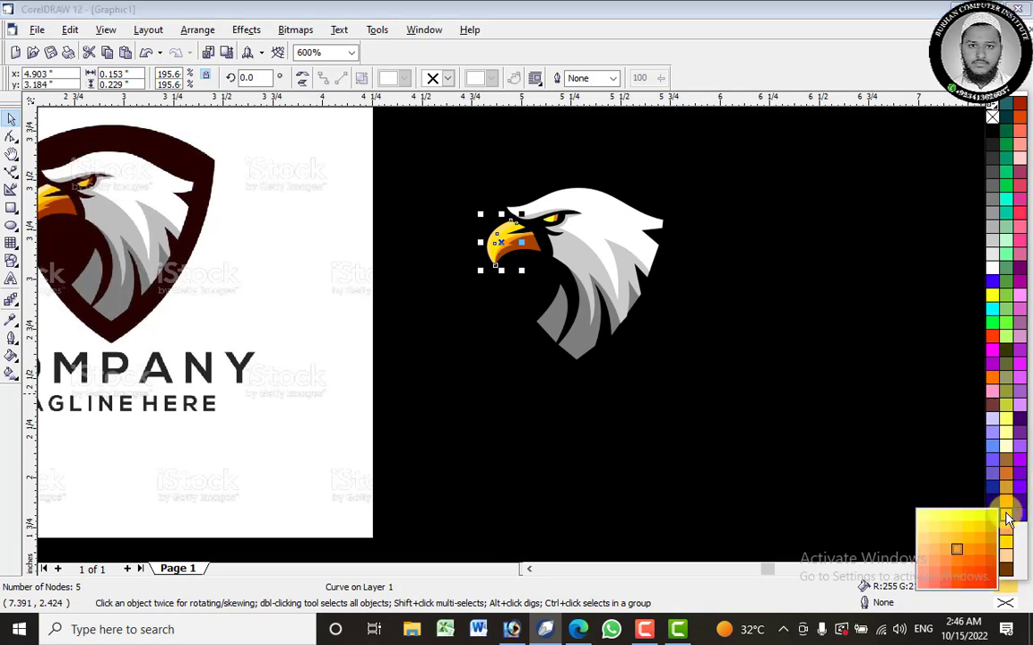
click(948, 541)
key(space)
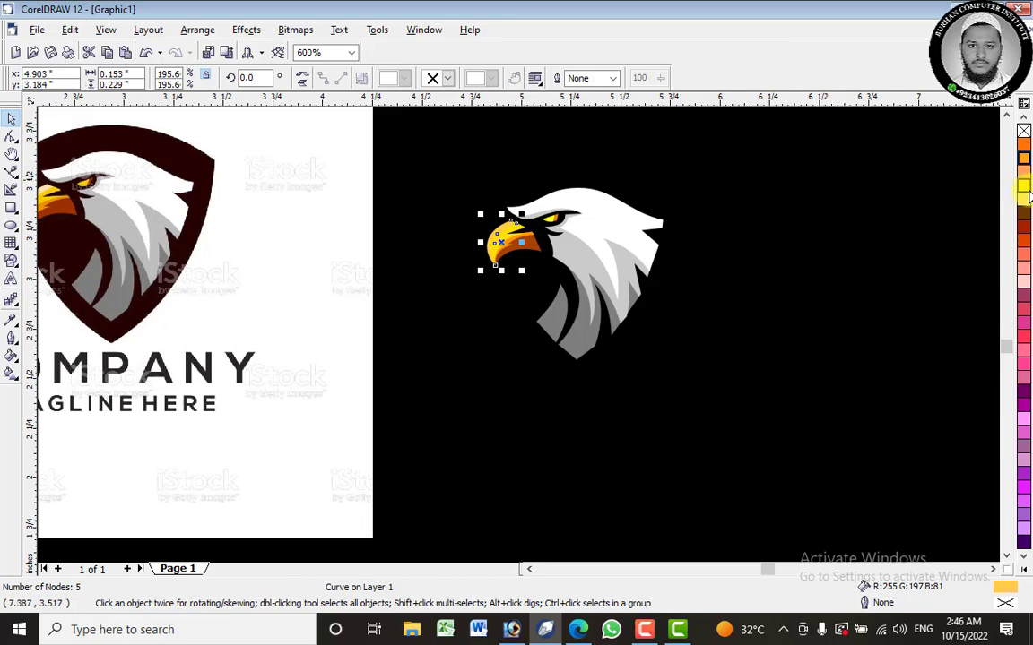
click(1024, 187)
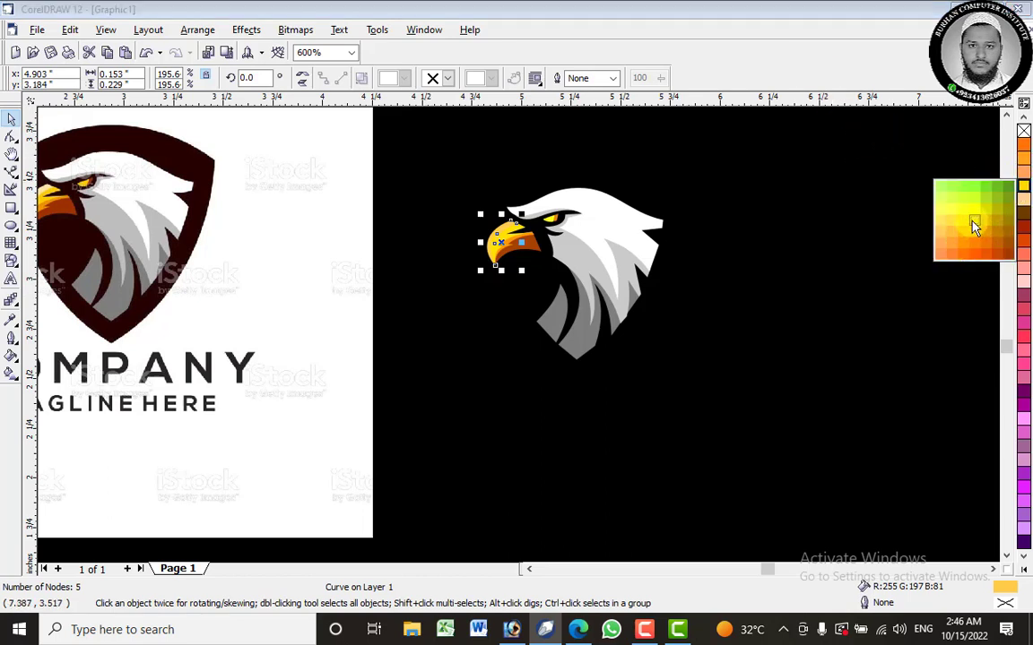
click(971, 224)
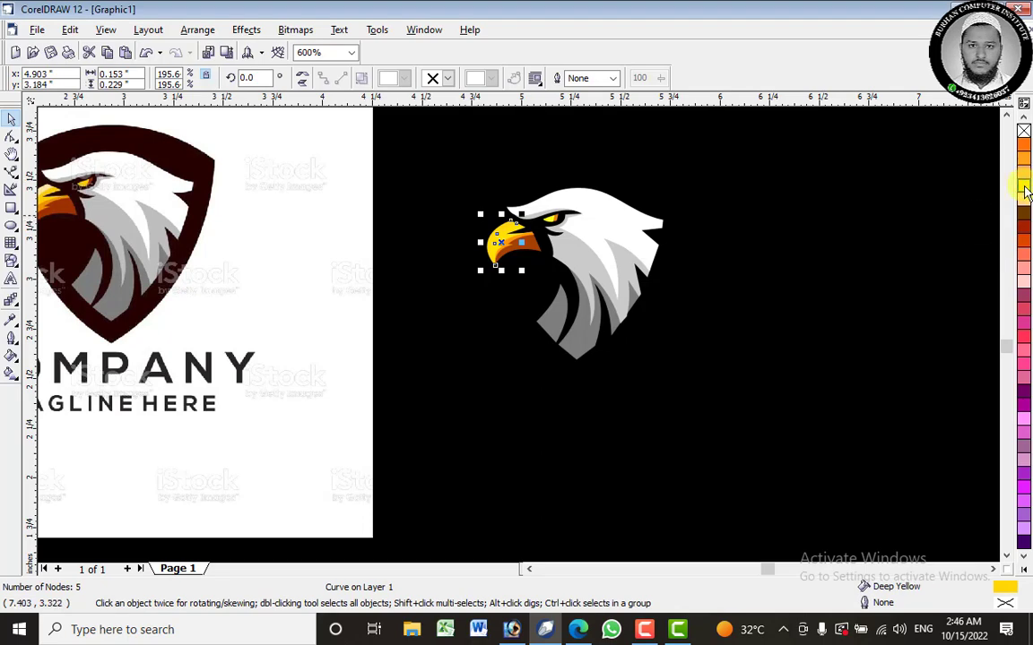
drag(134, 174, 157, 173)
click(513, 633)
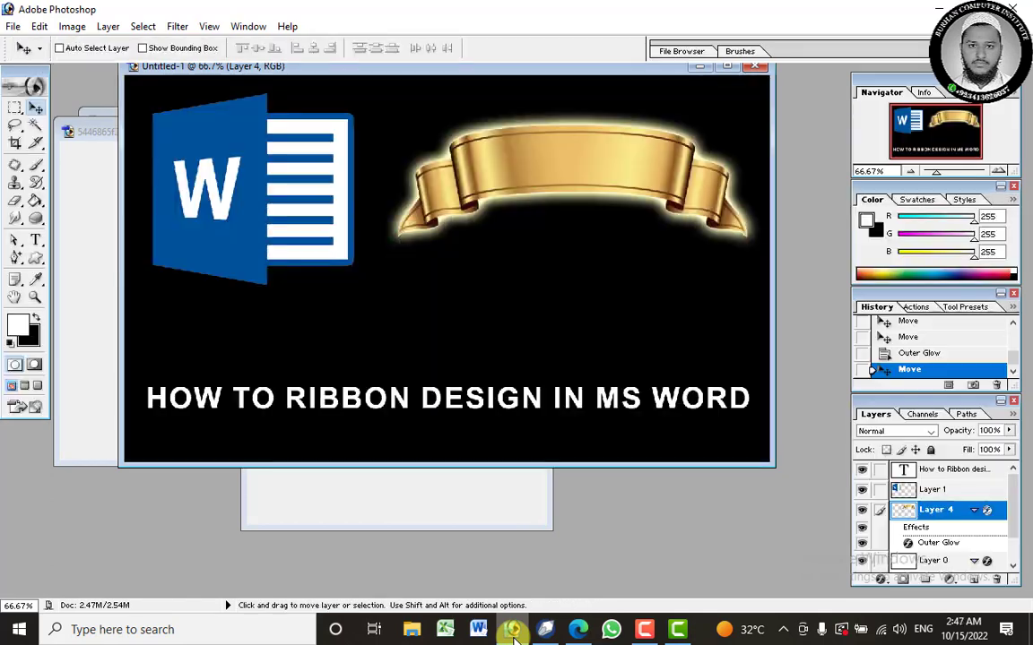
click(513, 633)
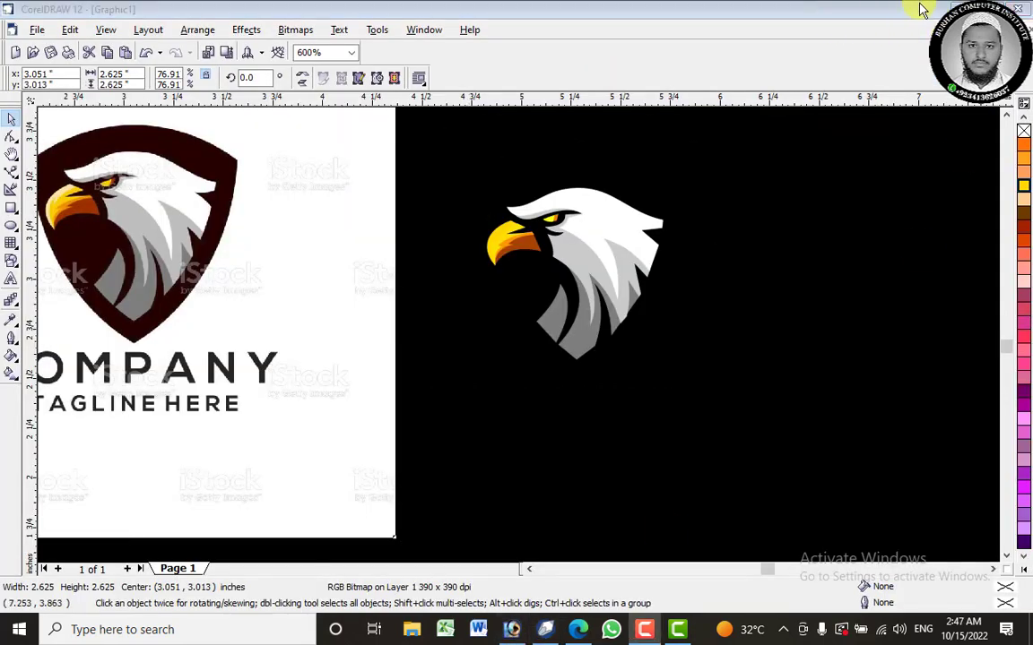
click(959, 8)
drag(42, 37, 438, 306)
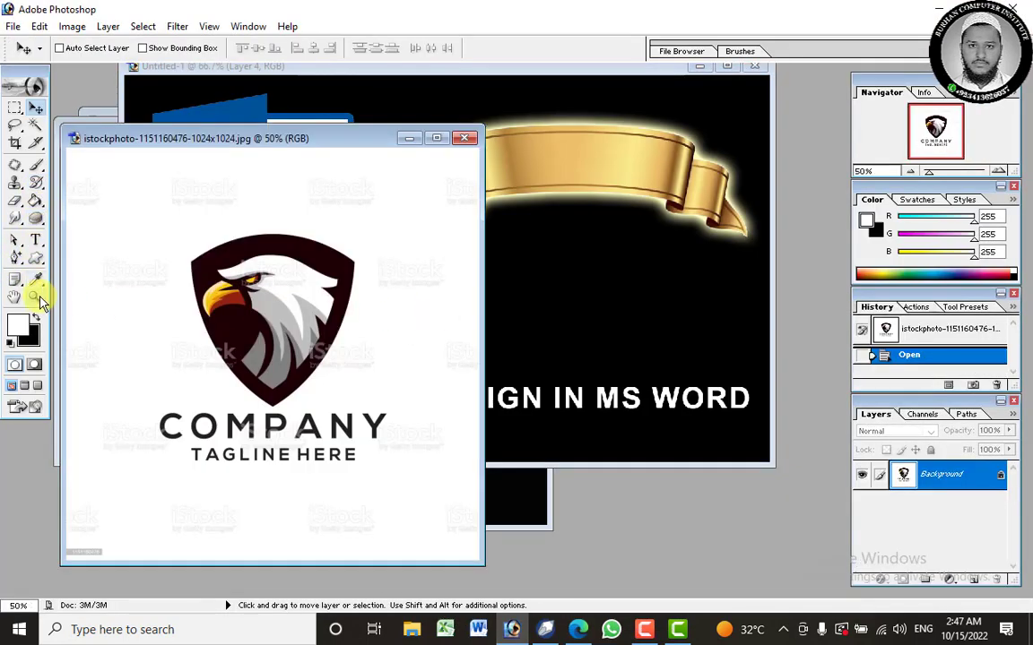
Sample the logo's pale beak highlight with the Eyedropper and read its RGB values in the Color Picker.
drag(38, 281, 87, 296)
click(87, 281)
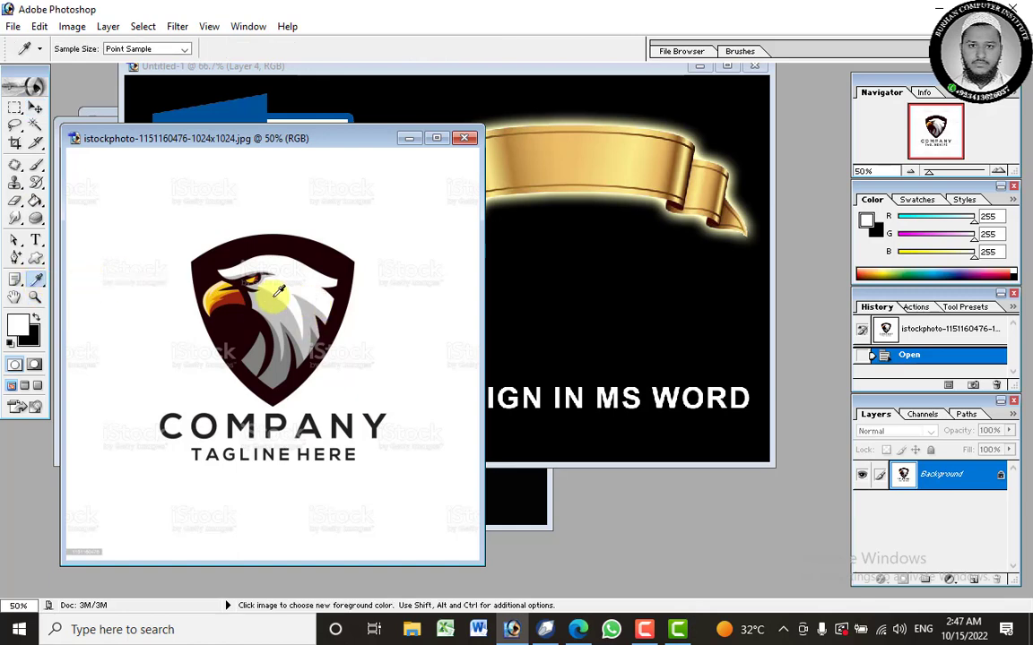
click(212, 288)
click(33, 330)
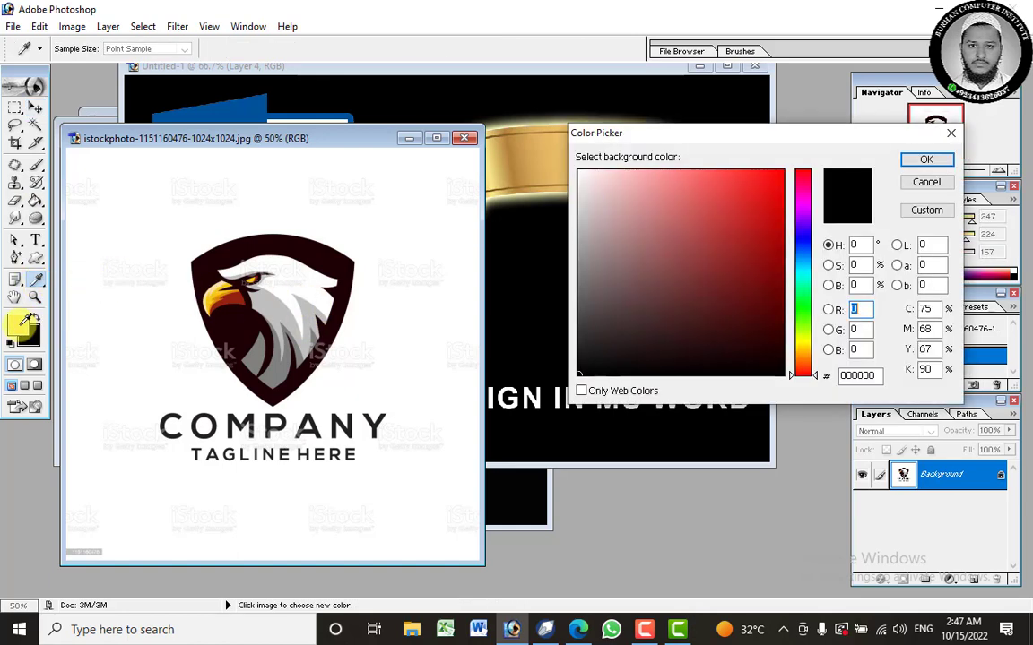
click(17, 328)
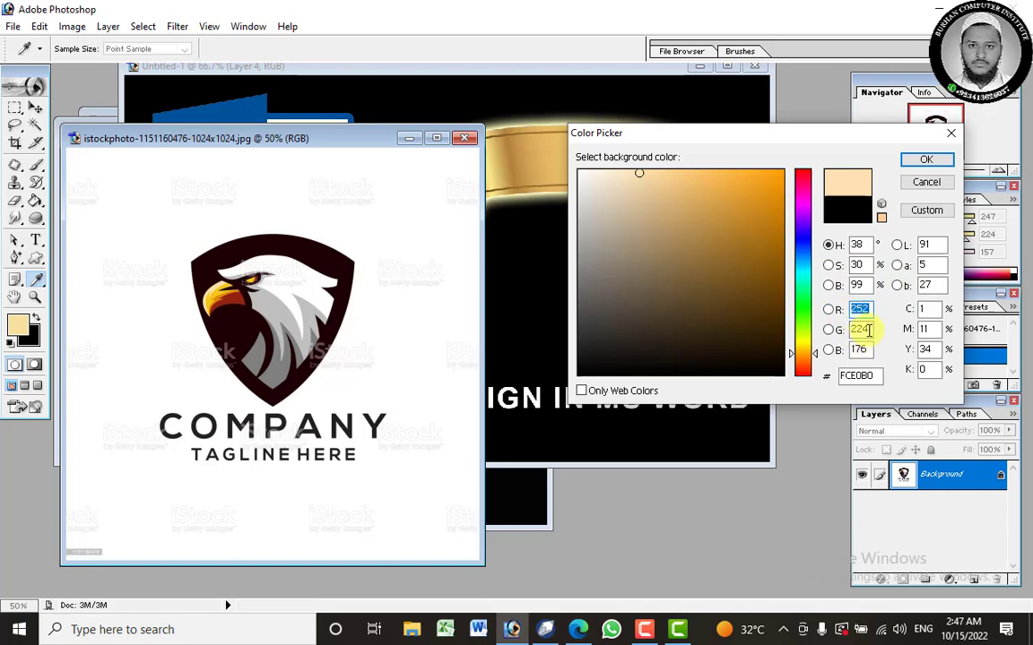
key(Tab)
key(Tab)
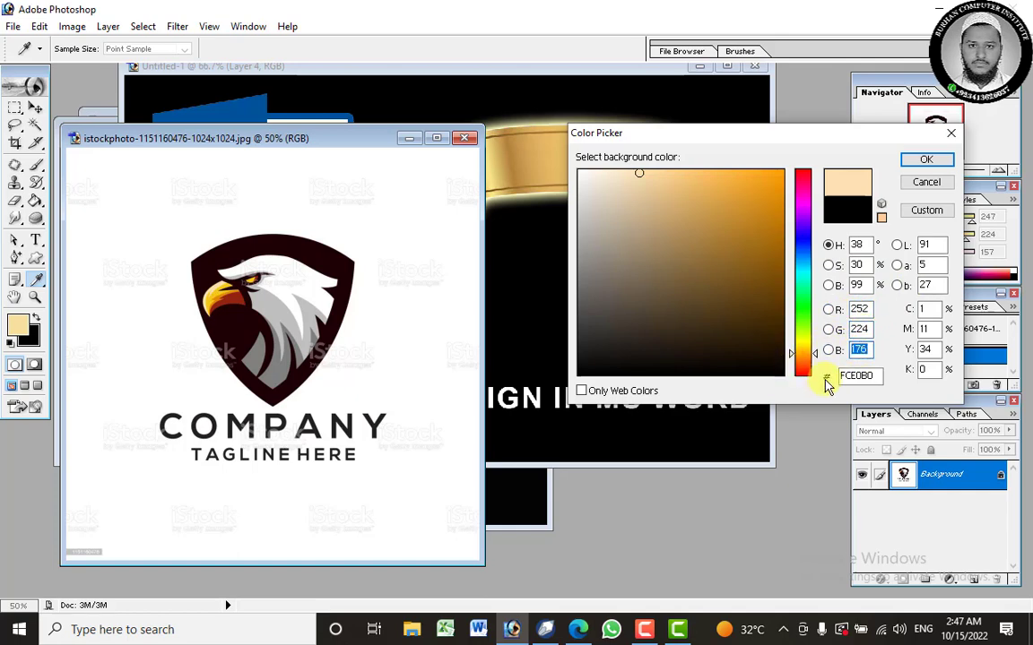
Switch back to CorelDRAW and set the beak's outer highlight to a uniform RGB fill of R 252, G 224, B 176.
click(544, 630)
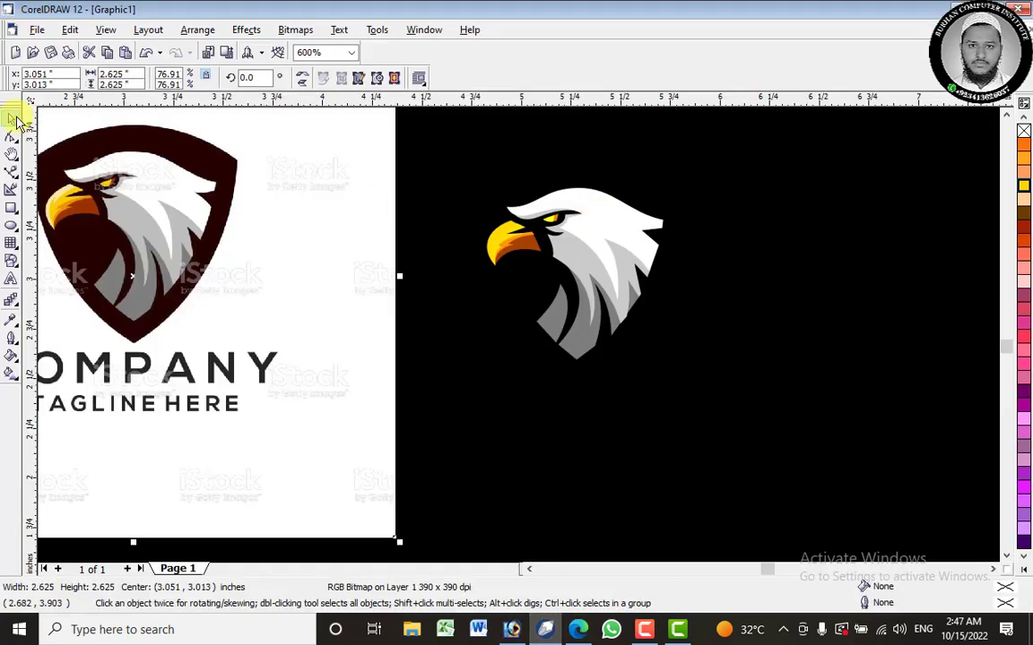
click(498, 230)
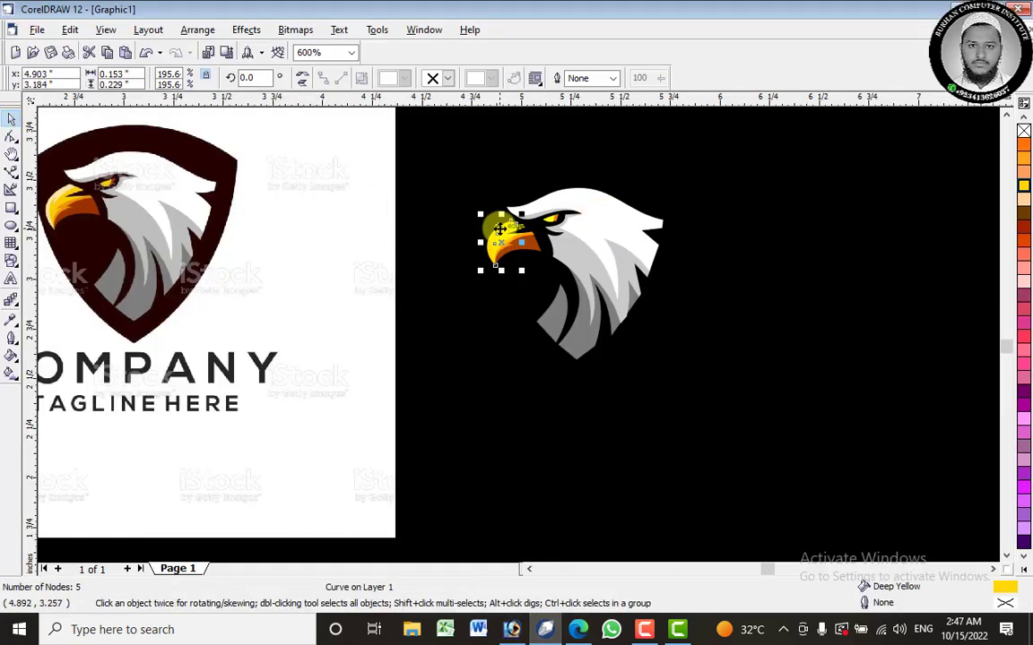
double_click(1005, 588)
drag(916, 235, 882, 240)
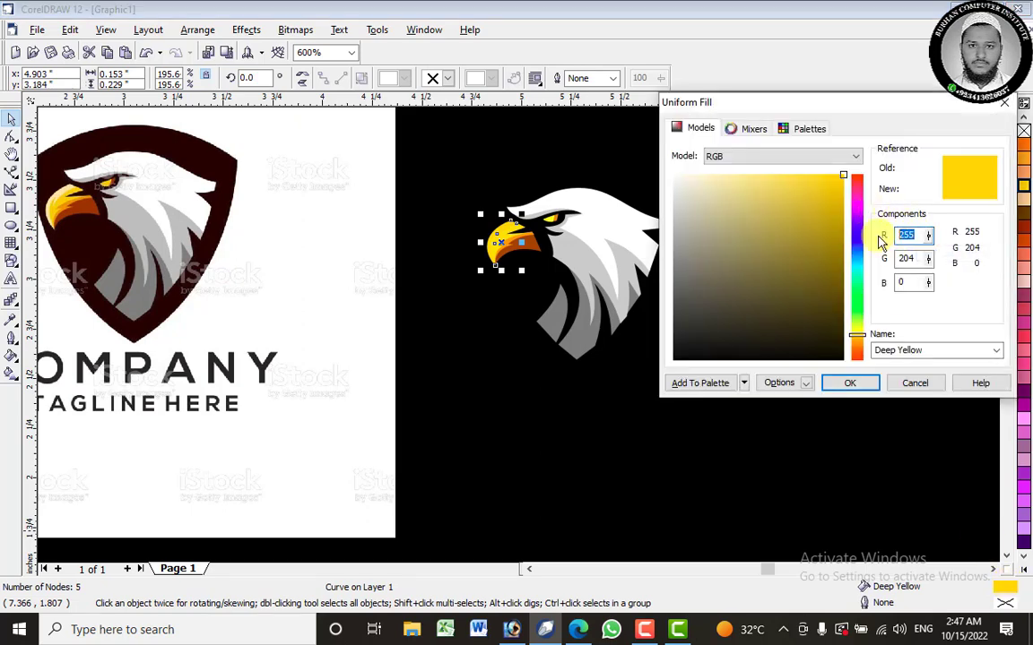
text(252)
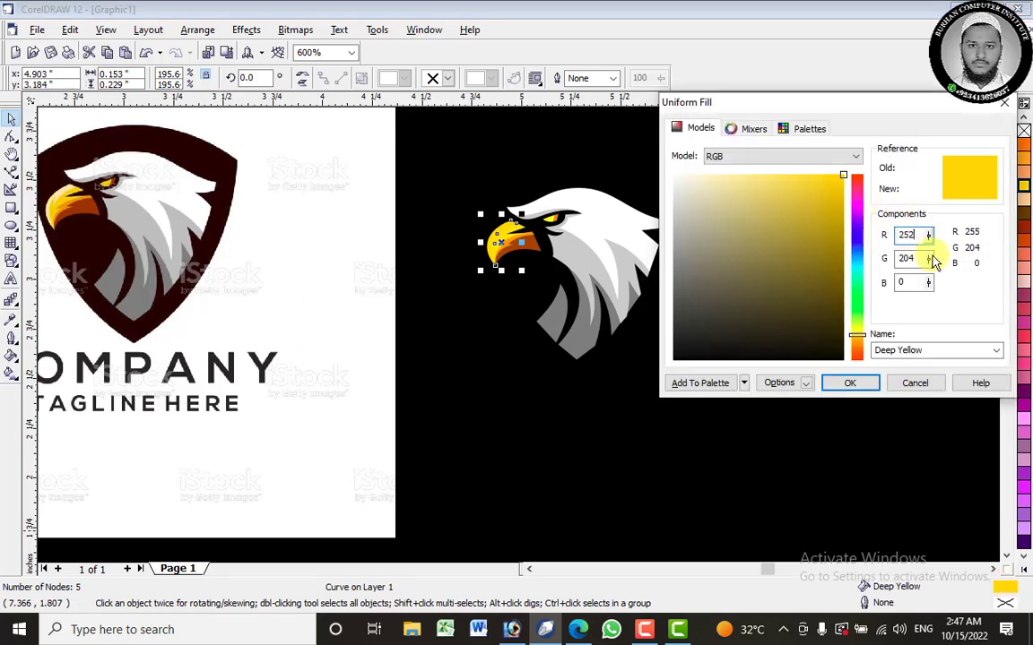
drag(924, 260, 898, 283)
text(224)
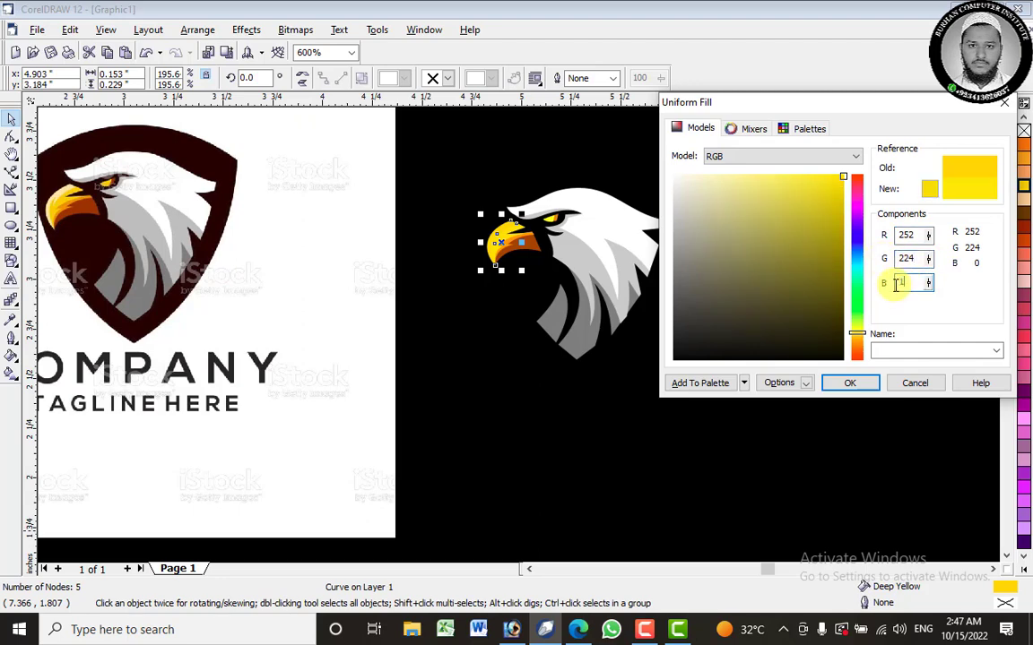
text( B:176)
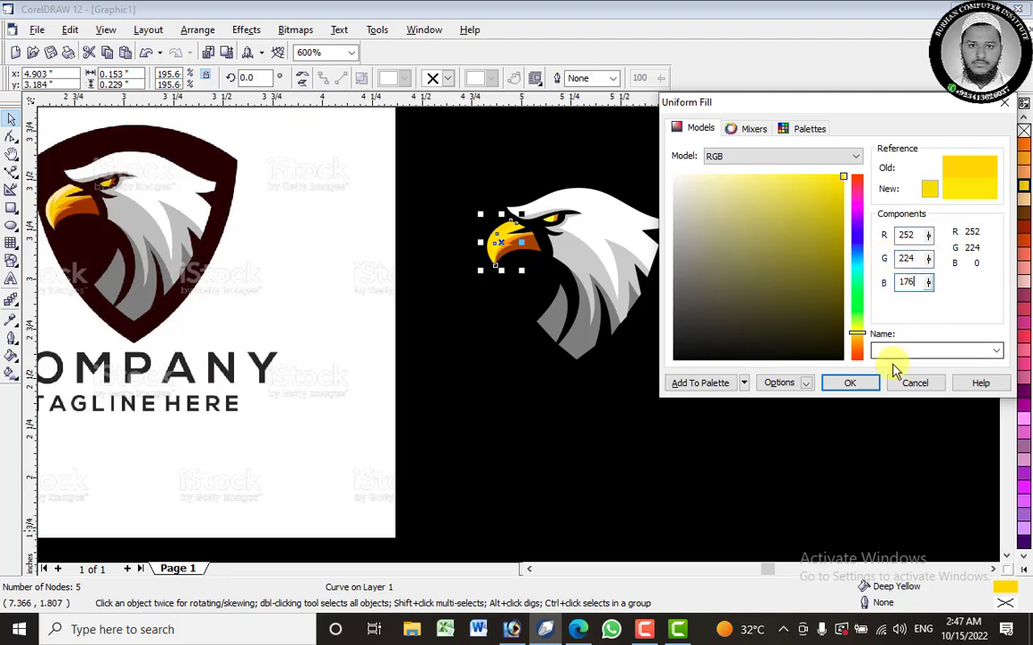
click(846, 384)
click(767, 370)
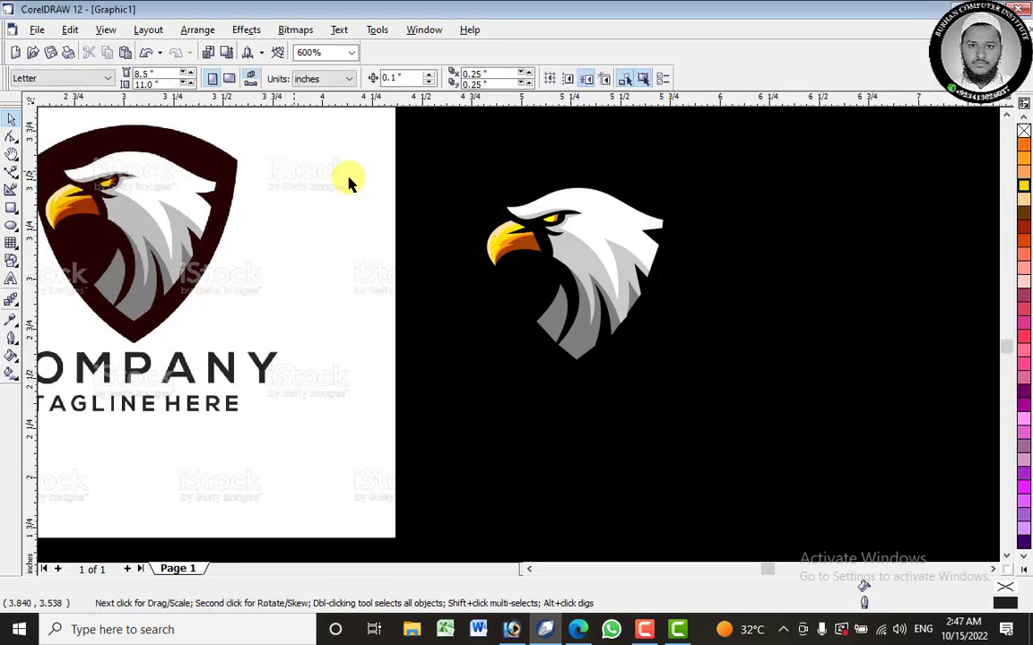
Compare the eye and beak colors of the recolored eagle head with those of the reference logo.
click(108, 186)
click(750, 288)
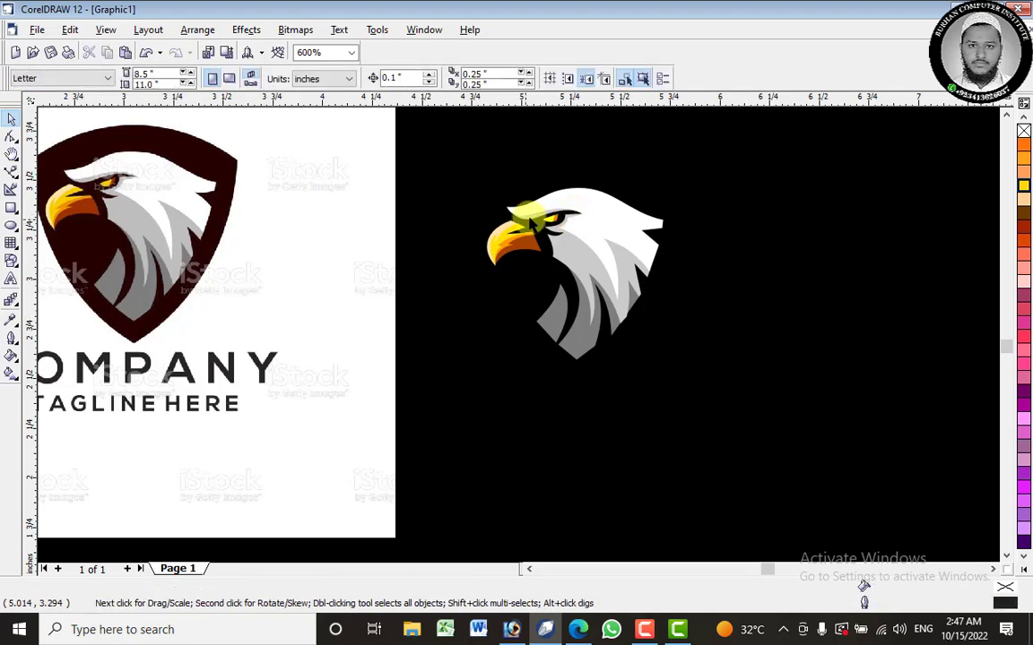
scroll(536, 220, up, 1)
scroll(566, 217, down, 1)
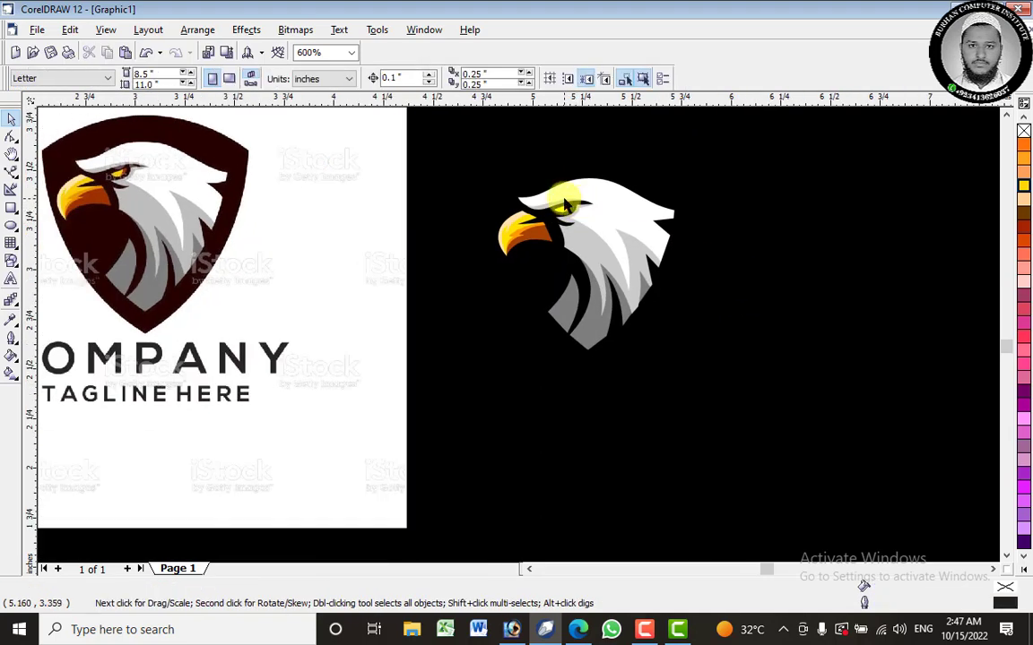
scroll(569, 202, up, 1)
scroll(551, 188, down, 4)
scroll(535, 170, up, 4)
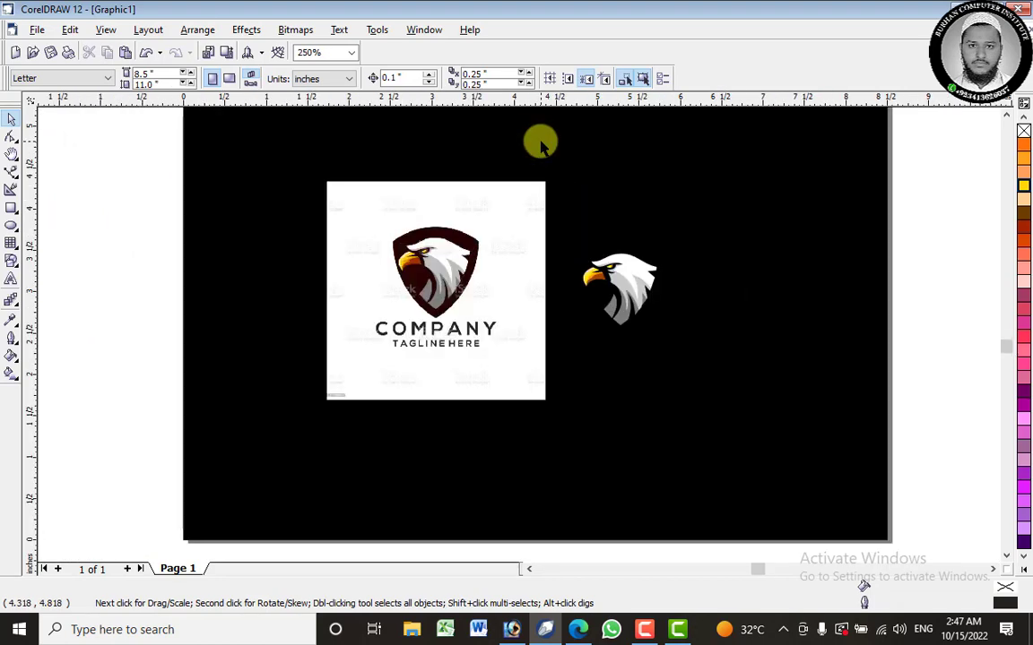
click(267, 367)
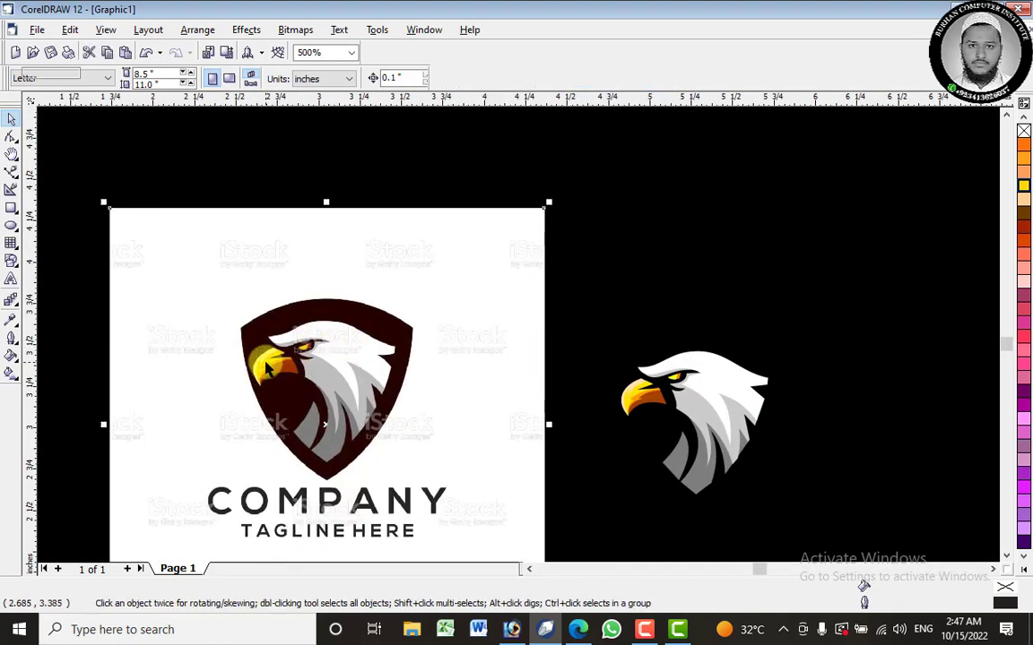
click(782, 485)
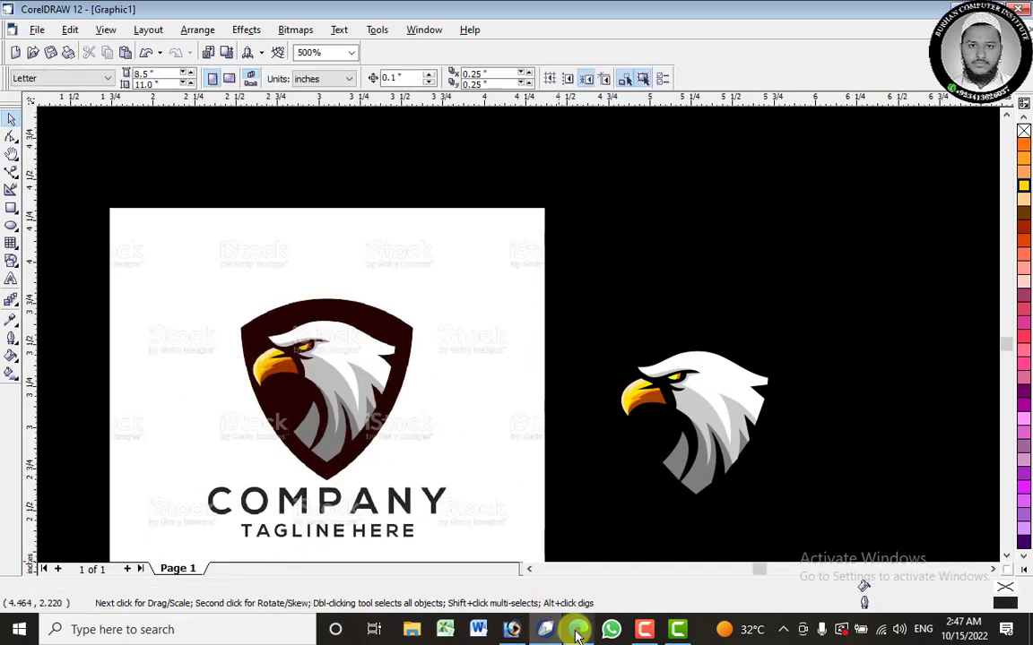
Switch to Photoshop to sample the reference beak's yellow, and return to CorelDRAW to select the matching yellow beak shape.
click(512, 629)
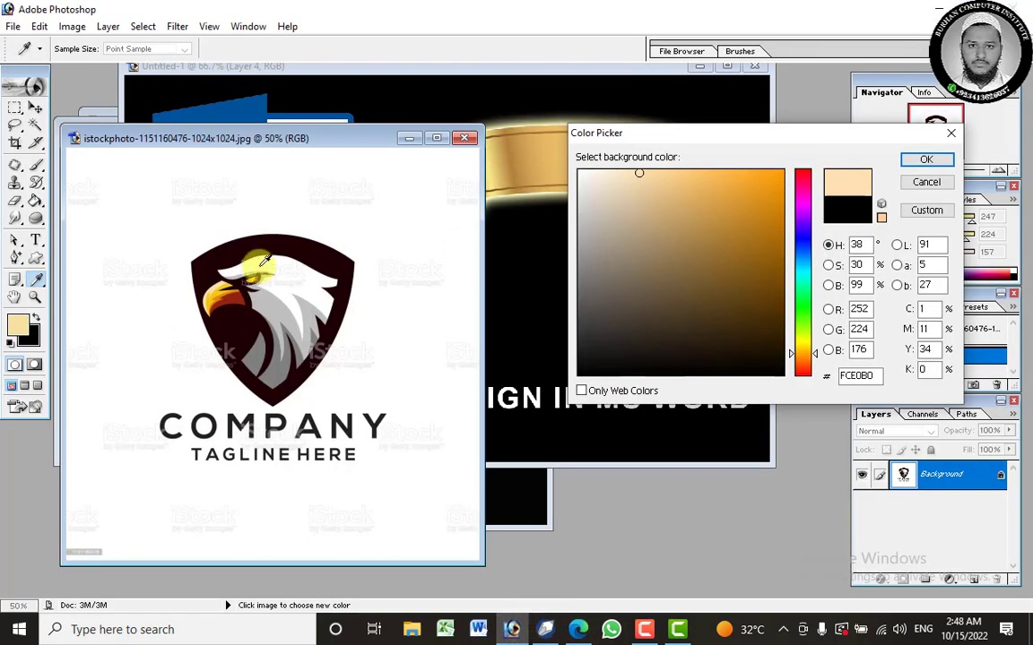
click(221, 289)
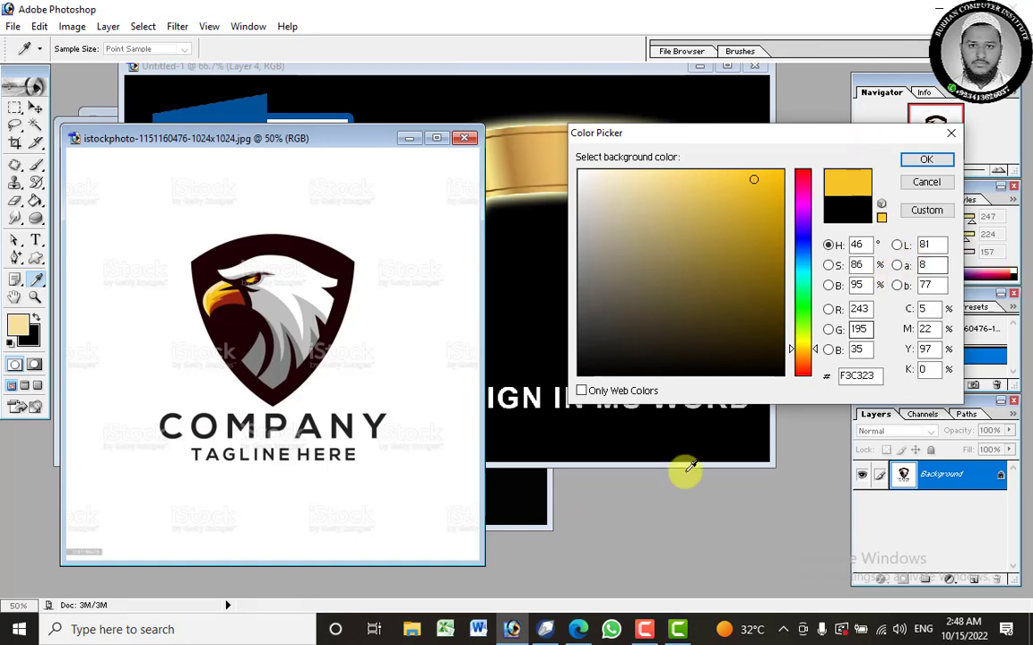
click(544, 633)
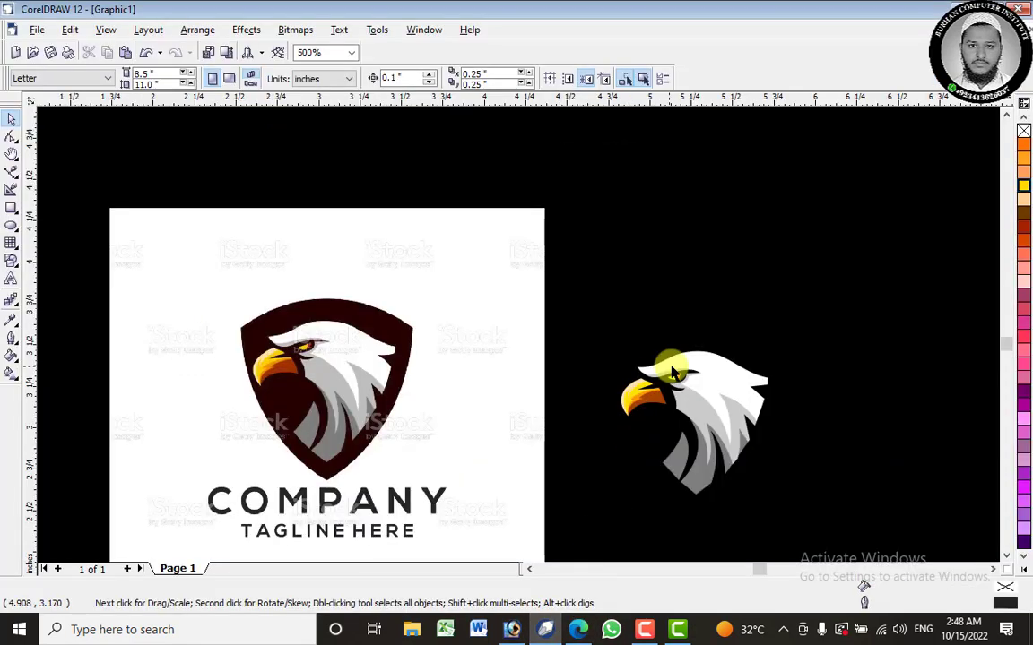
scroll(669, 415, up, 5)
click(538, 357)
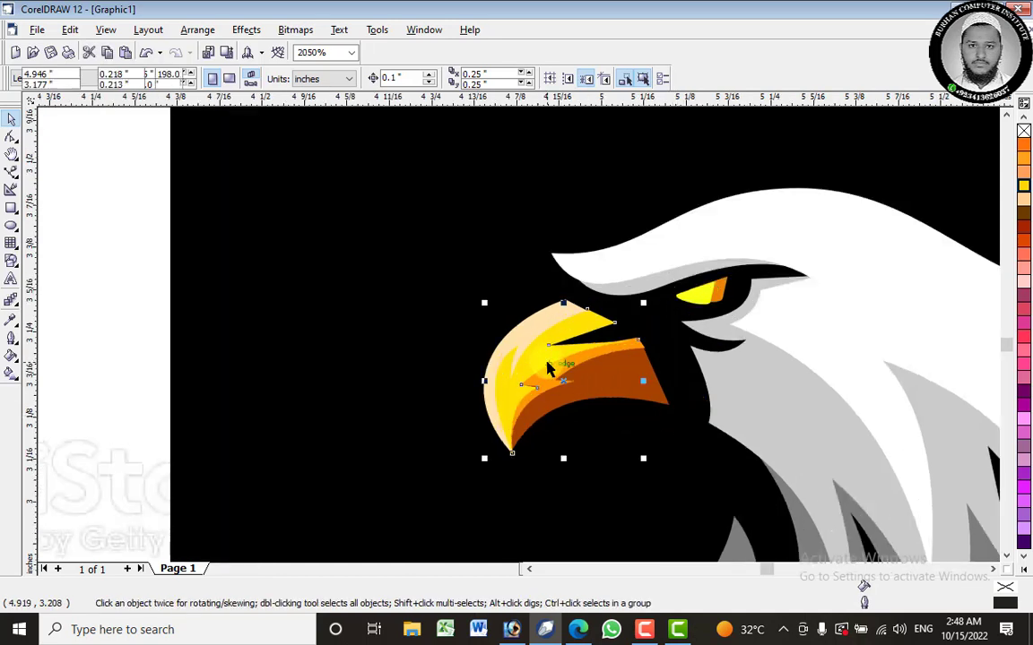
Try a uniform RGB fill of R 46, G 86, B 95 on the yellow beak shape and undo it.
double_click(1004, 587)
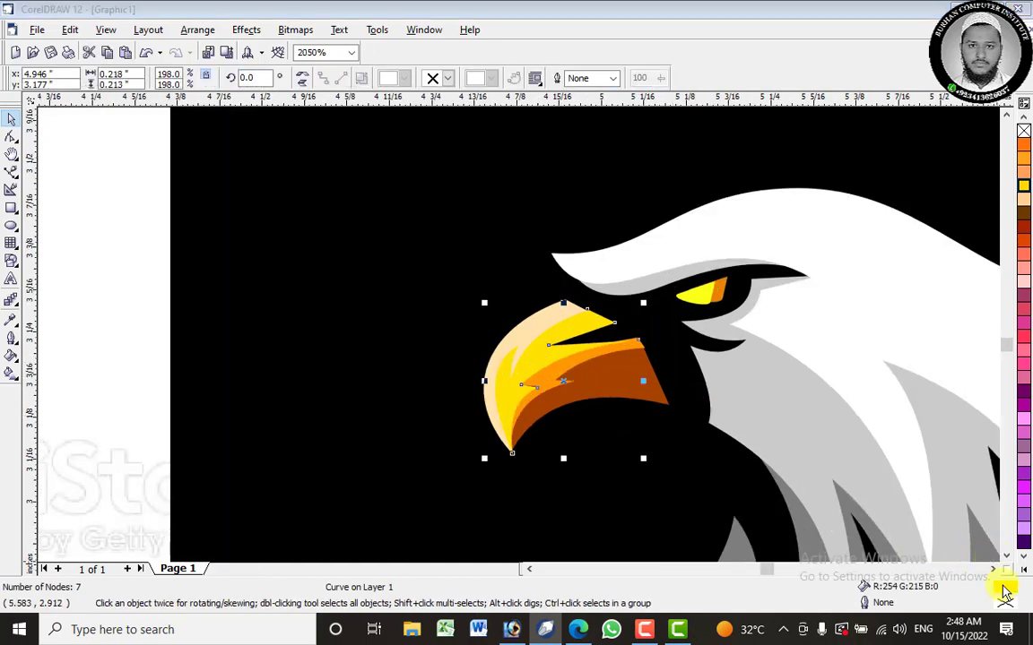
double_click(907, 235)
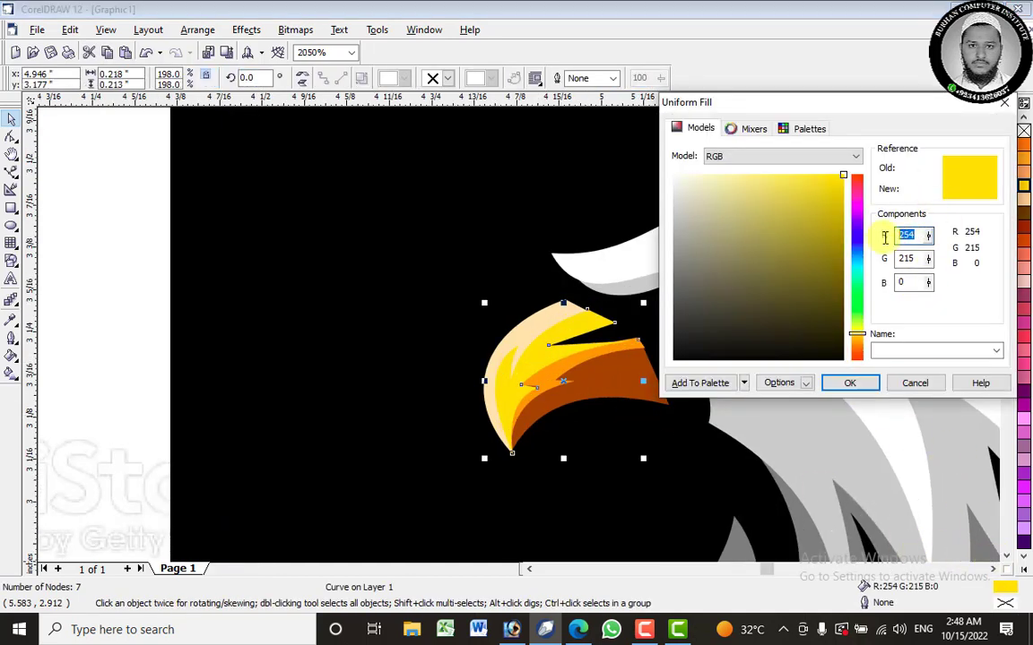
text(46)
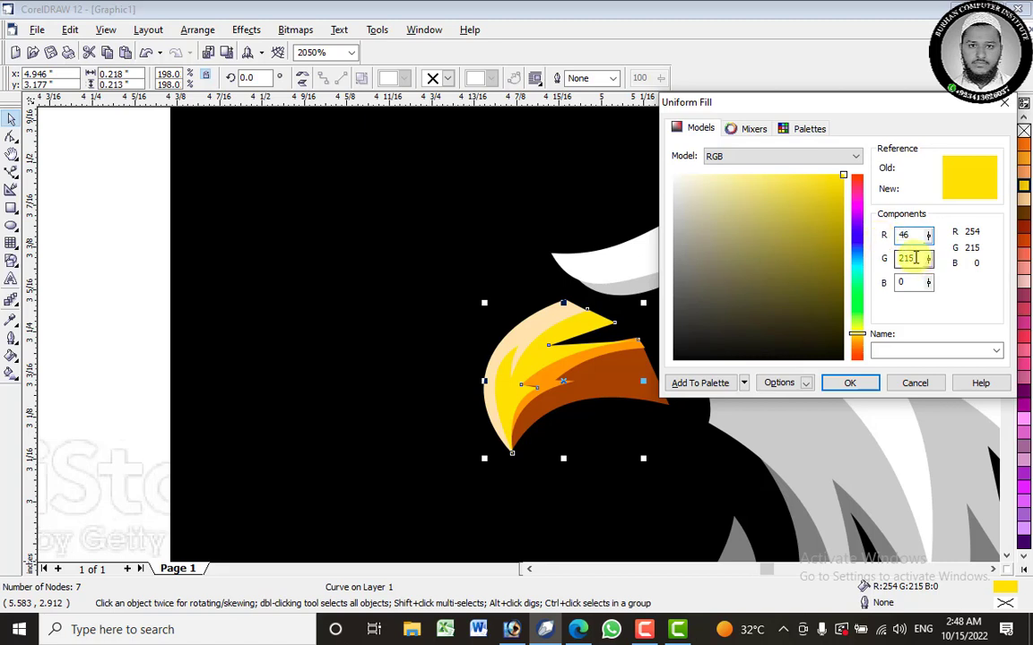
double_click(915, 258)
text(8)
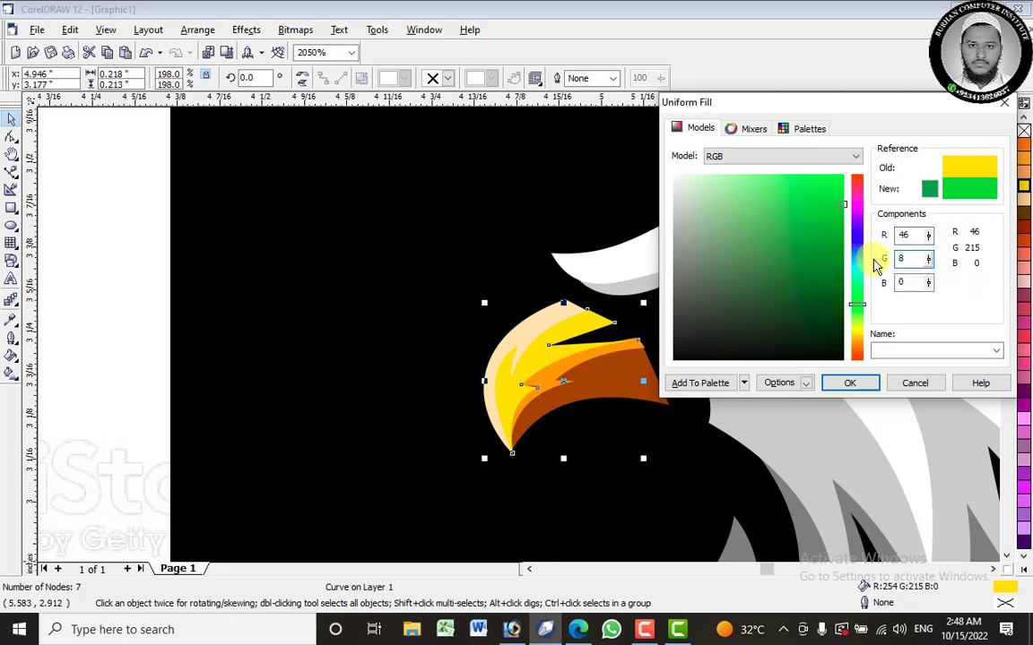
text(6)
key(Tab)
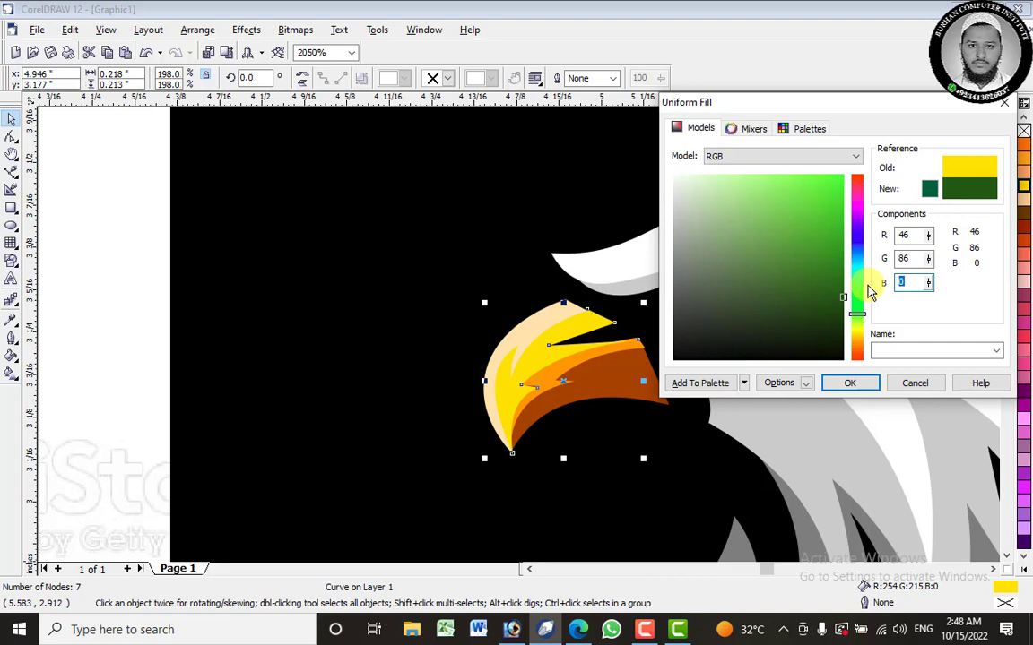
text(95)
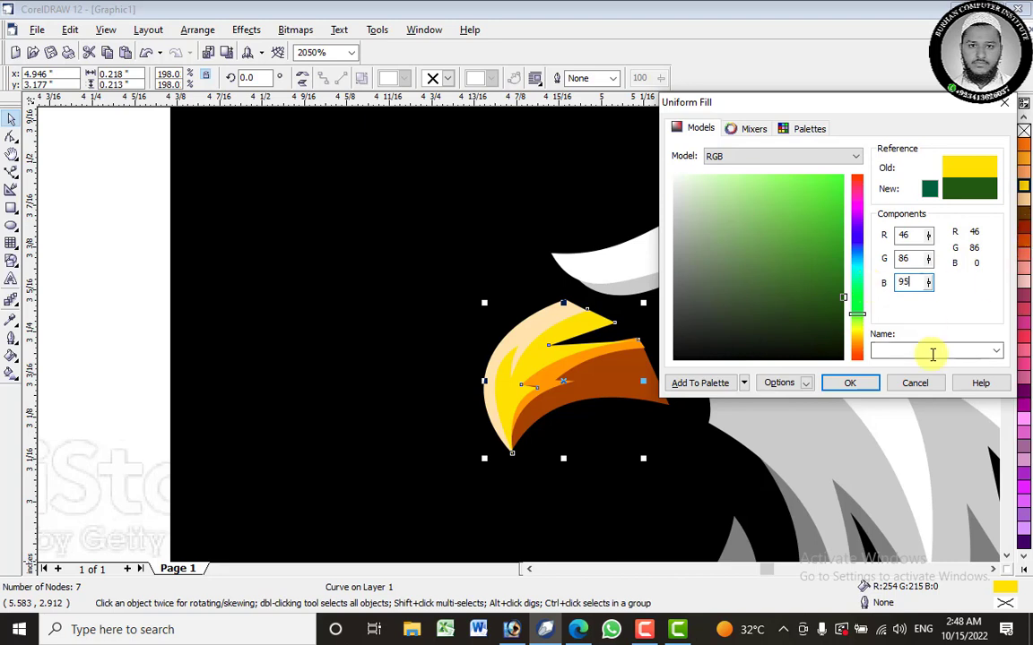
click(850, 382)
key(ctrl+z)
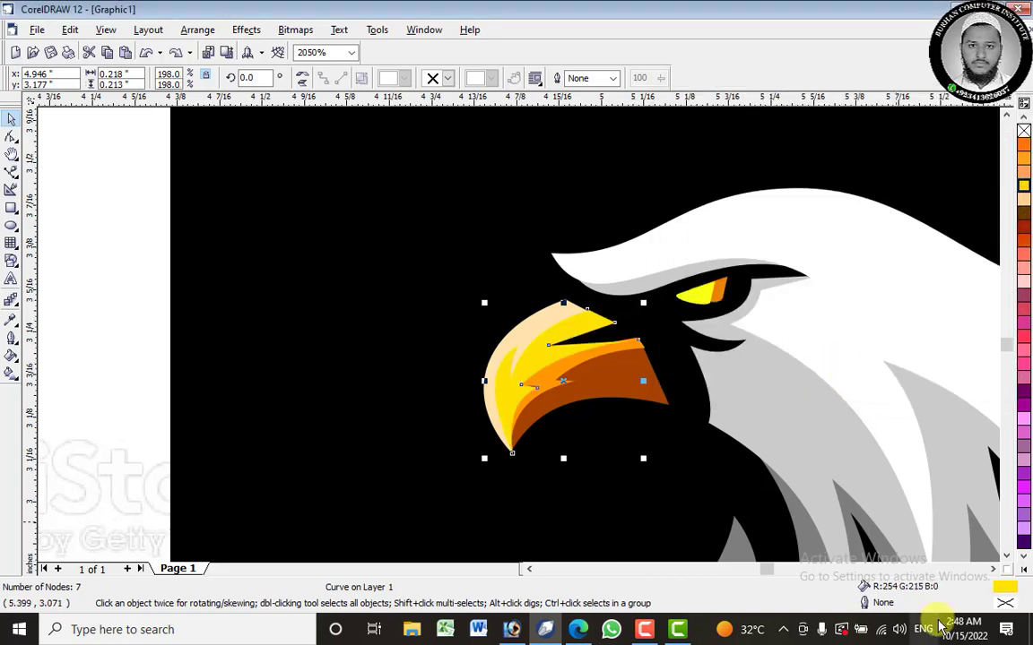
Recheck the sampled yellow in Photoshop and set the yellow beak shape to a uniform RGB fill of R 243, G 195, B 33.
double_click(1004, 590)
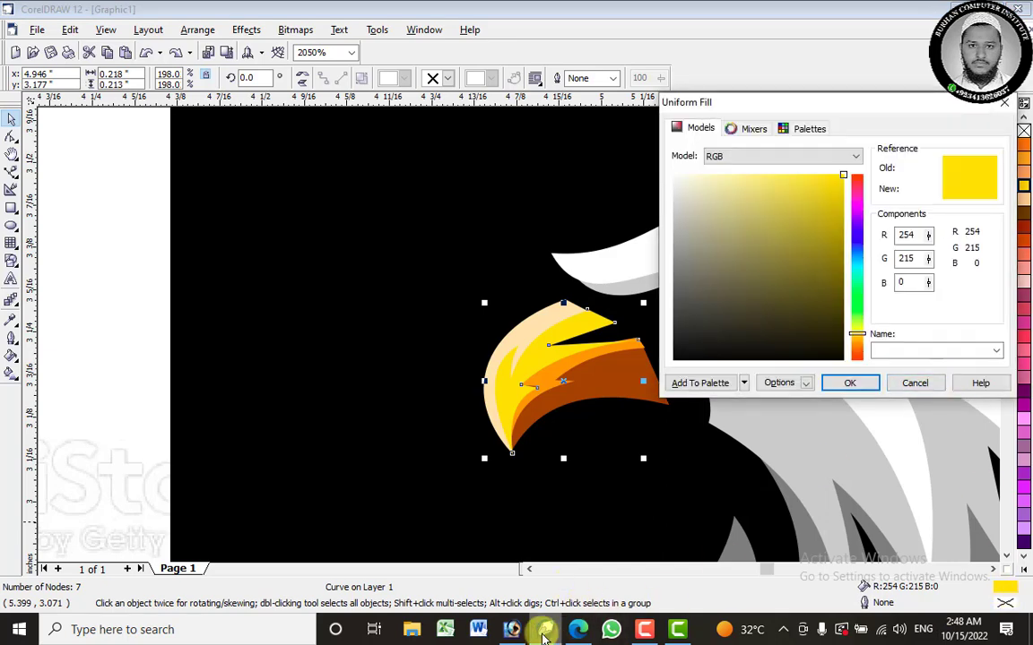
click(514, 630)
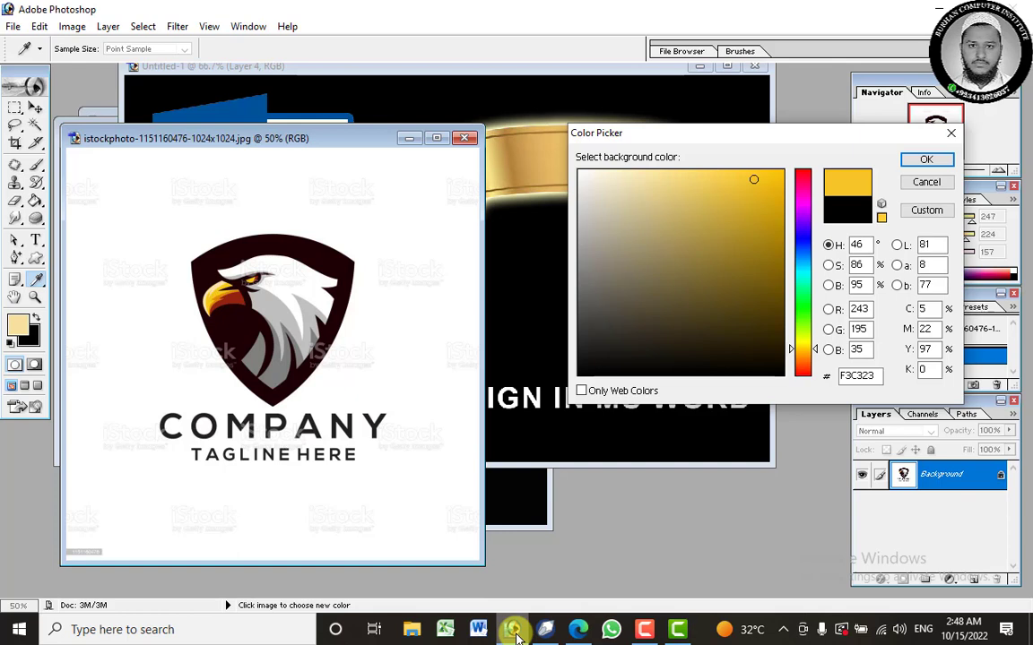
click(545, 630)
double_click(900, 235)
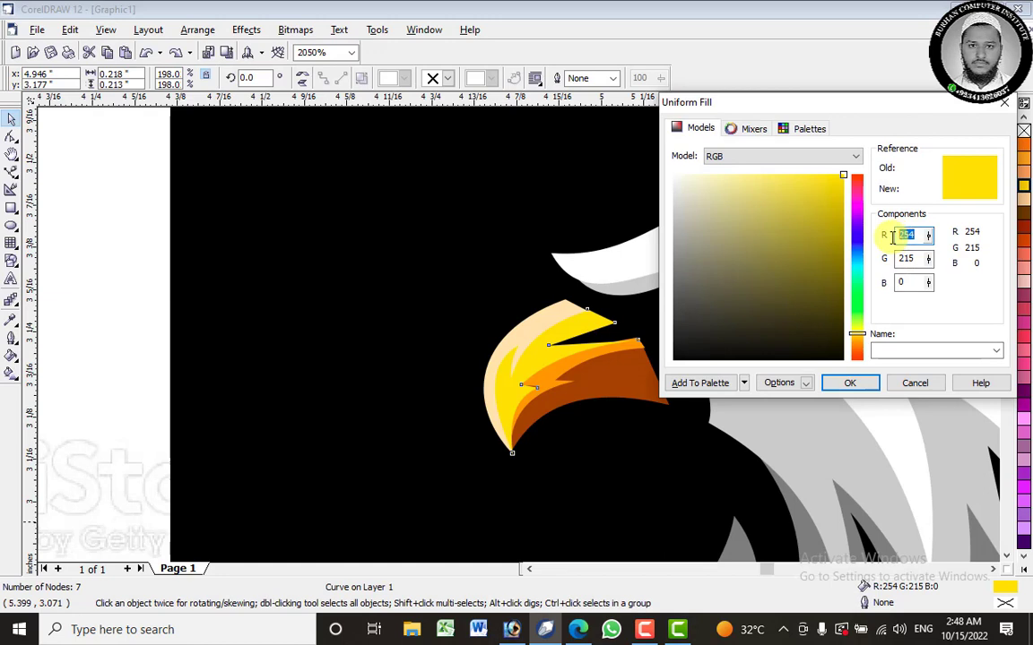
text(243)
double_click(906, 259)
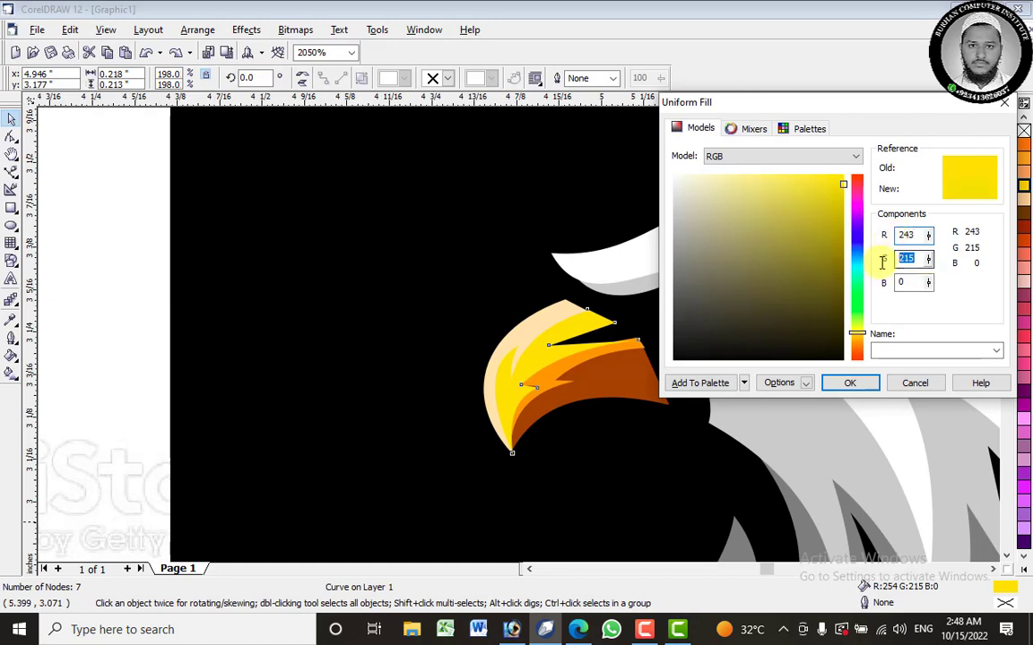
text(19)
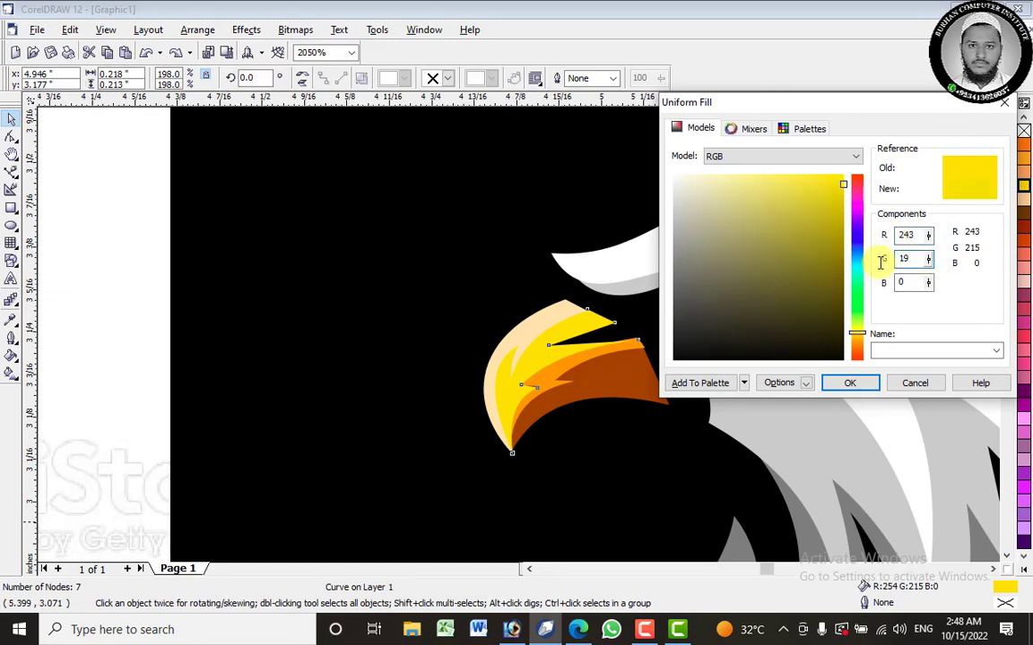
text(5)
double_click(901, 284)
text(33)
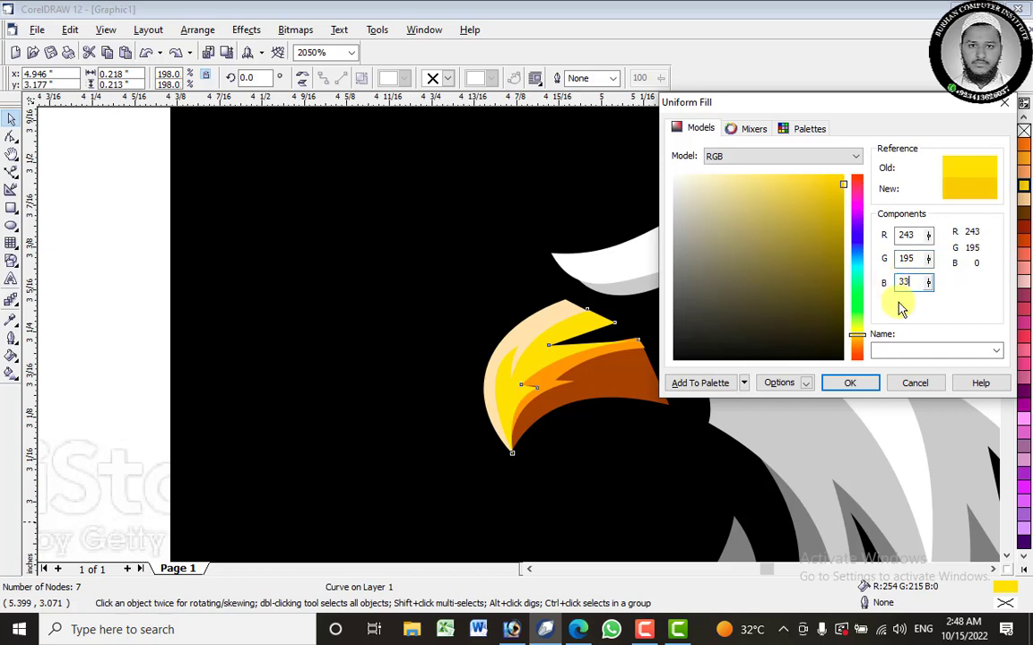
click(850, 383)
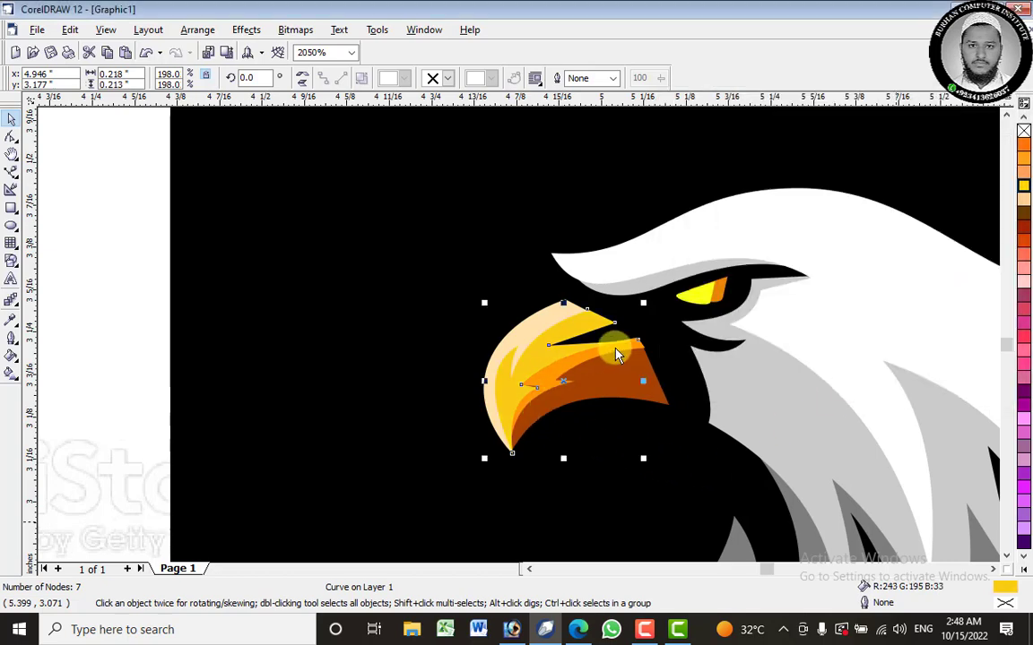
Pick up the beak's new yellow with the Eyedropper and apply it to the yellow part of the eye with the Paintbucket.
scroll(618, 352, down, 2)
scroll(691, 328, down, 5)
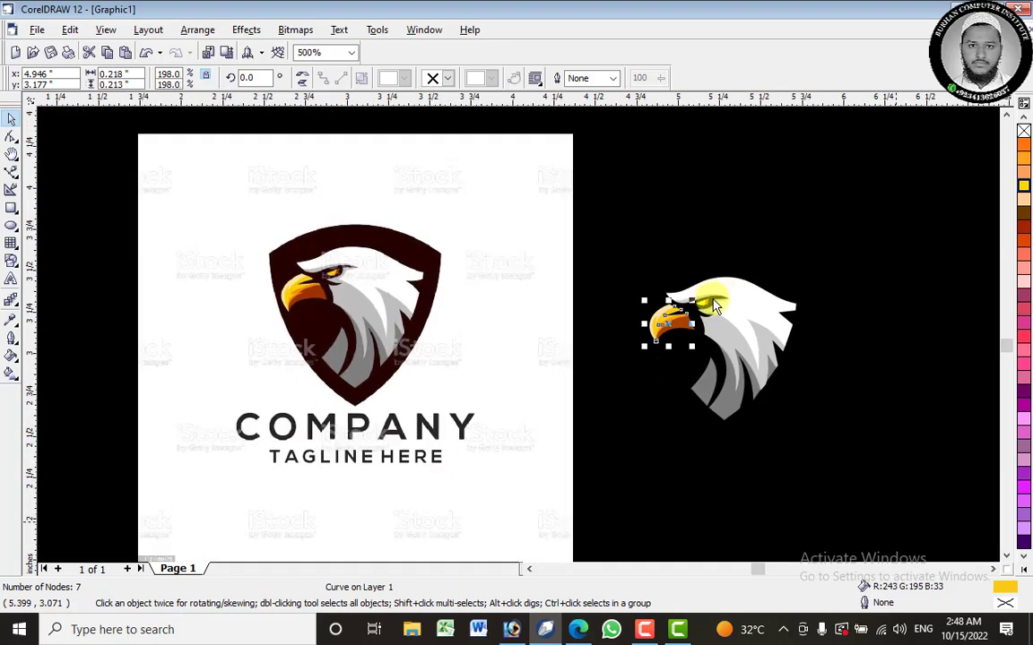
scroll(714, 307, up, 7)
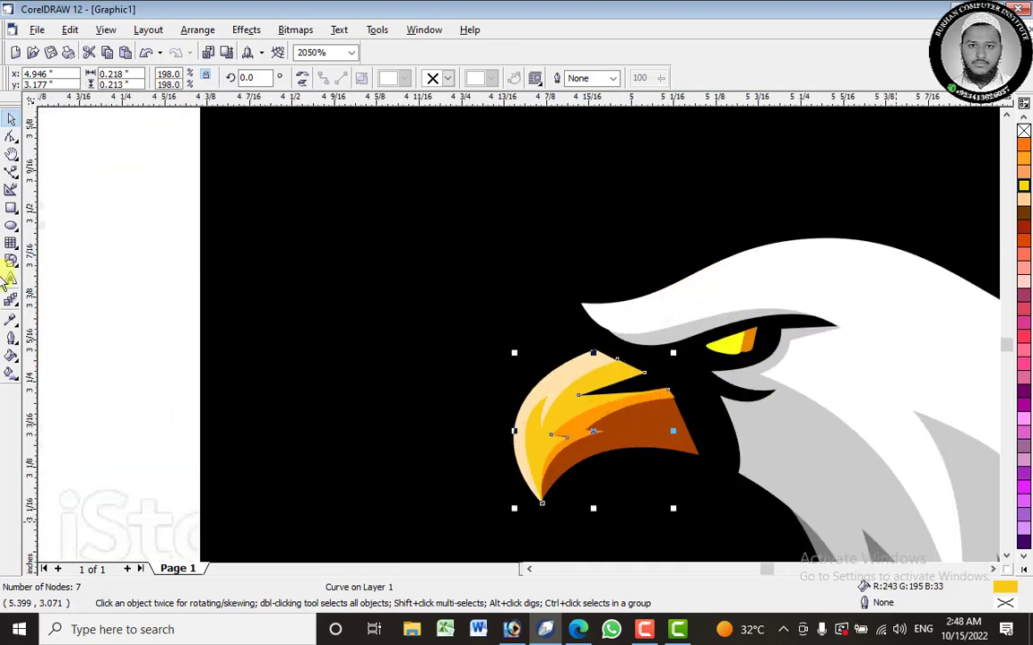
click(10, 322)
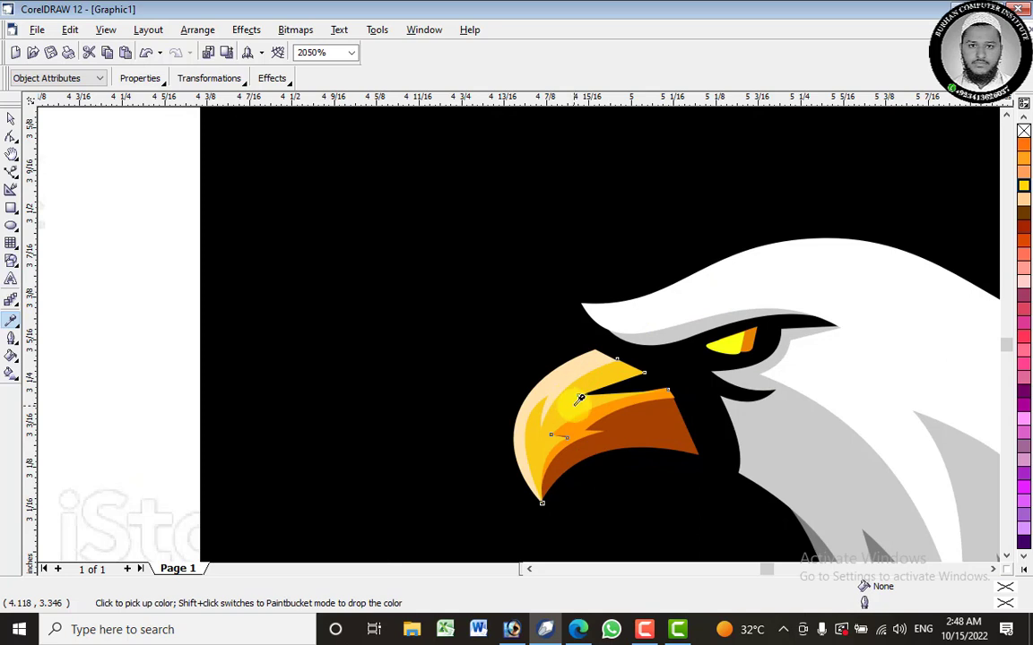
click(18, 331)
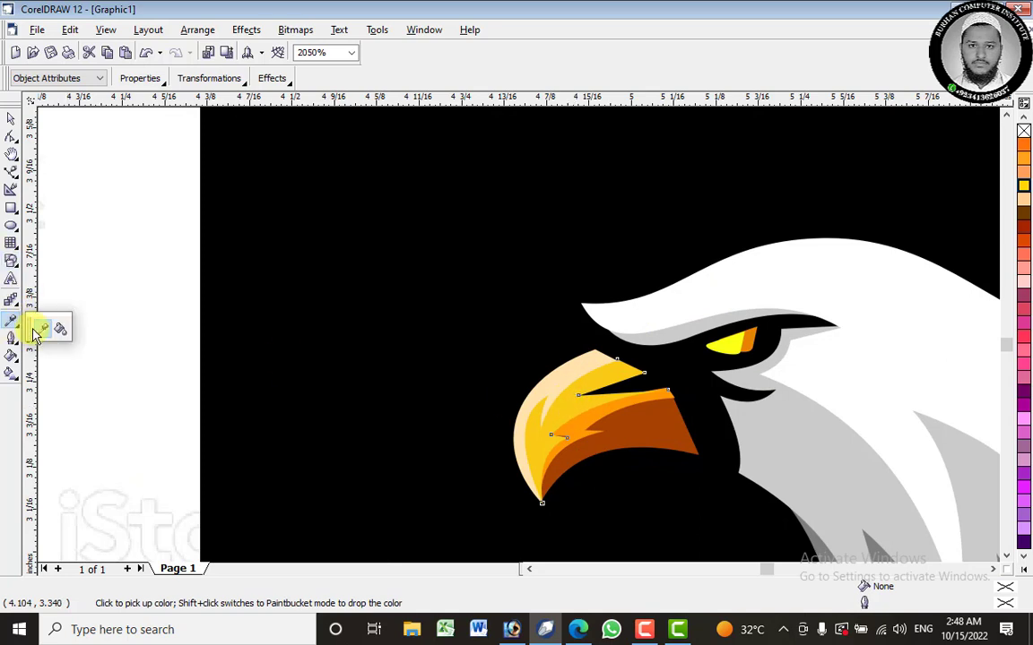
click(60, 329)
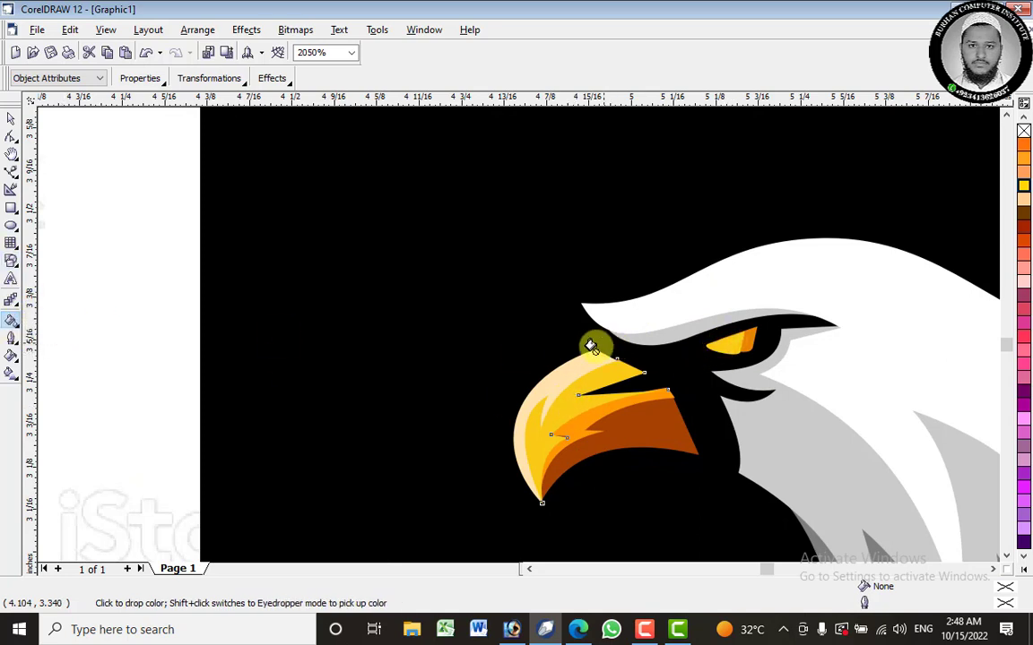
Pick up the beak's dark brown with the Eyedropper and apply it to the orange part of the eye with the Paintbucket.
scroll(599, 306, down, 2)
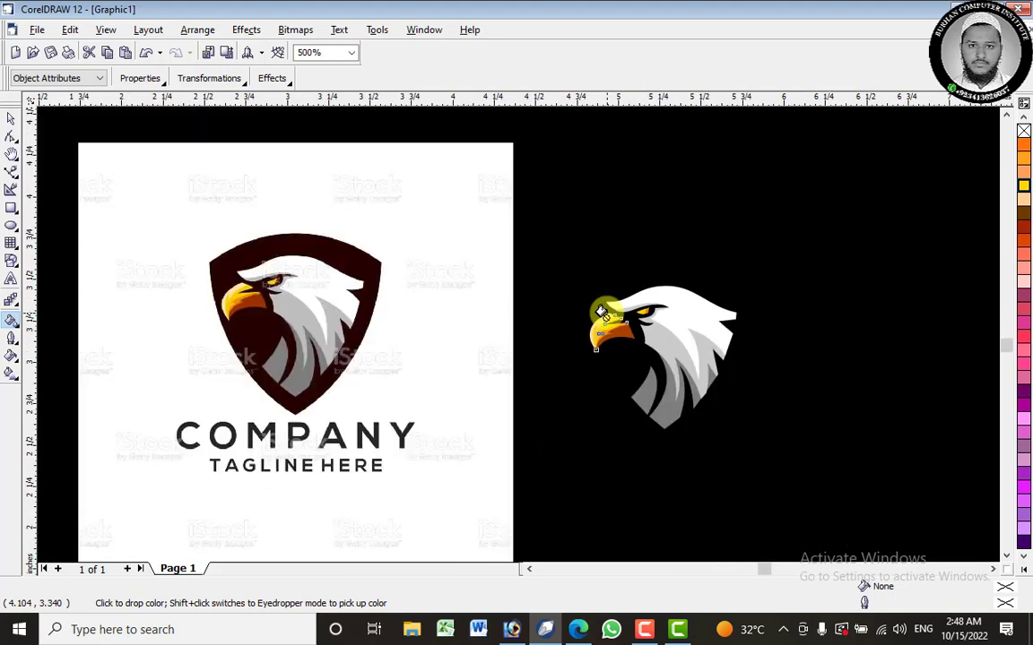
scroll(668, 291, up, 2)
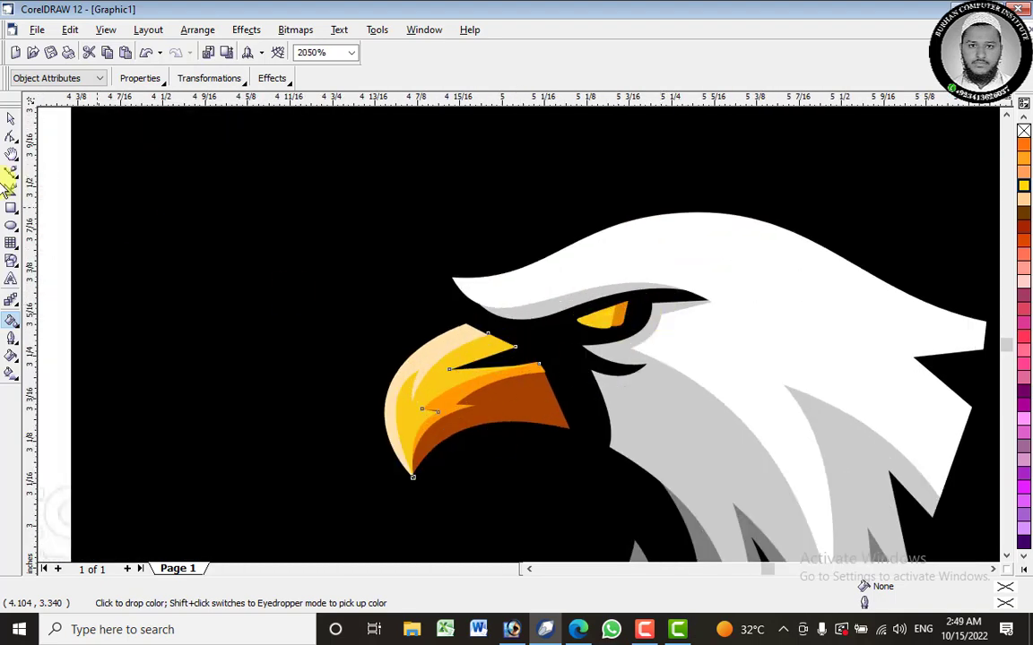
click(18, 328)
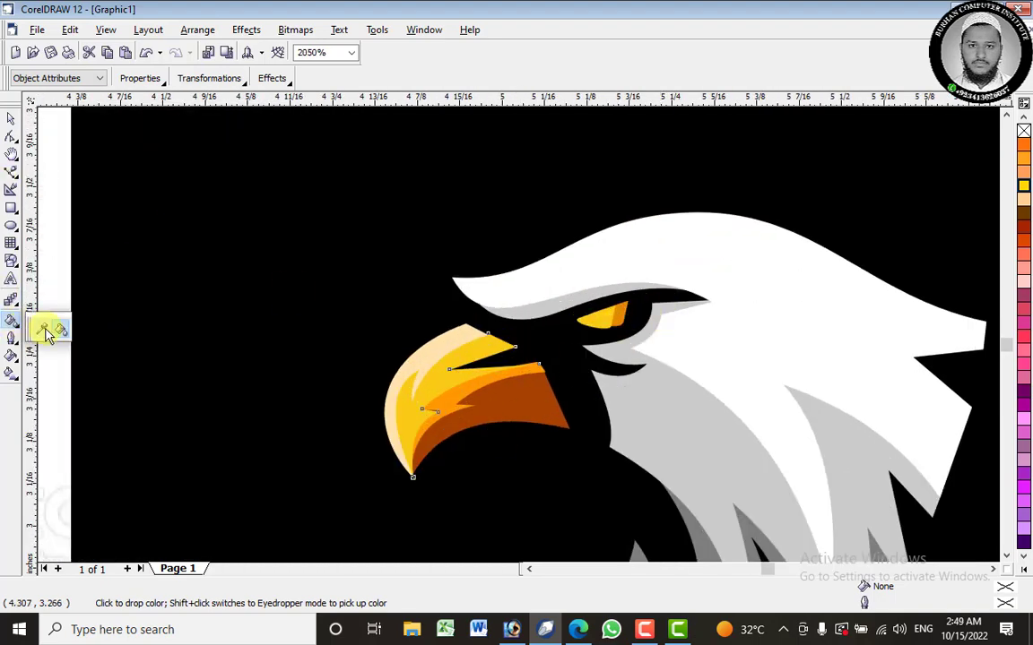
click(47, 333)
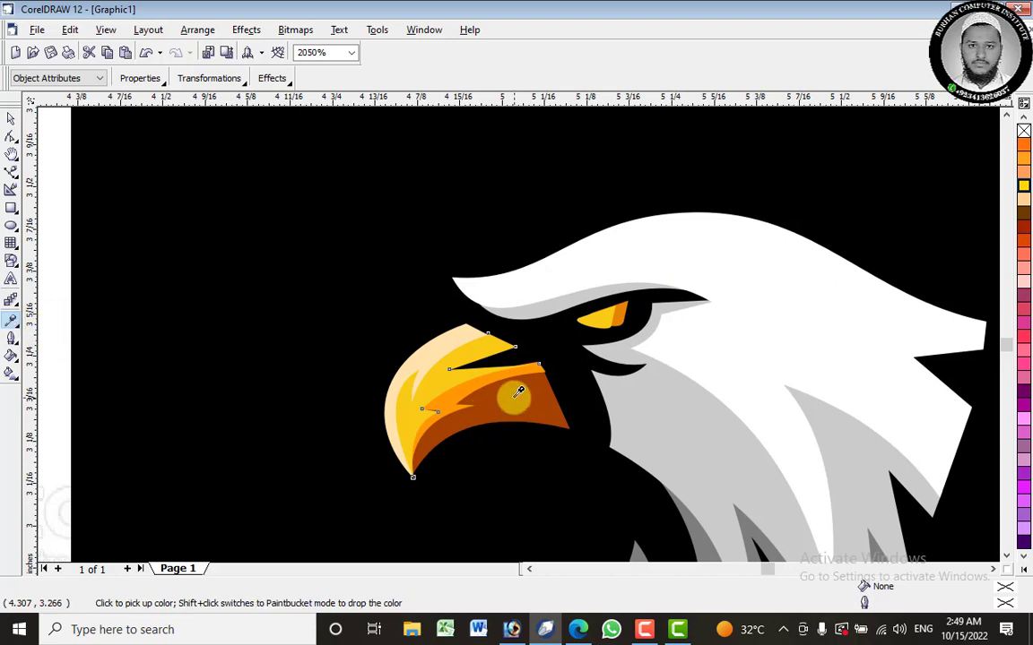
click(19, 331)
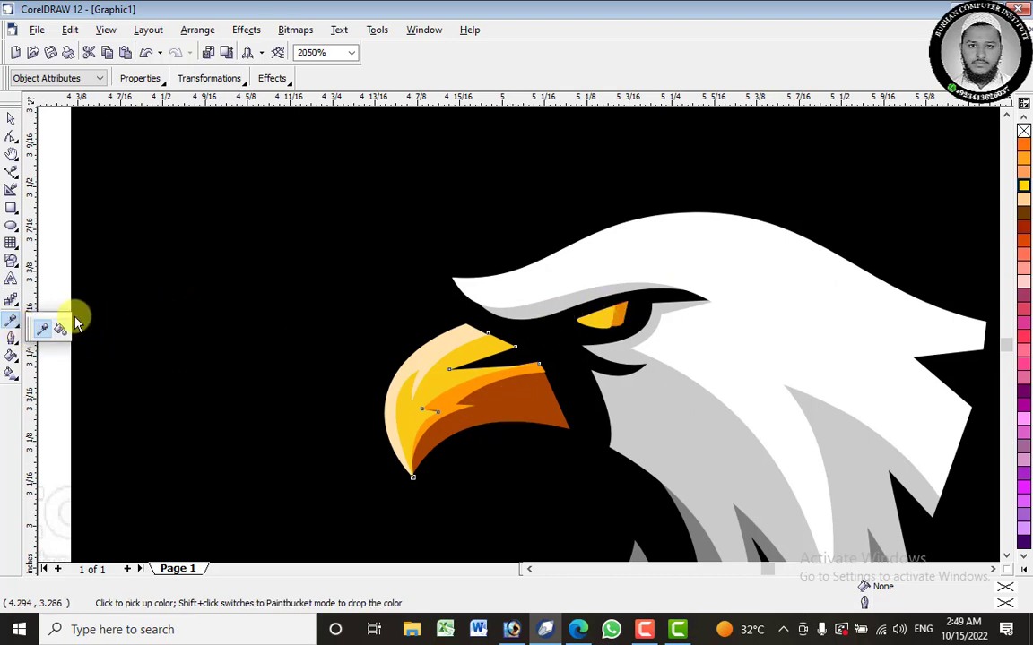
click(61, 329)
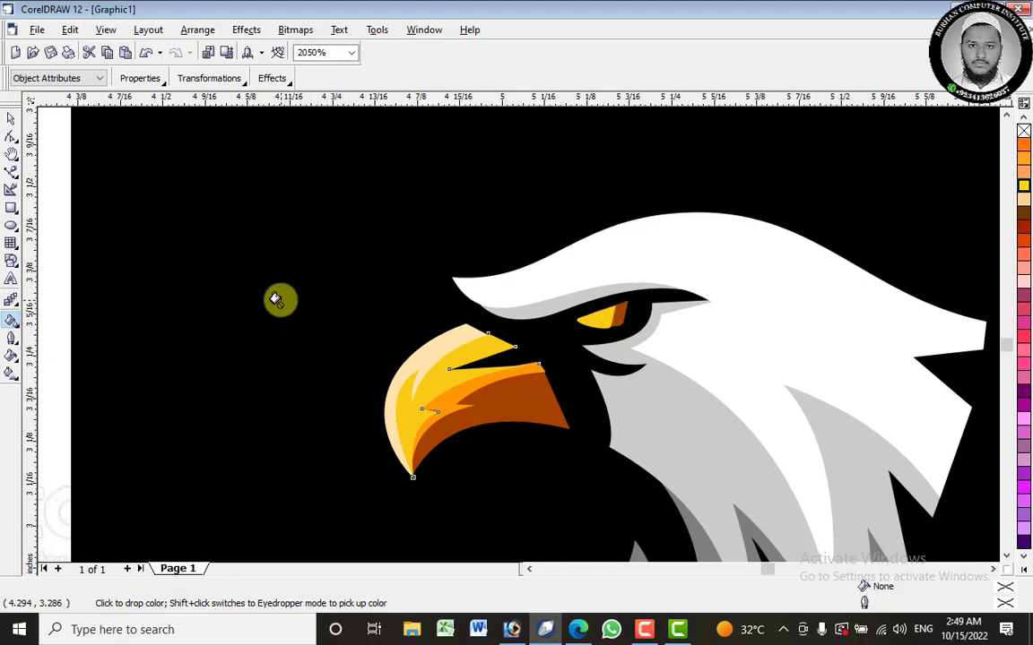
click(10, 119)
scroll(628, 296, up, 5)
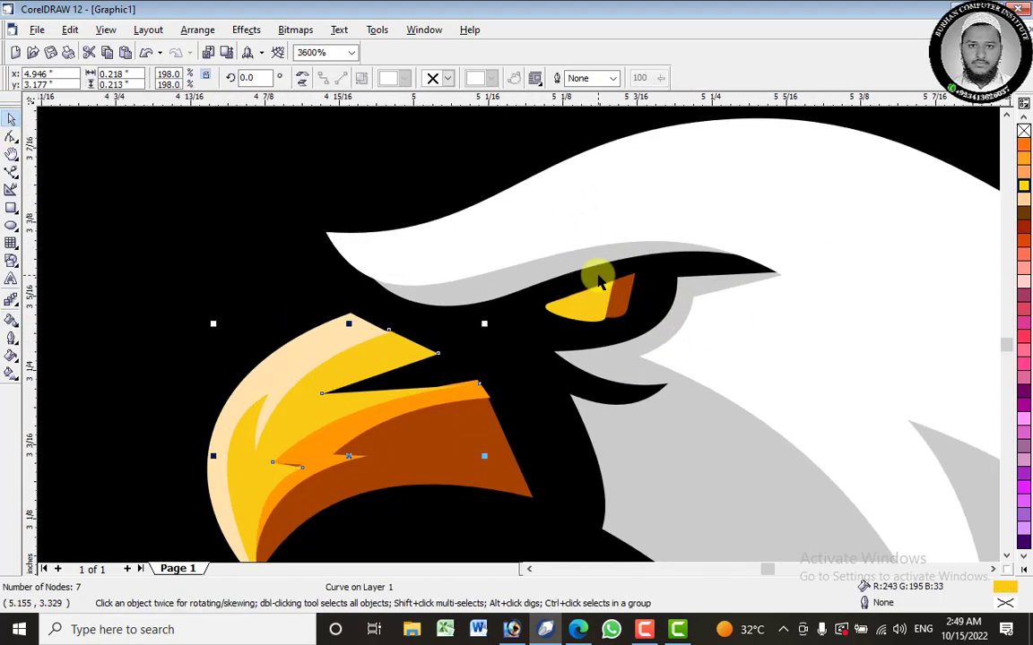
click(618, 355)
drag(617, 355, 620, 346)
key(ctrl+z)
right_click(621, 345)
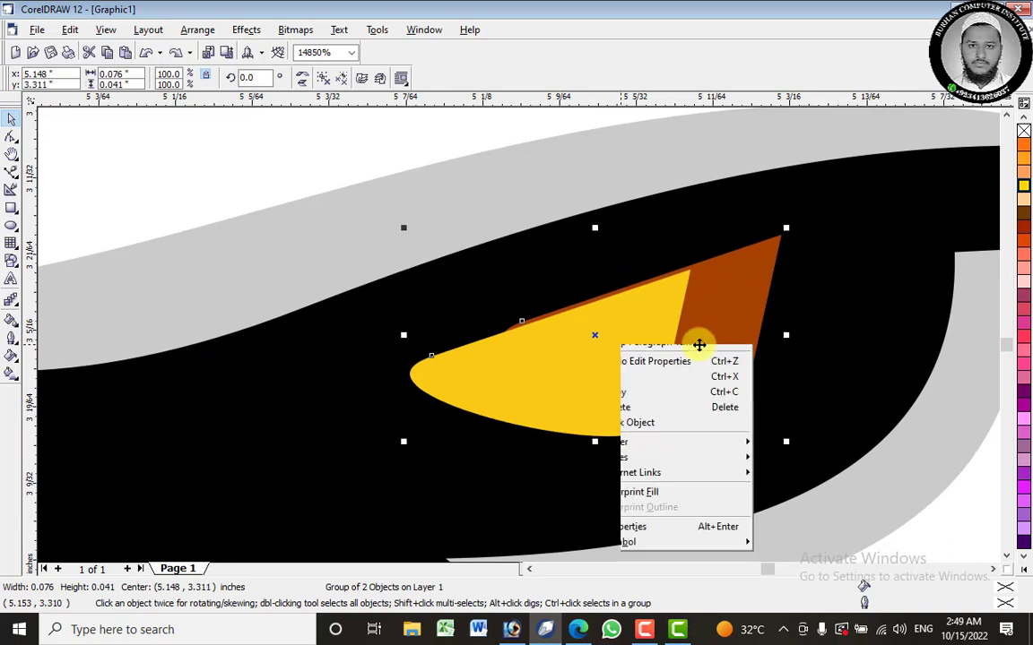
key(Escape)
key(Escape)
Select the yellow part of the eye within its group and nudge it slightly up and right to cover the brown sliver.
click(558, 374)
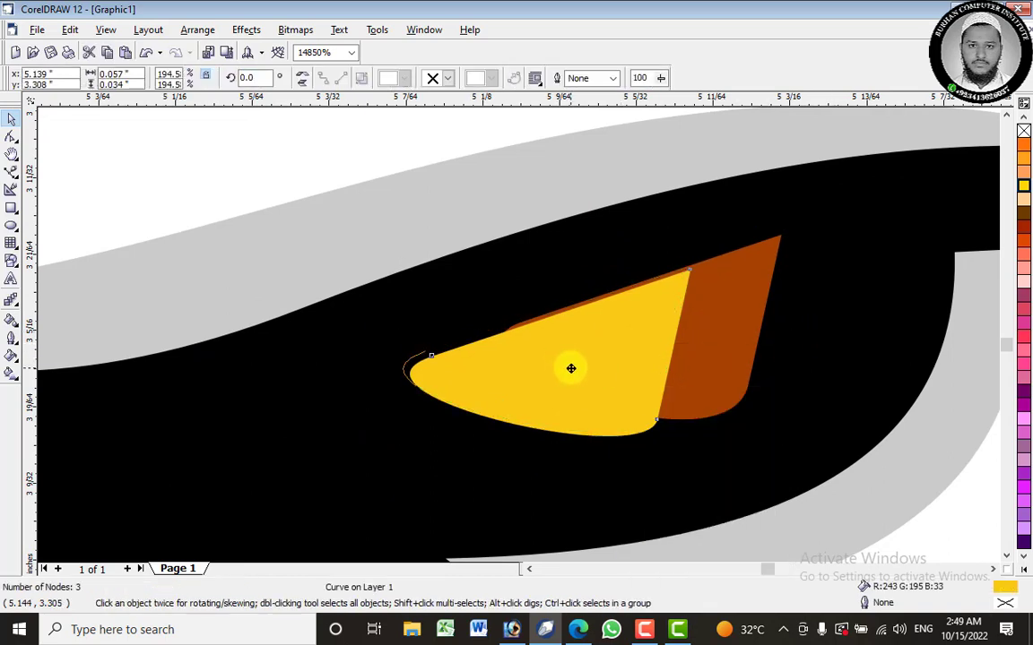
mouse_move(572, 369)
mouse_down()
mouse_move(596, 359)
mouse_move(586, 363)
mouse_up()
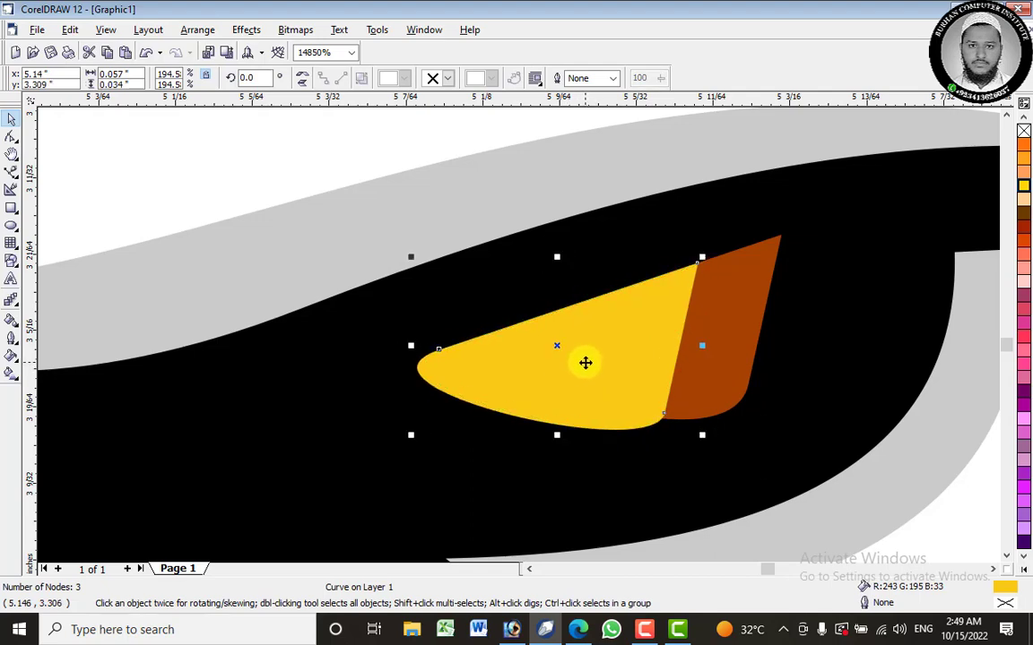
scroll(586, 363, down, 10)
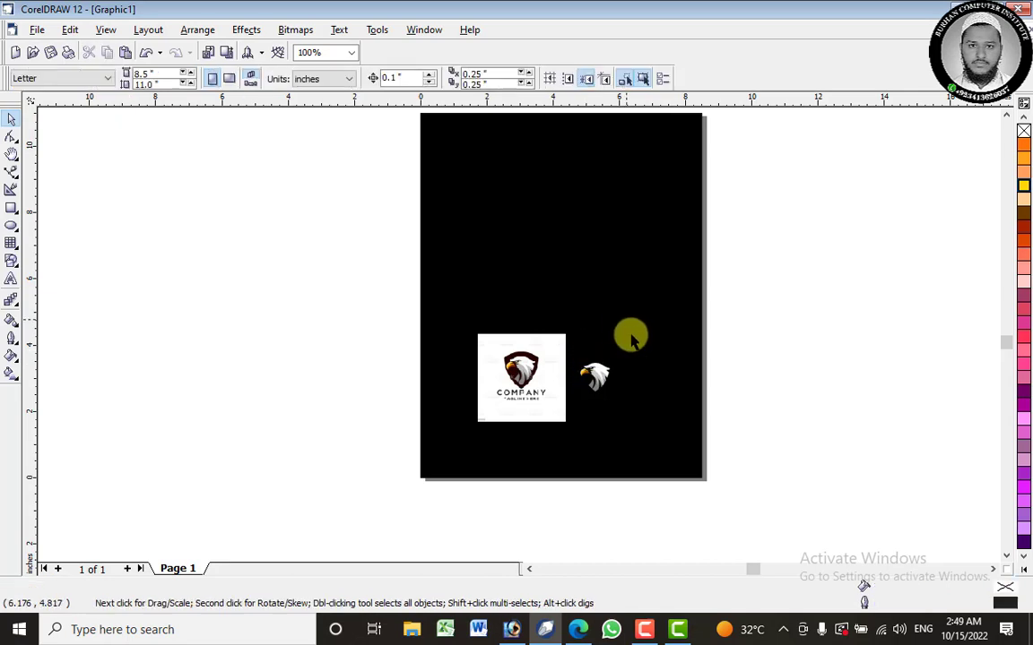
scroll(632, 341, up, 2)
scroll(352, 427, up, 1)
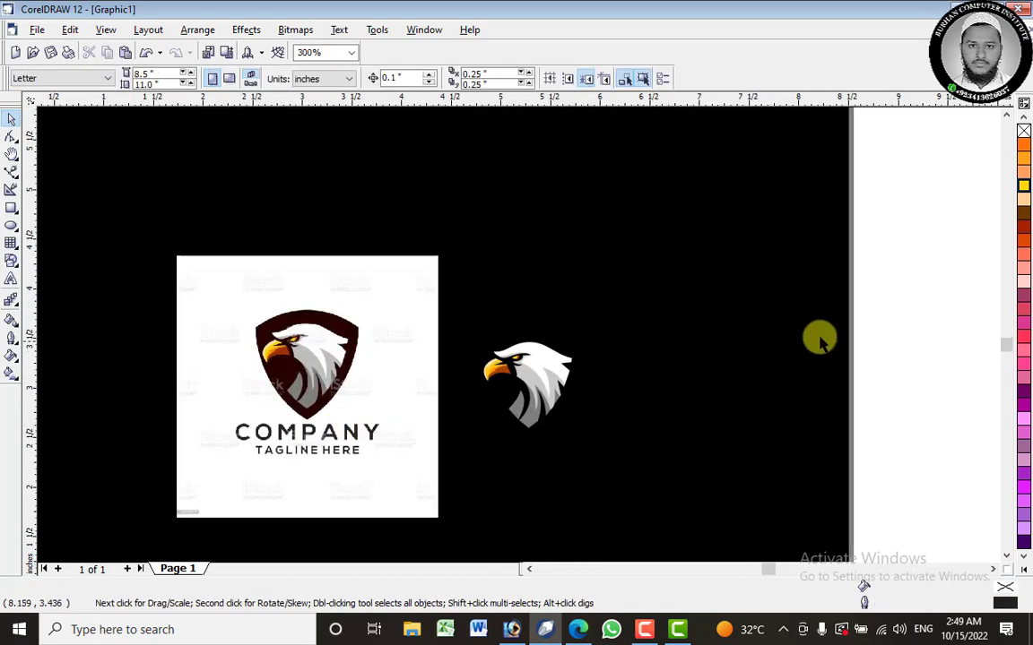
Group all the shapes of the recolored eagle head into a single object.
drag(948, 277, 472, 453)
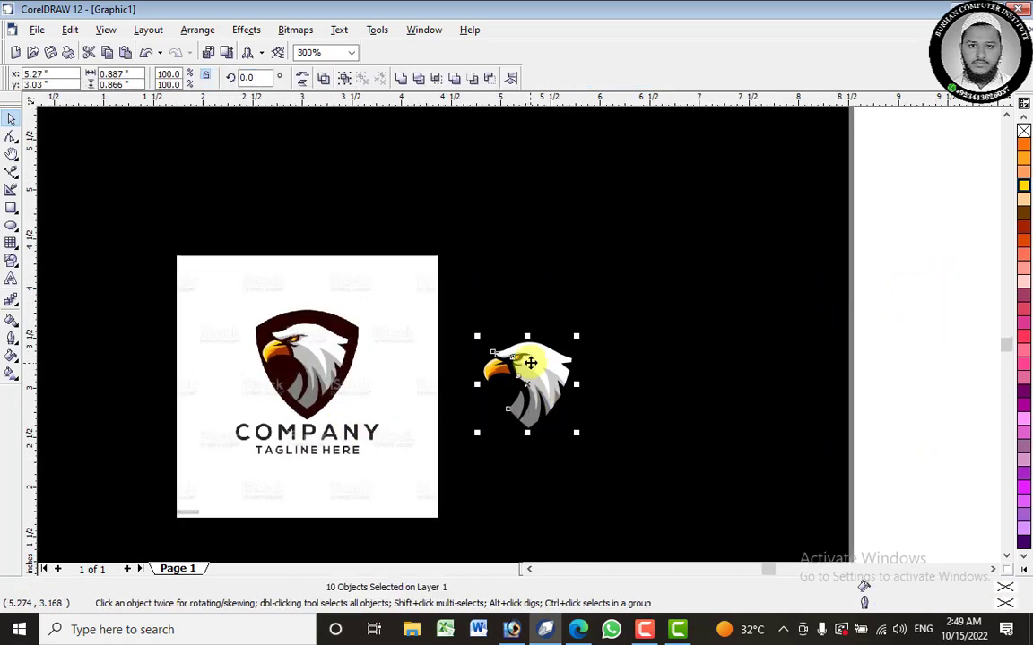
right_click(531, 362)
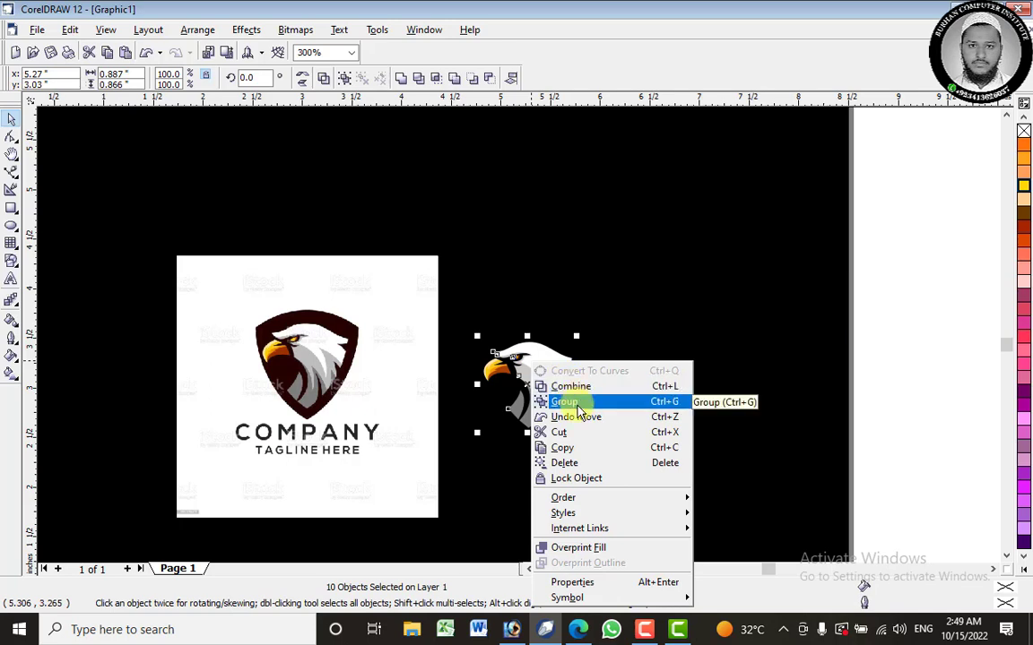
click(576, 403)
click(954, 300)
click(525, 332)
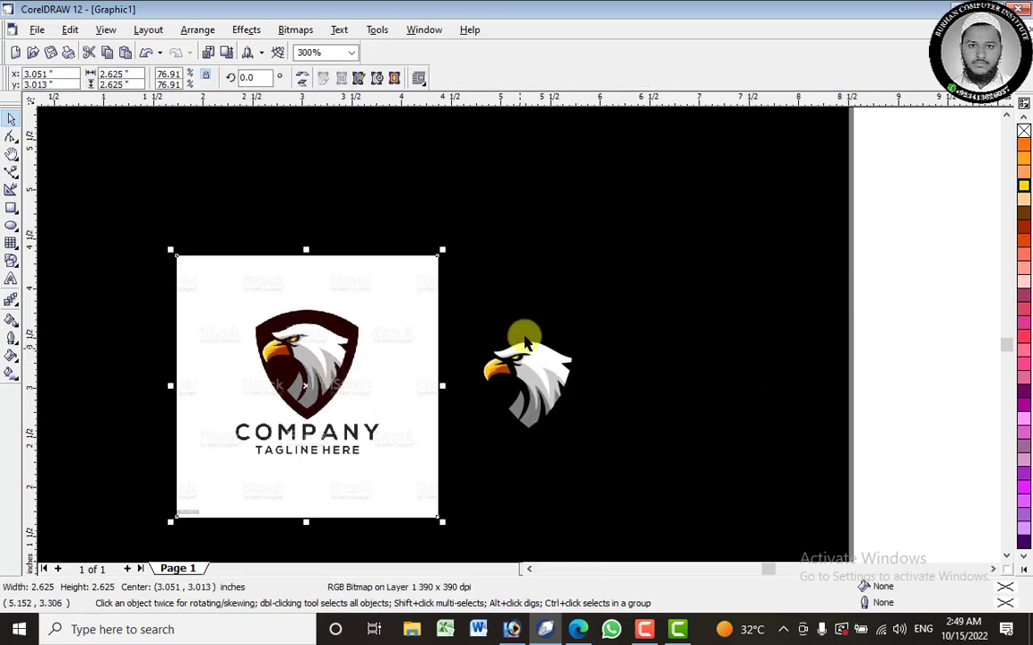
Draw a three-sided polygon about 1.36 by 1.24 inches above the eagle head and give it a Deep Yellow outline.
scroll(526, 339, down, 2)
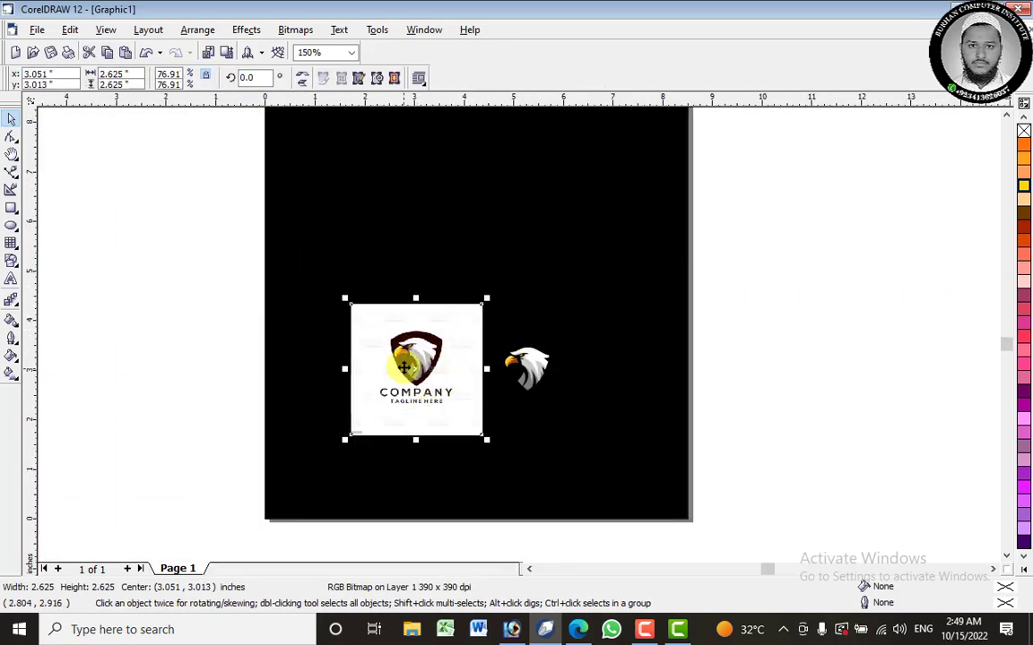
scroll(403, 358, up, 3)
scroll(379, 378, down, 1)
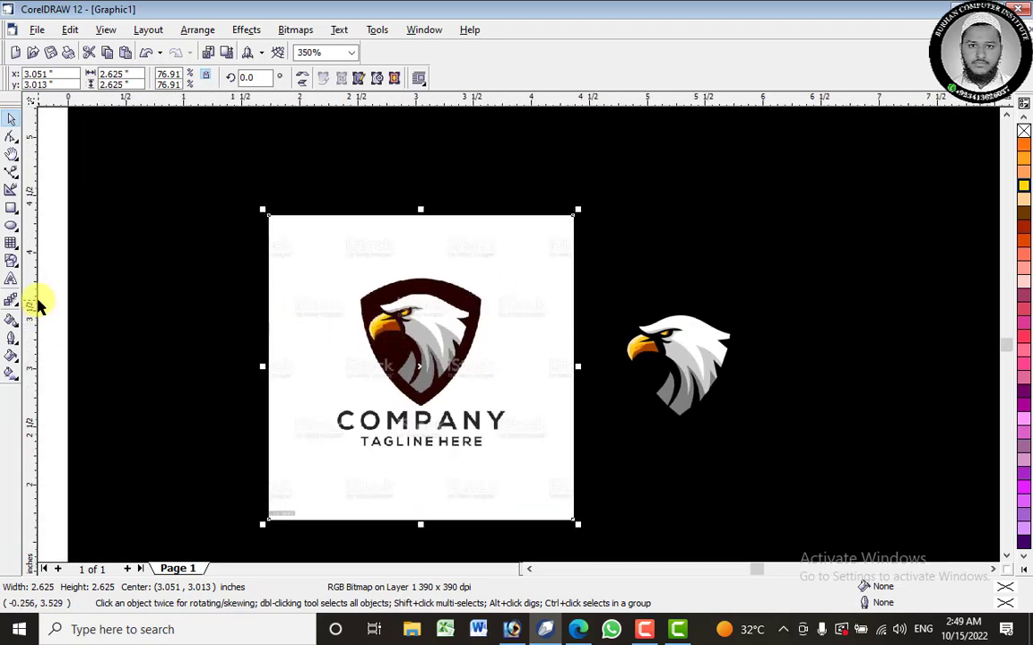
click(20, 256)
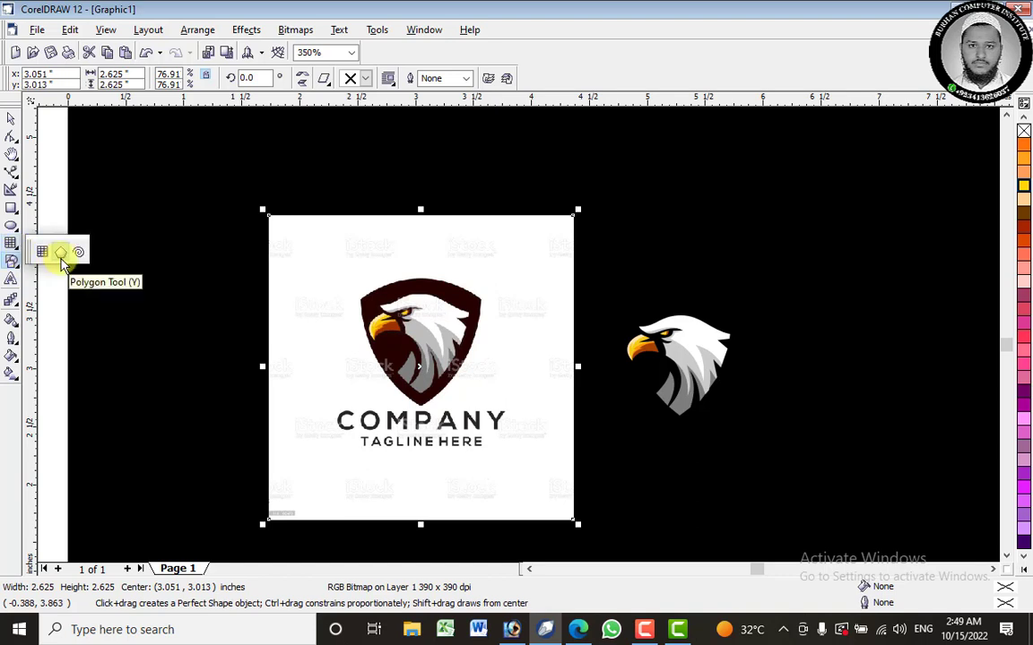
click(61, 254)
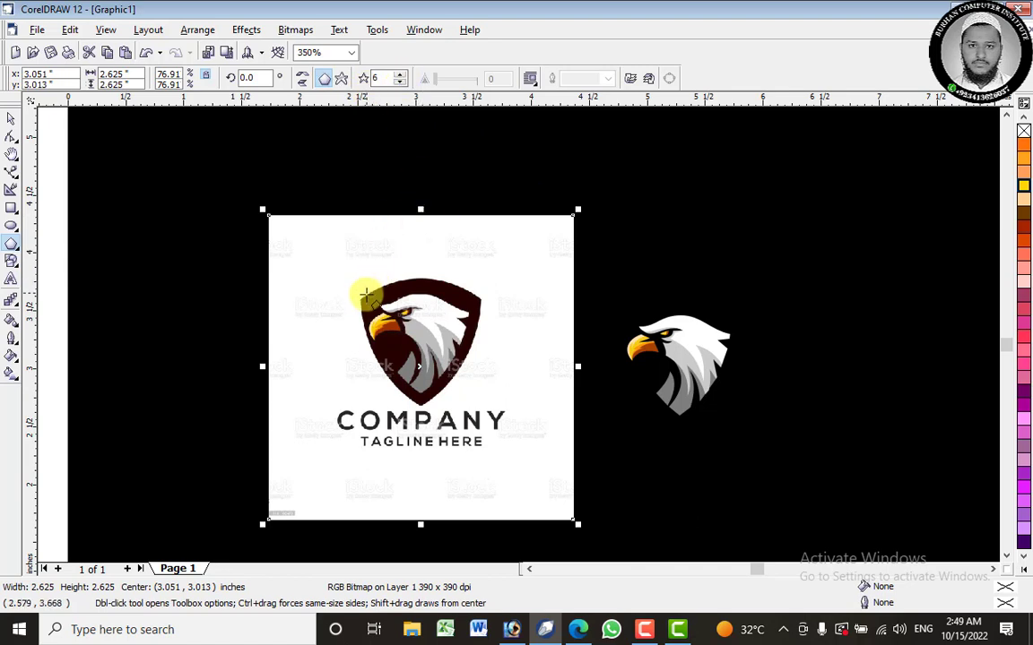
click(399, 83)
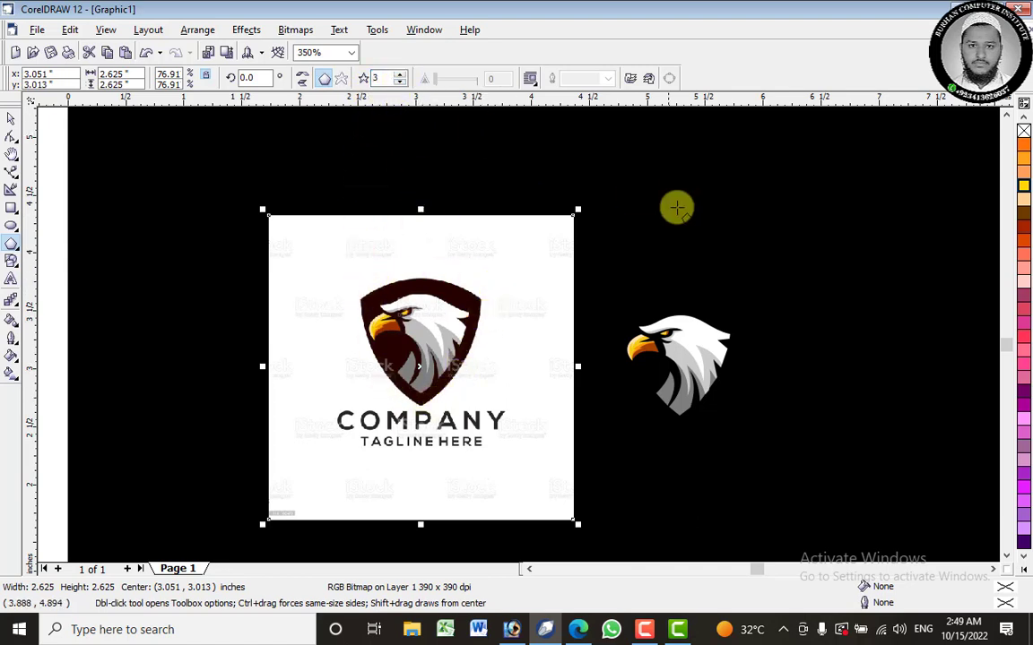
drag(686, 155, 834, 292)
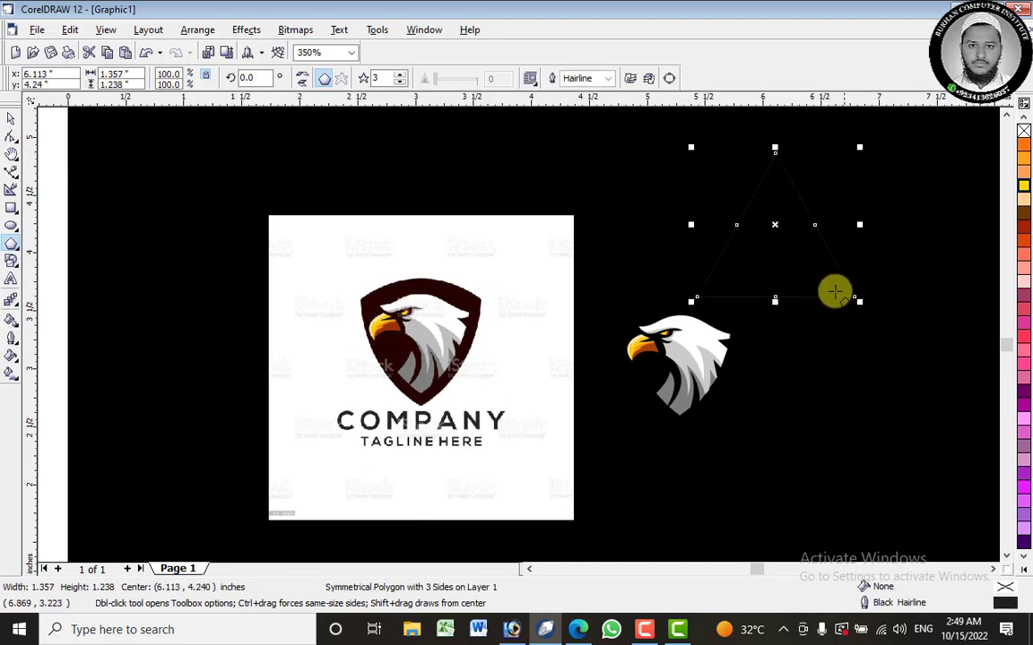
right_click(1024, 188)
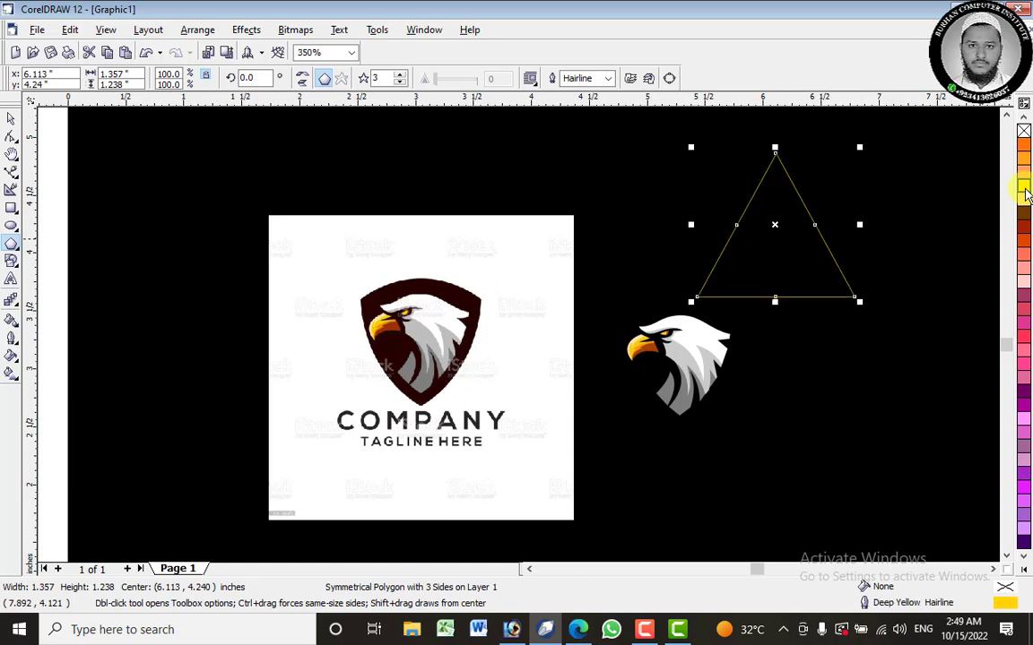
Flip the triangle vertically so that it points downward.
click(11, 118)
click(778, 225)
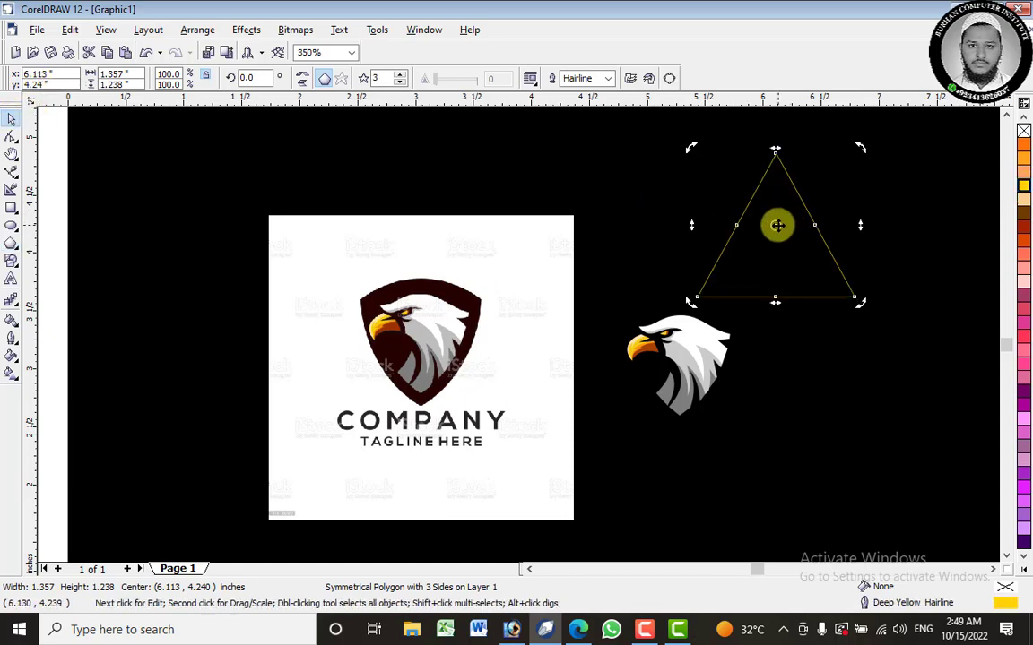
click(303, 88)
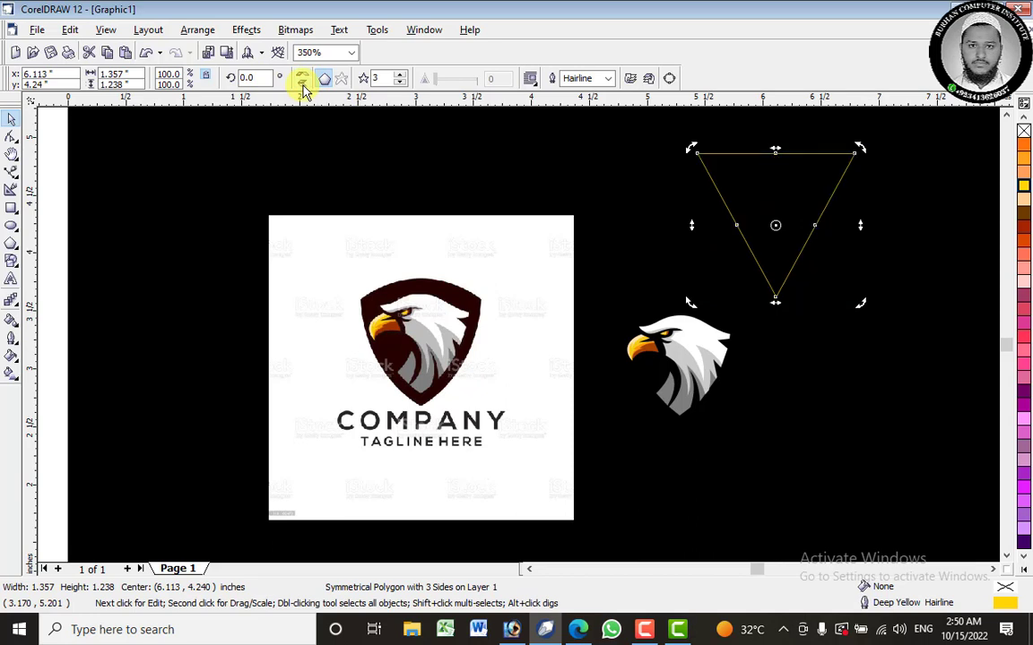
Try to bend the triangle's upper edge upward with the Shape tool, and undo the bend.
click(12, 137)
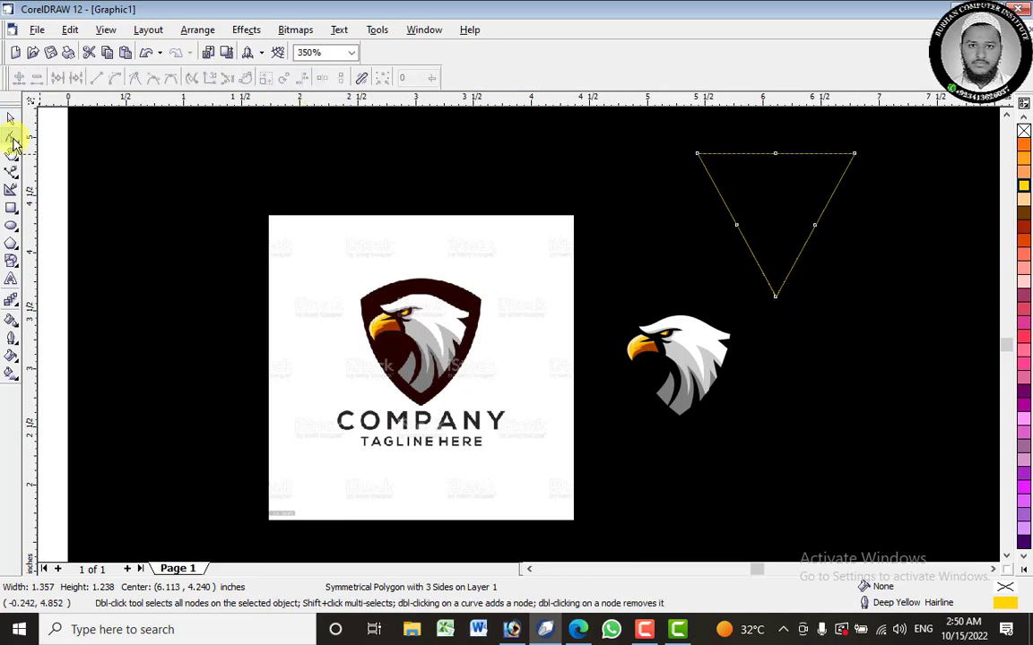
right_click(775, 154)
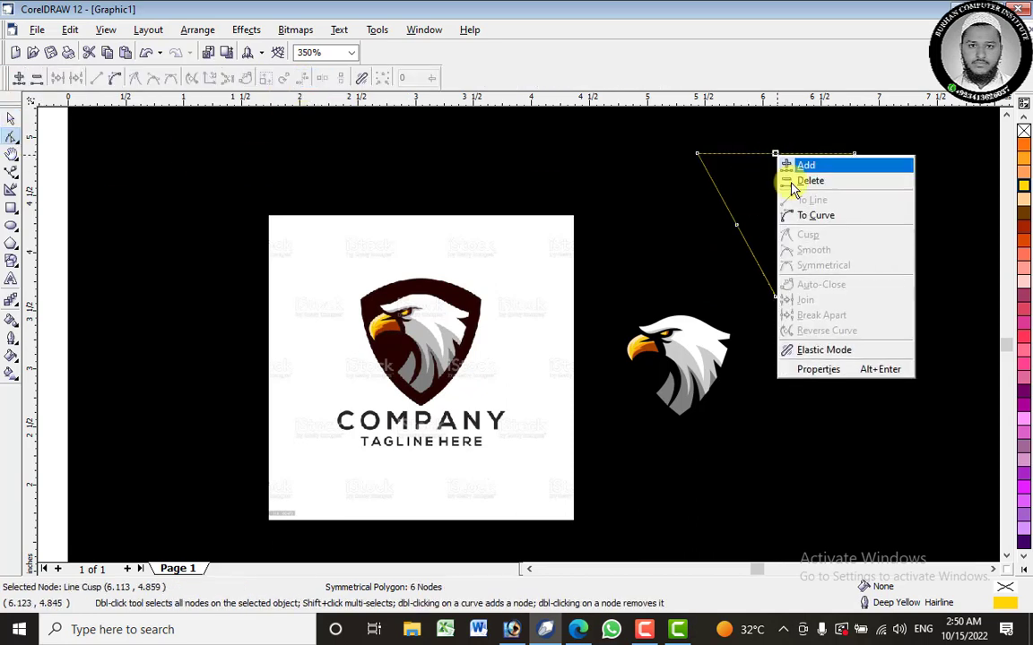
click(789, 162)
drag(776, 154, 782, 134)
key(ctrl+z)
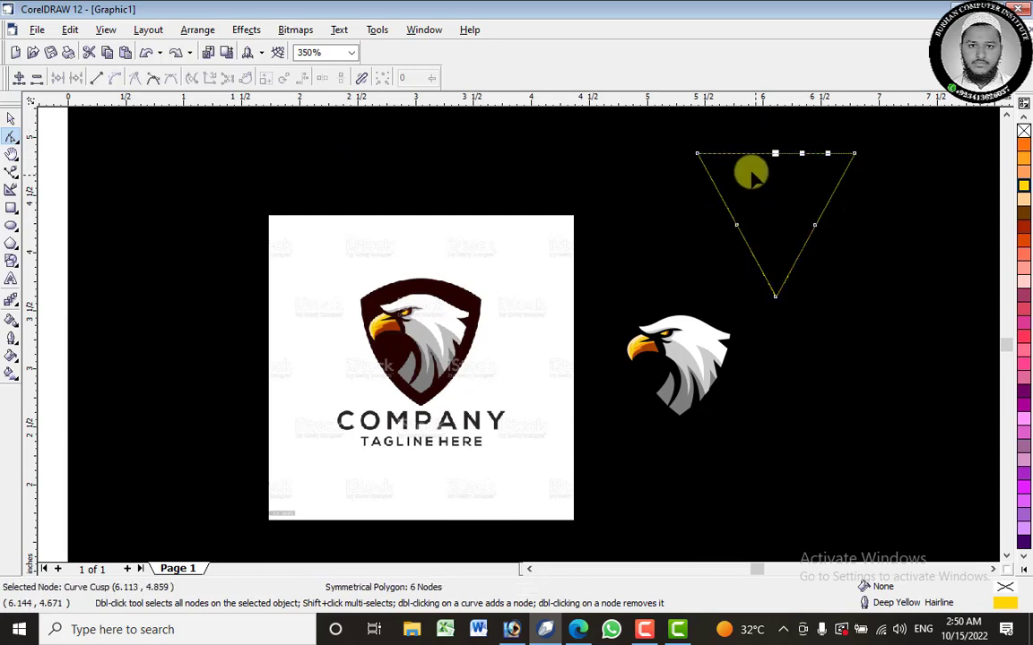
Delete the inverted triangle above the eagle head.
click(11, 117)
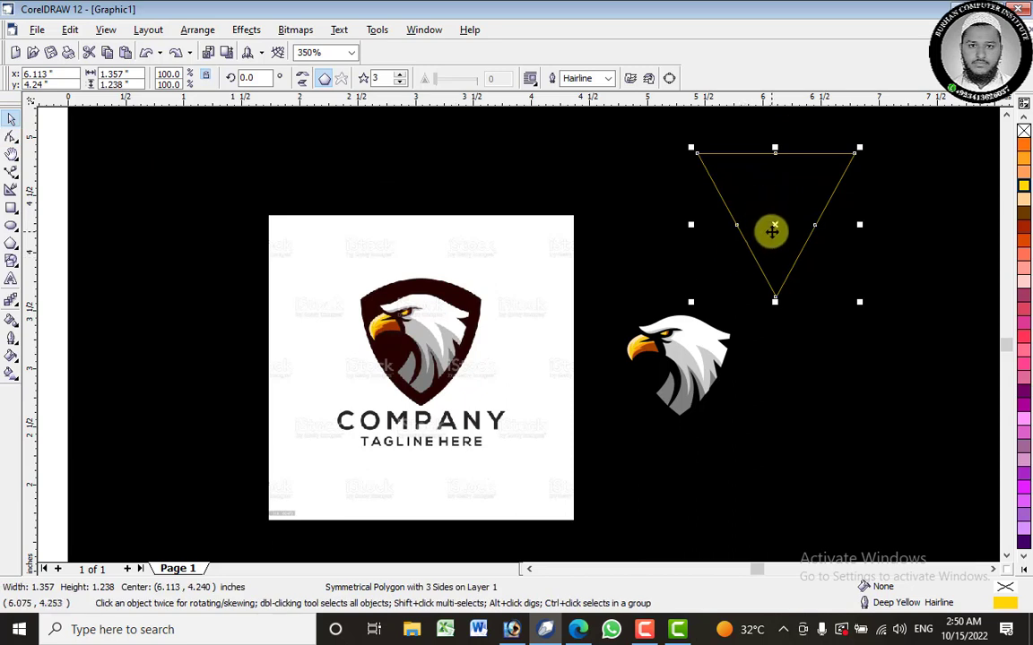
right_click(777, 223)
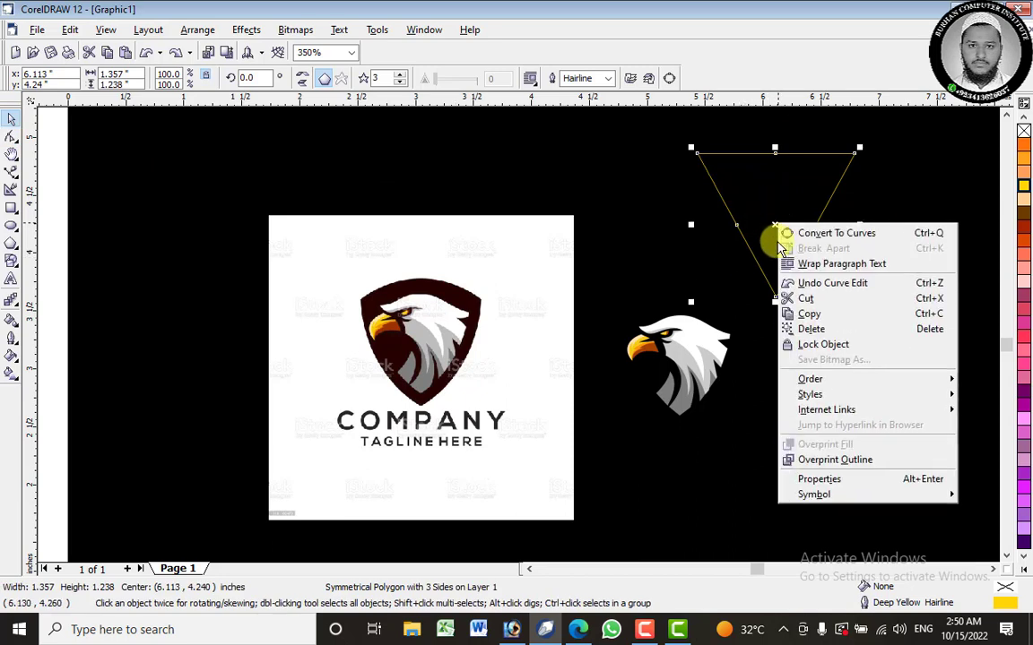
click(843, 332)
Draw a closed three-node triangle with the Bezier tool through the three corners of the reference shield.
click(20, 179)
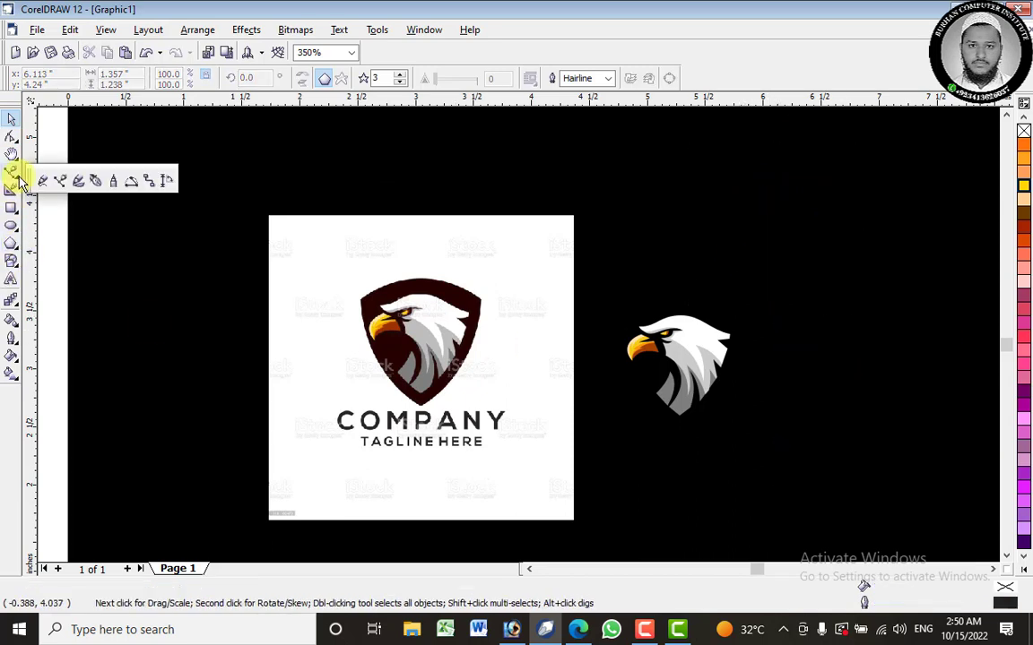
click(58, 184)
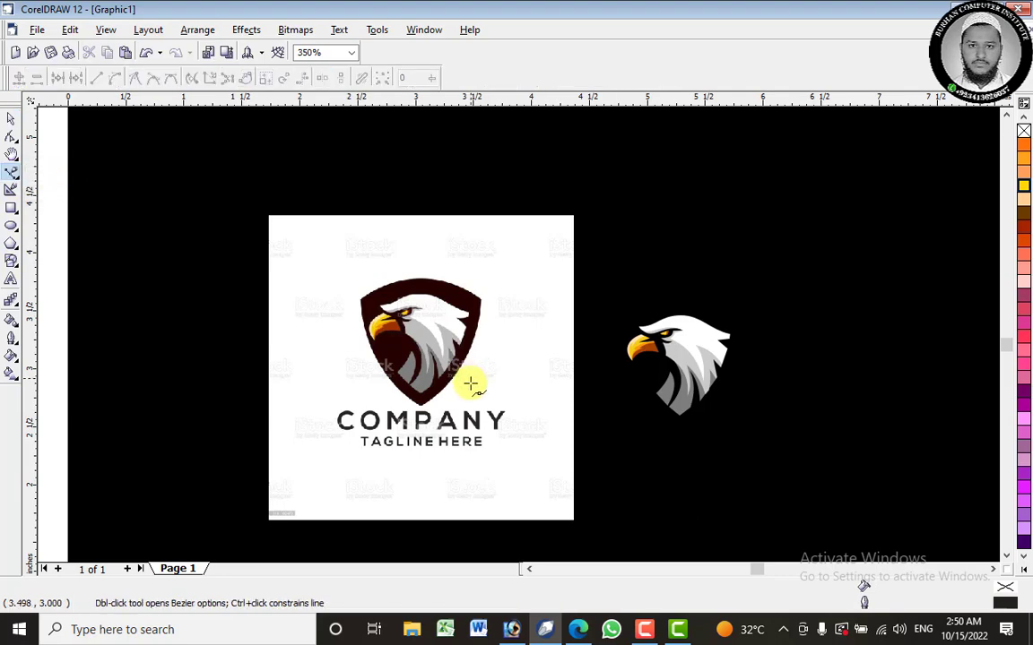
scroll(448, 367, up, 2)
click(267, 235)
click(511, 235)
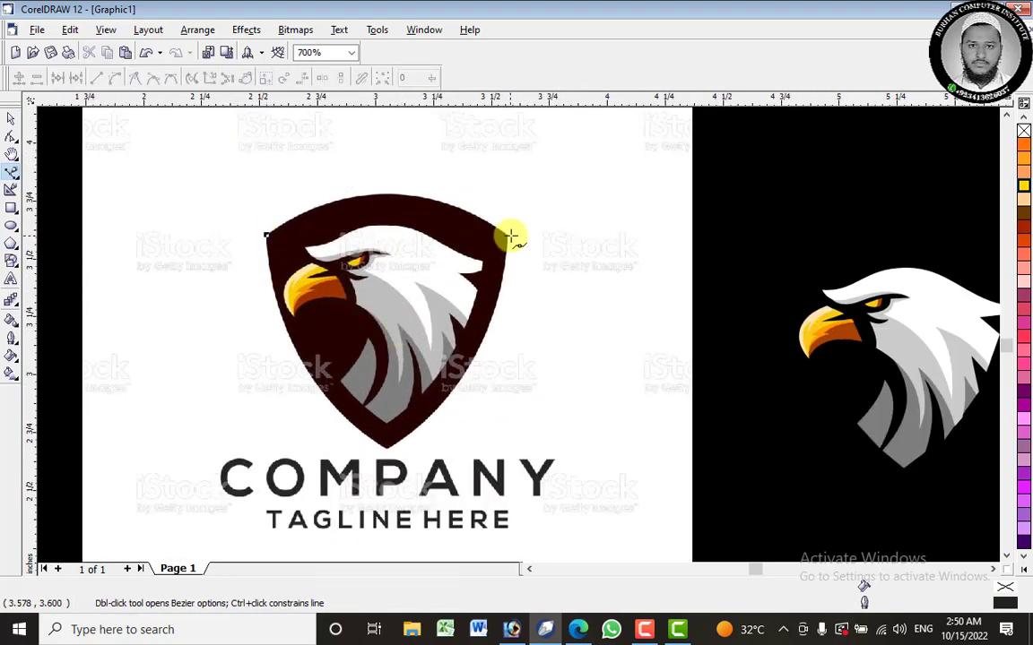
click(387, 447)
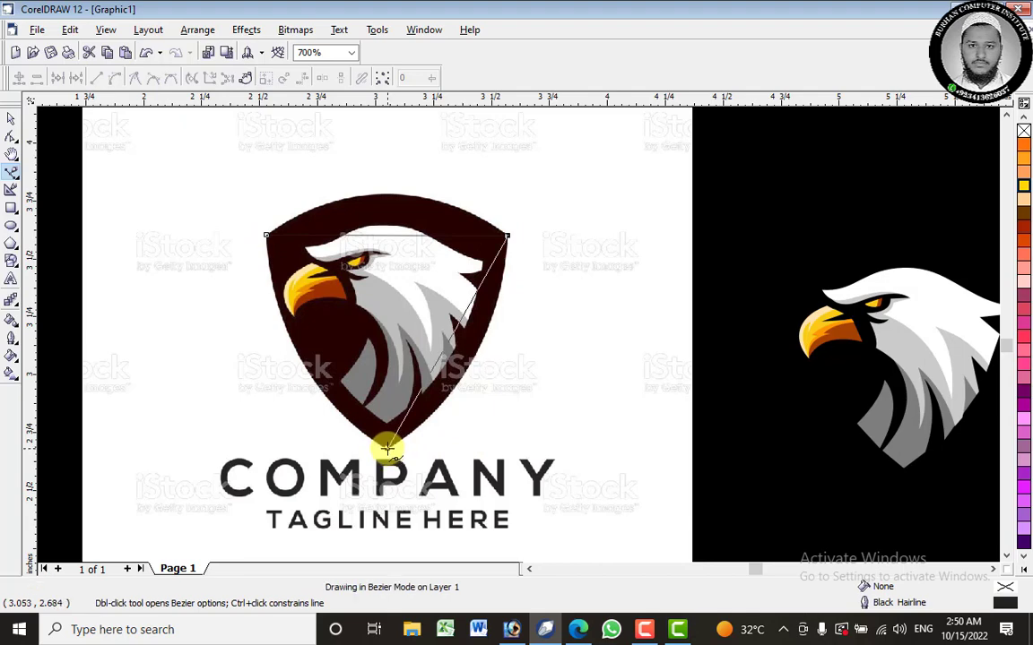
click(266, 236)
click(10, 119)
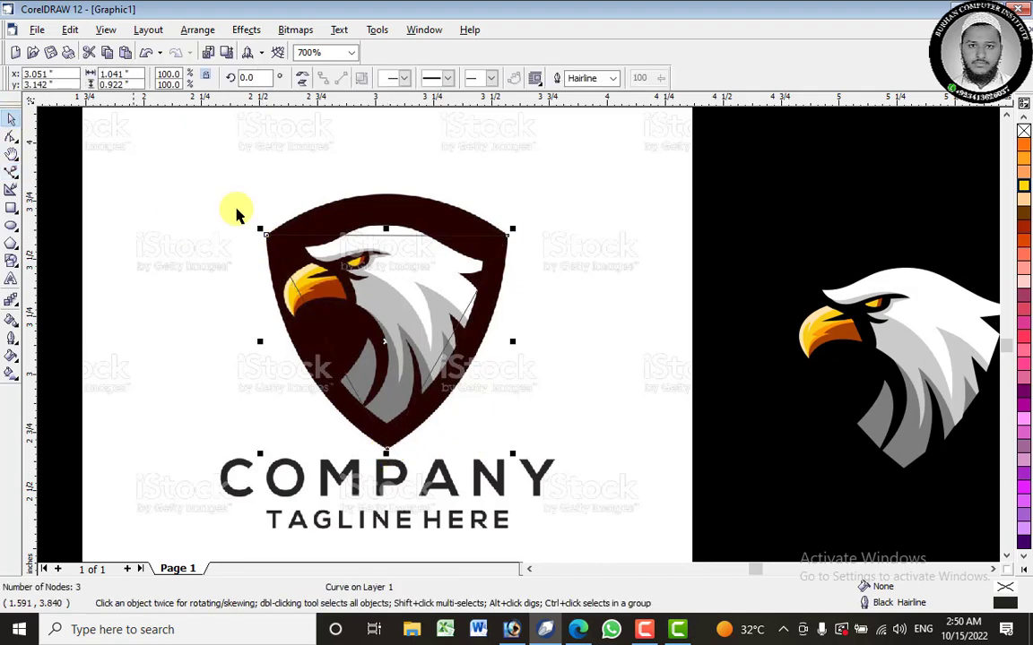
right_click(385, 233)
click(369, 236)
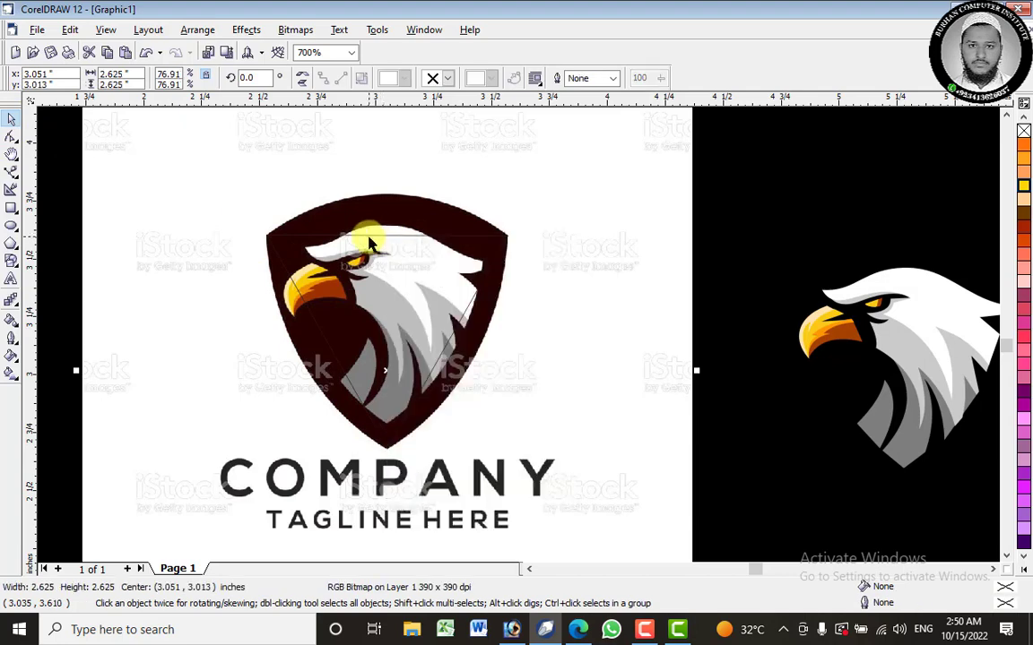
click(387, 235)
right_click(387, 235)
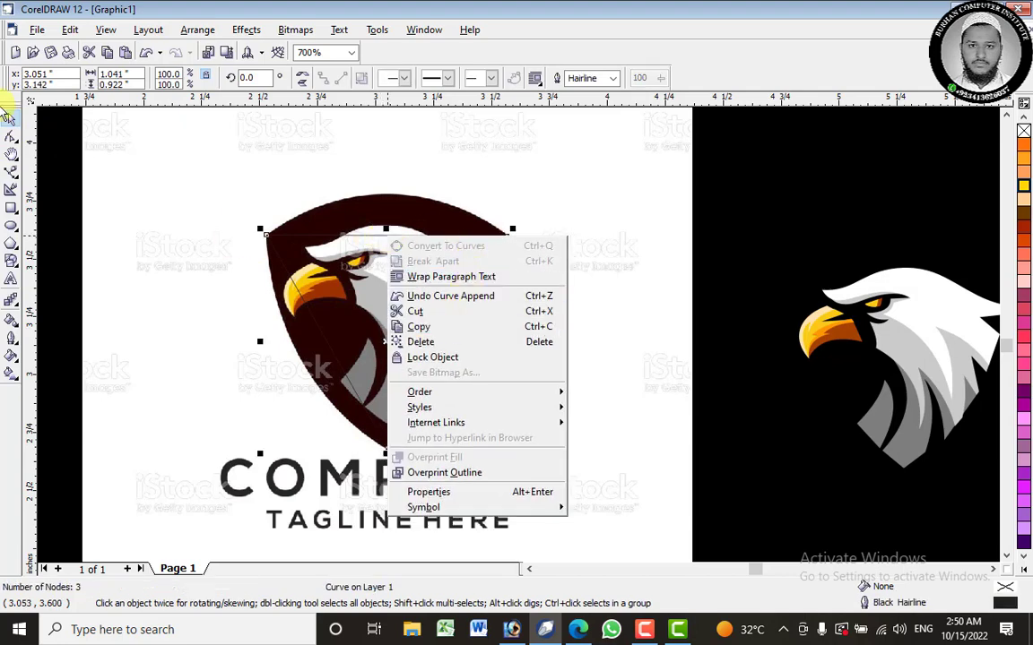
Convert the triangle's upper edge to a curve and bend it upward to match the top arc of the reference shield.
click(10, 136)
click(379, 236)
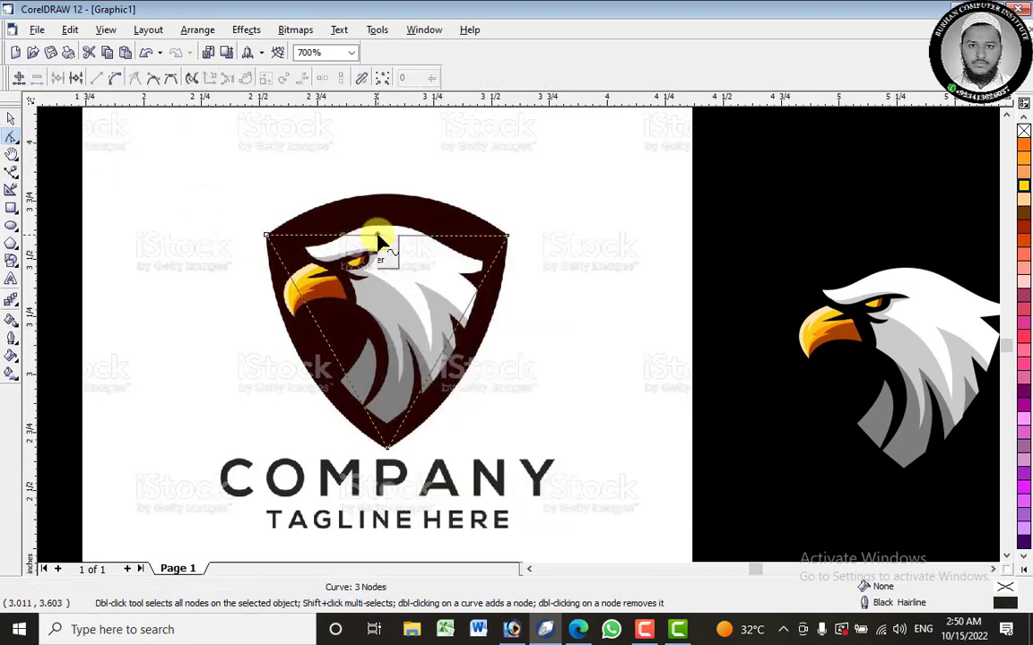
right_click(380, 239)
click(418, 293)
drag(387, 237, 385, 197)
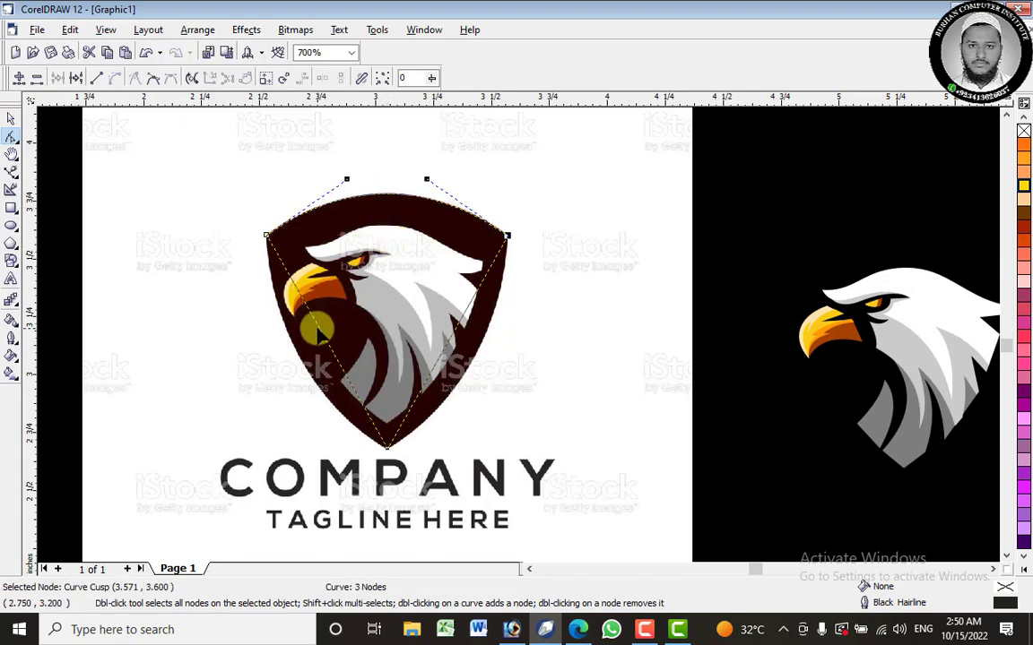
Convert the triangle's left and right edges to curves and bend them outward to follow the sides of the reference shield.
right_click(320, 332)
click(363, 389)
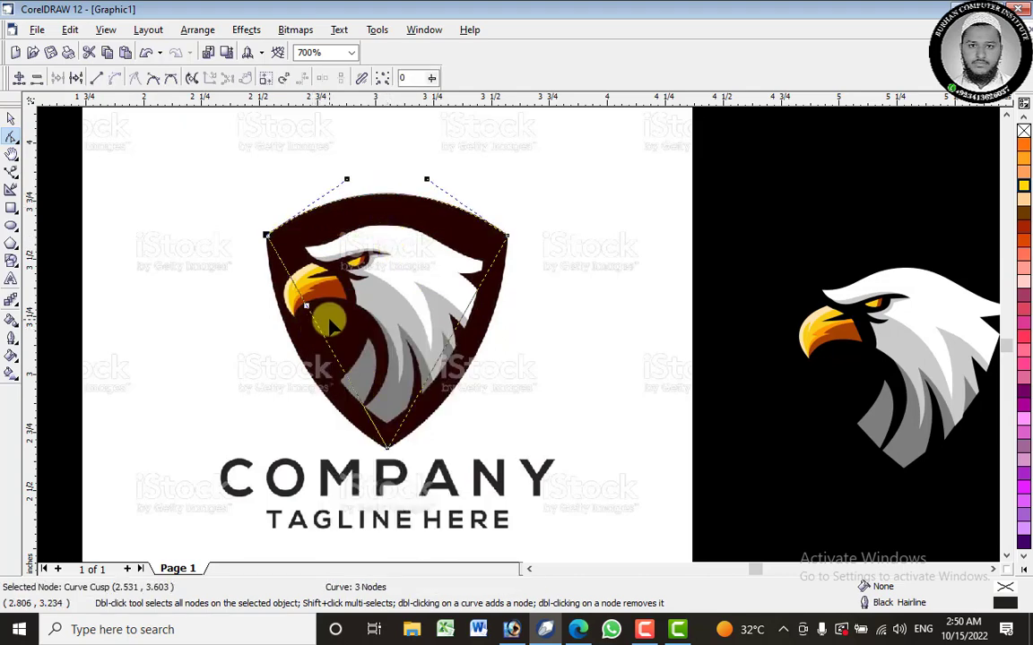
drag(320, 331, 299, 358)
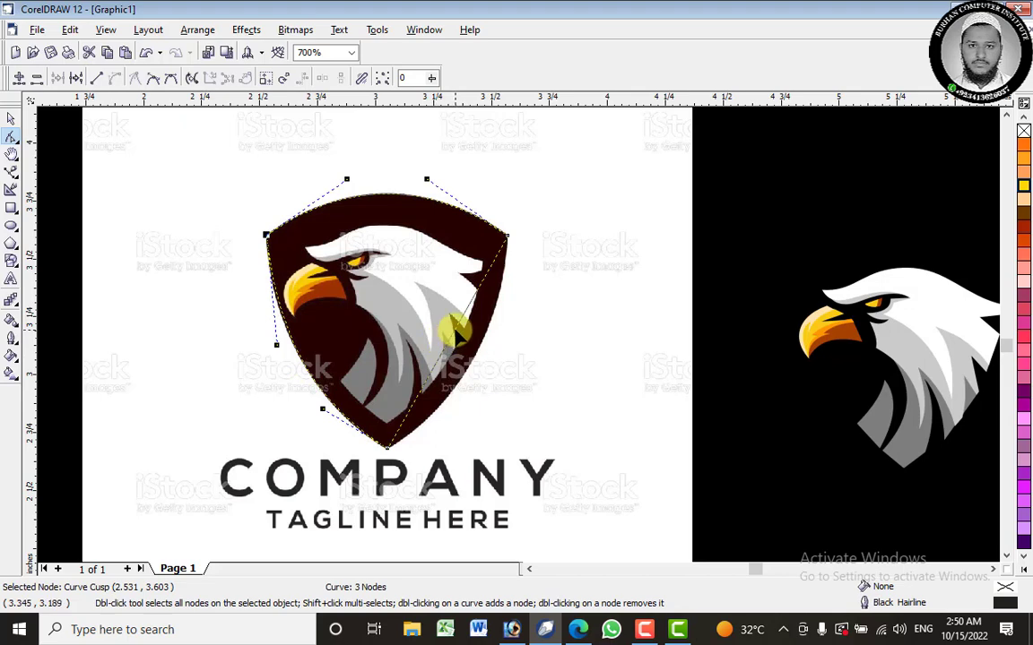
right_click(455, 330)
click(484, 384)
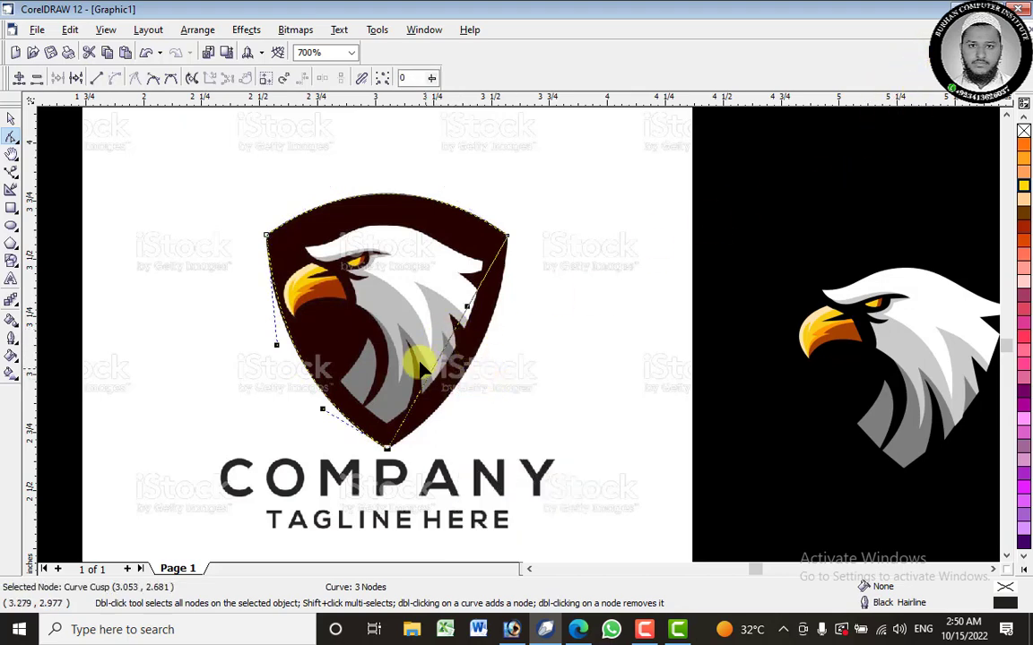
drag(443, 348, 473, 363)
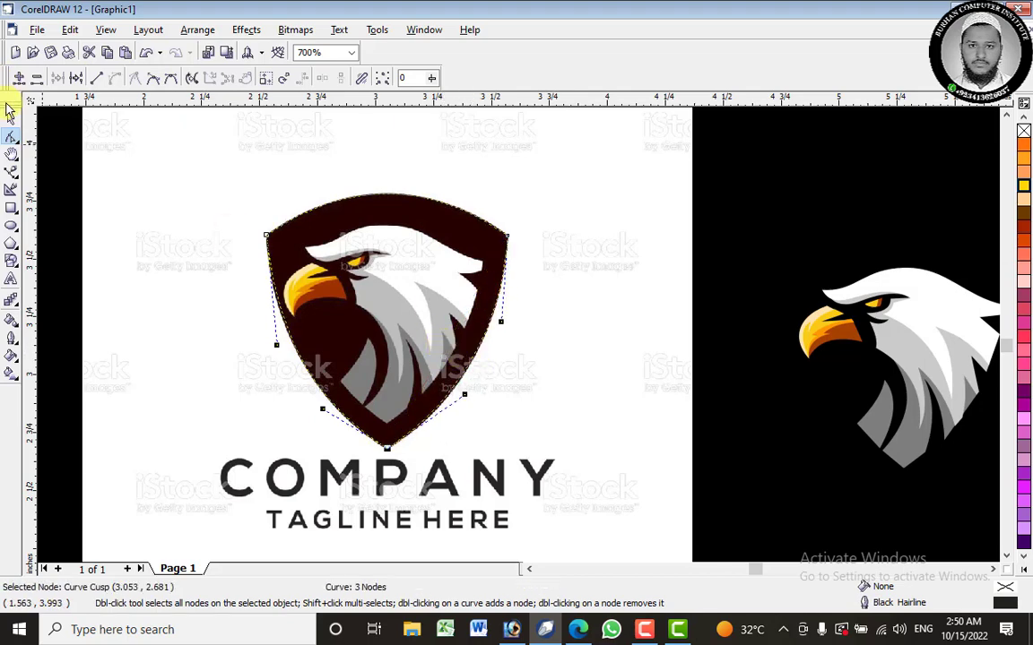
Move the traced shield outline off the reference image and position it around the grouped eagle head.
click(11, 119)
scroll(350, 230, down, 2)
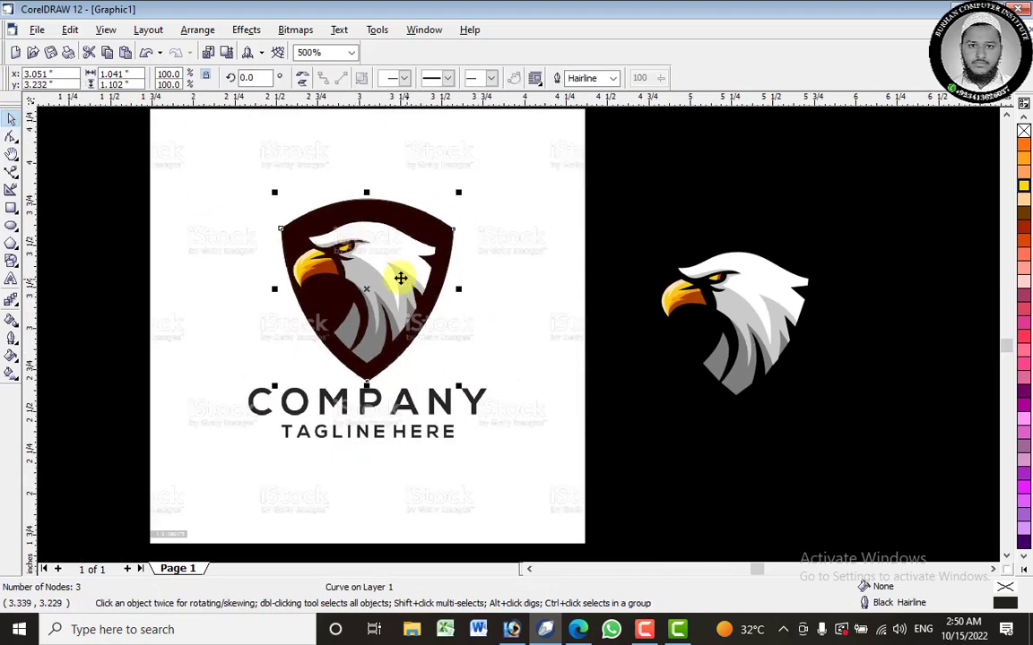
drag(380, 233, 742, 283)
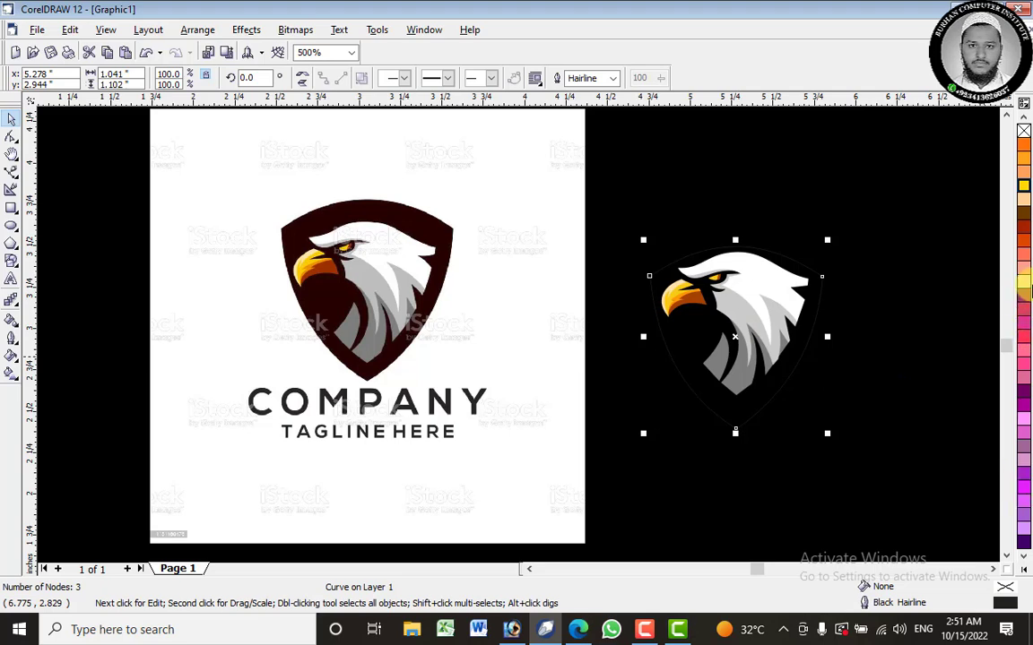
Try the Walnut swatch and the R:40 G:40 B:0 shade as fill for the traced shield.
click(1024, 214)
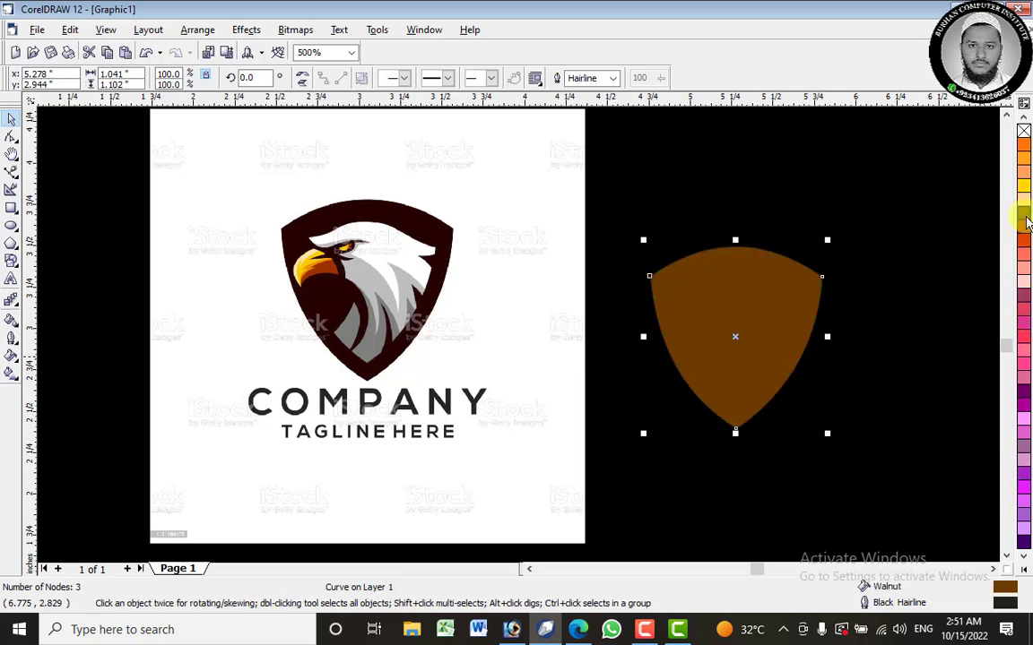
drag(1028, 222, 976, 242)
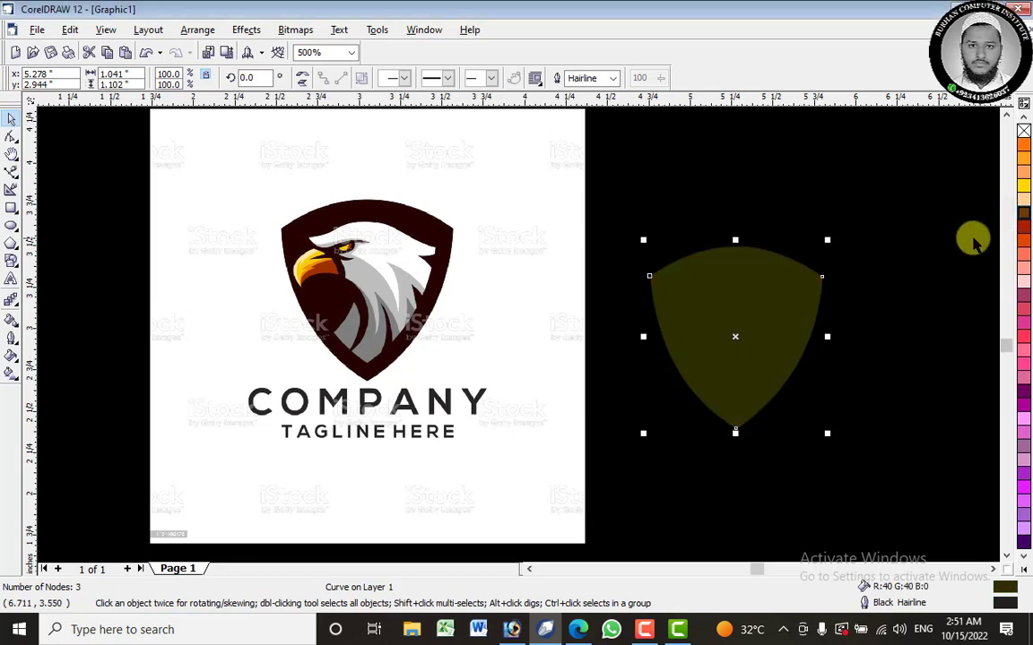
click(1025, 563)
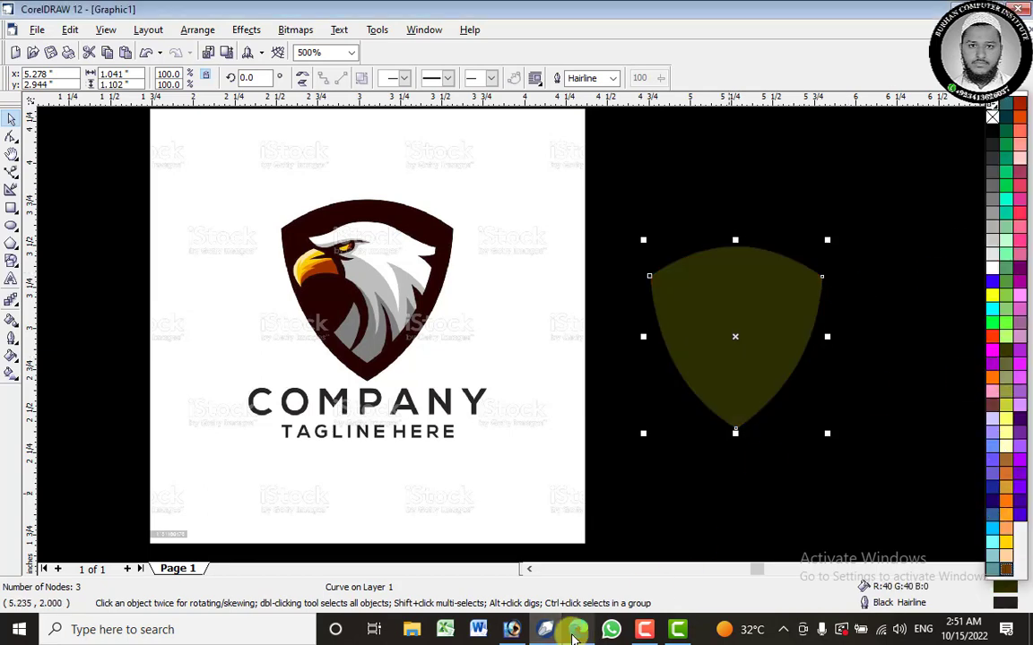
Switch to Photoshop, sample the reference shield's dark brown for its RGB values, and return to CorelDRAW.
click(508, 628)
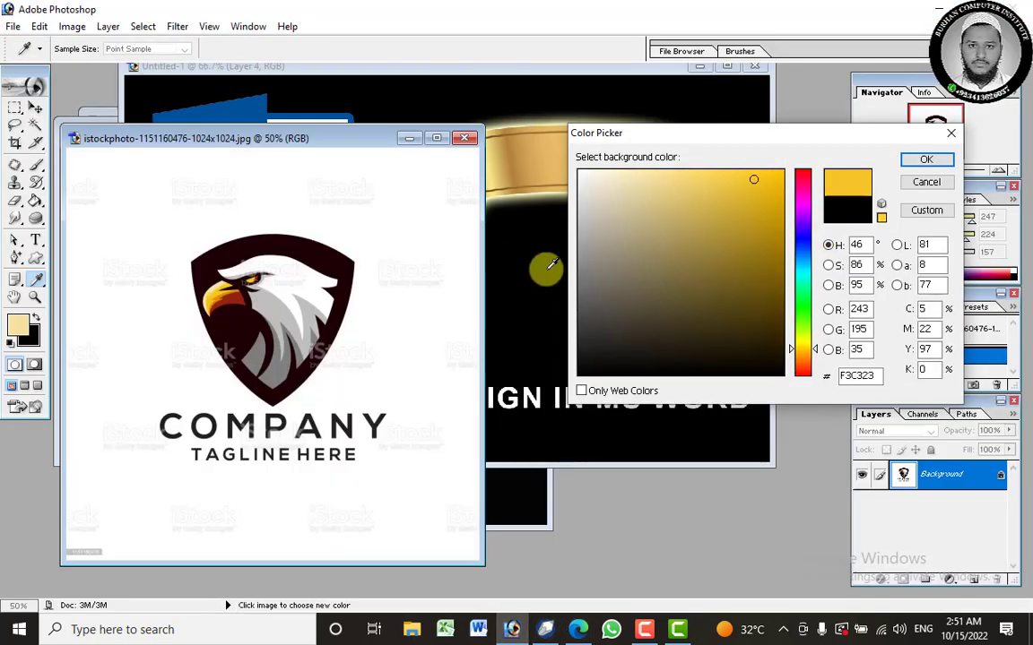
click(195, 257)
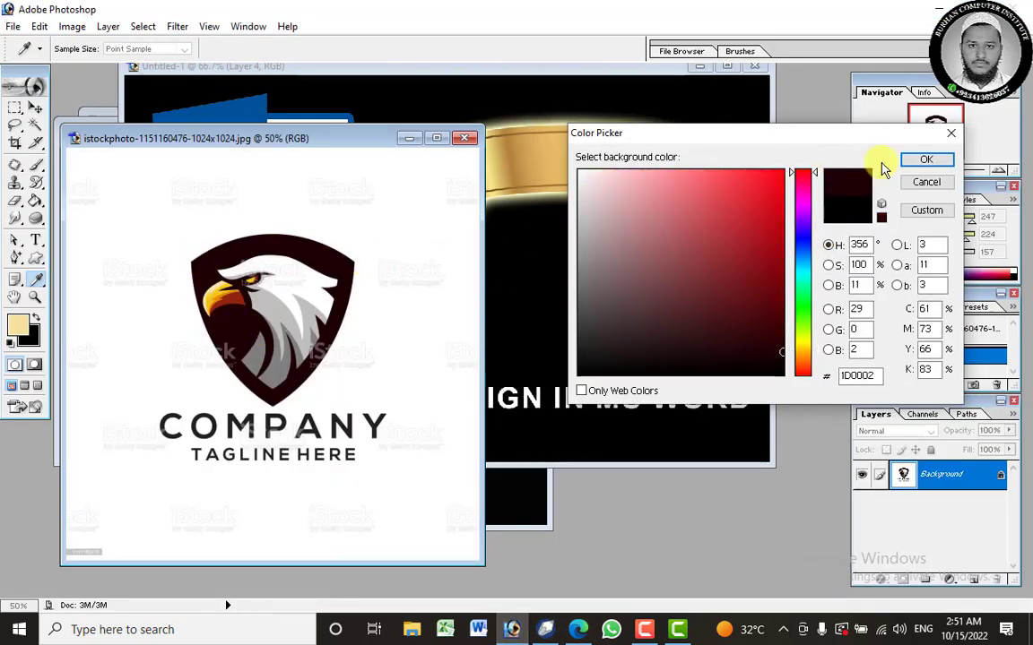
click(512, 623)
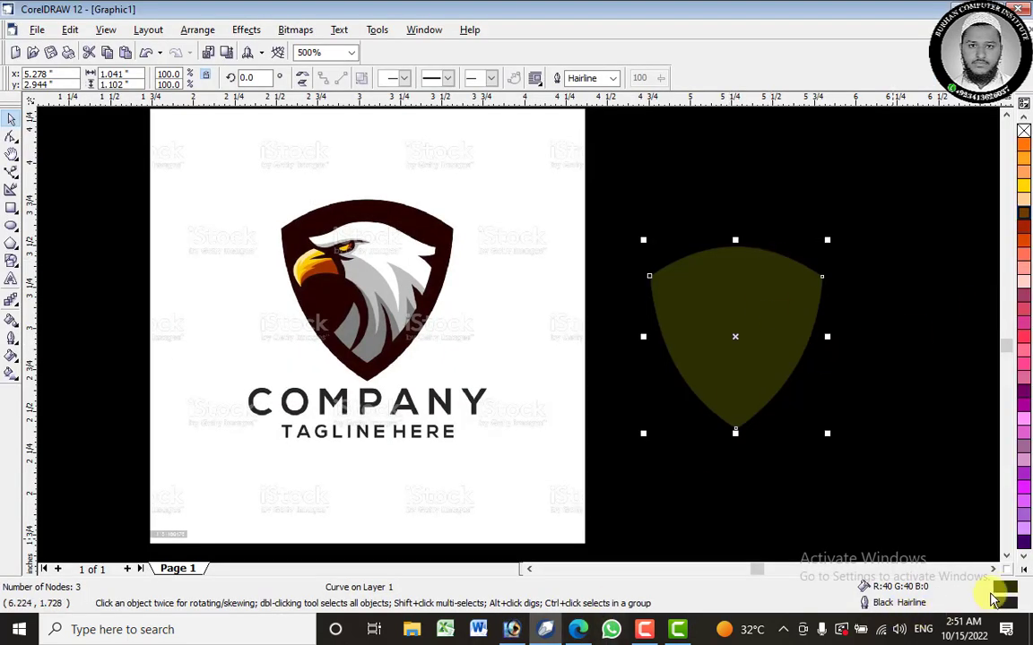
Fill the traced shield with the uniform RGB colour 29, 0, 2 and remove its outline.
double_click(1005, 589)
double_click(905, 235)
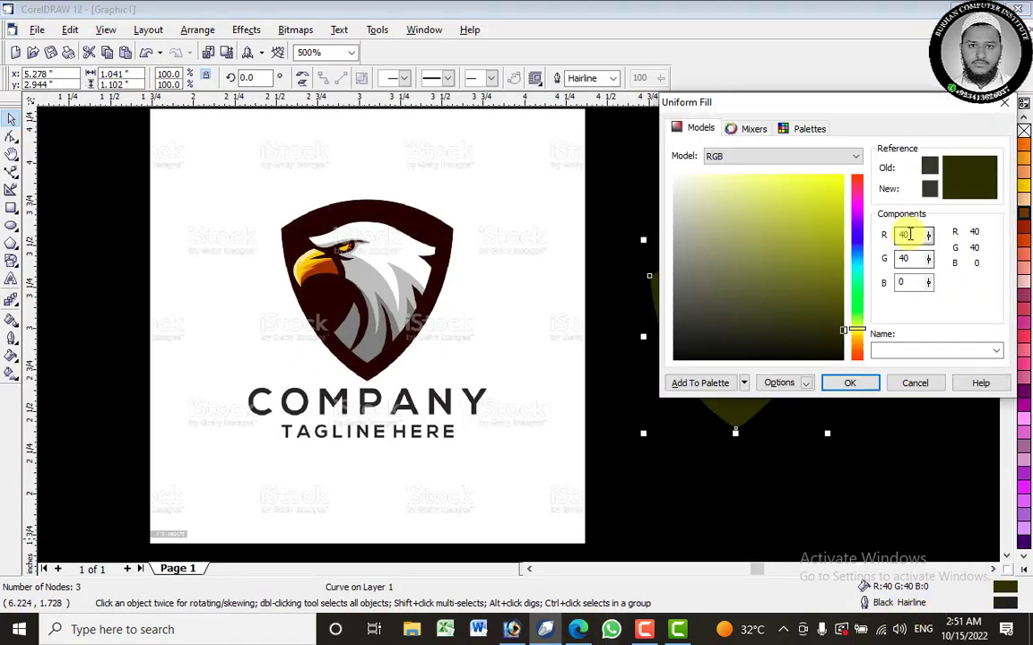
text(29)
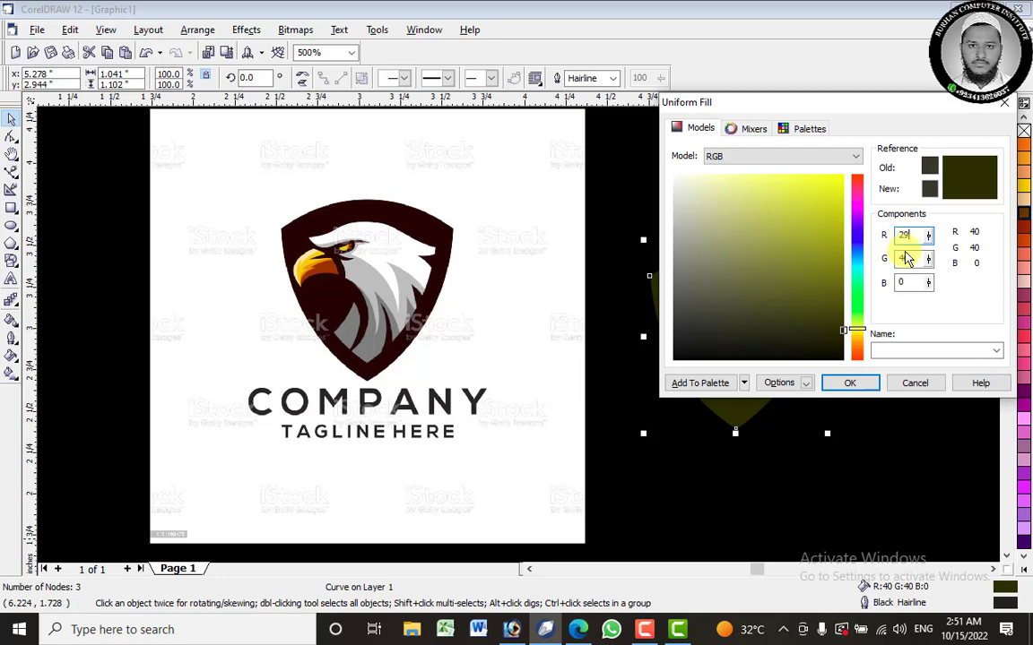
key(Tab)
text(0)
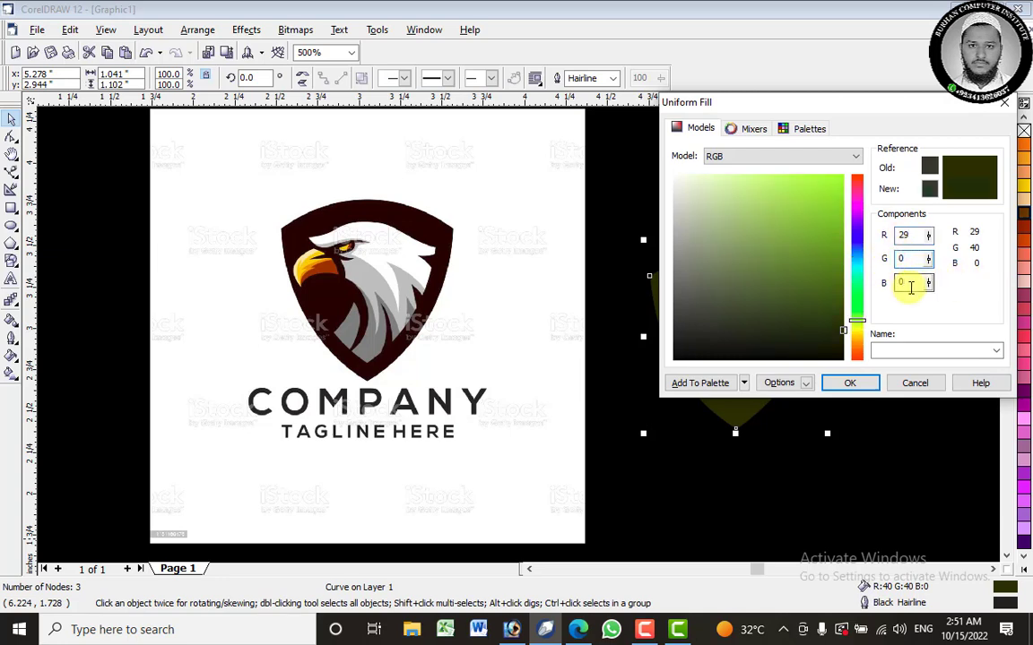
key(Tab)
text(2)
click(850, 383)
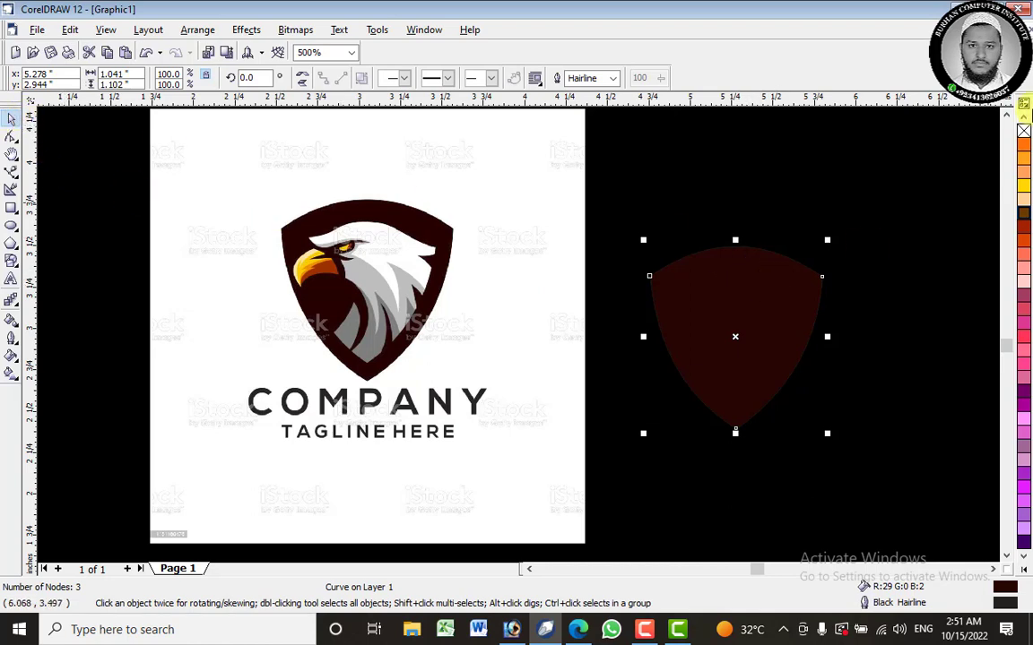
right_click(1024, 132)
Separate the shield and the grouped eagle head, and order the eagle group in front of the shield.
drag(781, 301, 917, 270)
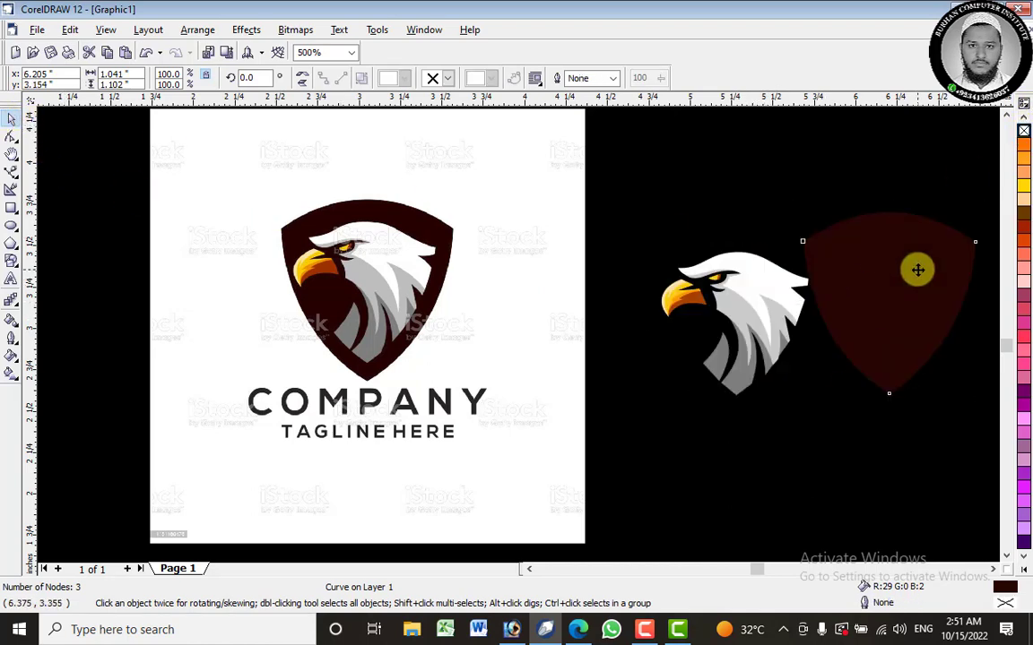
click(719, 272)
click(738, 453)
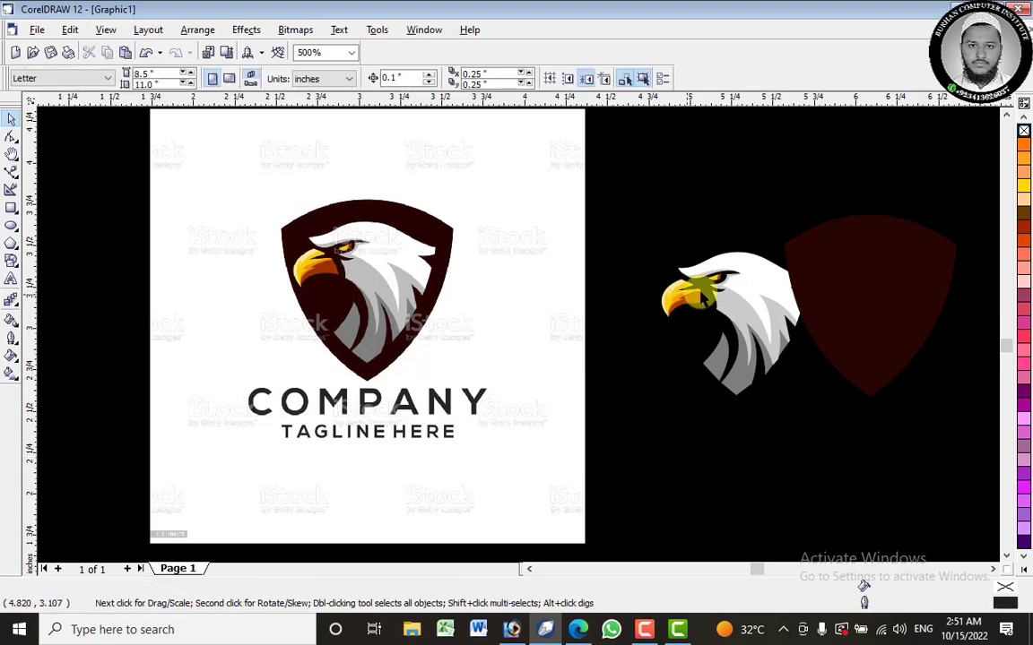
click(759, 294)
drag(759, 294, 736, 338)
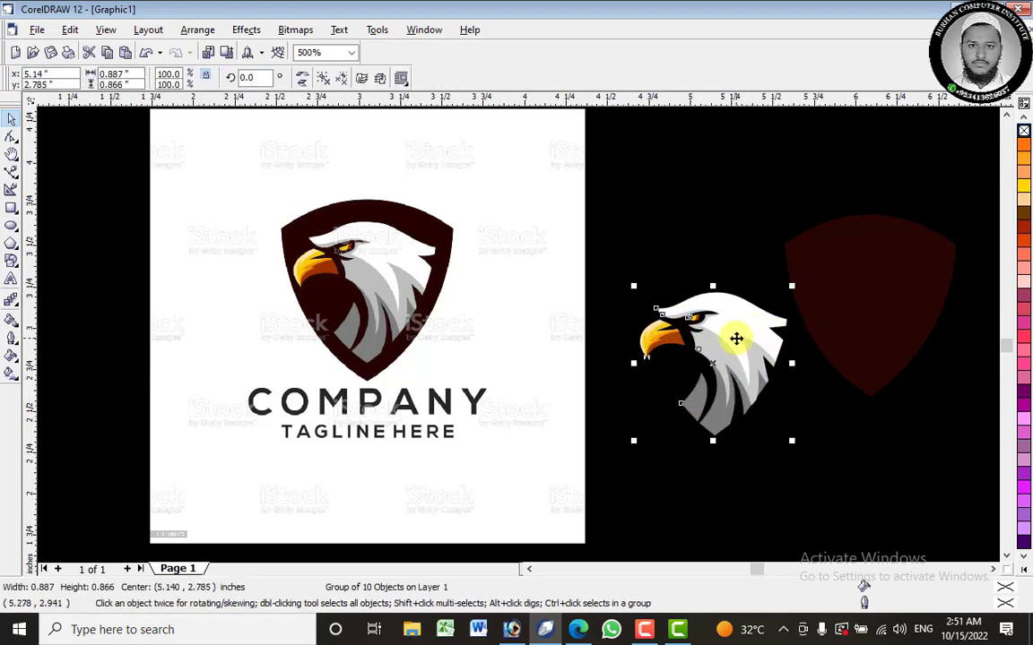
right_click(736, 338)
mouse_move(800, 493)
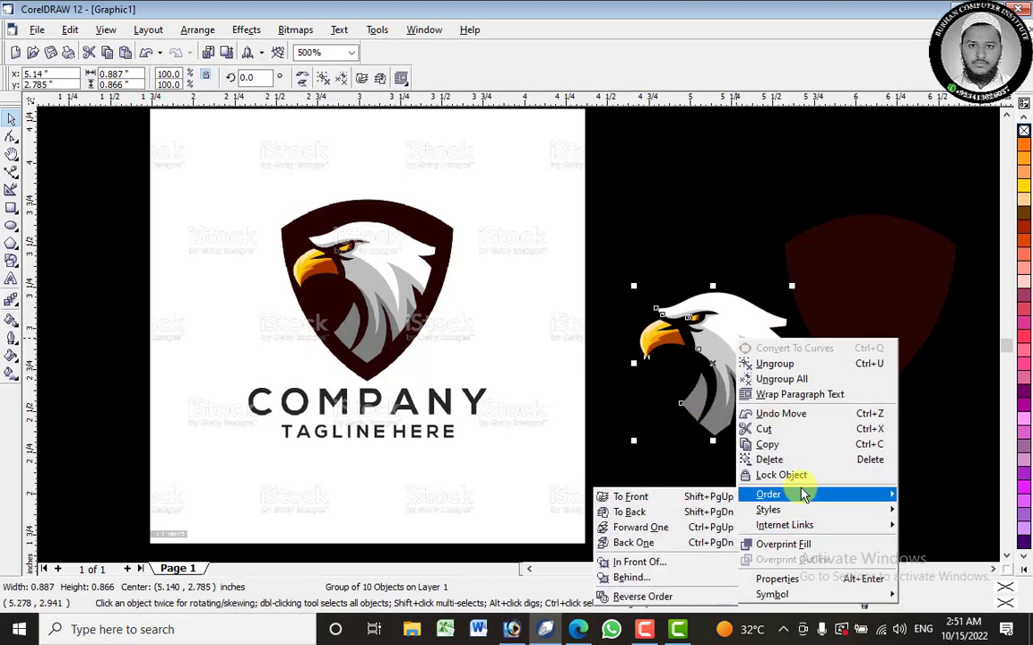
click(672, 564)
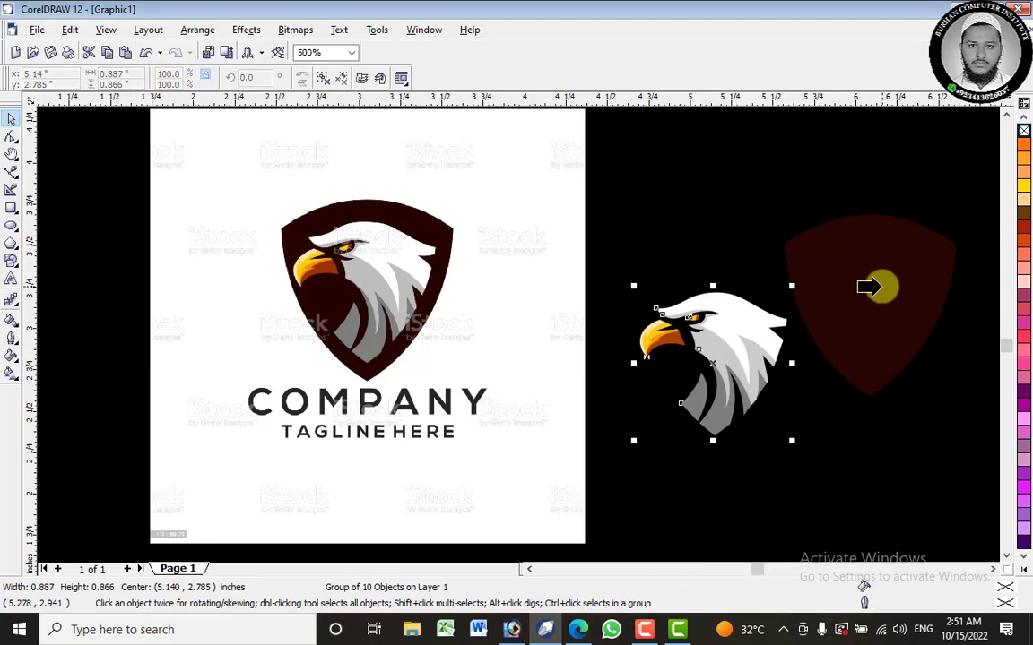
click(870, 287)
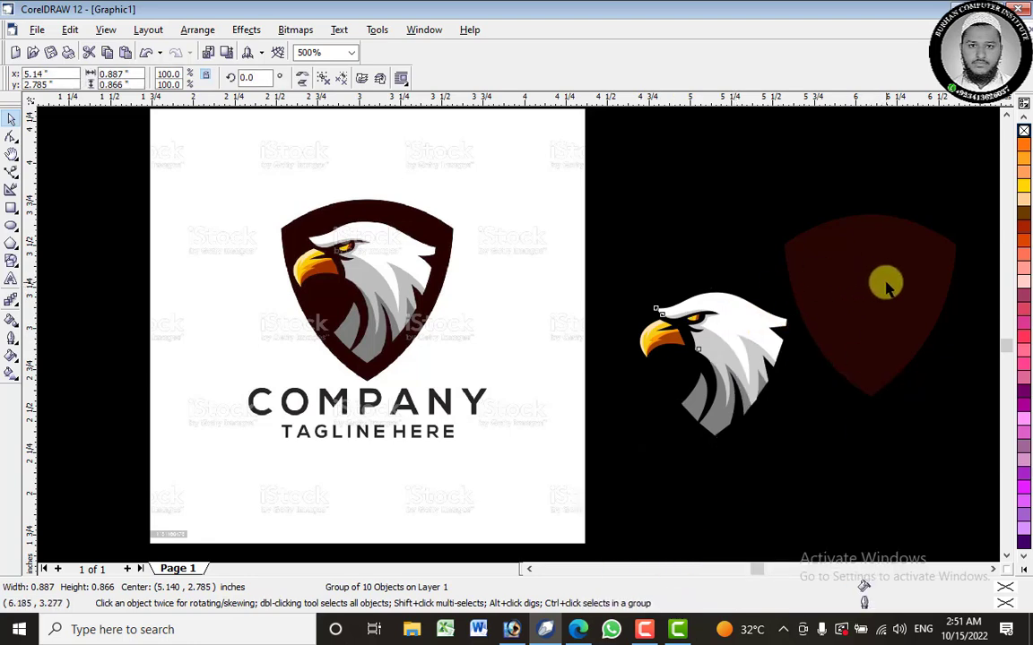
Select the eagle group and the shield together and align their centres horizontally and vertically.
shift+click(886, 284)
key(e)
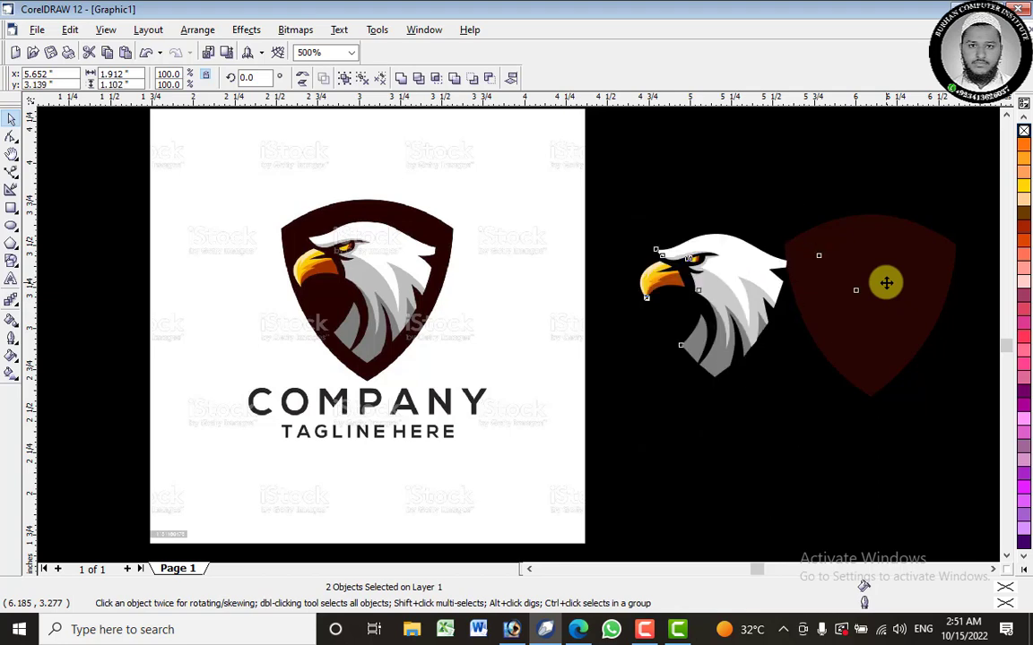
key(c)
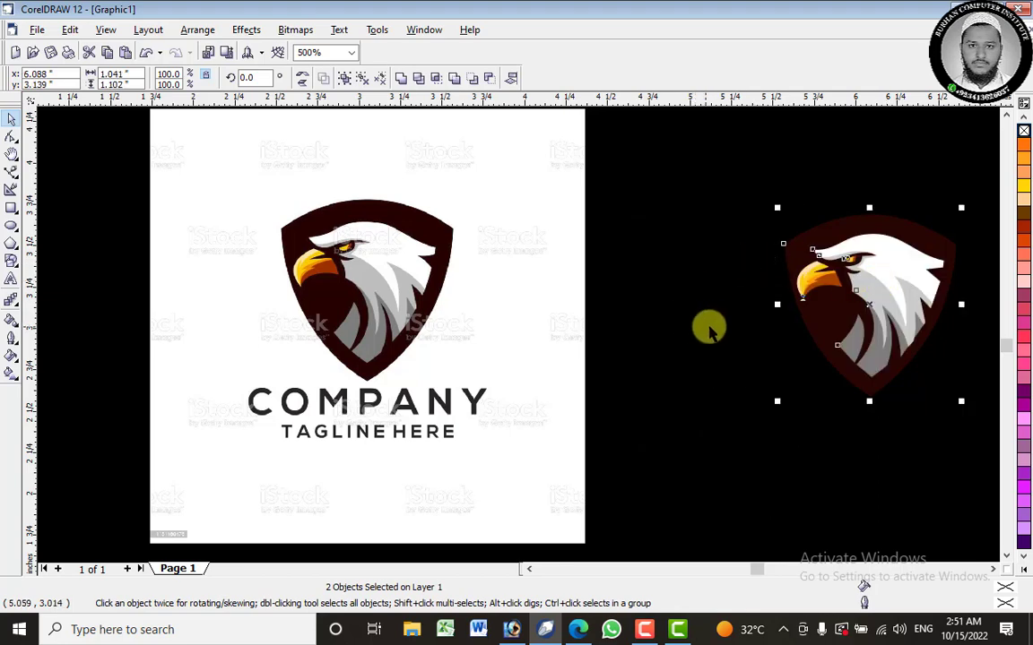
Move the eagle and shield closer to the reference image and group them into one object.
click(713, 325)
drag(910, 318, 986, 408)
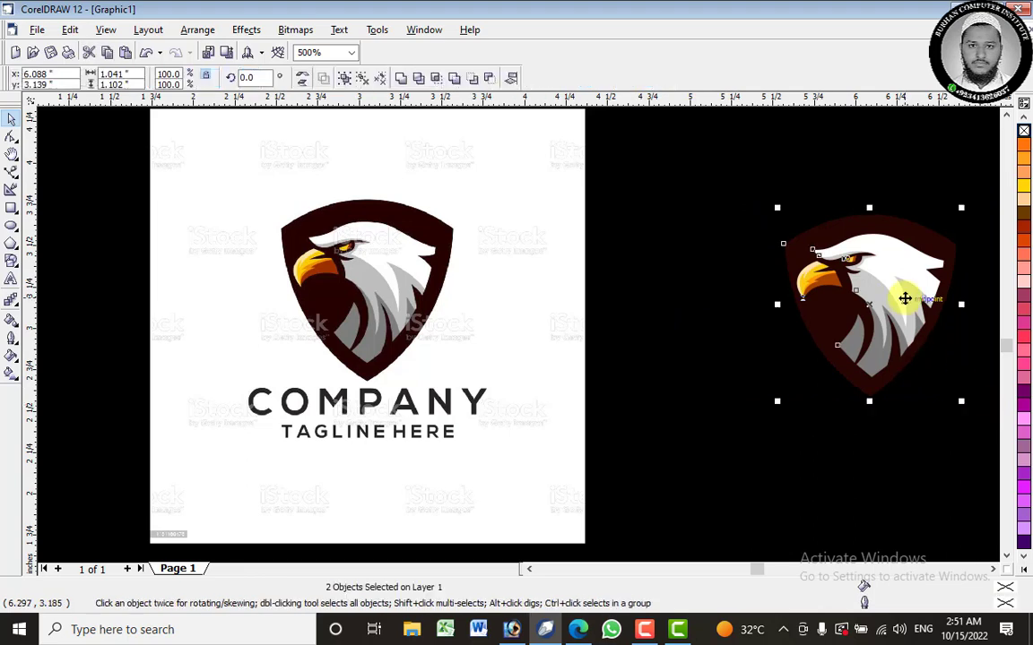
drag(905, 298, 774, 268)
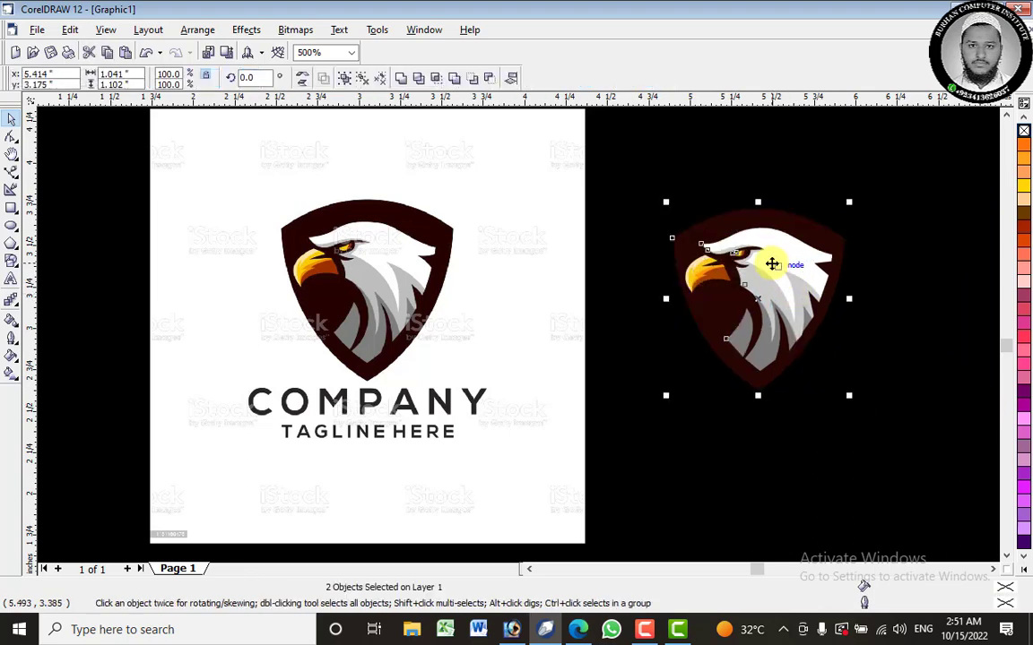
right_click(771, 264)
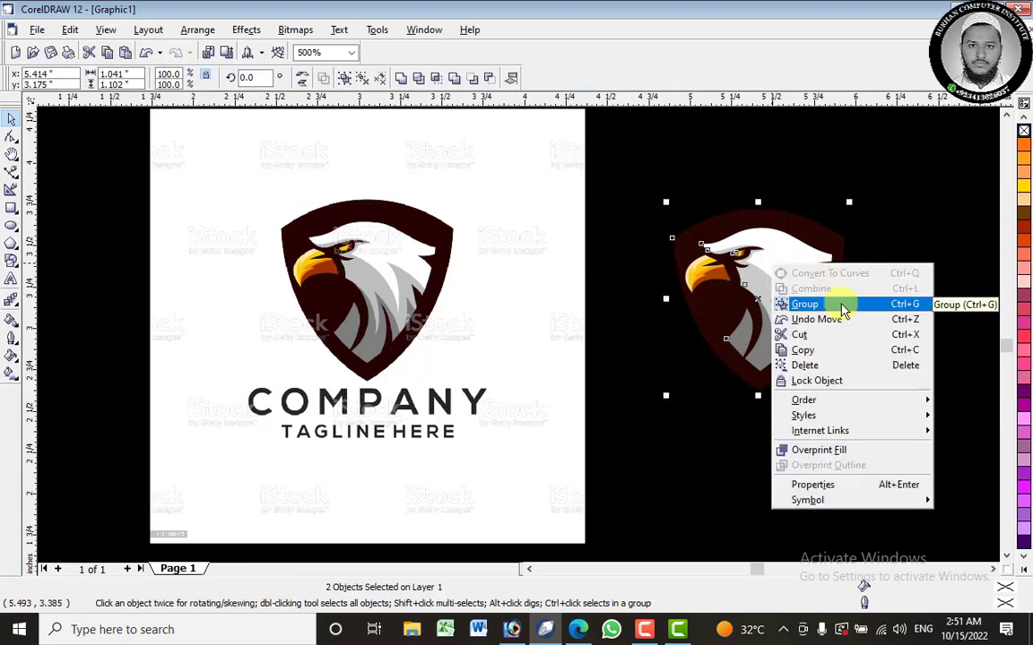
click(843, 308)
click(867, 366)
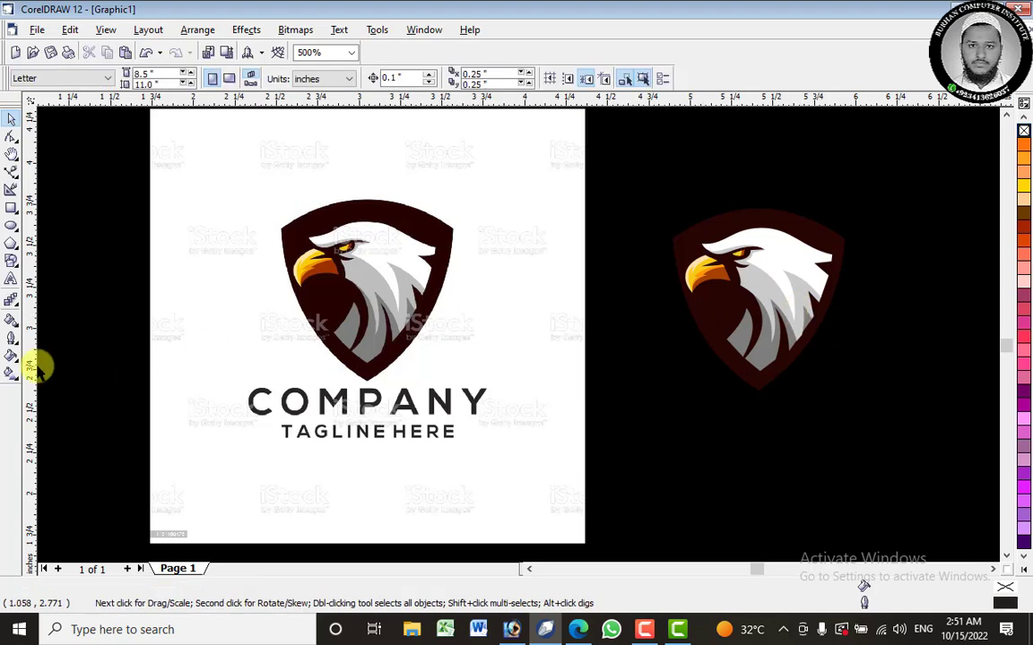
Add artistic text below the shield with "Company" and "Tagline Here" on two lines, coloured Deep Yellow.
click(11, 279)
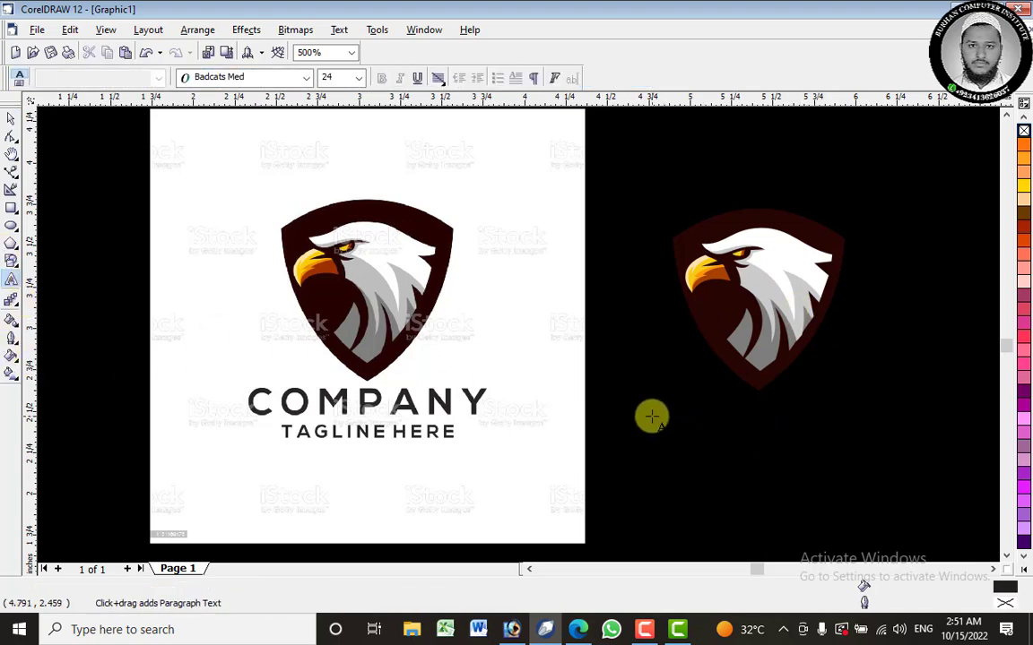
click(651, 414)
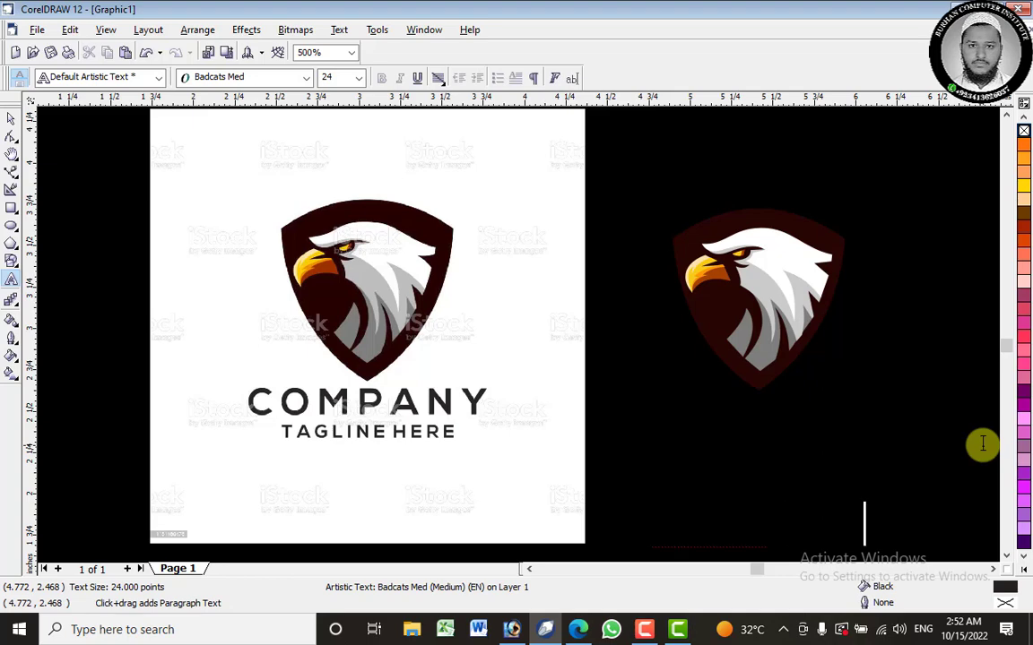
key(ctrl+a)
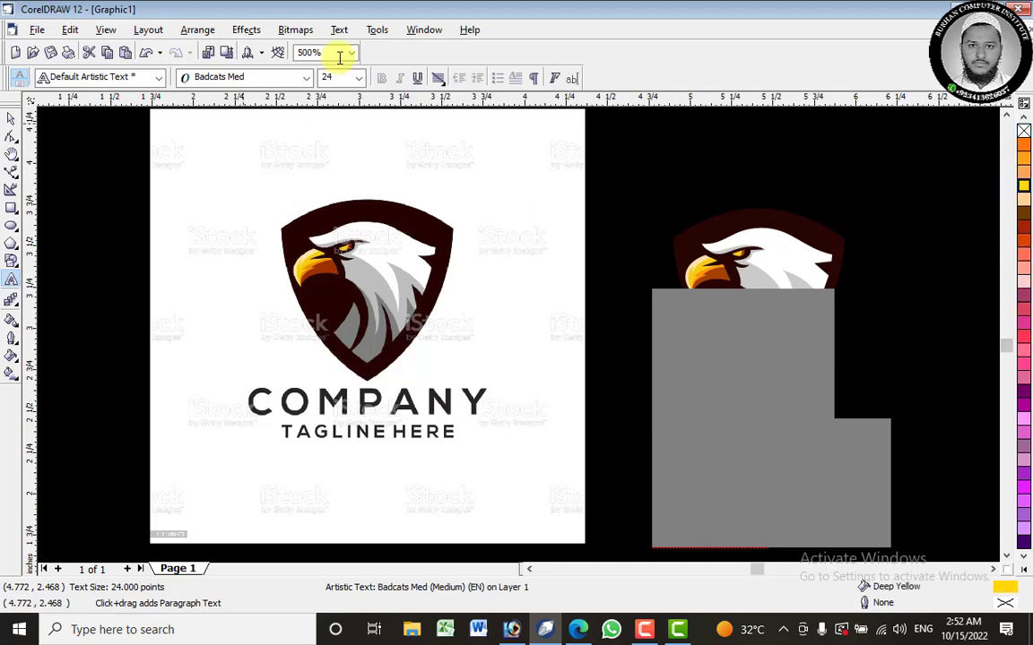
Set the font of both text lines to Arial Black.
click(296, 78)
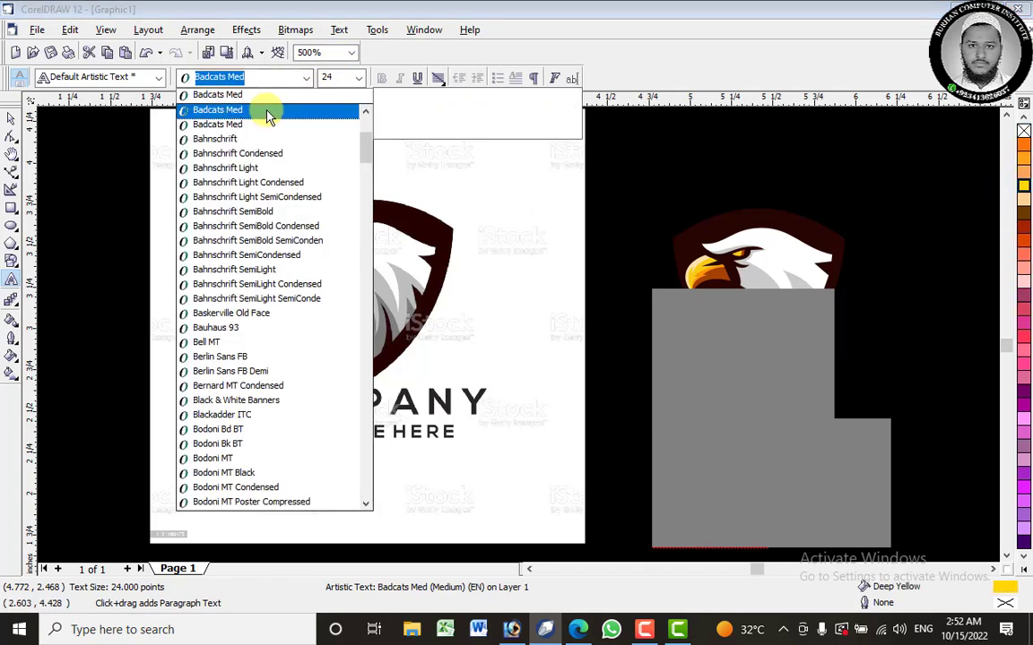
text(Arial Black)
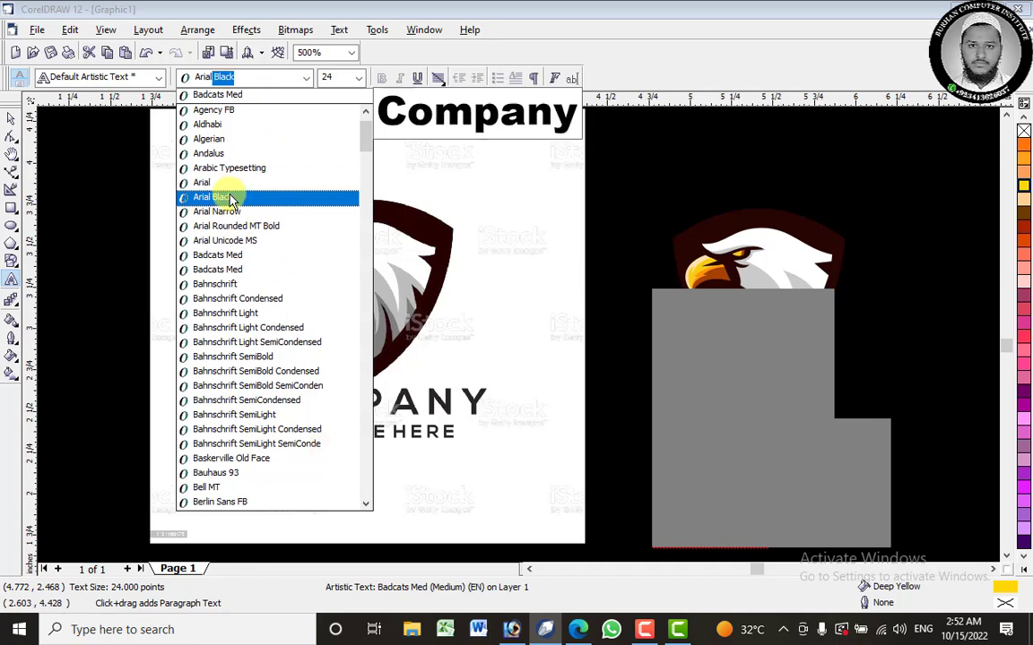
click(224, 196)
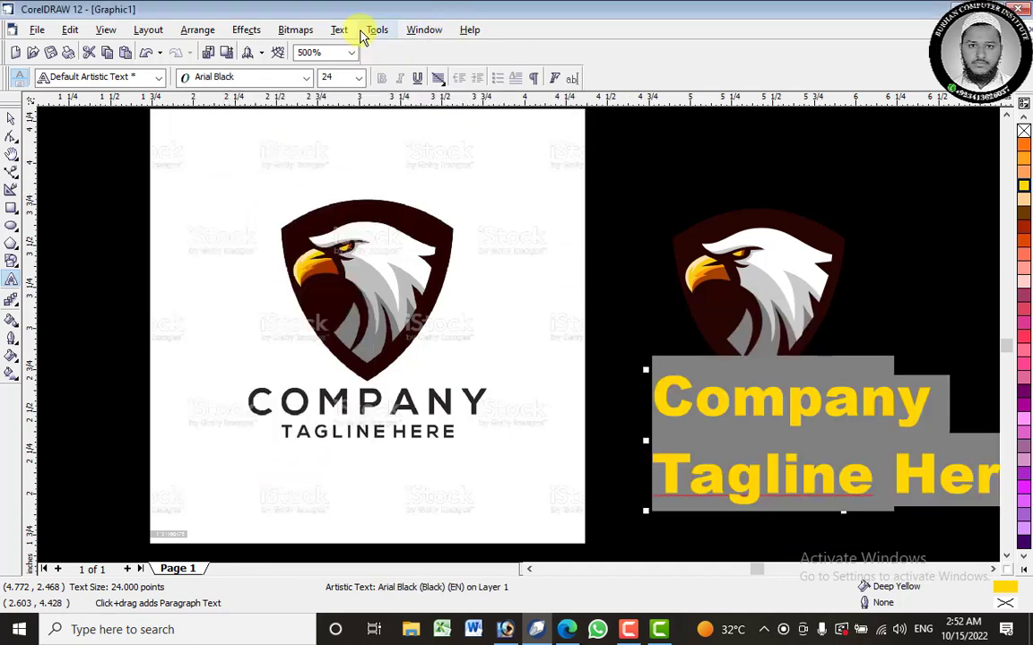
Change the case of the company name and tagline text to UPPERCASE.
click(339, 30)
click(387, 202)
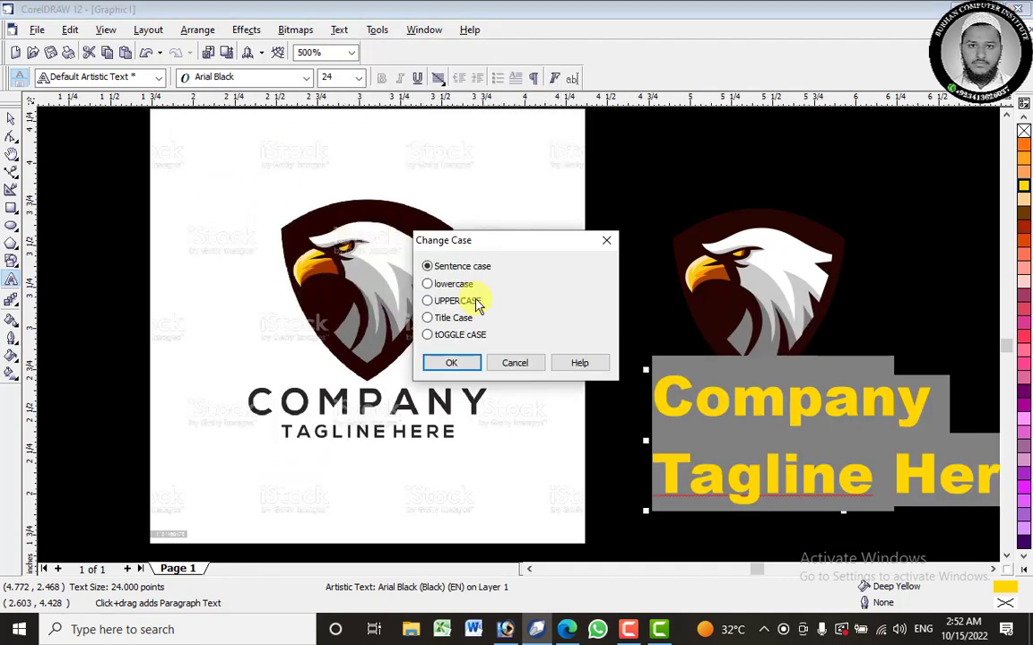
click(451, 363)
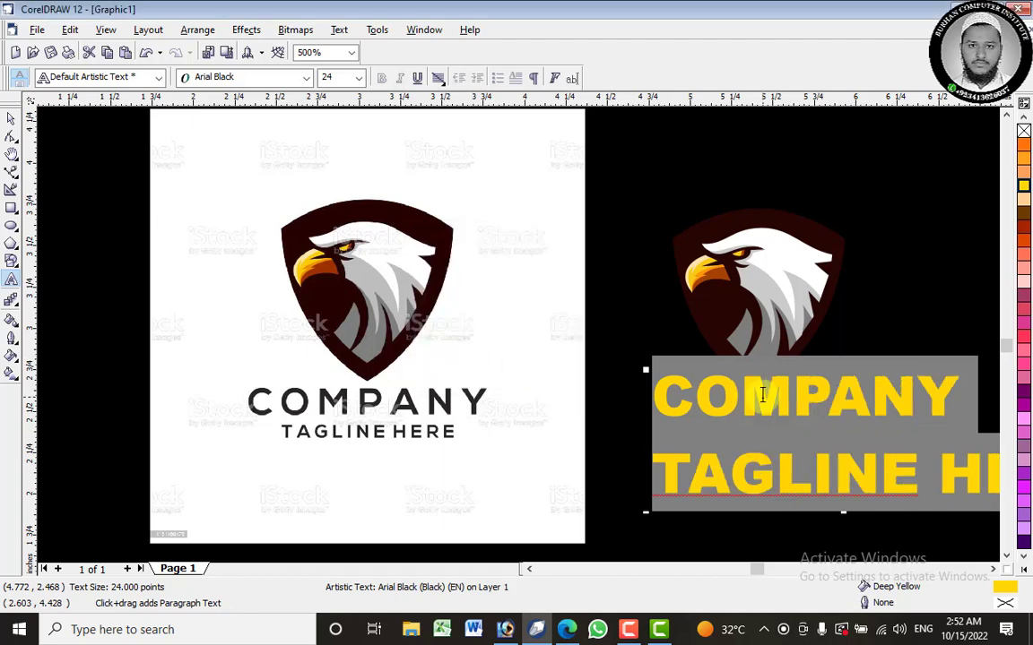
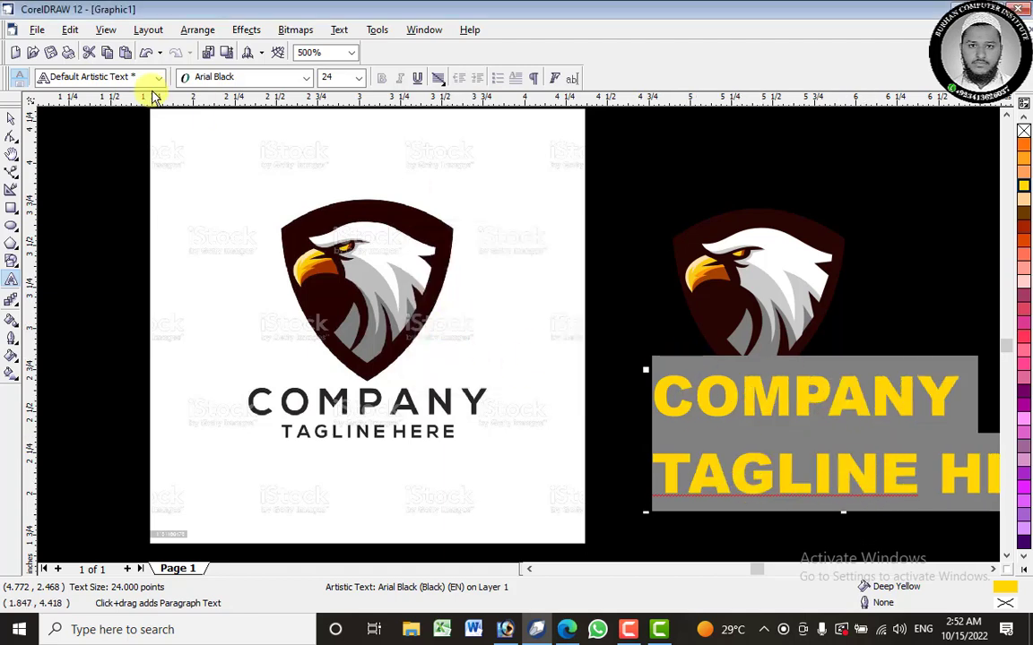
Set the font of the company name and tagline to Arial and centre-align both lines.
click(260, 76)
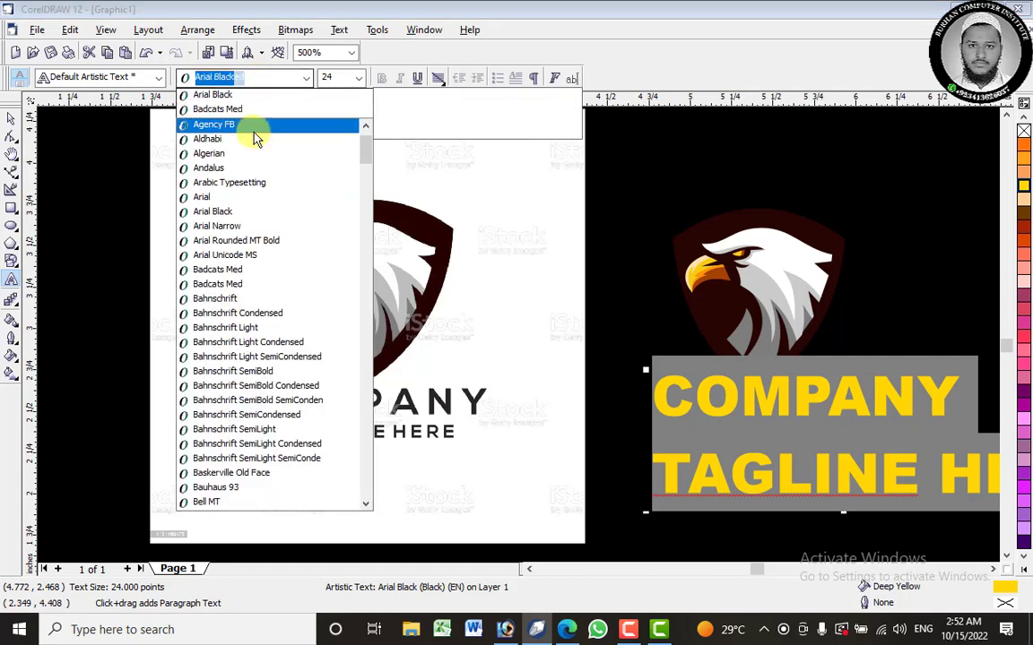
click(235, 197)
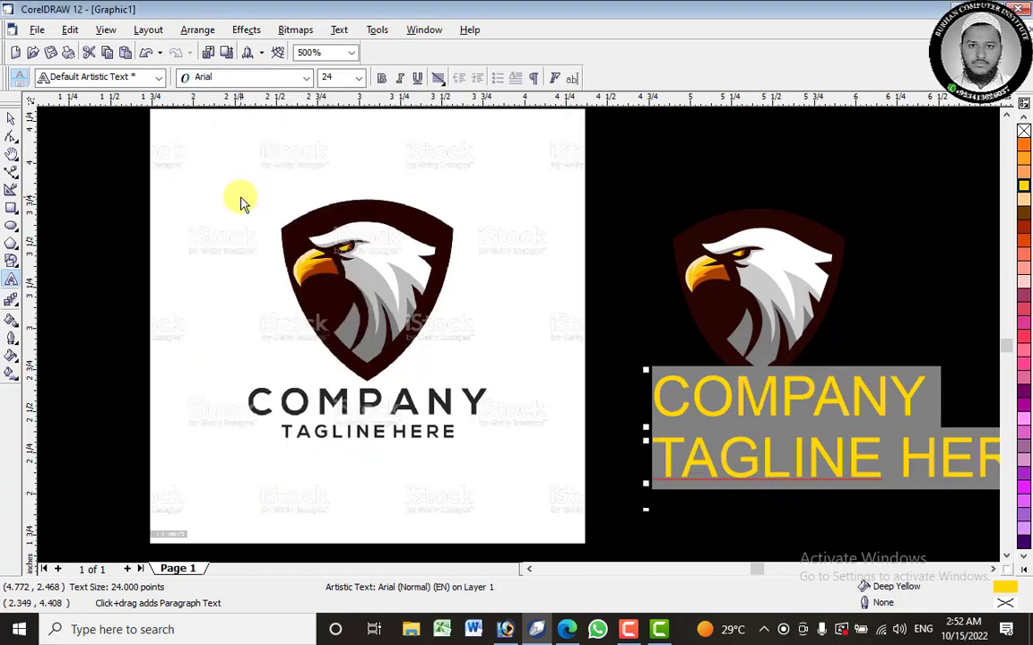
click(992, 570)
click(991, 570)
click(992, 571)
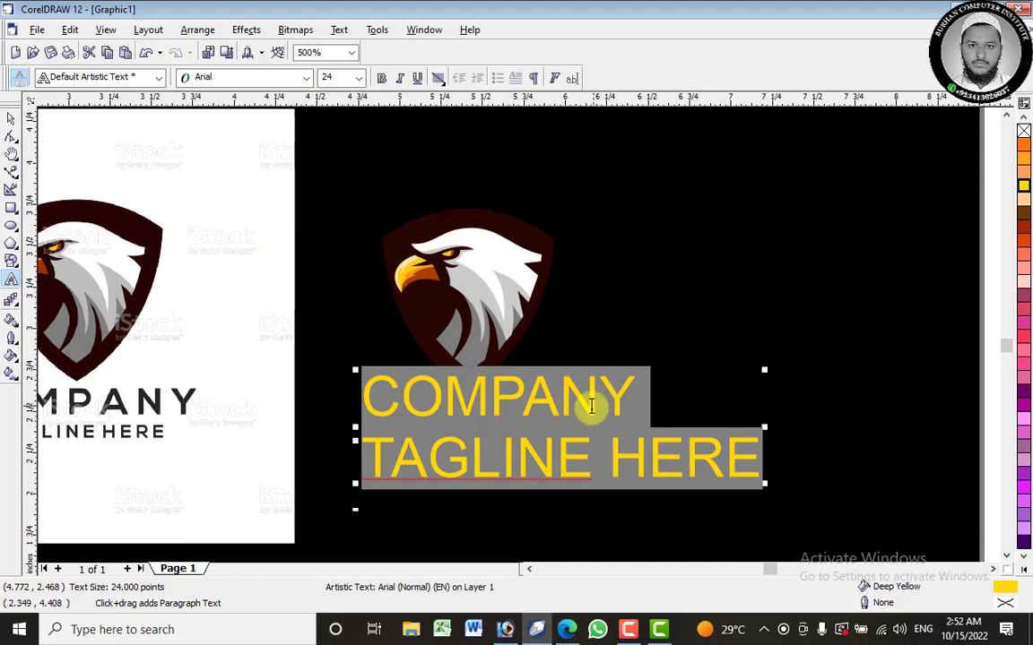
click(438, 79)
click(461, 127)
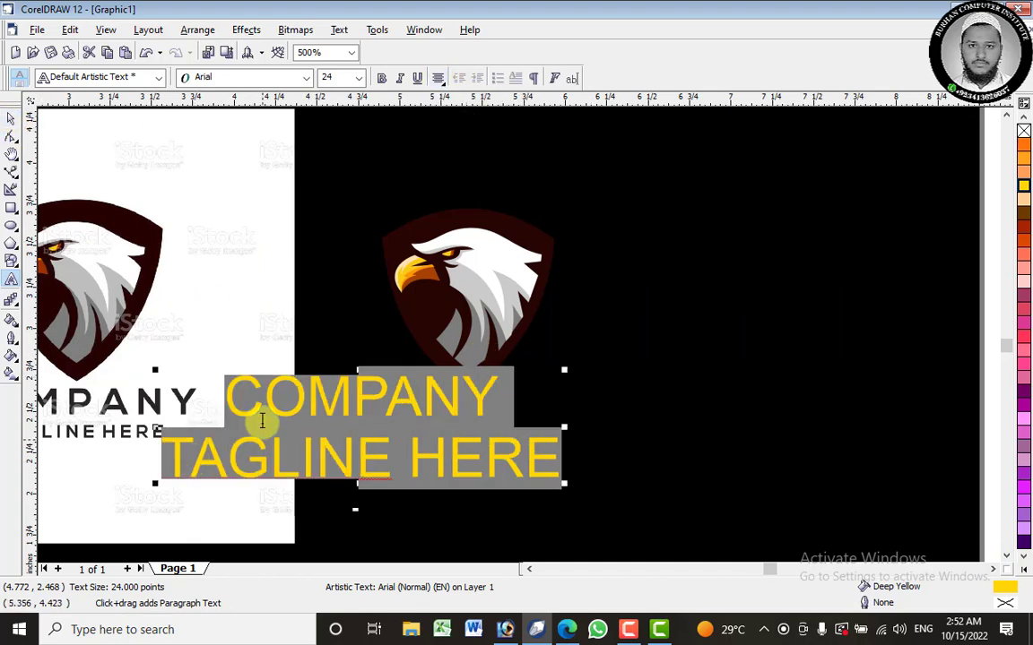
Move the company name and tagline text so it sits below the eagle shield.
click(11, 120)
drag(380, 395, 499, 417)
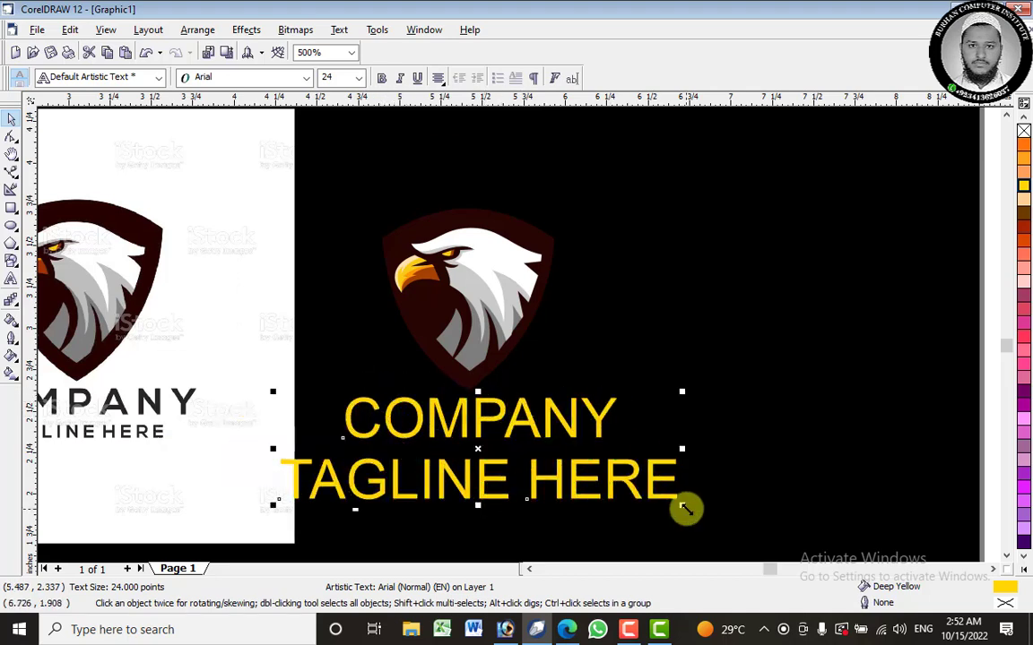
Unlock the black background rectangle and fill it with 40% Black.
click(754, 288)
right_click(756, 292)
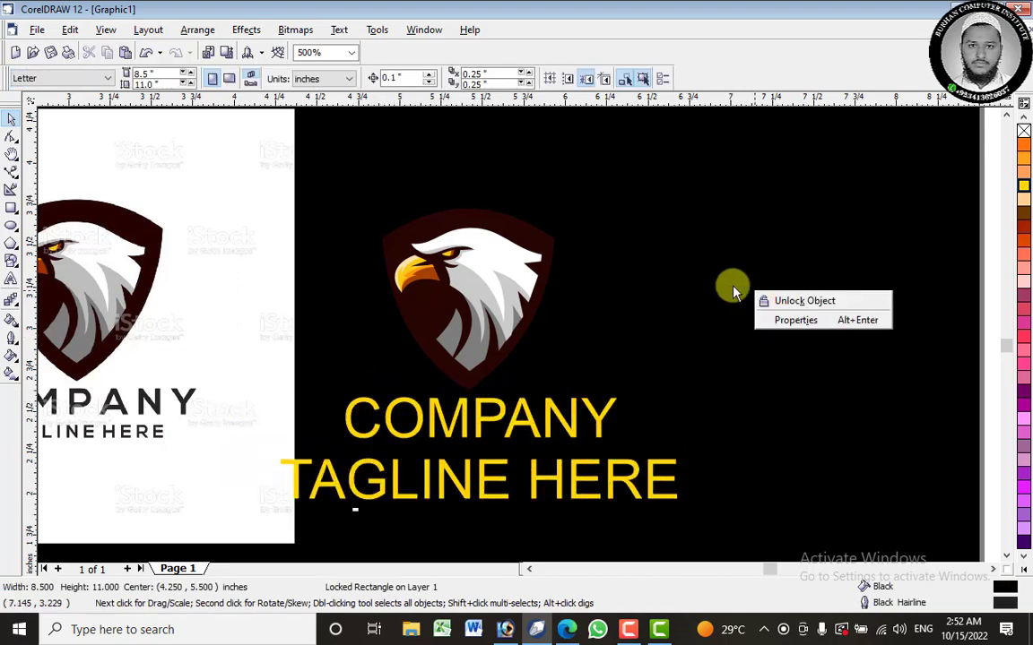
click(782, 301)
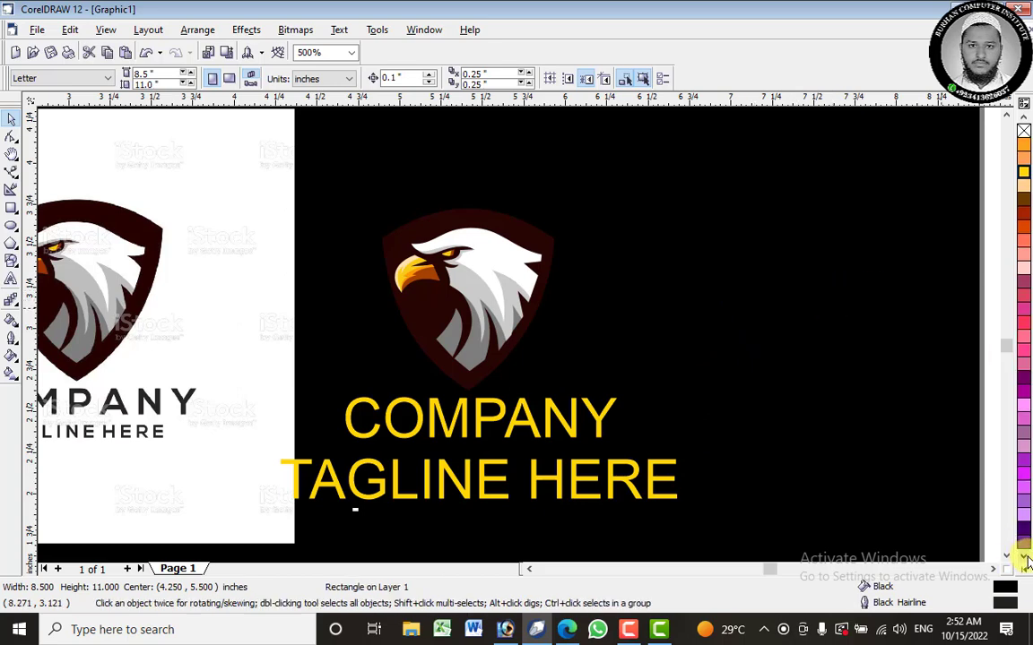
click(1017, 562)
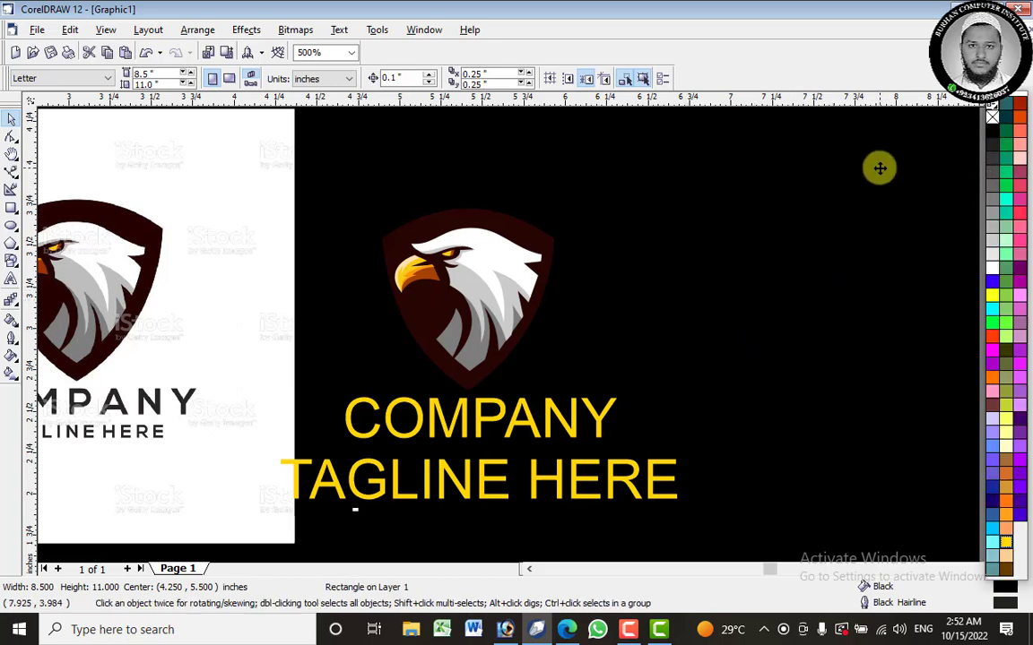
click(816, 195)
click(1023, 557)
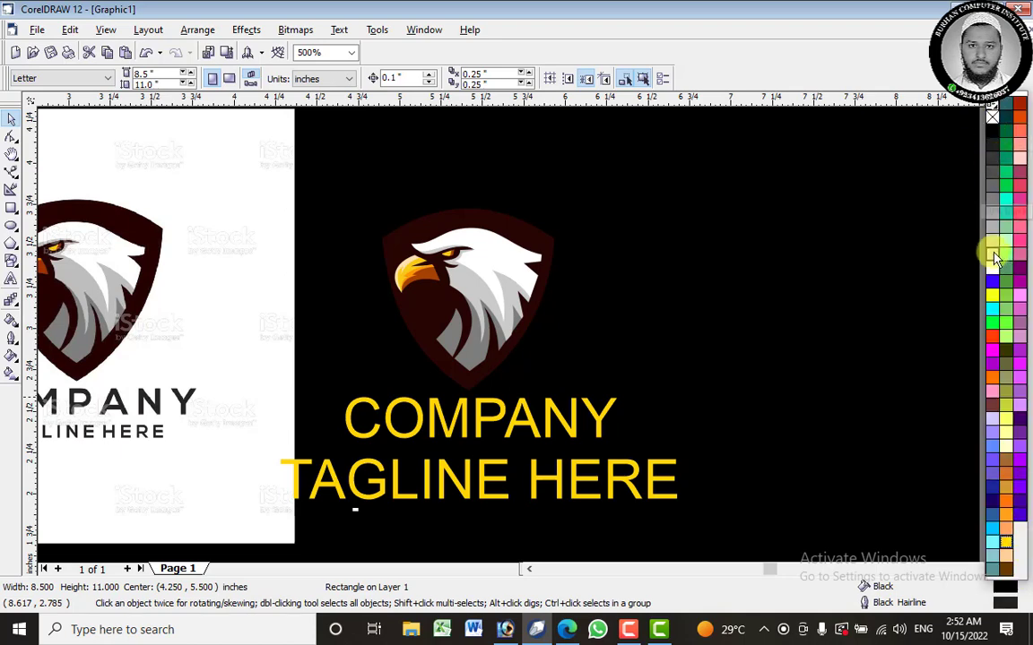
click(998, 258)
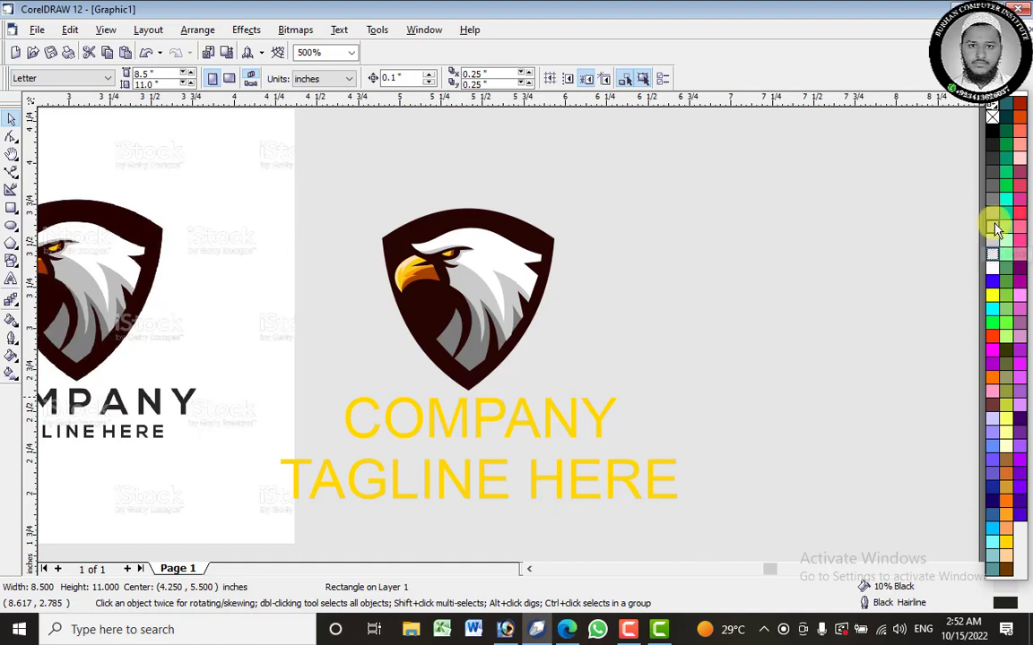
click(991, 213)
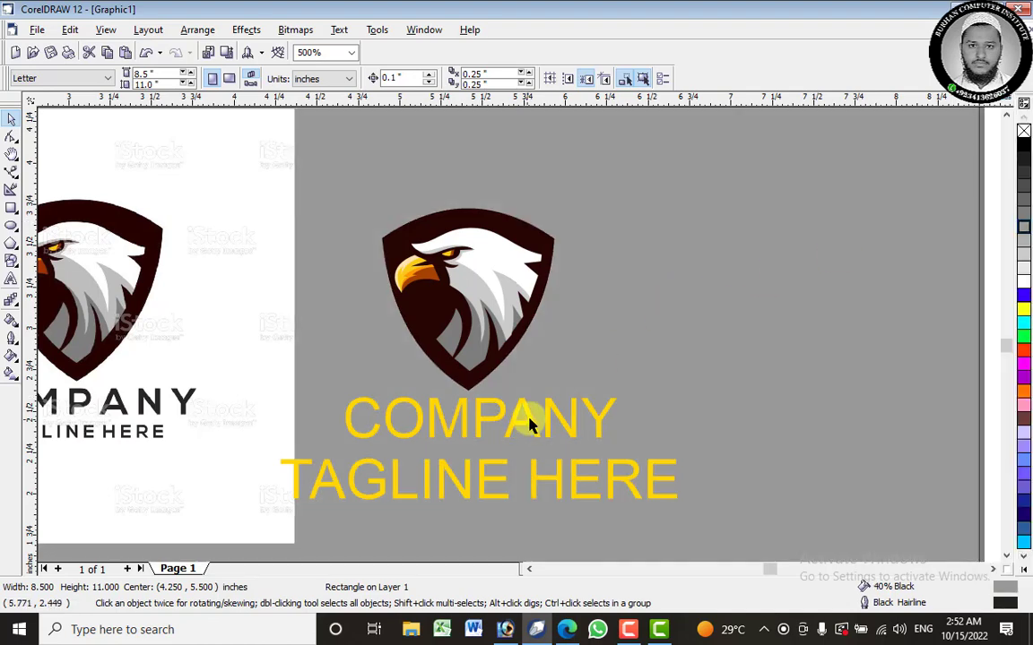
Shift the company name and tagline text slightly to the right and fill it with black.
drag(528, 418, 574, 420)
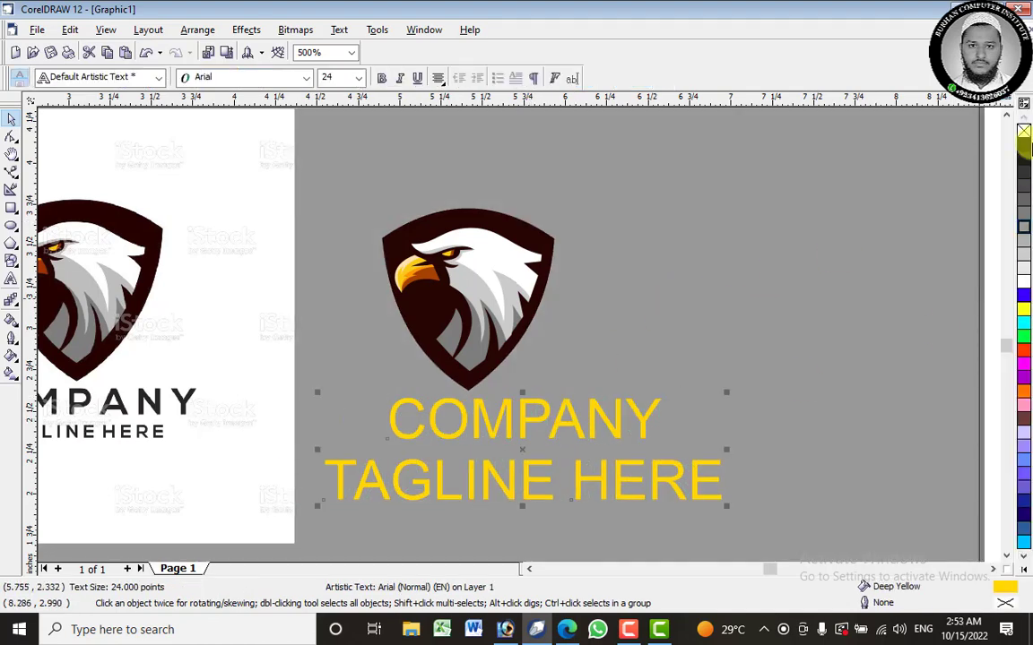
click(1023, 146)
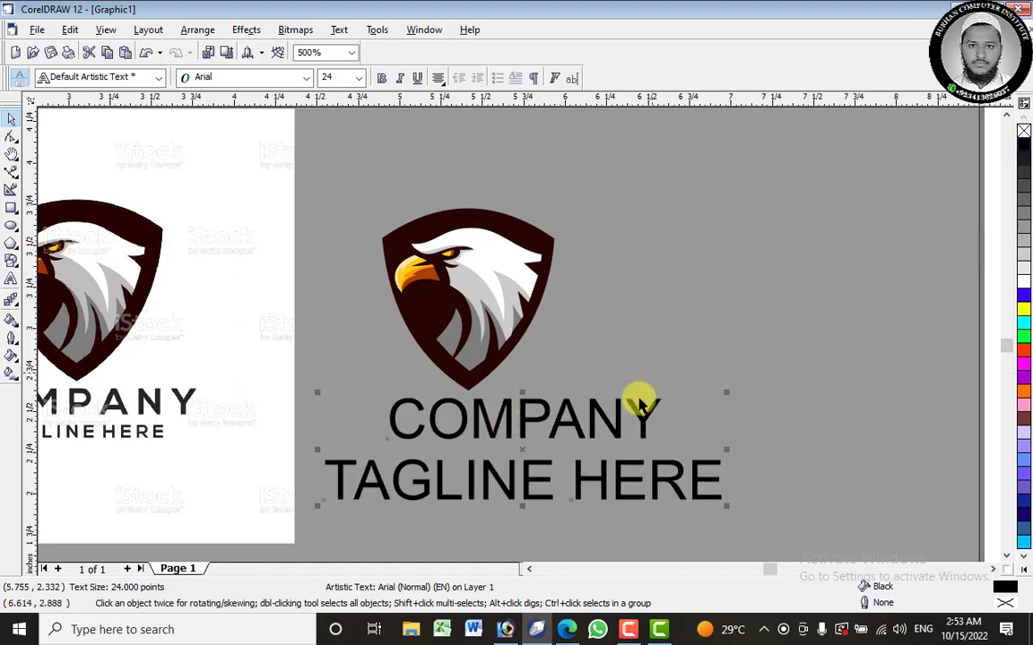
Set the font of the word COMPANY to Arial Black.
click(11, 284)
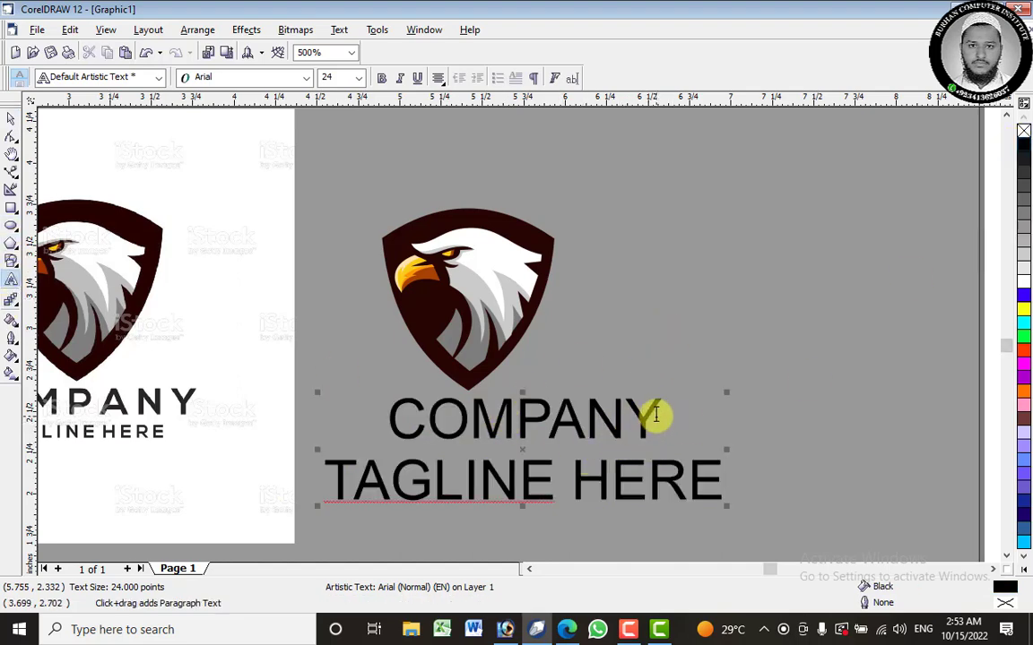
drag(658, 416, 401, 427)
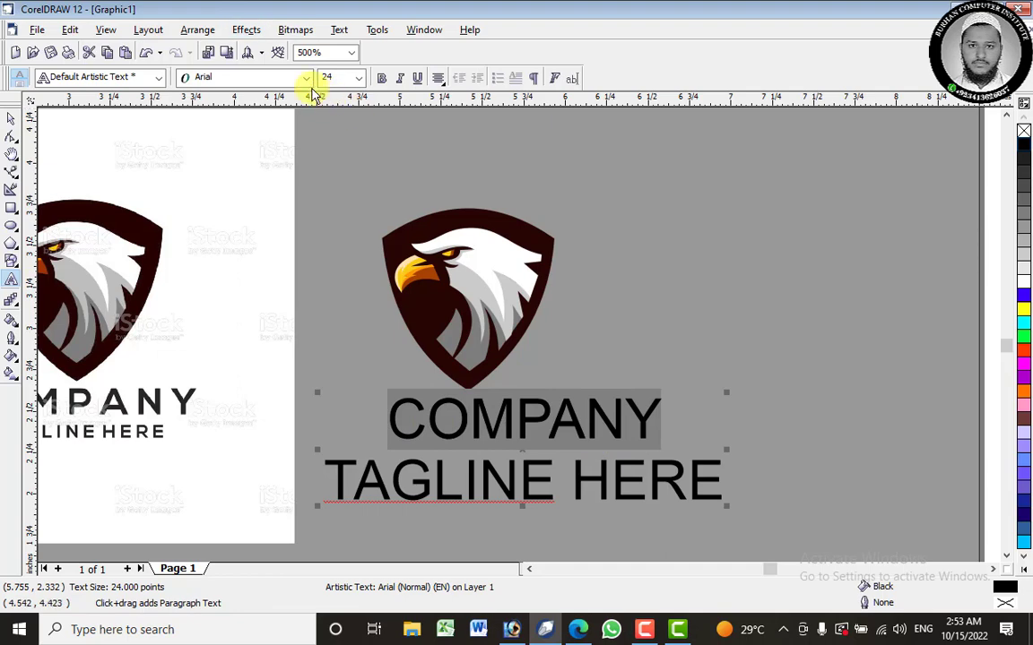
click(306, 78)
click(302, 111)
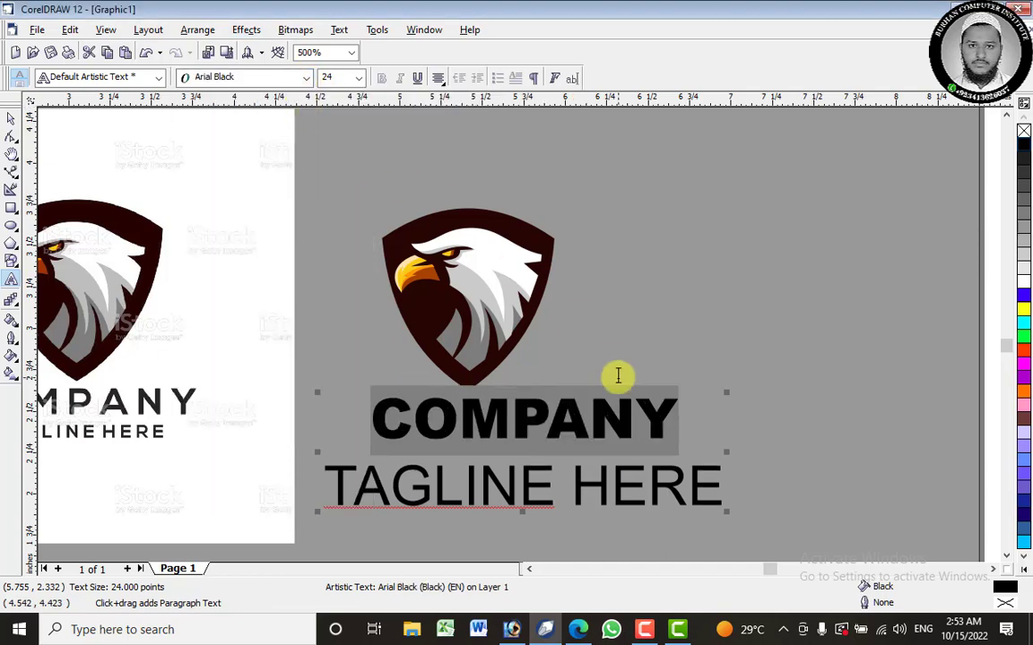
Reduce the font size of the TAGLINE HERE line to 12 pt.
drag(723, 492, 332, 489)
scroll(650, 421, down, 1)
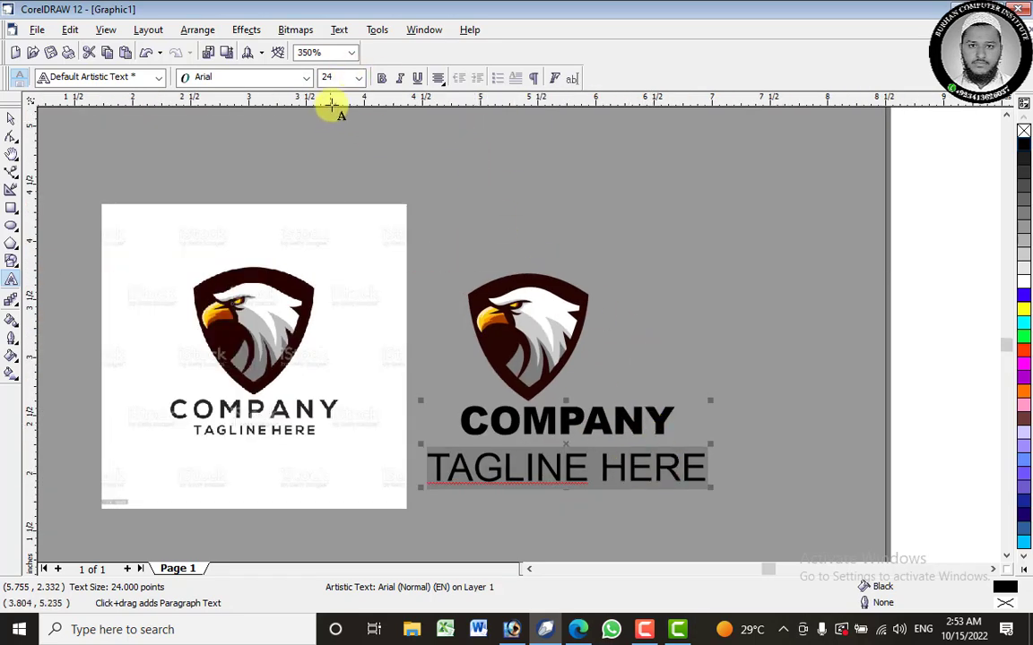
click(360, 81)
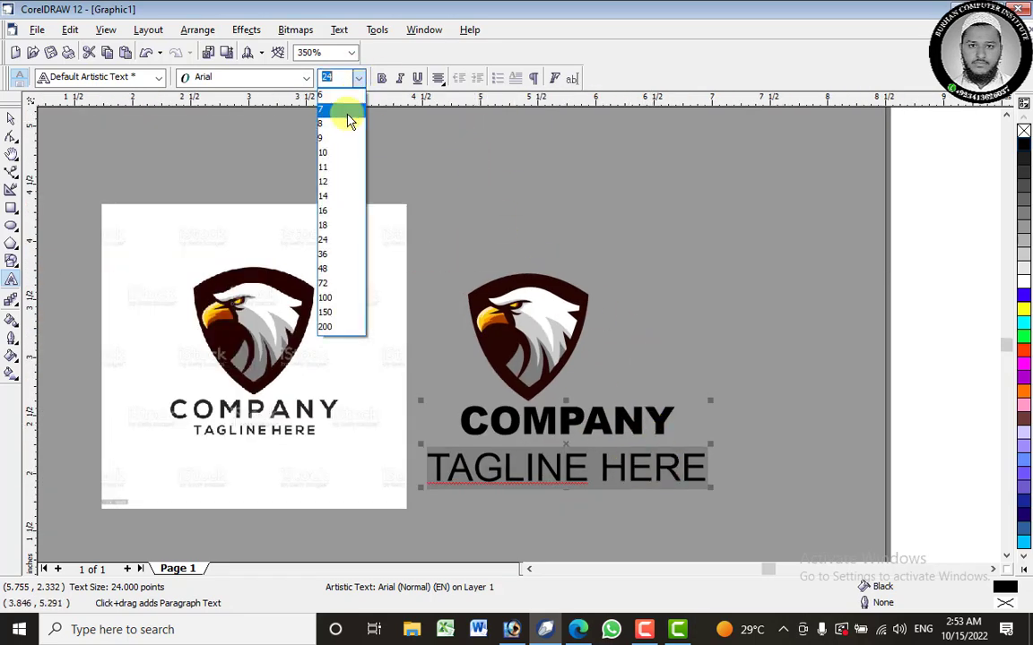
click(350, 182)
scroll(594, 459, up, 2)
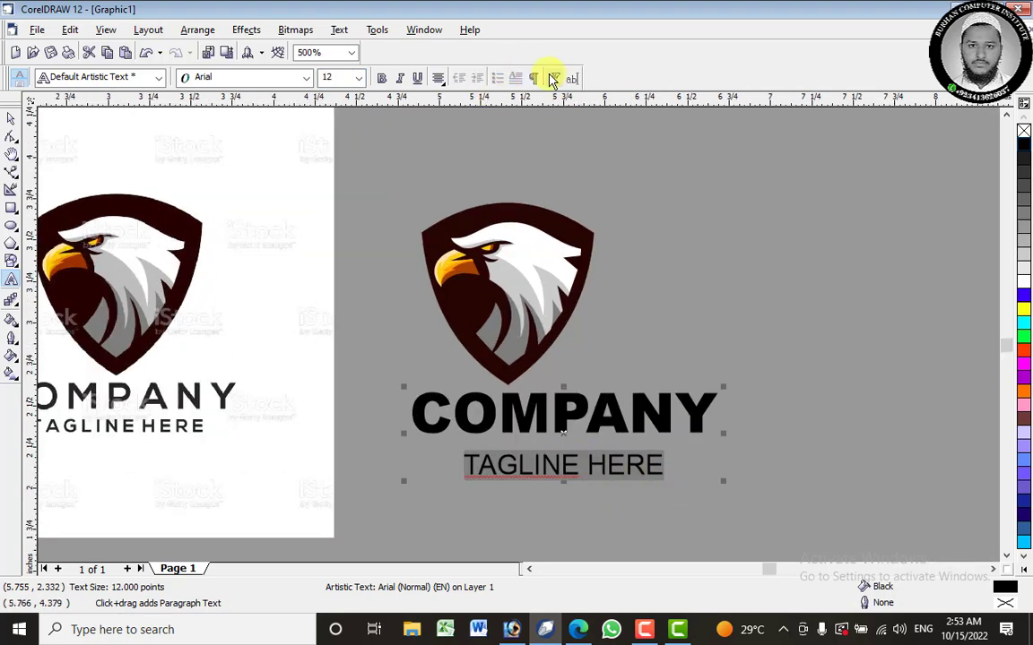
Increase the range kerning of the TAGLINE HERE line to spread its letters to nearly the width of COMPANY.
click(337, 29)
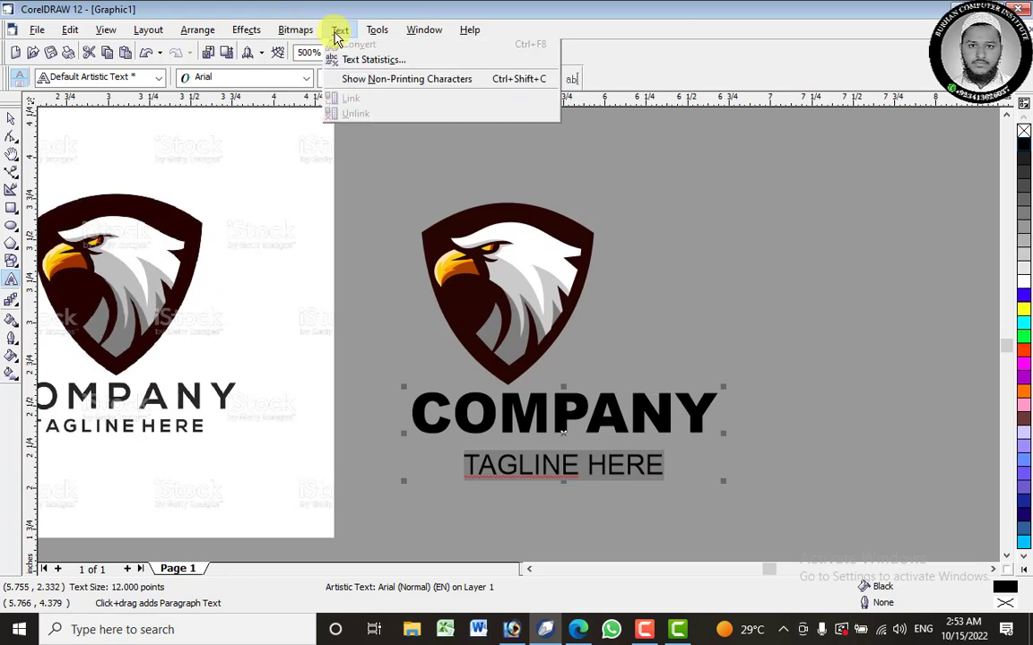
click(543, 18)
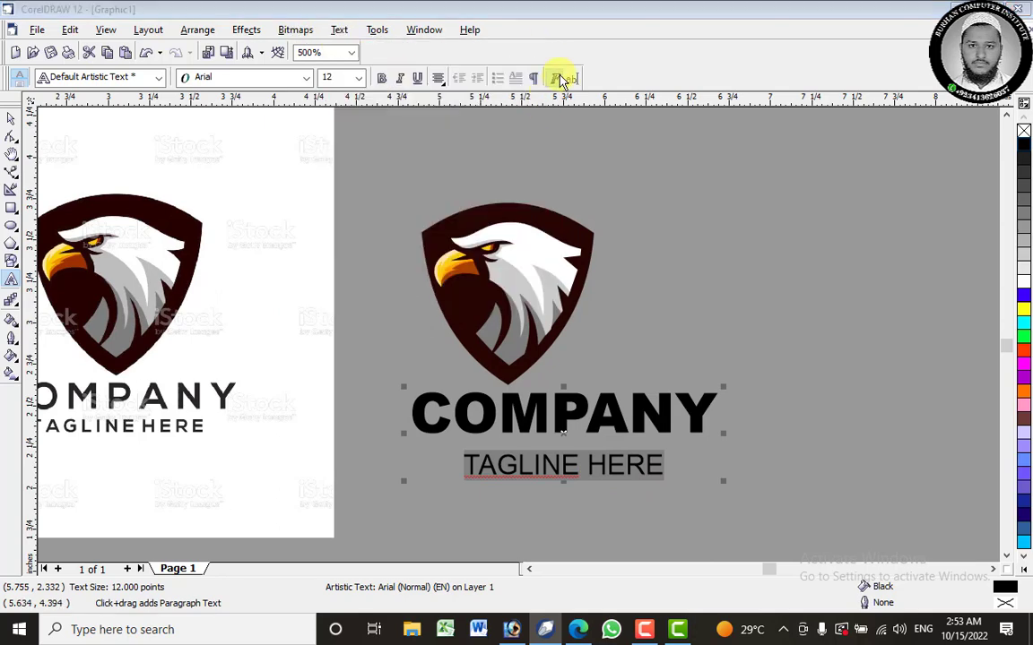
key(ctrl+t)
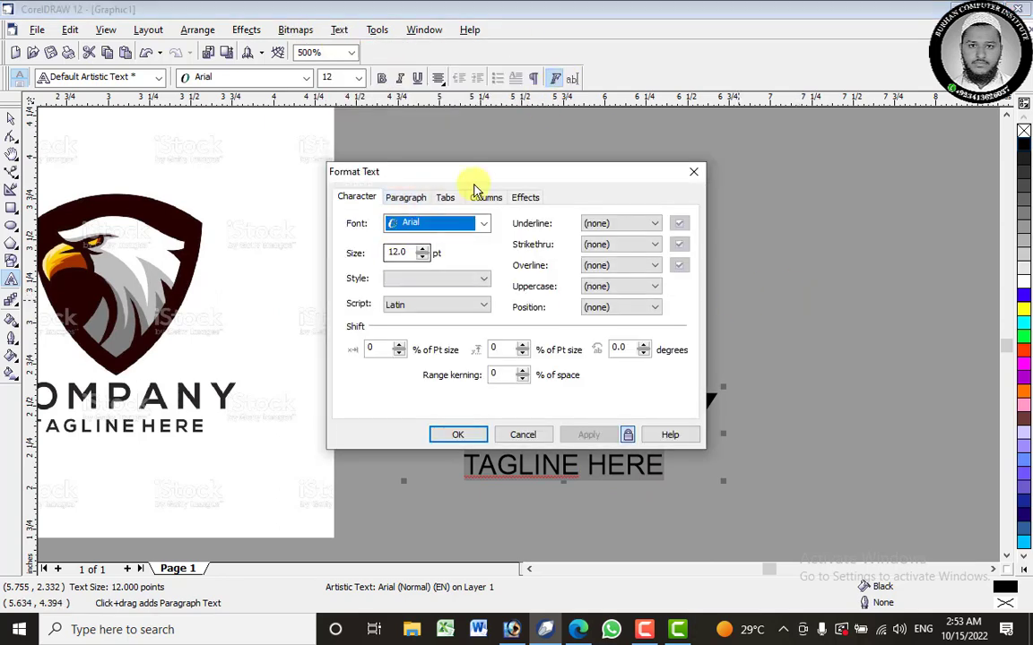
drag(439, 168, 866, 156)
click(906, 346)
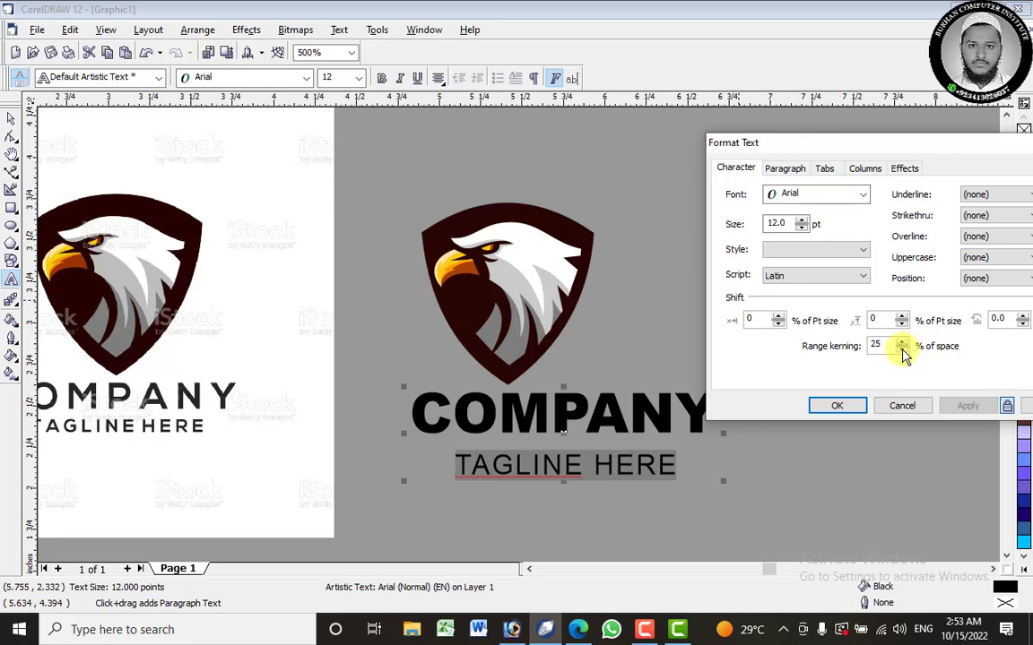
click(902, 342)
click(902, 341)
click(902, 342)
click(902, 341)
click(902, 341)
click(902, 342)
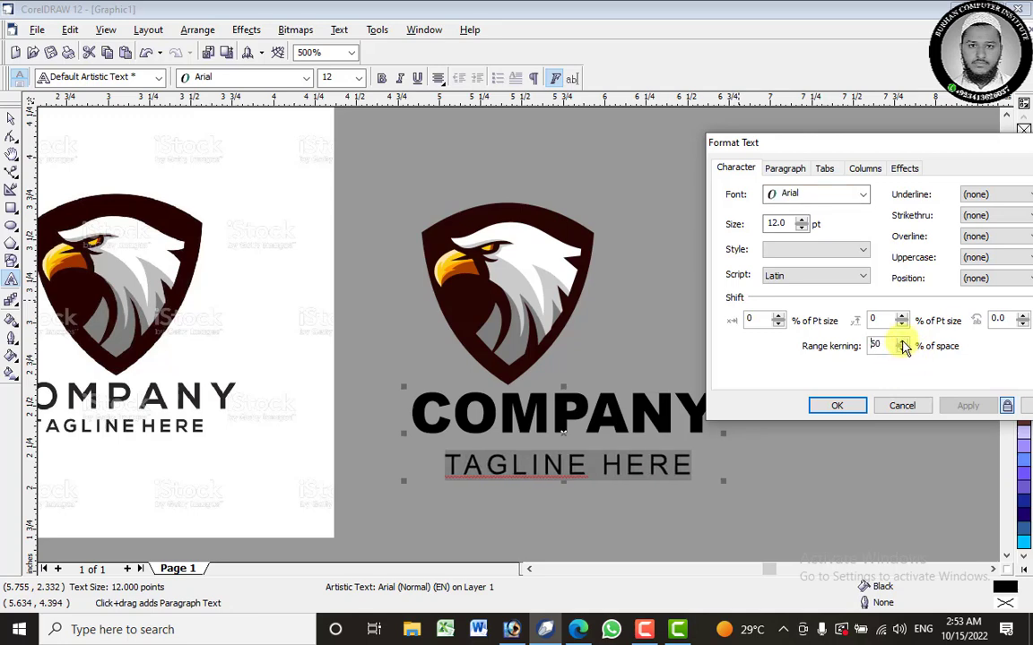
click(902, 341)
click(902, 341)
click(902, 342)
click(902, 342)
click(902, 341)
click(902, 341)
click(902, 342)
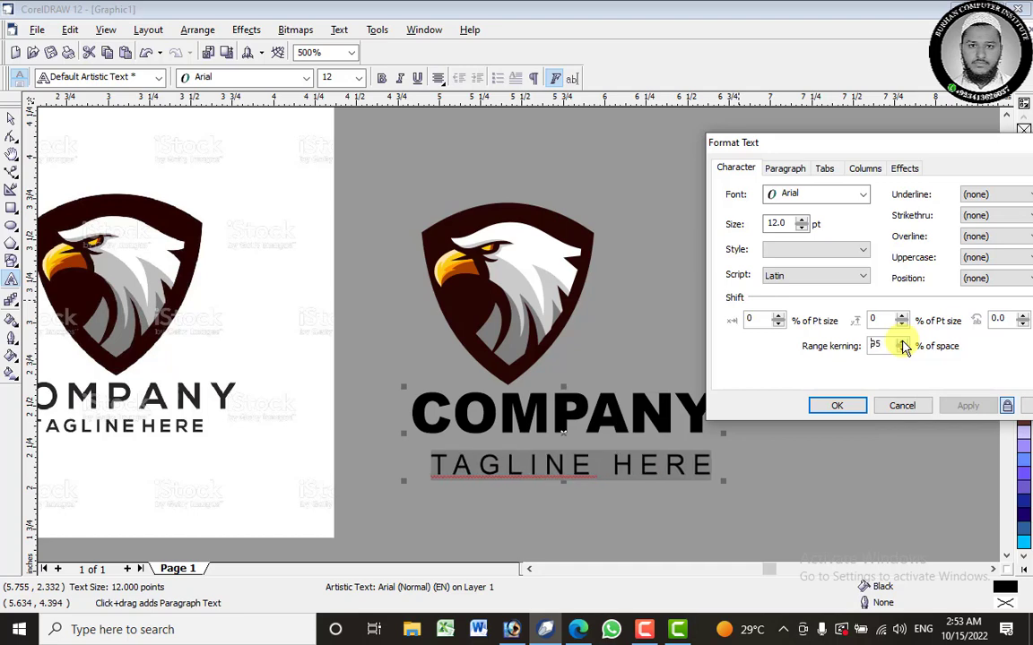
click(902, 342)
click(836, 405)
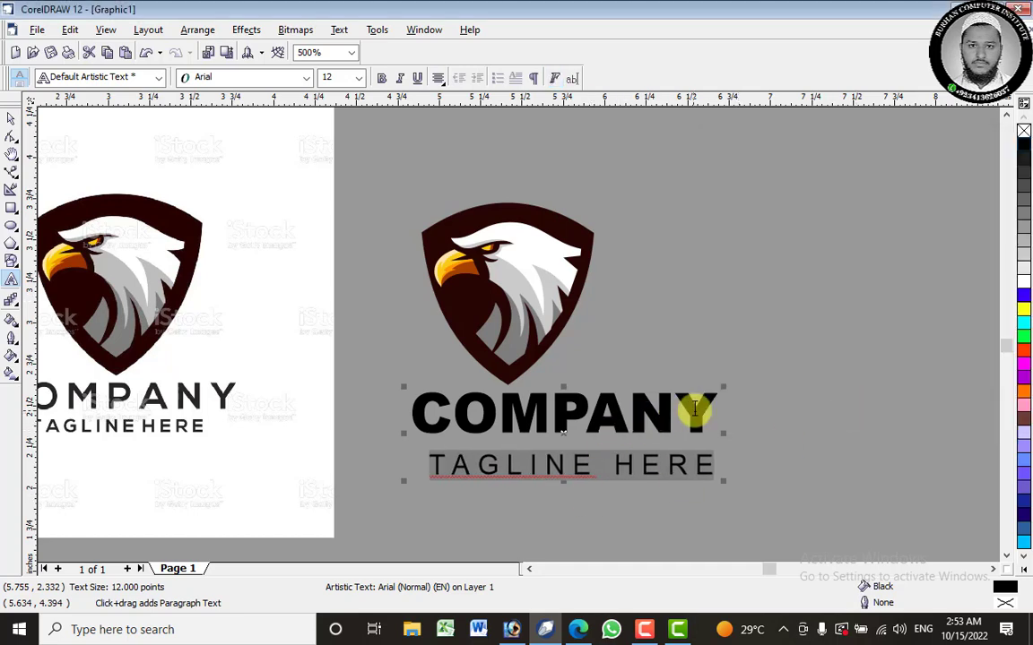
Set the font of the word COMPANY to Arial and make it bold.
drag(709, 413, 421, 417)
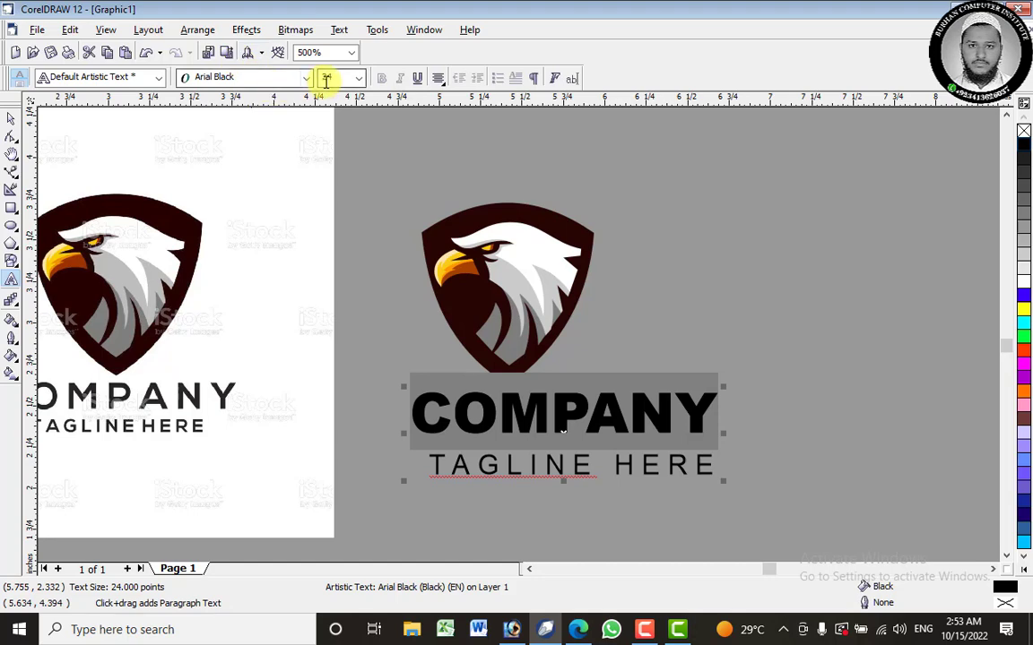
click(305, 78)
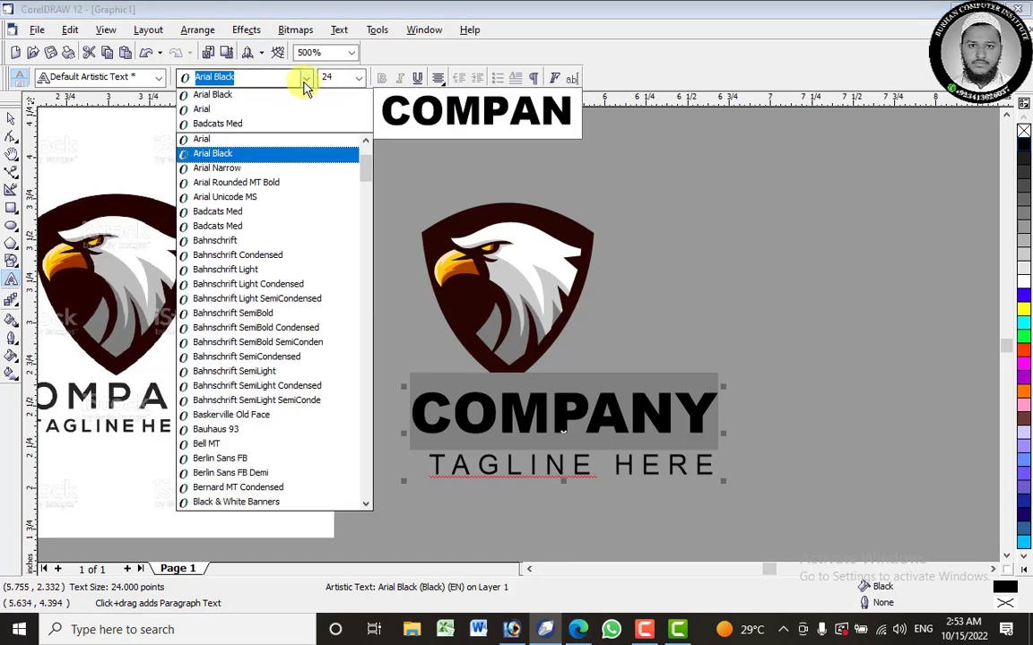
click(281, 109)
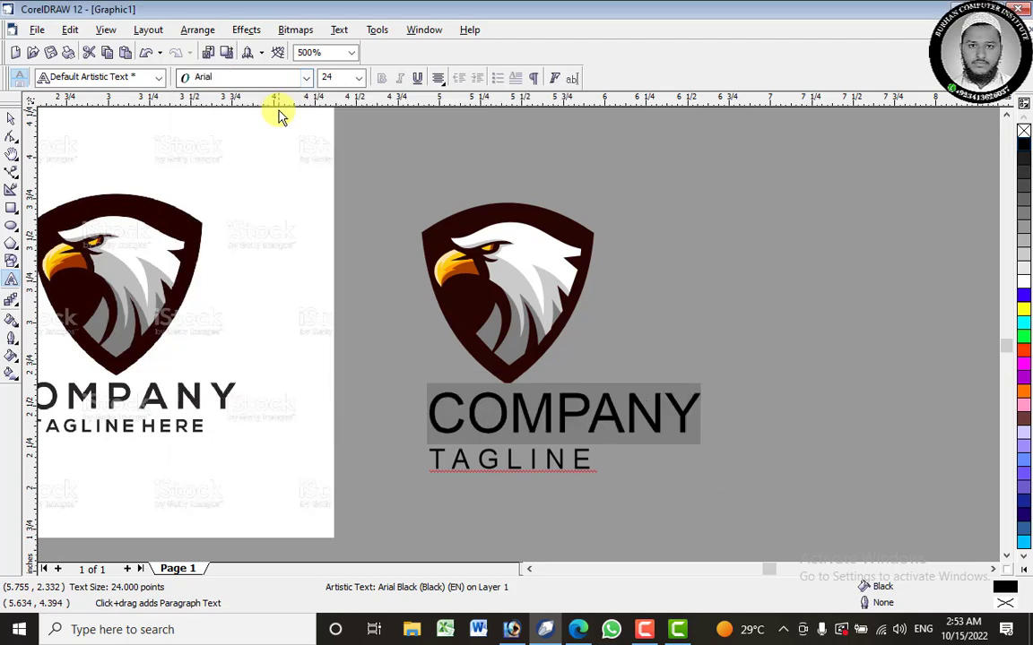
click(383, 79)
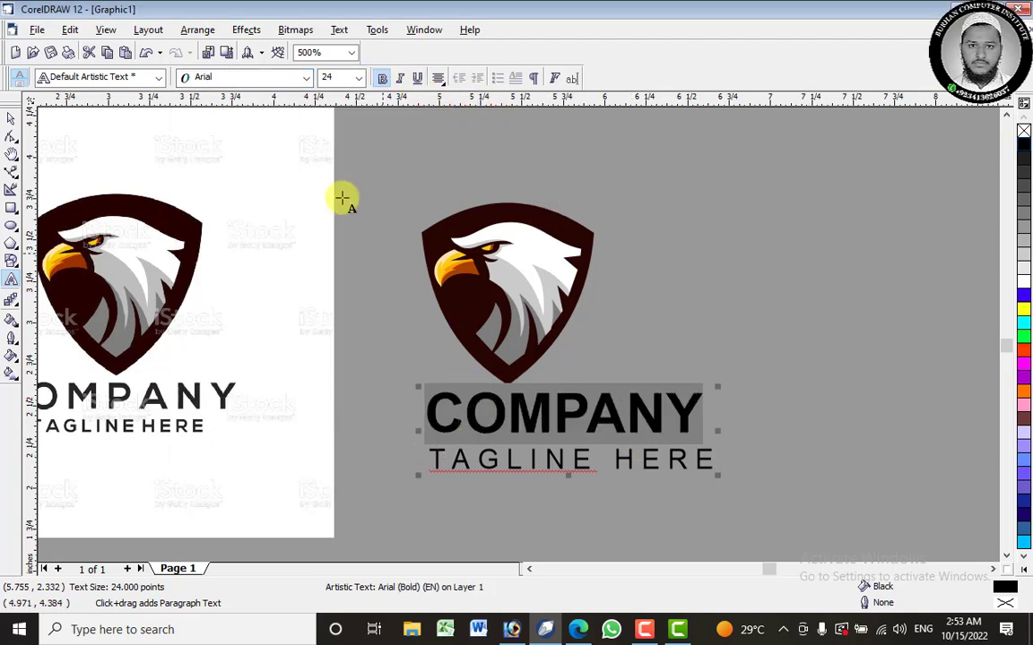
Try the word COMPANY at a font size of 16 pt and undo the size change.
scroll(645, 401, down, 1)
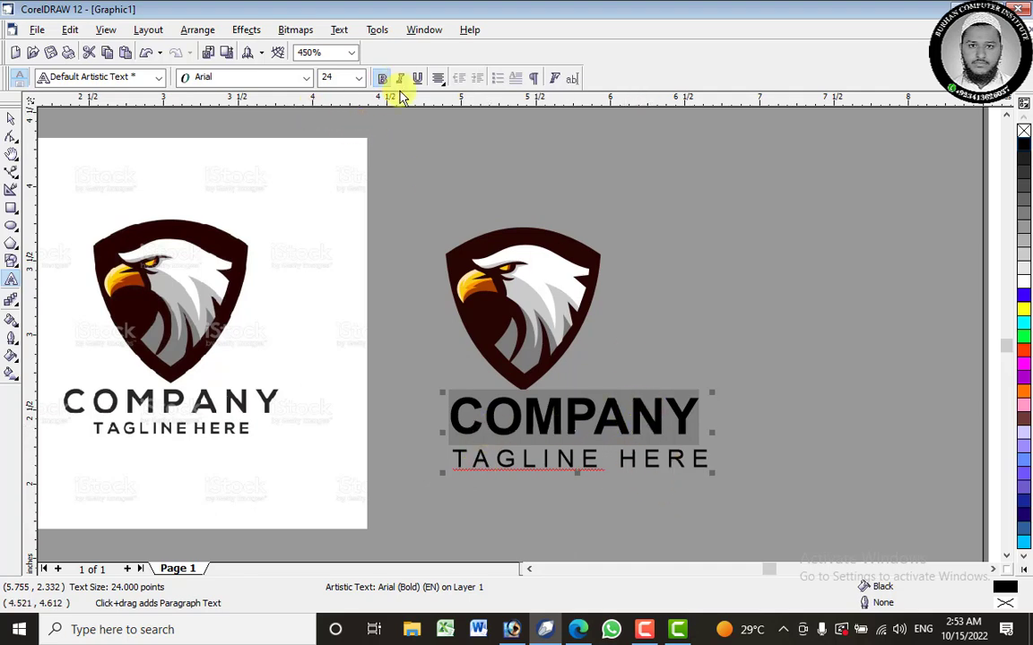
click(358, 79)
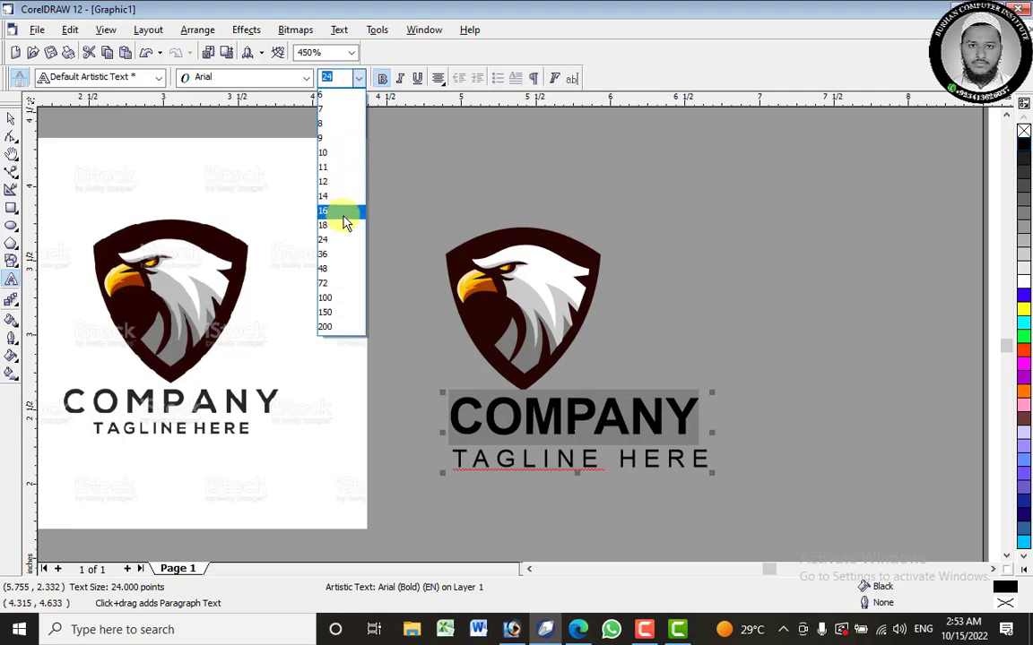
click(345, 218)
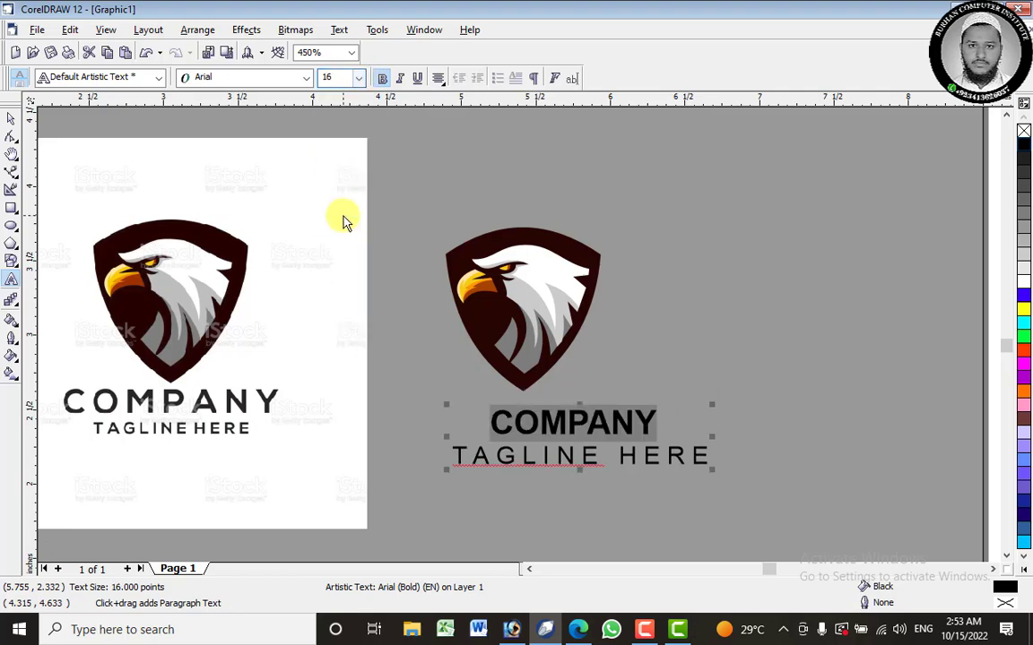
click(359, 79)
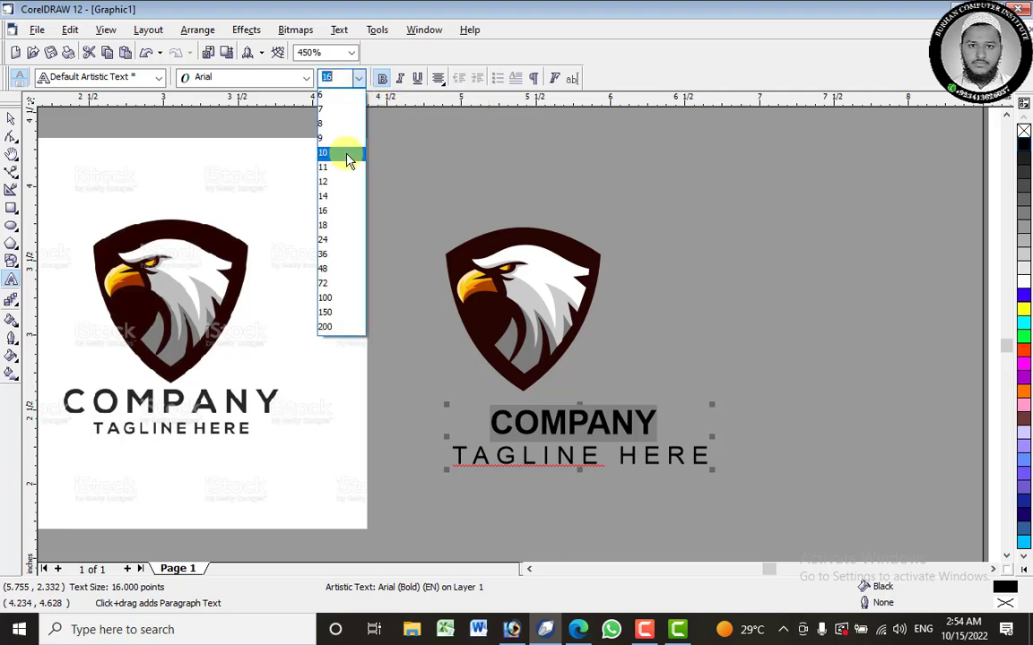
click(602, 429)
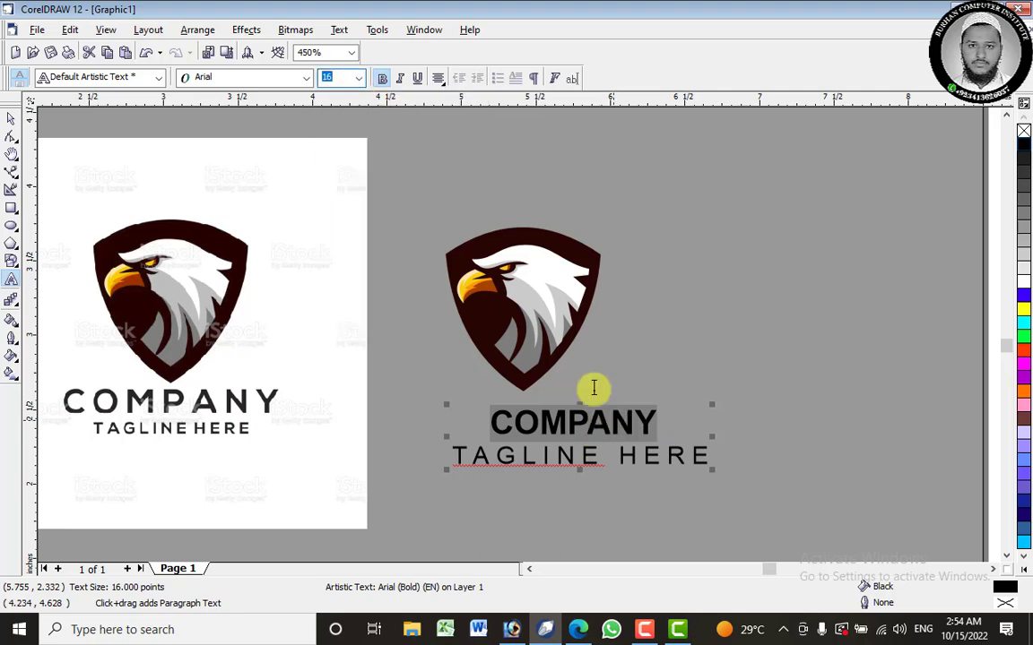
click(10, 120)
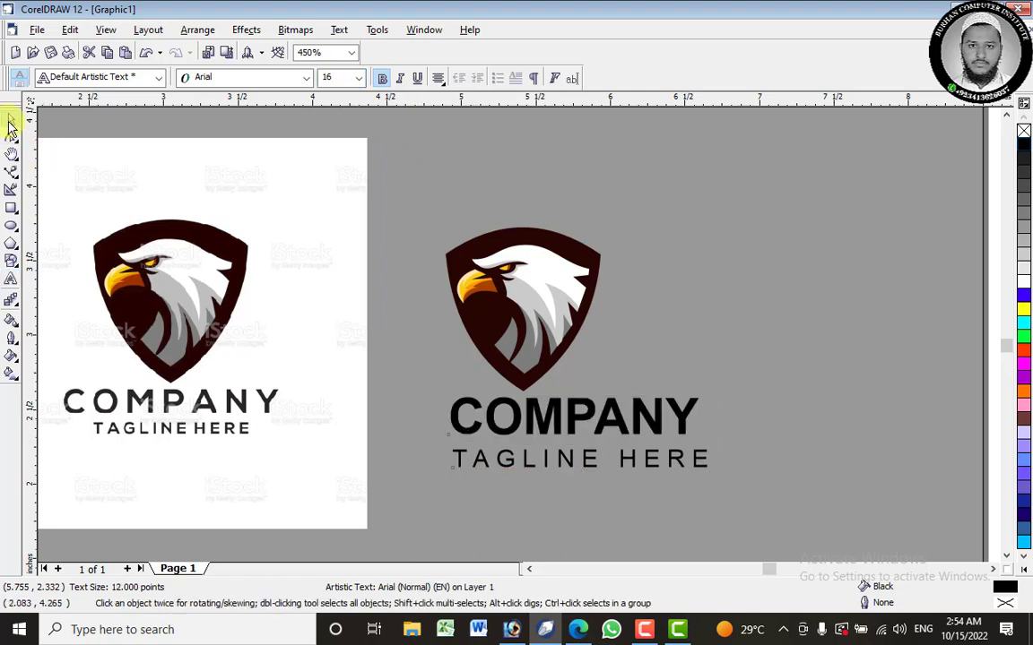
Increase the range kerning of the word COMPANY past 70% of space so it spreads wider than the tagline.
click(12, 275)
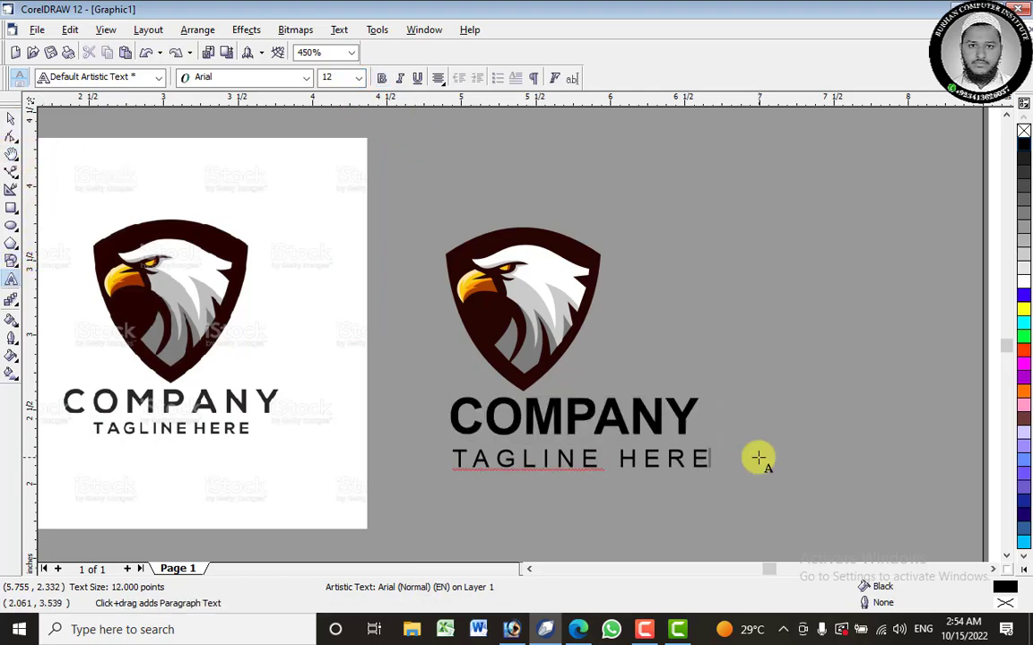
drag(697, 412, 445, 411)
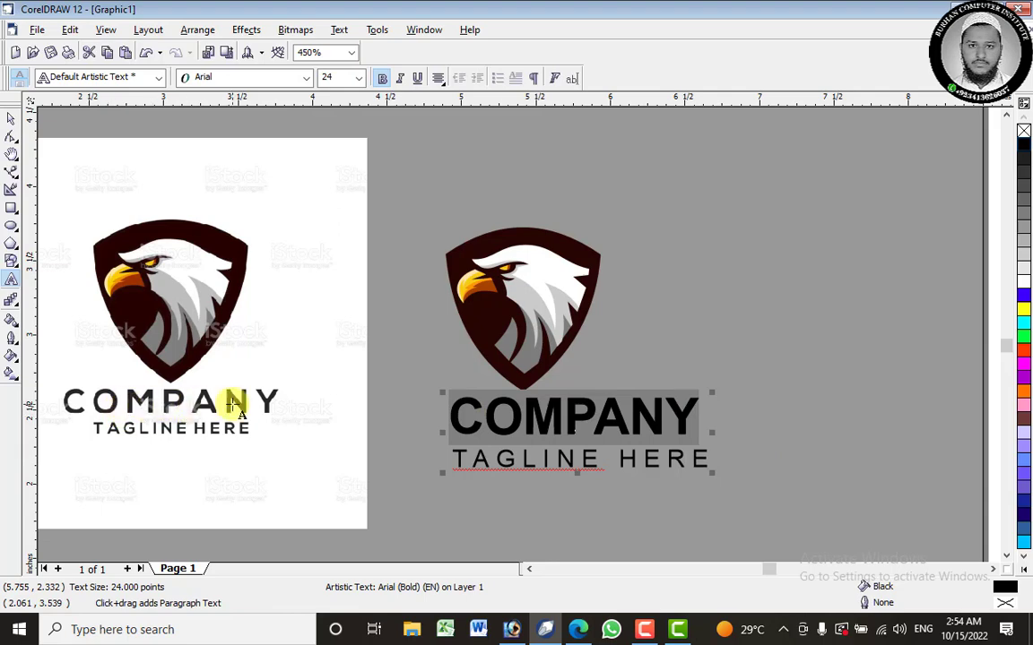
click(555, 79)
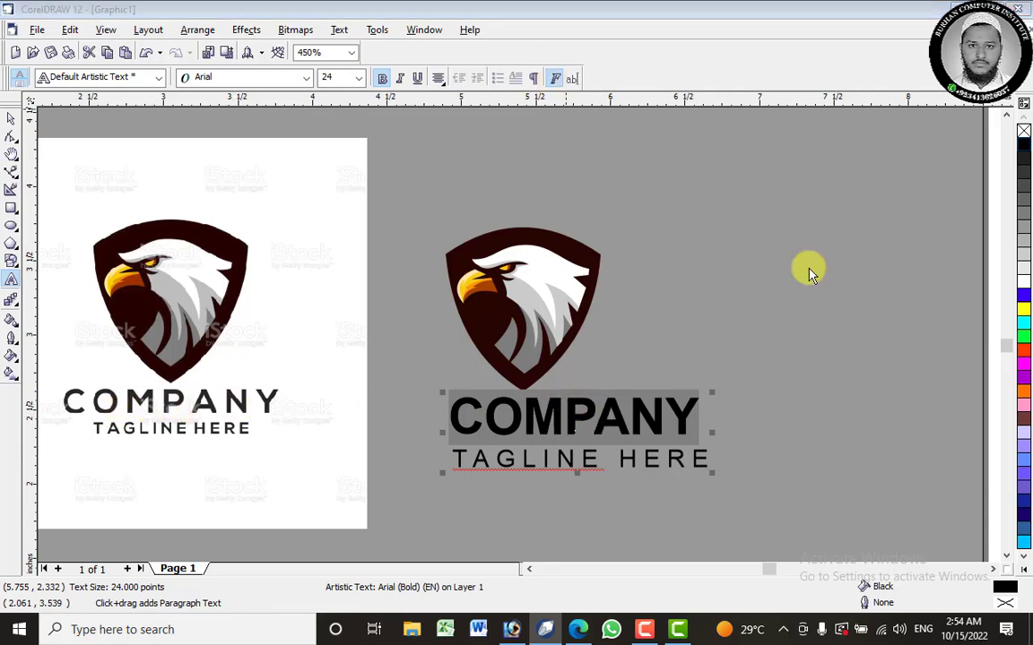
drag(596, 171, 924, 99)
click(850, 293)
click(850, 293)
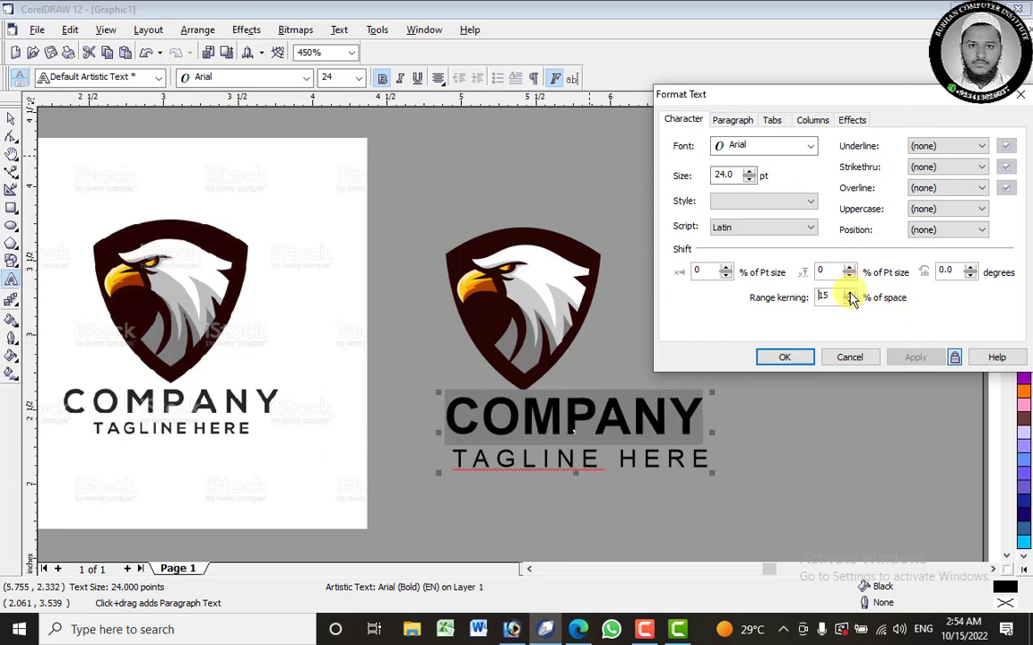
click(850, 294)
click(850, 293)
click(850, 293)
click(850, 293)
click(850, 294)
click(850, 293)
click(849, 295)
click(850, 295)
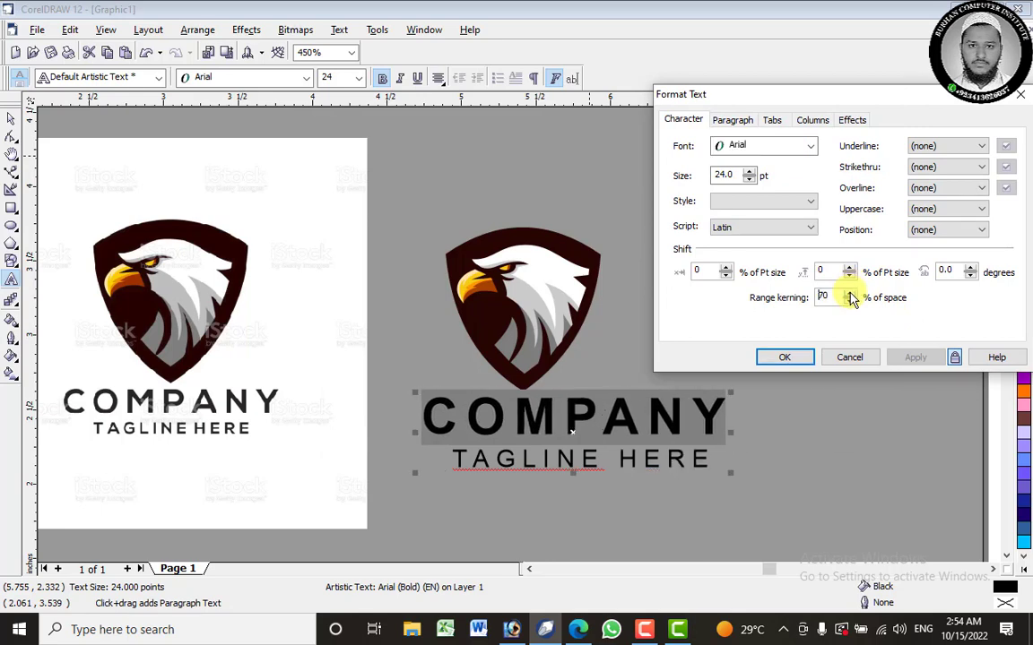
click(850, 294)
click(850, 295)
click(850, 295)
click(789, 358)
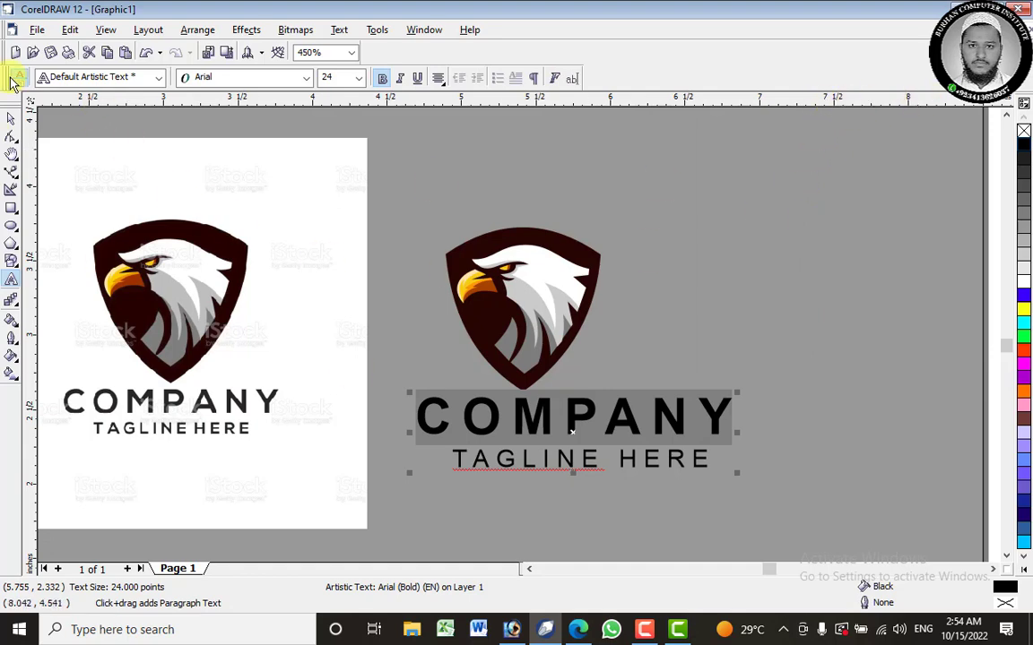
Lock the page-sized grey background rectangle so it cannot be selected or moved.
click(11, 125)
click(477, 300)
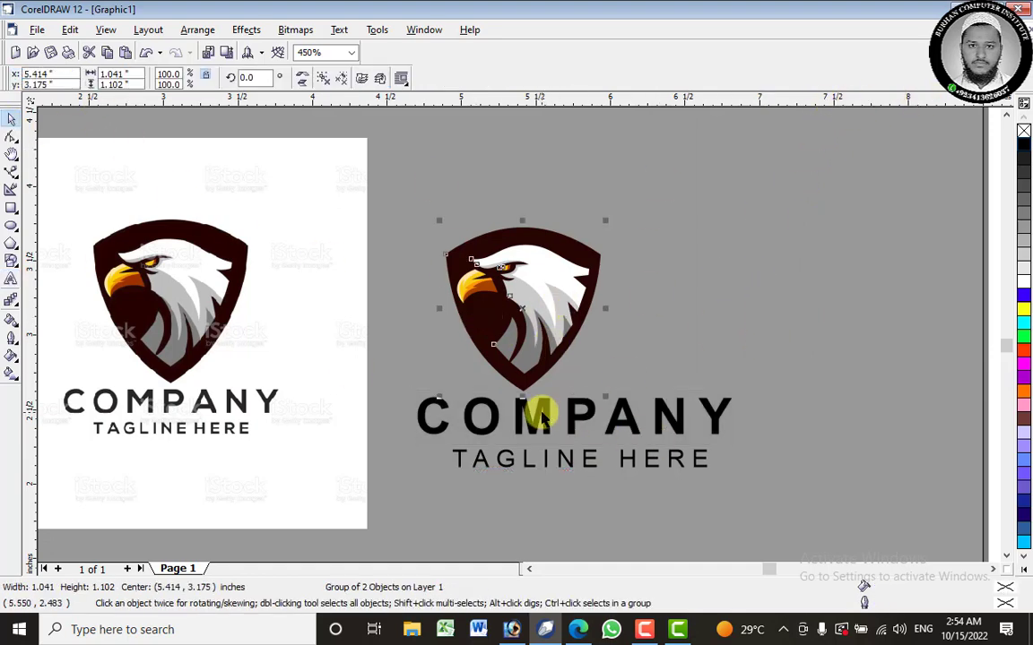
click(704, 206)
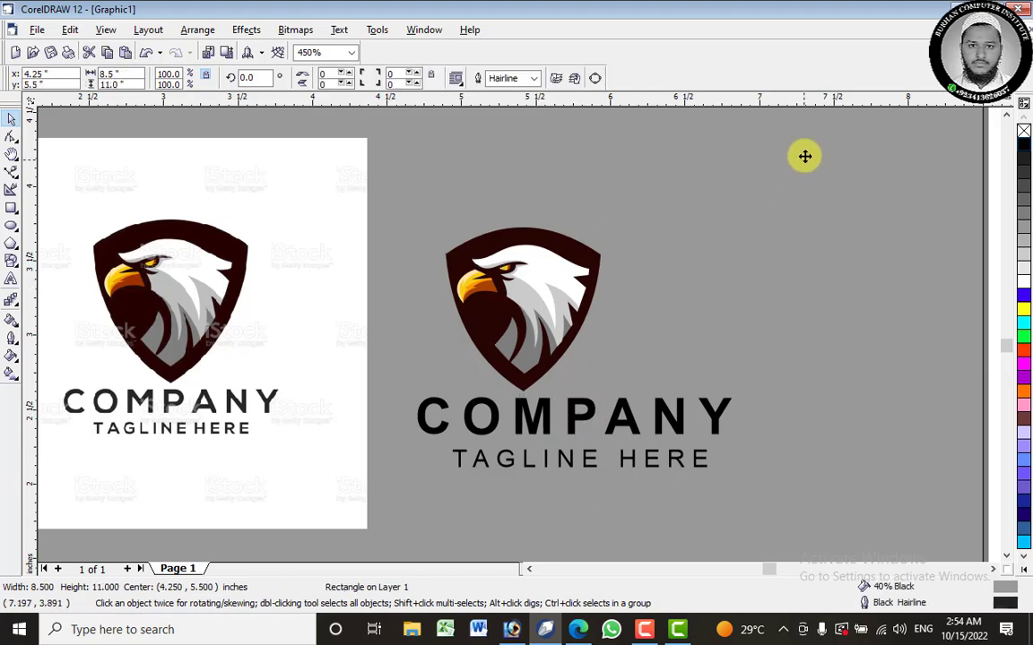
right_click(692, 244)
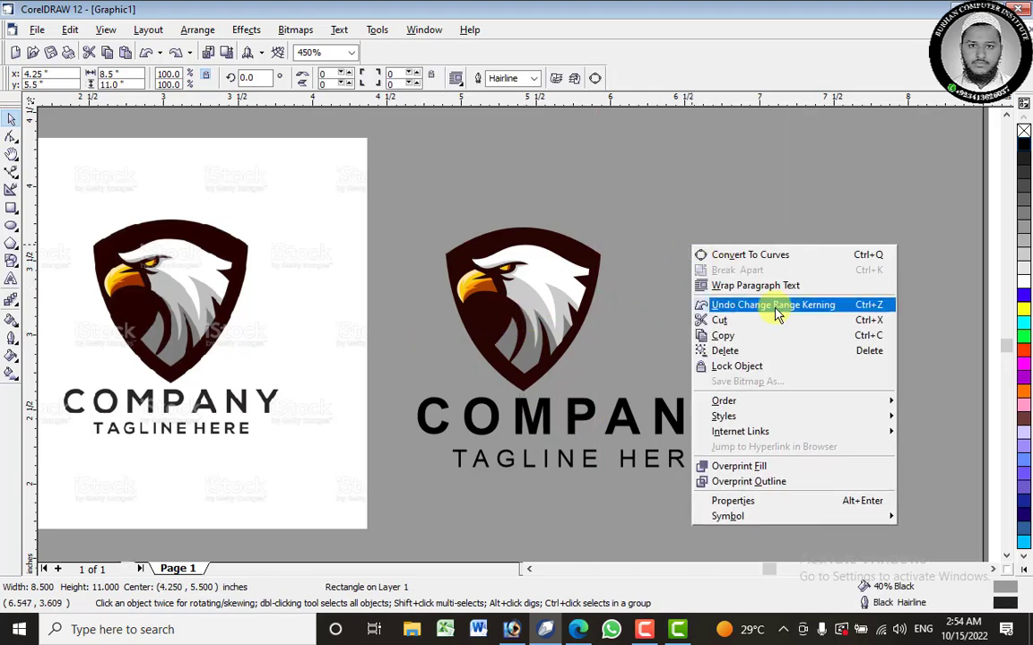
click(779, 365)
key(Escape)
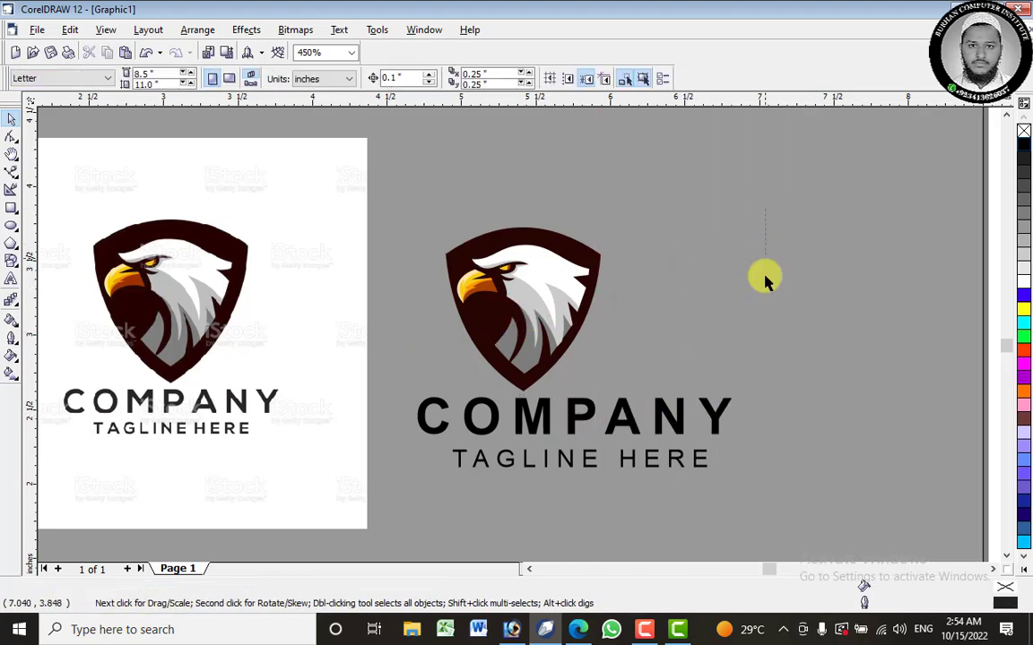
Move the eagle shield group to the right and slightly up, clear of the word COMPANY.
drag(794, 142, 429, 415)
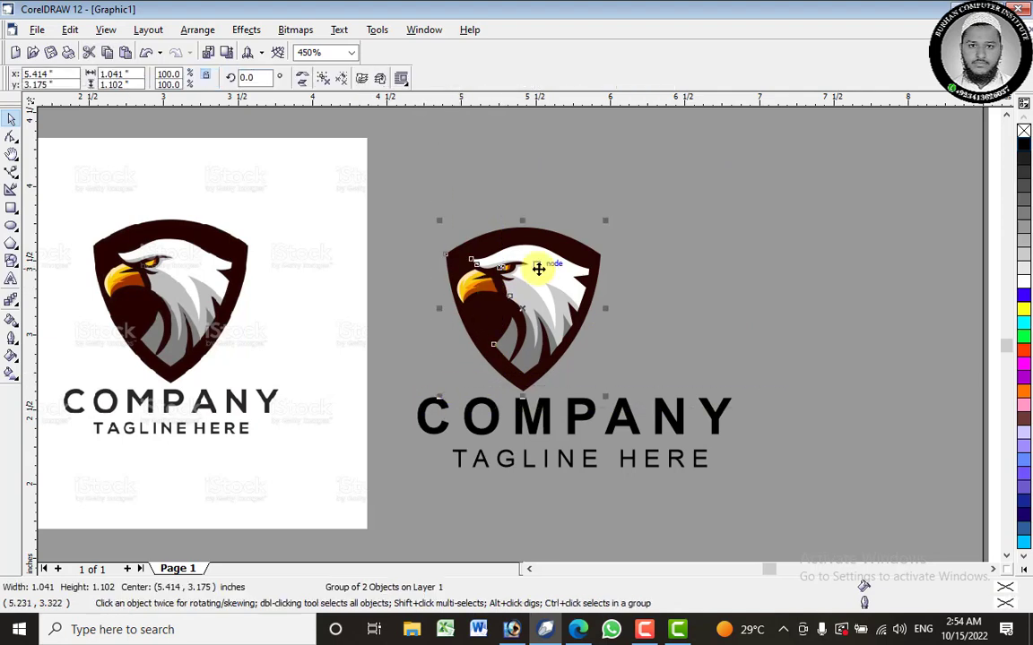
drag(537, 270, 617, 255)
right_click(620, 259)
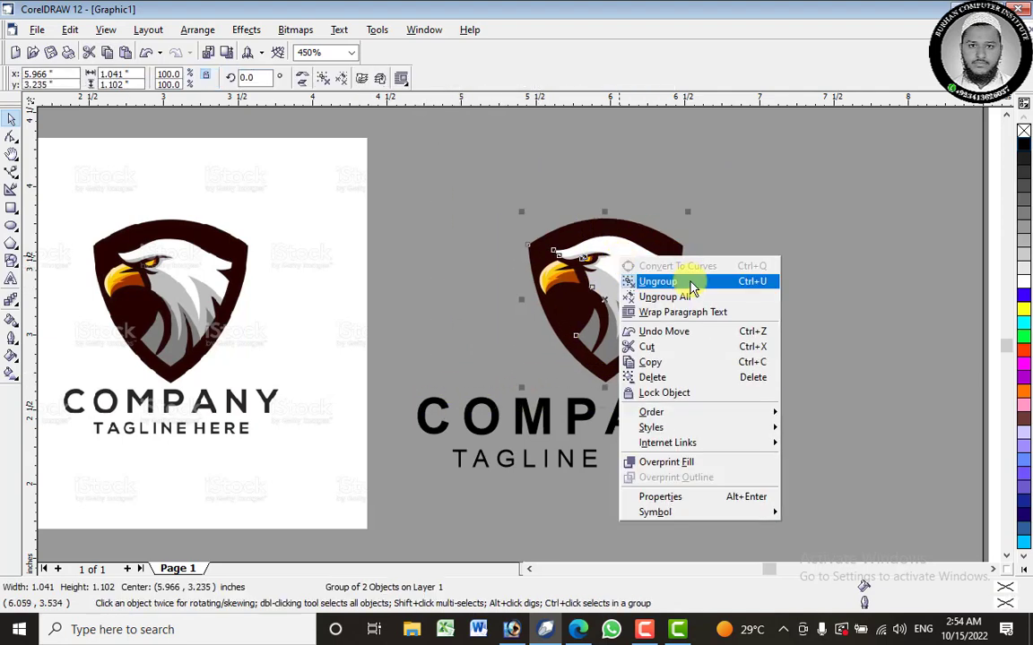
click(885, 214)
click(637, 275)
click(787, 270)
click(627, 275)
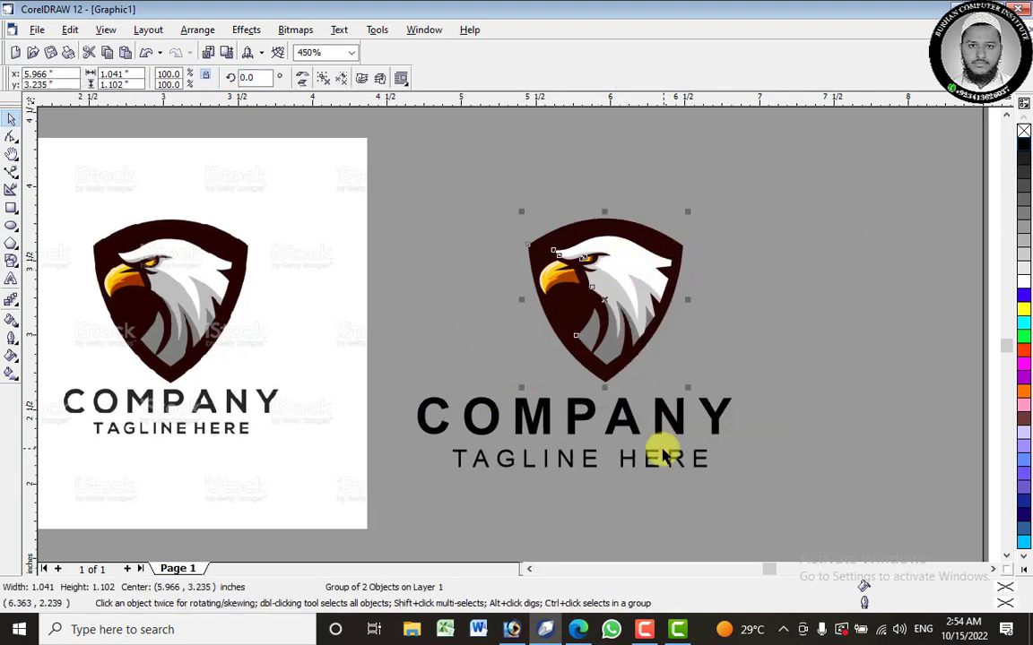
Align the eagle shield with the text block so it is centred horizontally above COMPANY.
shift+click(627, 416)
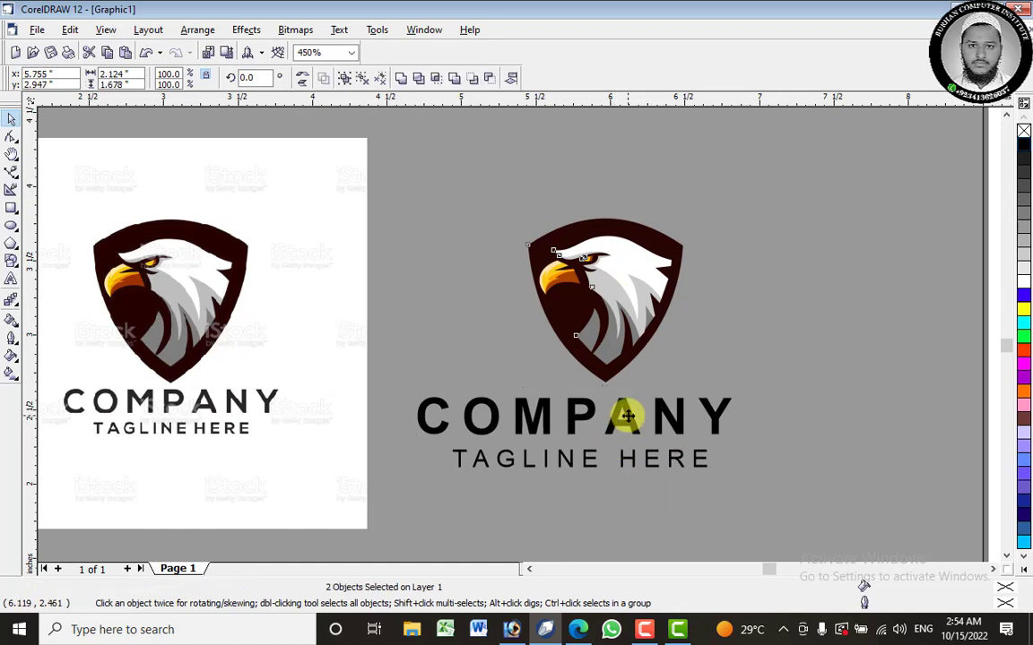
key(c)
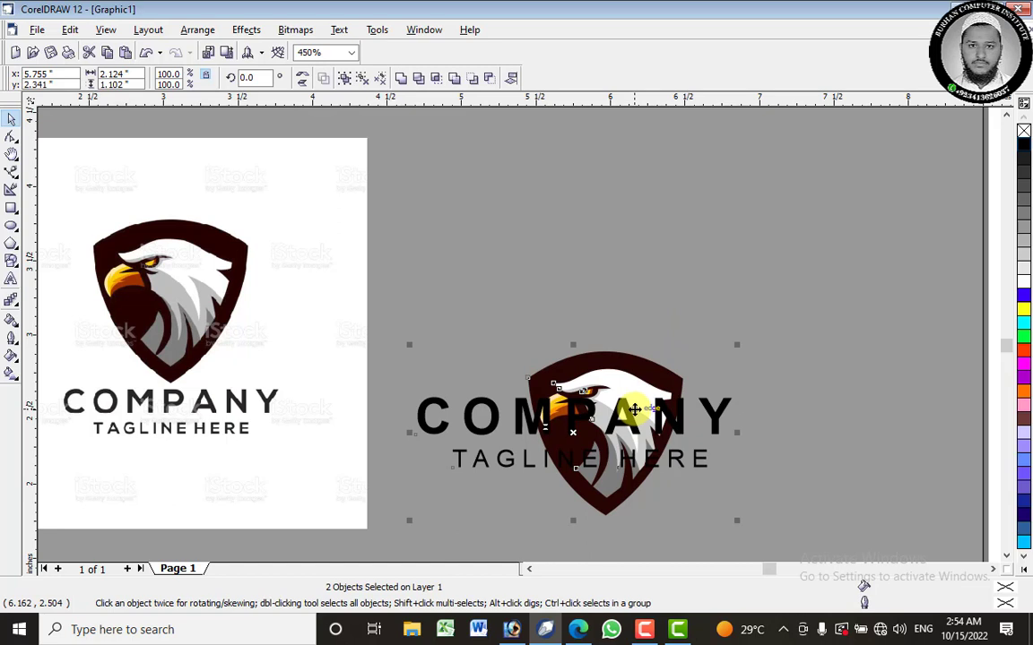
key(ctrl+z)
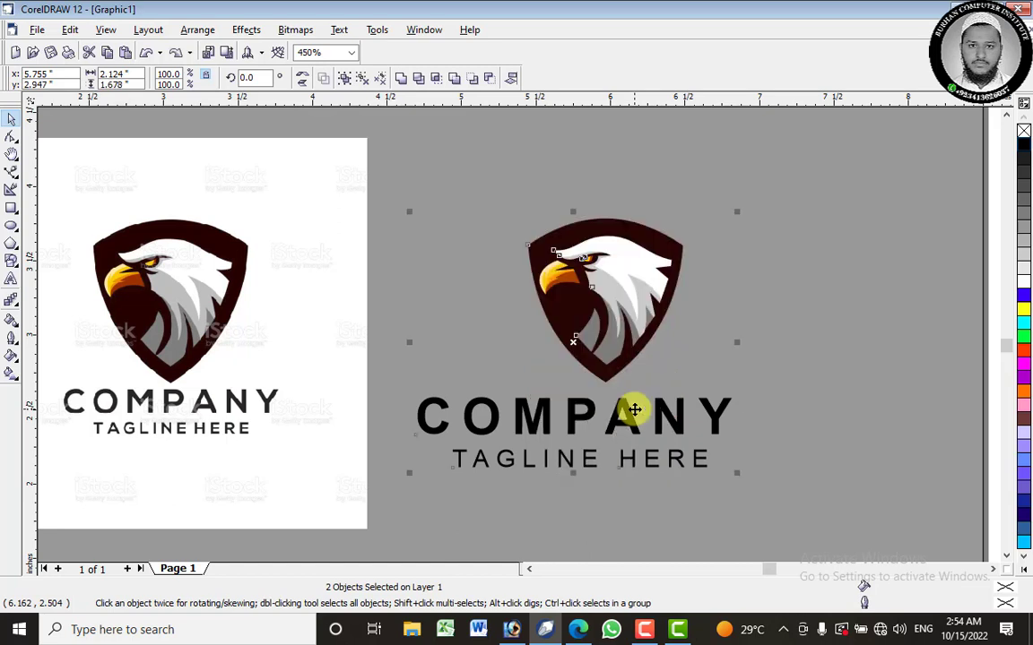
key(e)
click(806, 233)
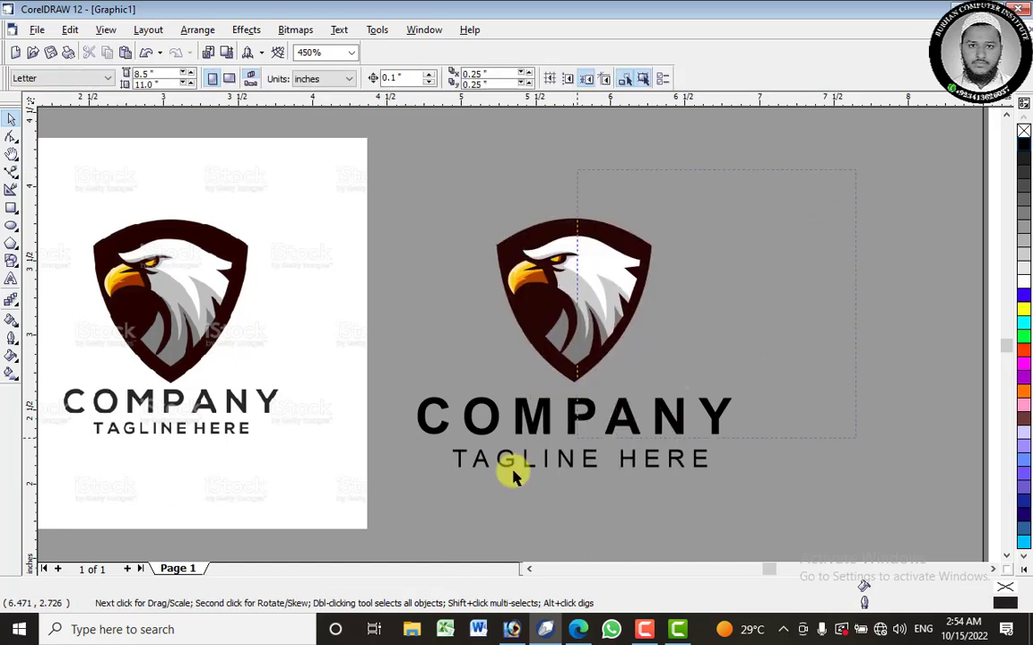
Move the shield and text together up and to the right, and group them into one logo.
drag(513, 470, 373, 539)
drag(569, 294, 606, 264)
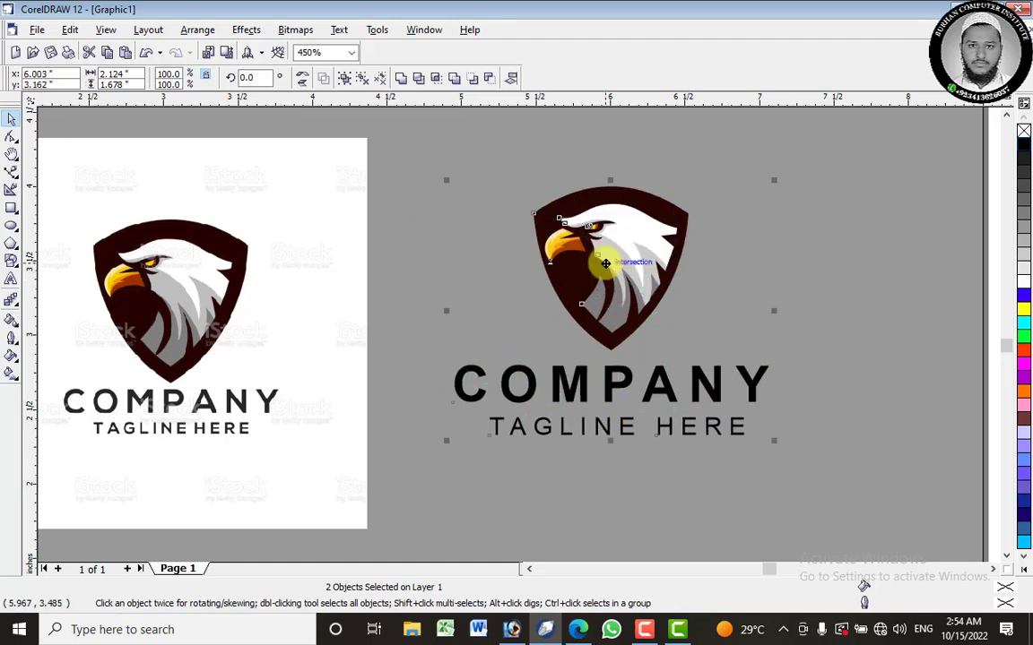
key(ctrl+g)
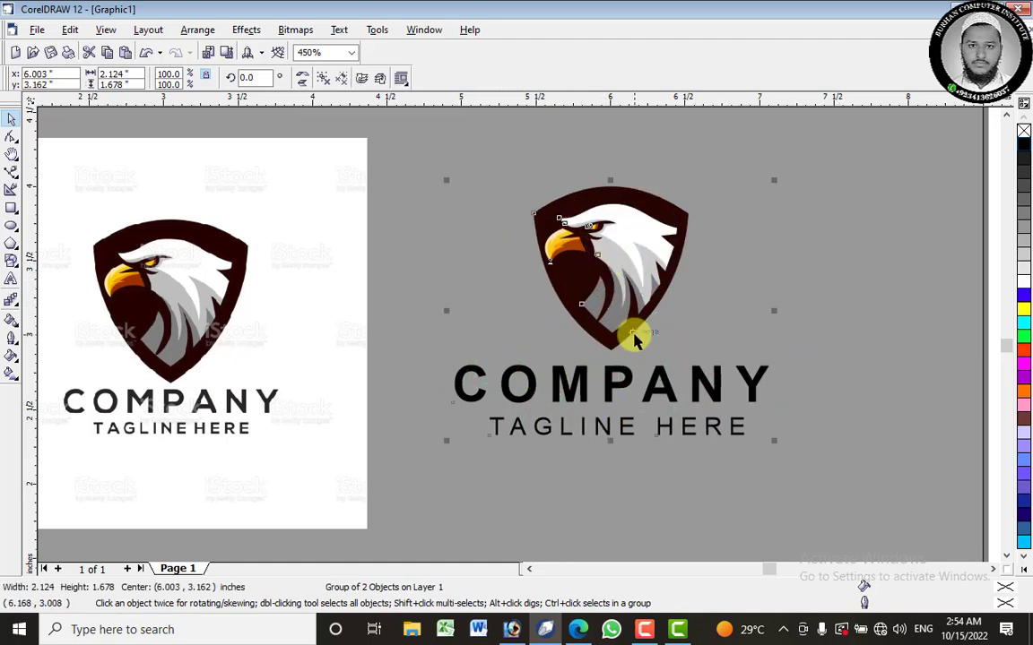
Remove the reference logo bitmap from the page.
scroll(628, 335, down, 4)
scroll(581, 330, up, 1)
click(528, 320)
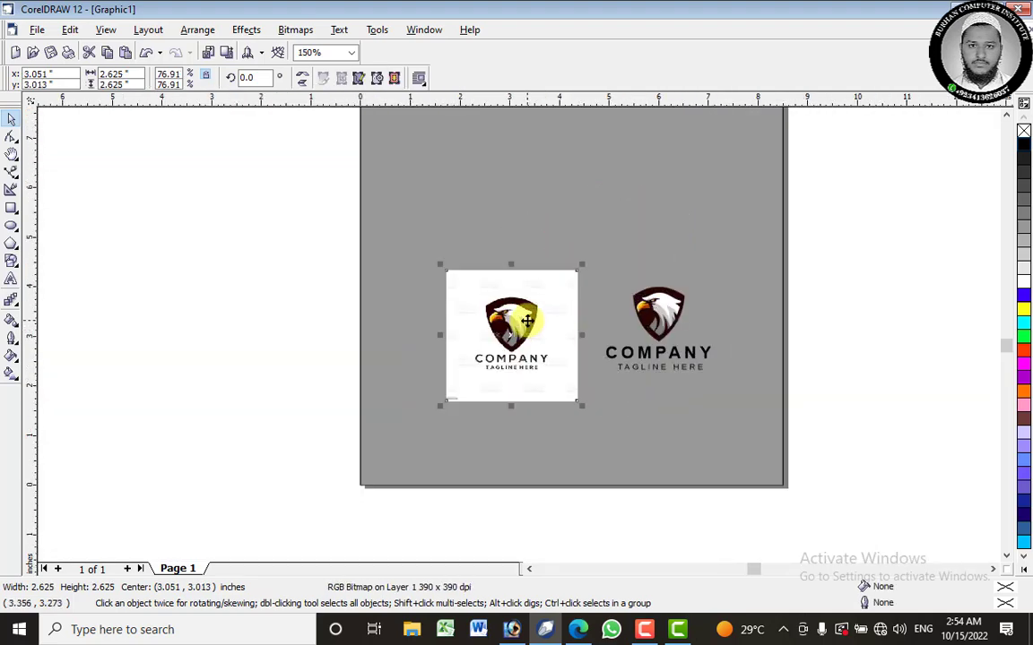
right_click(527, 320)
click(588, 145)
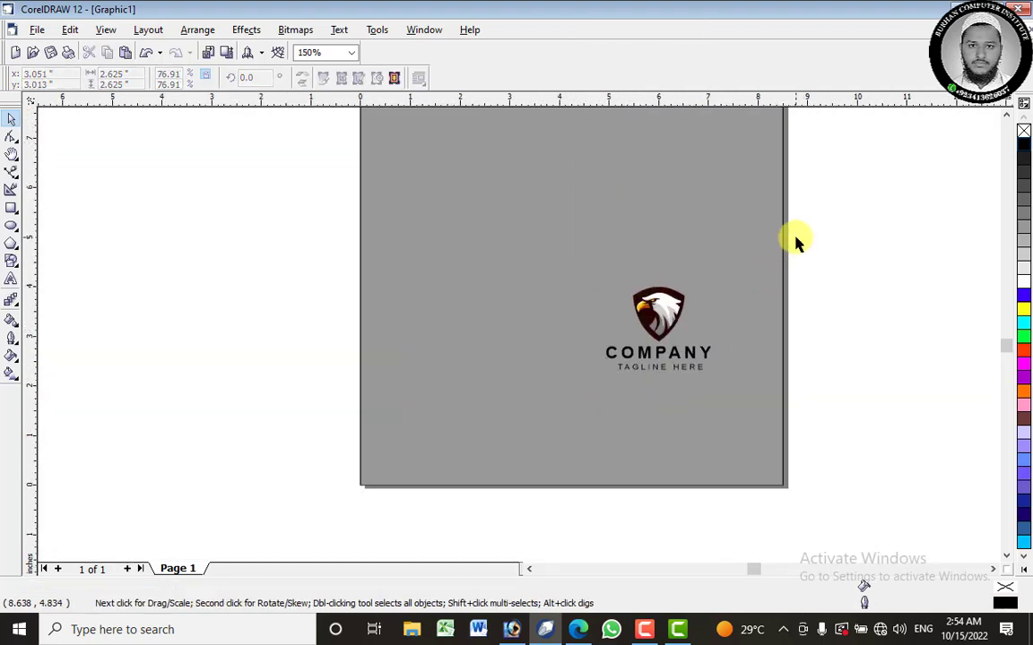
Move the logo group up and left on the page and enlarge it proportionally to about 4.54 by 3.59 inches.
click(668, 299)
drag(668, 300, 530, 207)
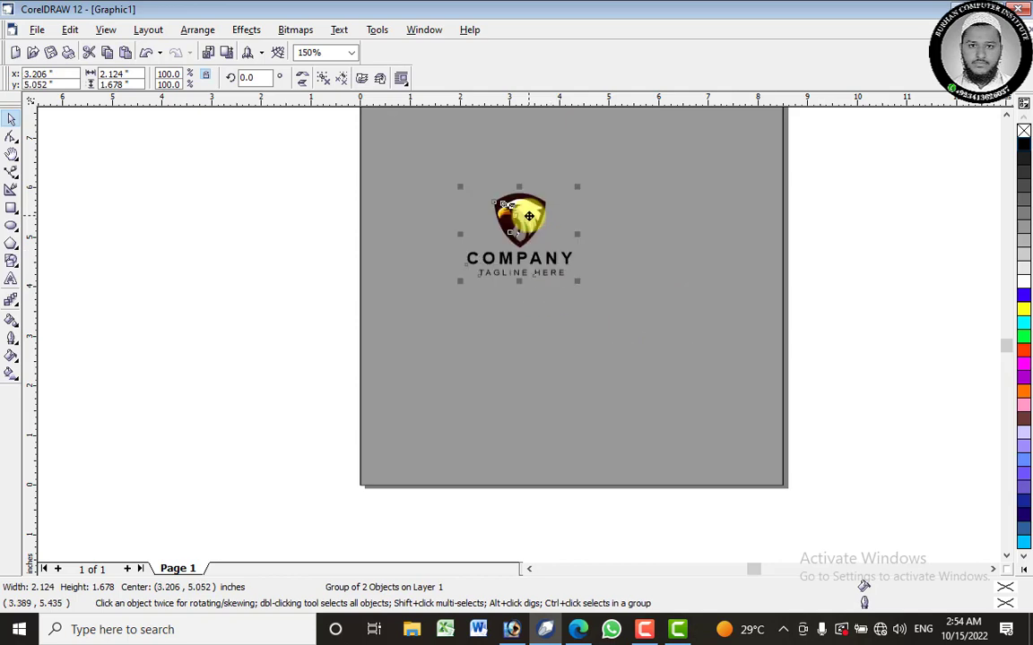
drag(587, 289, 728, 265)
click(728, 266)
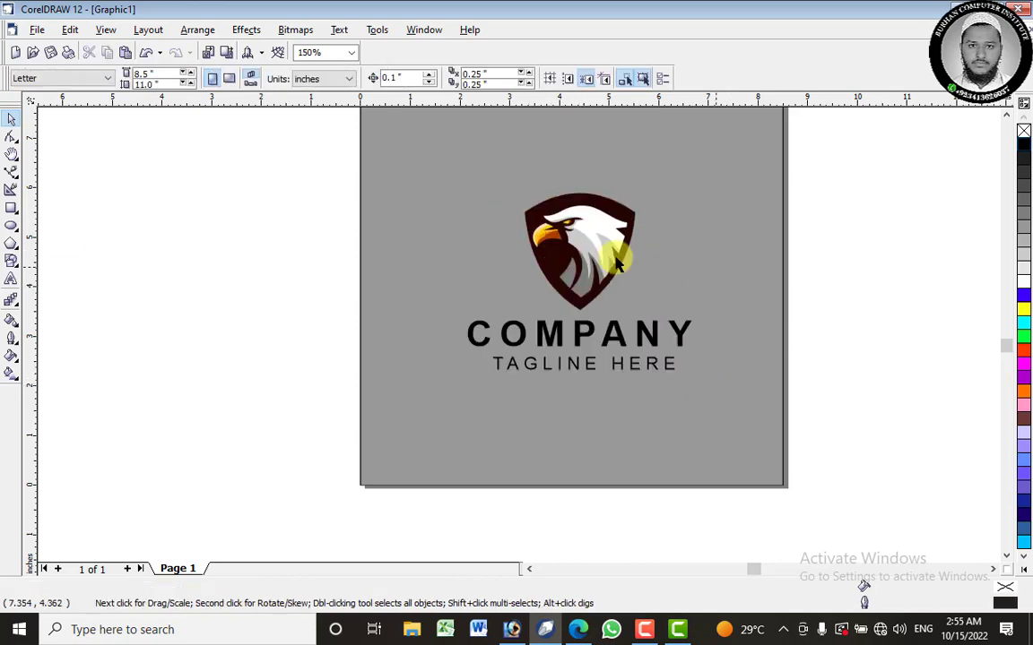
Draw an unfilled square about 5.43 inches wide around the logo and shift it to roughly centre on the logo.
click(11, 209)
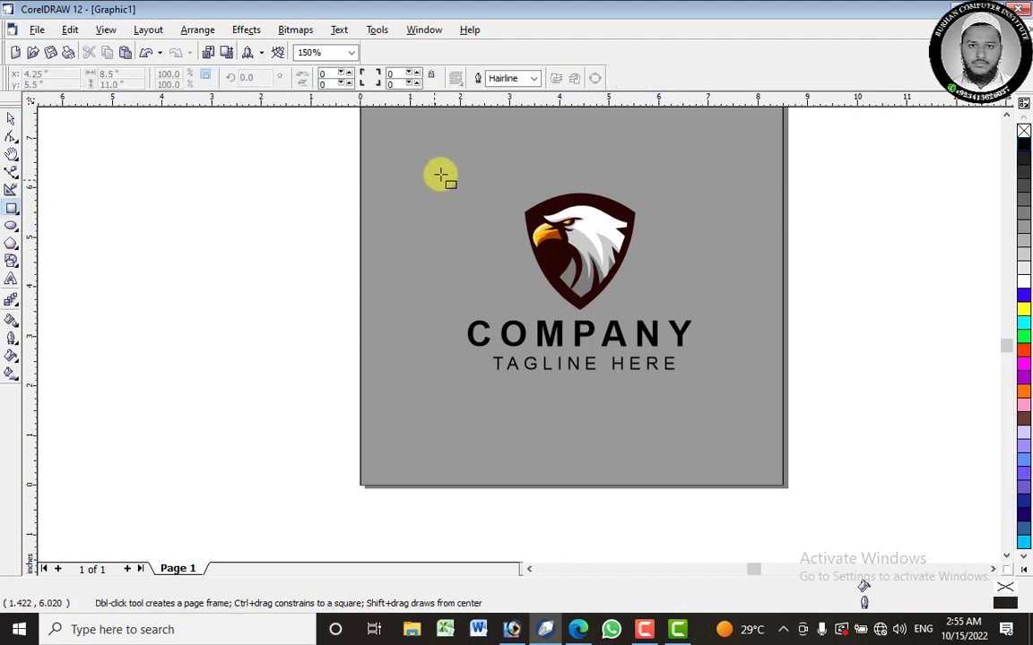
drag(444, 173, 704, 378)
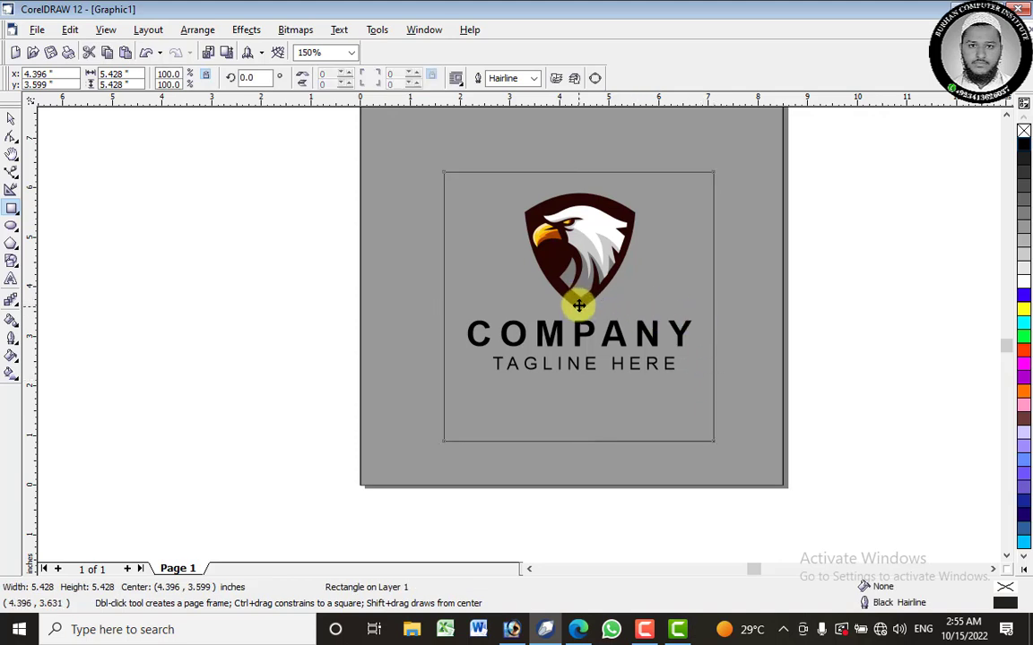
drag(577, 301, 580, 292)
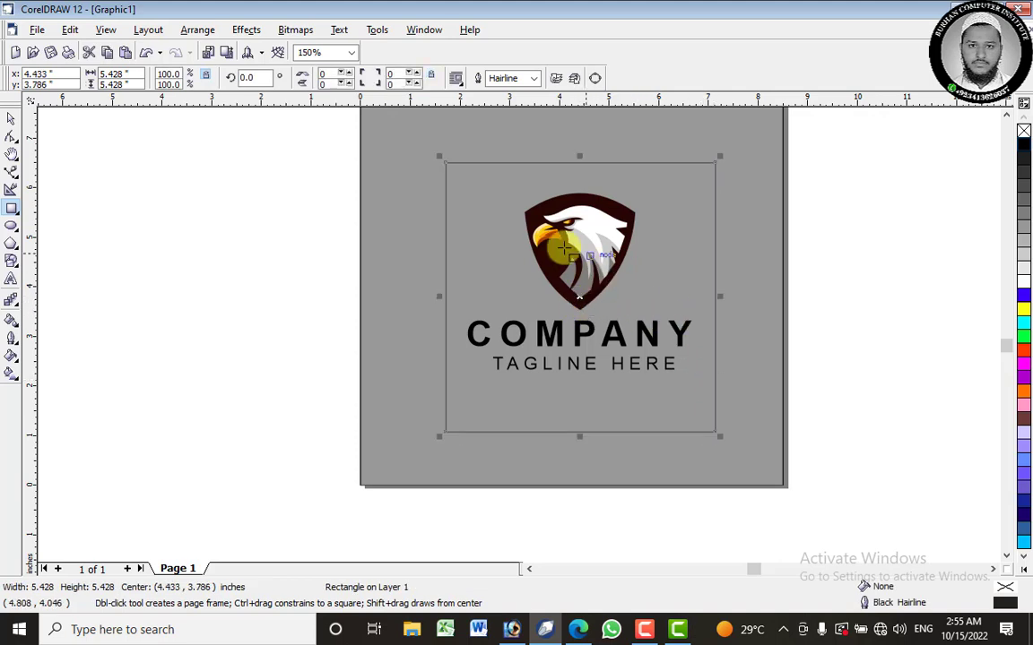
click(11, 121)
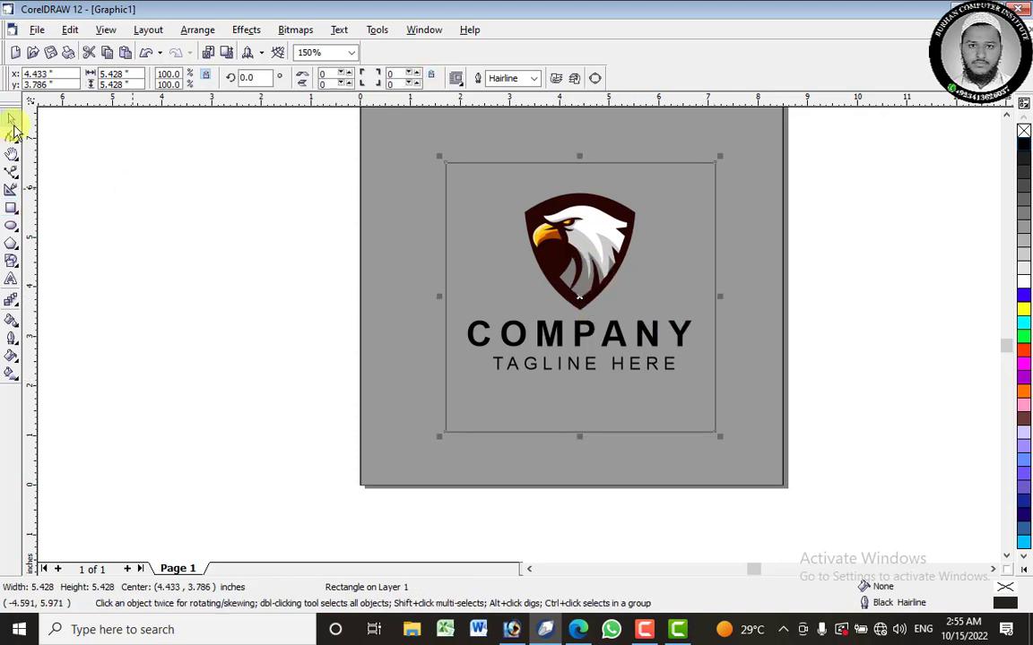
Give the square a radial fountain fill from a white centre to black, with its outer radius extending beyond the square's edge.
click(11, 377)
drag(581, 411, 580, 164)
click(97, 78)
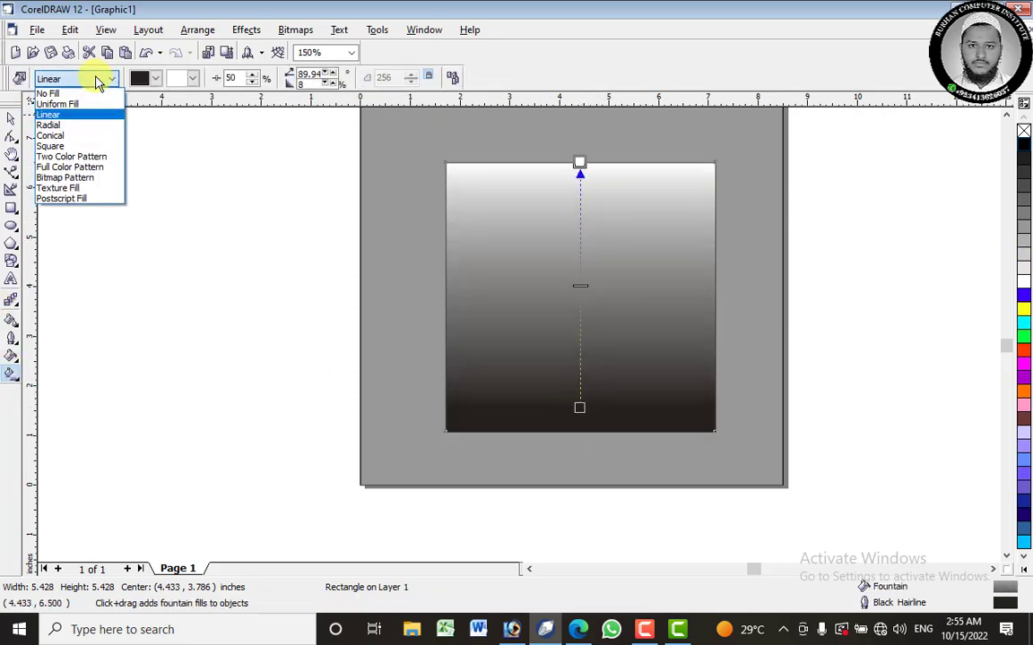
click(85, 126)
drag(579, 183, 580, 148)
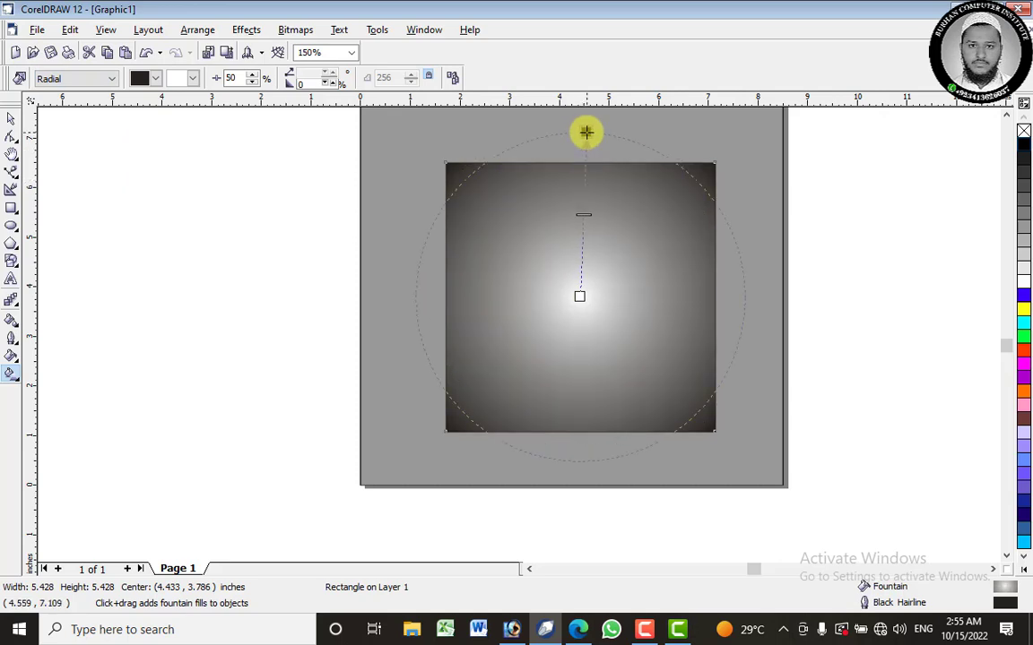
click(11, 117)
click(132, 157)
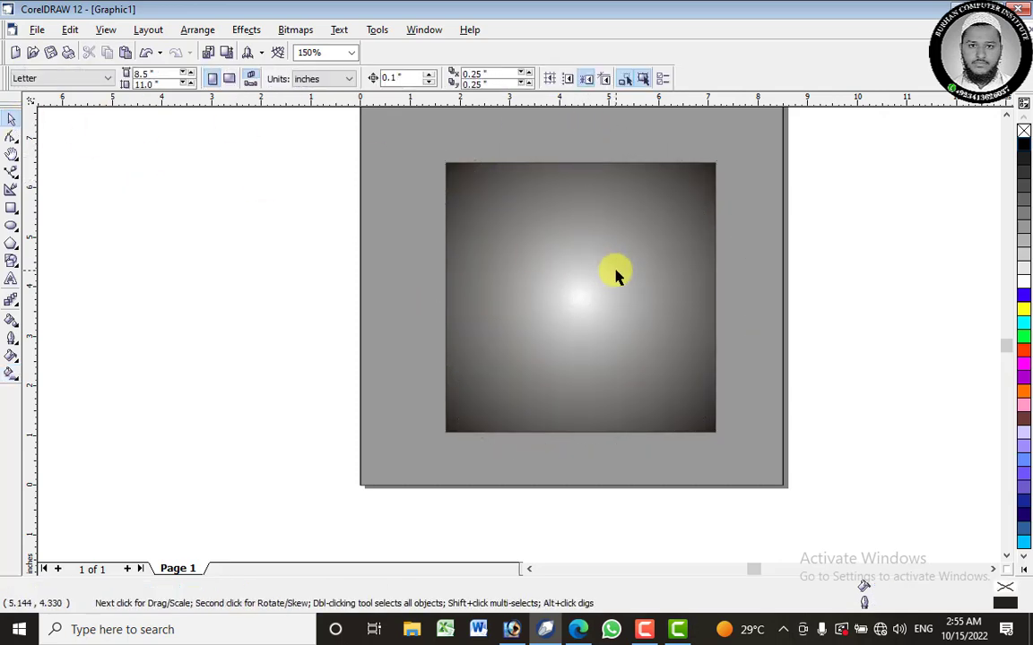
Move the gradient square aside to the right and place the logo group in front of it.
drag(510, 285, 653, 283)
click(560, 260)
right_click(563, 262)
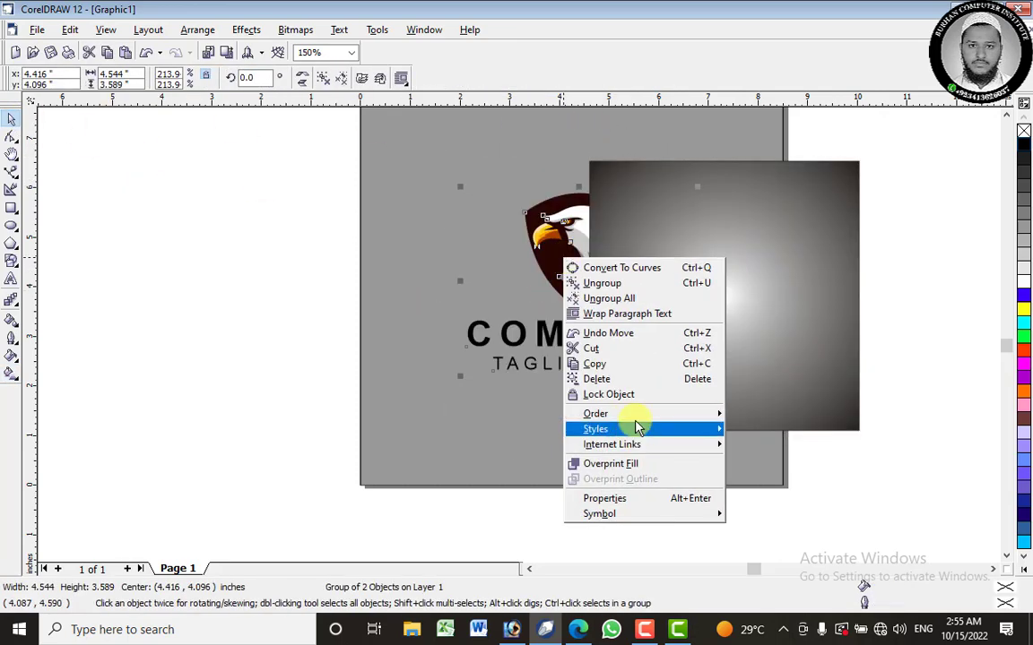
mouse_move(637, 418)
click(781, 480)
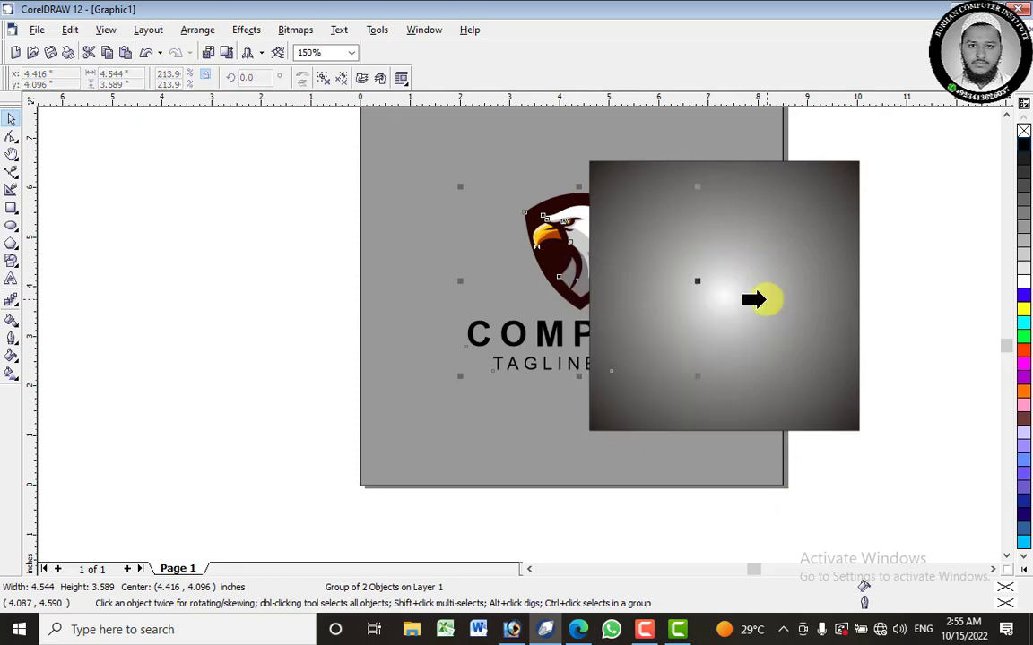
click(760, 299)
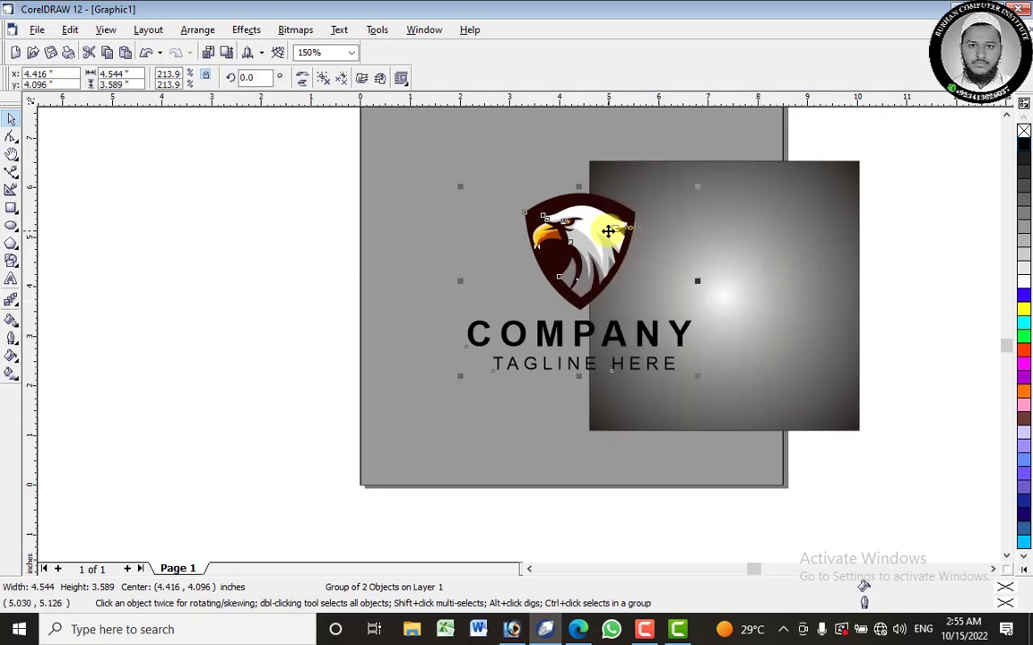
Align the gradient square and the logo group on their horizontal and vertical centres.
click(724, 223)
shift+click(606, 223)
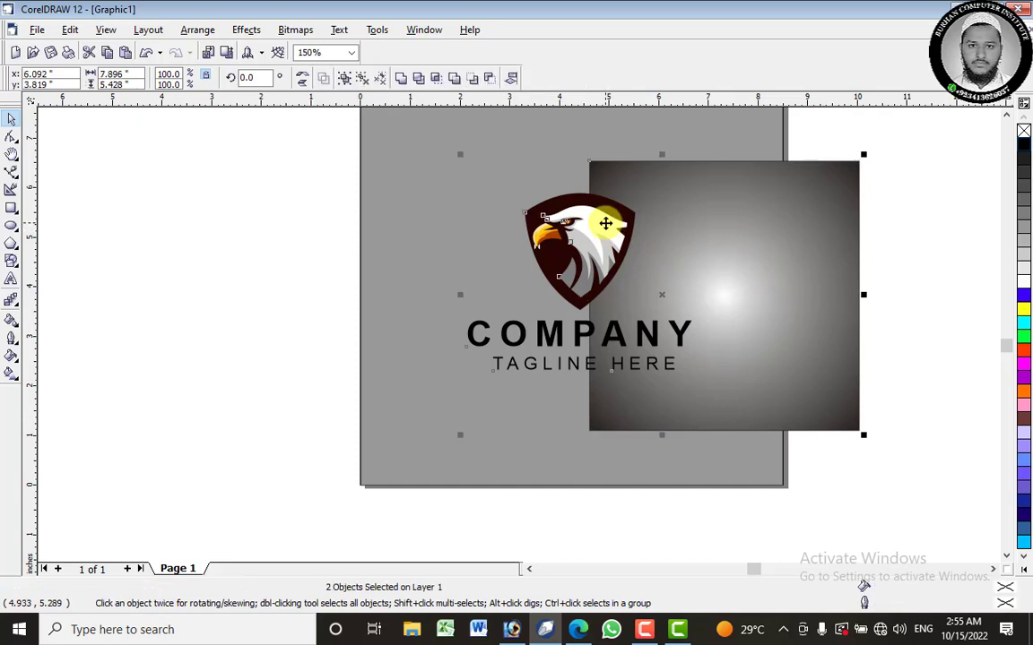
key(e)
key(c)
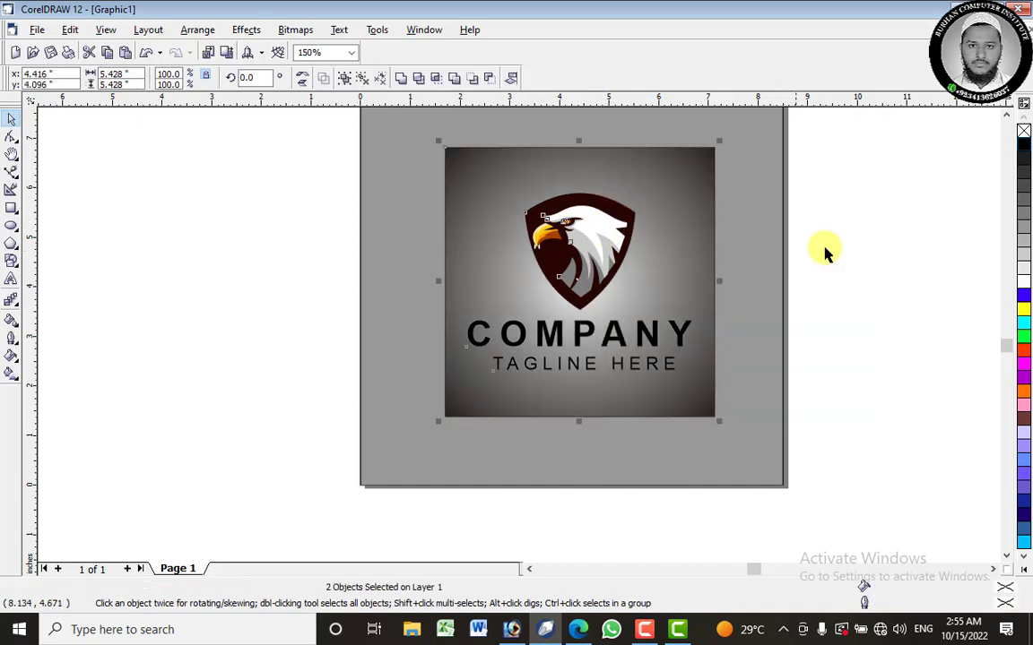
Move the square's radial fill centre beyond its right edge and place the fill's outer end near the square's left edge.
click(823, 250)
click(631, 242)
click(945, 231)
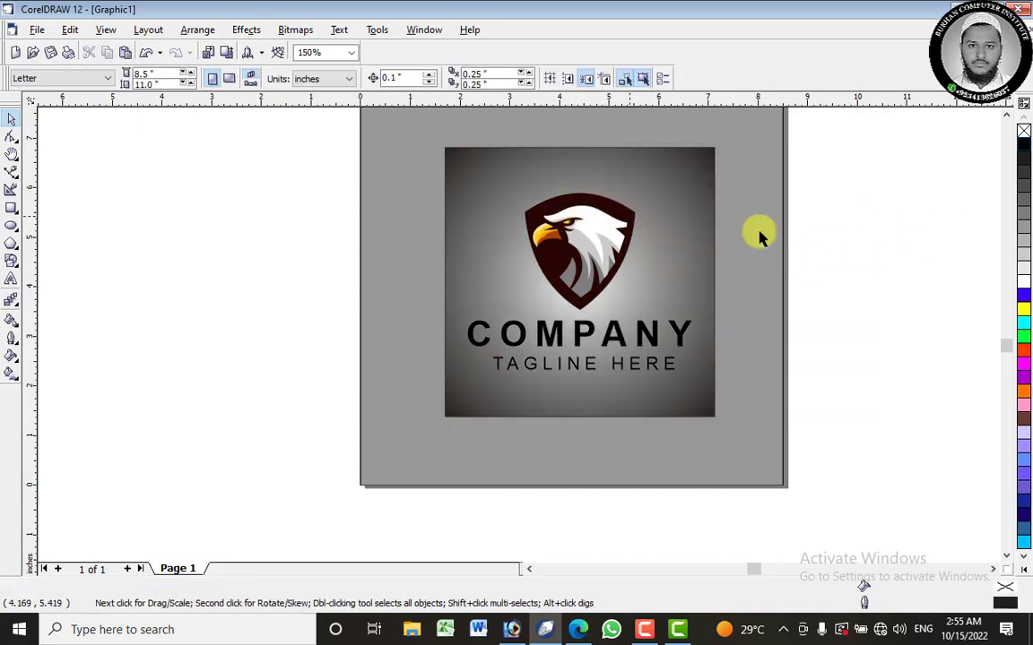
click(687, 176)
click(11, 373)
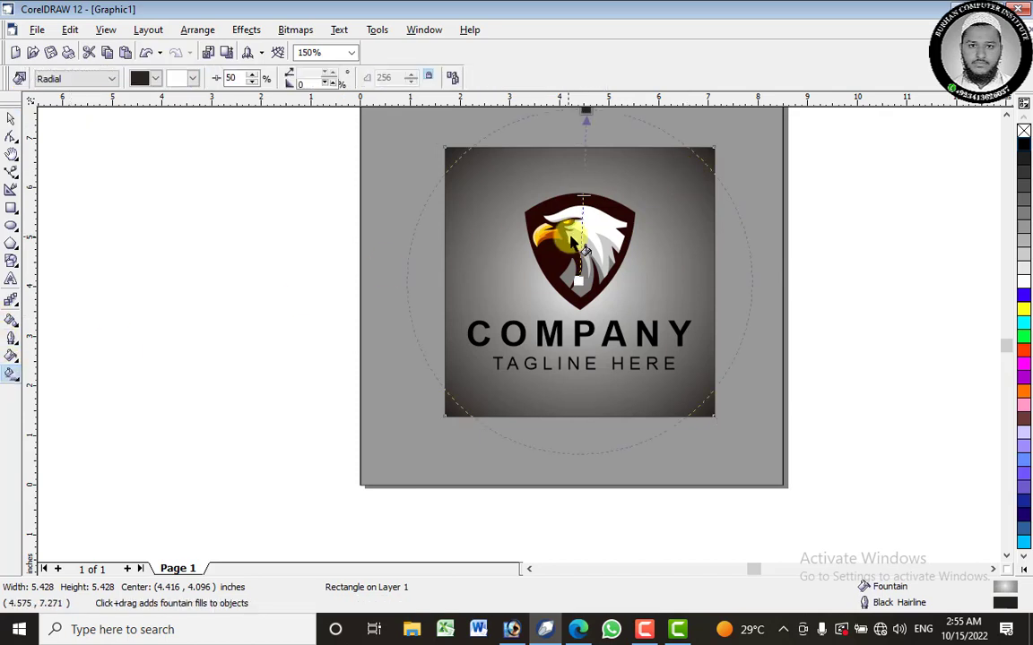
drag(578, 279, 750, 207)
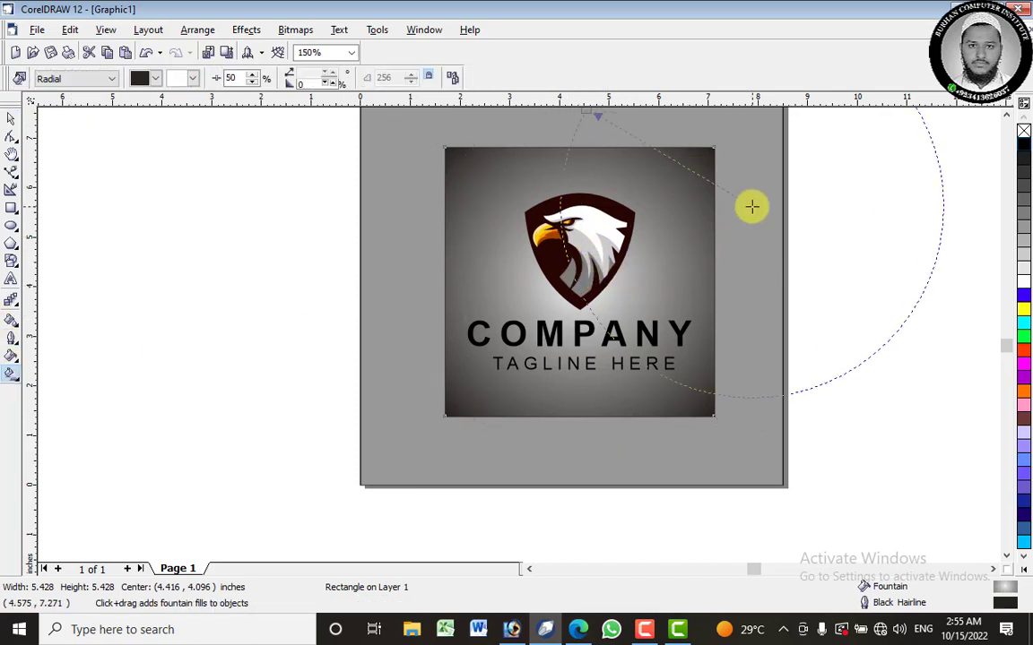
drag(595, 106, 458, 239)
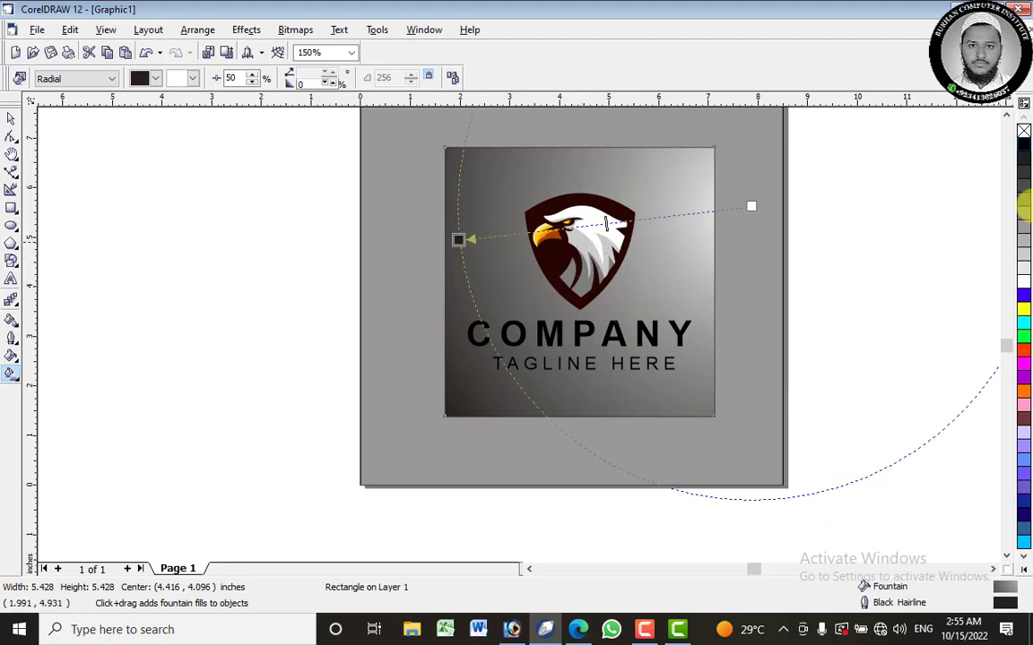
Recolour the fill's outer end 40% black, placing its centre at the square's upper-right corner and its outer end just past the lower-left corner.
click(1024, 226)
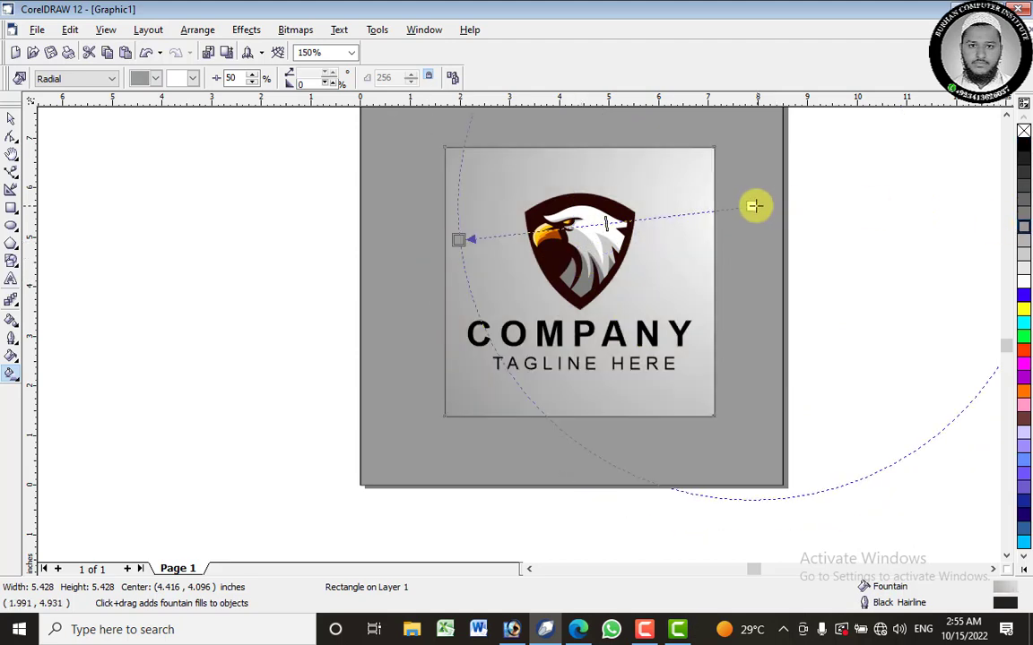
mouse_move(751, 208)
mouse_down()
mouse_move(683, 225)
mouse_move(707, 173)
mouse_up()
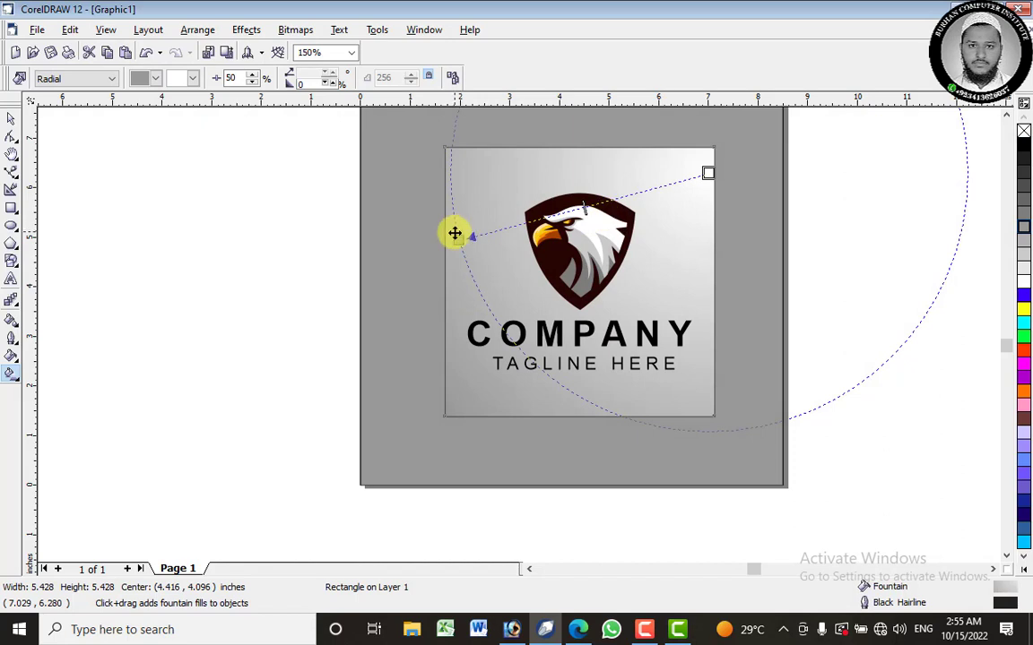
drag(449, 419, 430, 437)
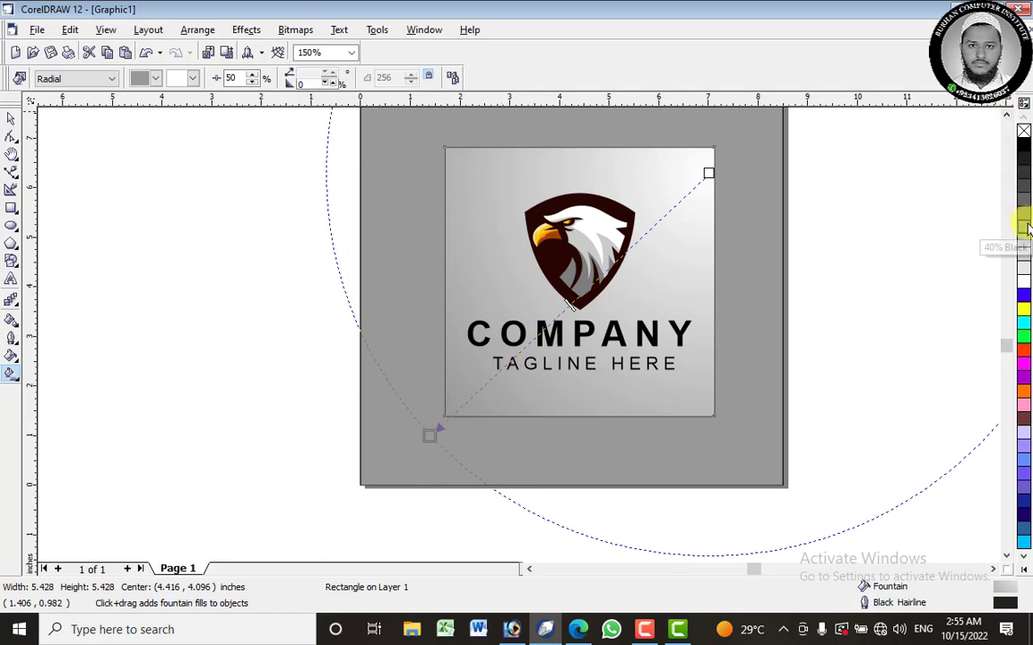
Recolour the radial fill's outer end 10% black and add a 40% black stop about midway, extending the outer end slightly further.
drag(1025, 271, 466, 405)
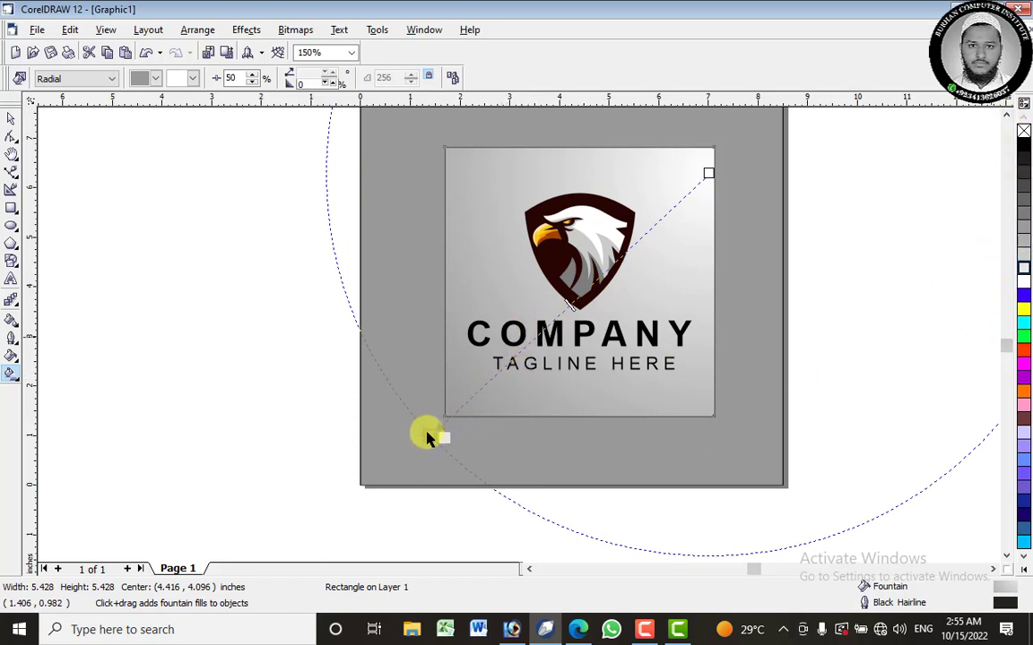
drag(427, 438, 430, 439)
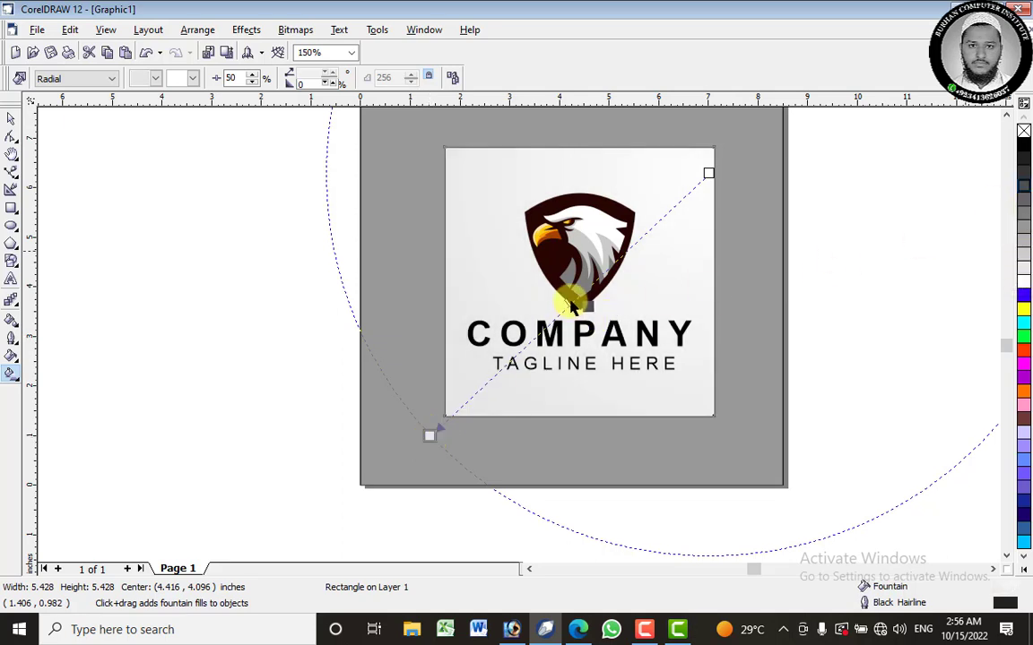
drag(574, 307, 569, 307)
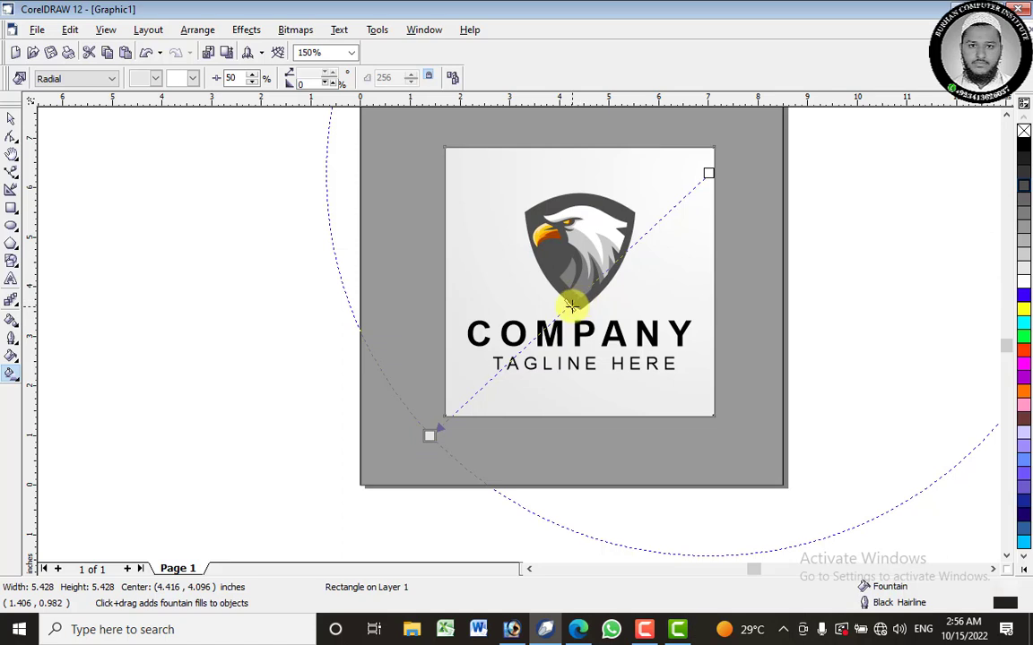
key(ctrl+z)
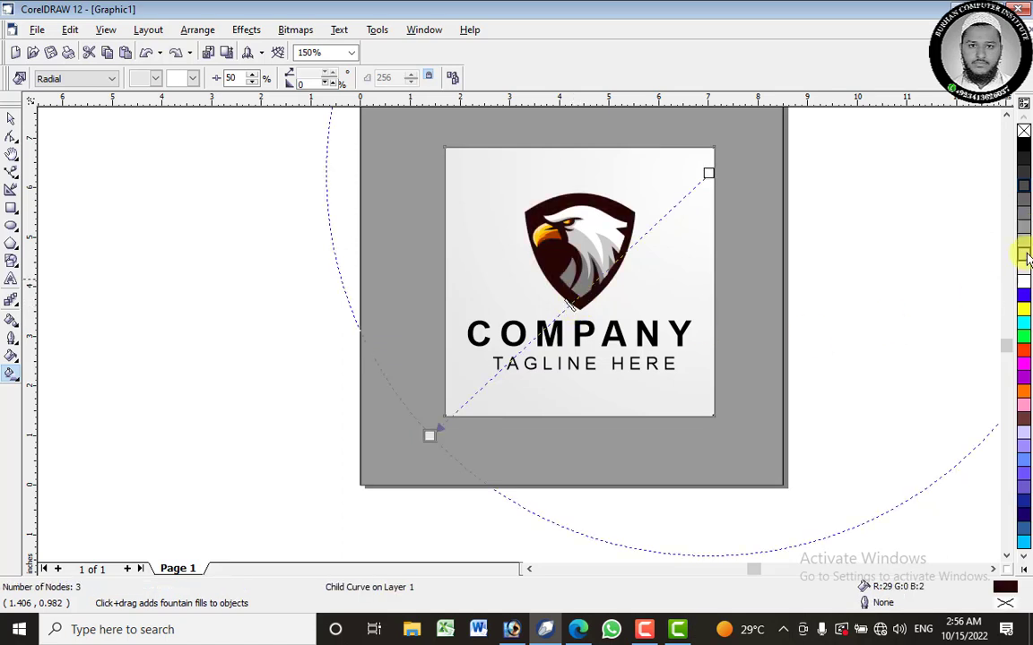
drag(1027, 231, 628, 328)
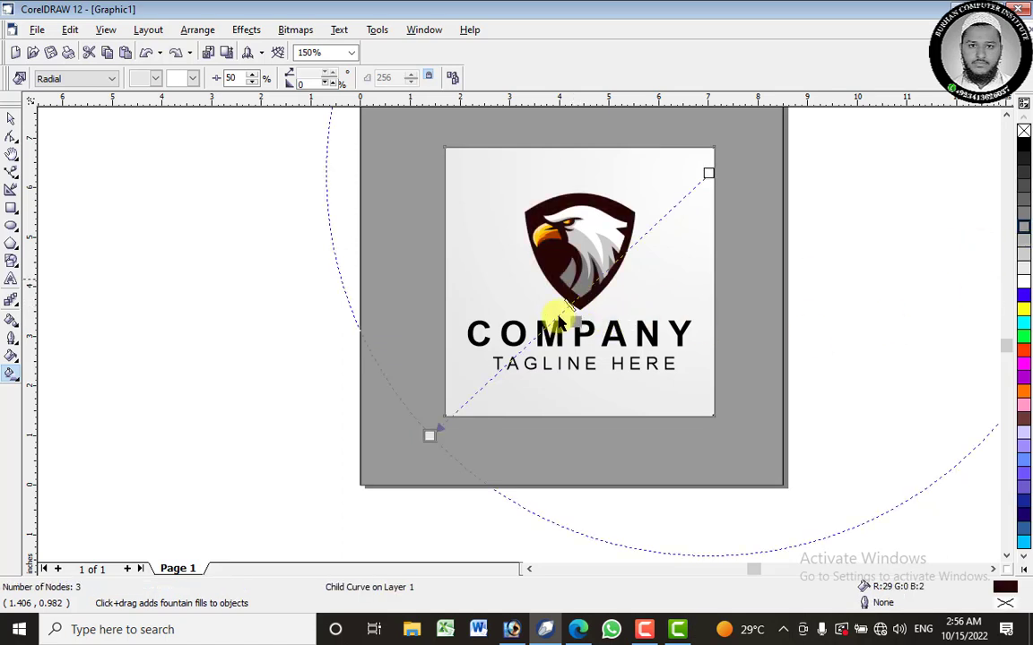
drag(558, 320, 558, 317)
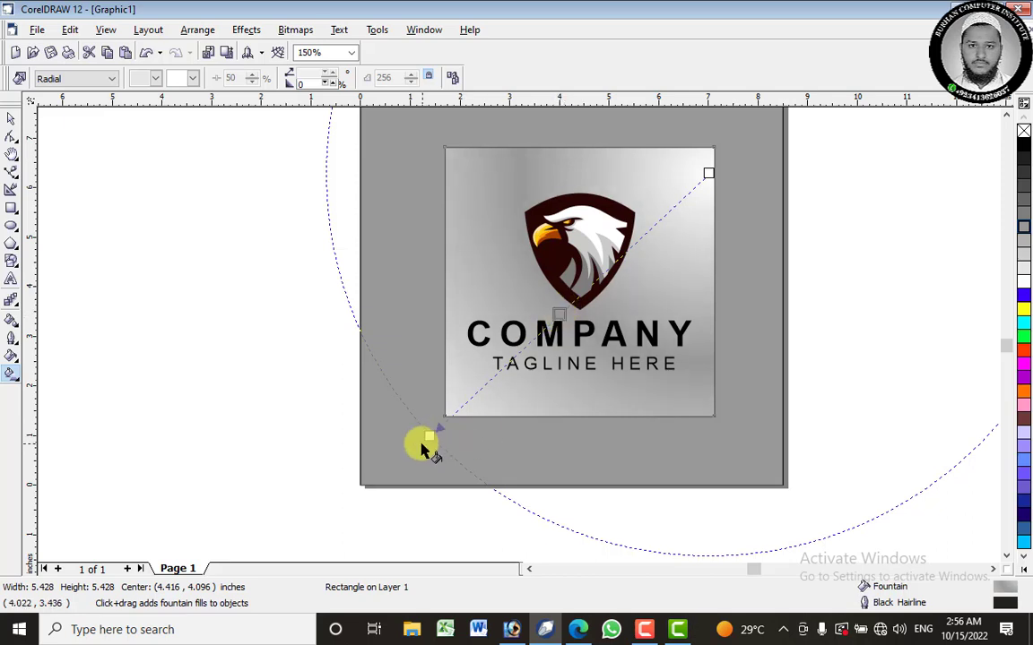
drag(431, 434, 415, 453)
click(11, 118)
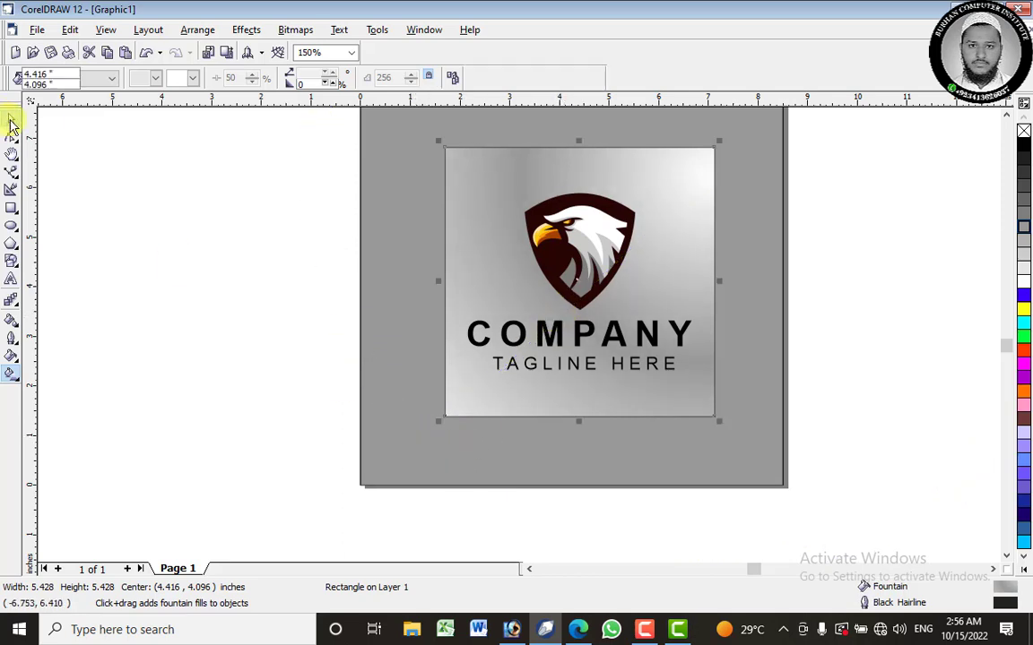
click(83, 160)
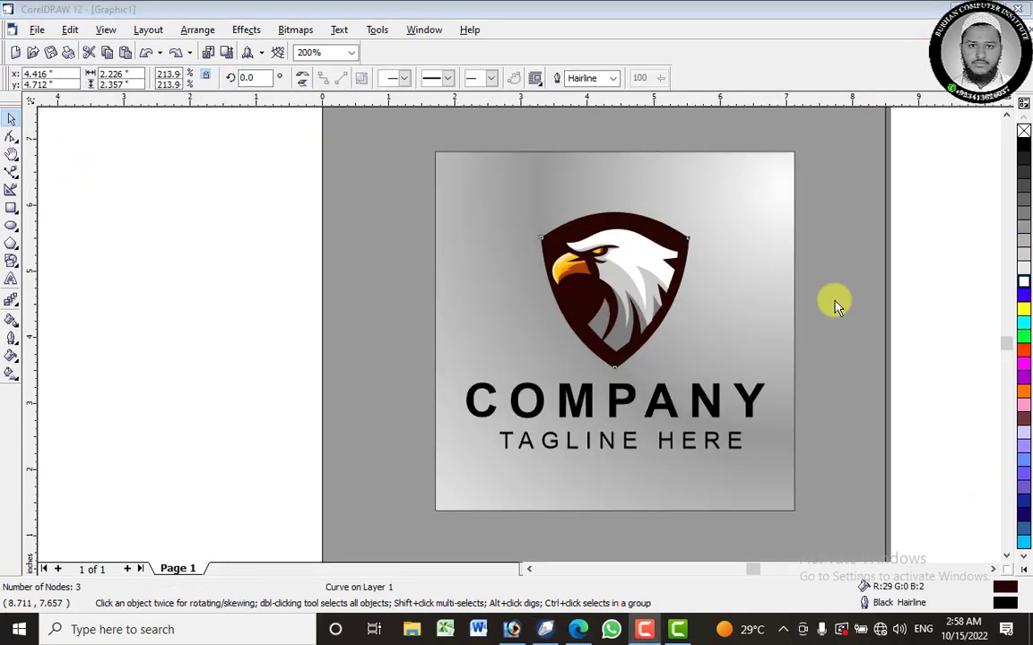
Remove the outline from the gradient square.
click(923, 256)
click(866, 215)
click(699, 183)
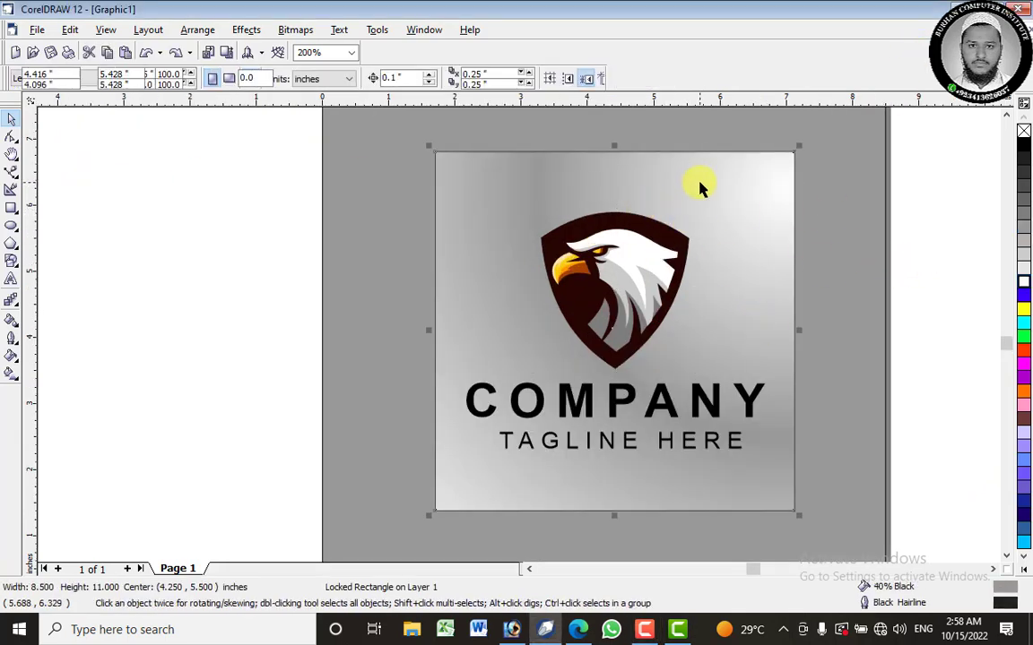
Give the eagle shield shape a white outline 2 pt thick.
click(653, 221)
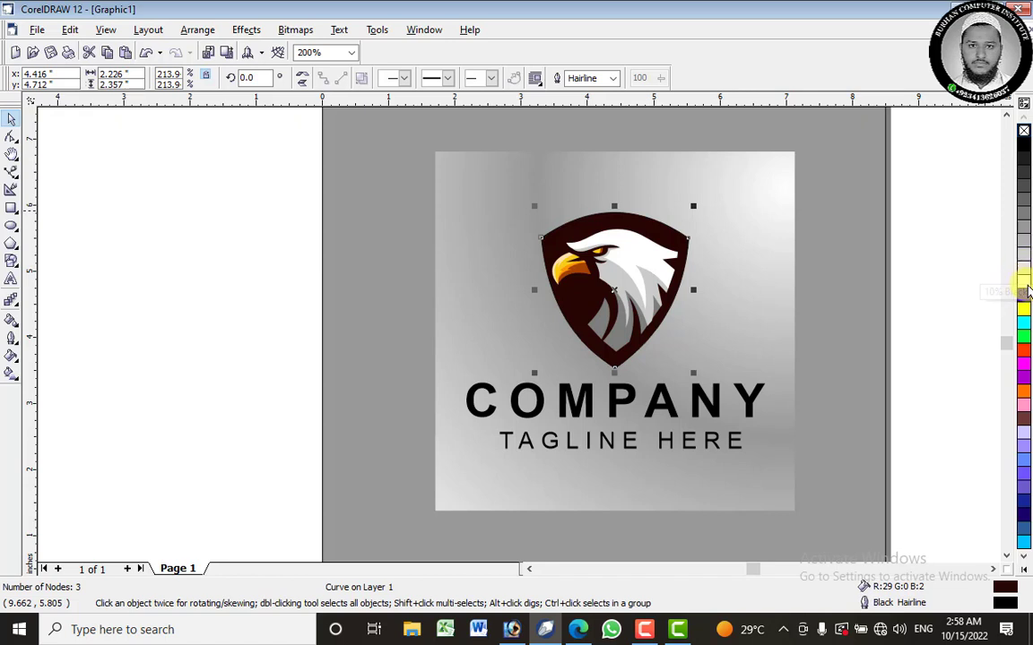
right_click(1024, 280)
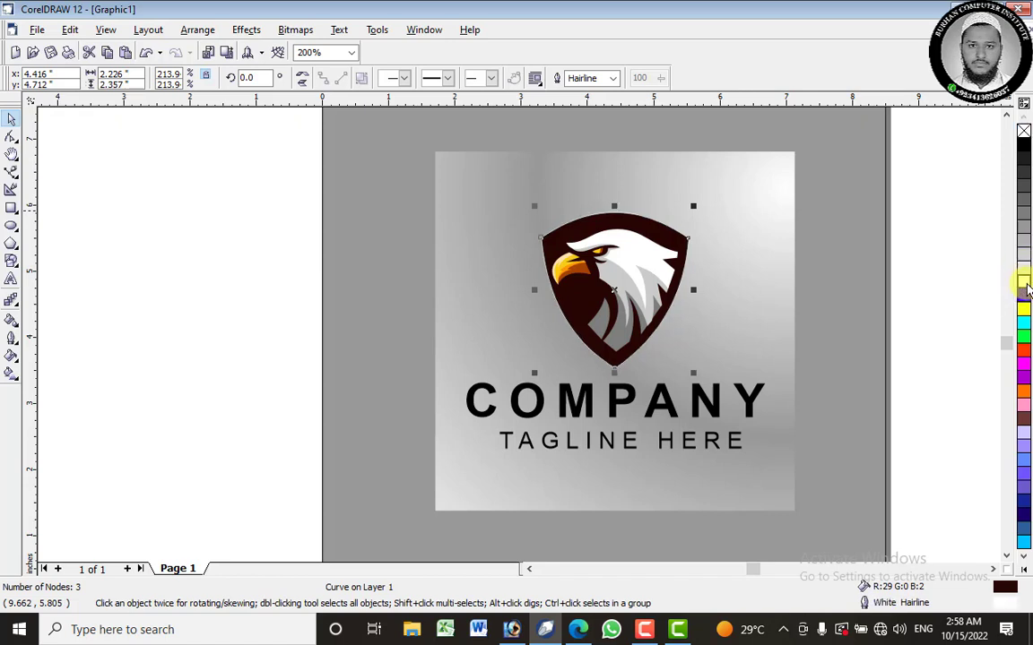
click(16, 350)
click(170, 350)
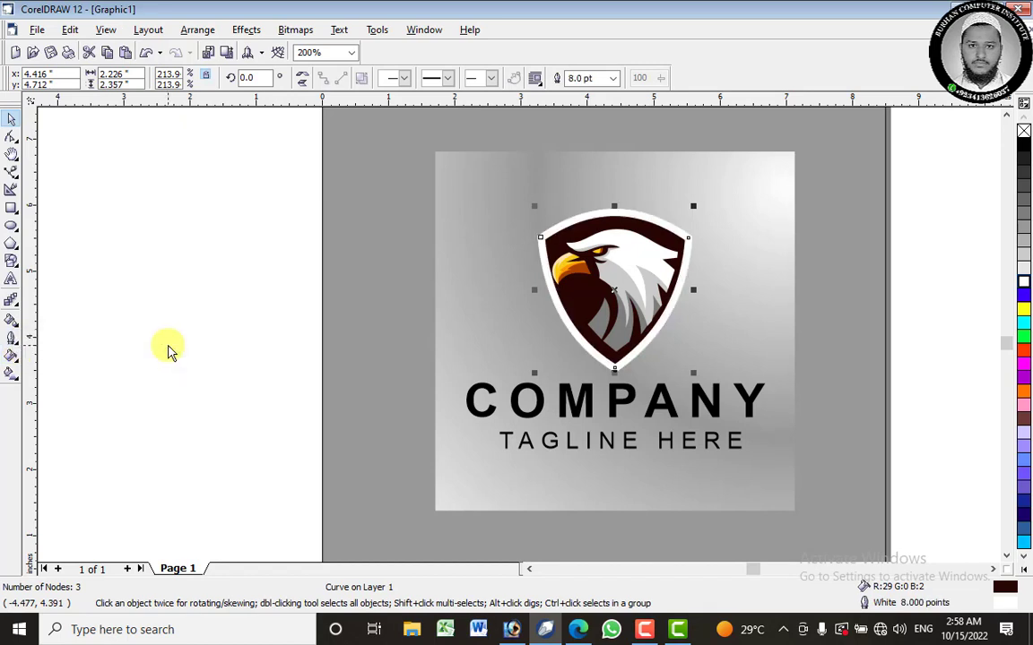
click(16, 350)
click(153, 351)
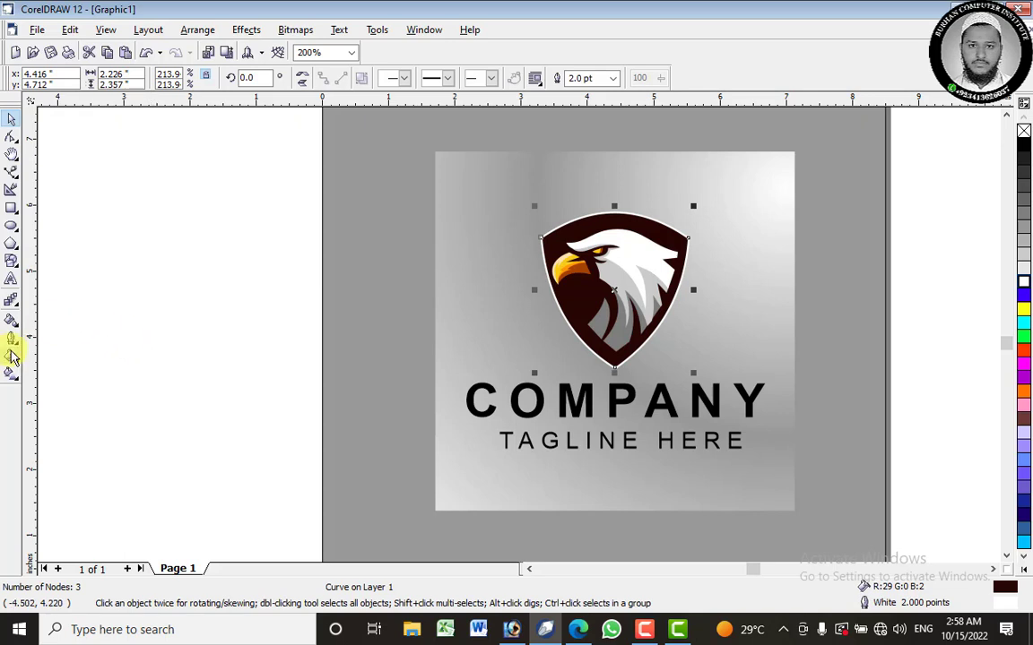
click(11, 119)
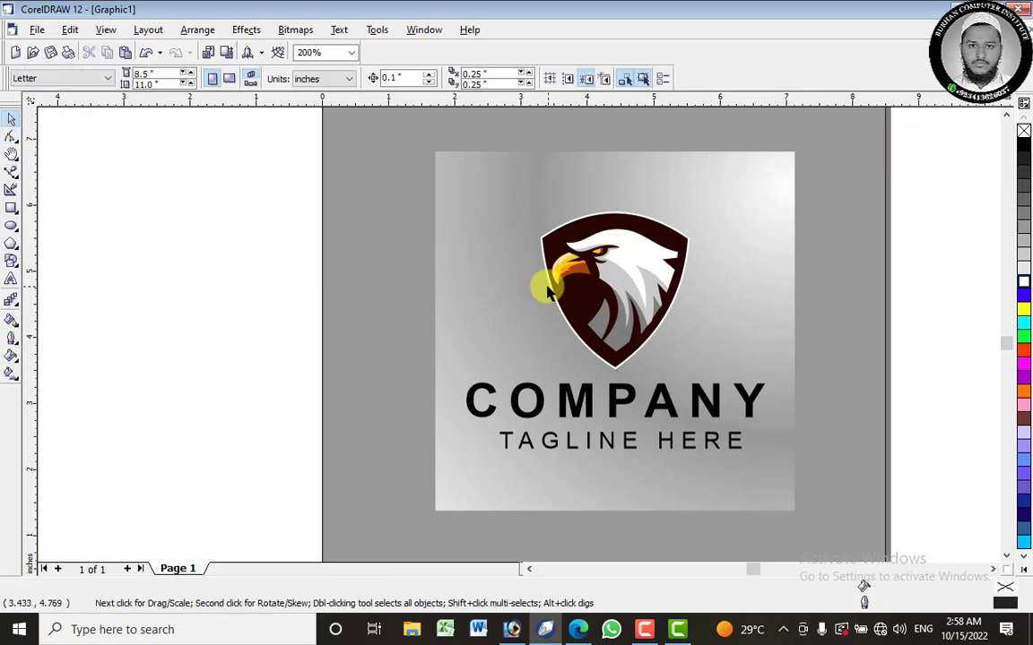
scroll(549, 287, down, 1)
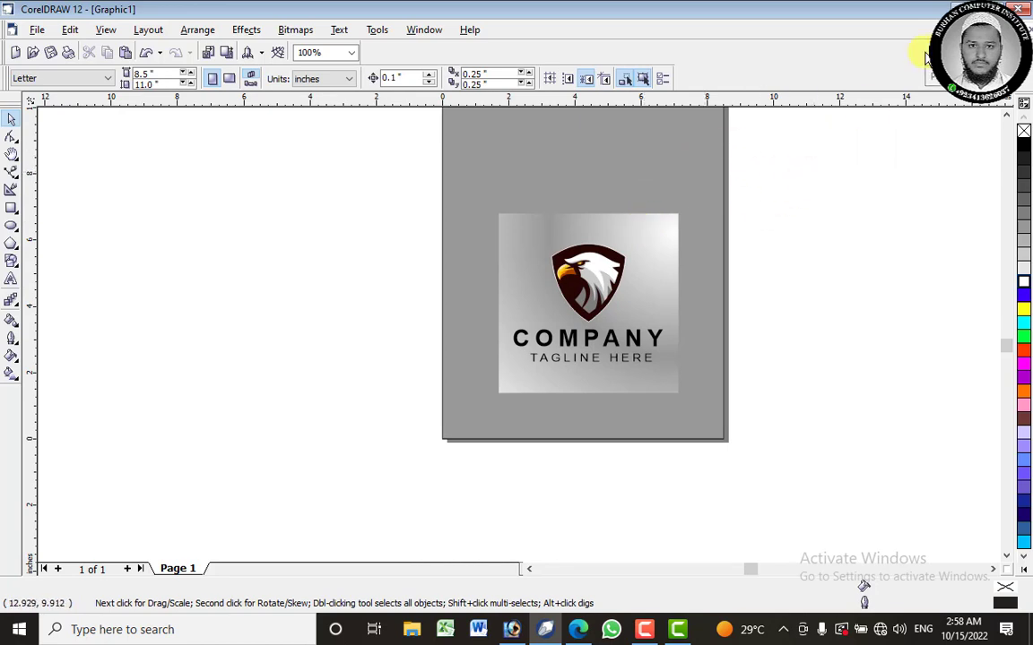
scroll(667, 289, up, 1)
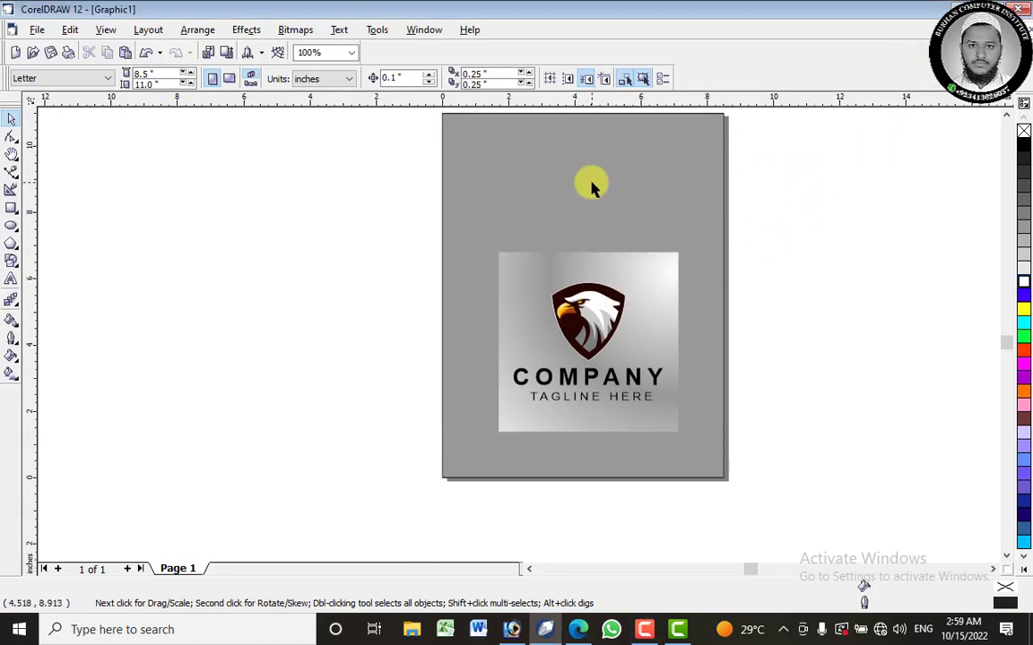
right_click(550, 173)
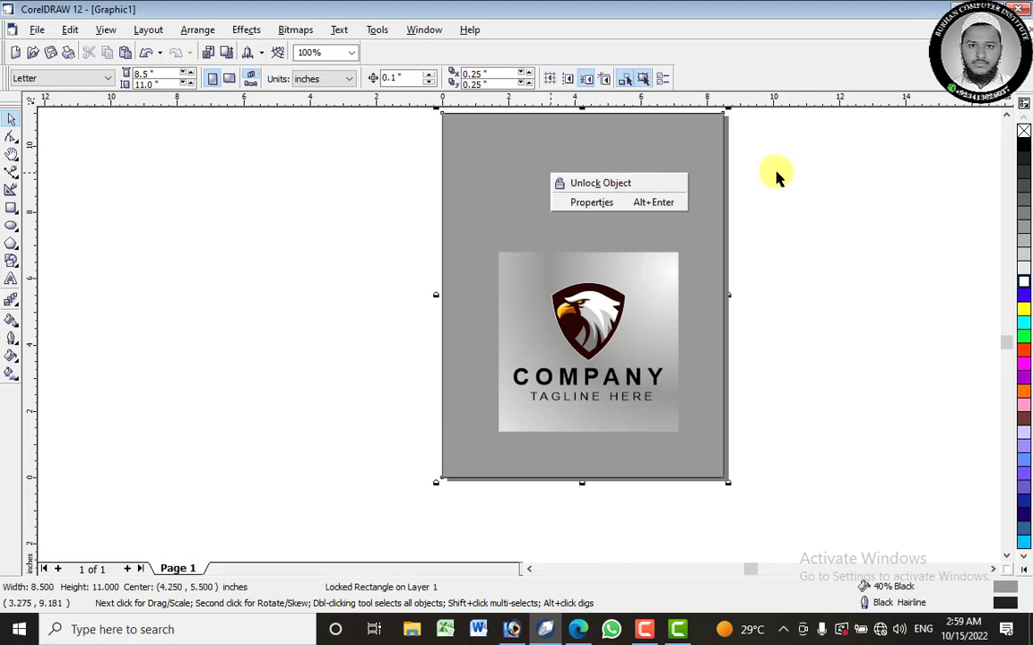
mouse_move(776, 174)
mouse_down()
mouse_move(788, 88)
mouse_move(452, 98)
mouse_up()
Export the page to the Desktop as a JPEG named agle, at 1500 dpi in 24-bit RGB colour.
click(41, 33)
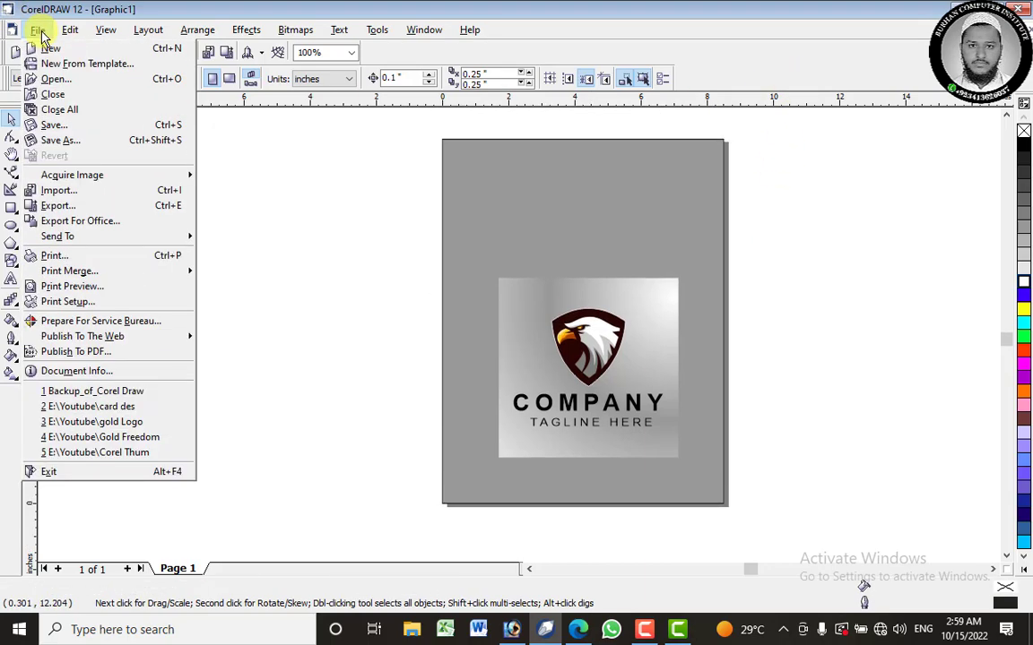
click(98, 206)
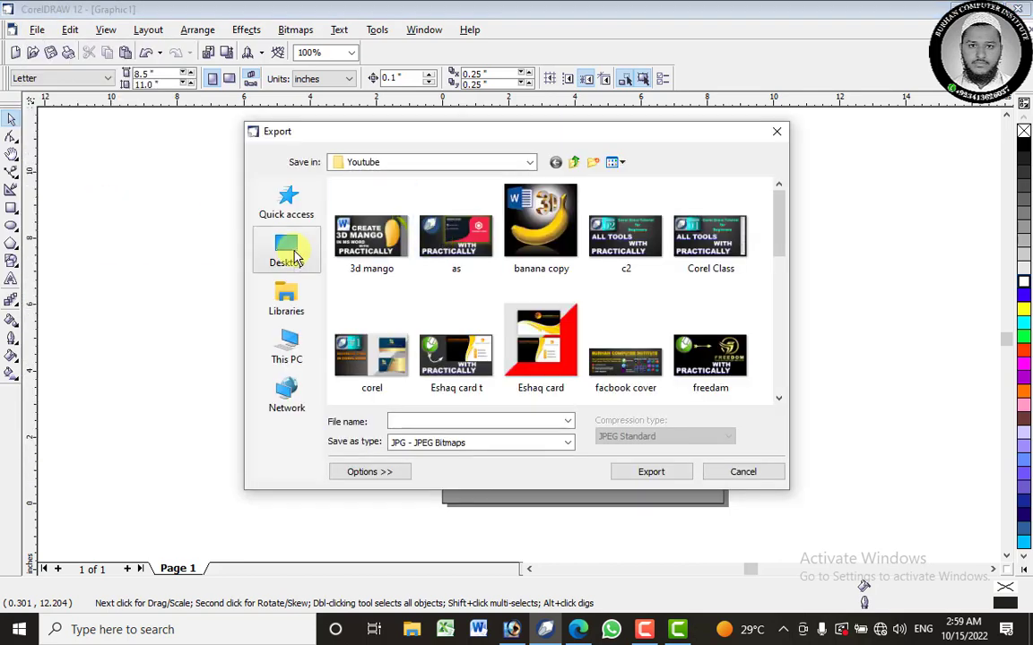
click(297, 257)
click(448, 421)
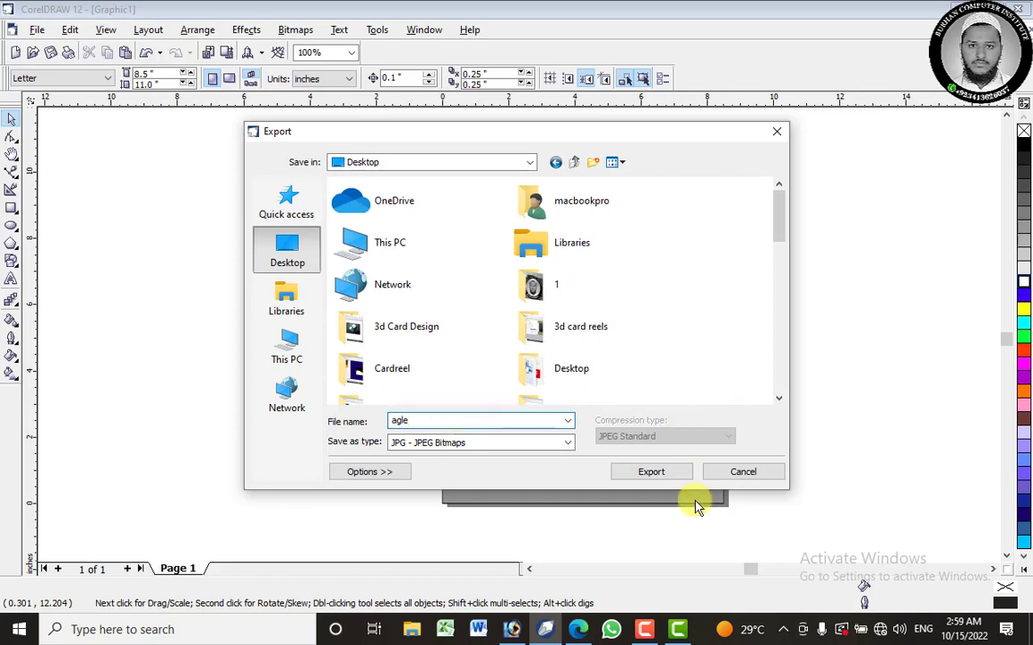
click(652, 472)
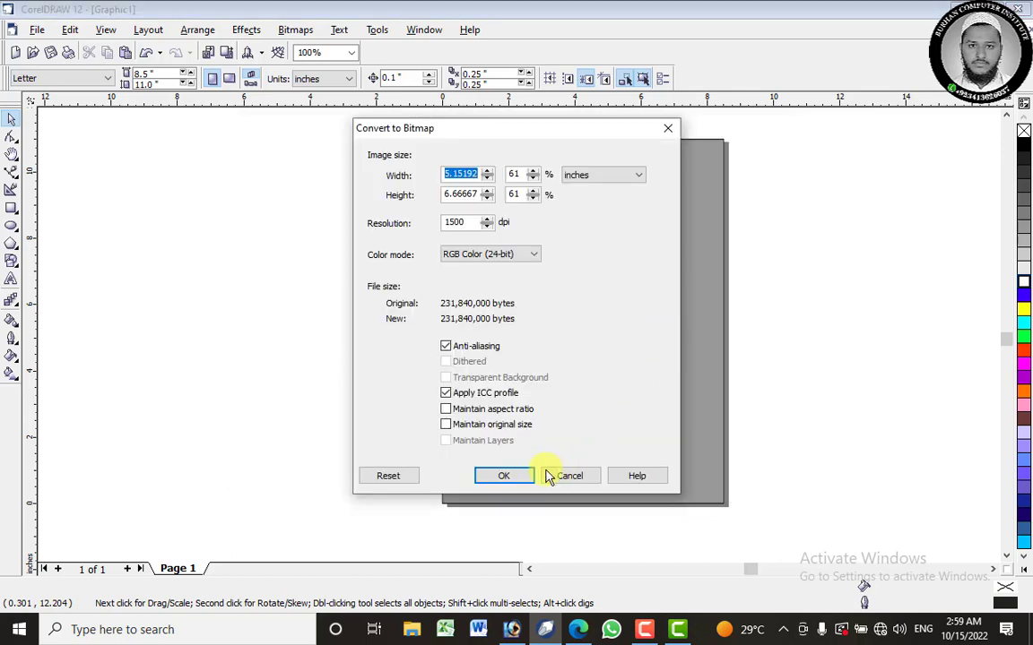
click(513, 475)
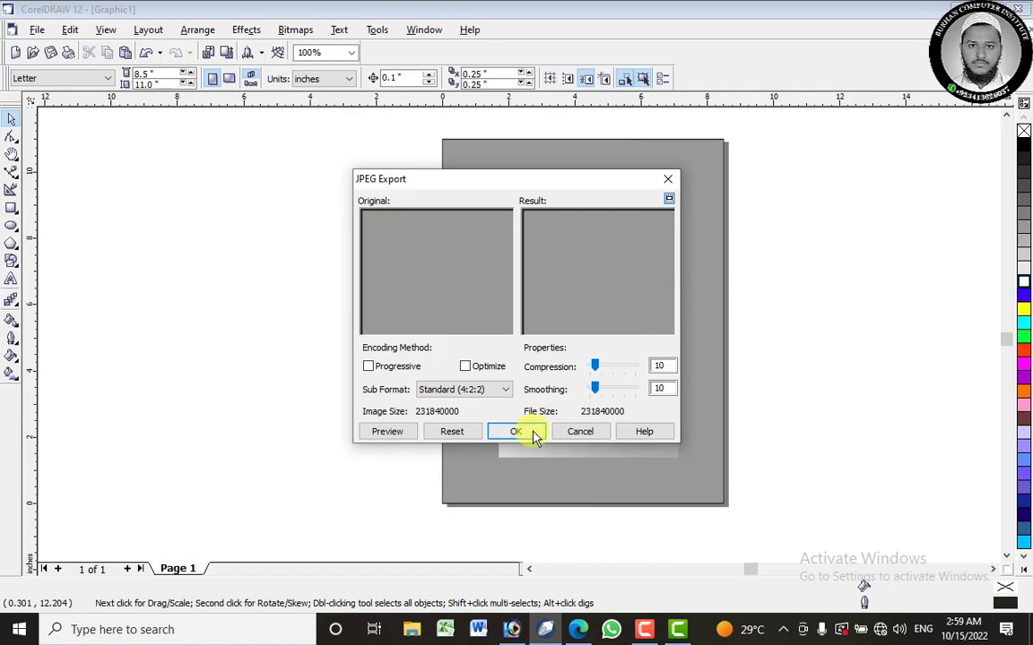
click(529, 431)
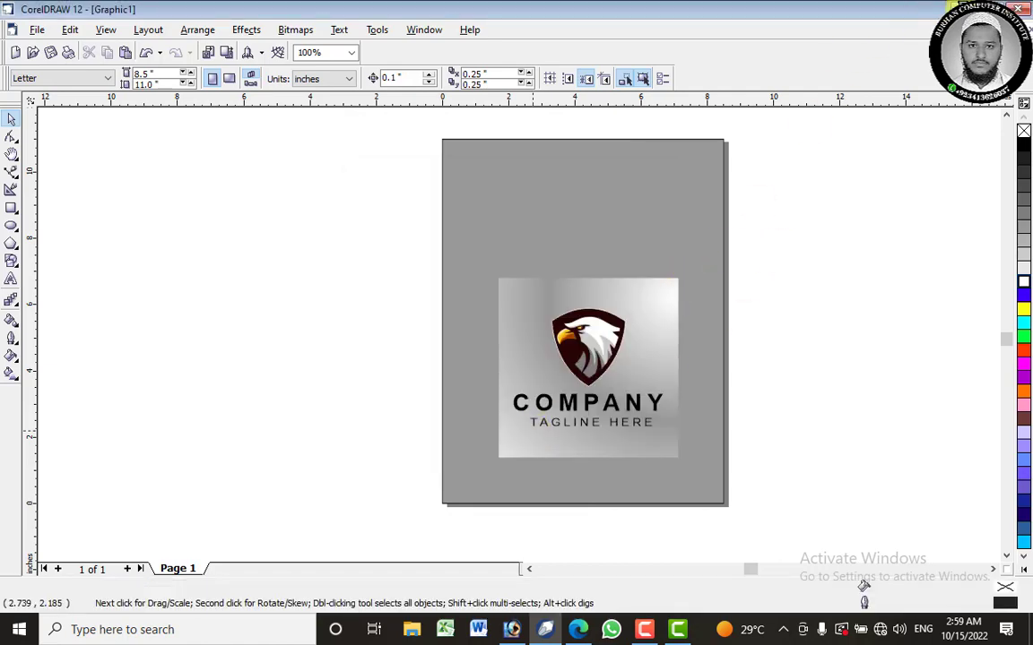
Open the exported agle image from the desktop to inspect it, and return to the drawing in CorelDRAW.
click(958, 7)
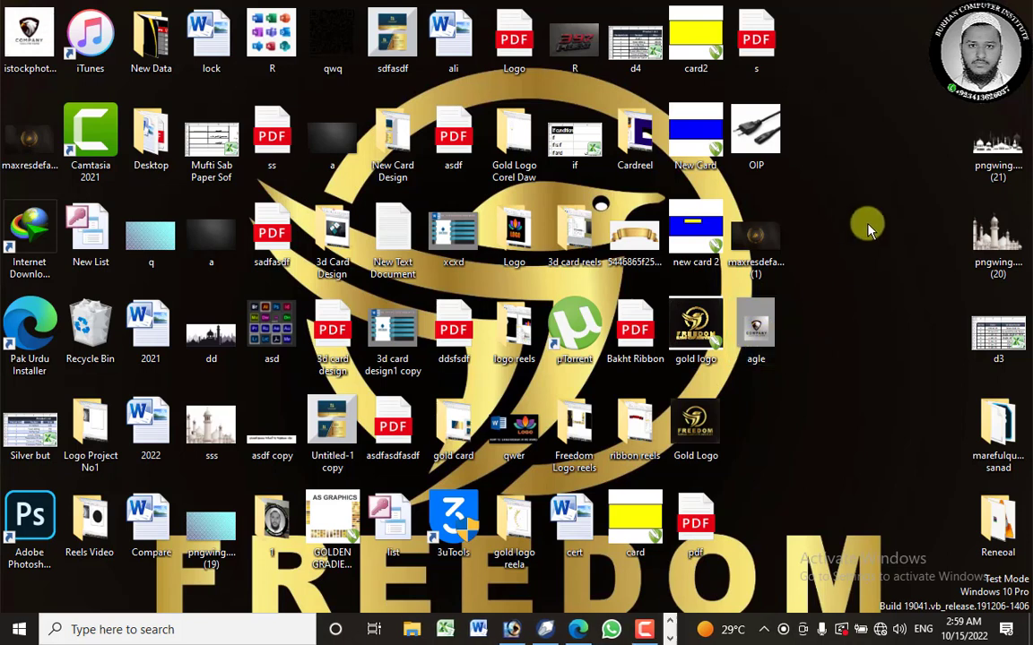
double_click(744, 309)
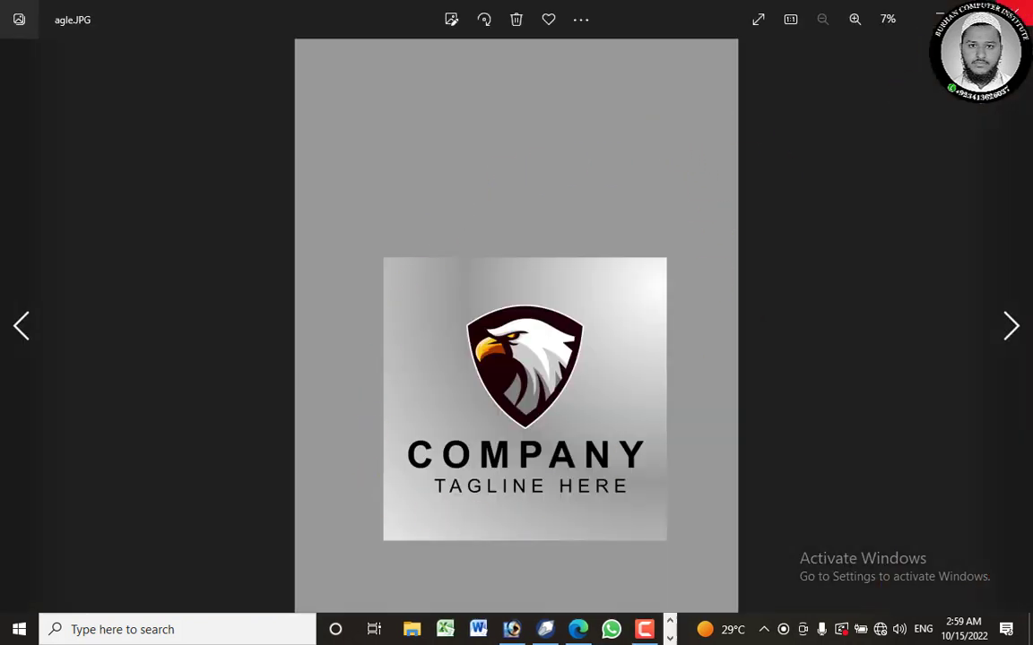
click(917, 18)
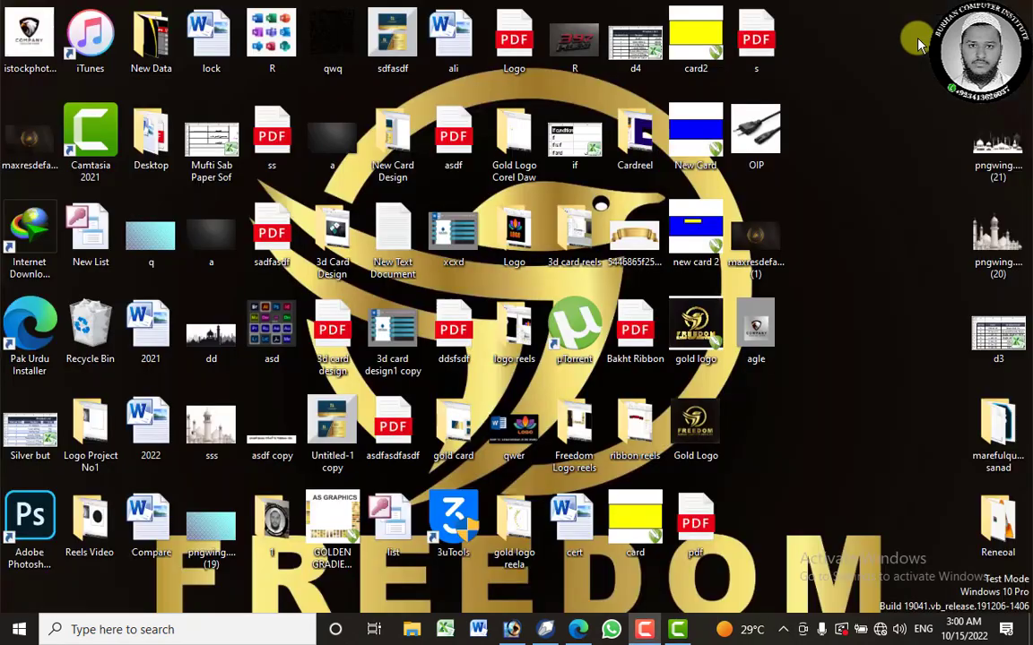
double_click(751, 352)
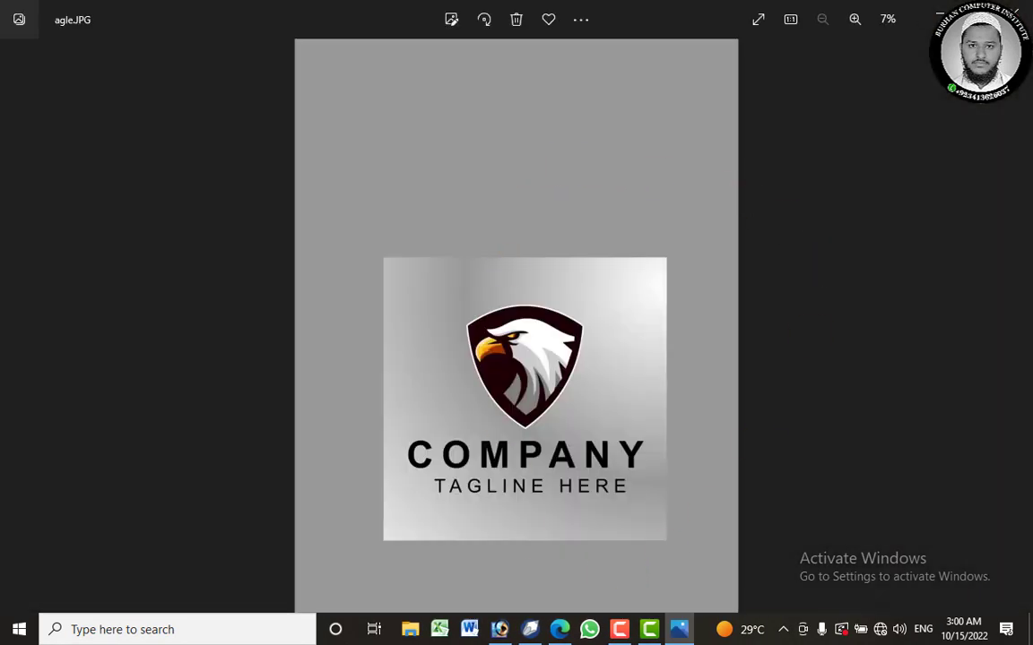
click(915, 12)
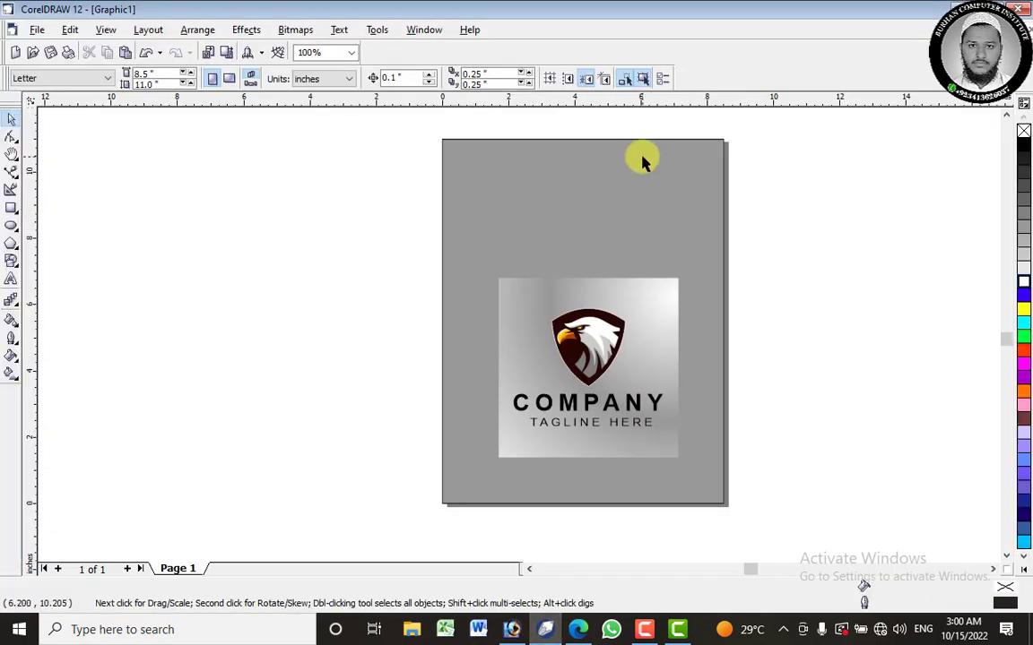
Unlock the grey page-sized background rectangle and delete it.
right_click(618, 178)
click(677, 190)
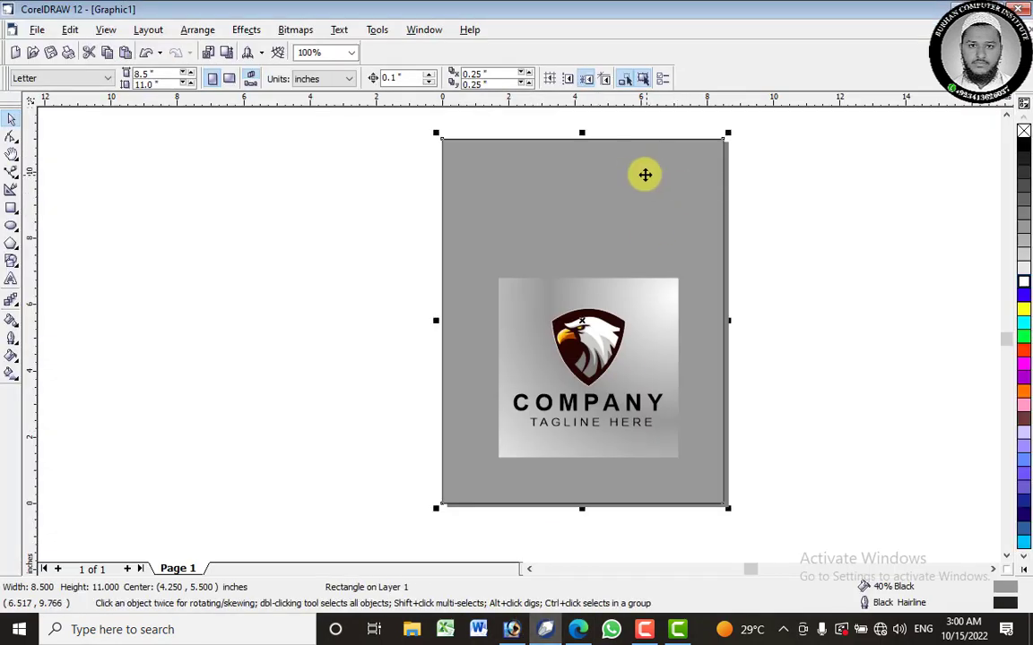
right_click(645, 176)
click(743, 279)
Group the gradient square, eagle shield, company name and tagline into one object.
drag(788, 212, 443, 524)
right_click(572, 342)
click(604, 383)
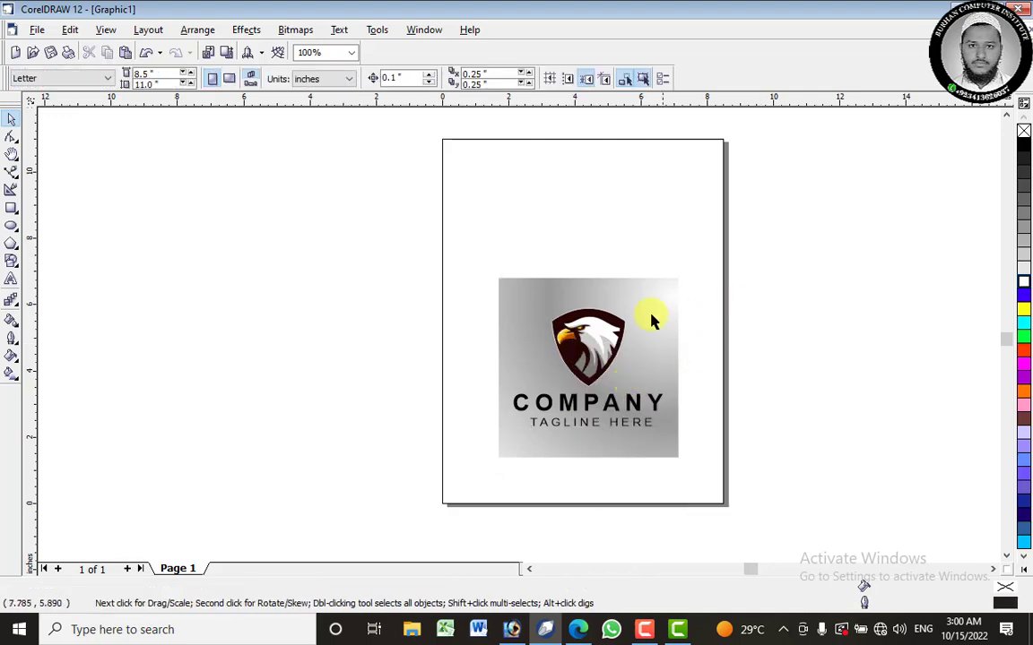
click(491, 205)
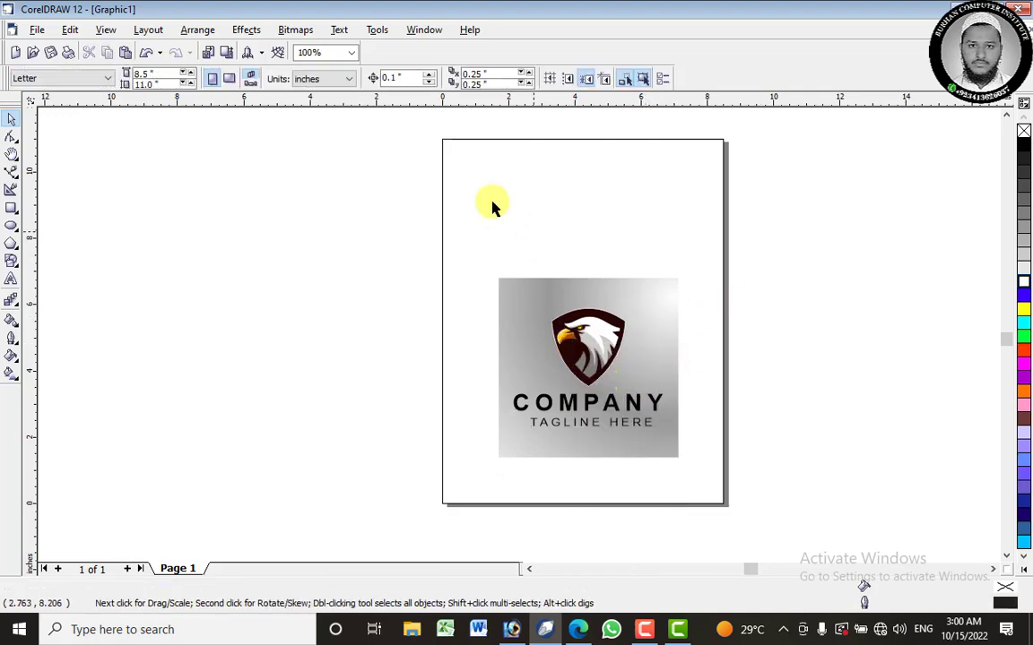
Export the logo to the Desktop as a JPEG named egle, at 1500 dpi in 24-bit RGB colour.
click(37, 30)
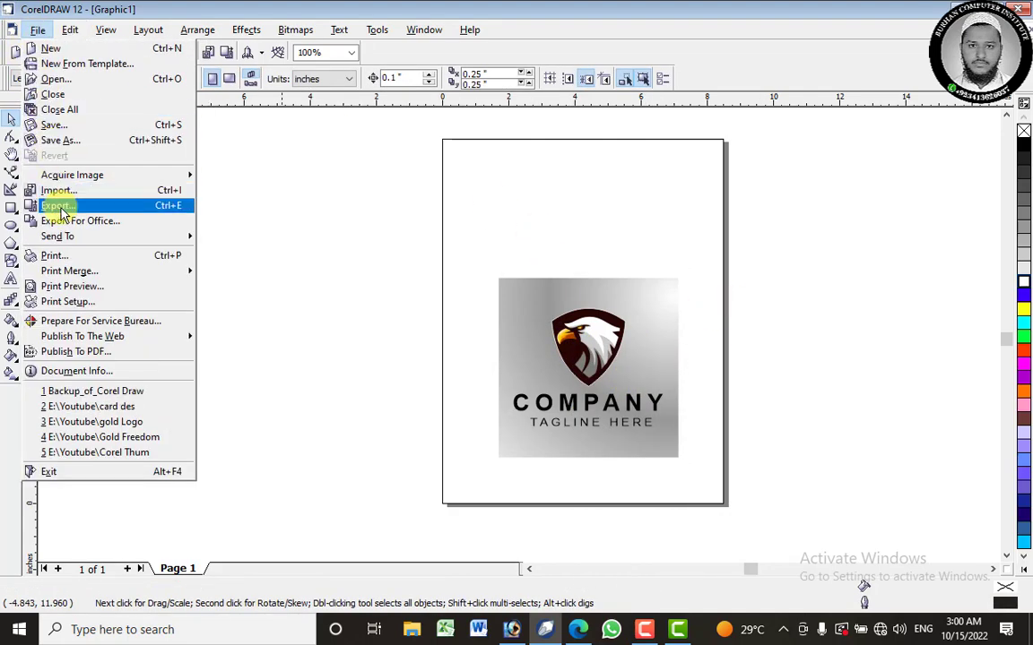
click(57, 205)
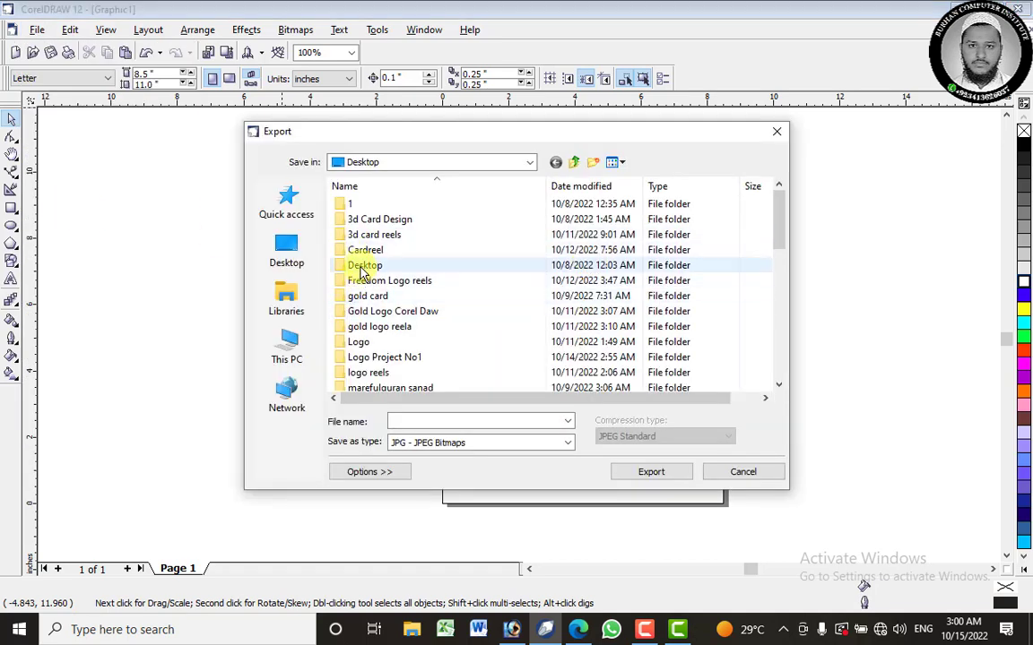
click(432, 423)
text(agl)
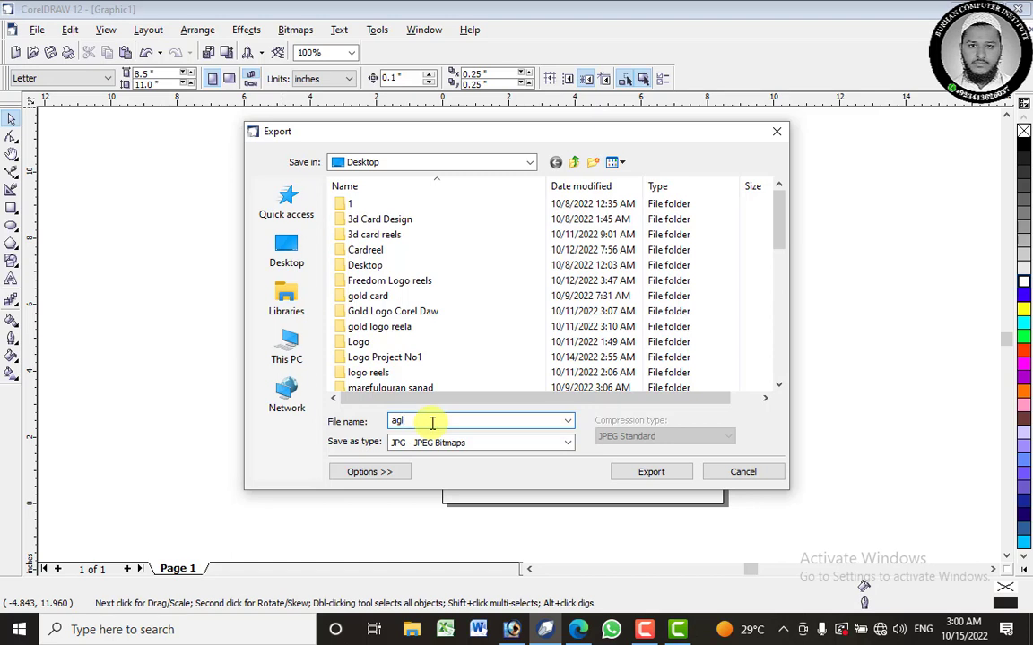
text(egle)
drag(437, 423, 362, 425)
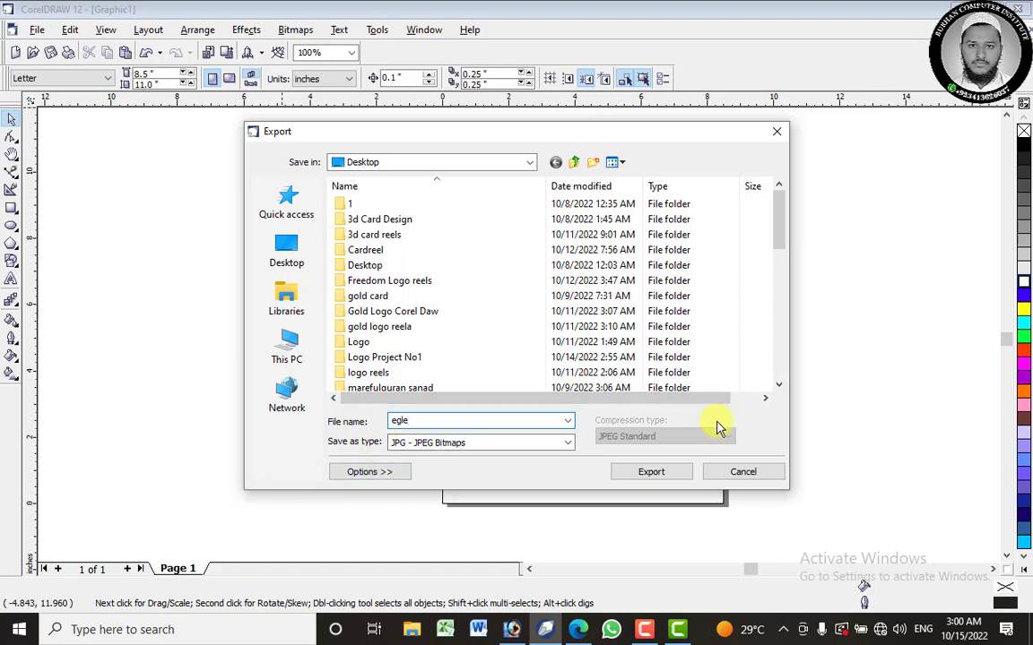
click(677, 475)
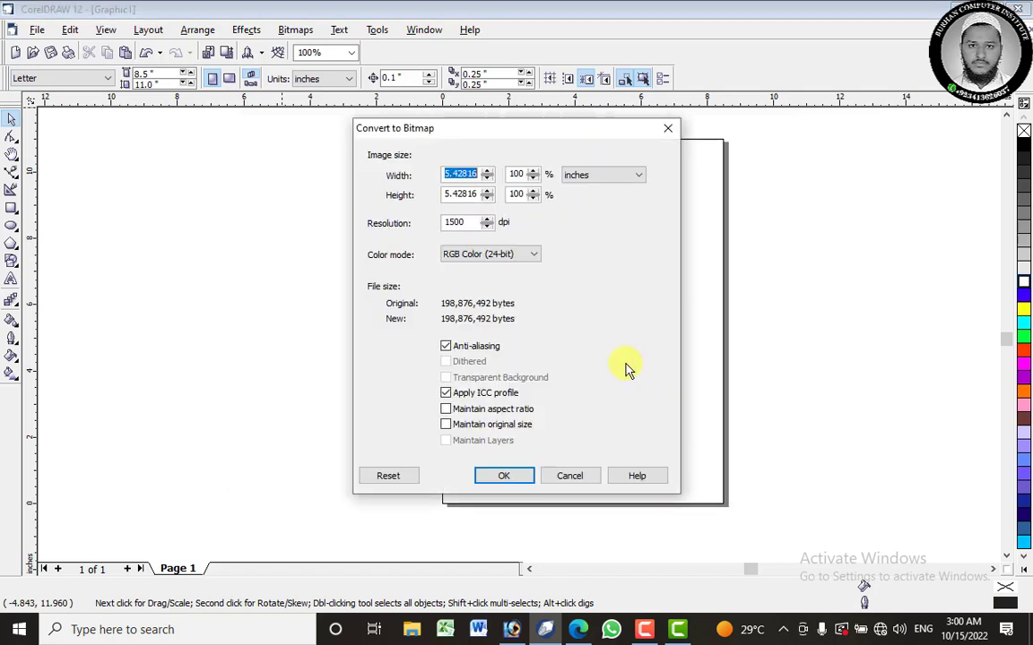
click(505, 477)
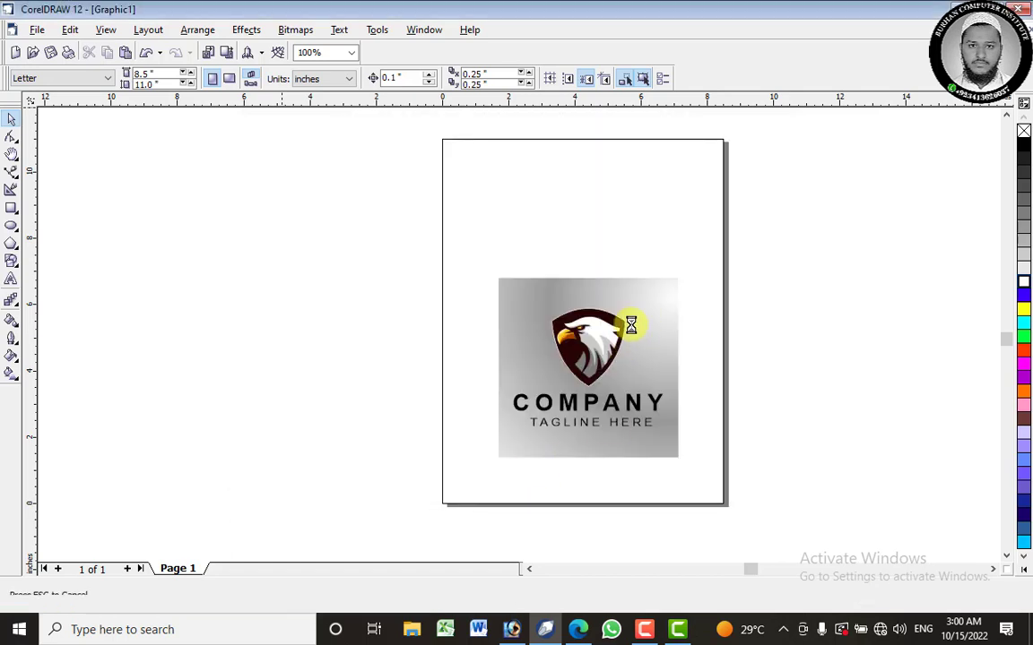
click(519, 431)
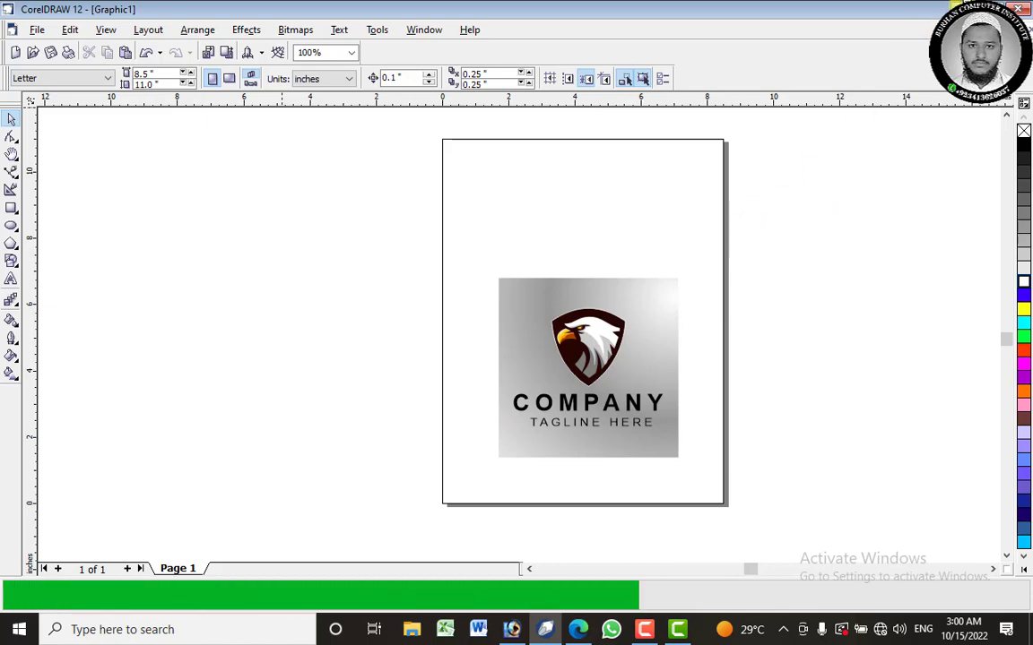
Open the earlier agle image from the desktop to view it, and close it again.
key(super+d)
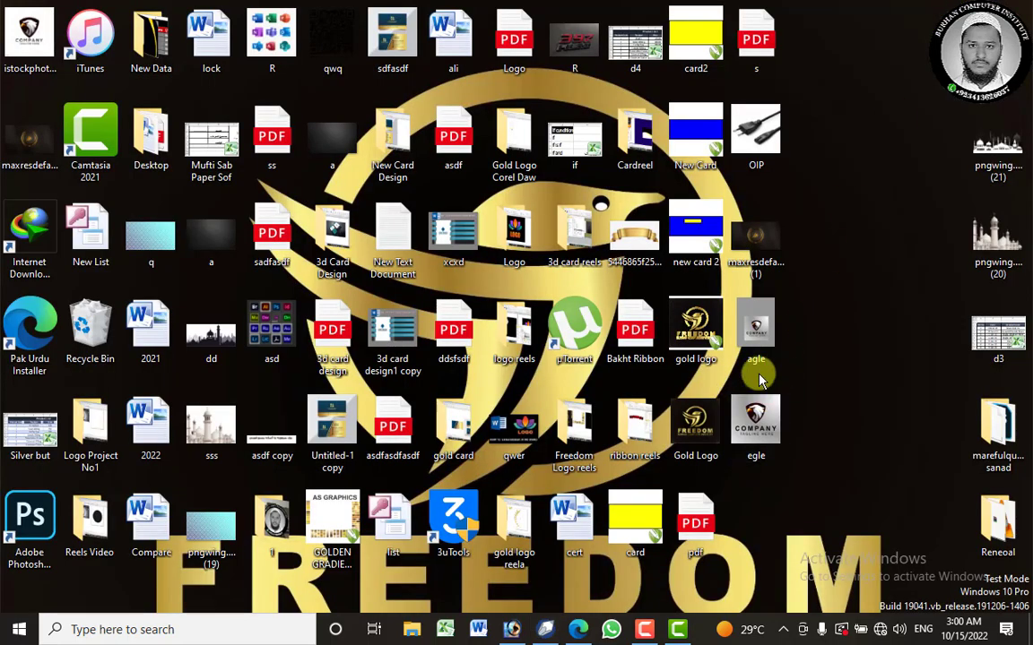
double_click(766, 341)
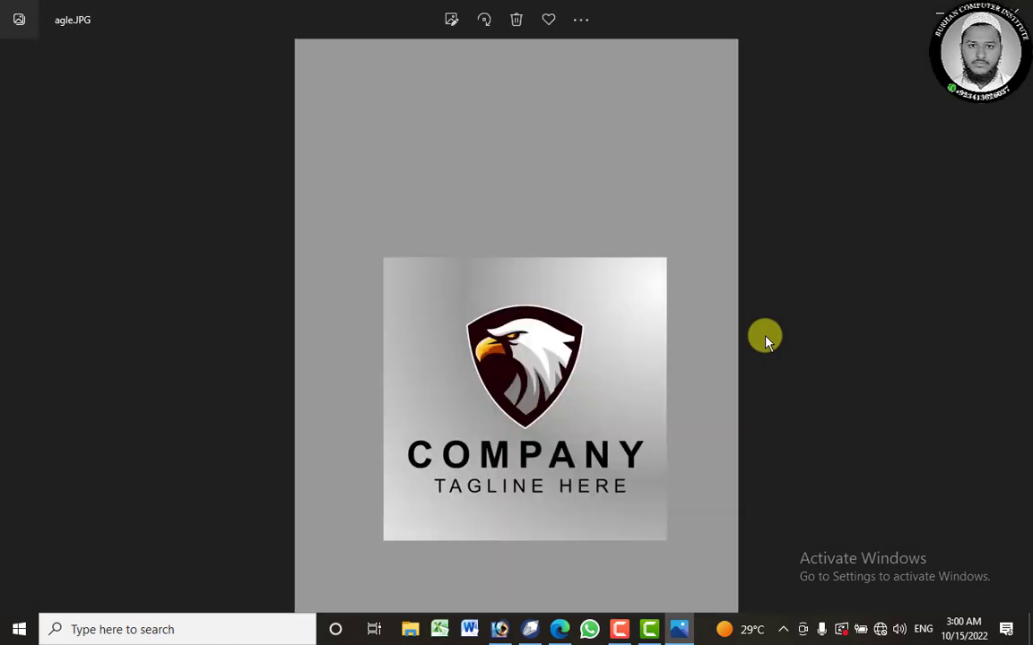
click(1017, 12)
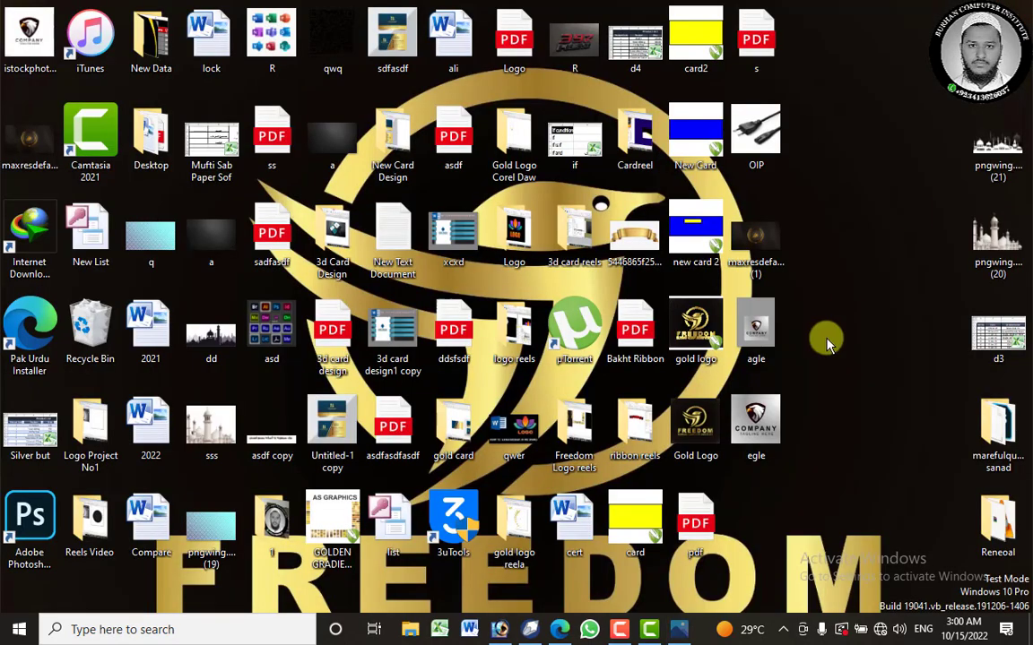
Open the exported egle image from the desktop, examine the eagle's eye and edges up close, and close the image.
double_click(771, 404)
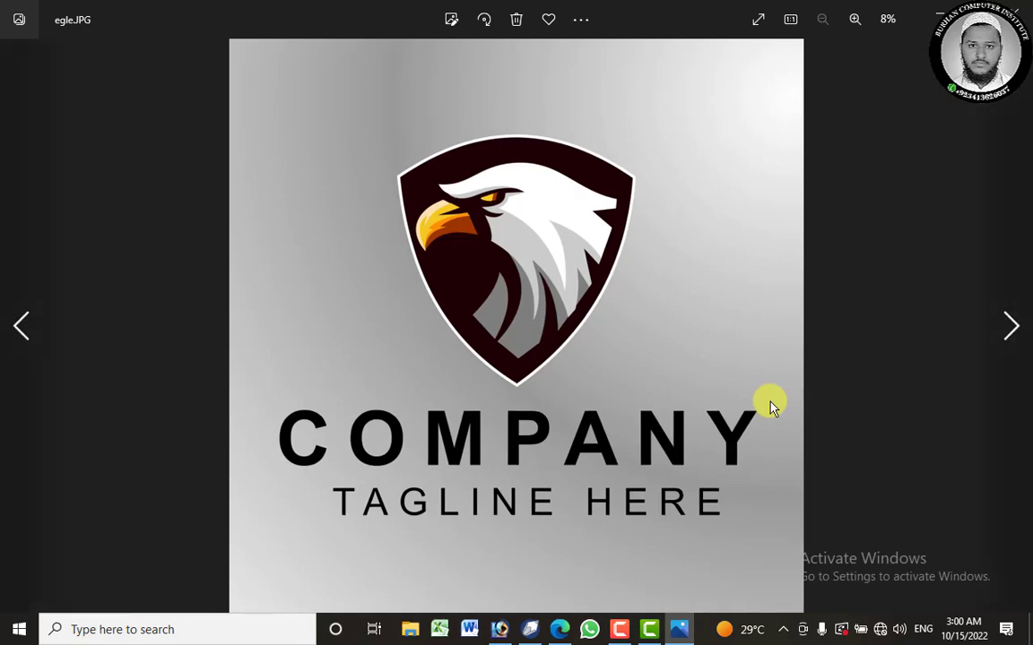
scroll(512, 196, up, 6)
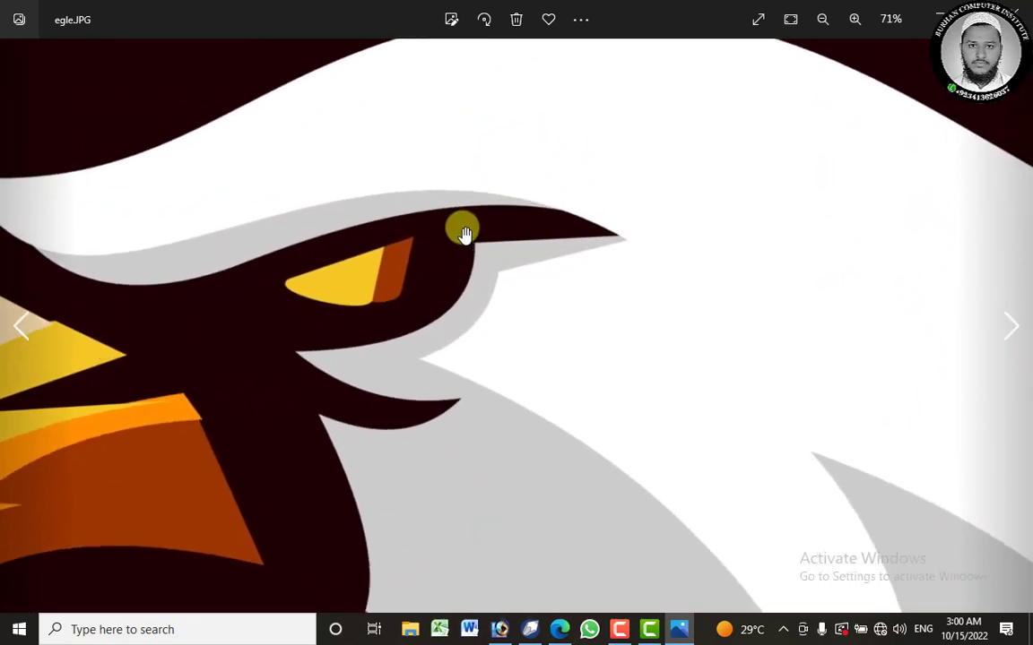
scroll(351, 254, up, 4)
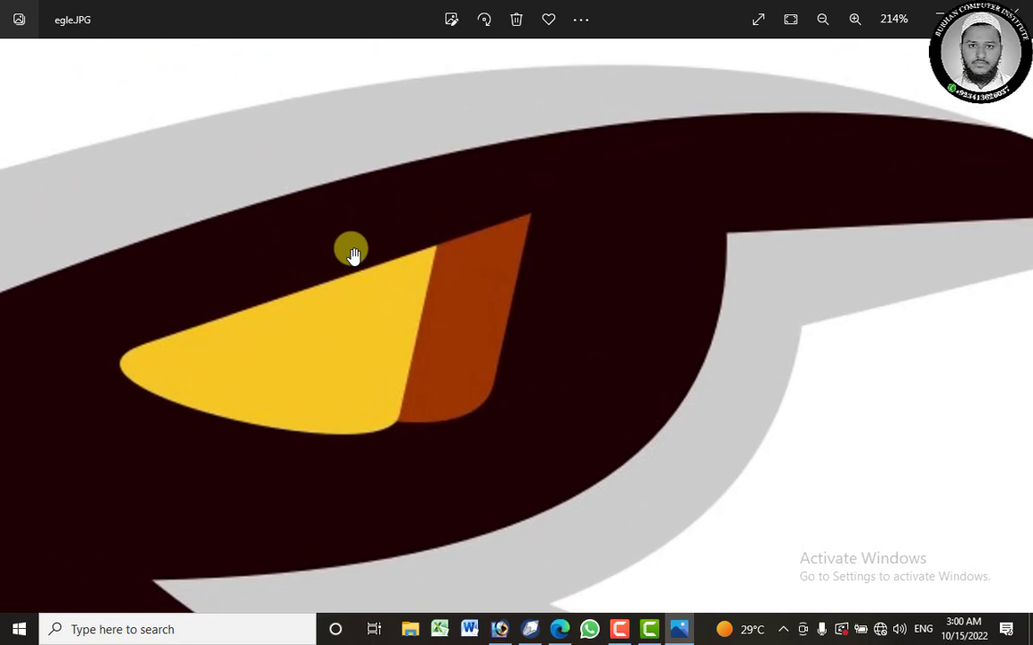
scroll(352, 254, down, 7)
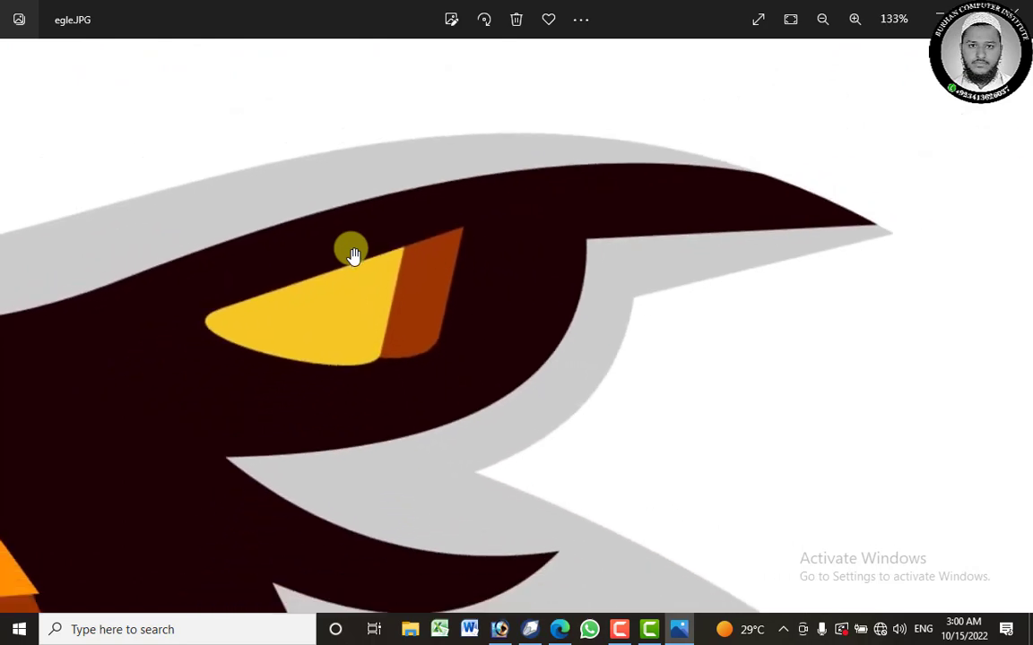
scroll(352, 255, down, 2)
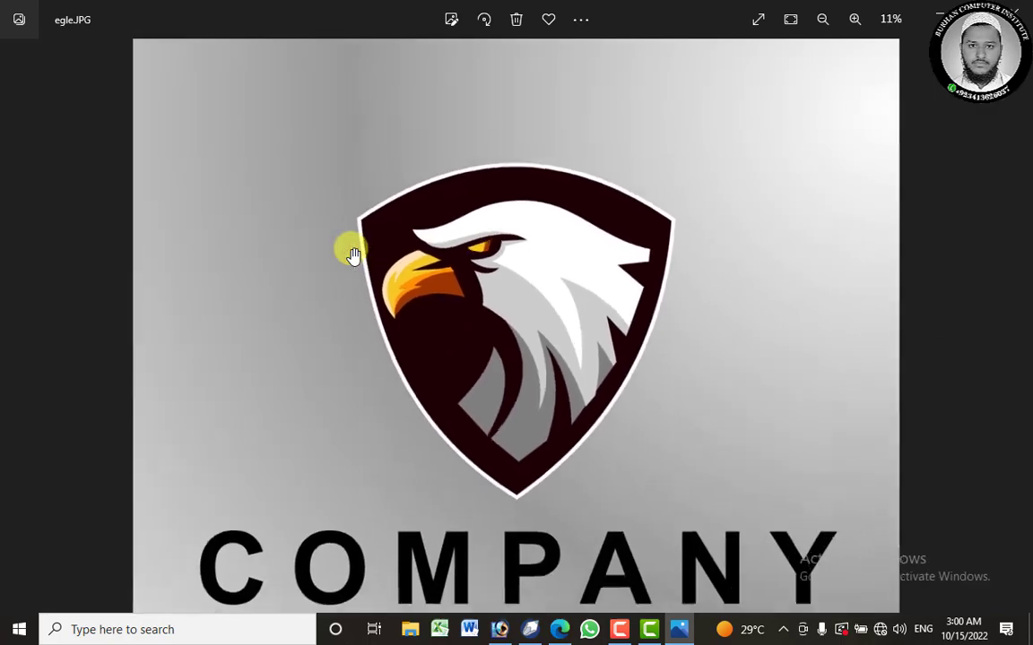
scroll(545, 226, up, 2)
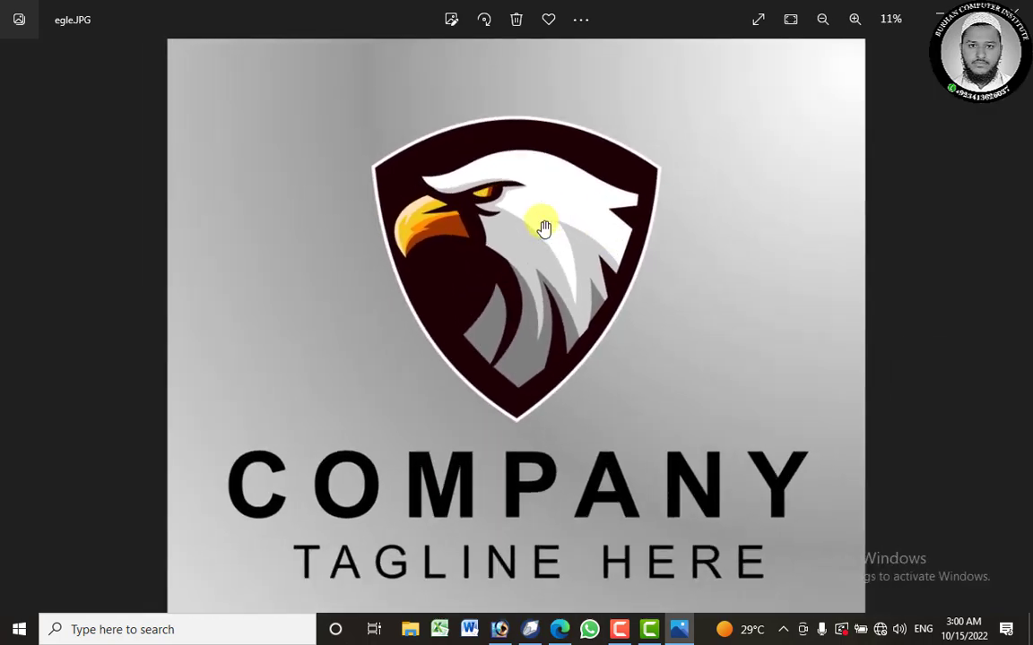
scroll(505, 161, down, 2)
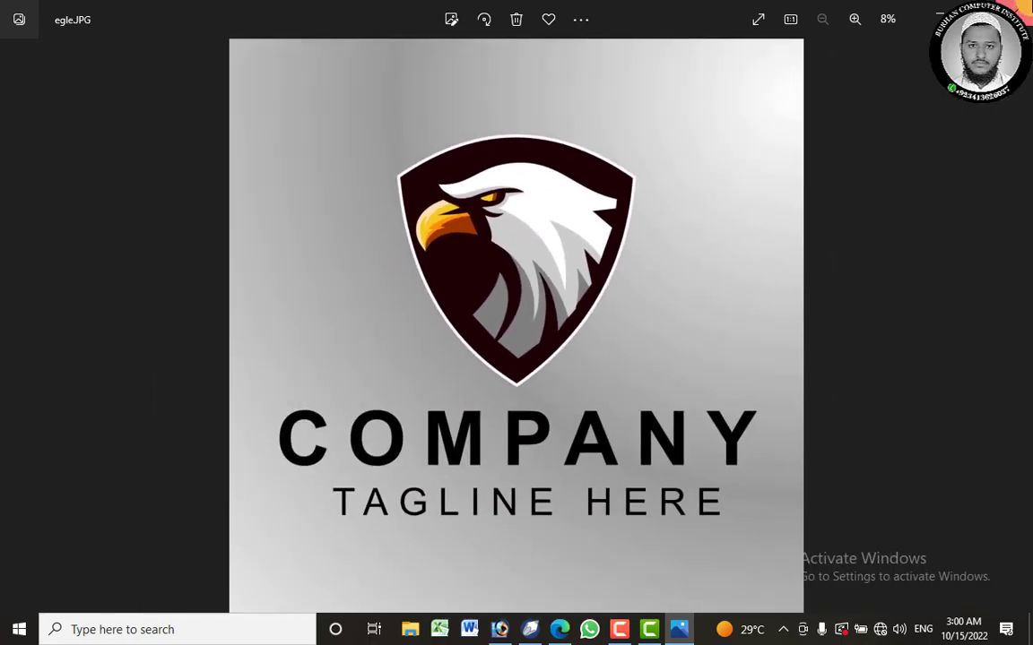
click(1013, 9)
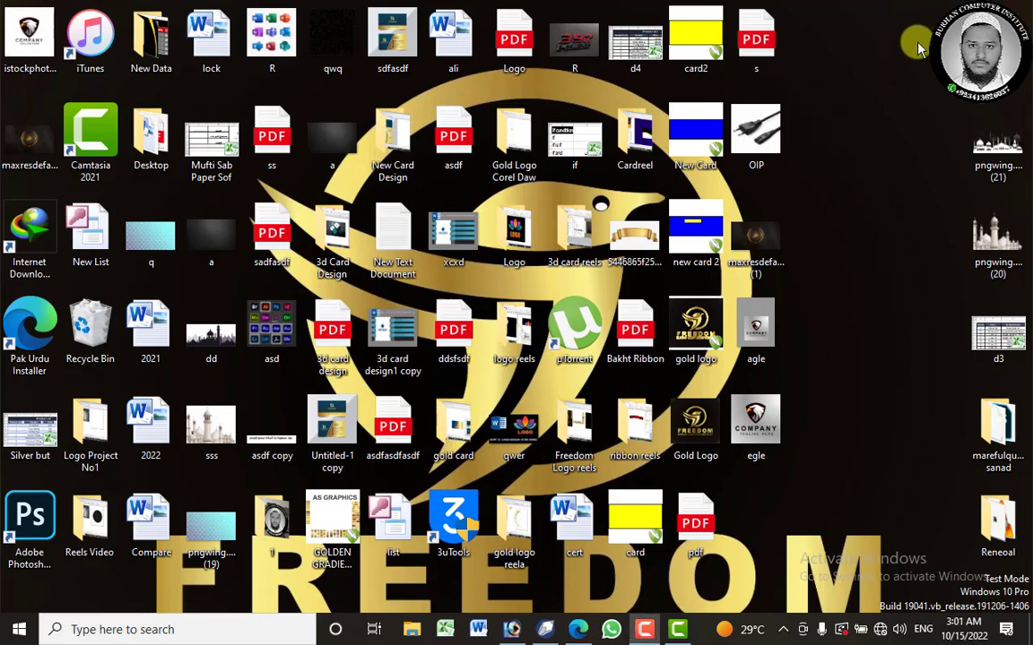
In CorelDRAW, centre the grouped logo on the page and save the drawing in the Youtube folder as Egle in CDR format.
key(alt+Tab)
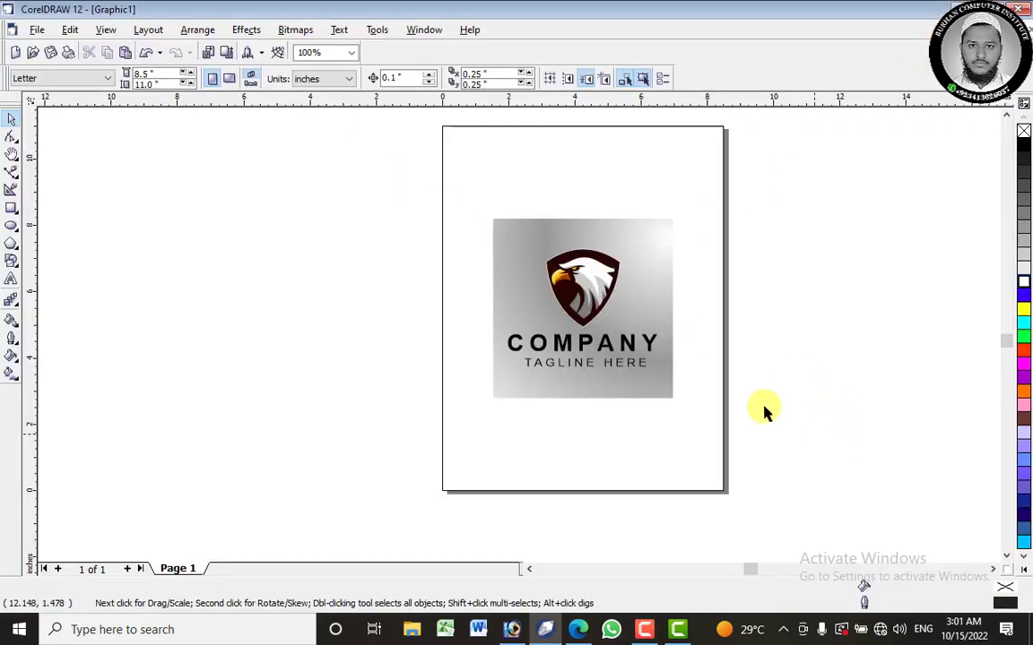
click(512, 277)
click(37, 30)
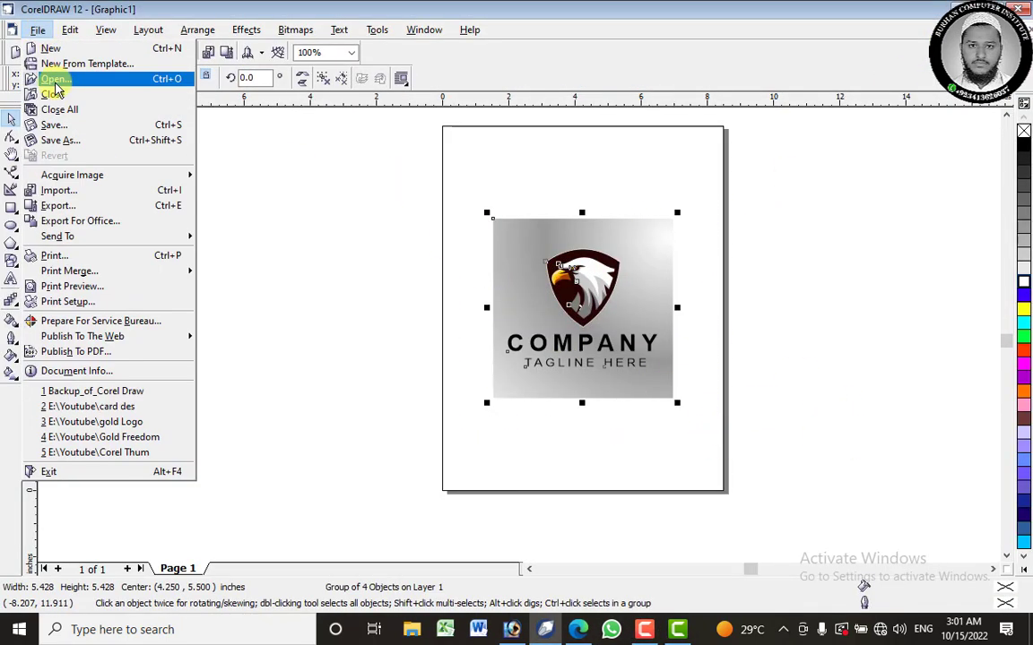
click(68, 126)
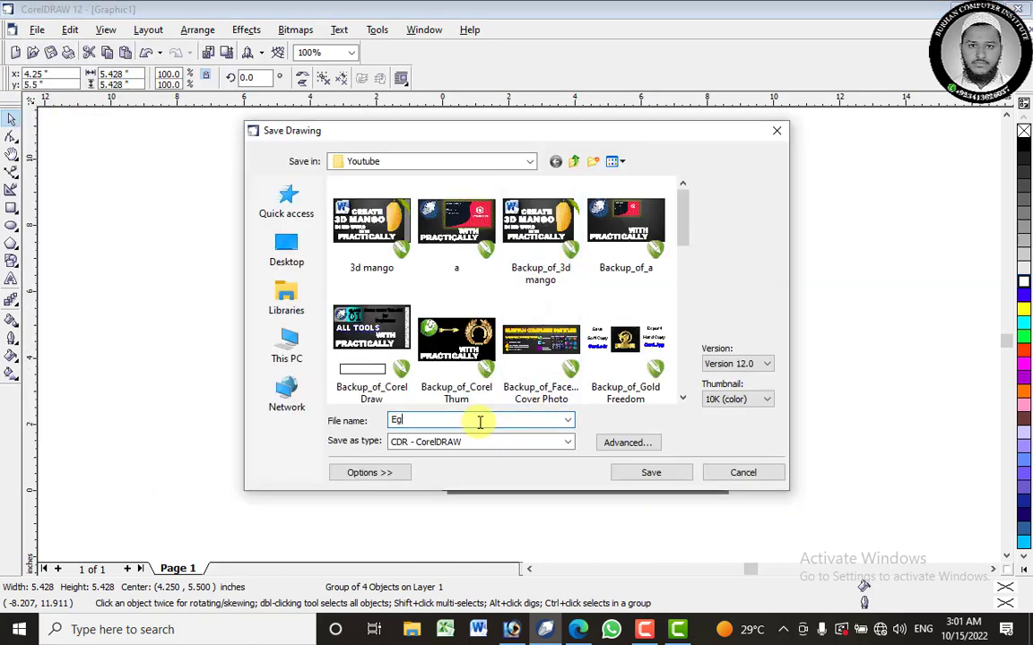
text(Egle)
click(651, 472)
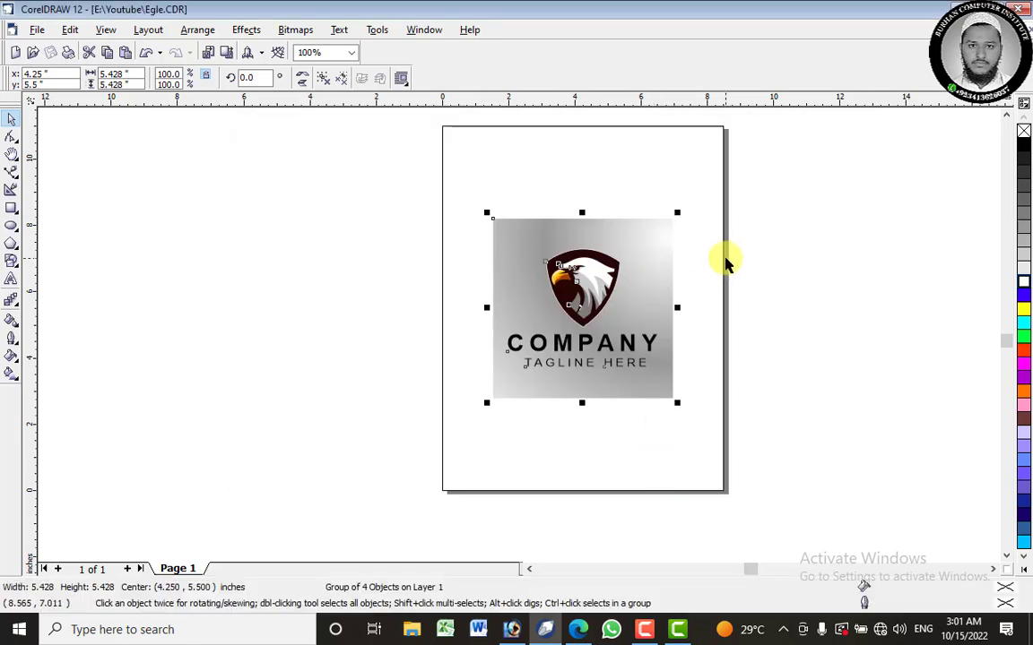
click(727, 262)
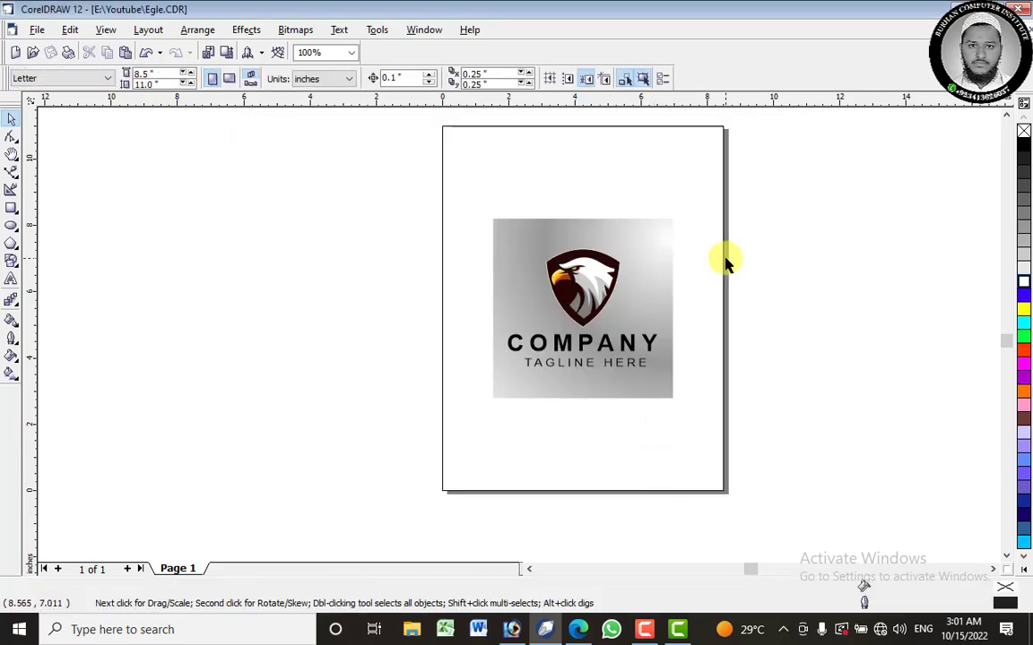